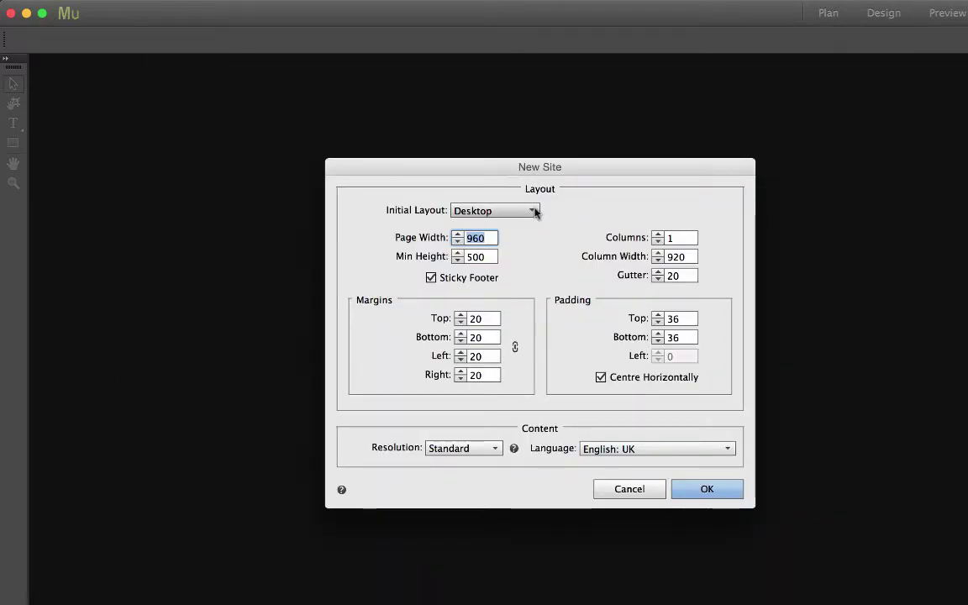
Keep Desktop as the new site's initial layout with 960 px page width.
left_click(532, 211)
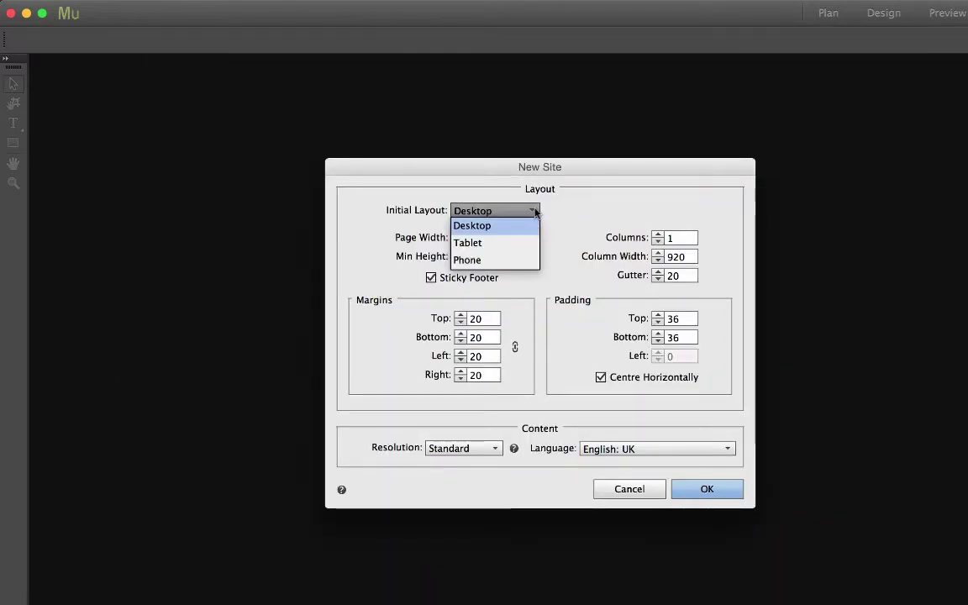
left_click(475, 227)
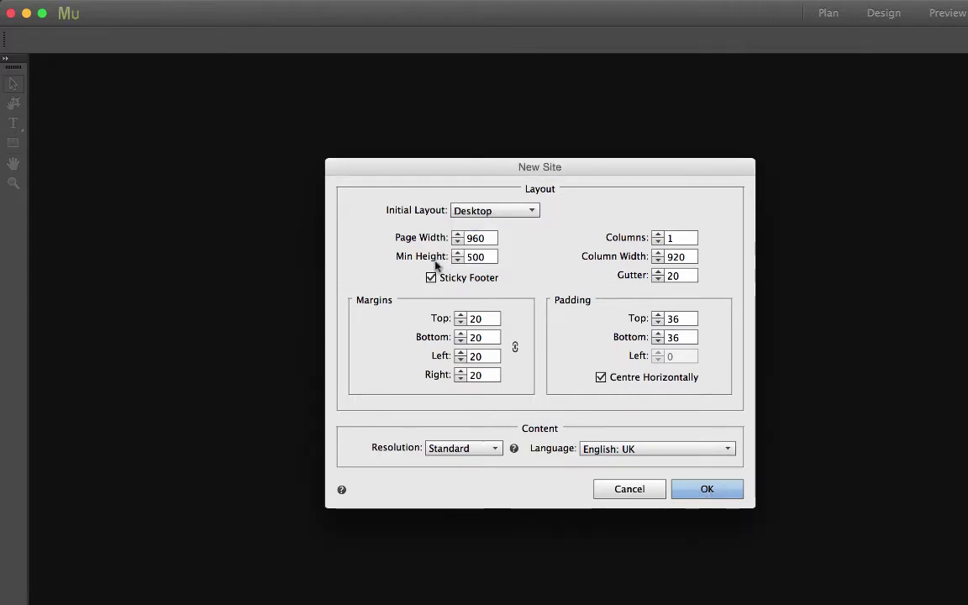
Create the site, open A-Master from Plan view and hide the Widgets Library.
left_click(710, 491)
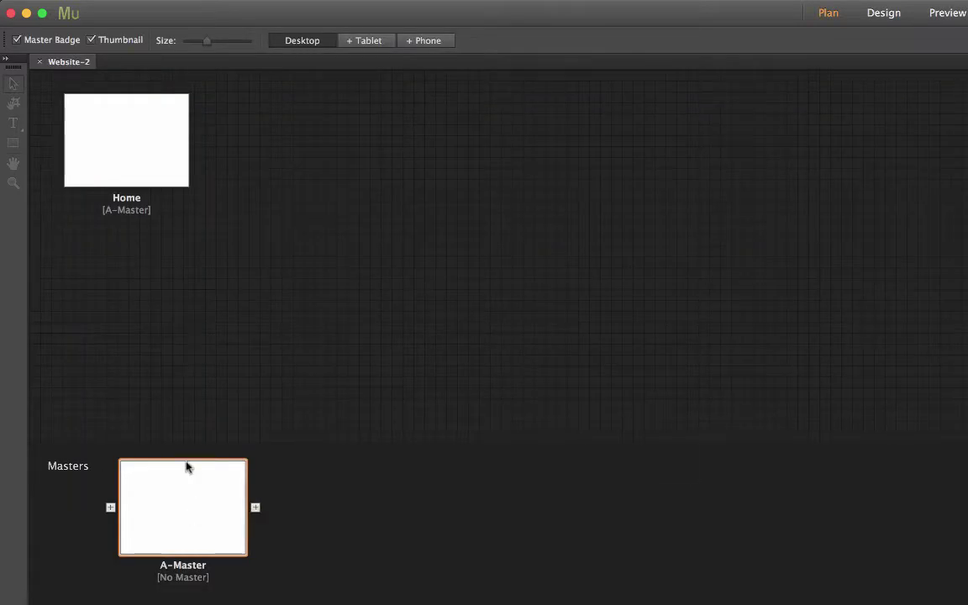
double_click(188, 513)
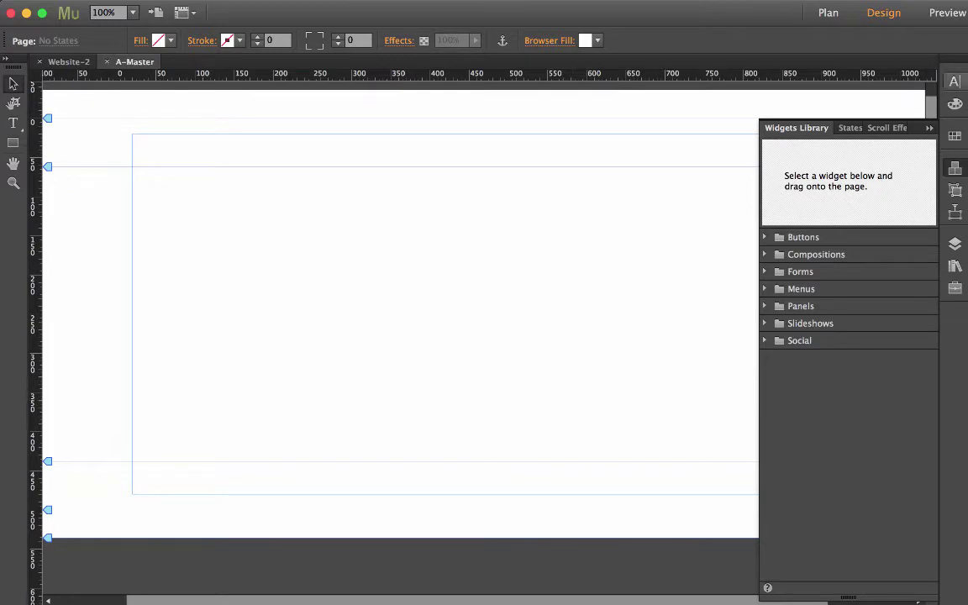
left_click(928, 128)
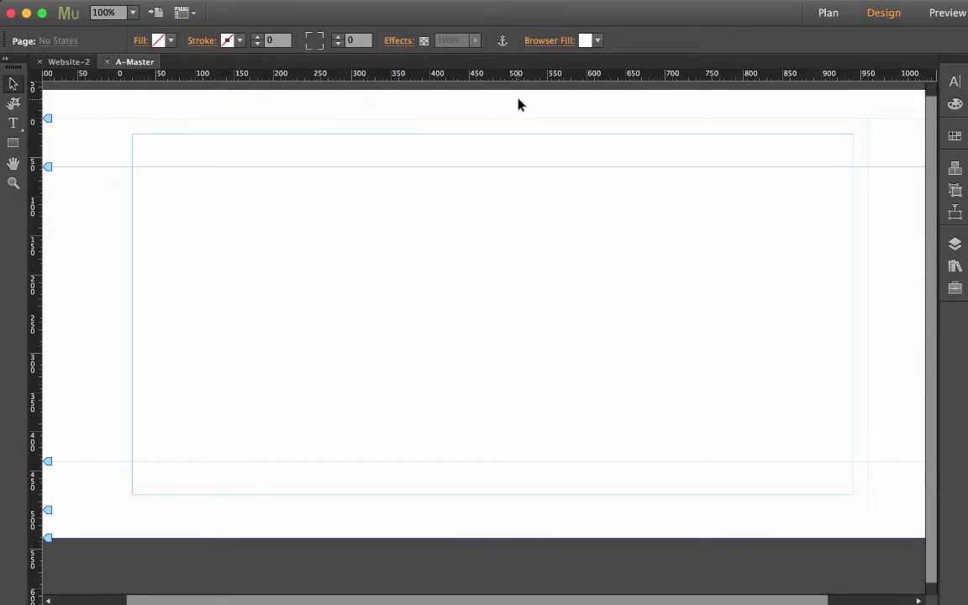
Set the browser fill to the image Desktop > chocolatesite > bgpattern.jpg.
left_click(550, 40)
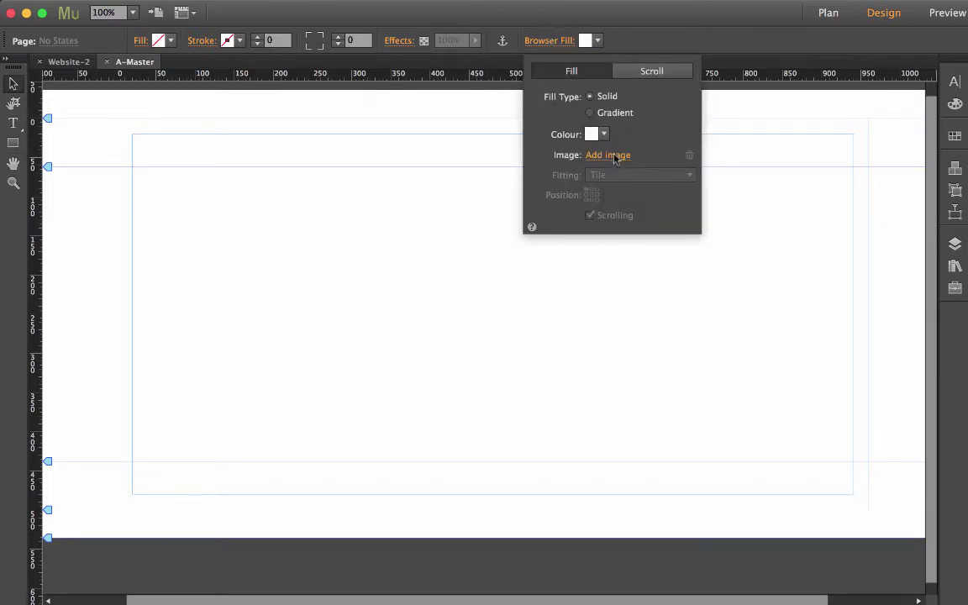
left_click(611, 156)
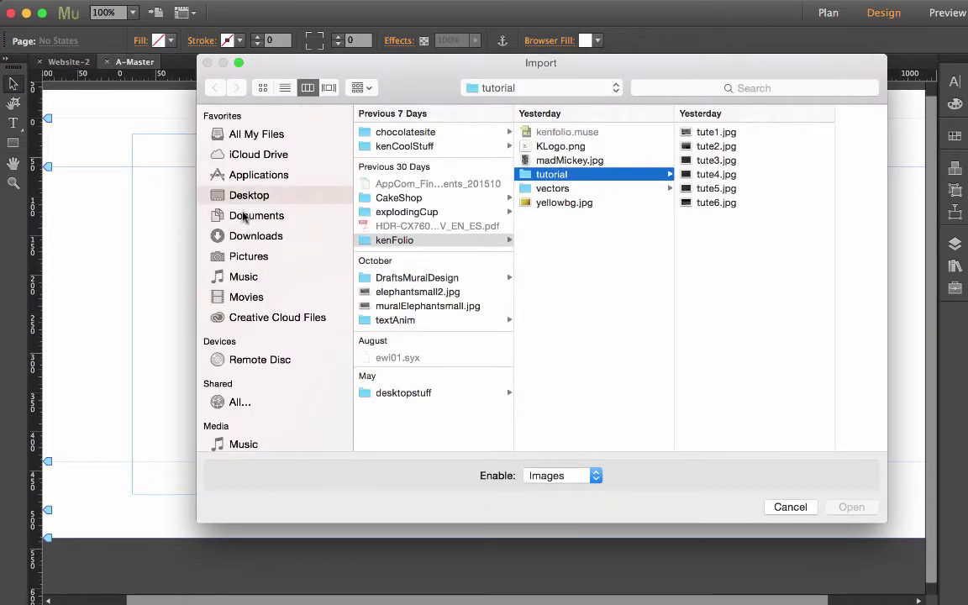
left_click(224, 193)
left_click(414, 132)
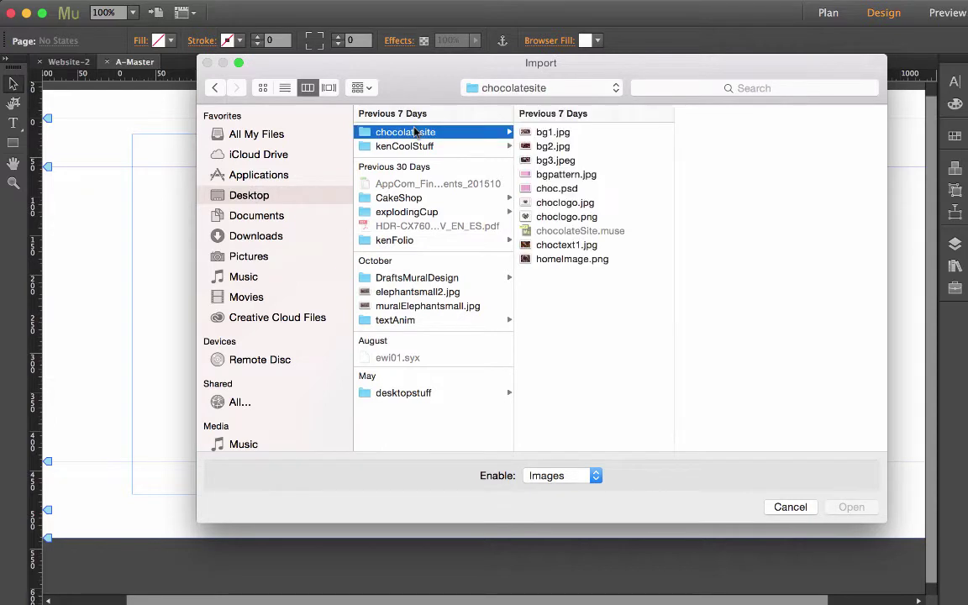
left_click(567, 175)
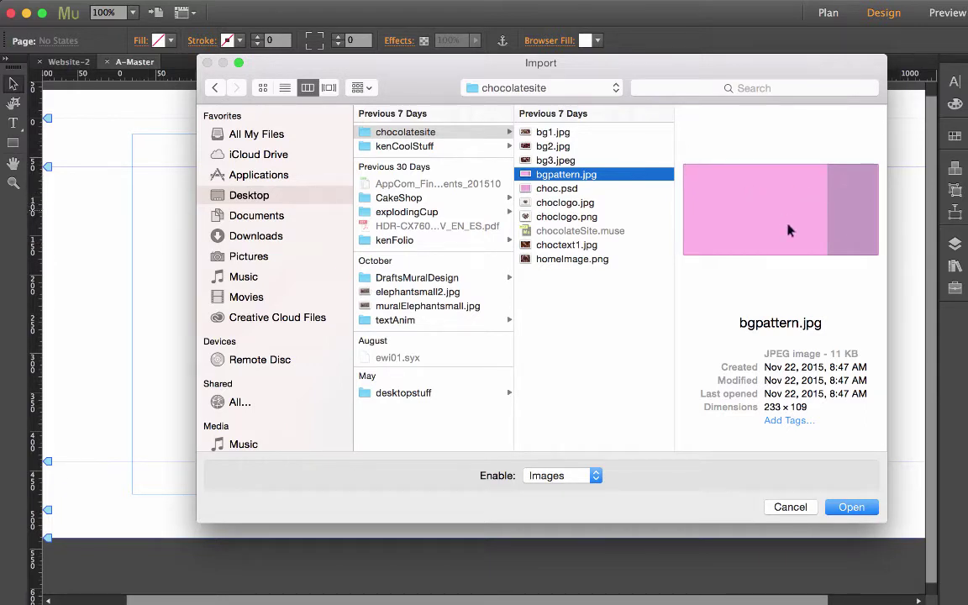
left_click(851, 508)
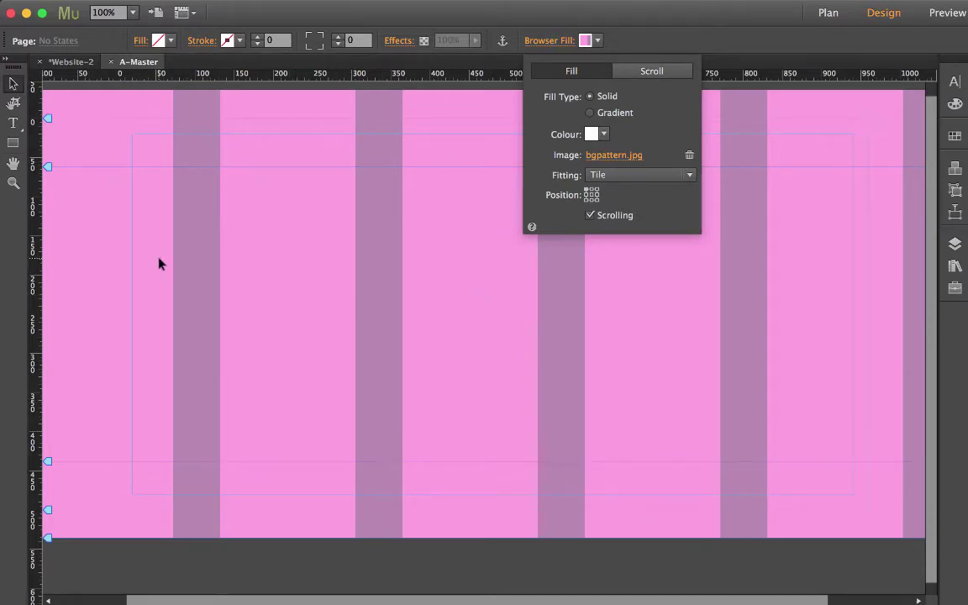
Draw a large rectangle over the content area, filled with the sampled grey-purple stripe colour.
left_click(14, 135)
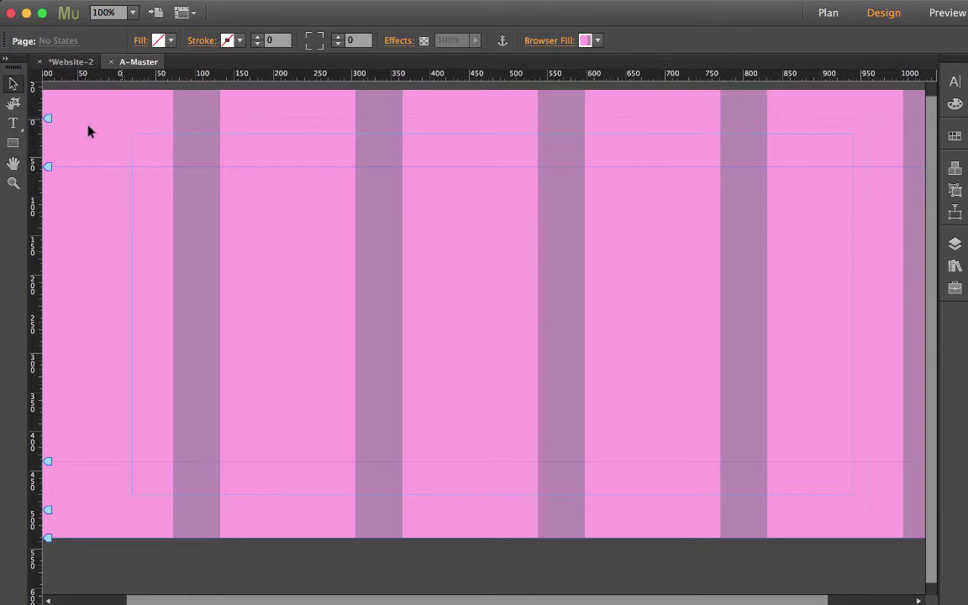
left_click(13, 142)
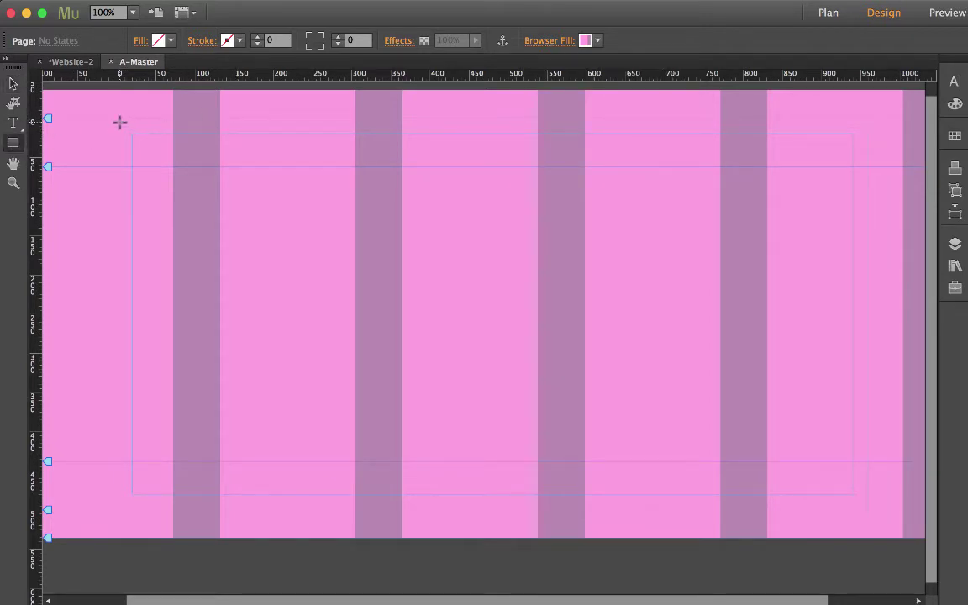
left_click_drag(117, 119, 850, 492)
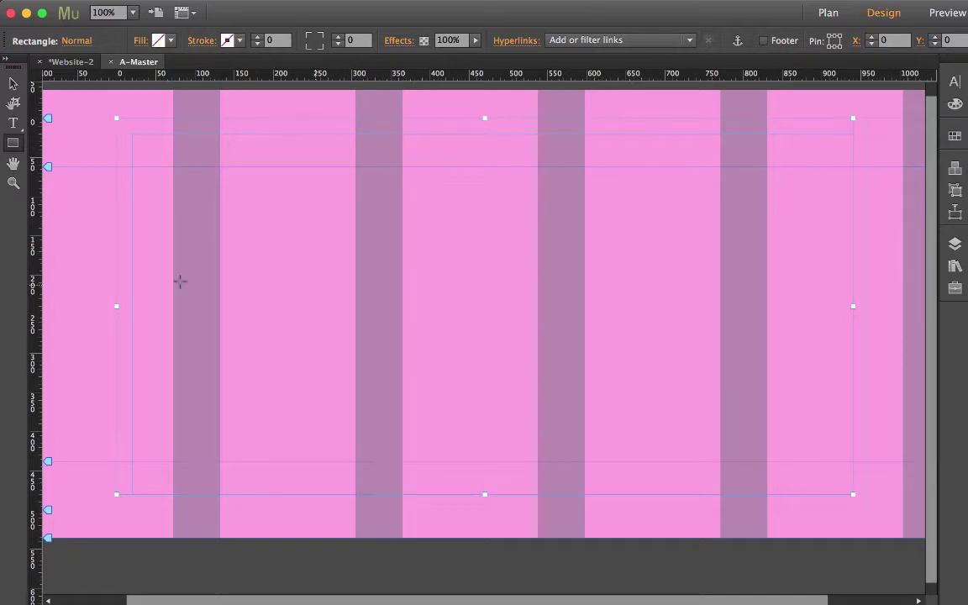
left_click(159, 41)
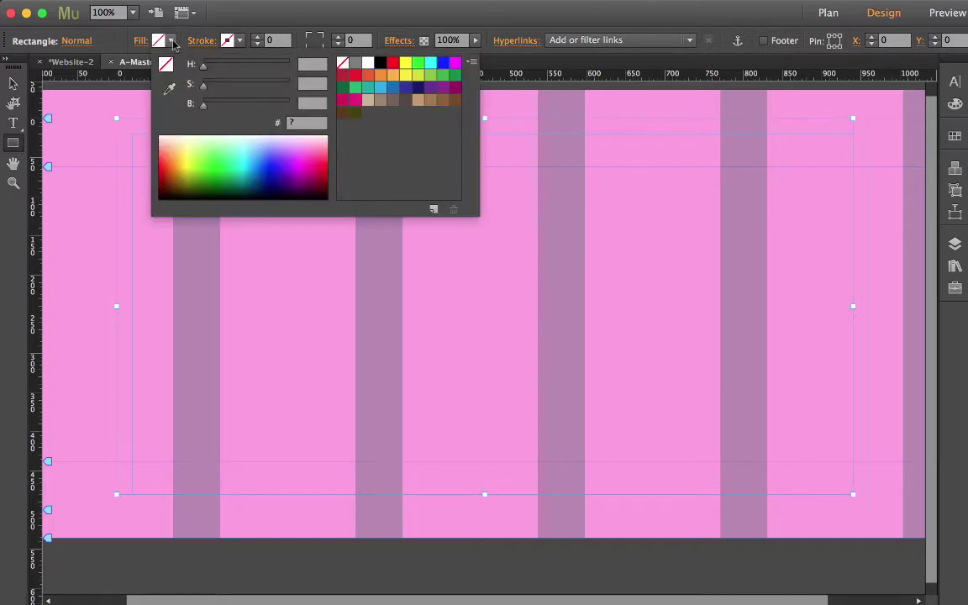
left_click_drag(169, 85, 189, 253)
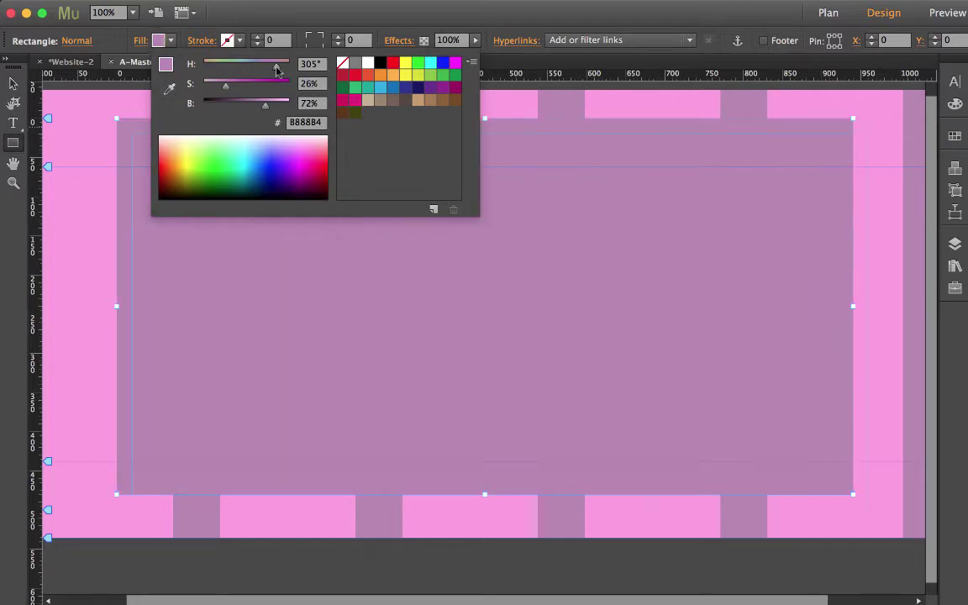
left_click(449, 16)
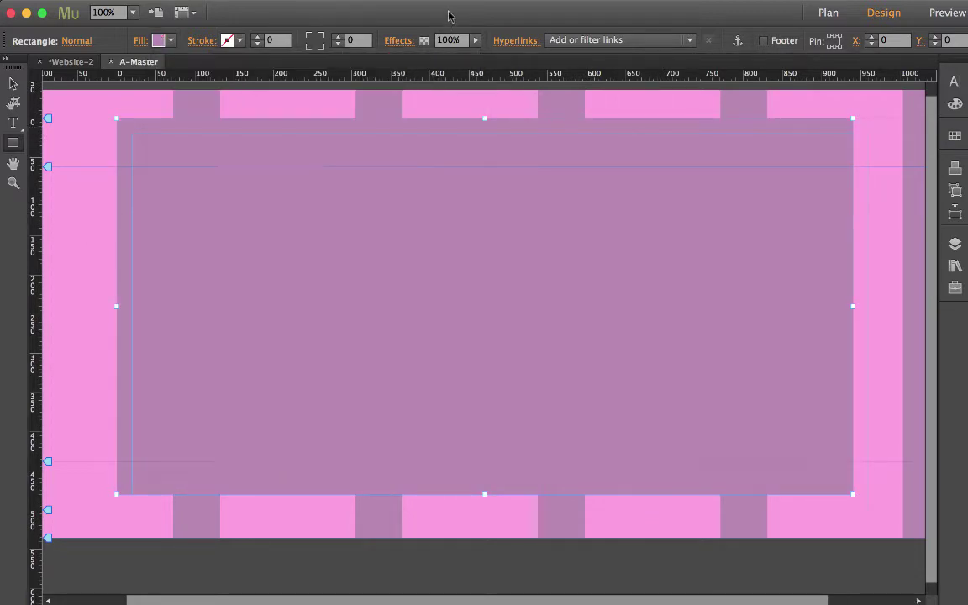
Set the rectangle's opacity to 67% and stretch it down to 670 px tall.
left_click(474, 40)
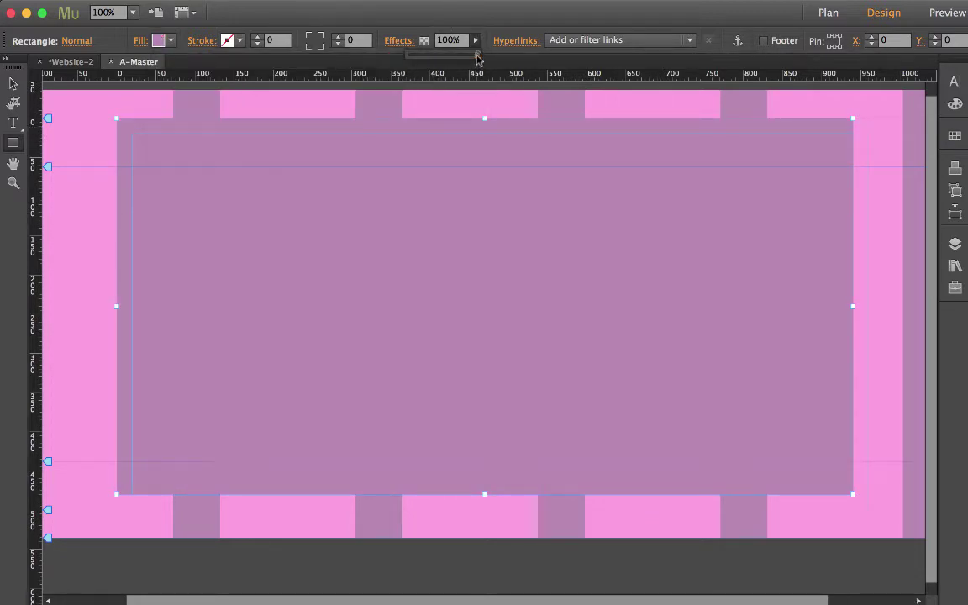
left_click_drag(477, 59, 448, 58)
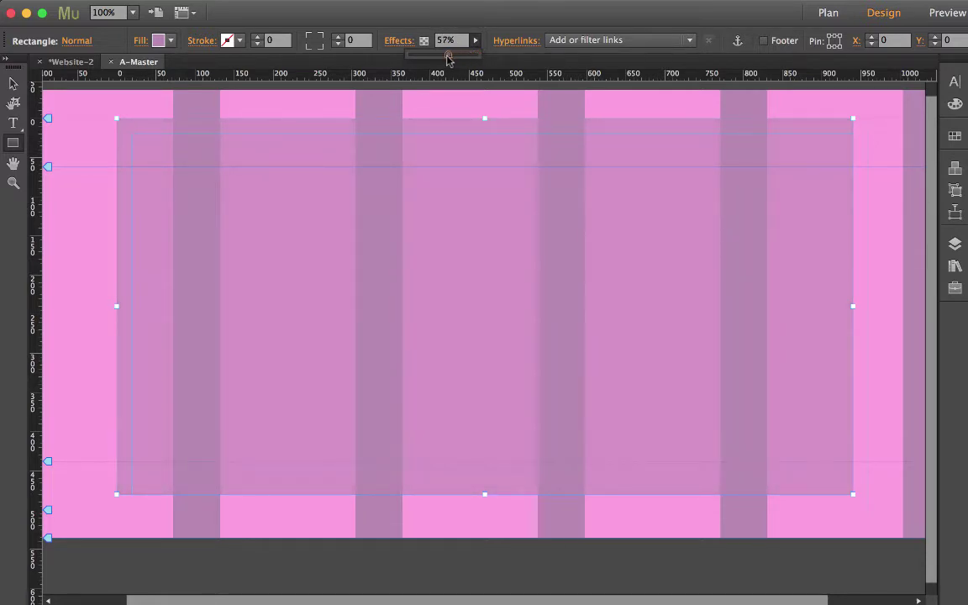
left_click_drag(453, 57, 455, 59)
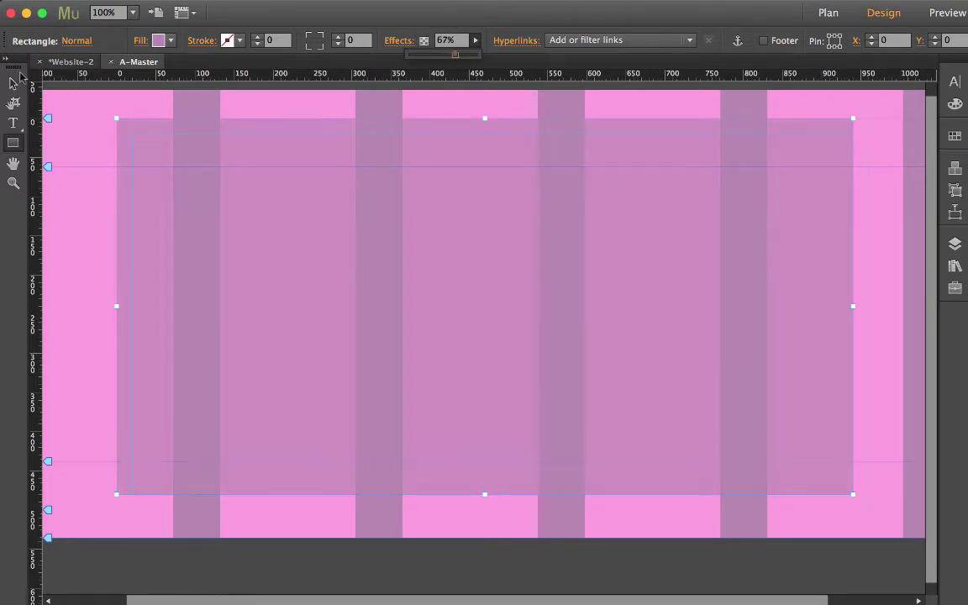
left_click(14, 84)
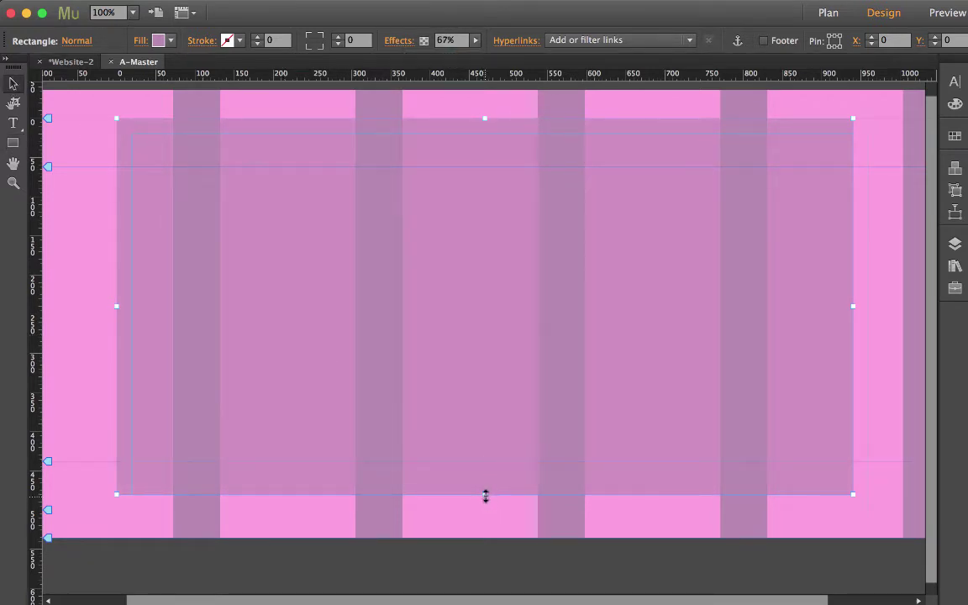
left_click_drag(485, 496, 484, 523)
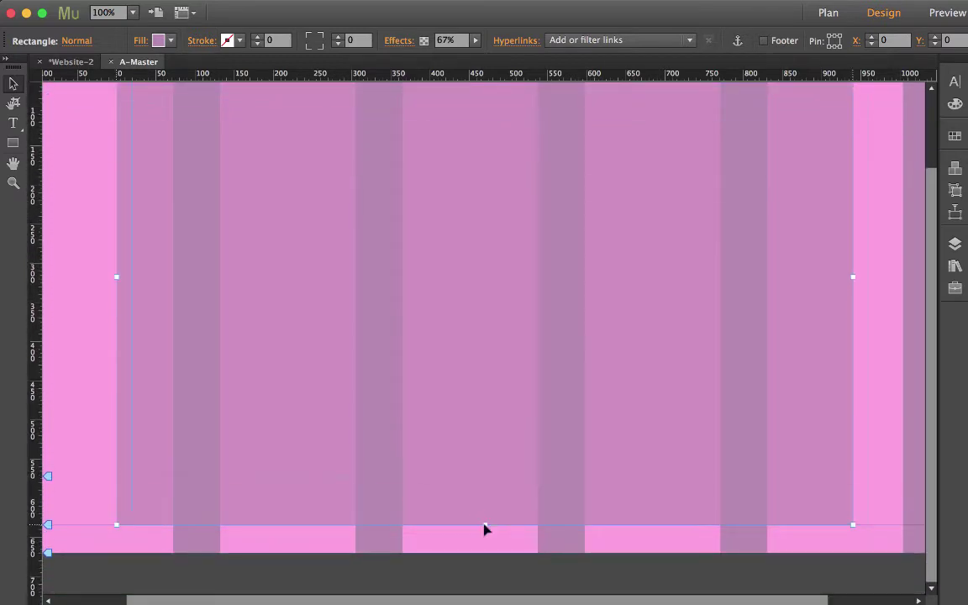
scroll(875, 311, "up", 1)
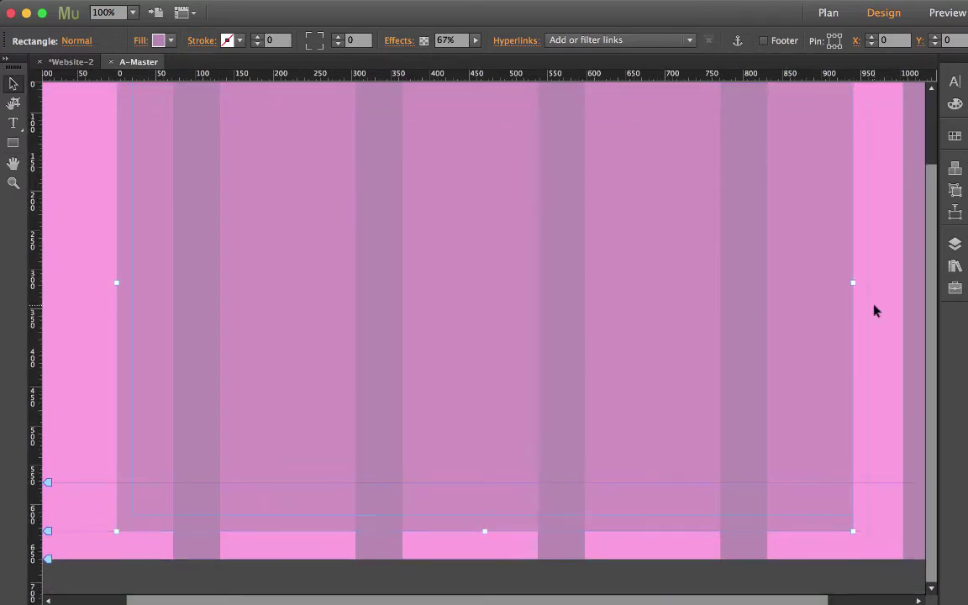
scroll(939, 174, "up", 5)
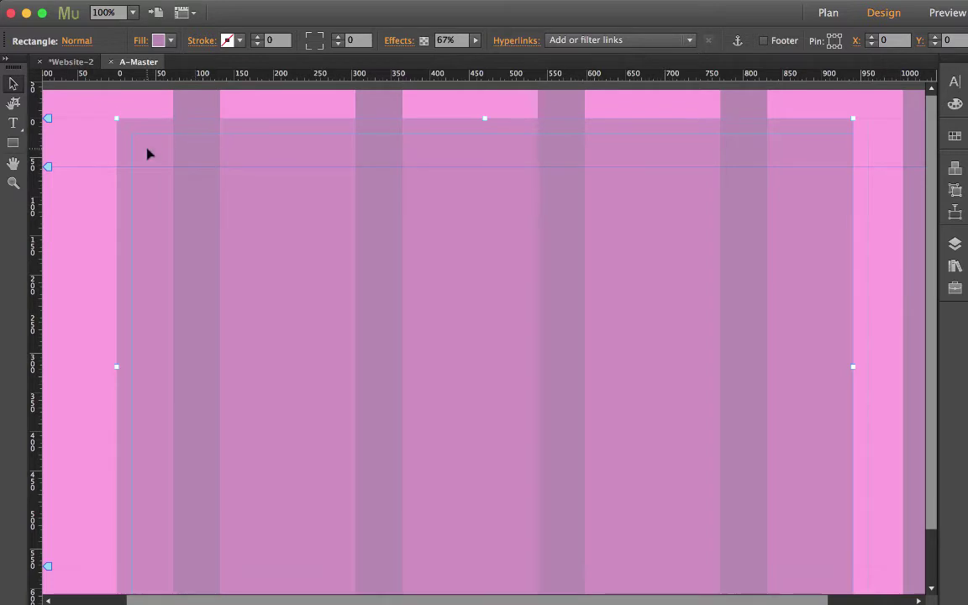
Draw a wide text frame along the top of the rectangle.
left_click(13, 124)
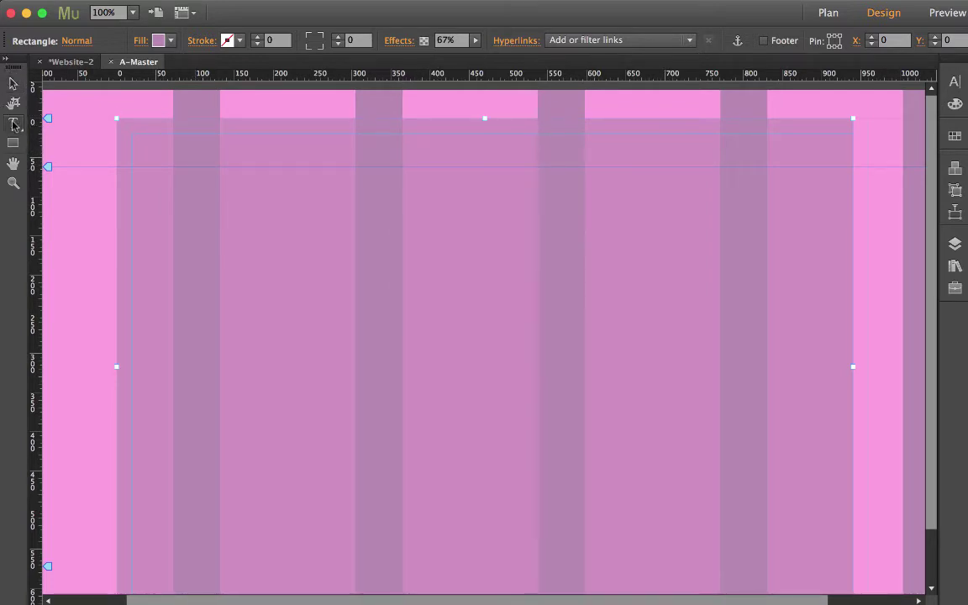
left_click(227, 124)
left_click_drag(333, 172, 651, 161)
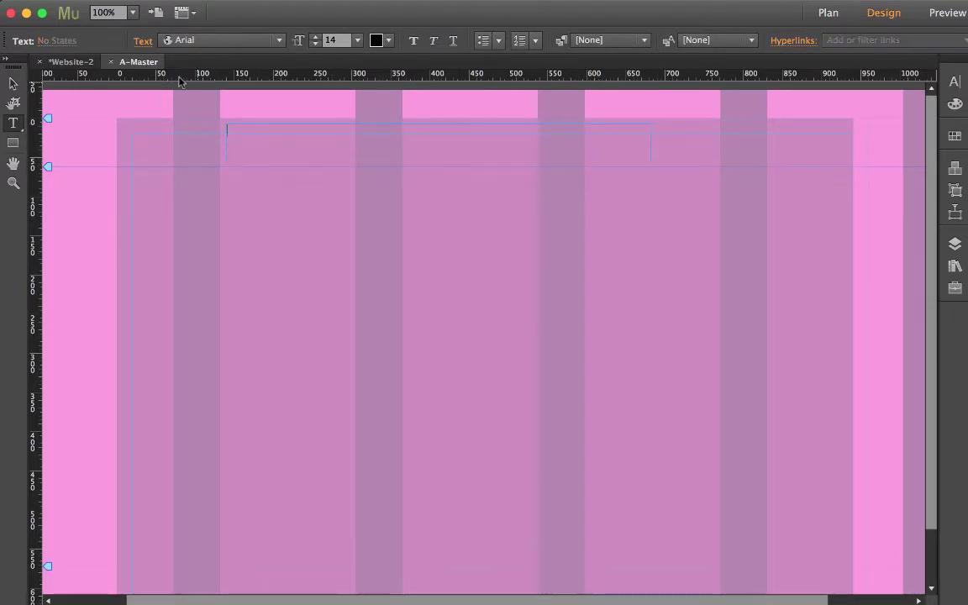
Open Add Web Fonts and browse Typekit fonts filtered to decorative.
left_click(279, 40)
scroll(226, 193, "up", 5)
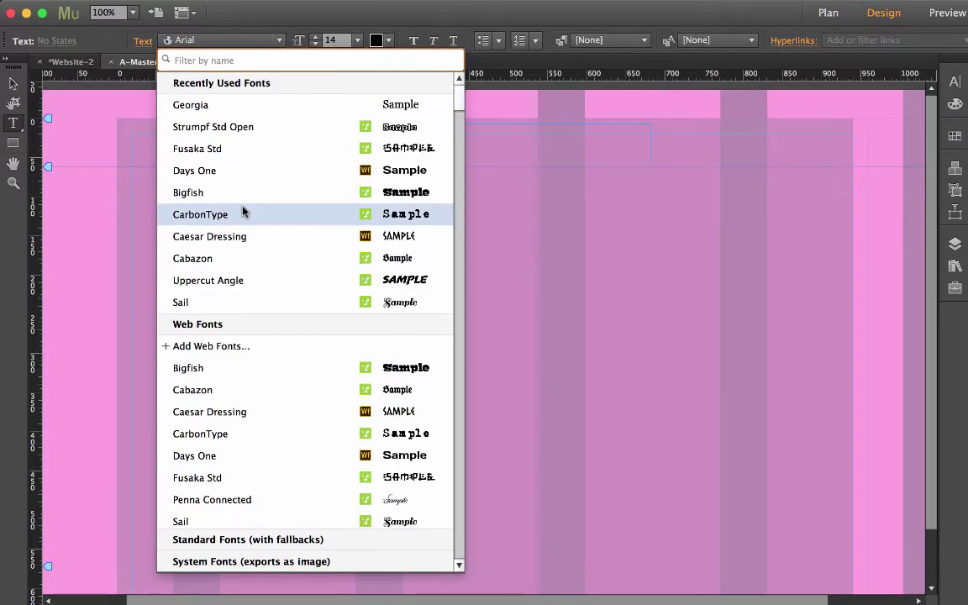
left_click(184, 347)
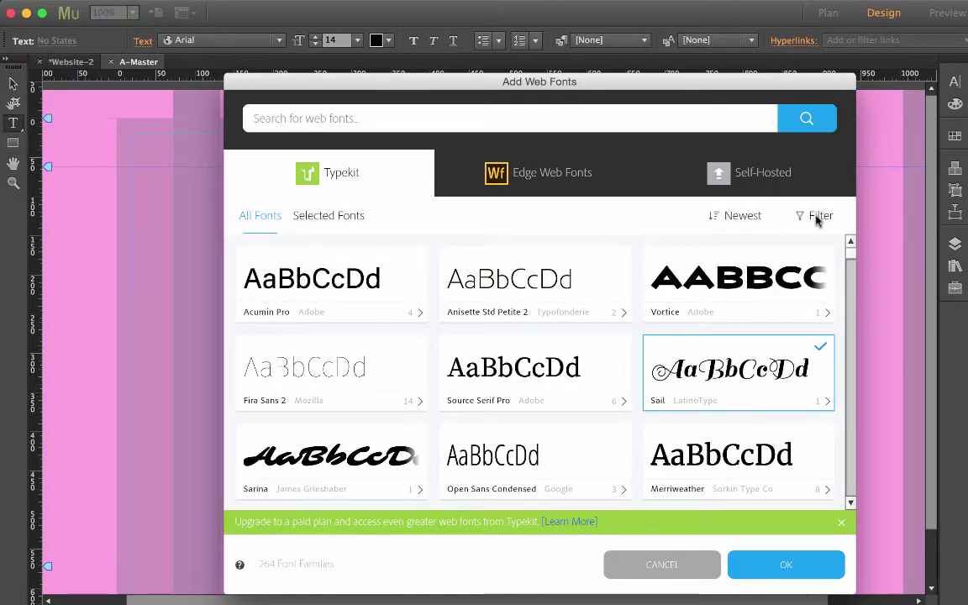
left_click(821, 215)
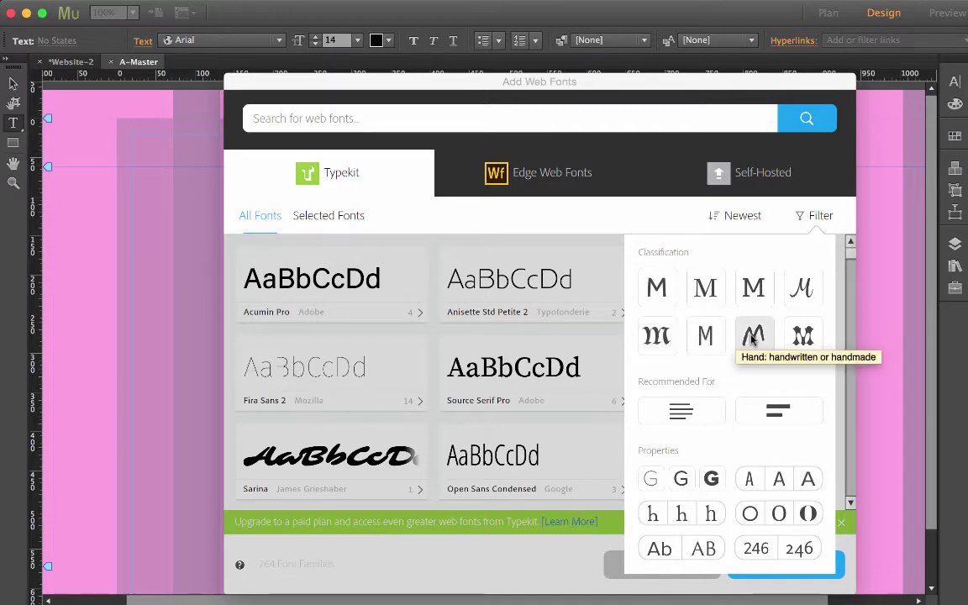
left_click(804, 338)
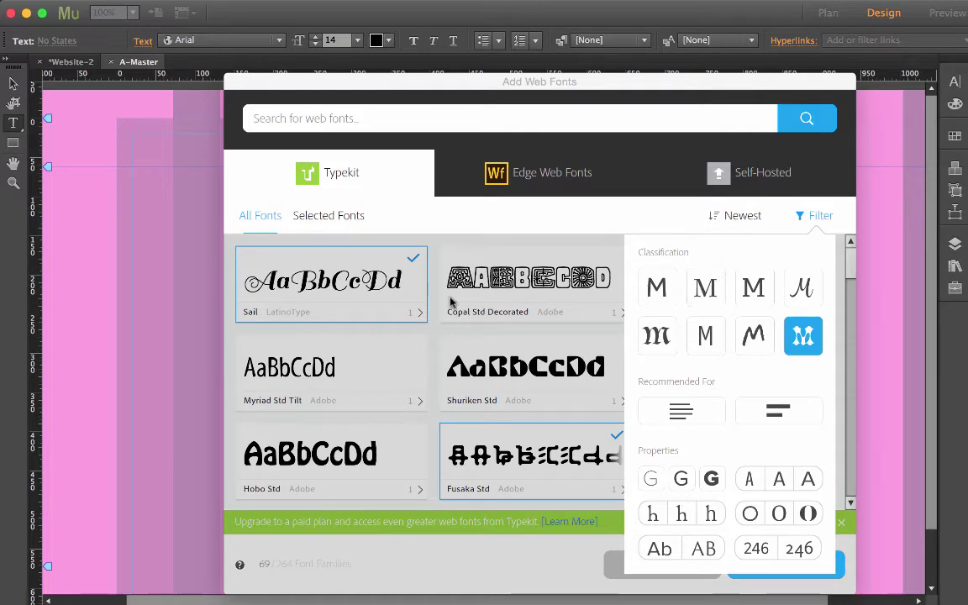
left_click(508, 212)
scroll(552, 446, "down", 10)
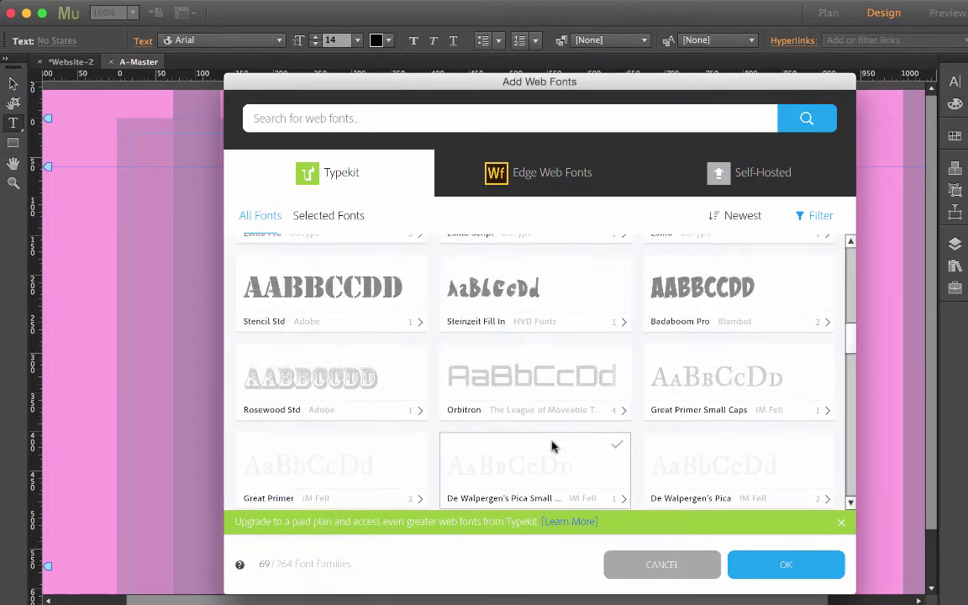
scroll(552, 446, "up", 2)
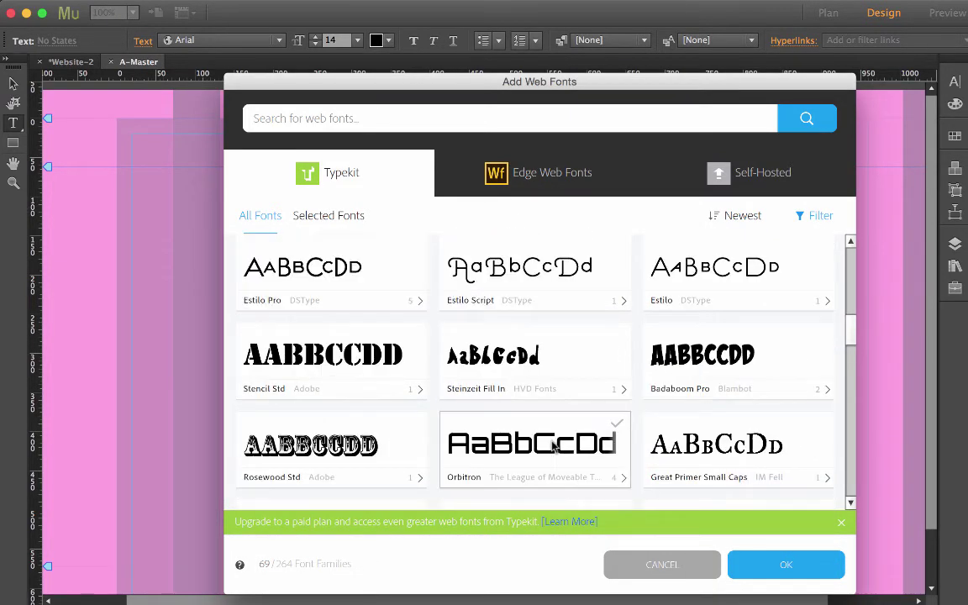
scroll(552, 446, "down", 1)
scroll(552, 446, "up", 5)
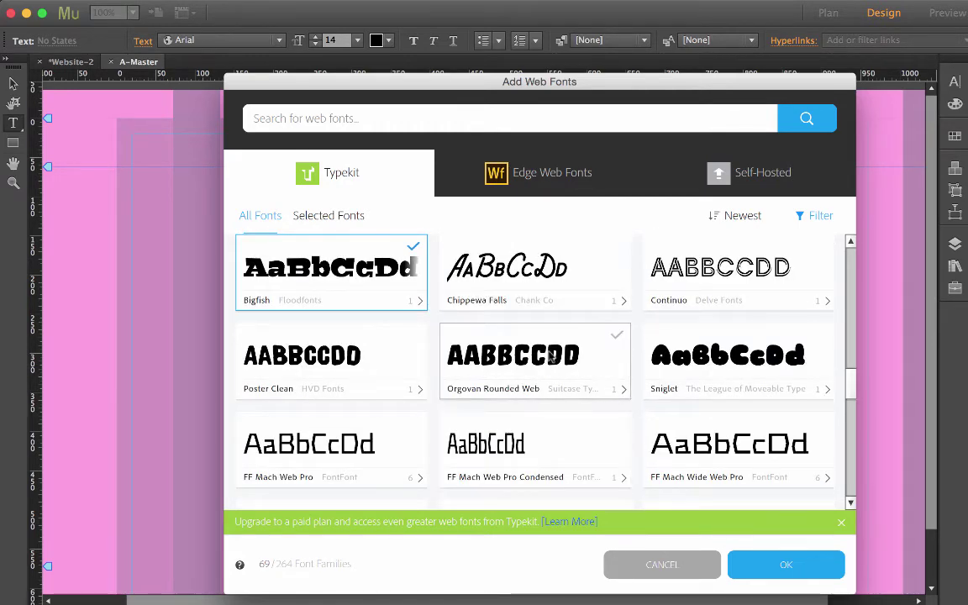
scroll(554, 352, "up", 10)
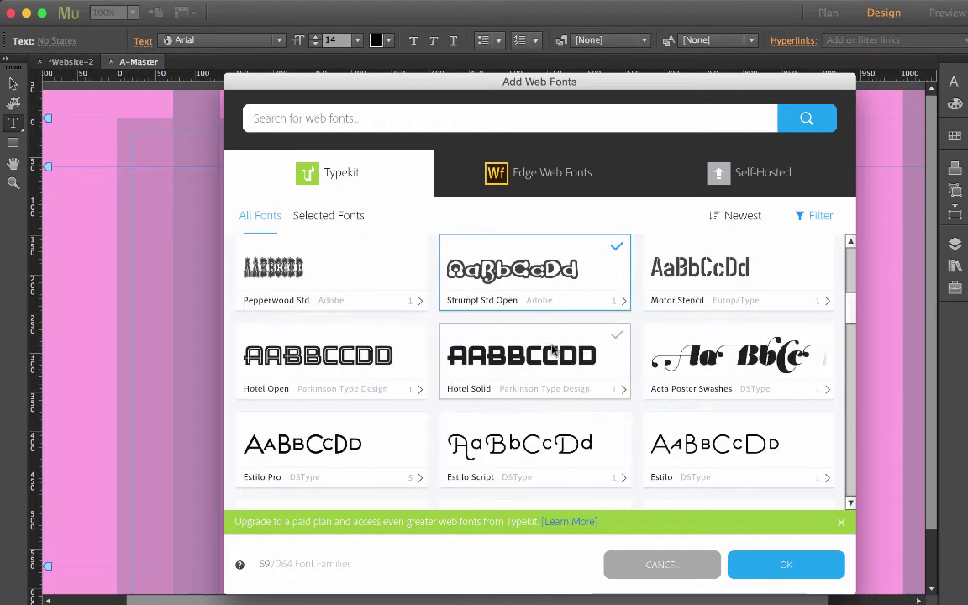
scroll(553, 351, "up", 5)
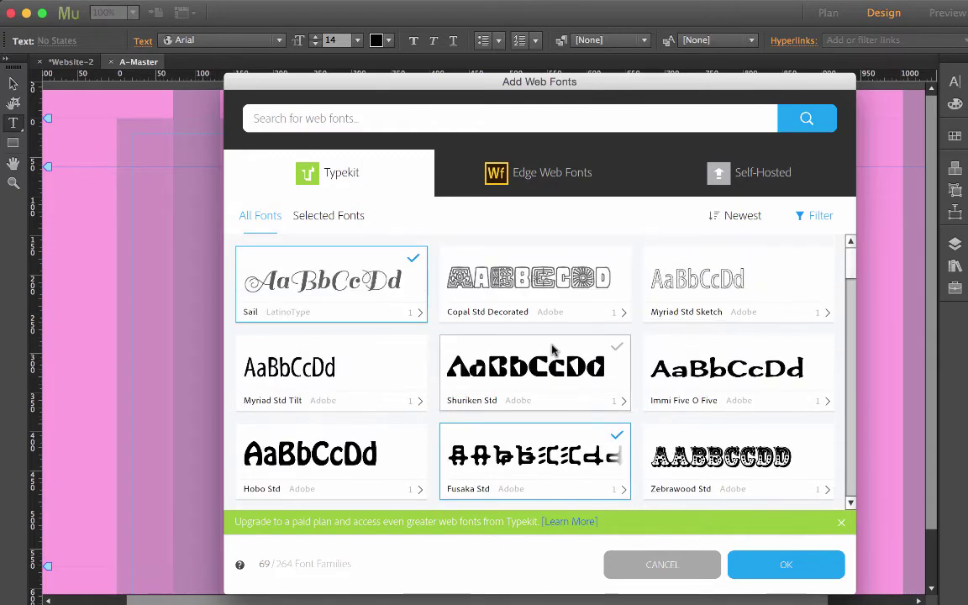
scroll(553, 351, "down", 10)
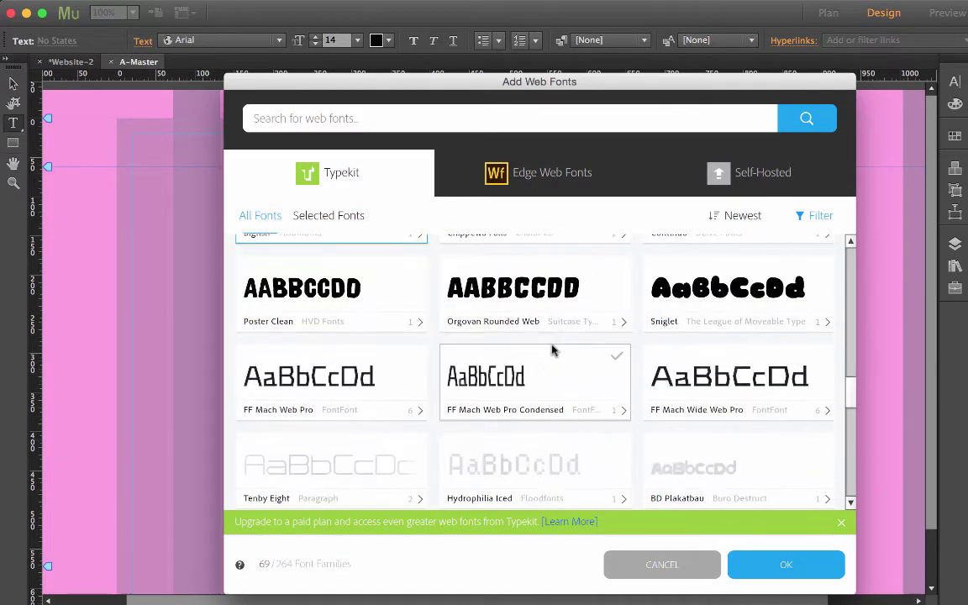
scroll(554, 351, "up", 2)
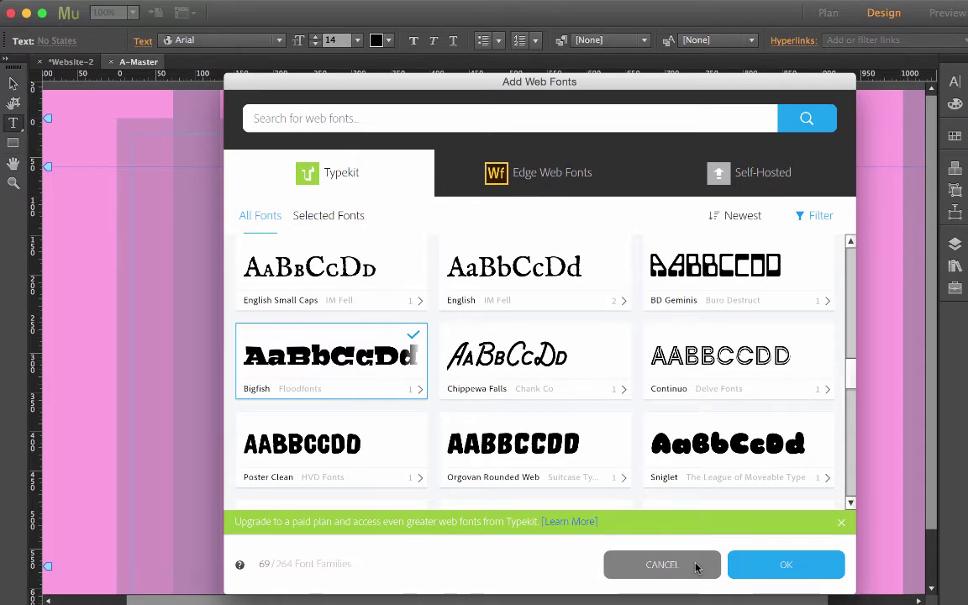
Type the heading 'Charlies Chocolate Shop' in the Bigfish font.
left_click(661, 565)
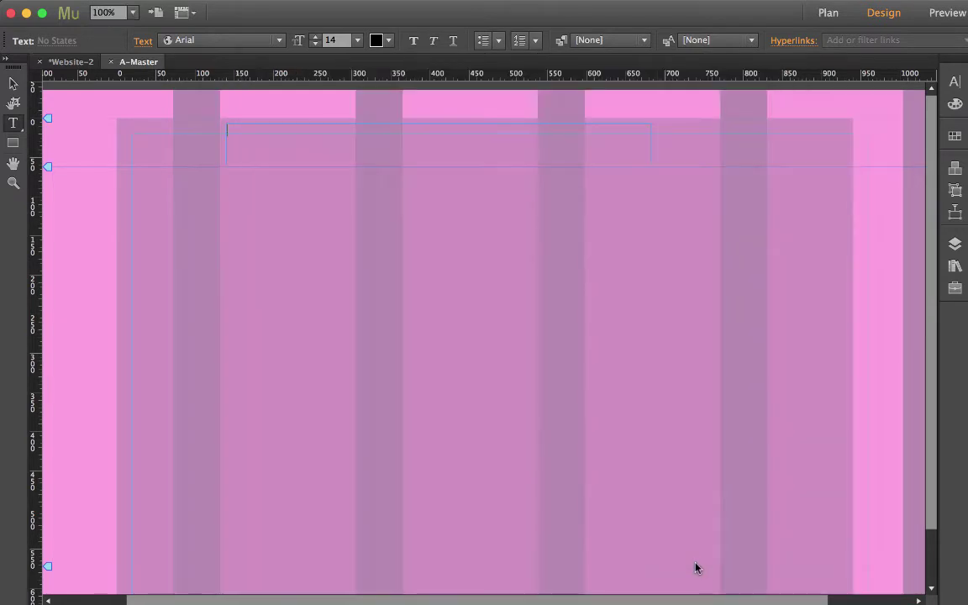
left_click(282, 41)
scroll(248, 159, "up", 3)
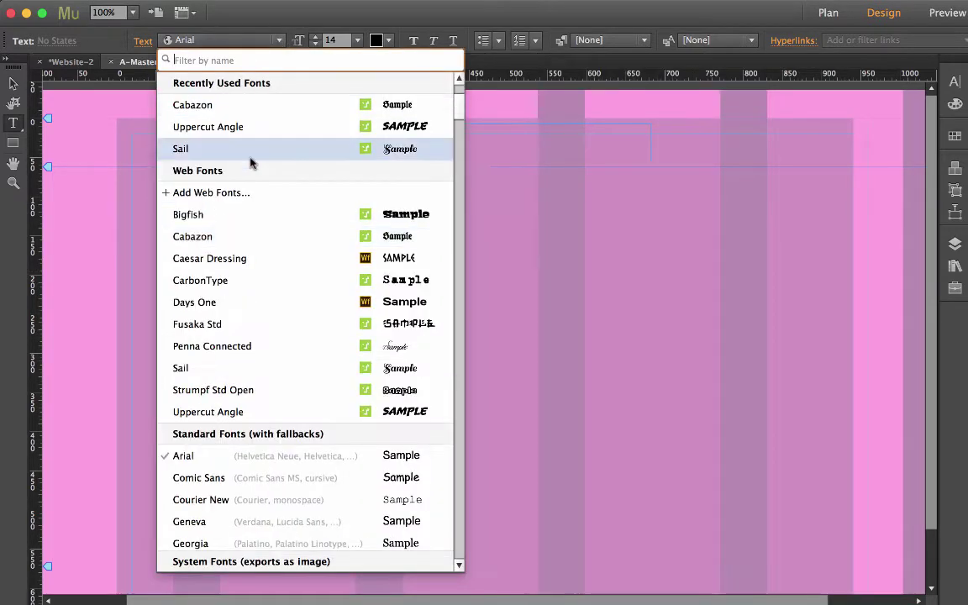
left_click(214, 215)
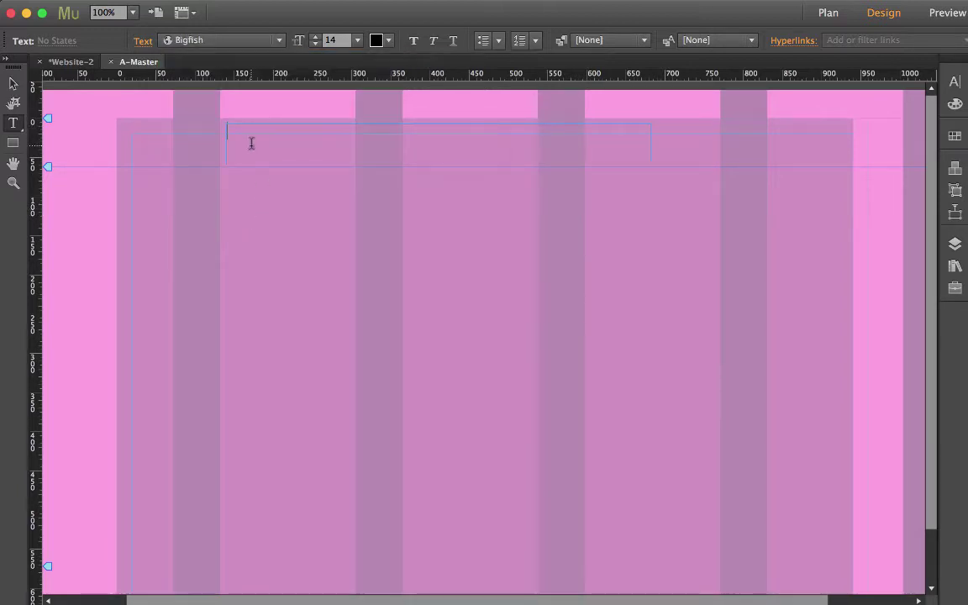
type("charlies Choco")
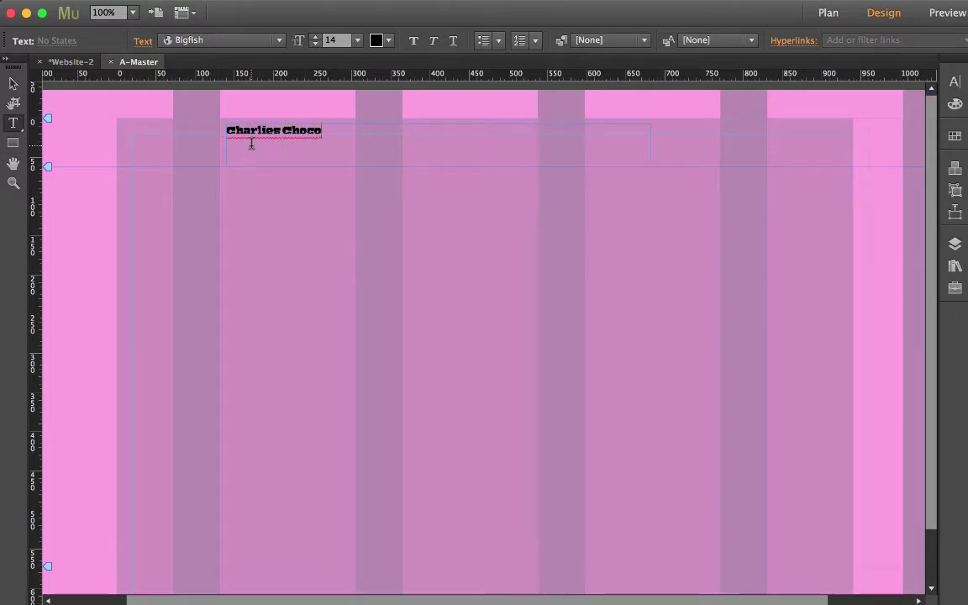
type("late Shop")
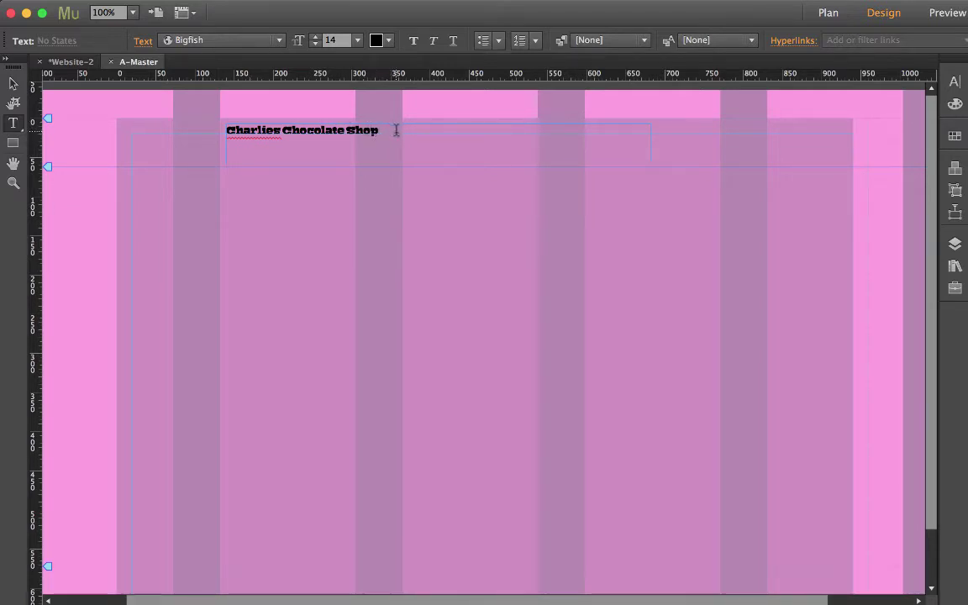
Set the heading to size 24 and colour it deep purple #543E53.
left_click_drag(380, 131, 222, 130)
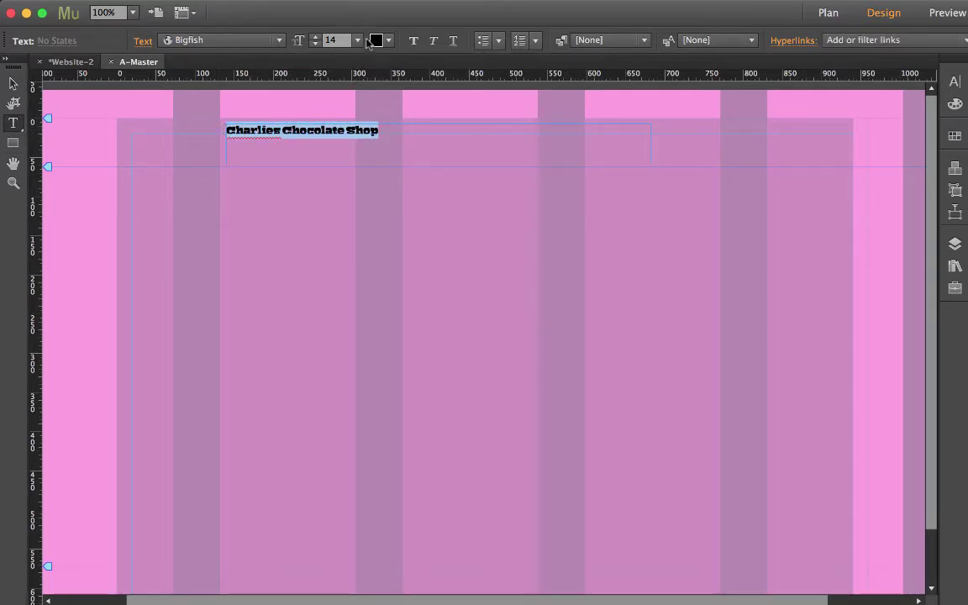
left_click(357, 40)
left_click(373, 195)
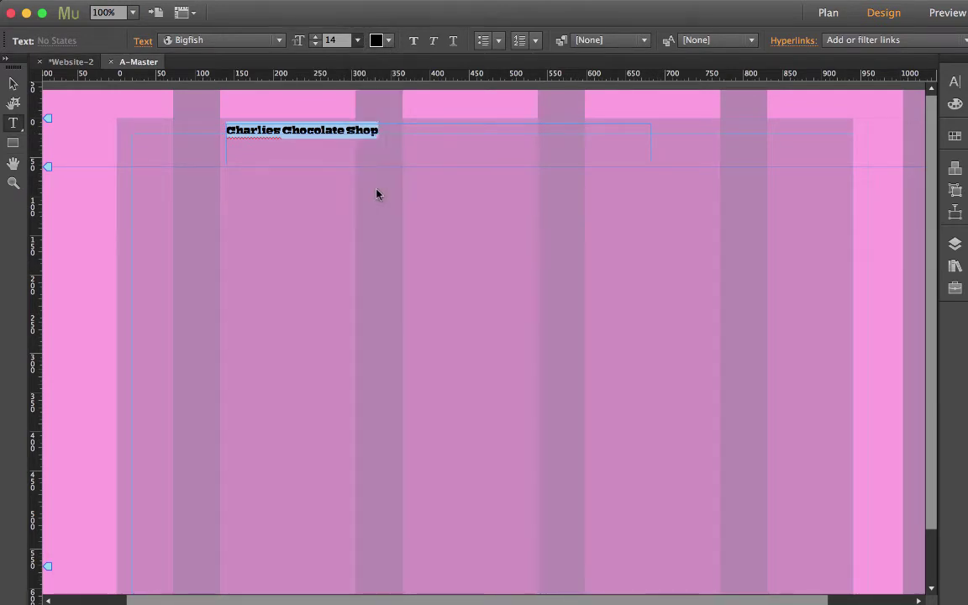
left_click(389, 40)
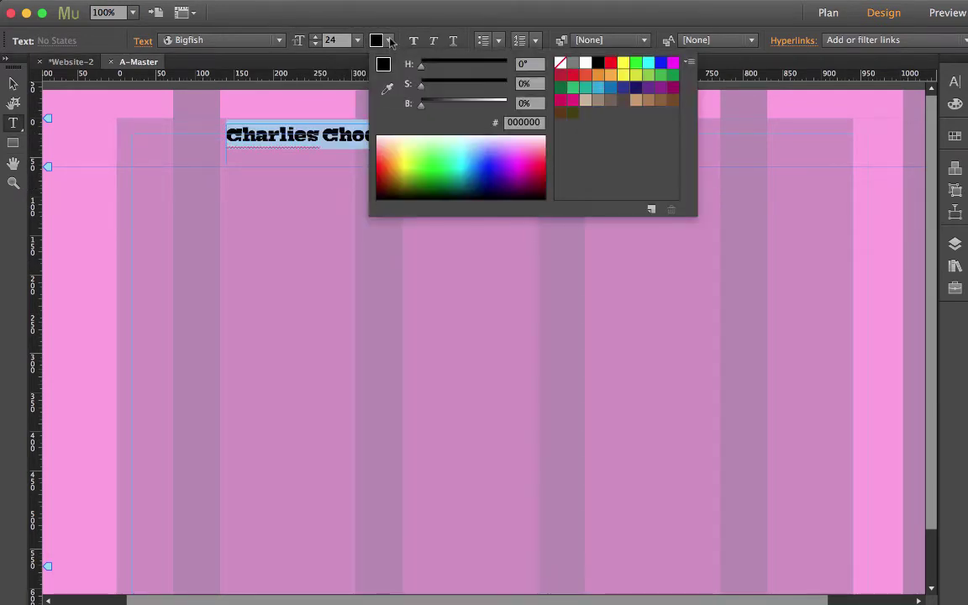
left_click(387, 87)
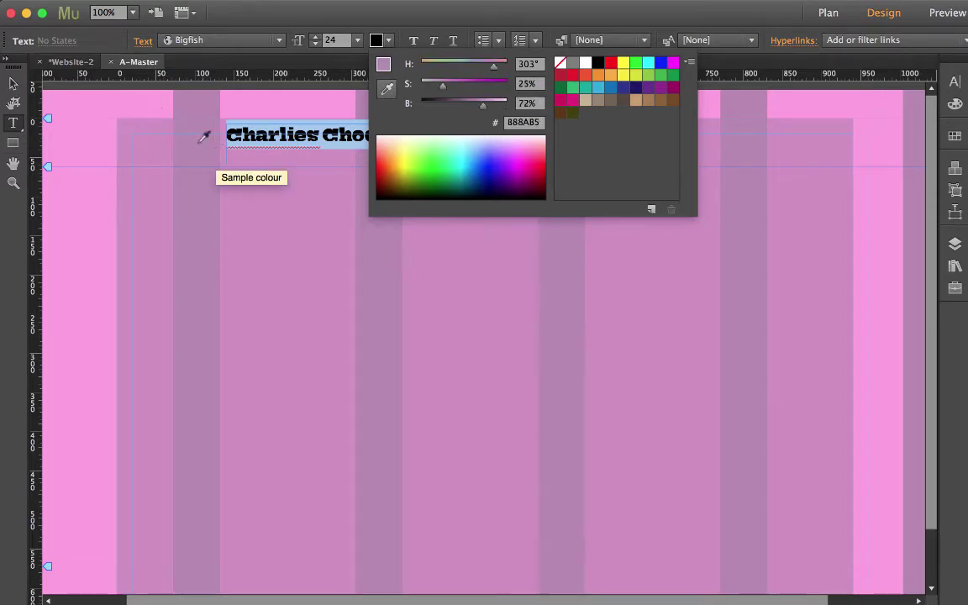
left_click(203, 134)
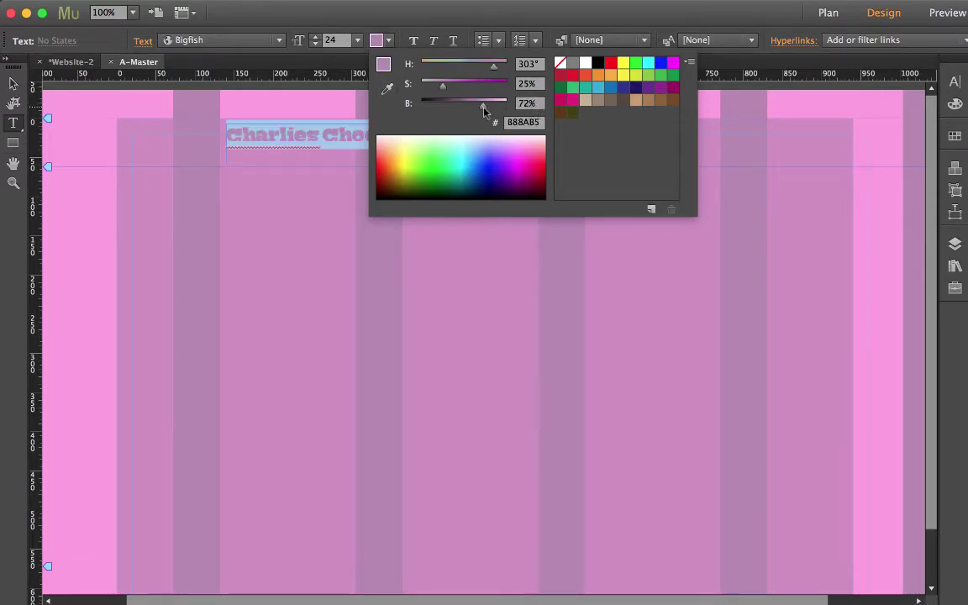
left_click_drag(484, 106, 449, 110)
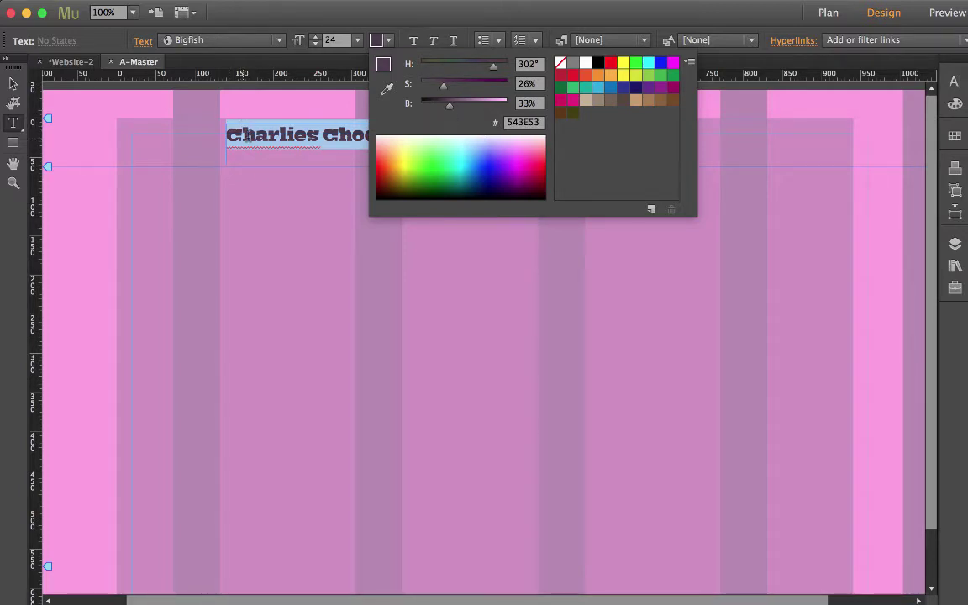
key("Escape")
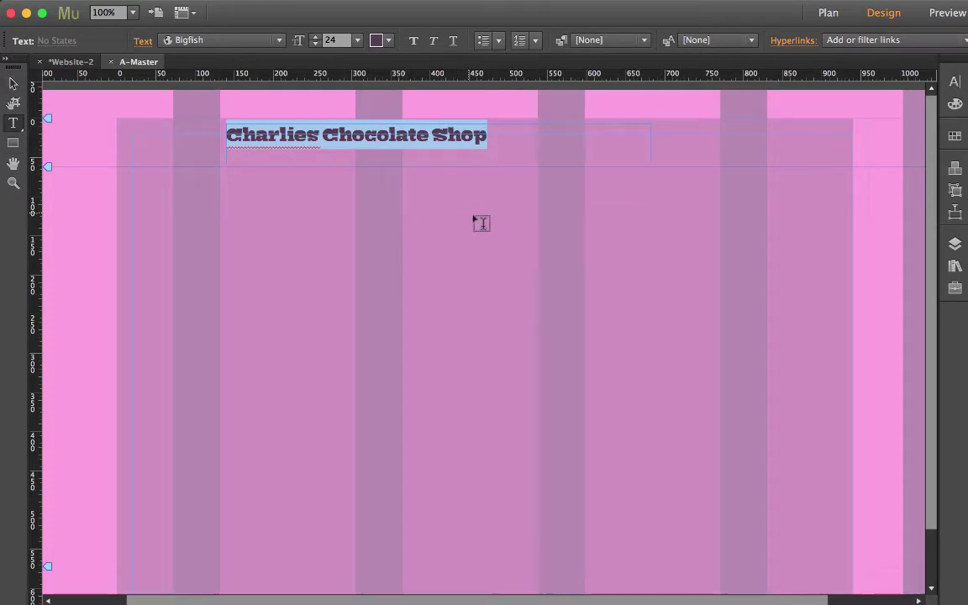
left_click(13, 84)
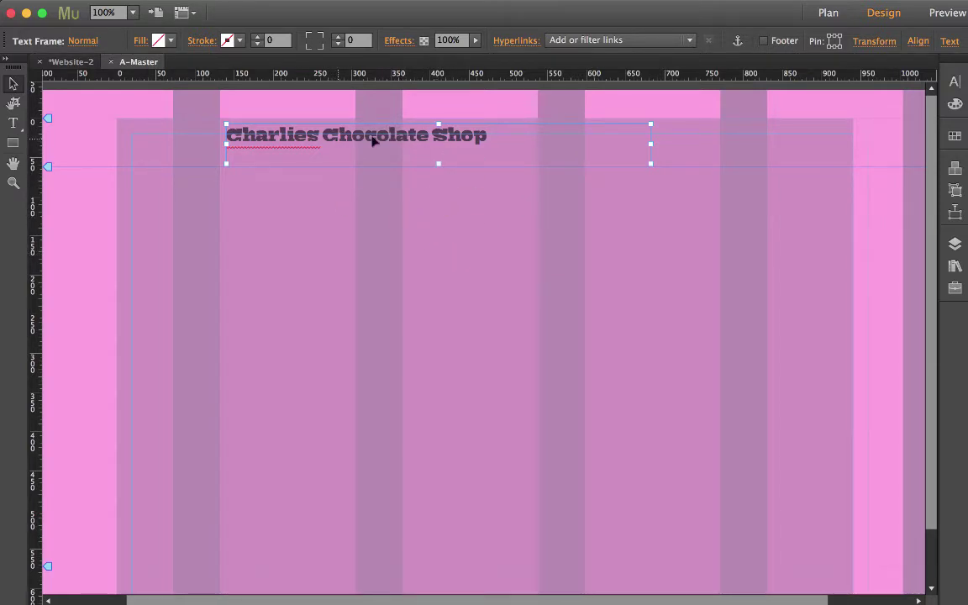
double_click(419, 139)
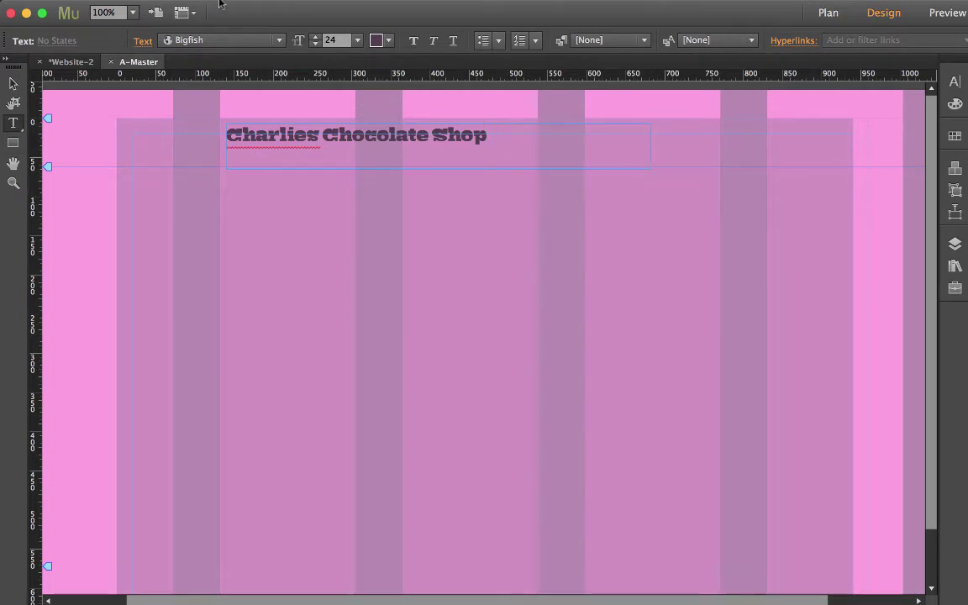
Browse the font family list through Web, Standard and System Fonts.
left_click(253, 41)
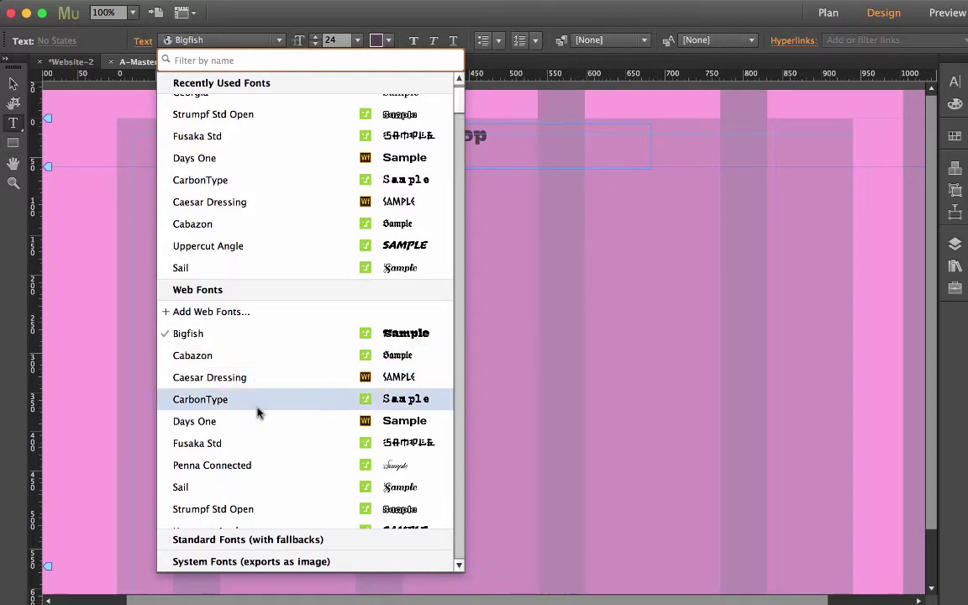
scroll(258, 417, "down", 1)
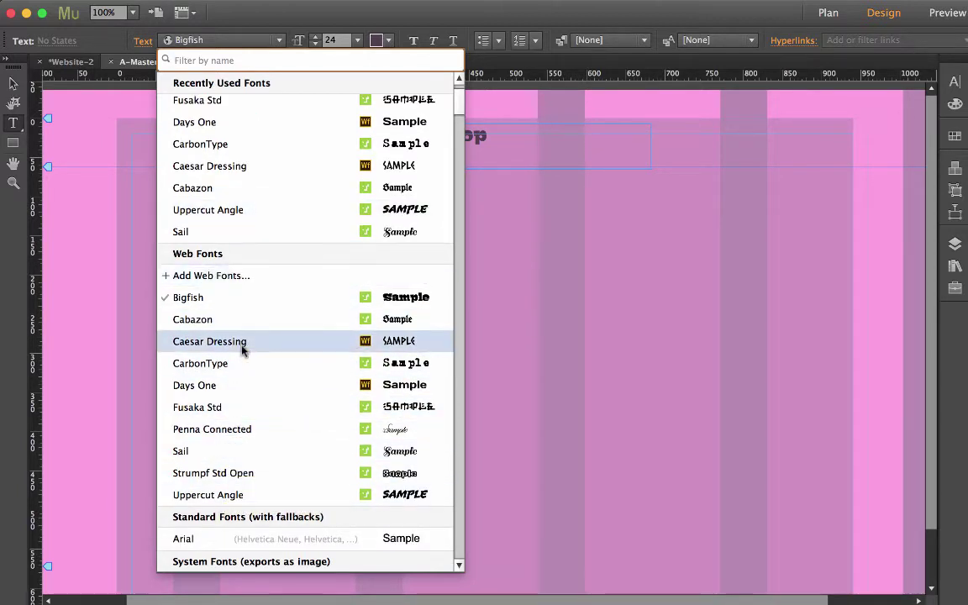
scroll(242, 343, "down", 6)
scroll(242, 346, "up", 5)
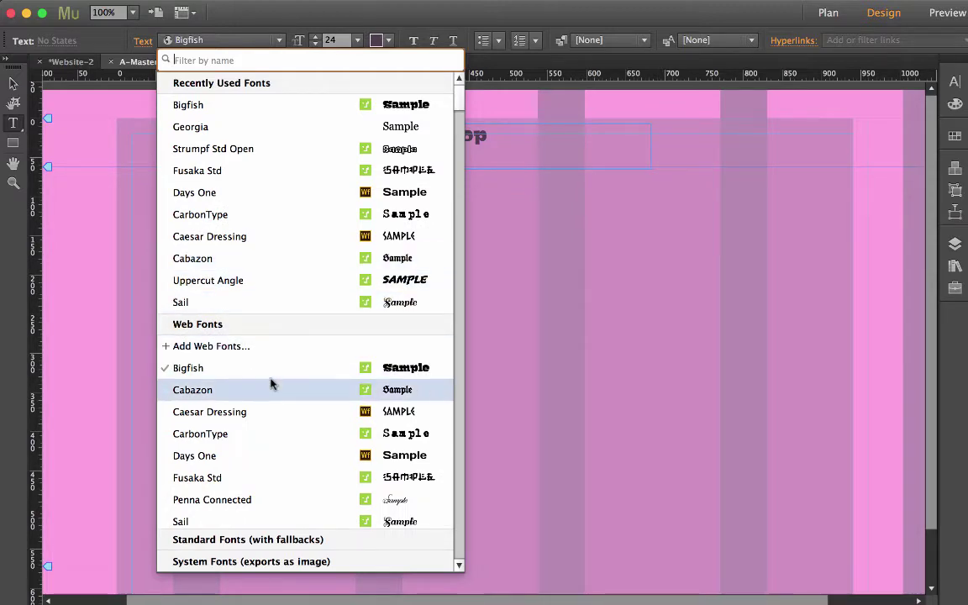
scroll(271, 384, "down", 5)
scroll(286, 383, "down", 5)
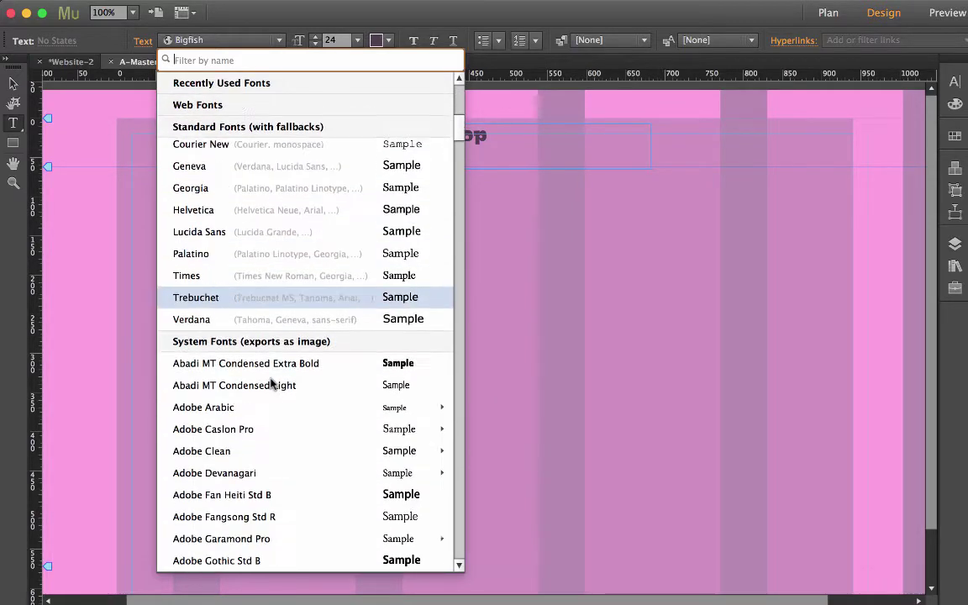
scroll(272, 385, "up", 10)
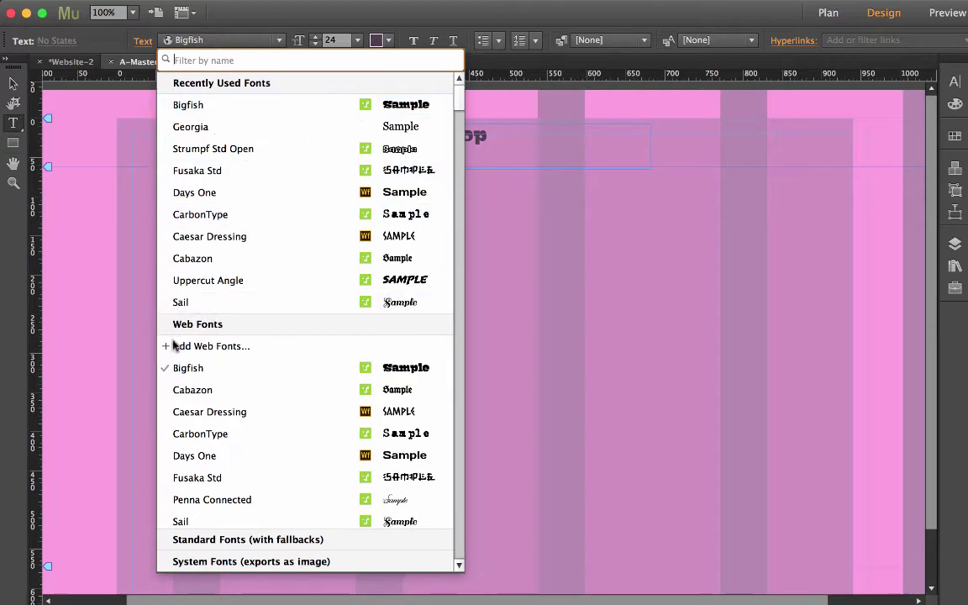
Add the sans-serif web font Source Sans Pro and dismiss the Web Fonts notice.
left_click(210, 346)
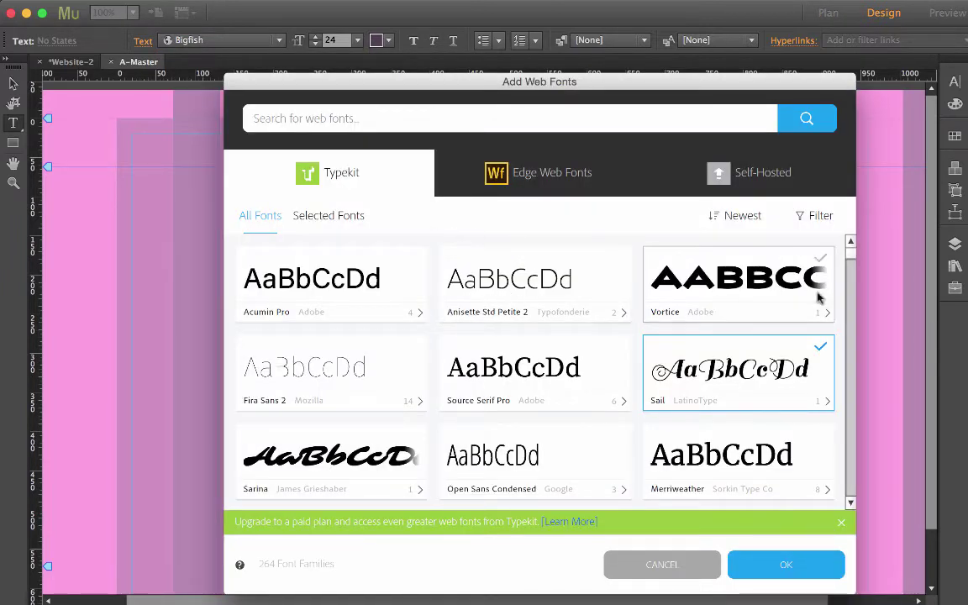
left_click(815, 216)
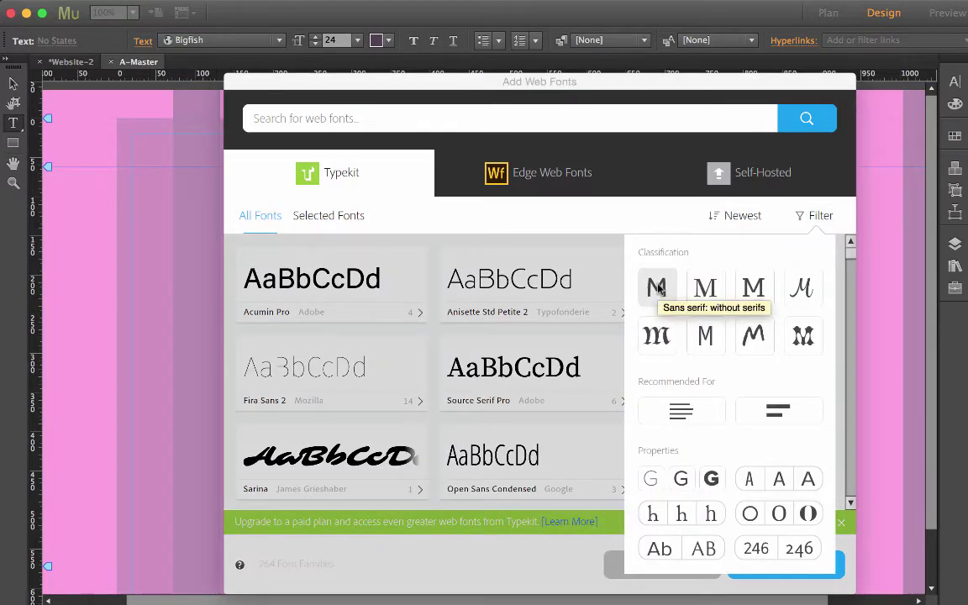
left_click(657, 288)
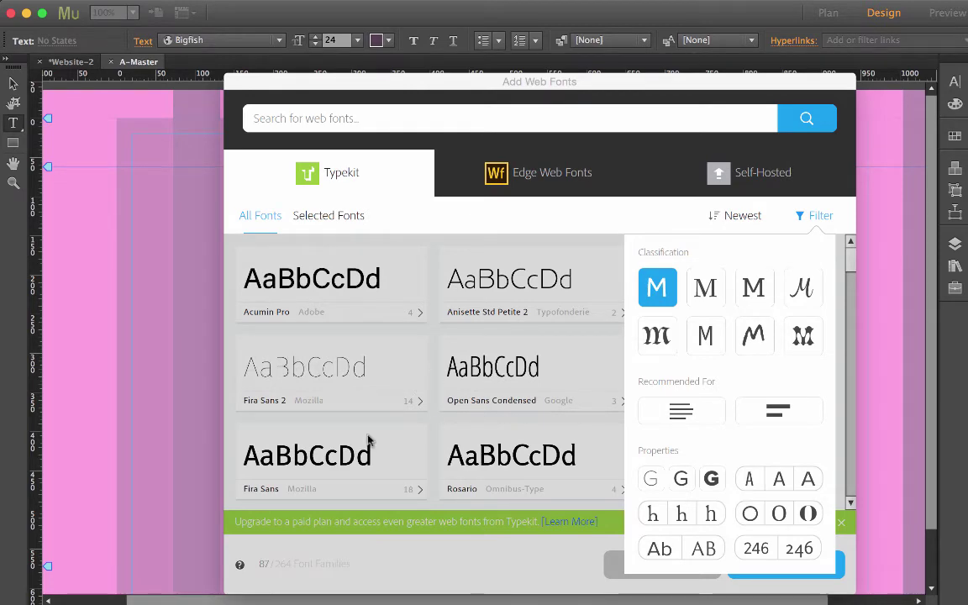
left_click(404, 420)
scroll(499, 437, "down", 2)
scroll(497, 435, "down", 10)
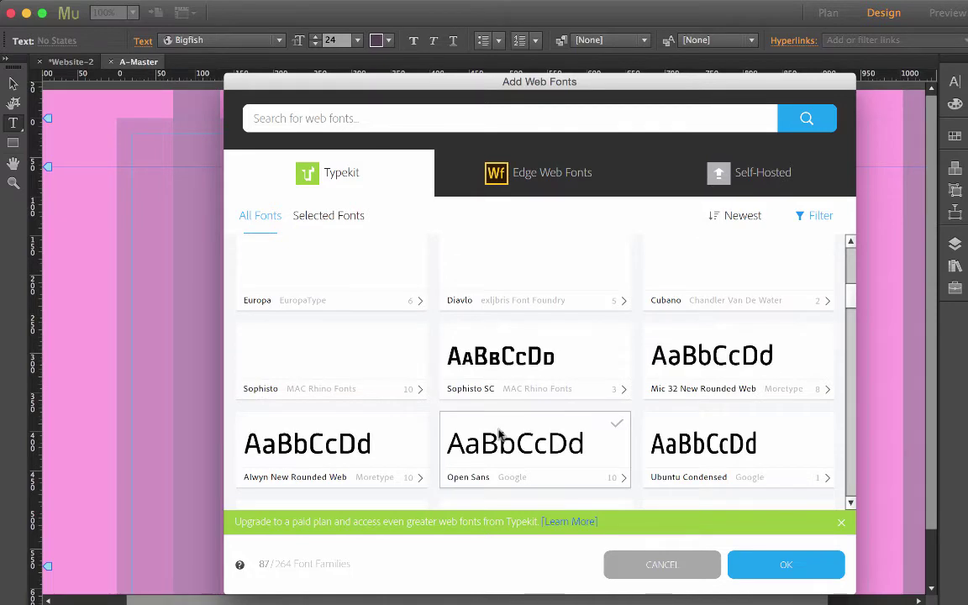
scroll(542, 374, "up", 2)
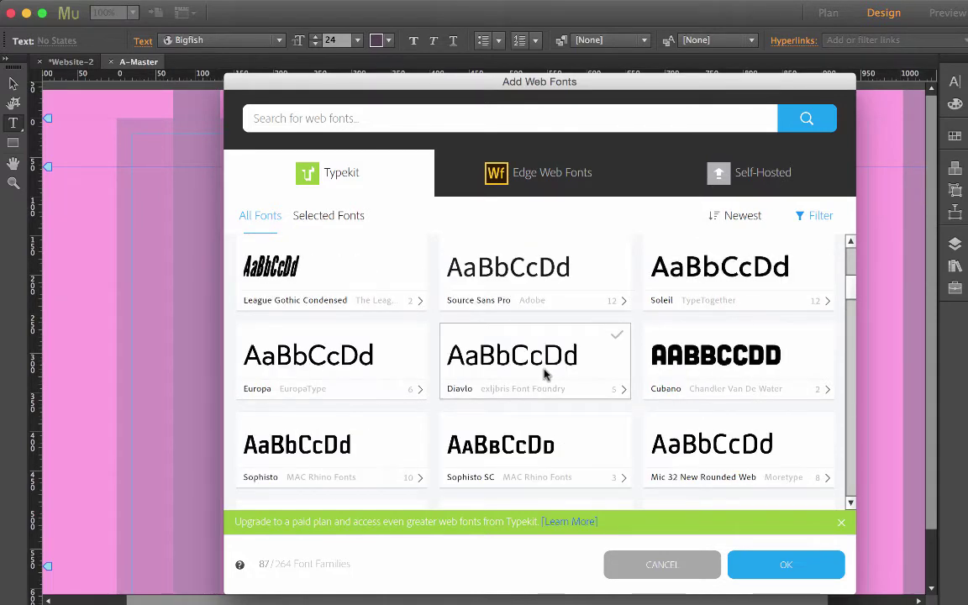
left_click(494, 273)
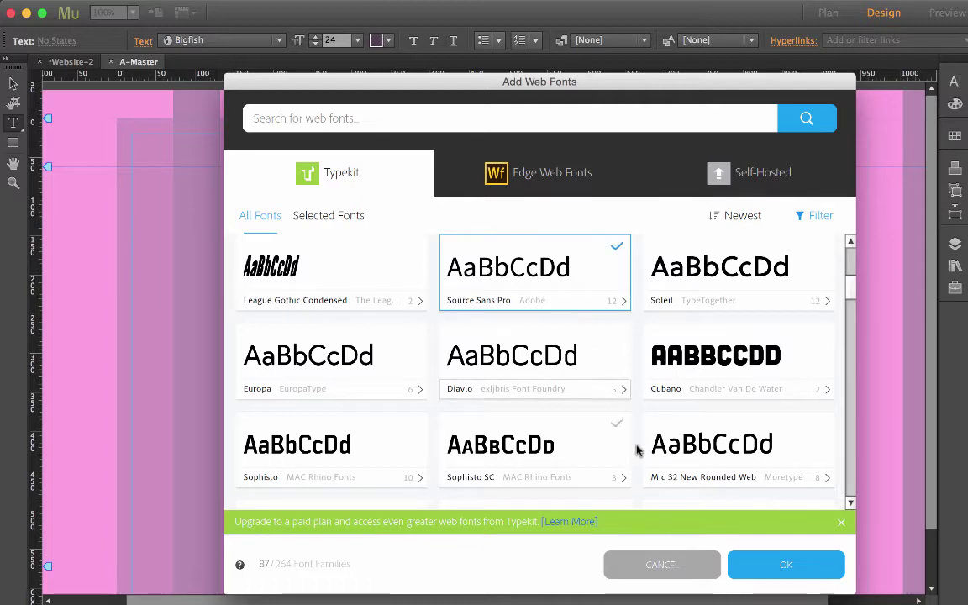
left_click(785, 564)
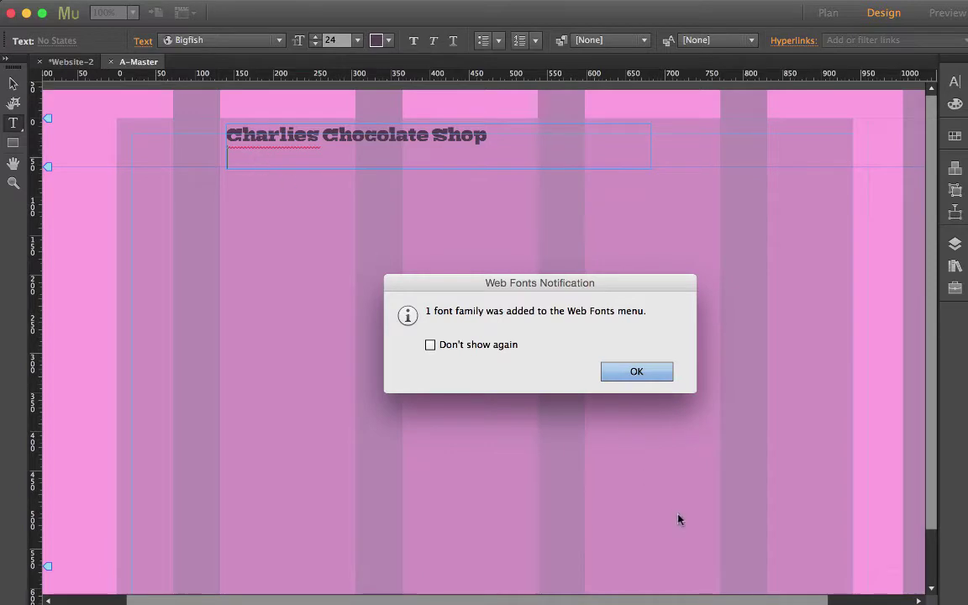
left_click(653, 374)
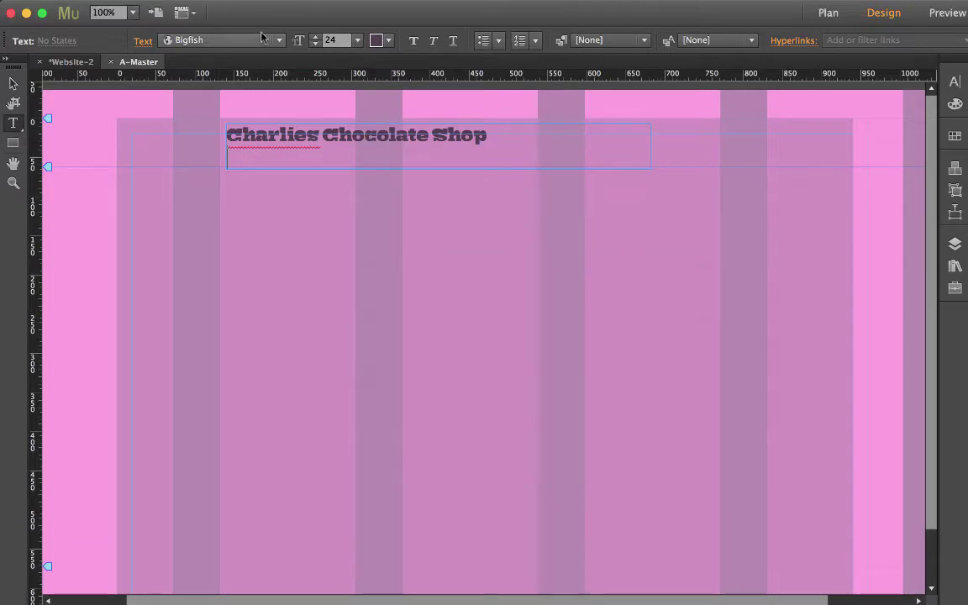
Type 'The home of great chocolate' below the heading and select it.
left_click(245, 159)
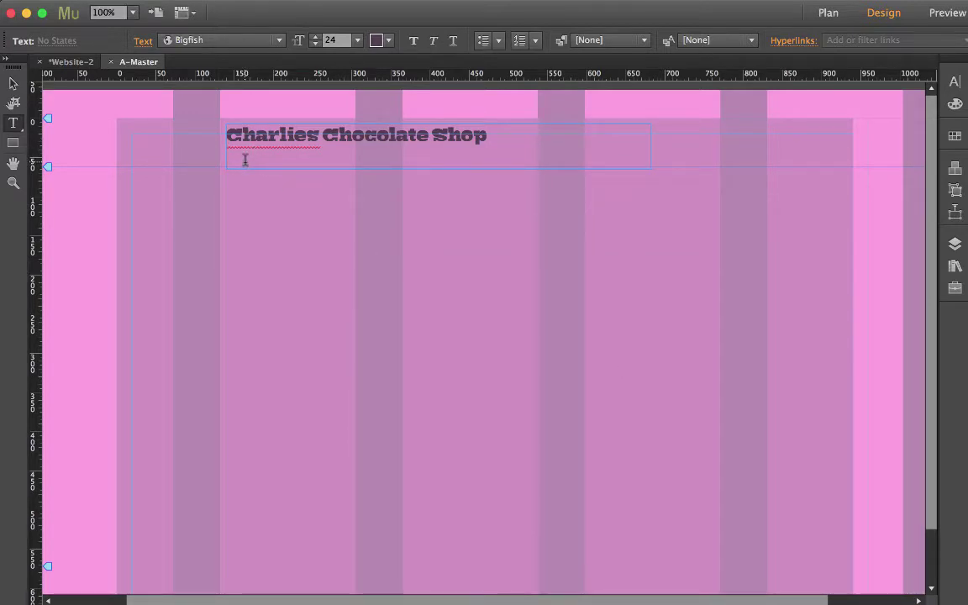
type("The home of")
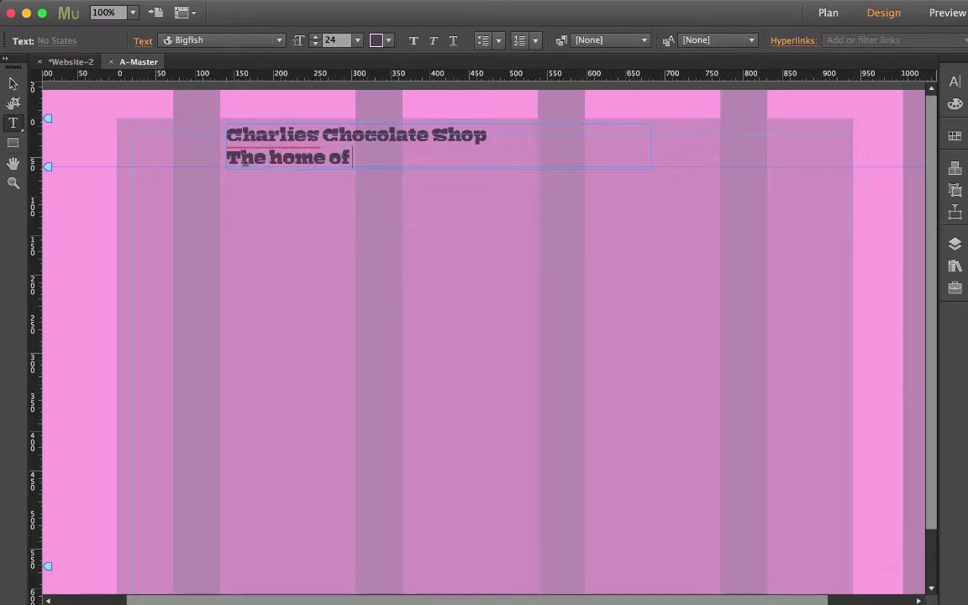
type(" great")
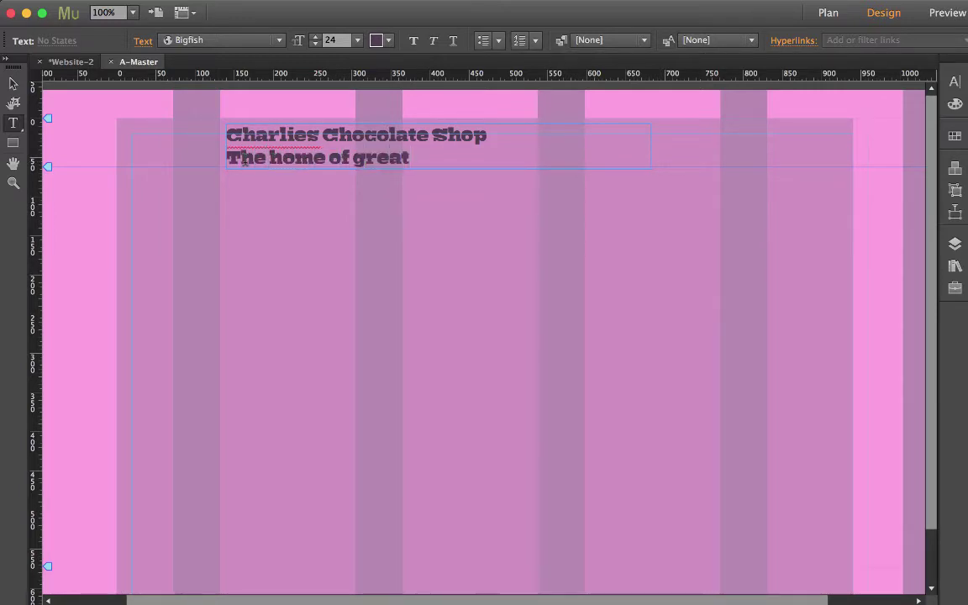
type(" cho")
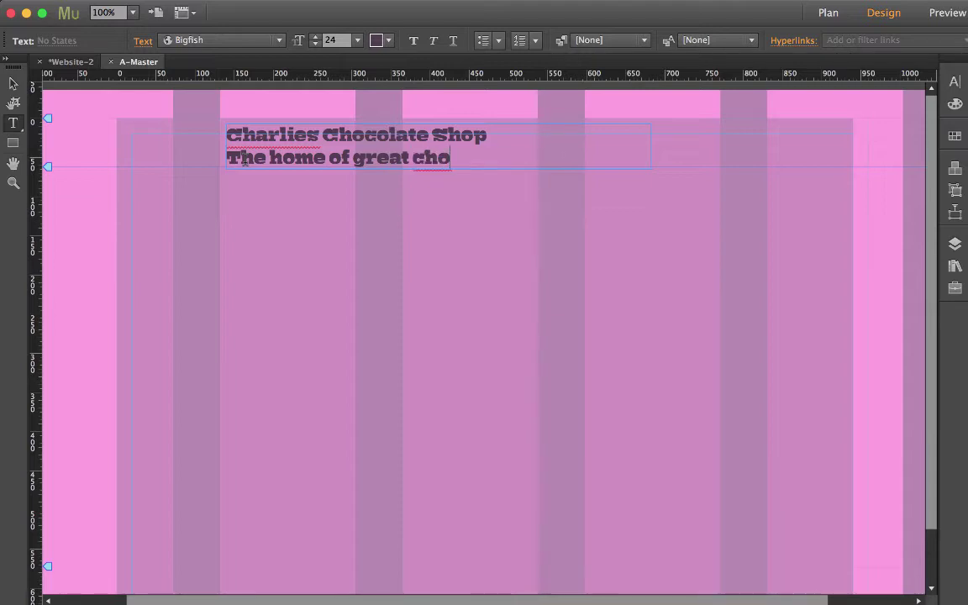
type("colate")
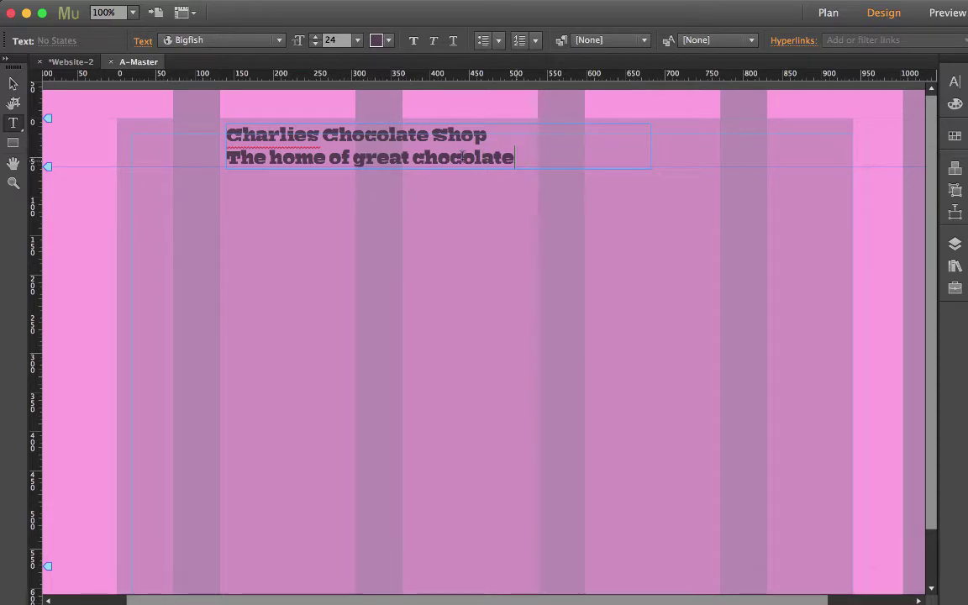
left_click_drag(510, 158, 209, 160)
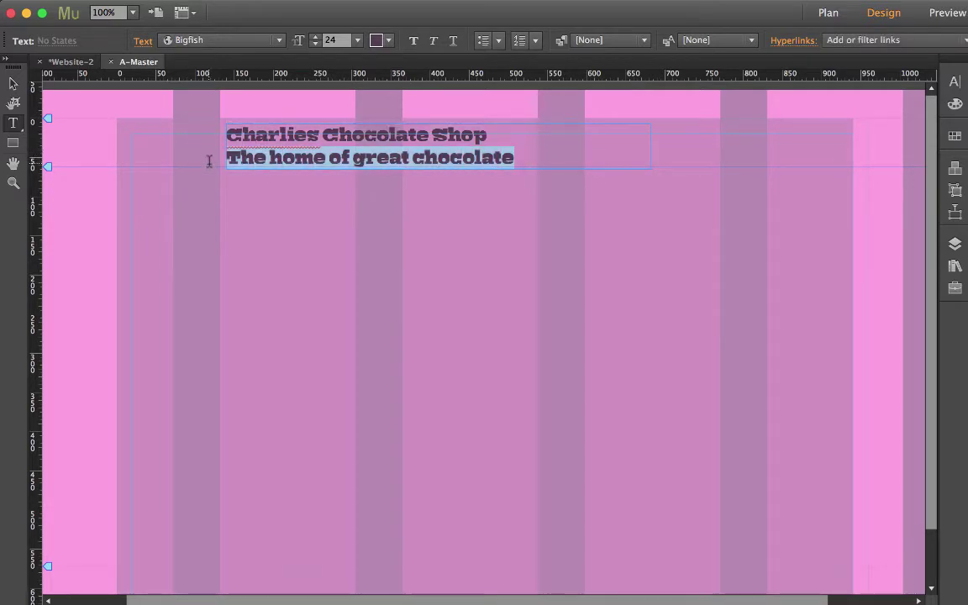
Set the tagline to Source Sans Pro Regular at size 18.
left_click(281, 41)
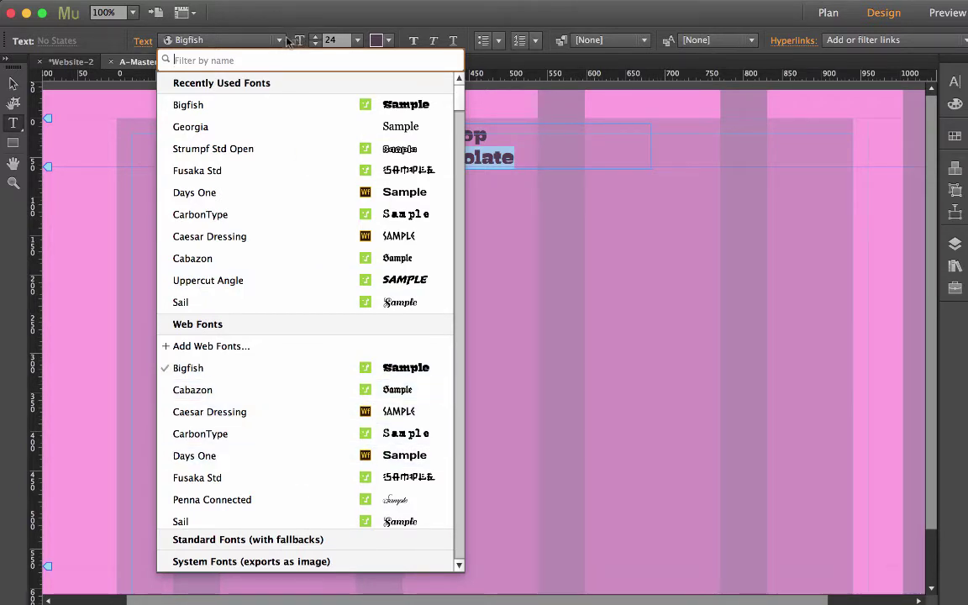
type("sou")
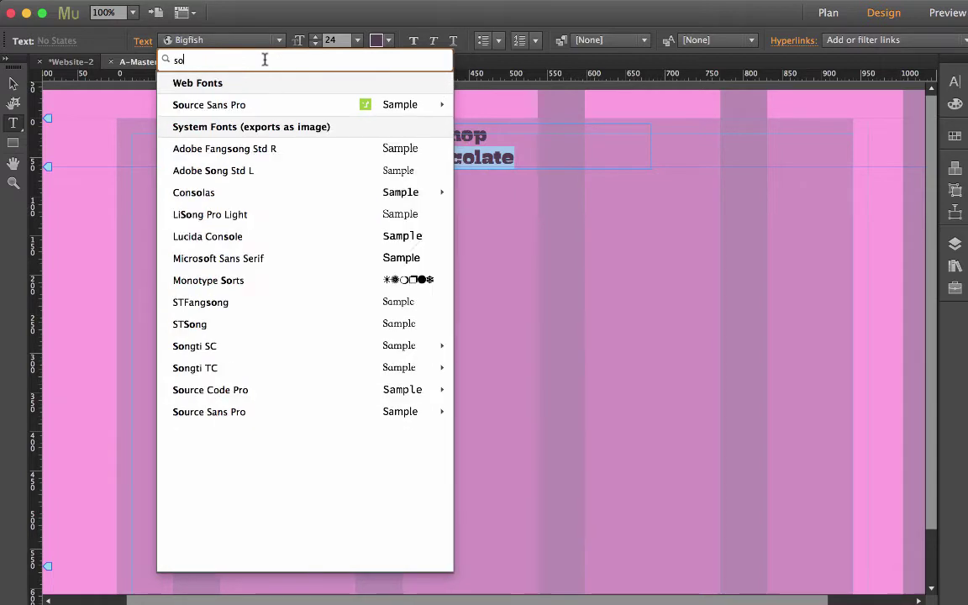
mouse_move(247, 109)
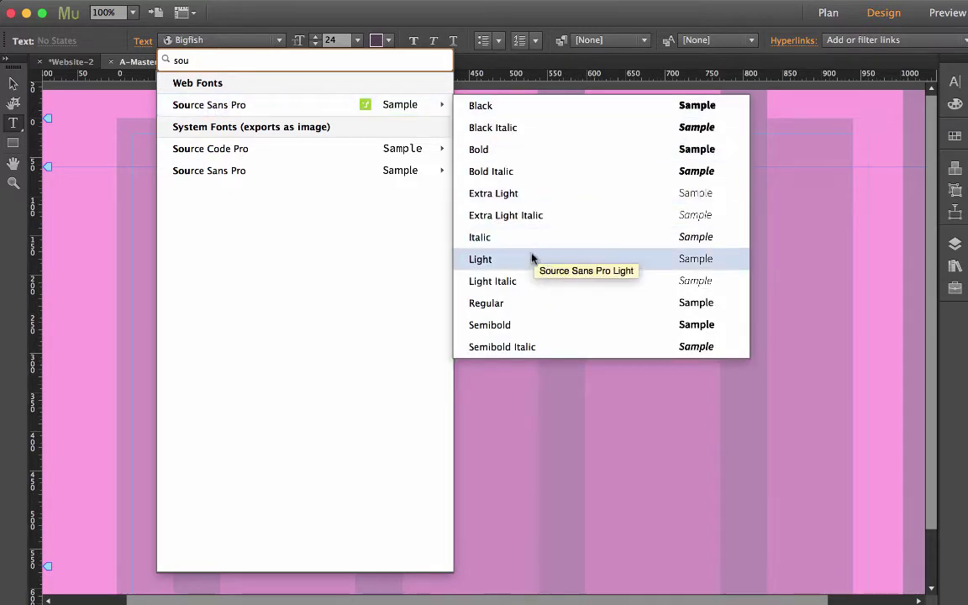
left_click(521, 303)
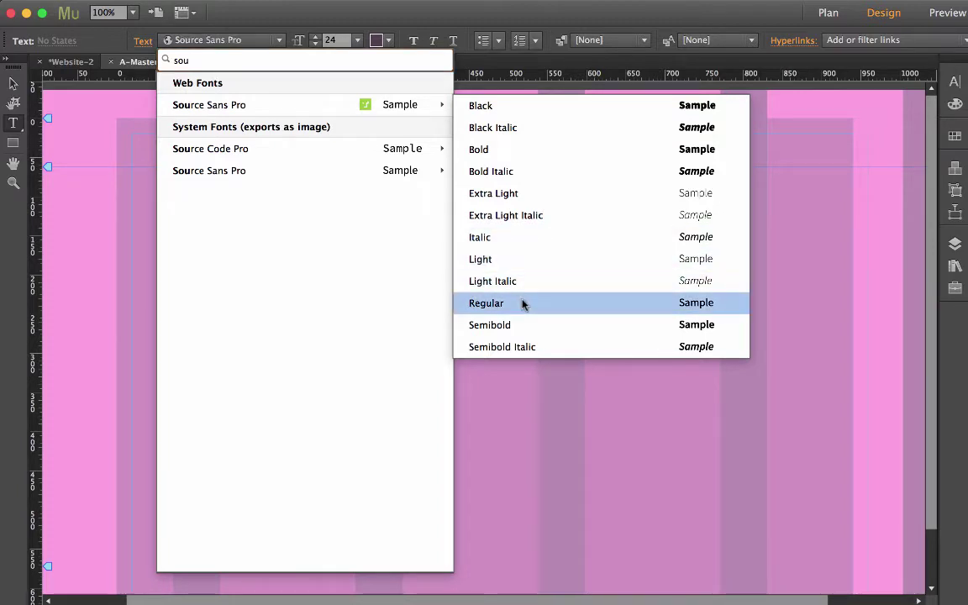
left_click(357, 41)
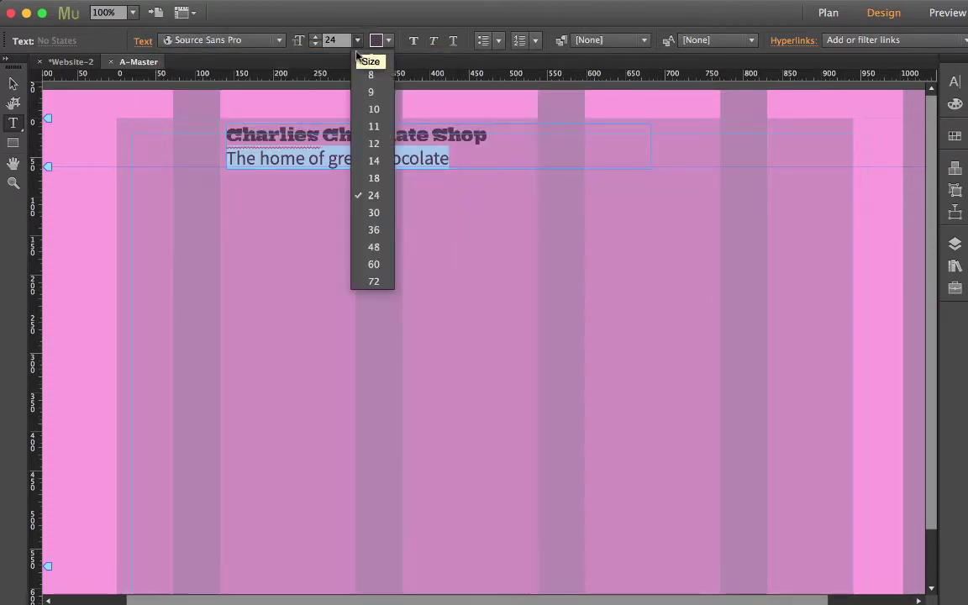
left_click(375, 162)
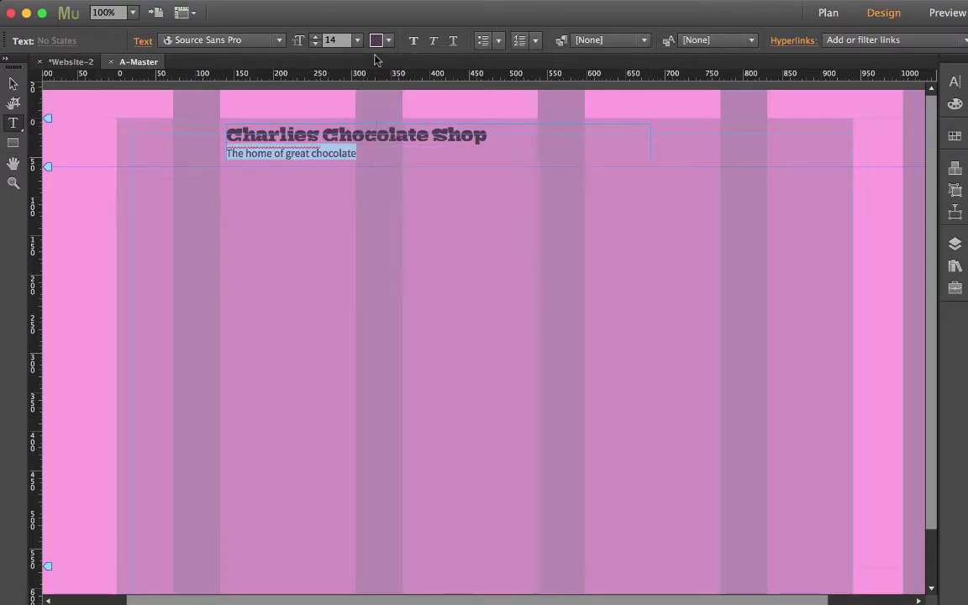
left_click(357, 40)
left_click(375, 176)
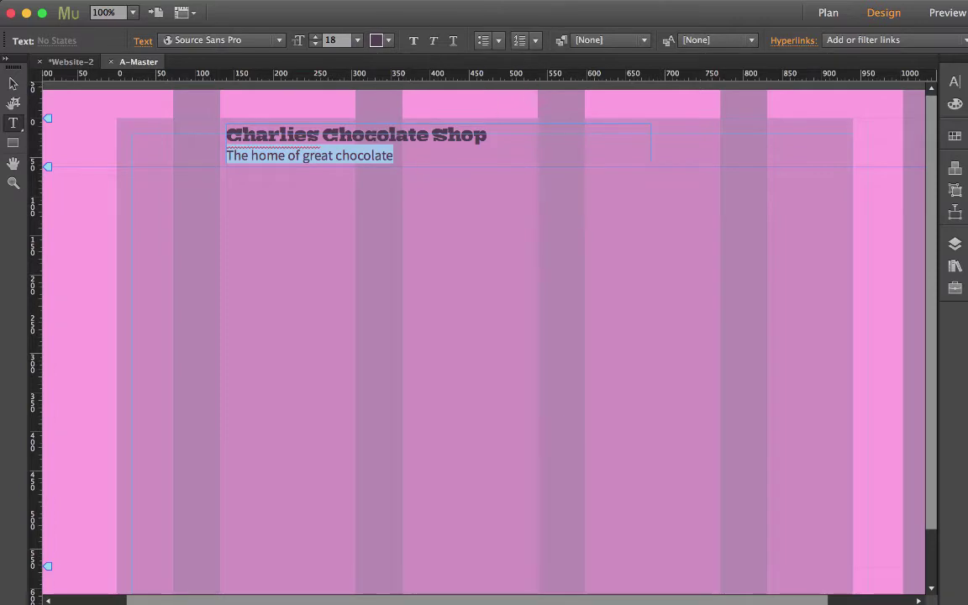
Set the tagline's tracking to 2 in the Text panel and return to the Selection tool.
left_click(336, 0)
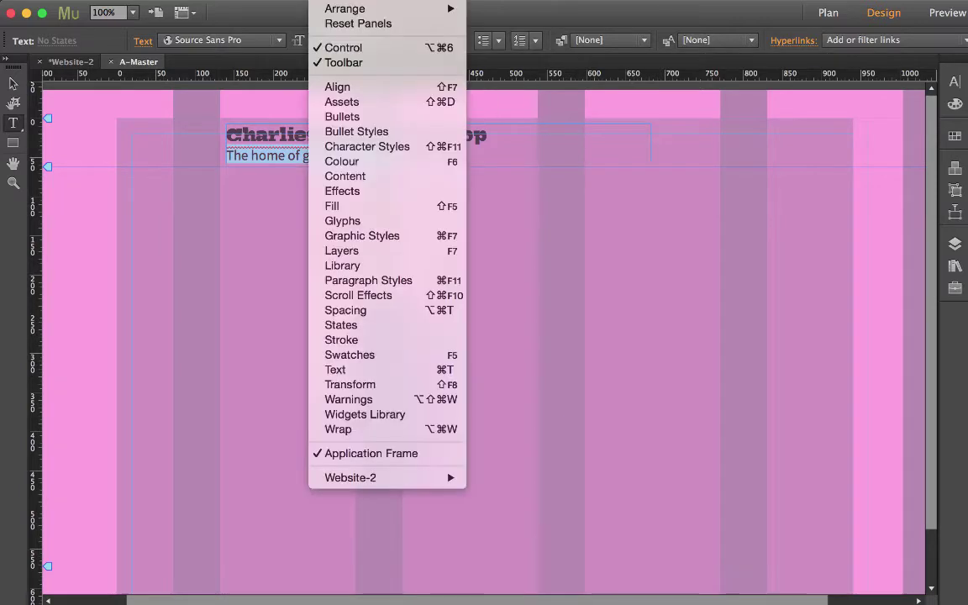
left_click(344, 371)
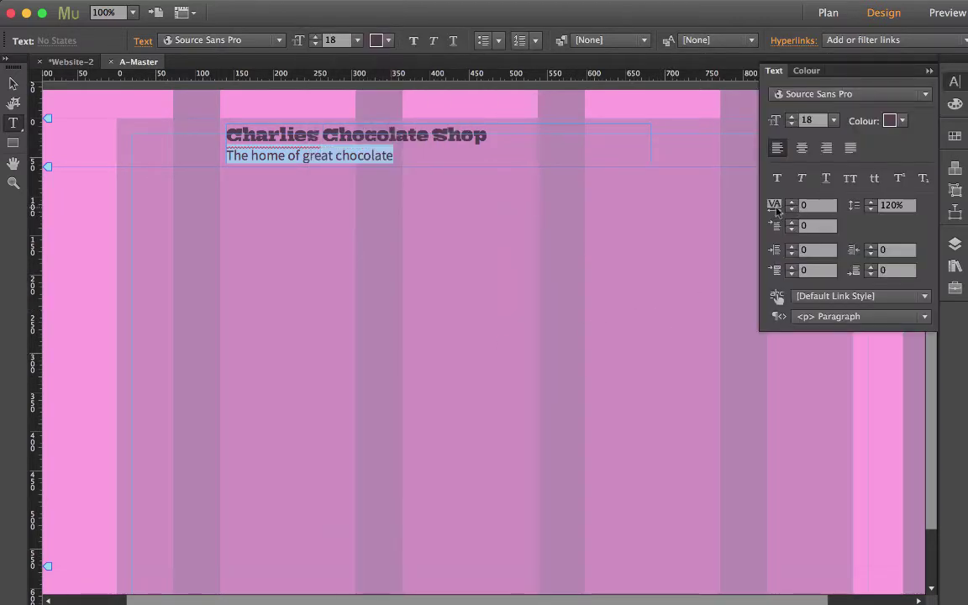
left_click(791, 201)
left_click(791, 201)
left_click(792, 202)
left_click(792, 202)
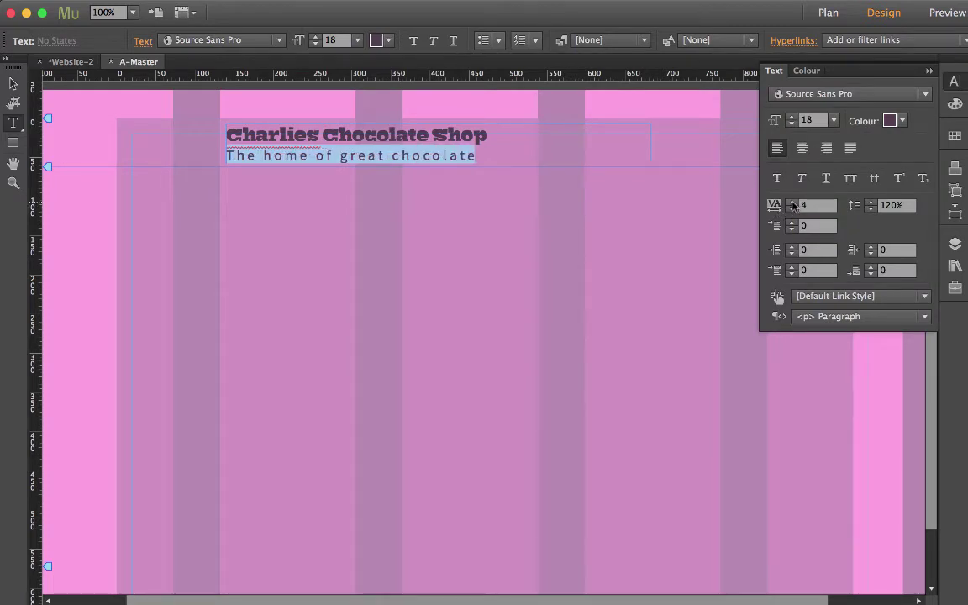
left_click(791, 209)
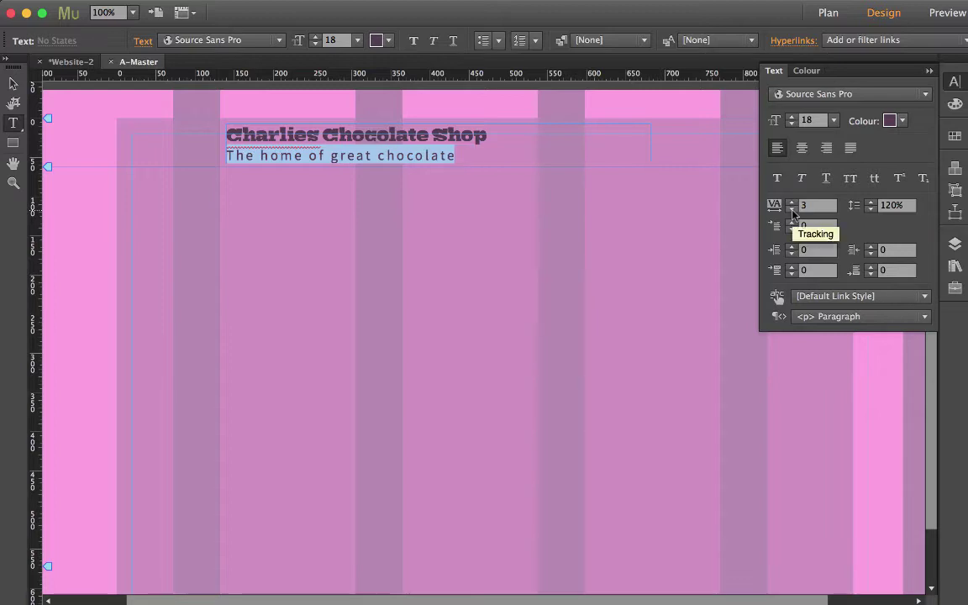
left_click(791, 210)
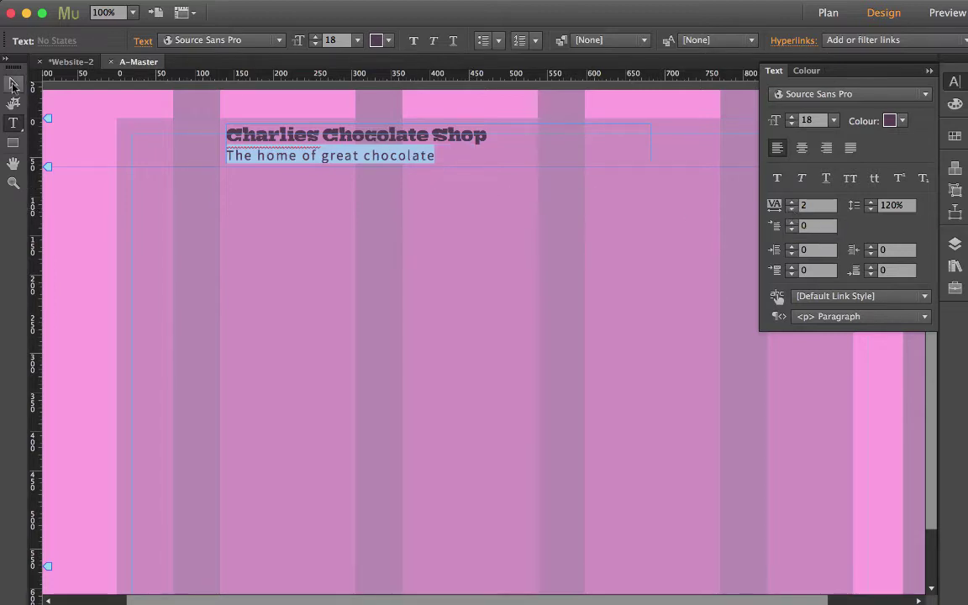
left_click(12, 84)
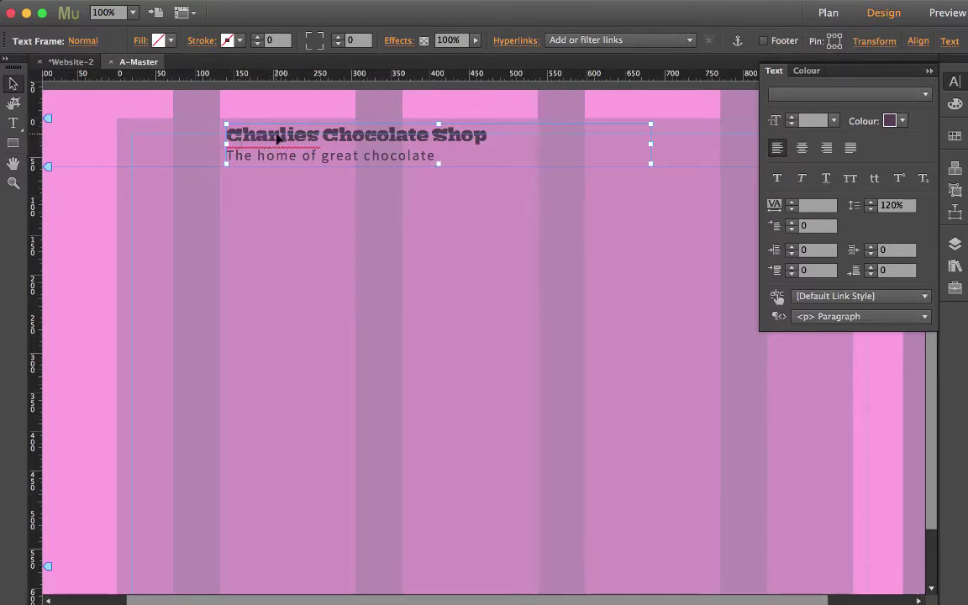
left_click(186, 249)
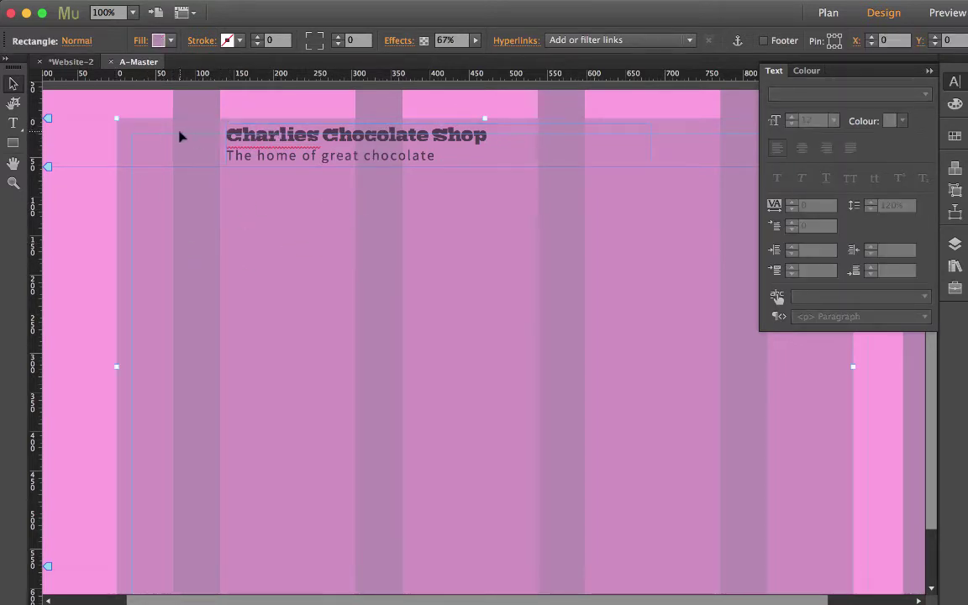
left_click(126, 0)
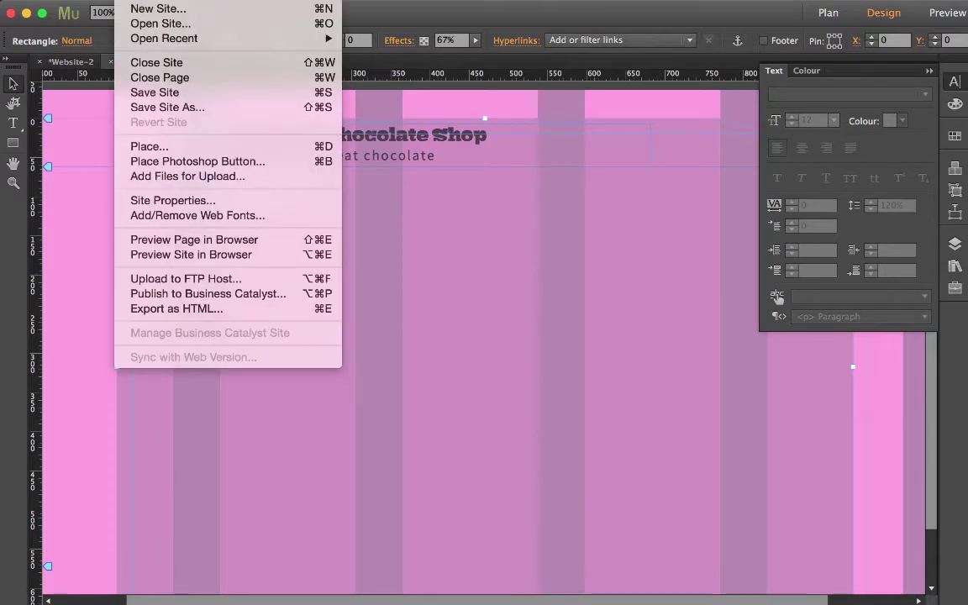
left_click(149, 147)
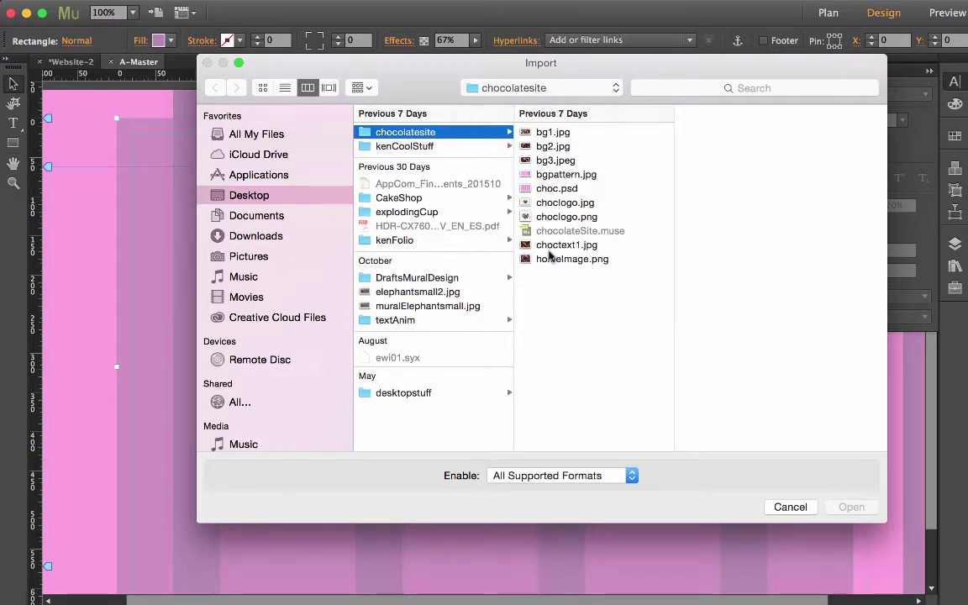
left_click(556, 204)
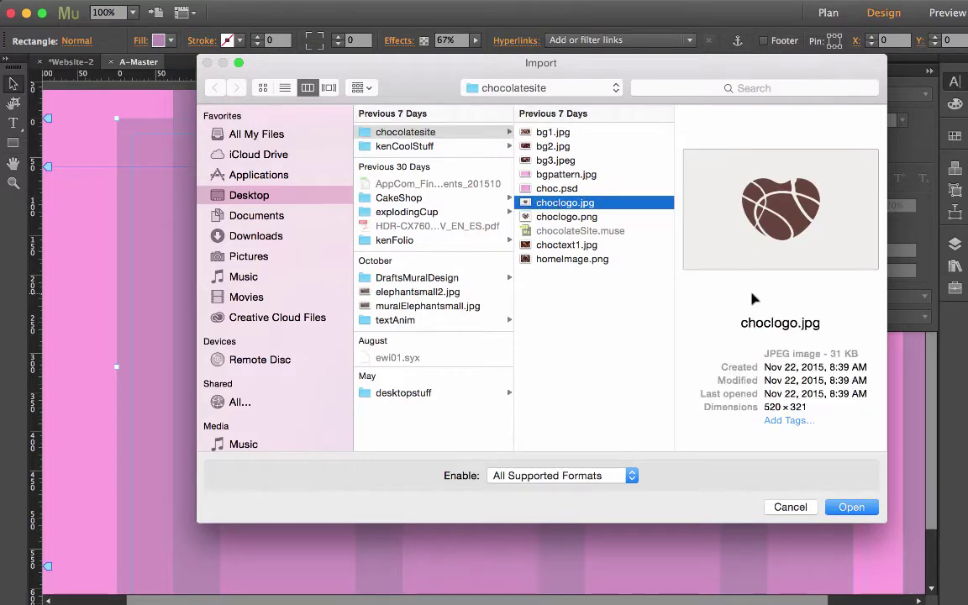
left_click(861, 510)
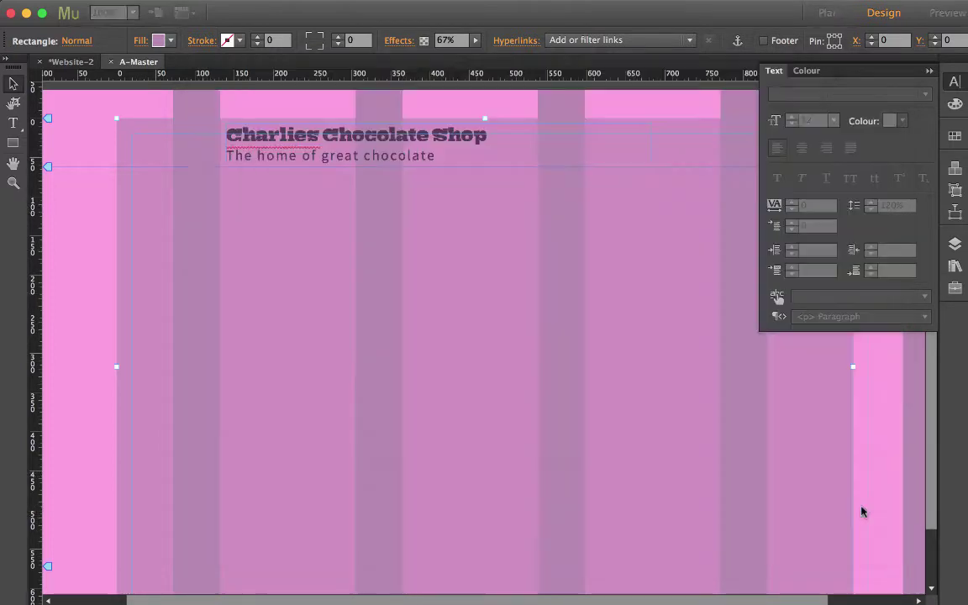
left_click(132, 124)
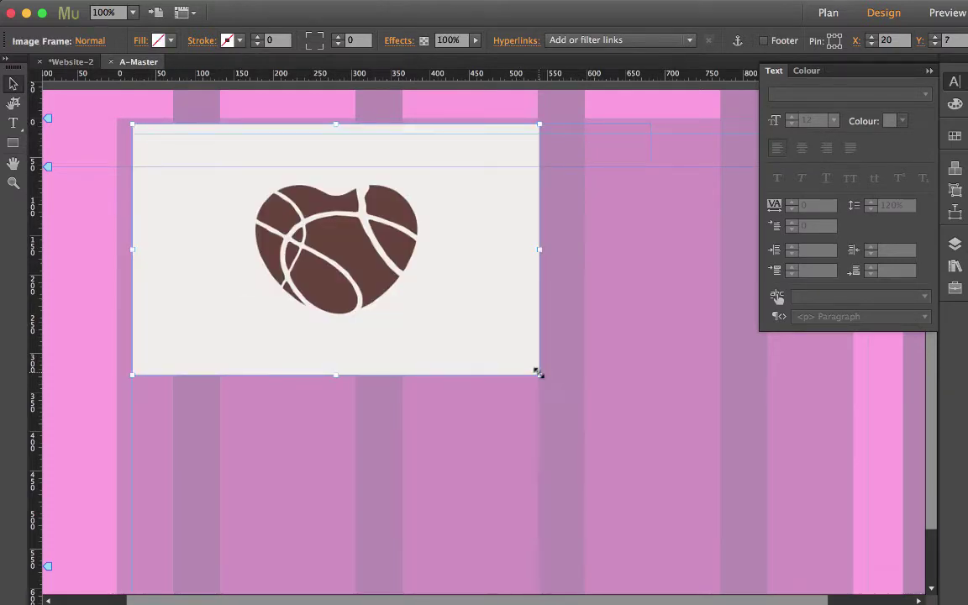
left_click_drag(540, 373, 201, 166)
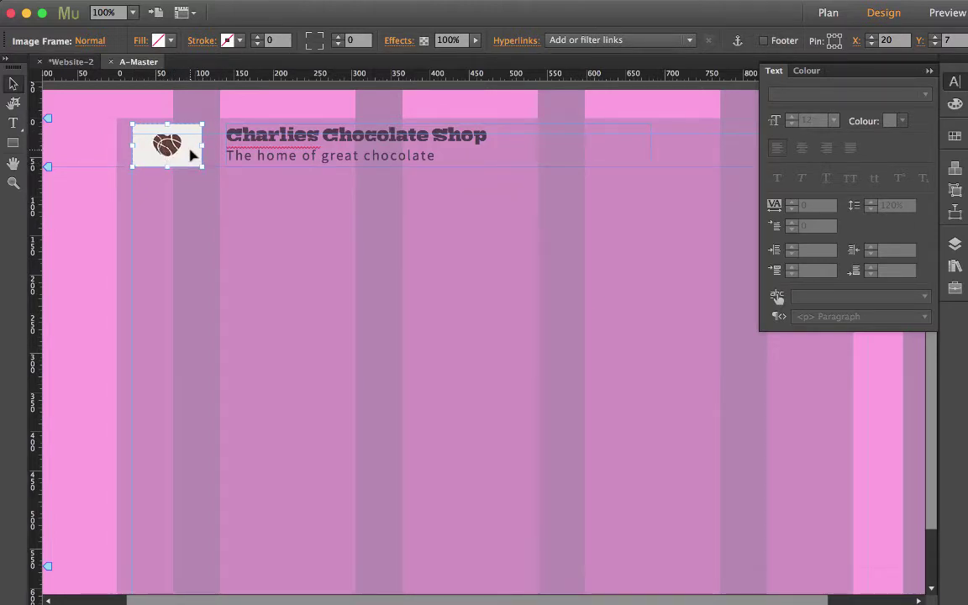
key("Delete")
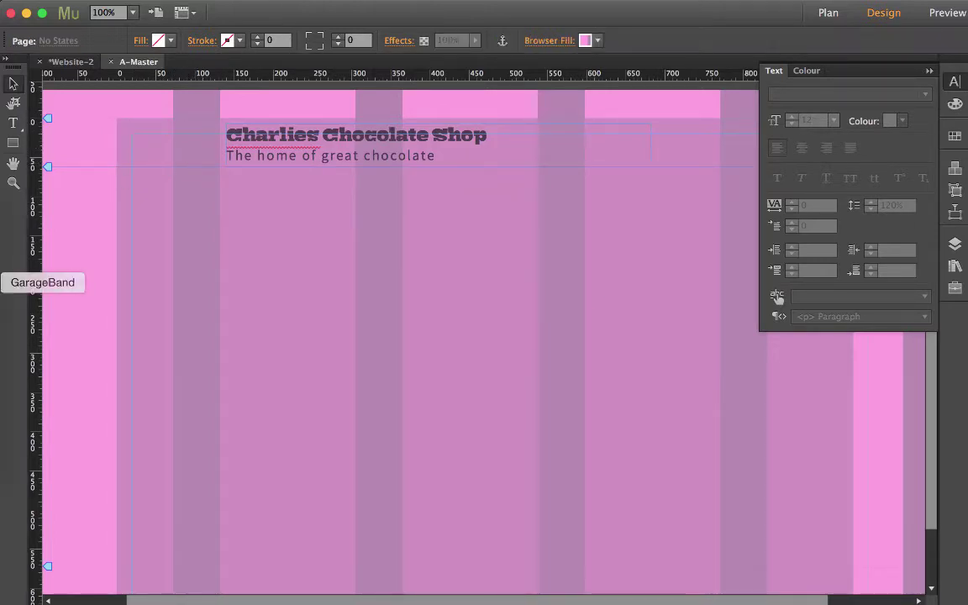
right_click(7, 339)
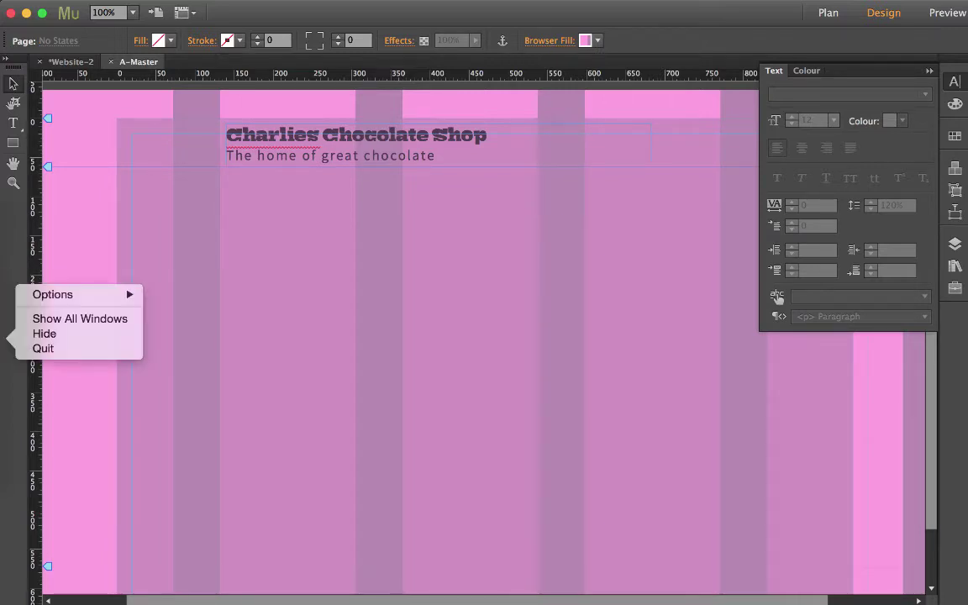
Open choclogo.jpg from the recent files in Photoshop.
left_click(7, 338)
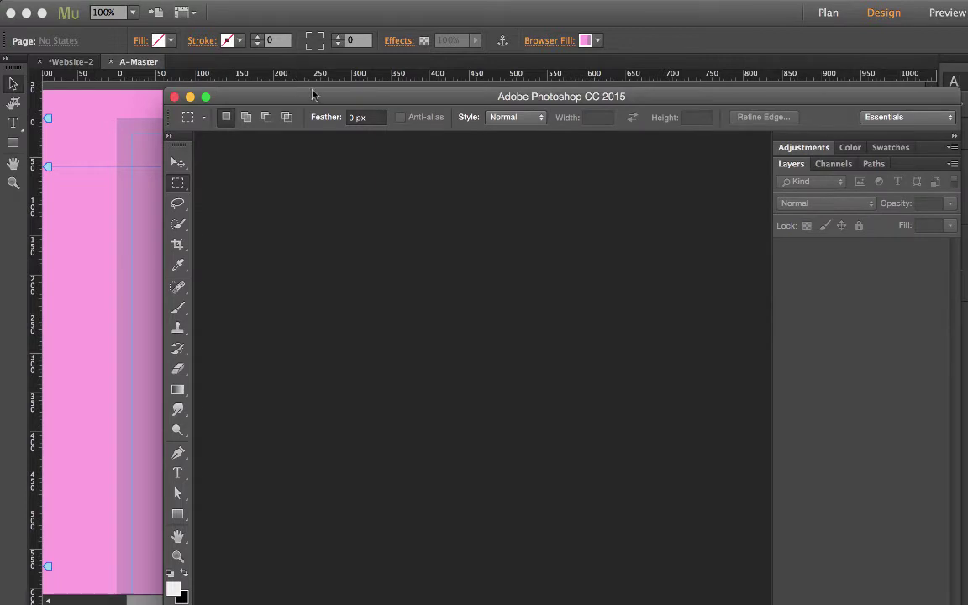
left_click_drag(318, 95, 225, 42)
left_click(126, 0)
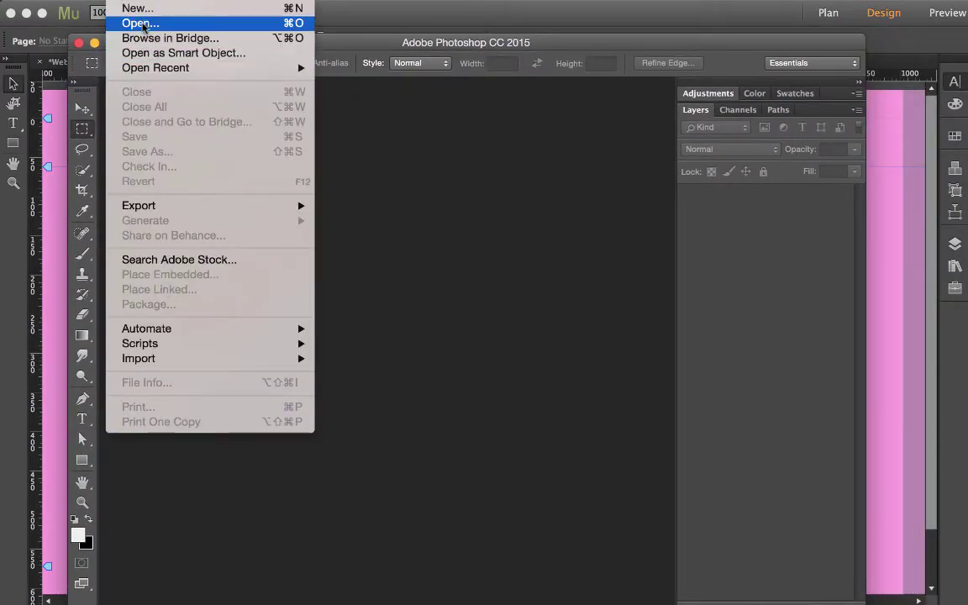
mouse_move(152, 69)
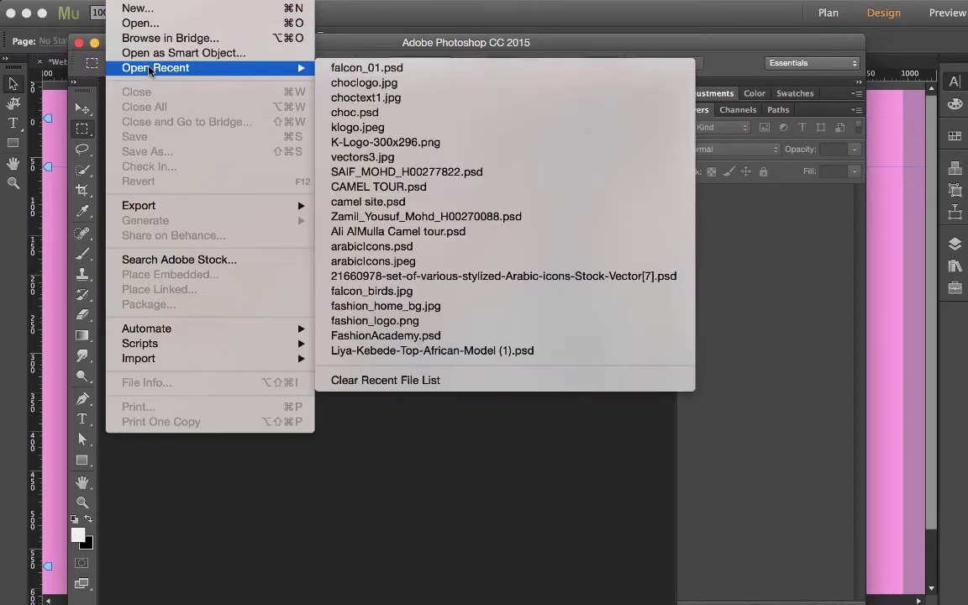
left_click(377, 85)
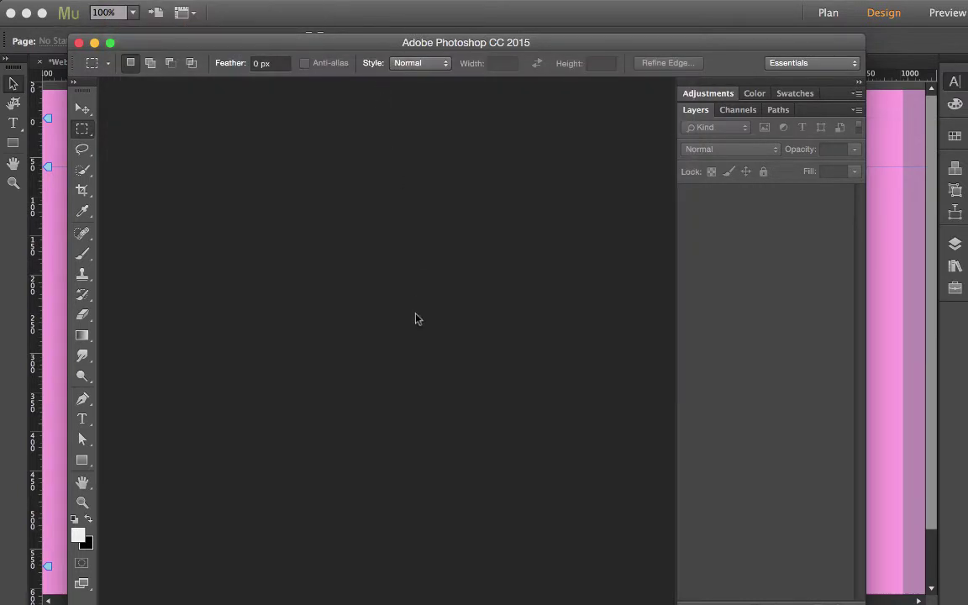
Zoom in and duplicate the Background layer, leaving the original hidden below.
left_click(81, 108)
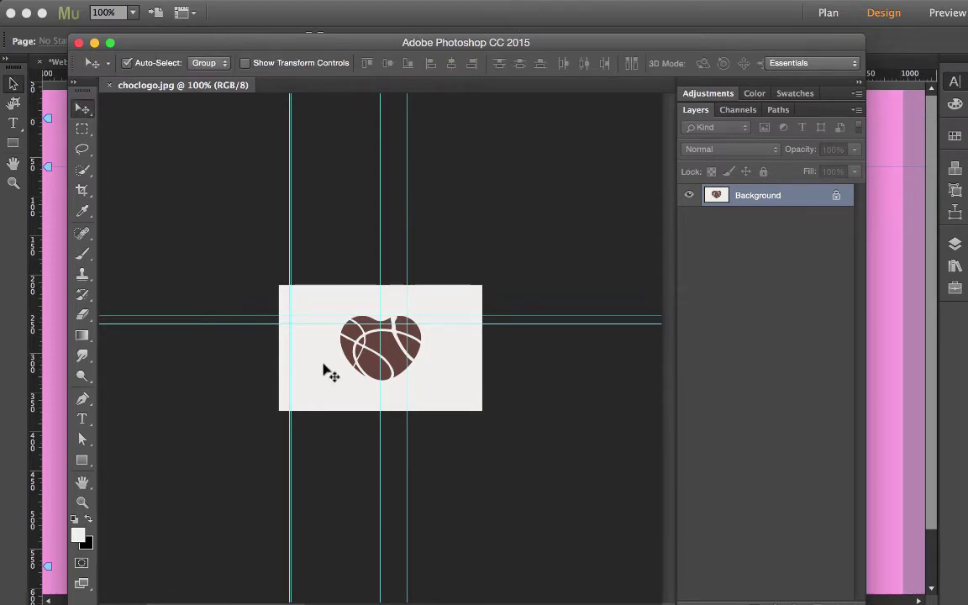
key("super+equal")
key("super+equal")
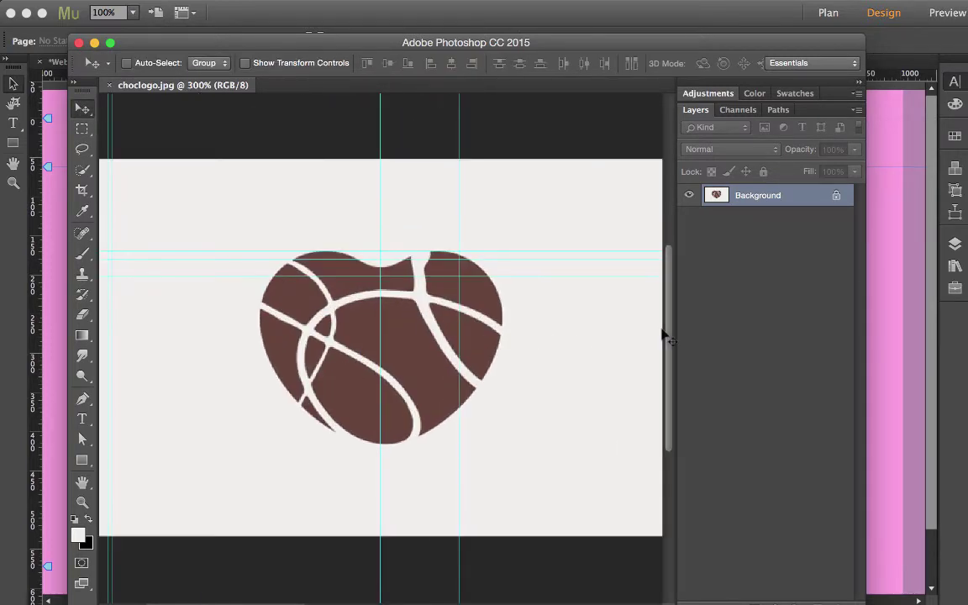
left_click_drag(776, 196, 843, 602)
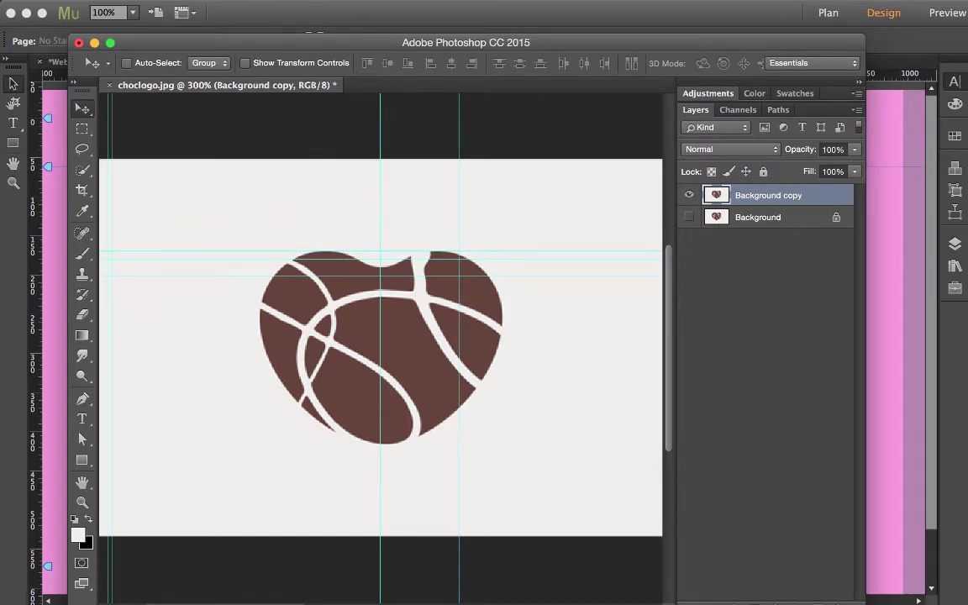
Select the logo's white background with Color Range at a Fuzziness of about 62.
left_click(317, 0)
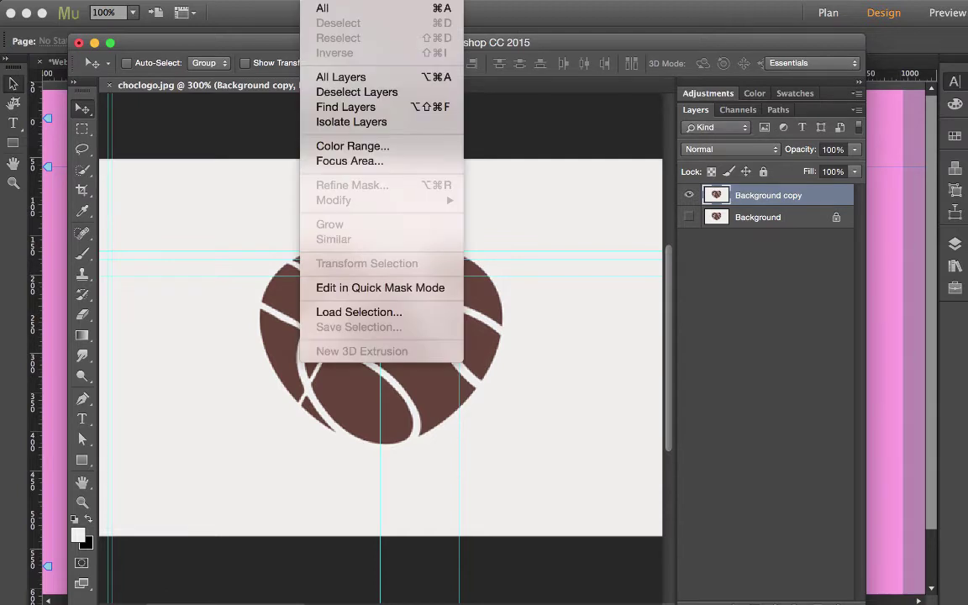
left_click(345, 148)
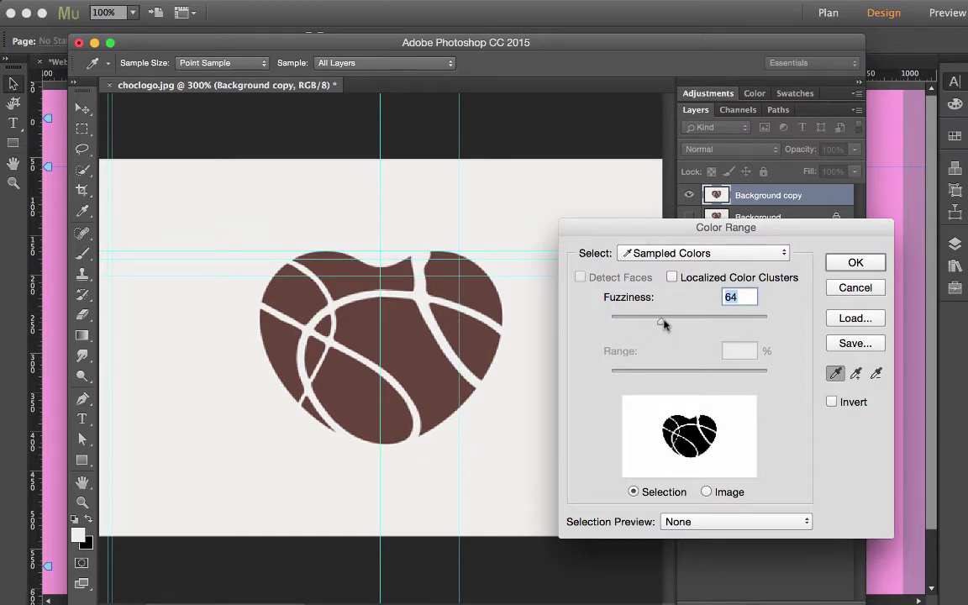
left_click_drag(655, 324, 593, 330)
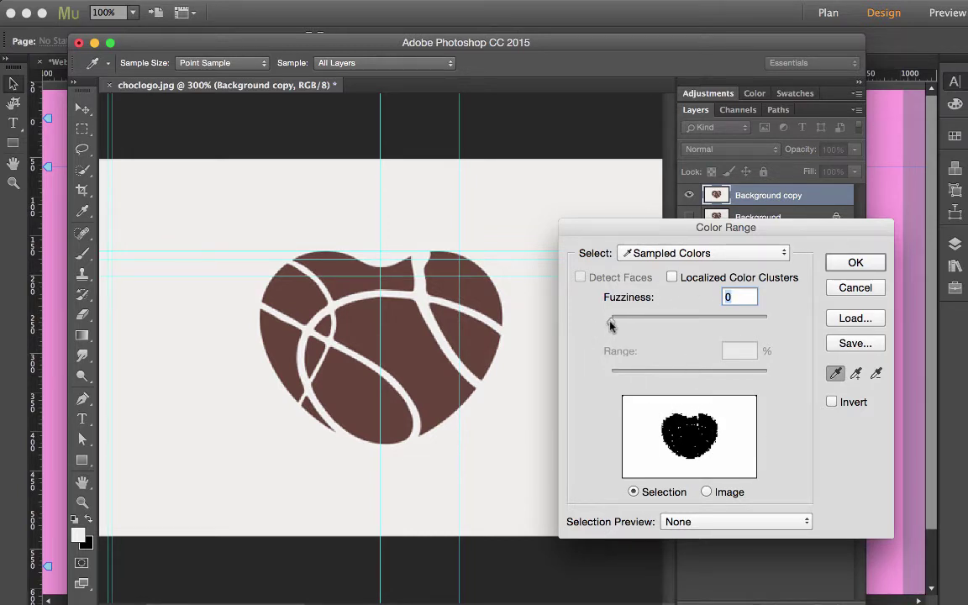
left_click_drag(612, 326, 662, 327)
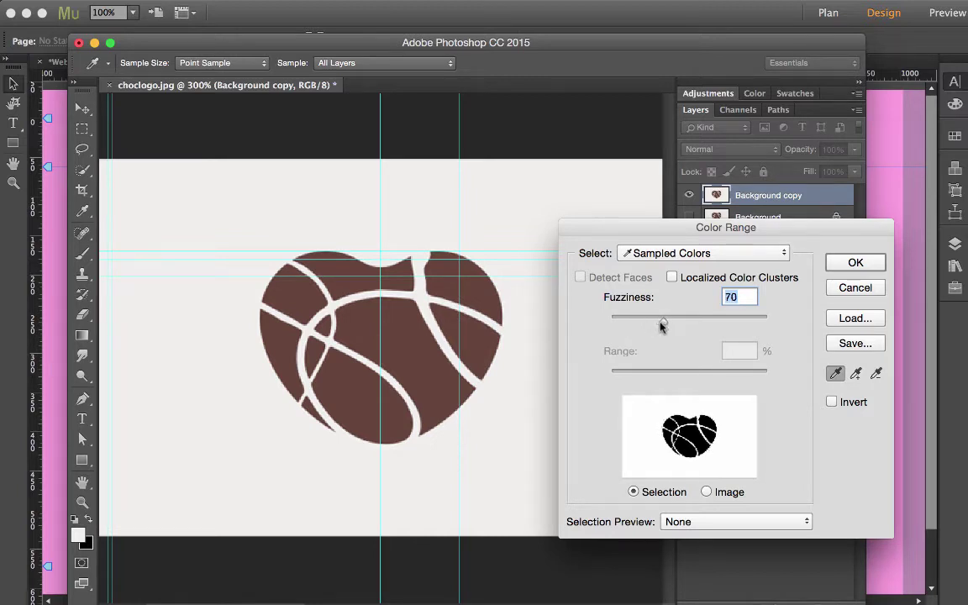
left_click(854, 263)
Delete the selected white to transparency and deselect.
key("v")
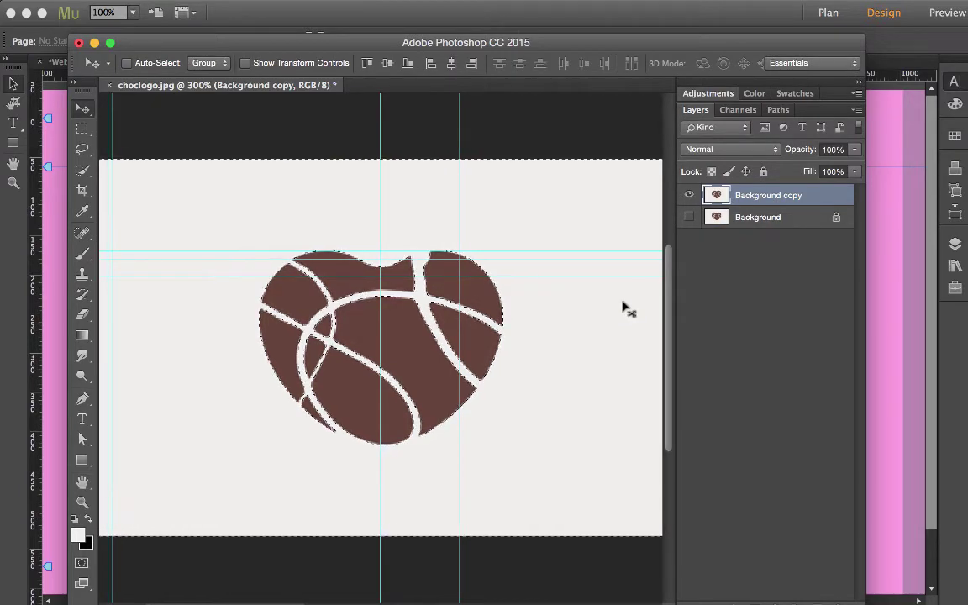
key("Delete")
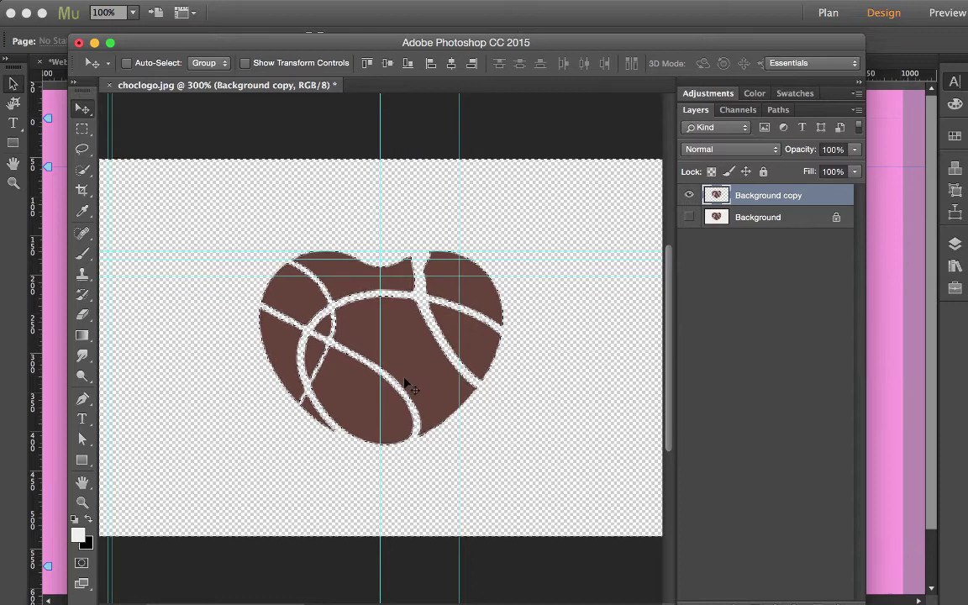
left_click(127, 63)
key("super+d")
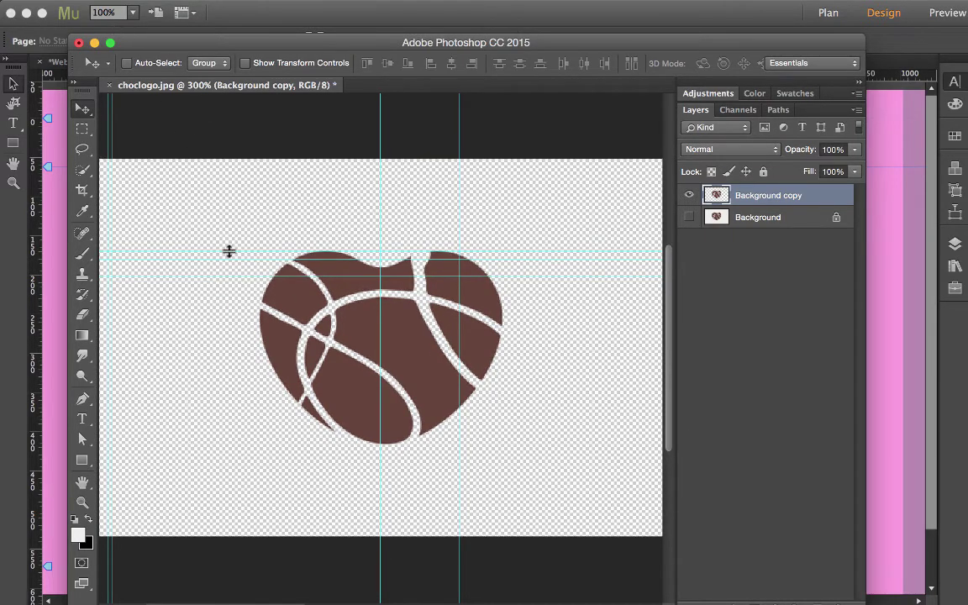
Save the logo as PNG choclogo.png in chocolatesite, replacing the existing file.
left_click(118, 1)
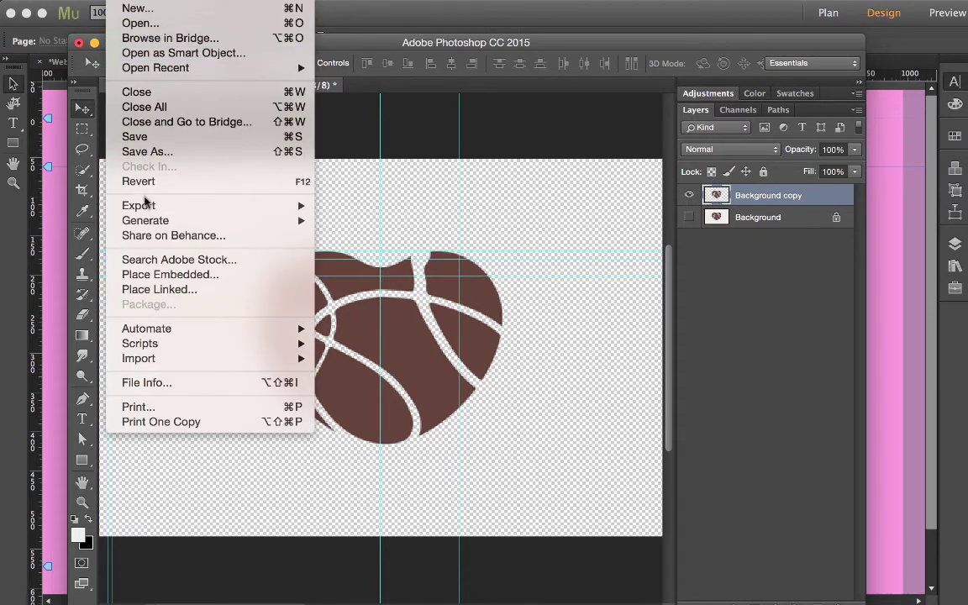
left_click(152, 151)
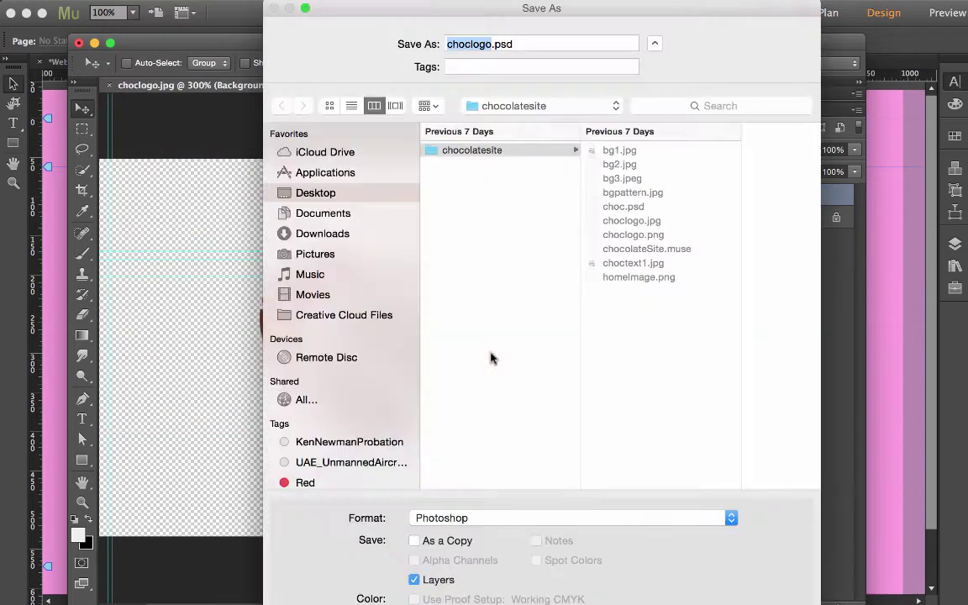
left_click(583, 516)
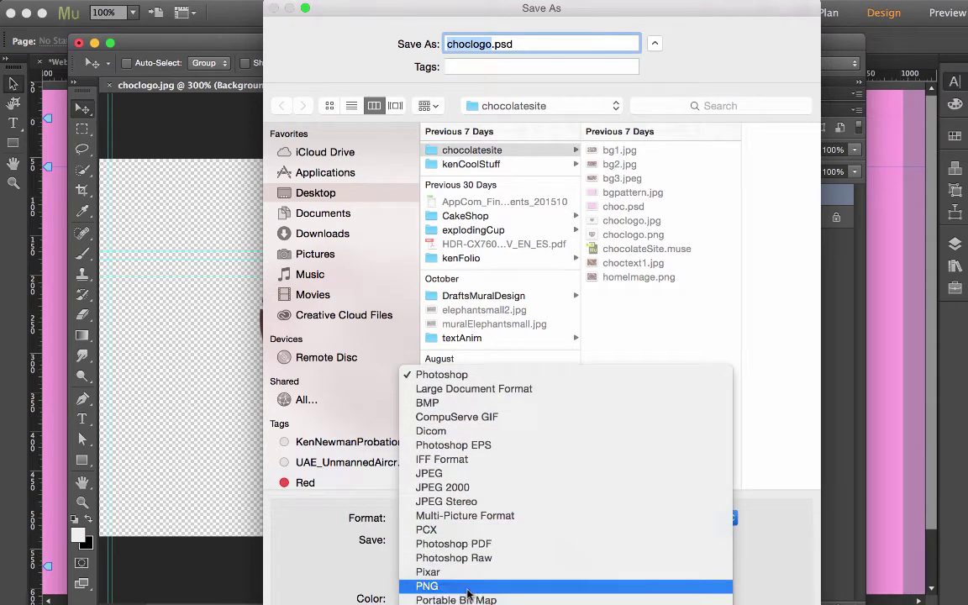
left_click(555, 585)
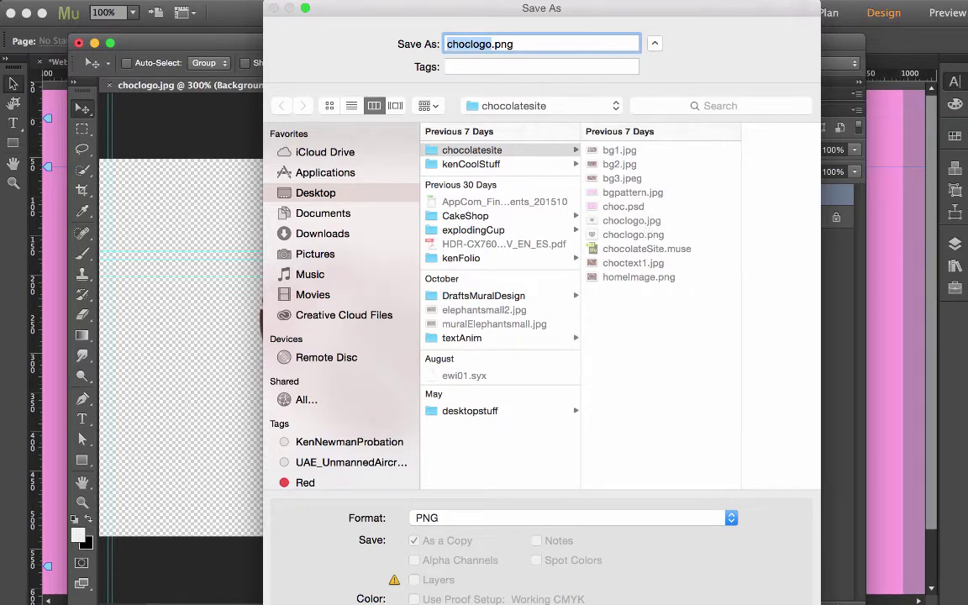
key("Return")
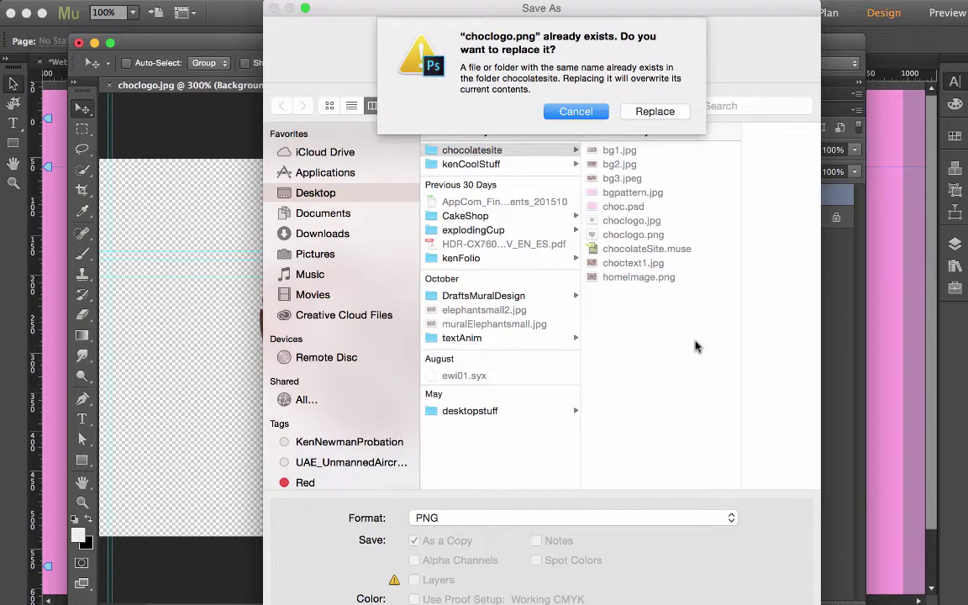
left_click(654, 112)
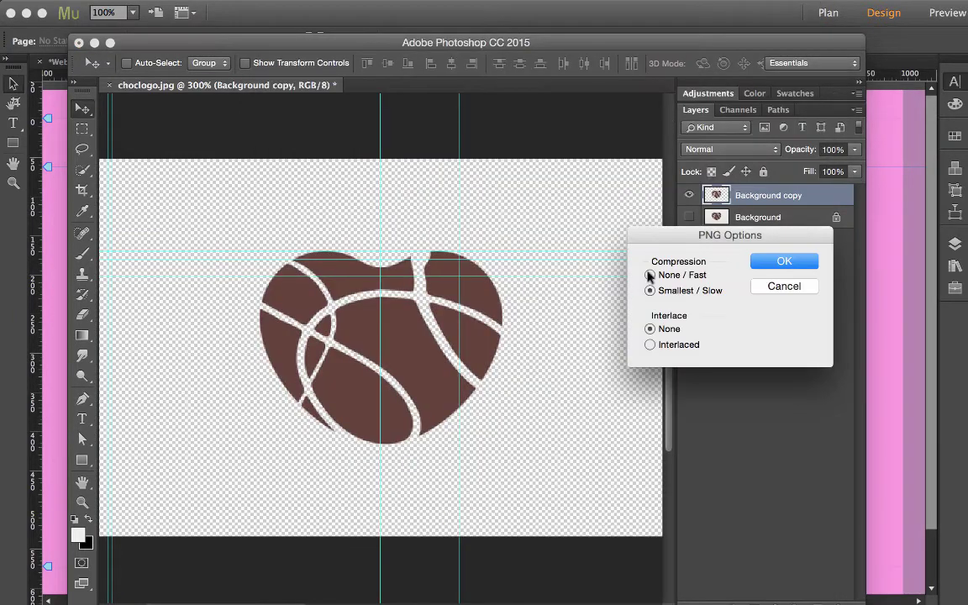
left_click(786, 262)
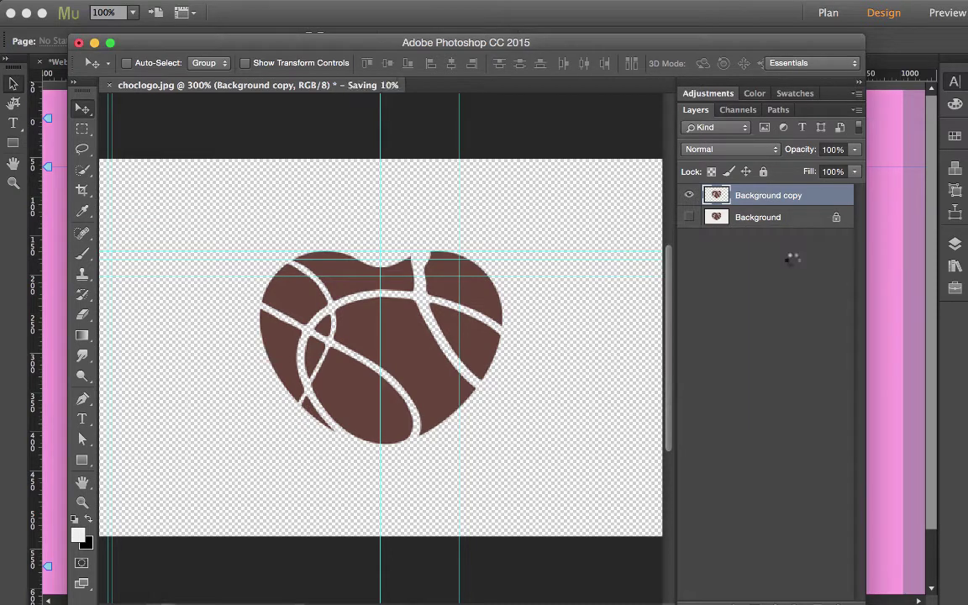
left_click_drag(141, 43, 522, 263)
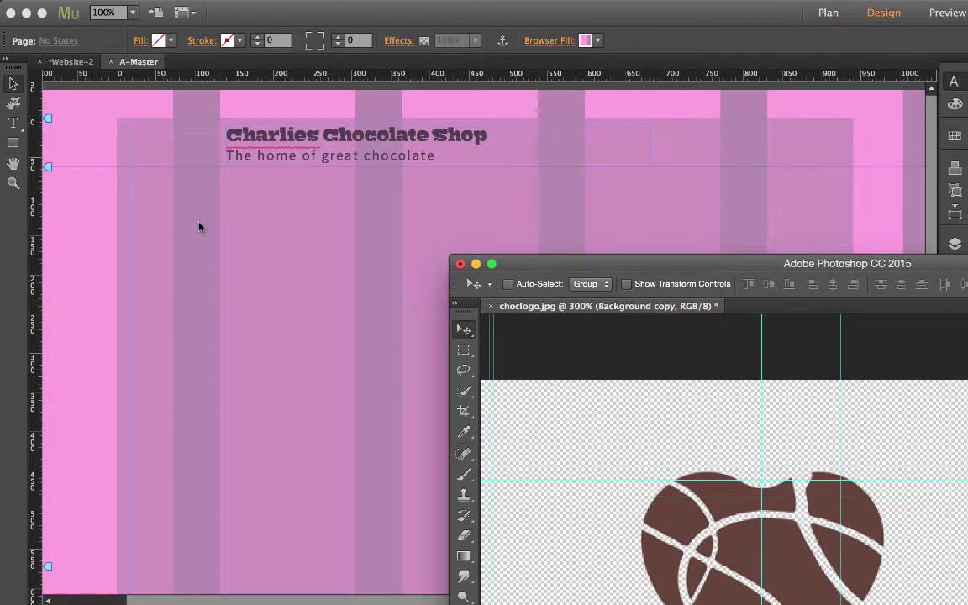
Place choclogo.png on the A-Master page and shift it left.
left_click(206, 220)
left_click(201, 224)
left_click(130, 0)
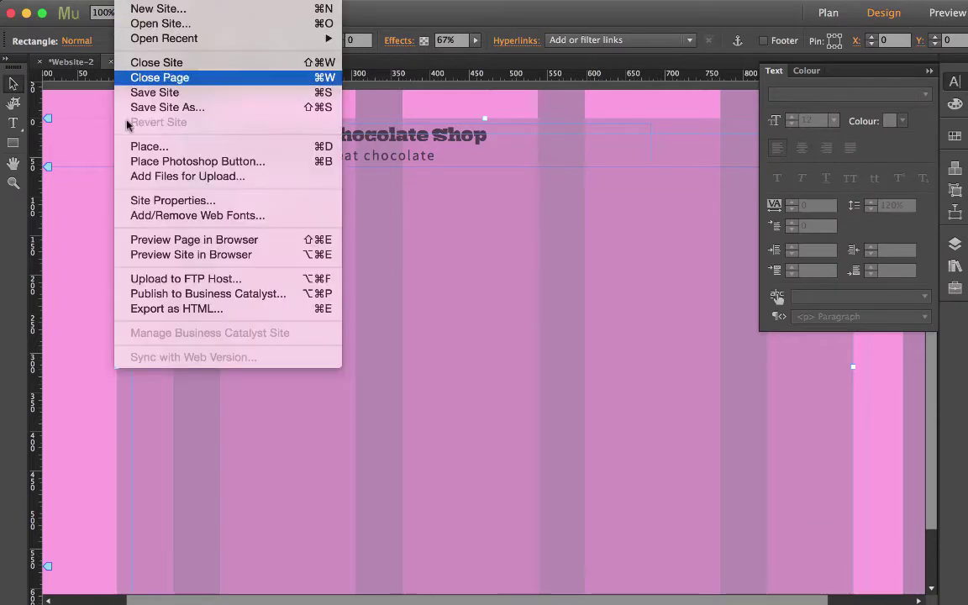
left_click(146, 148)
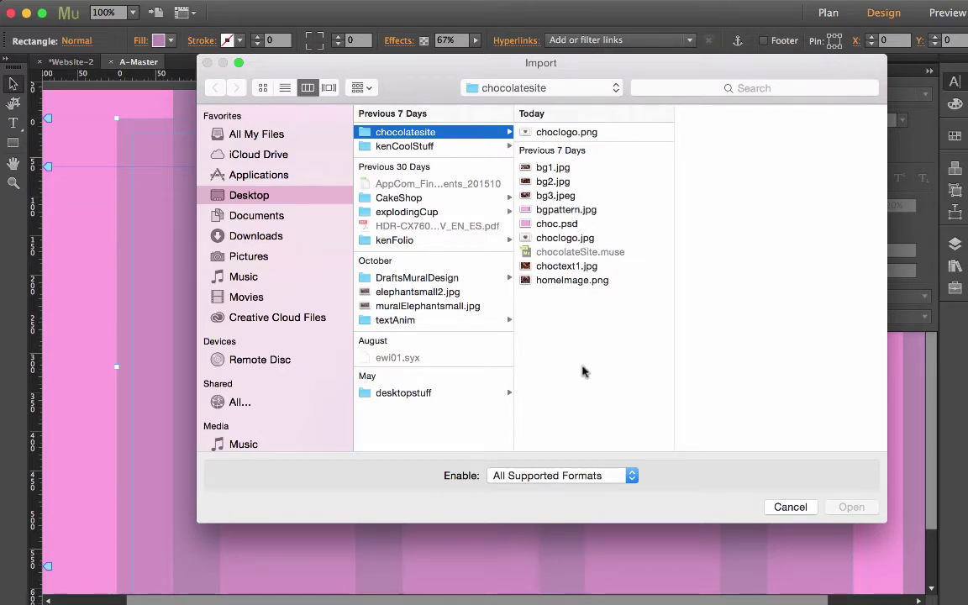
left_click(567, 132)
left_click(851, 507)
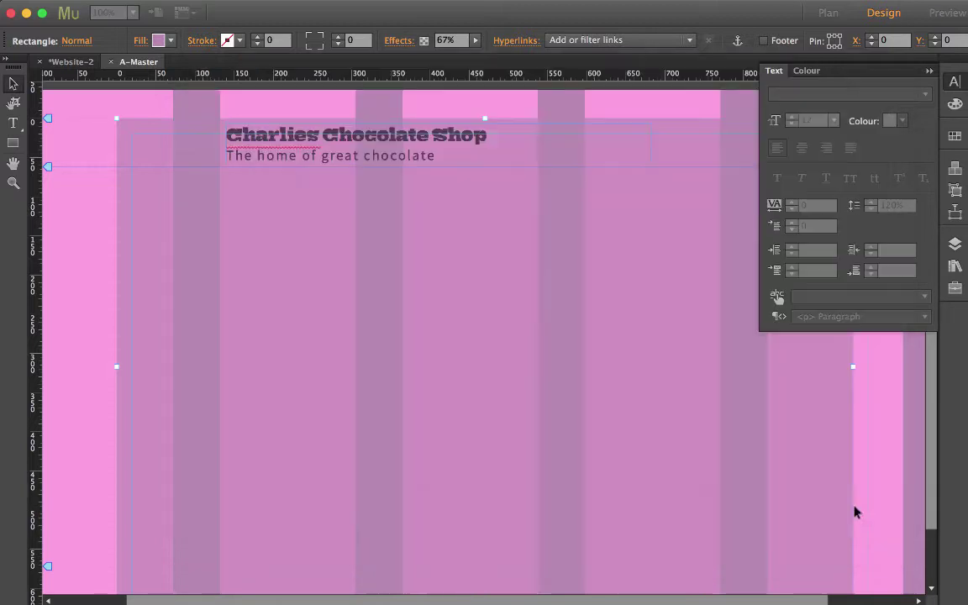
left_click(183, 189)
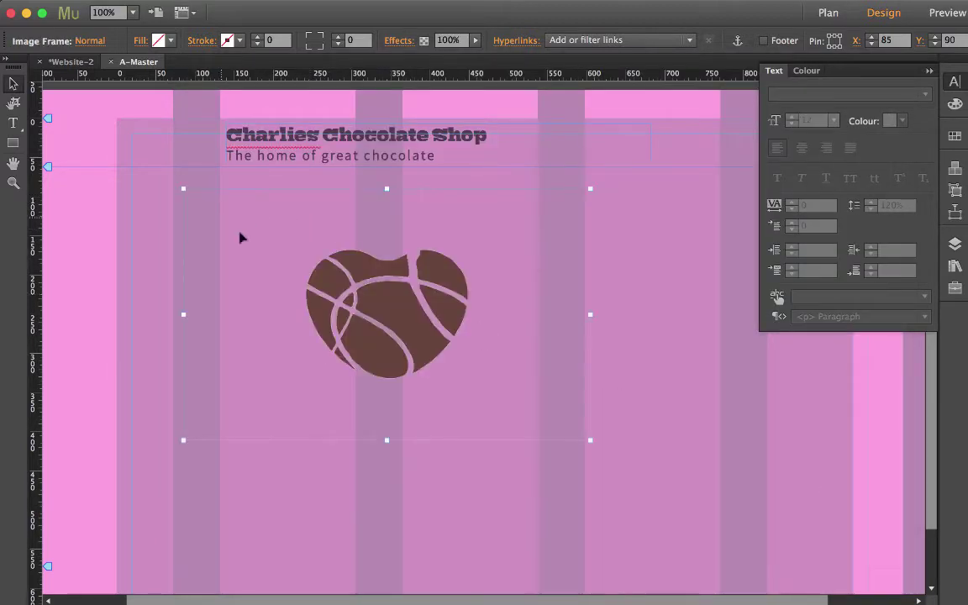
left_click_drag(399, 327, 357, 328)
Crop the empty space on all four sides of the logo and shrink it beside the heading.
left_click(14, 102)
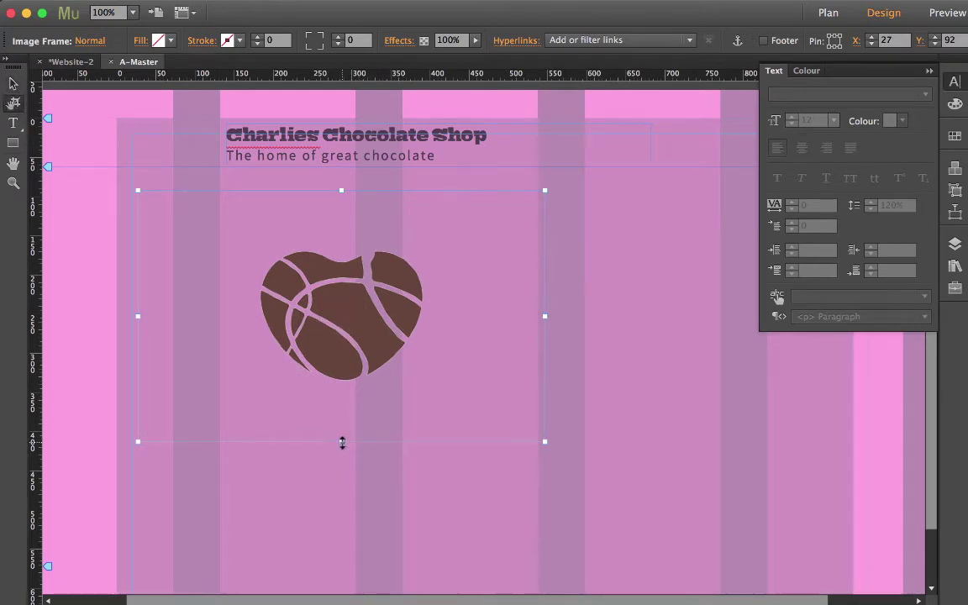
left_click_drag(342, 443, 341, 388)
left_click_drag(340, 188, 341, 241)
left_click_drag(545, 315, 429, 308)
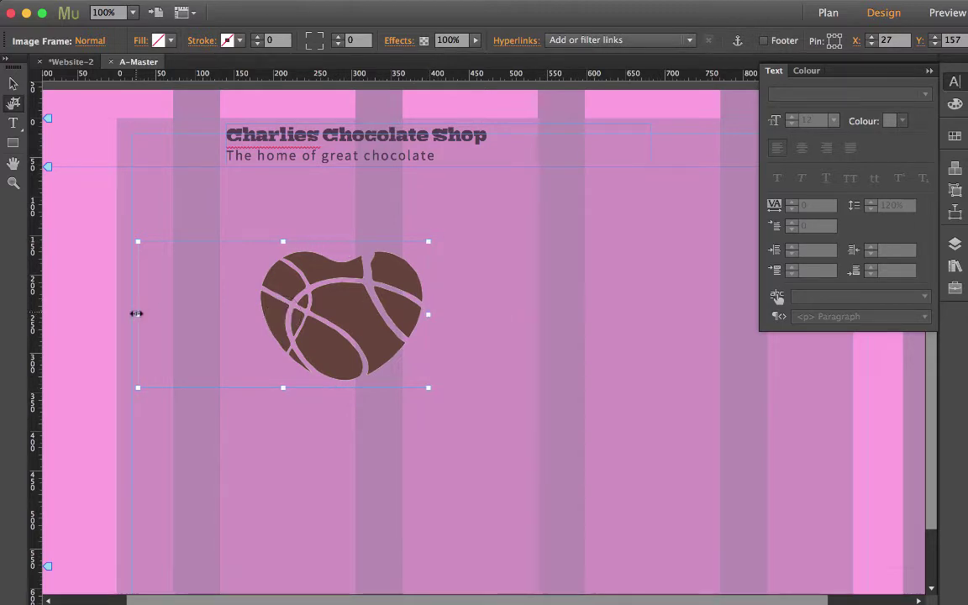
left_click_drag(149, 314, 255, 314)
key("v")
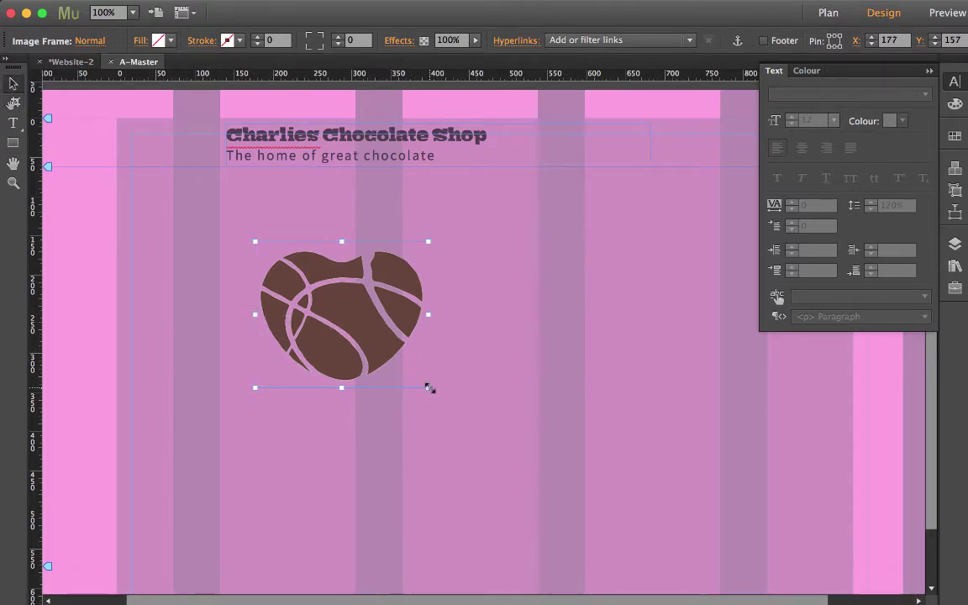
left_click_drag(427, 388, 192, 165)
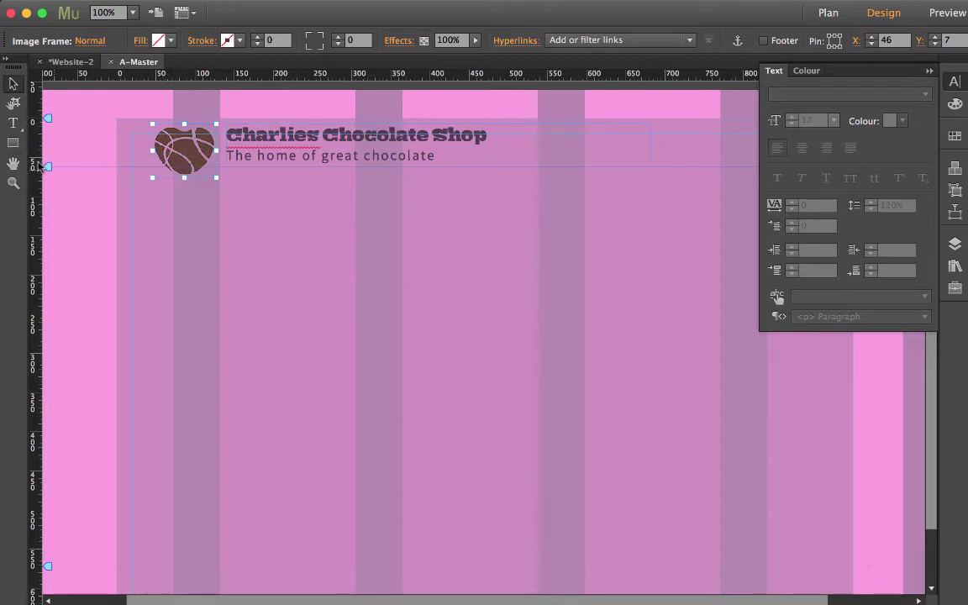
Lower the header boundary to 78 px and nudge the logo left to X 45.
mouse_move(48, 166)
left_mouse_down()
mouse_move(47, 153)
mouse_move(47, 179)
left_mouse_up()
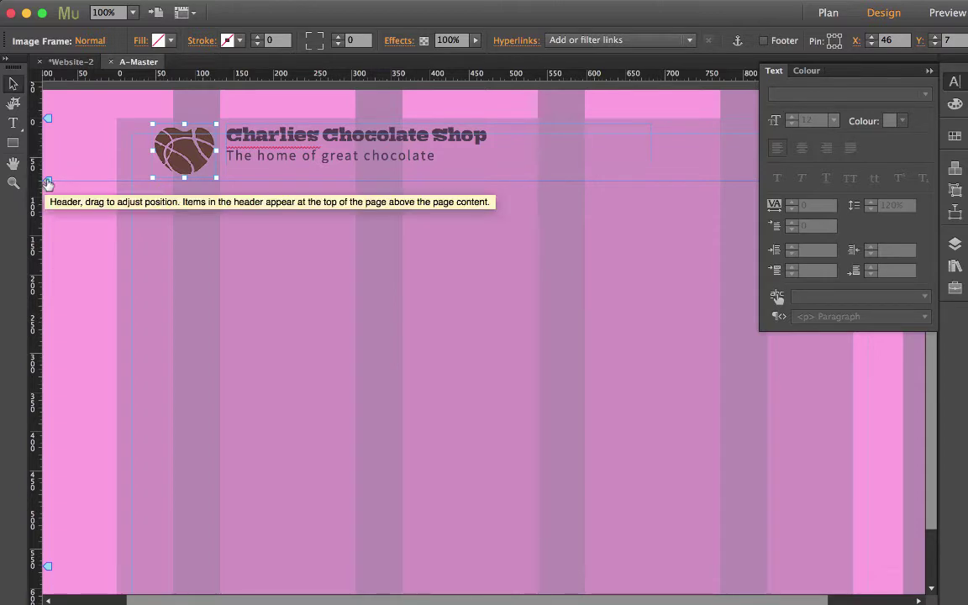
left_click_drag(47, 180, 47, 181)
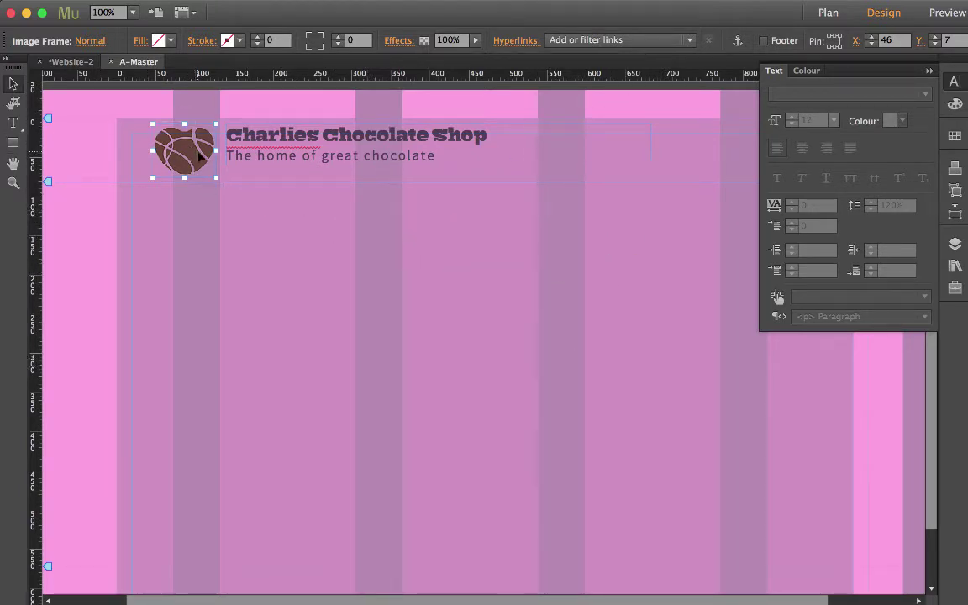
left_click_drag(200, 154, 199, 155)
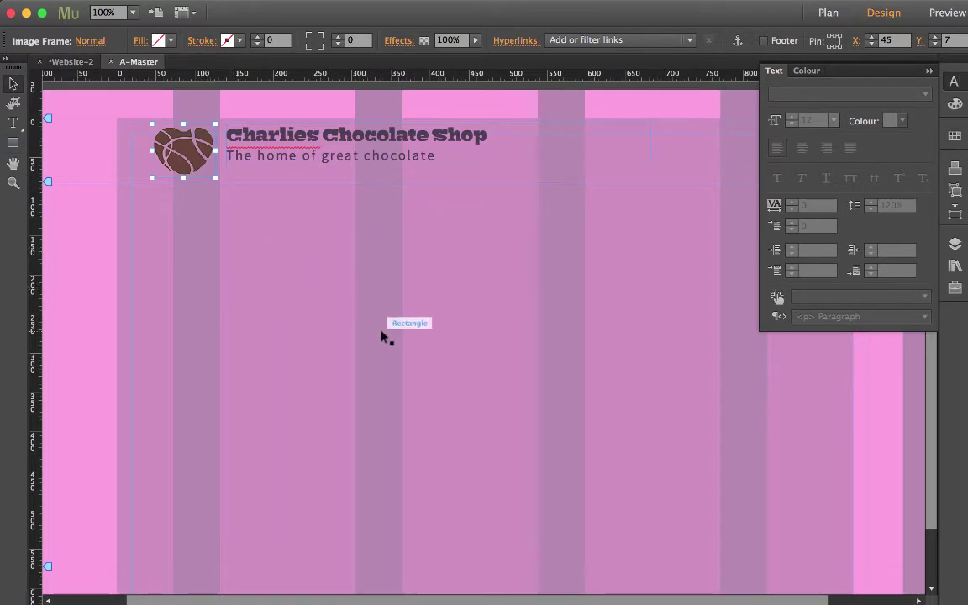
Draw a rectangle bar across the bottom of the page.
scroll(382, 336, "down", 2)
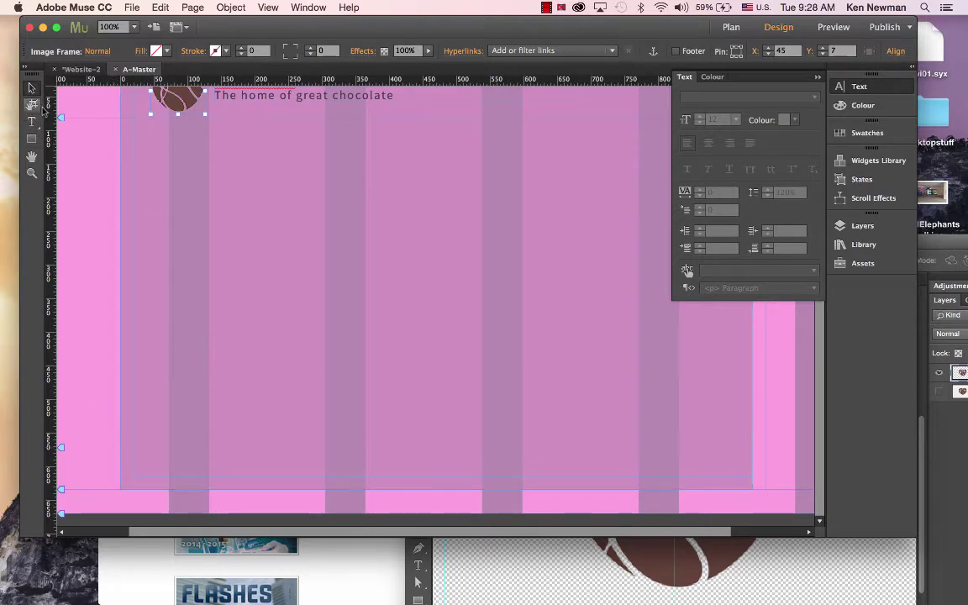
left_click(31, 138)
mouse_move(121, 446)
left_mouse_down()
mouse_move(252, 471)
mouse_move(720, 471)
mouse_move(751, 485)
left_mouse_up()
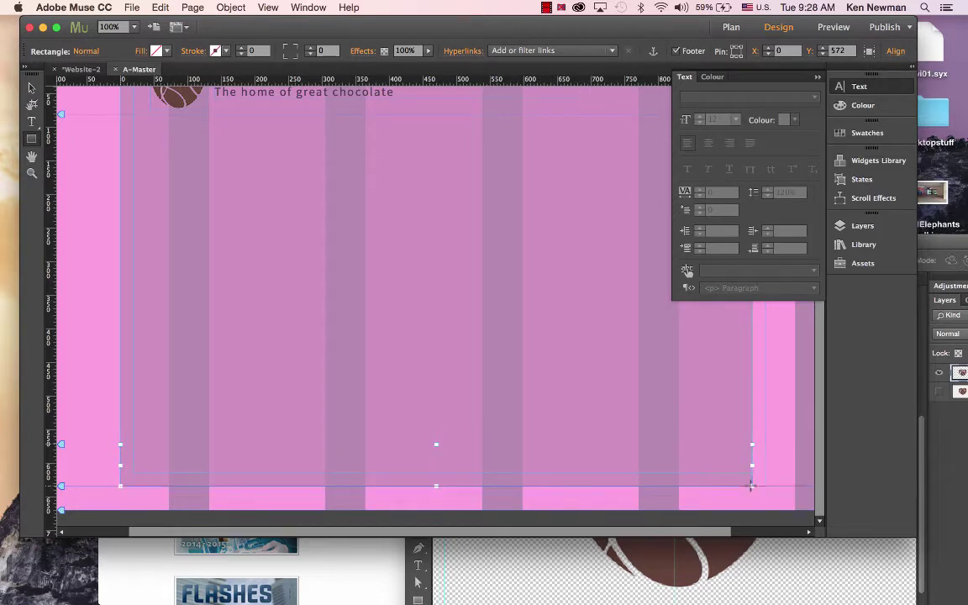
Fill the bar with the grey column's colour darkened to a deep purple at 32% brightness.
left_click(156, 51)
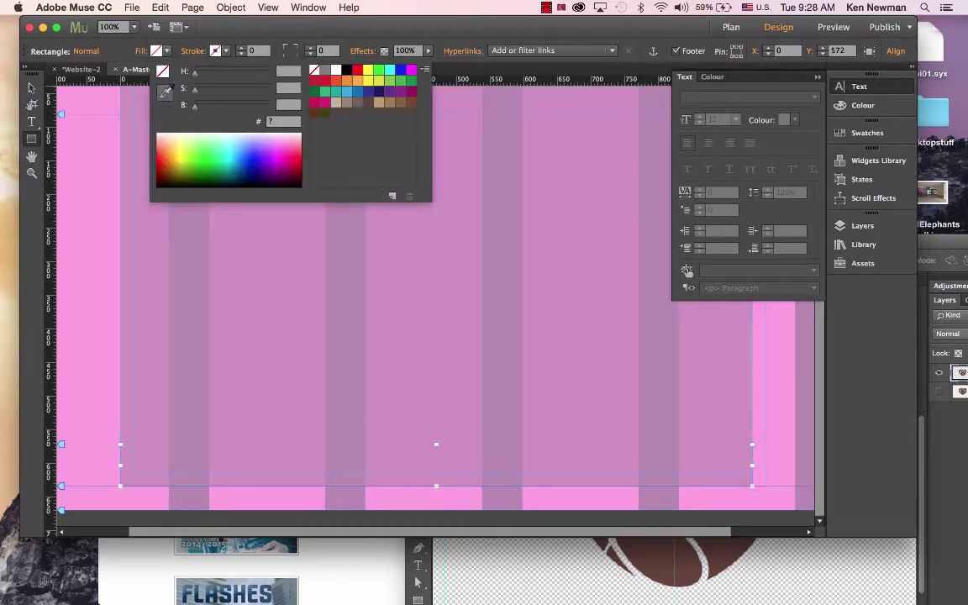
left_click(165, 91)
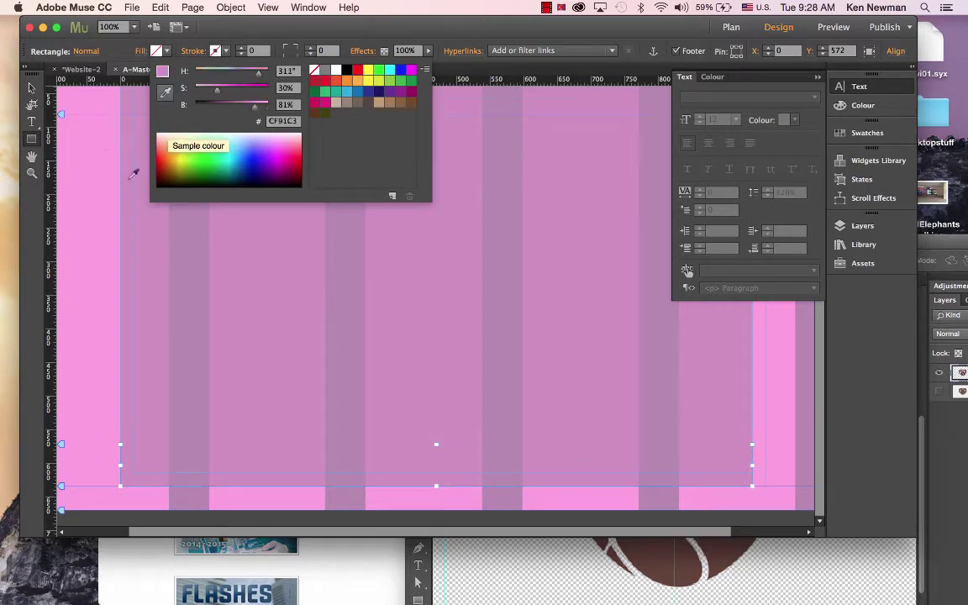
left_click(185, 238)
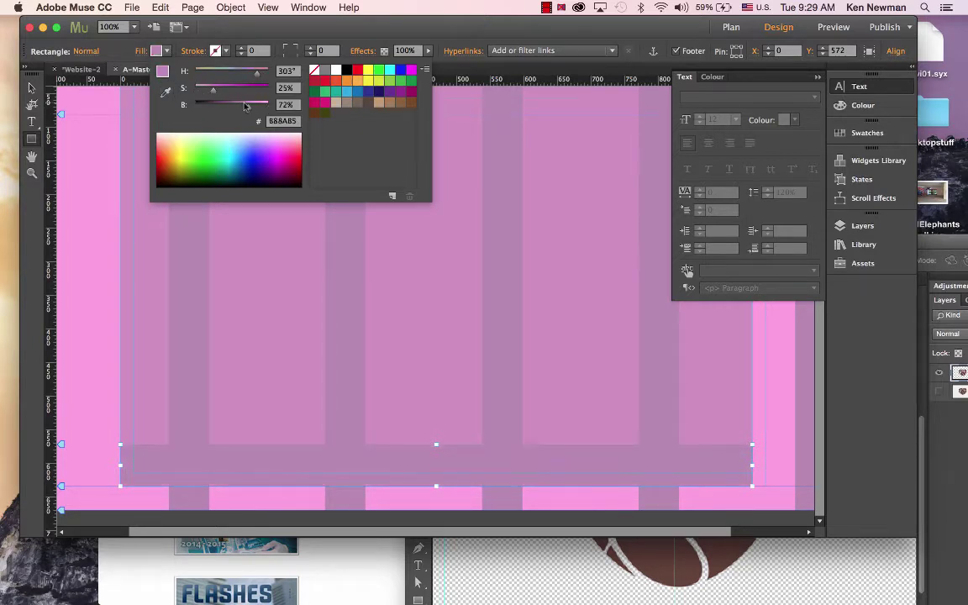
left_click_drag(249, 110, 219, 112)
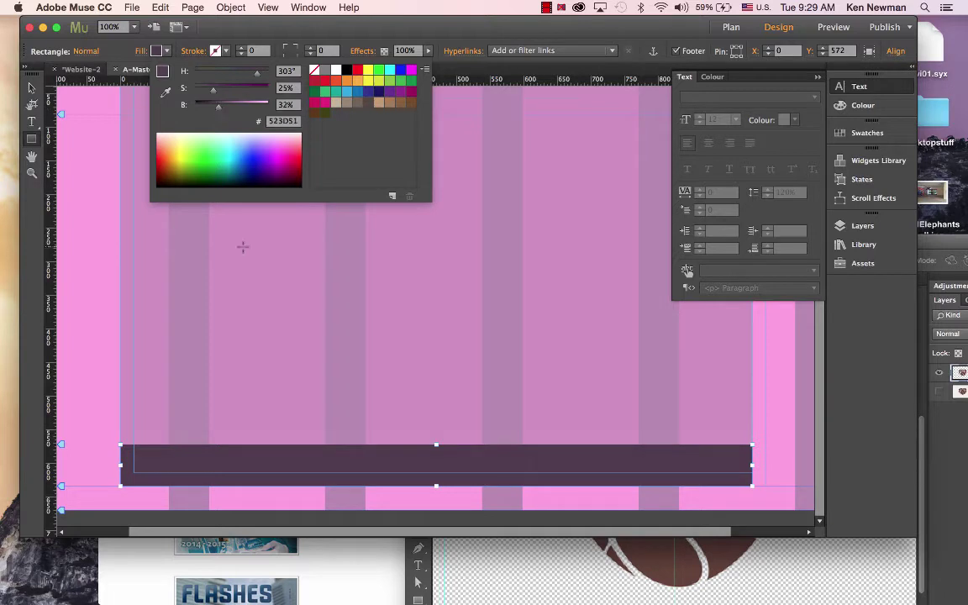
left_click(94, 109)
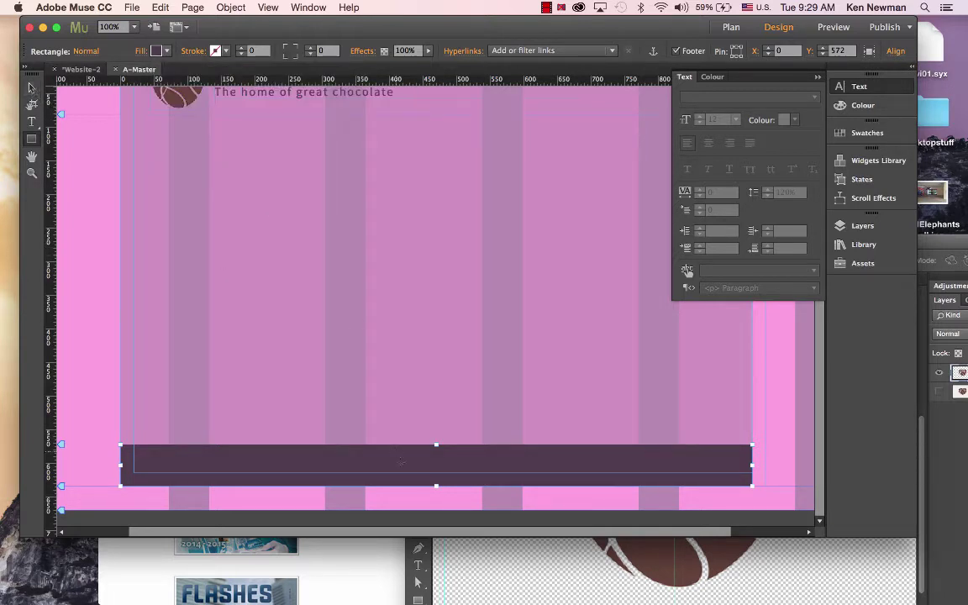
left_click(31, 88)
Draw a text frame inside the footer bar and type the 2015 copyright line.
left_click(31, 121)
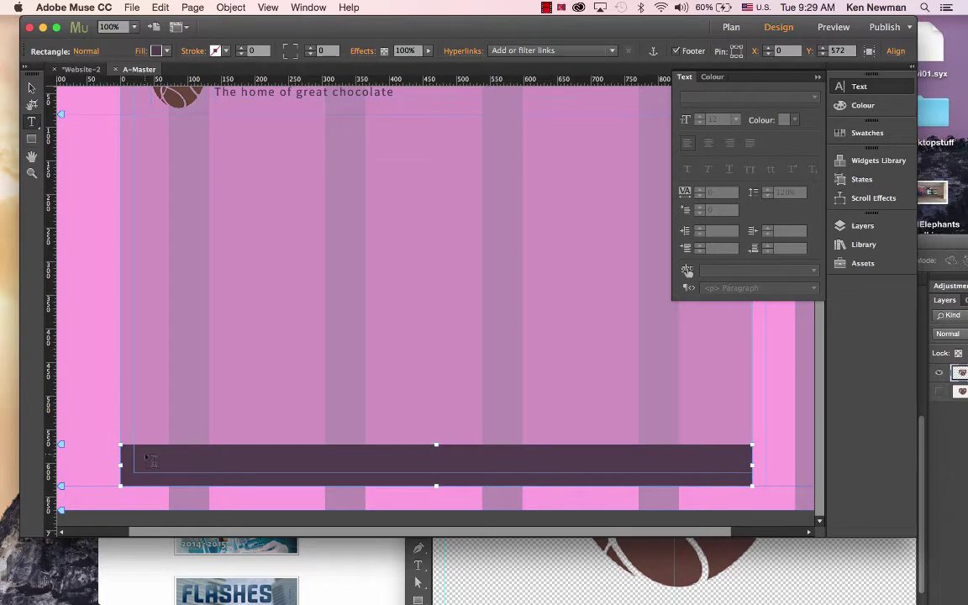
left_click_drag(145, 453, 278, 472)
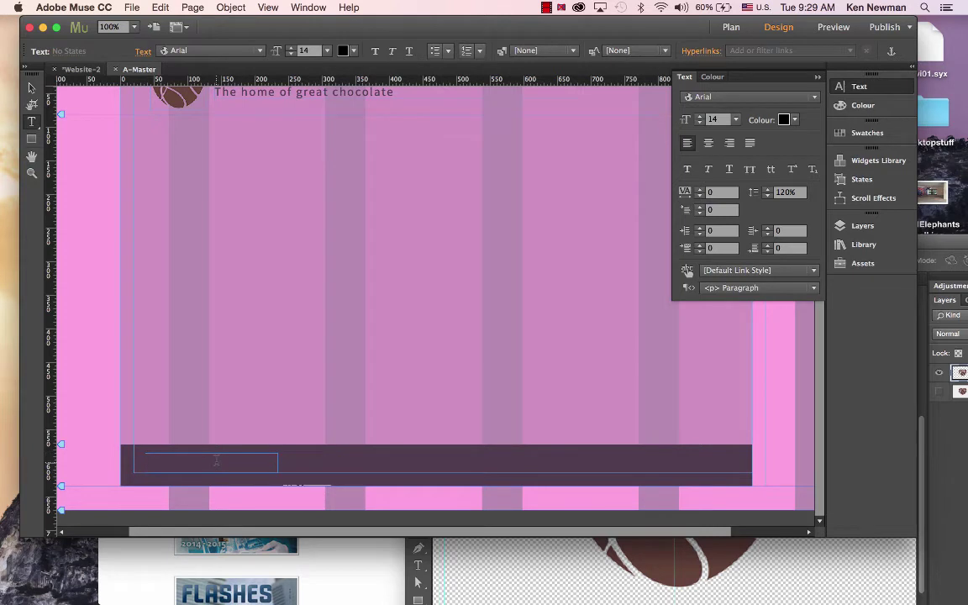
type("c")
Colour the copyright text light pink, sampled from the footer and lightened to 99% brightness.
key("super+a")
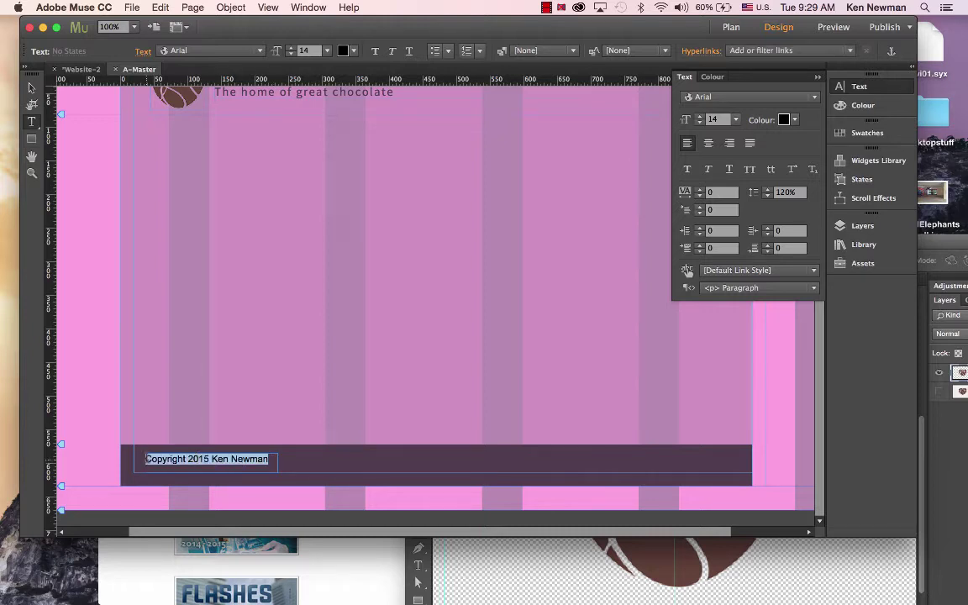
left_click(351, 50)
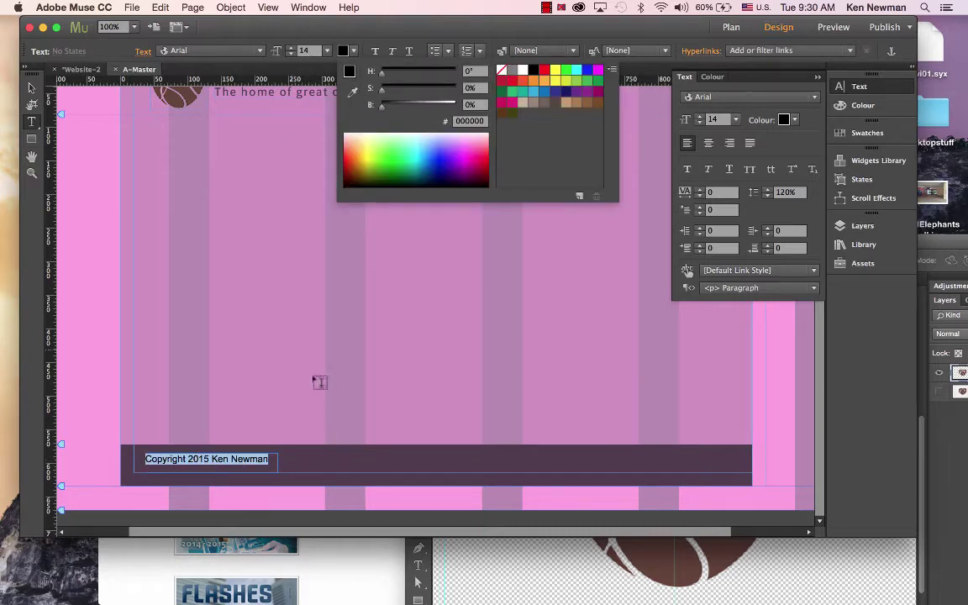
left_click(352, 90)
left_click(382, 458)
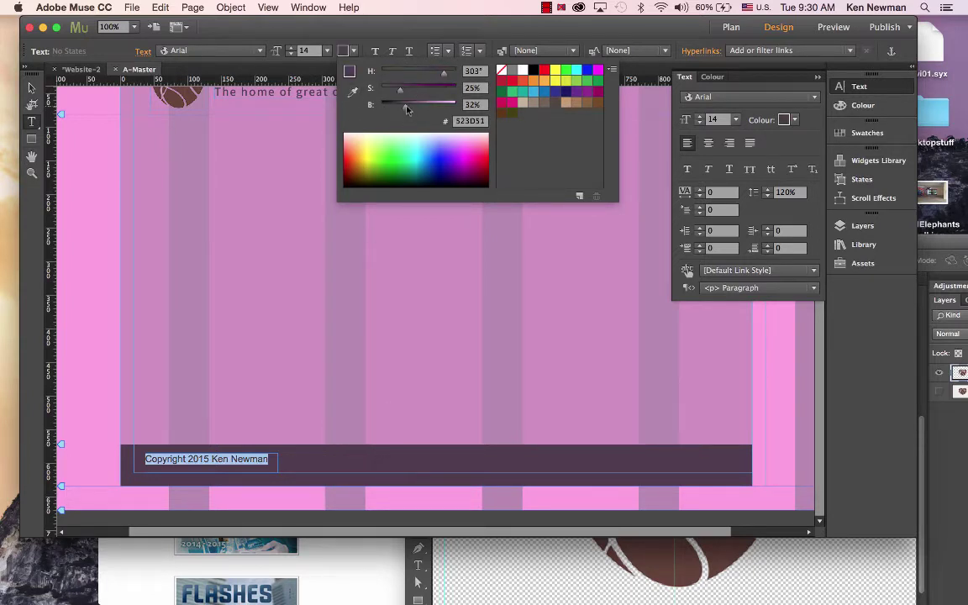
left_click_drag(406, 109, 357, 85)
left_click(105, 126)
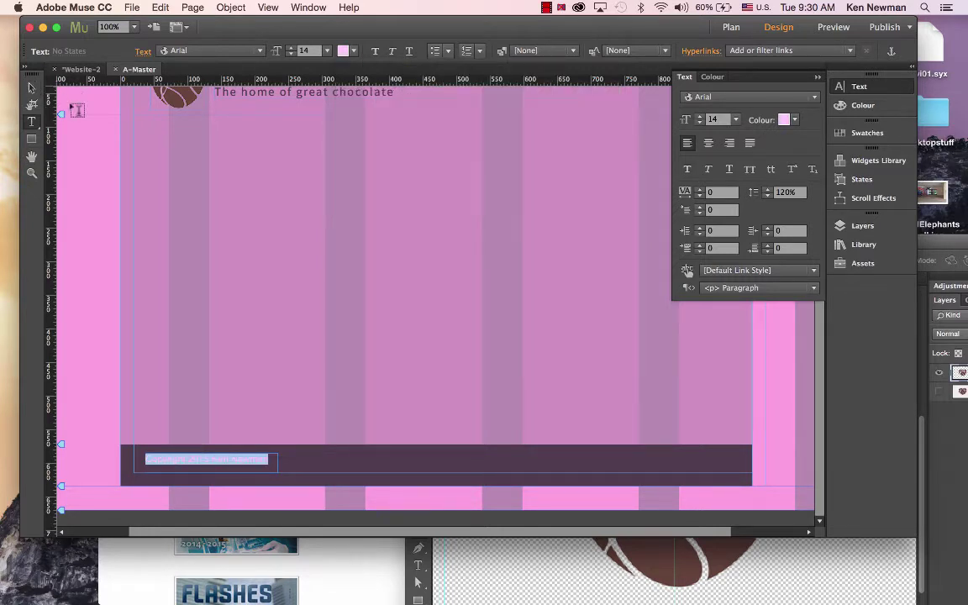
Search Google in Chrome for 'copyright symbol', then go back to Muse and deselect.
left_click(31, 86)
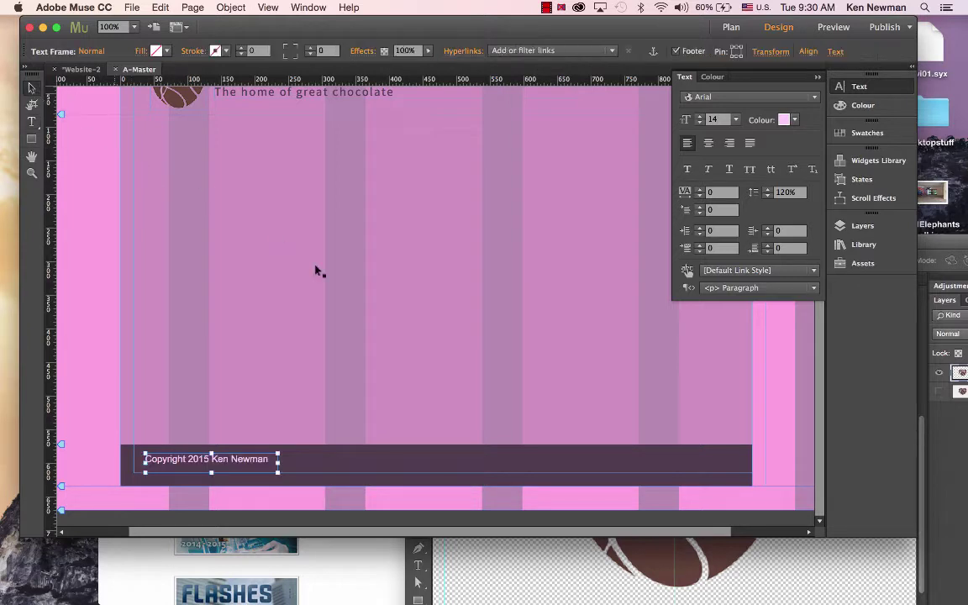
mouse_move(7, 349)
left_click(9, 244)
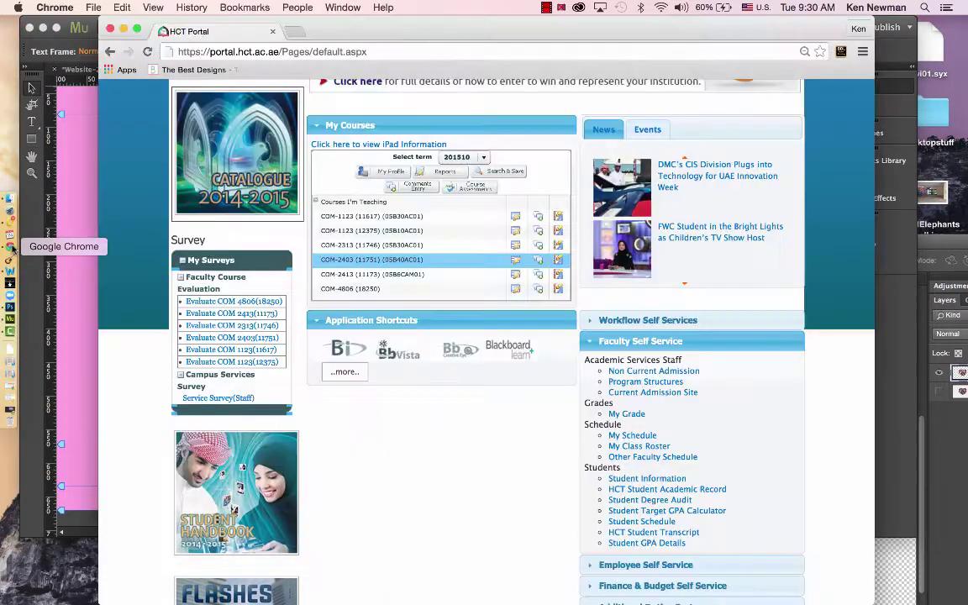
left_click(355, 49)
type("copyright")
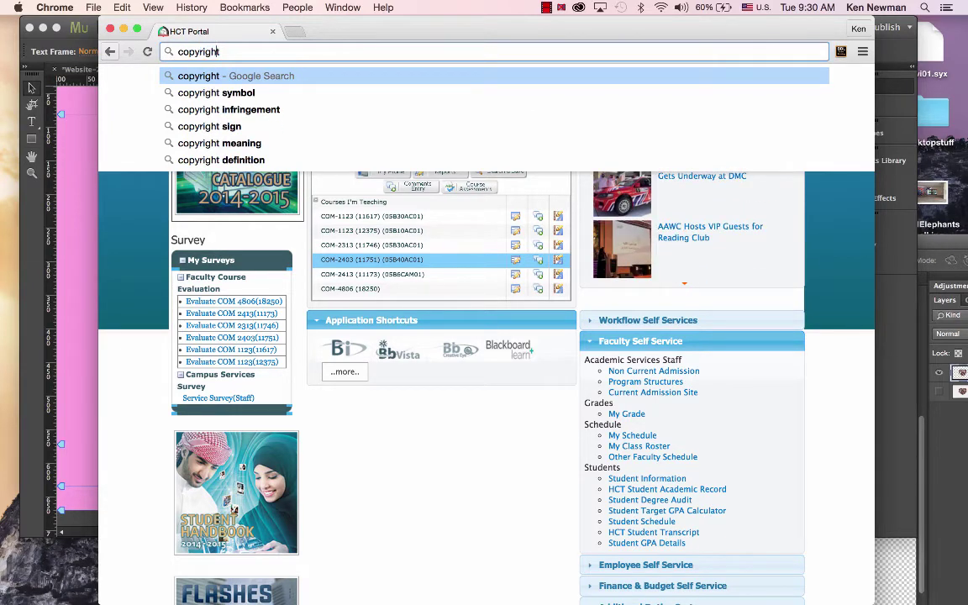
key("Down")
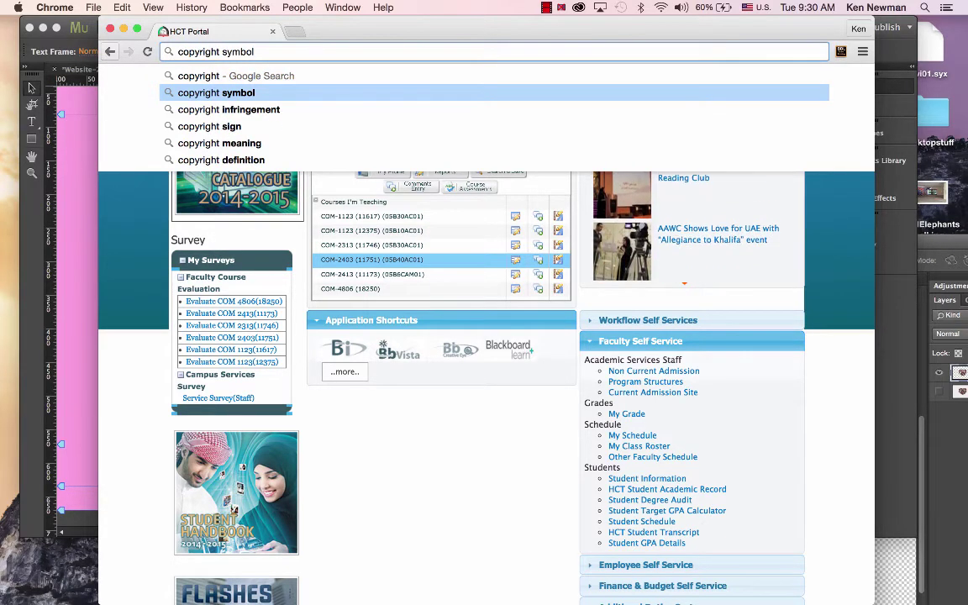
key("Return")
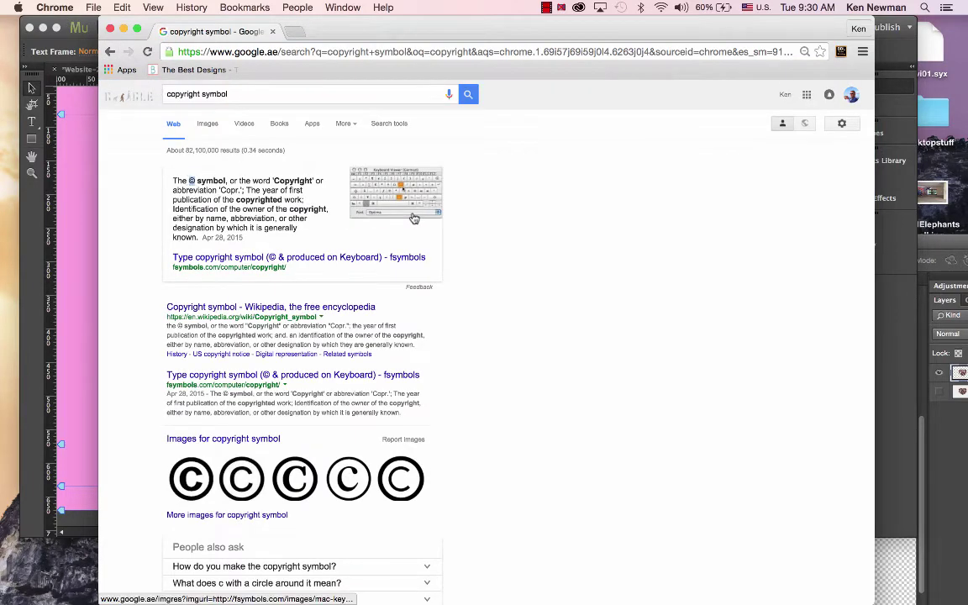
left_click(413, 219)
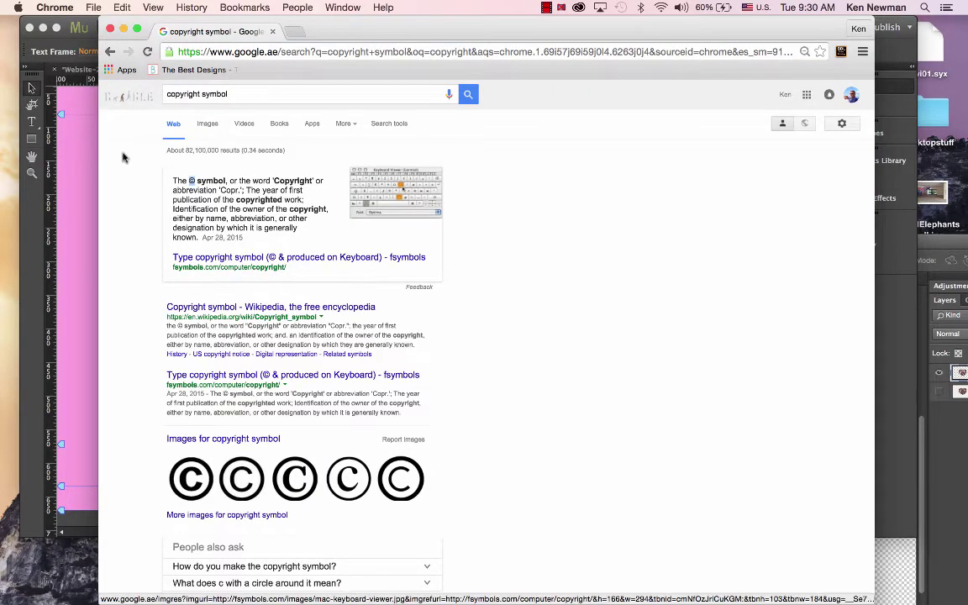
left_click(72, 170)
Insert a © symbol at the start of the footer copyright line.
left_click(104, 247)
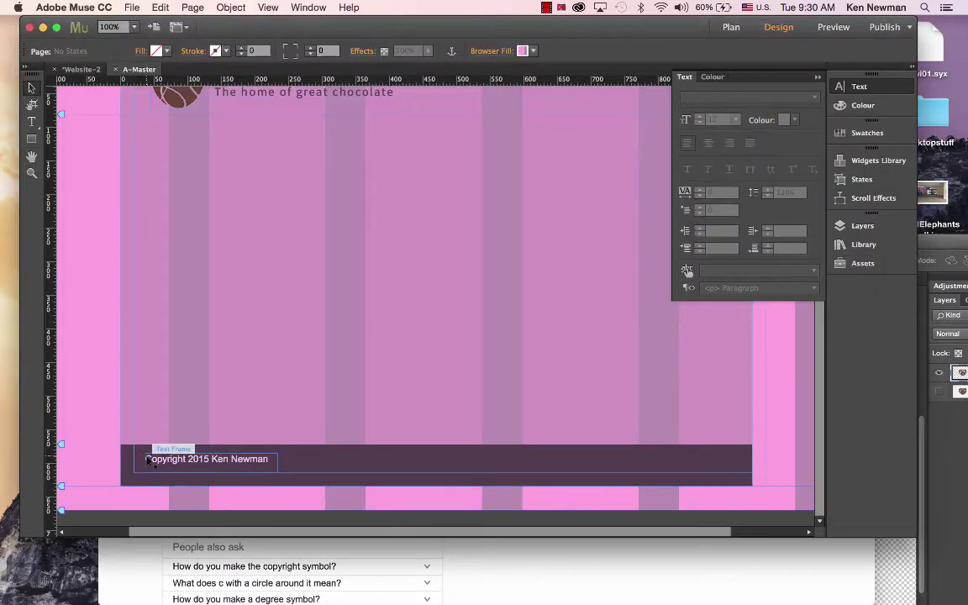
double_click(144, 459)
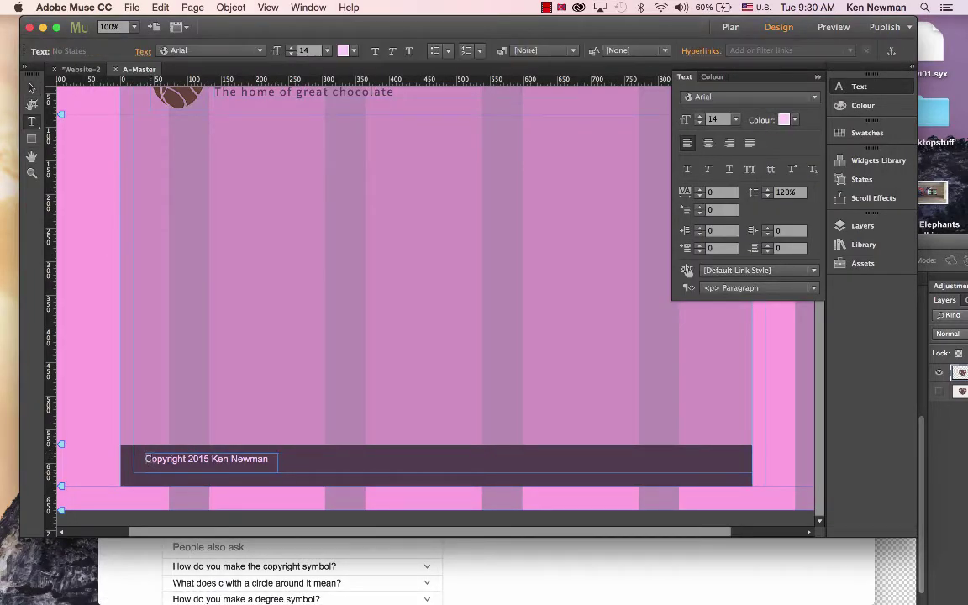
type("©")
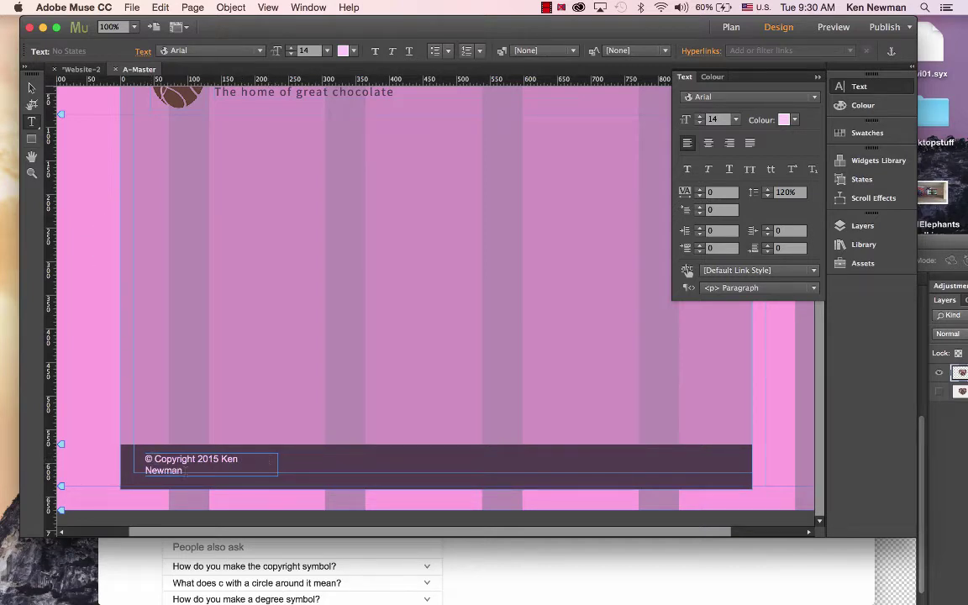
Restyle the copyright text as italic Source Sans Pro.
key("super+a")
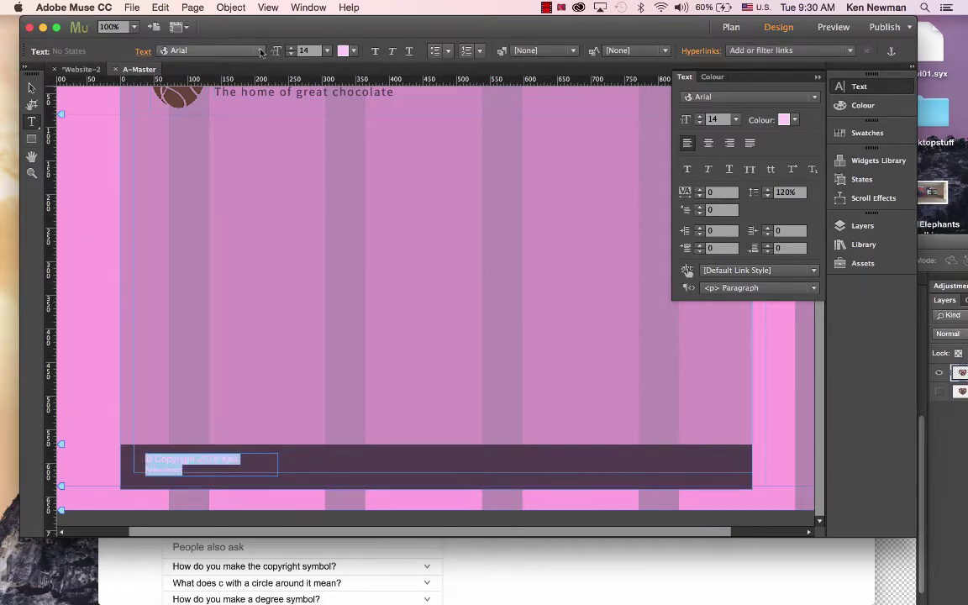
left_click(231, 51)
scroll(244, 151, "up", 3)
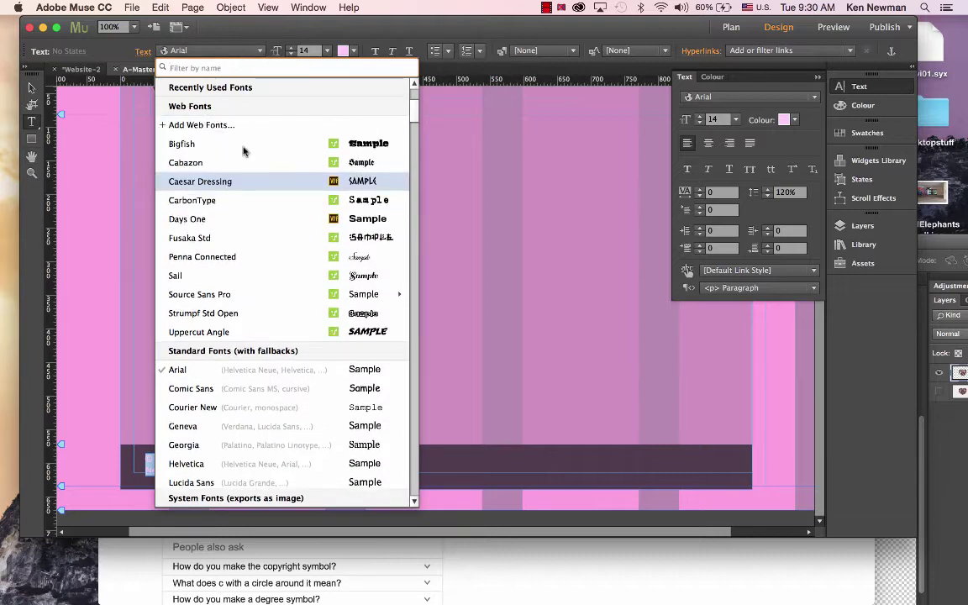
scroll(249, 88, "up", 5)
scroll(249, 88, "up", 1)
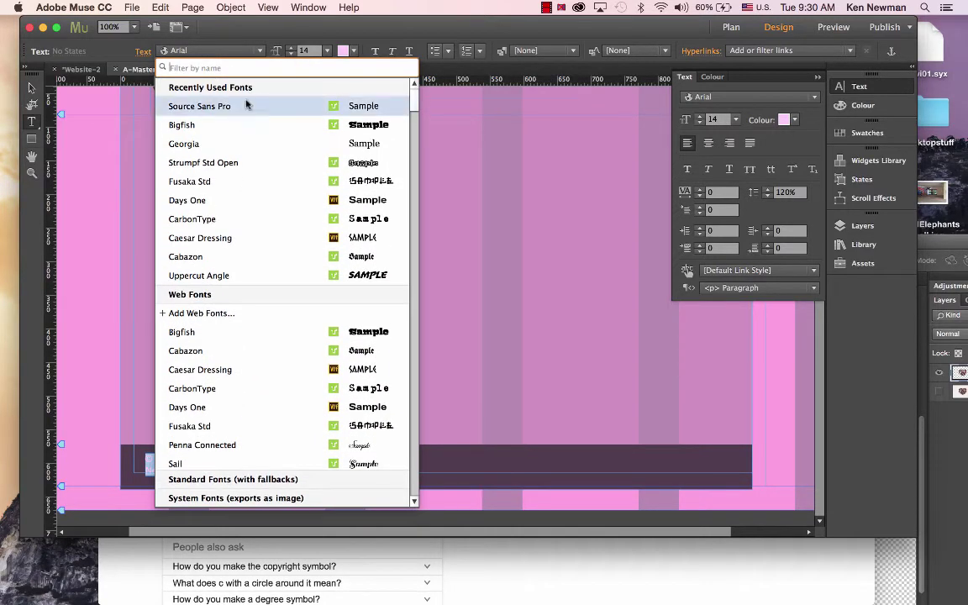
left_click(221, 105)
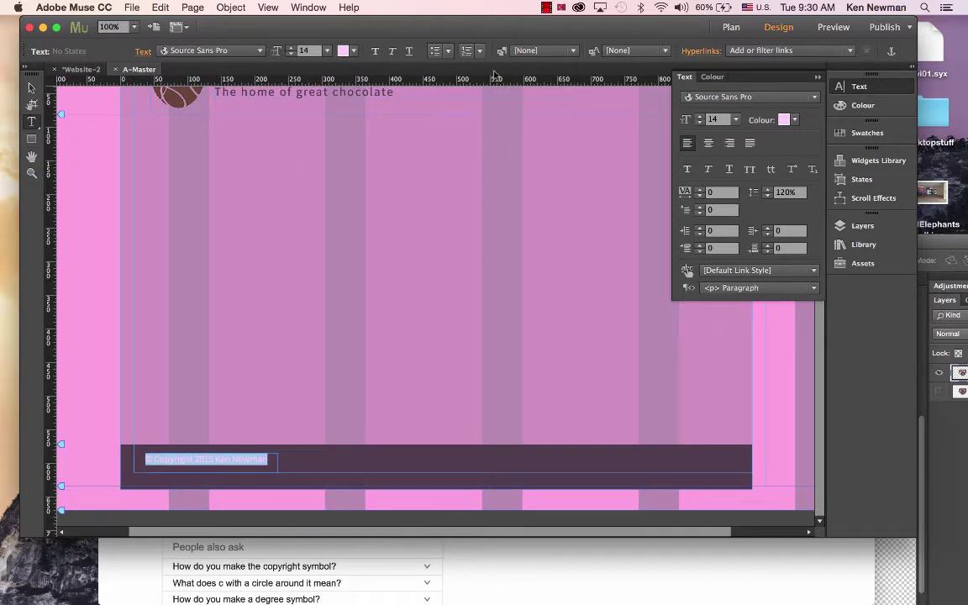
left_click(569, 51)
left_click(521, 66)
left_click(392, 51)
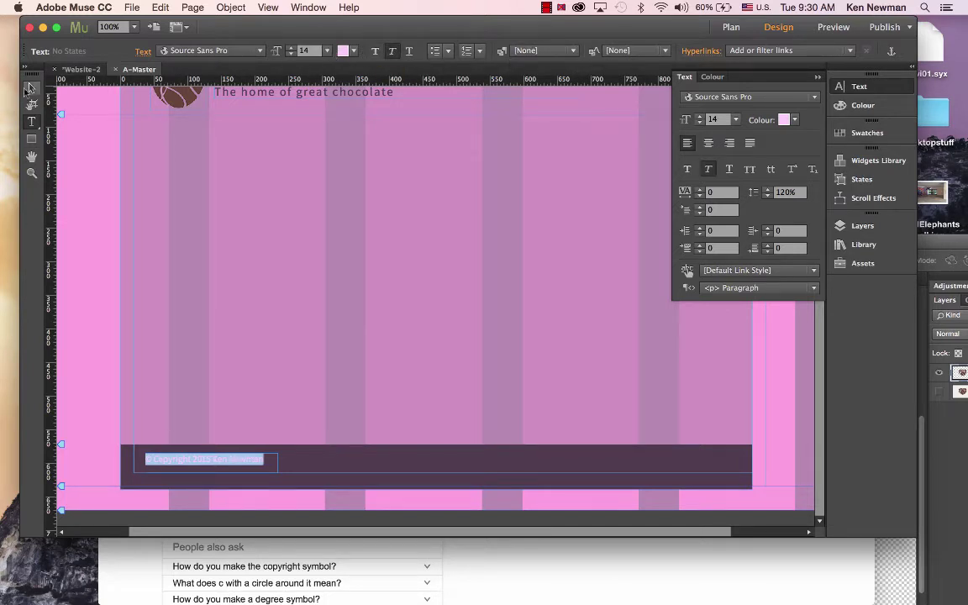
left_click(32, 87)
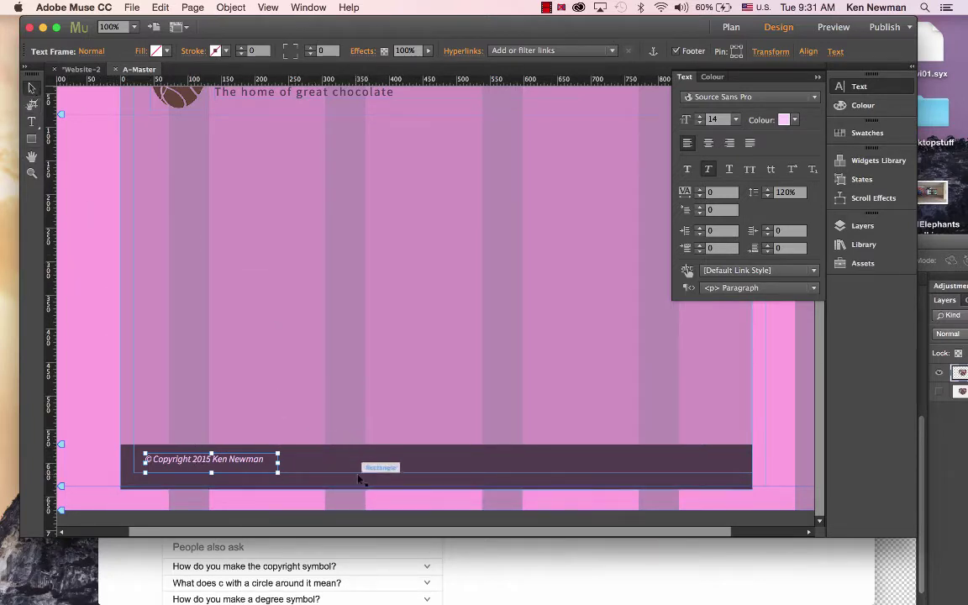
Make the copyright line 12 point and select the footer bar.
double_click(244, 467)
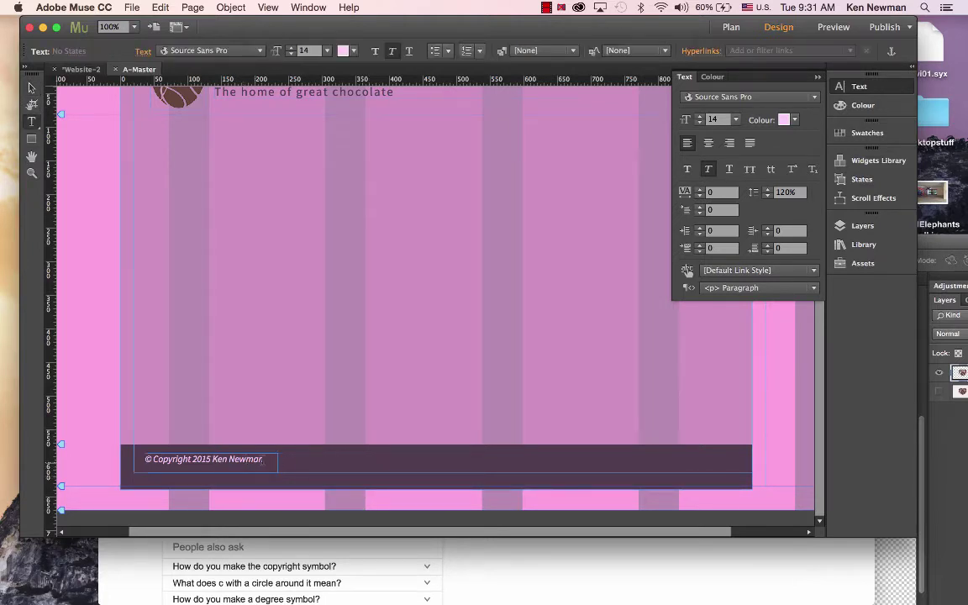
left_click_drag(264, 460, 145, 461)
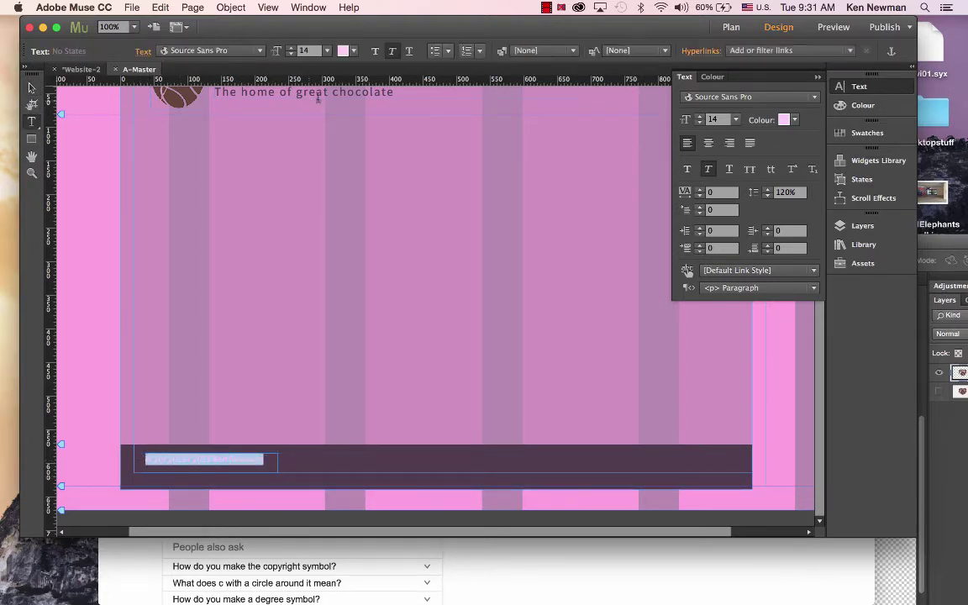
left_click(327, 51)
left_click(341, 139)
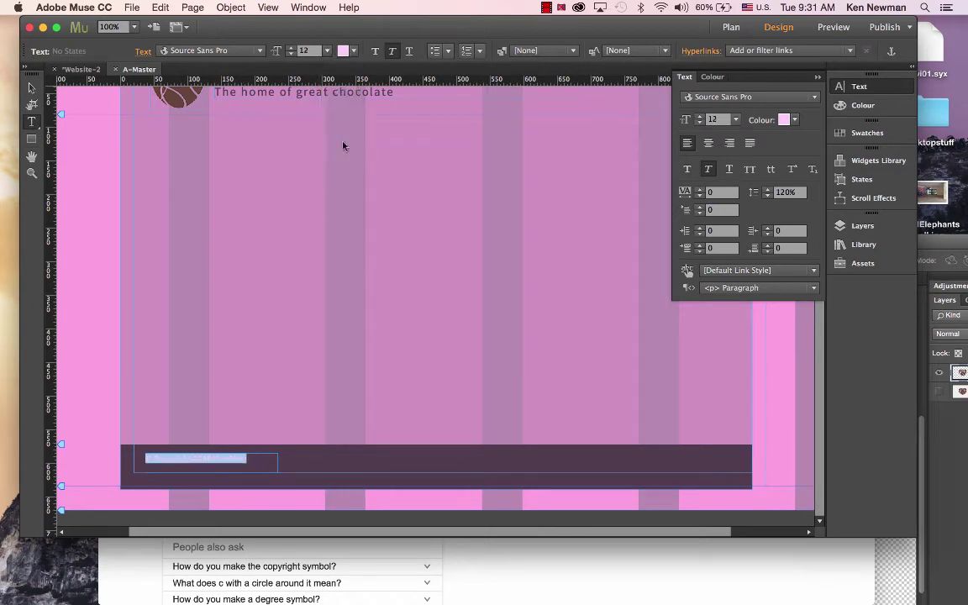
left_click(31, 86)
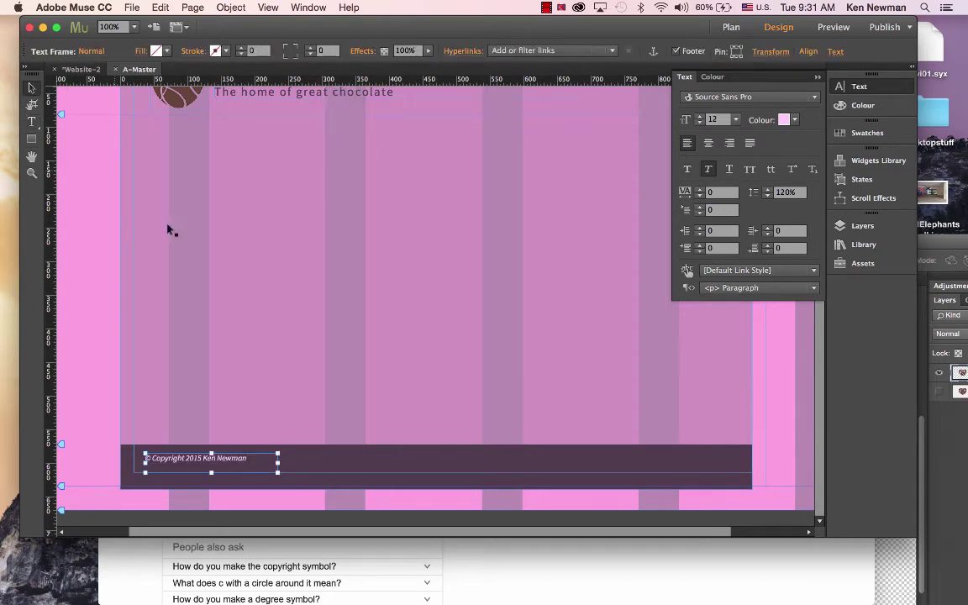
left_click(378, 463)
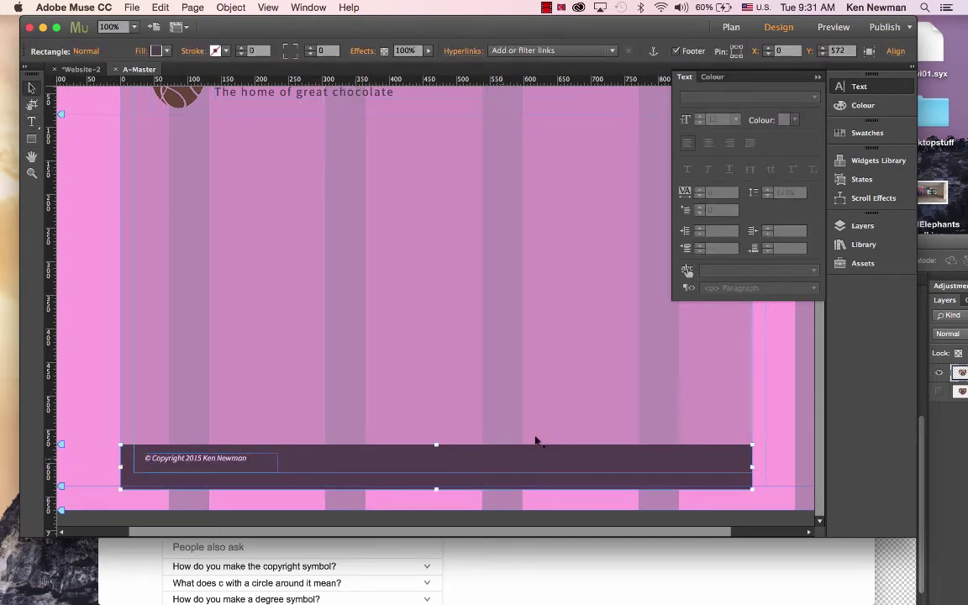
Drag a Twitter Follow widget from the Social widgets into the footer.
left_click(864, 162)
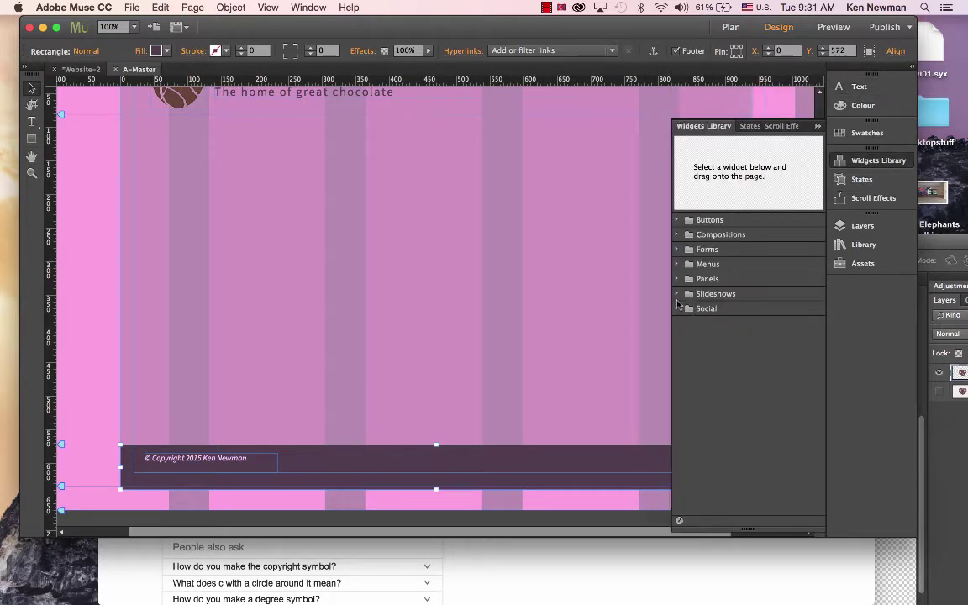
left_click(677, 308)
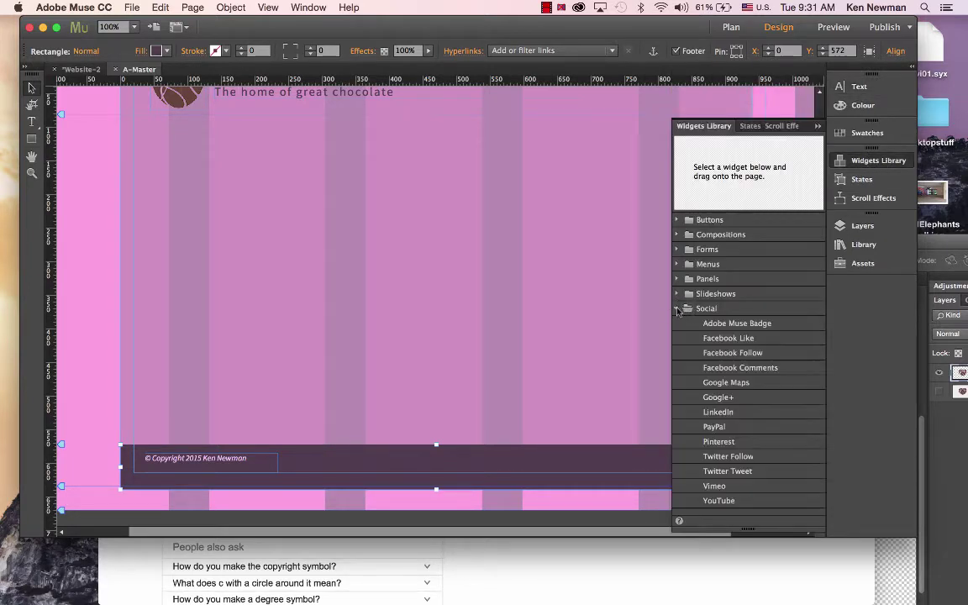
left_click(730, 400)
mouse_move(740, 400)
left_mouse_down()
mouse_move(484, 453)
mouse_move(353, 461)
mouse_move(754, 402)
left_mouse_up()
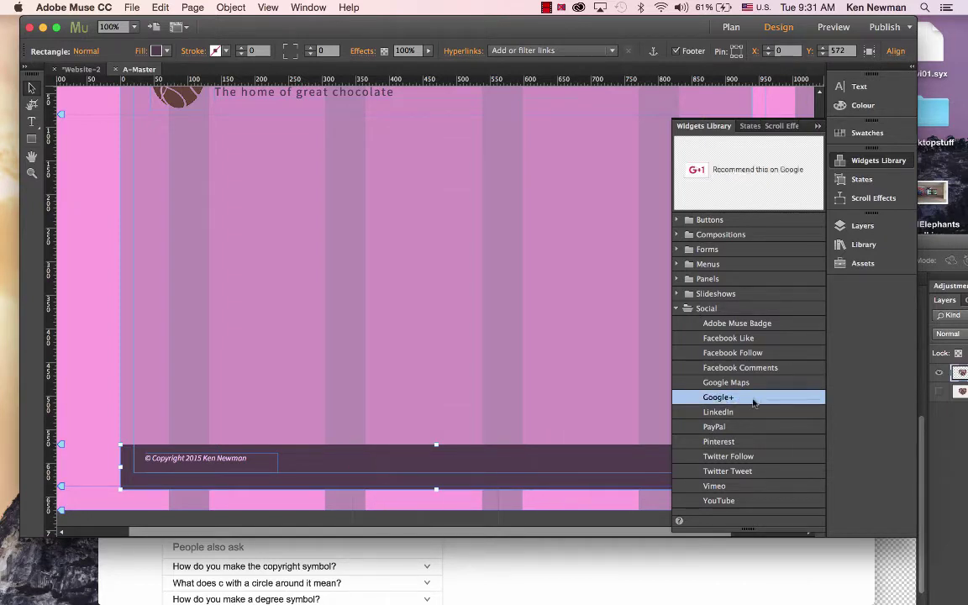
left_click(738, 458)
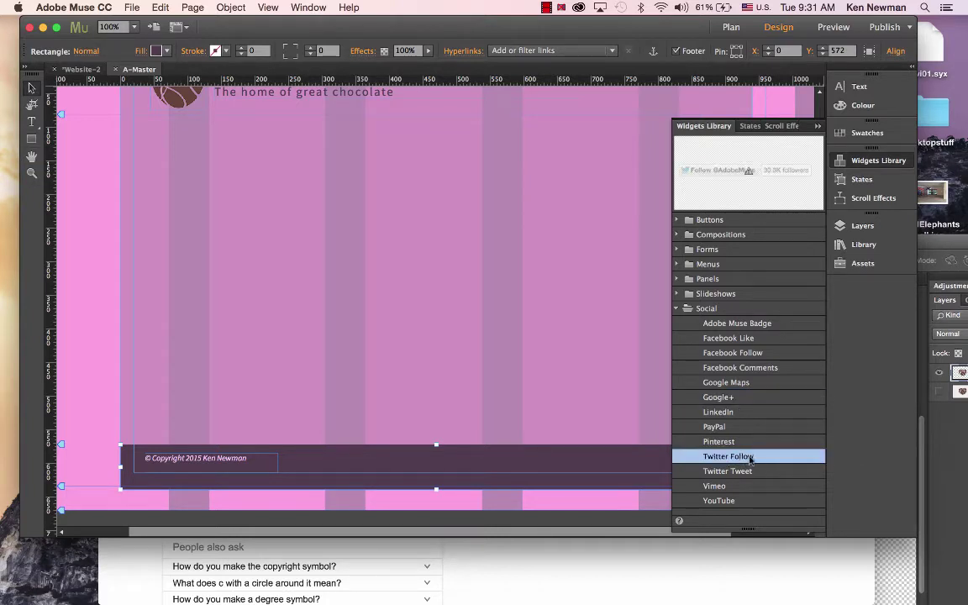
left_click_drag(750, 461, 340, 459)
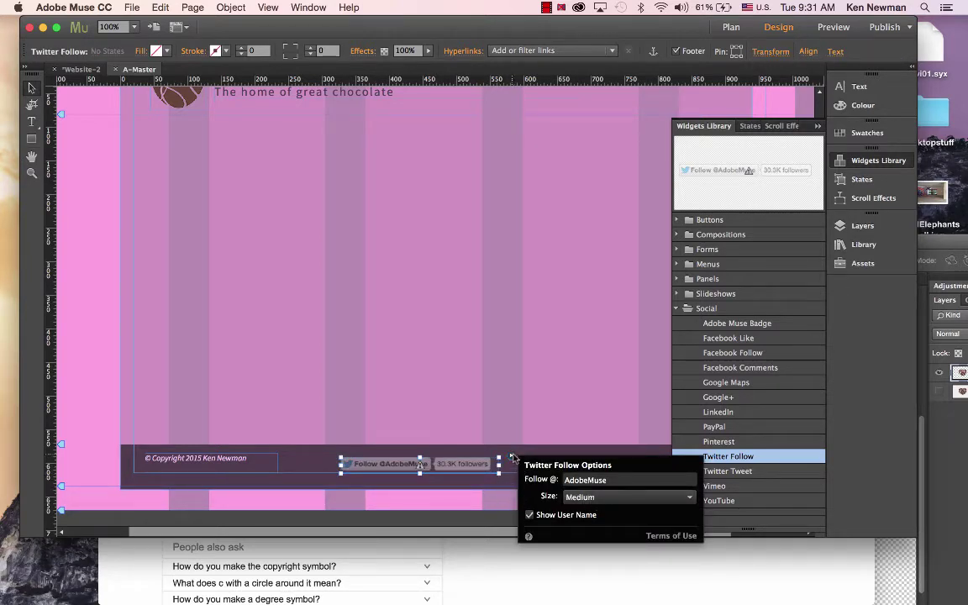
Nudge the Twitter button up-left and set it to follow the shop's own Twitter username.
left_click(474, 489)
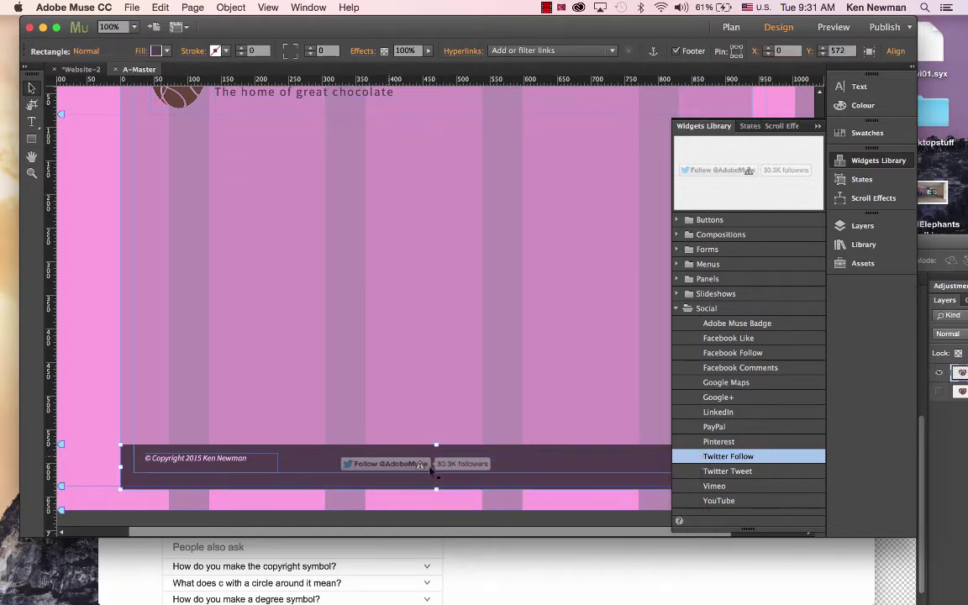
left_click(387, 464)
left_click_drag(386, 464, 364, 461)
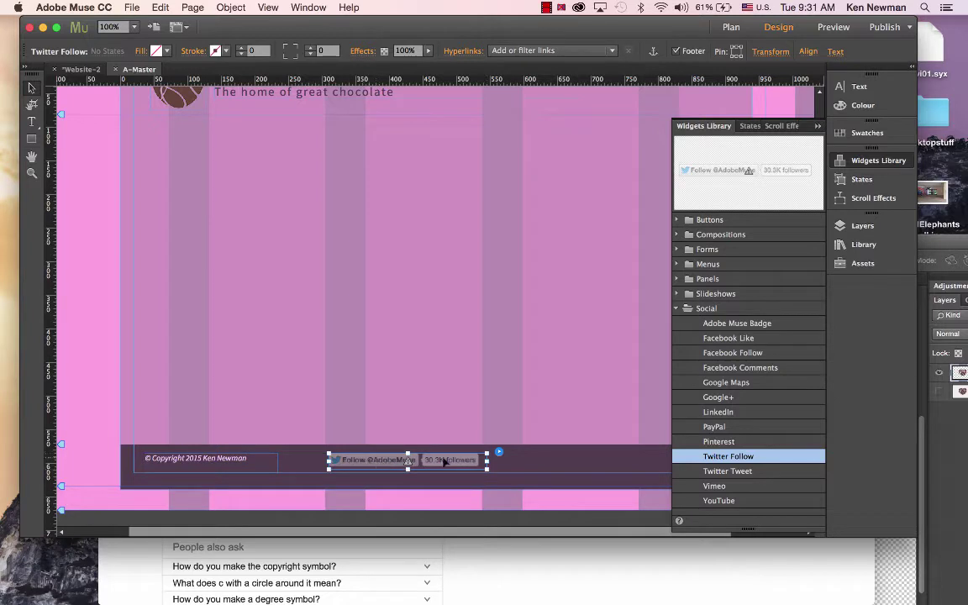
left_click(499, 452)
left_click(588, 472)
left_click_drag(597, 471, 538, 473)
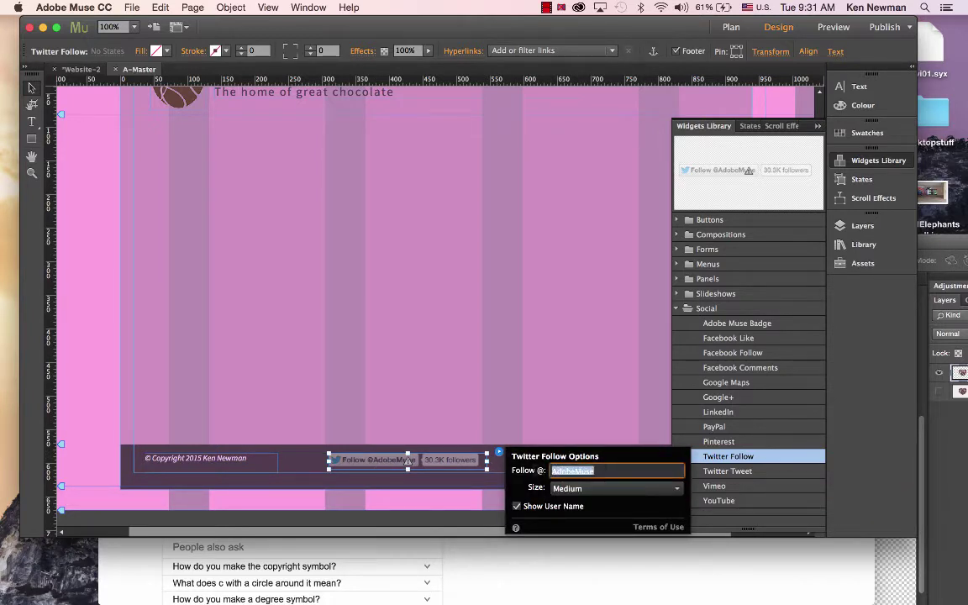
type("CharlieChocolateShop")
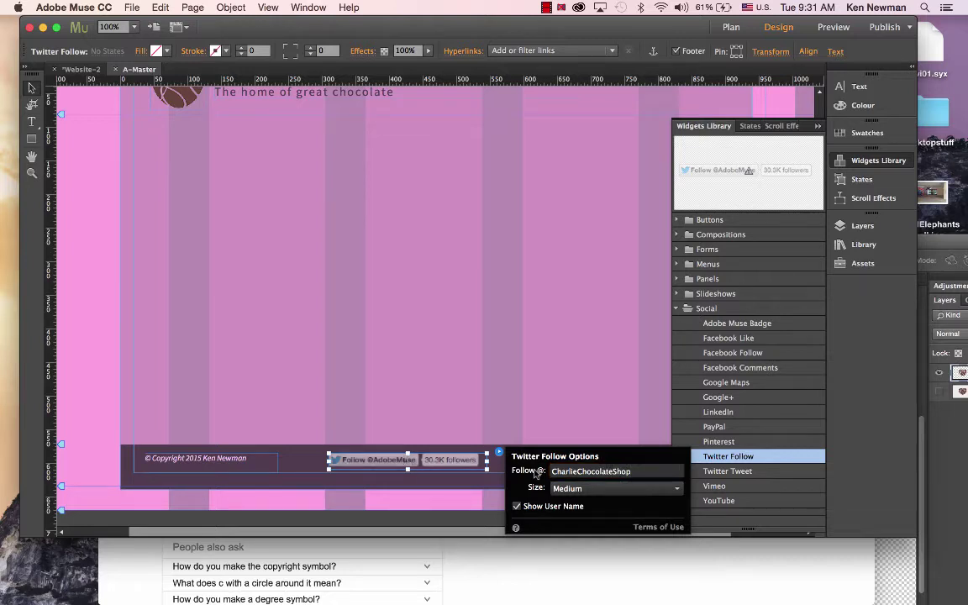
key("Return")
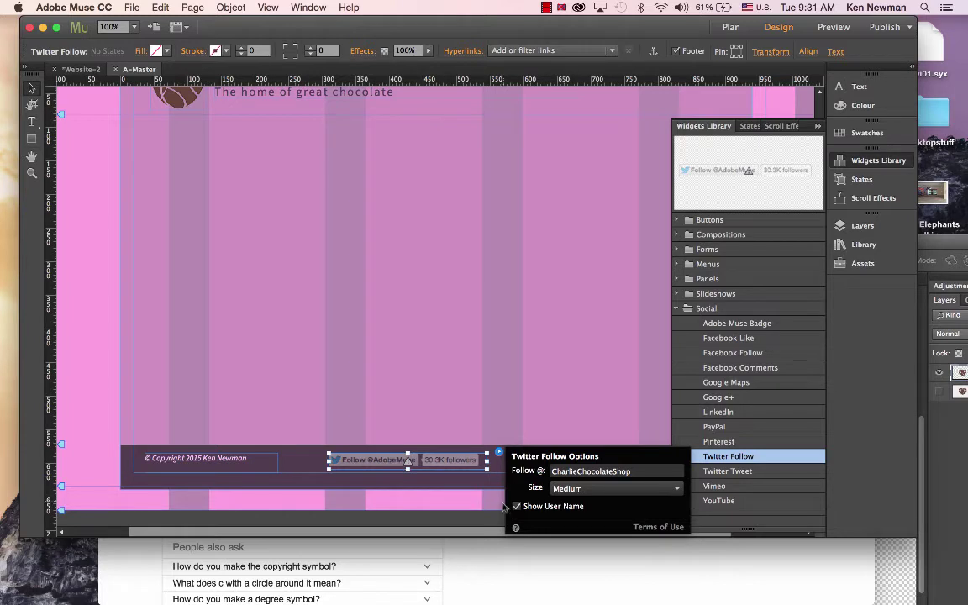
left_click(519, 399)
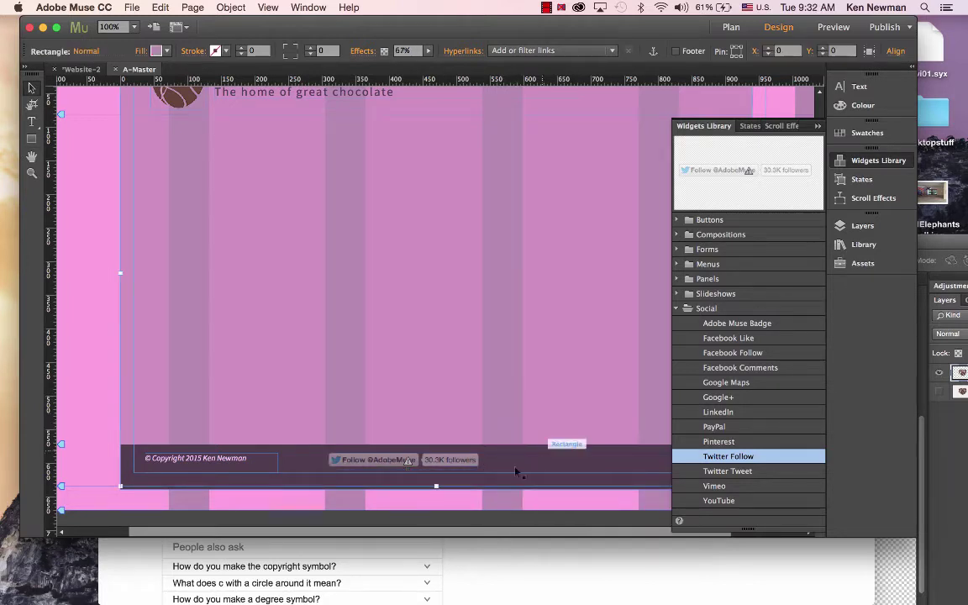
scroll(355, 292, "up", 3)
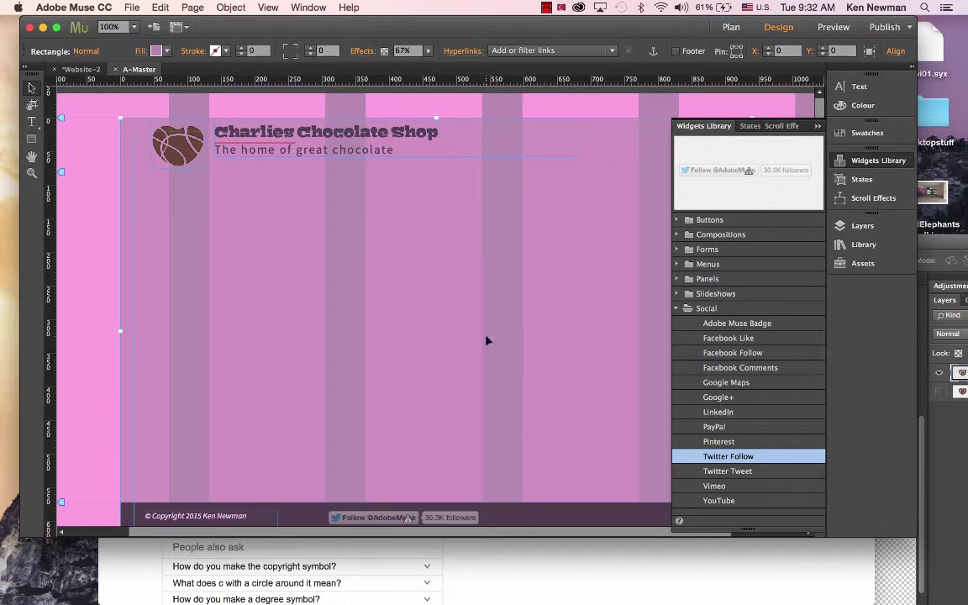
scroll(486, 341, "down", 2)
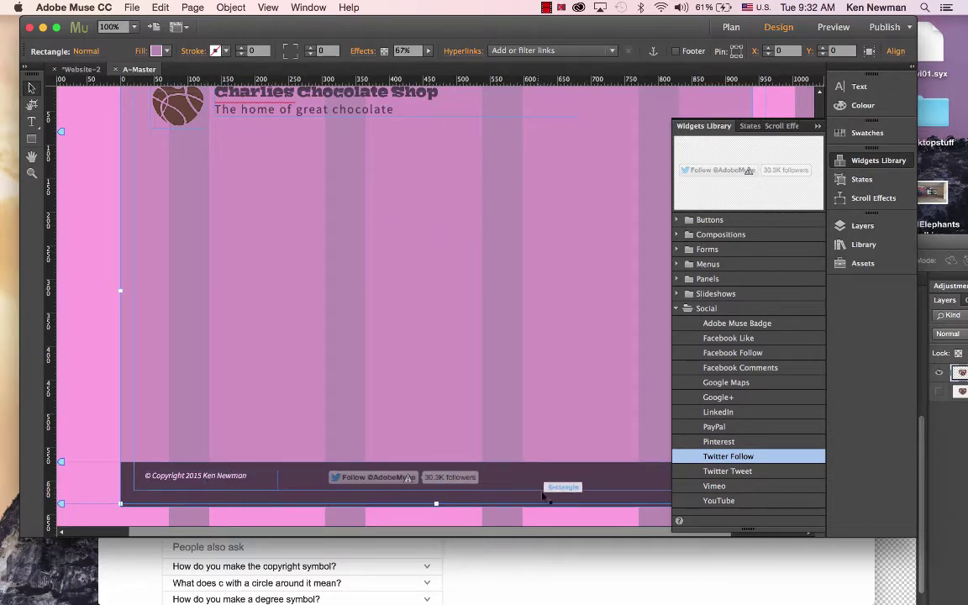
scroll(516, 269, "up", 2)
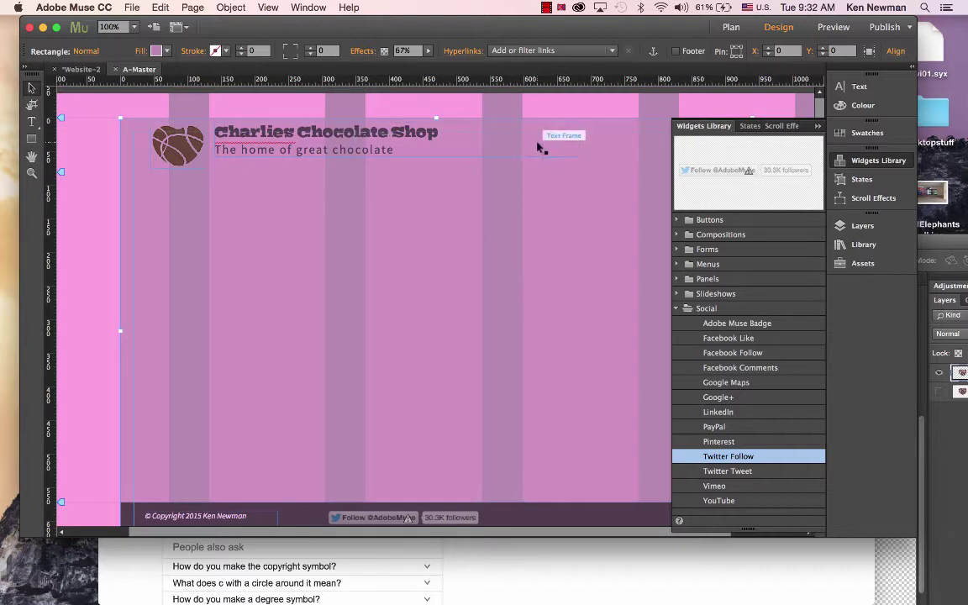
scroll(353, 460, "down", 3)
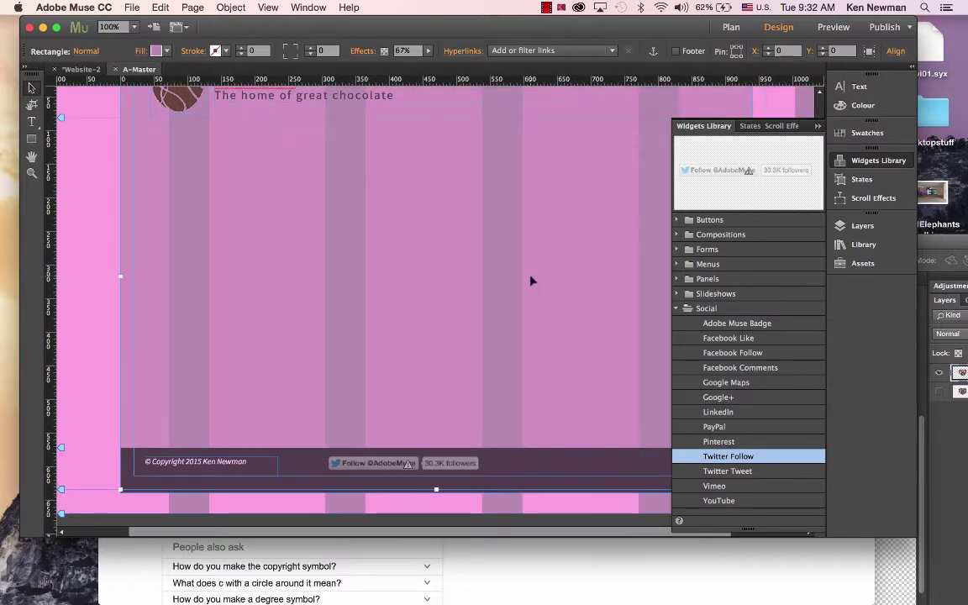
scroll(531, 279, "up", 3)
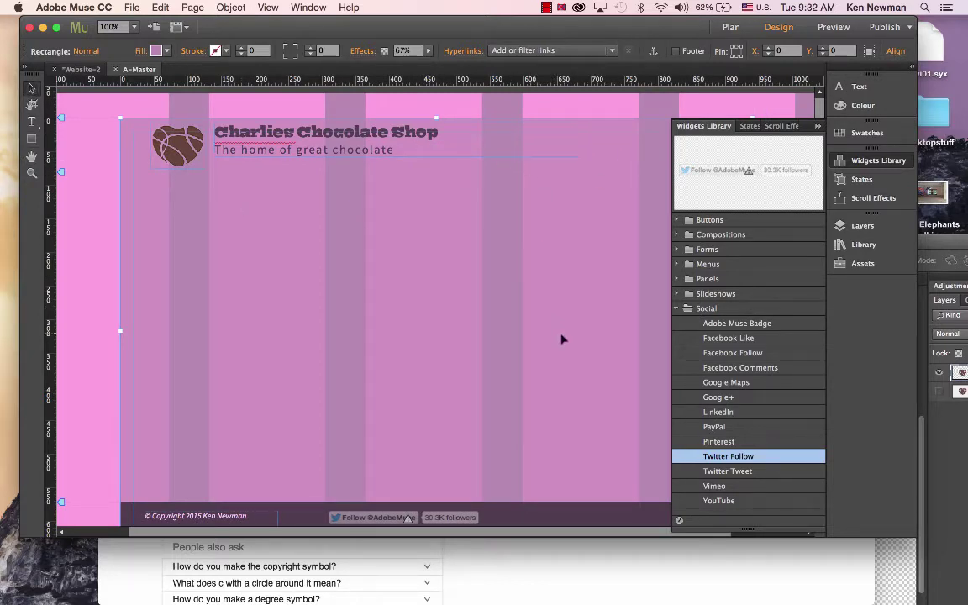
Place a Horizontal menu widget from Menus beside the Charlies Chocolate Shop name in the header.
left_click(677, 309)
left_click(707, 265)
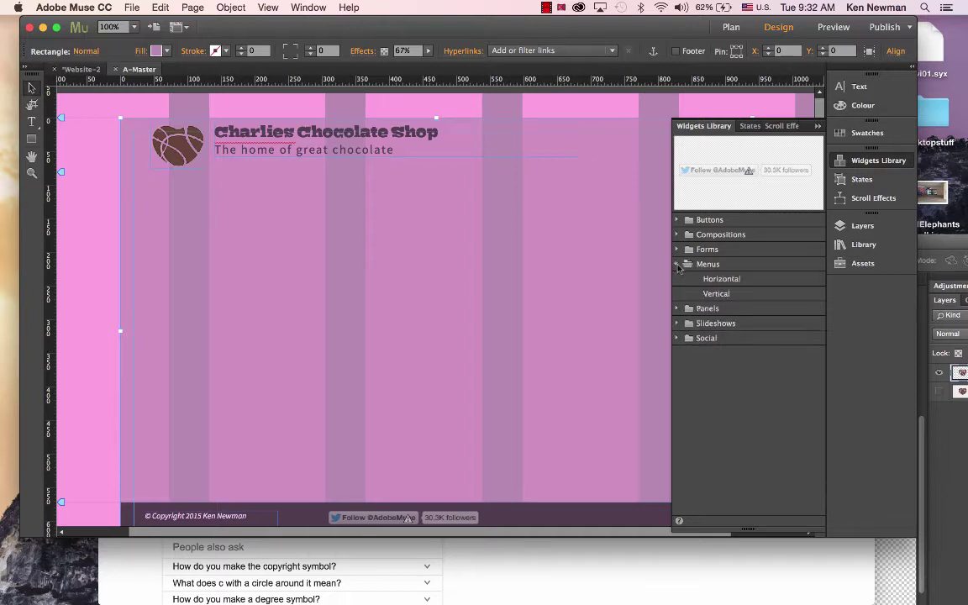
left_click(733, 280)
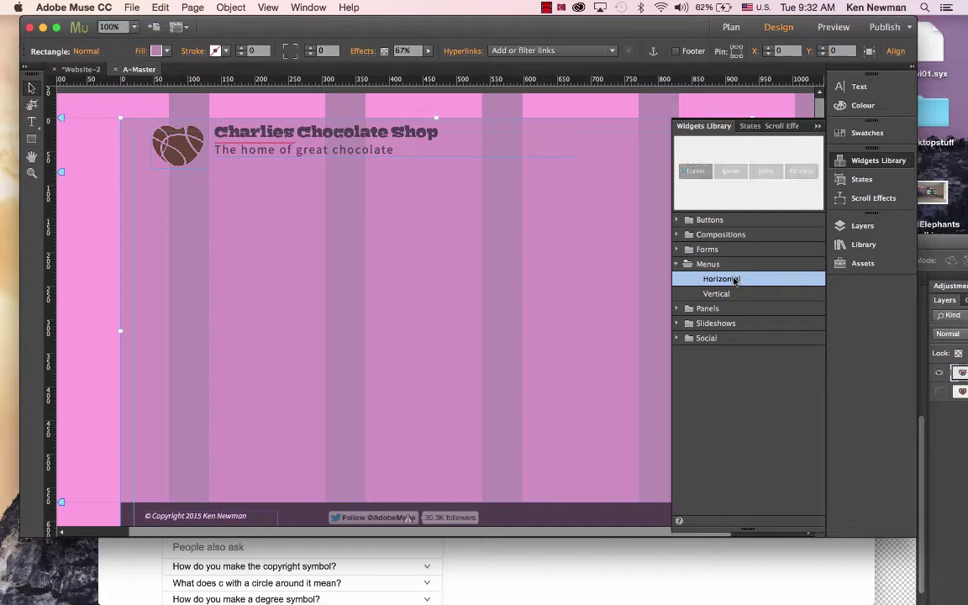
key("Down")
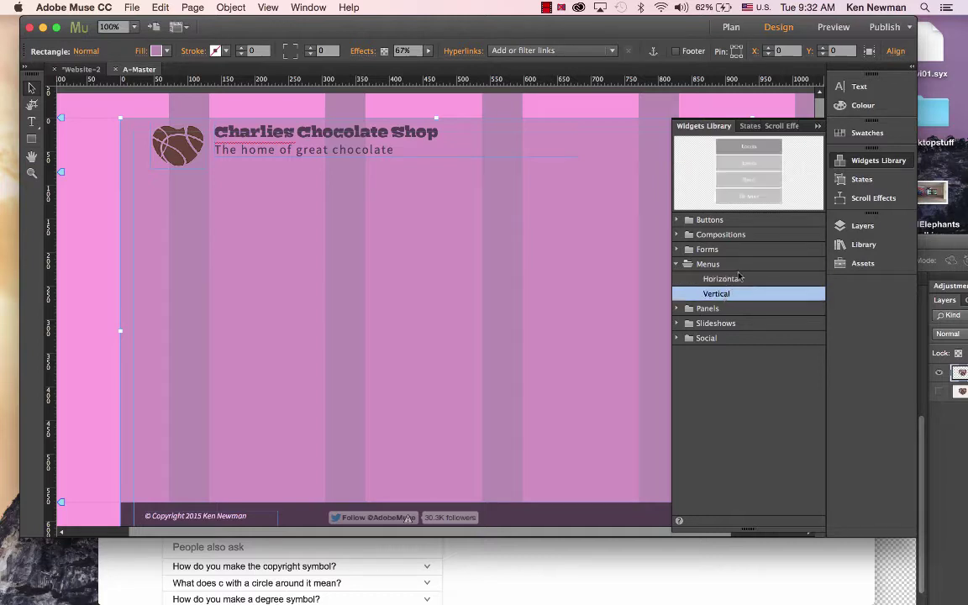
left_click(737, 278)
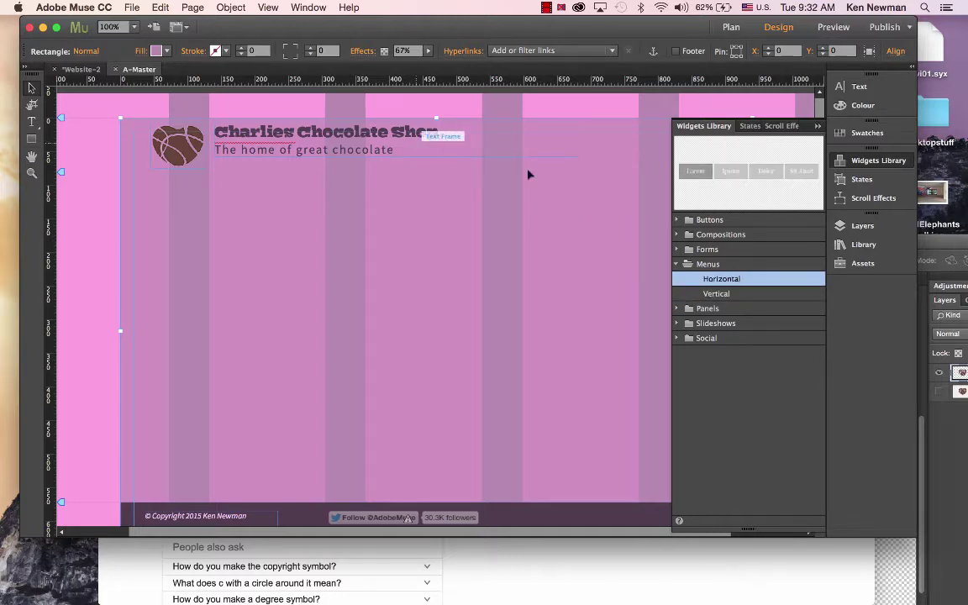
left_click_drag(733, 283, 447, 156)
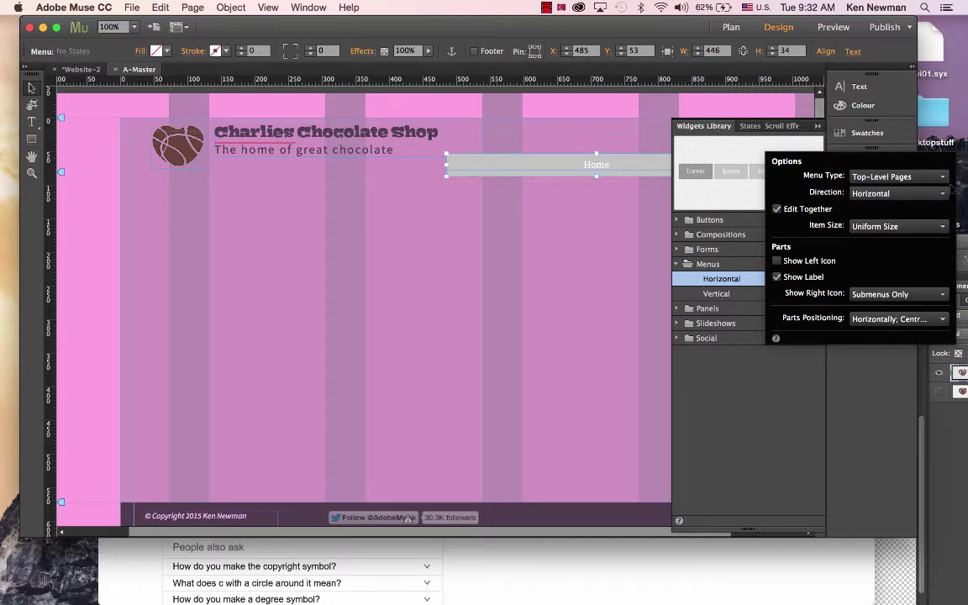
left_click(817, 125)
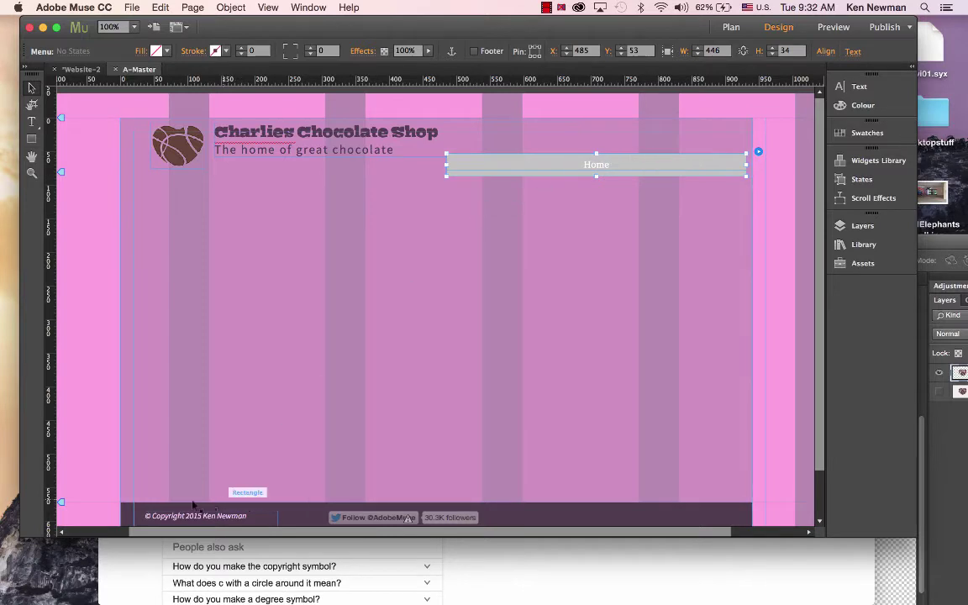
In Plan view, add pages About, Our Chocs and Contact after Home.
left_click(86, 69)
mouse_move(190, 136)
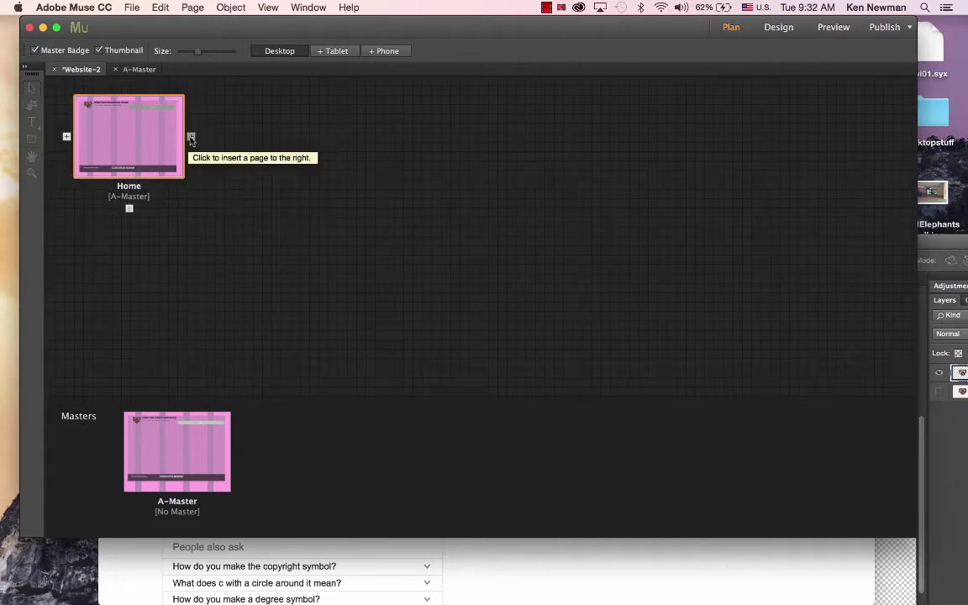
left_click(191, 137)
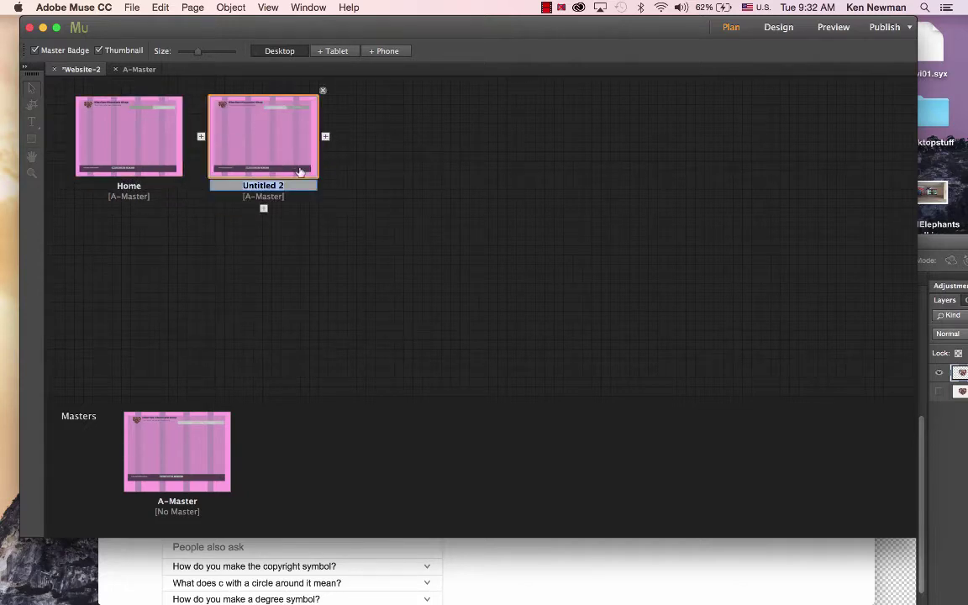
type("About")
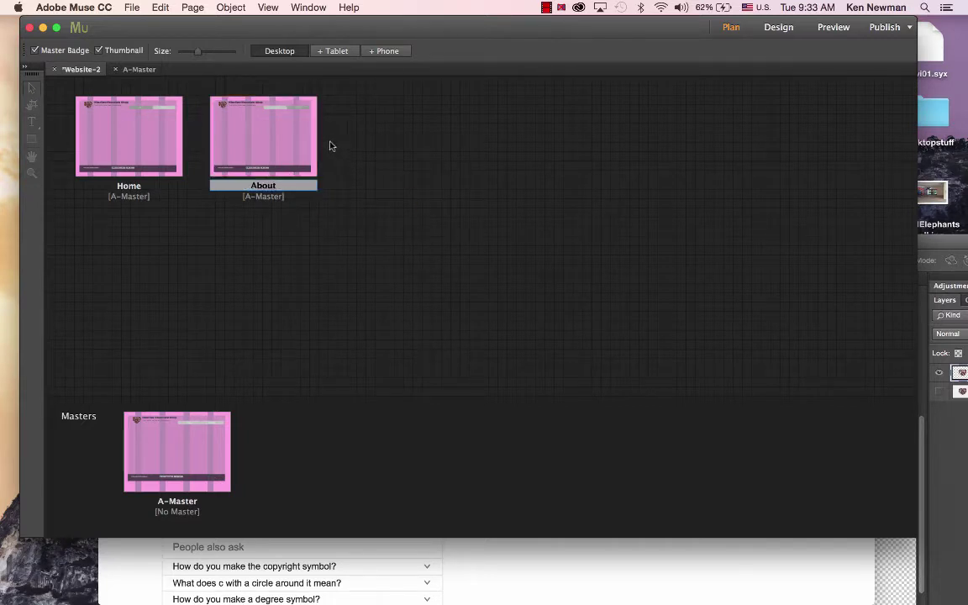
left_click(325, 136)
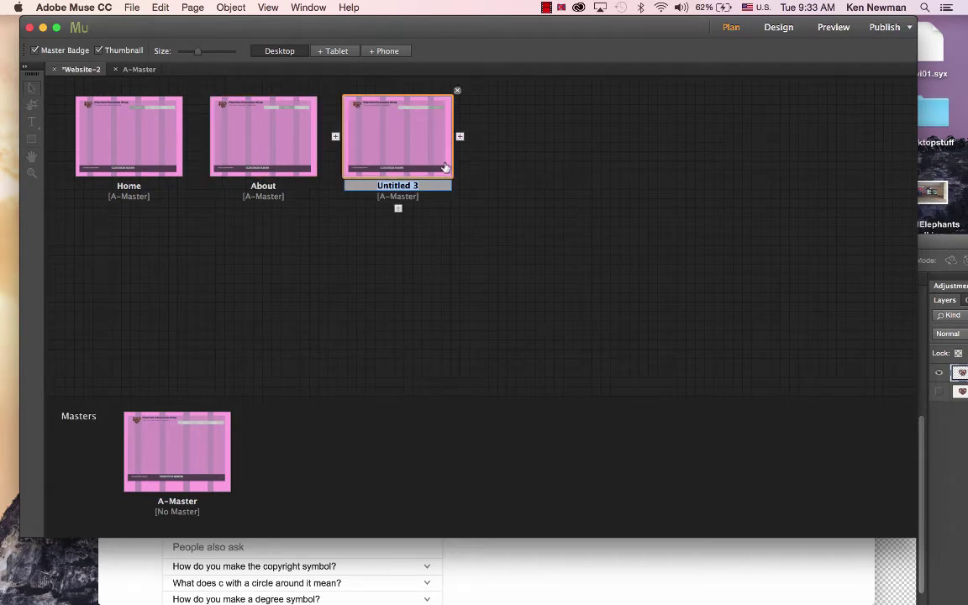
type("O")
type("ur Choc")
type("olates")
key("BackSpace")
key("BackSpace")
key("BackSpace")
key("BackSpace")
key("BackSpace")
key("BackSpace")
type("s")
mouse_move(460, 137)
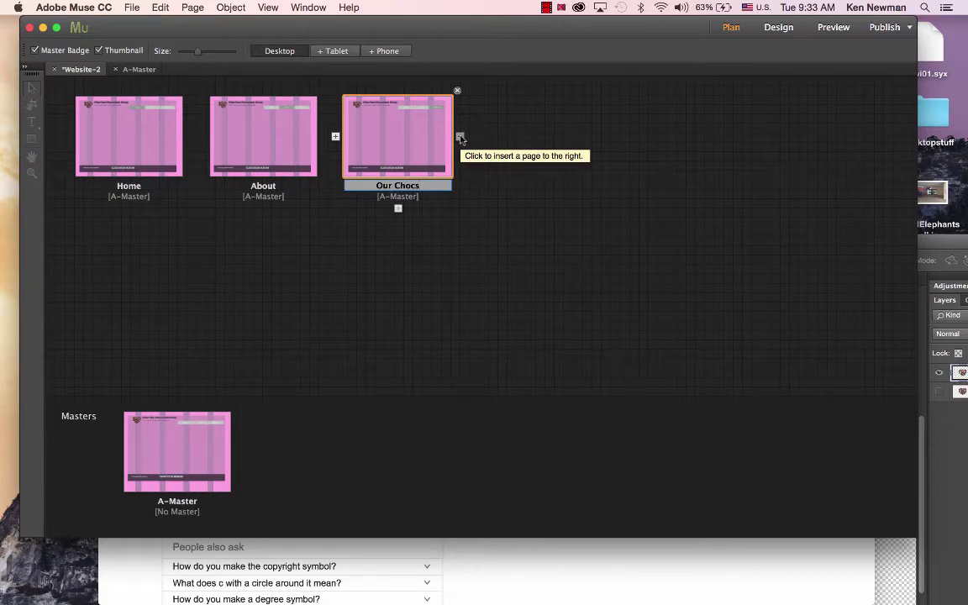
left_click(460, 137)
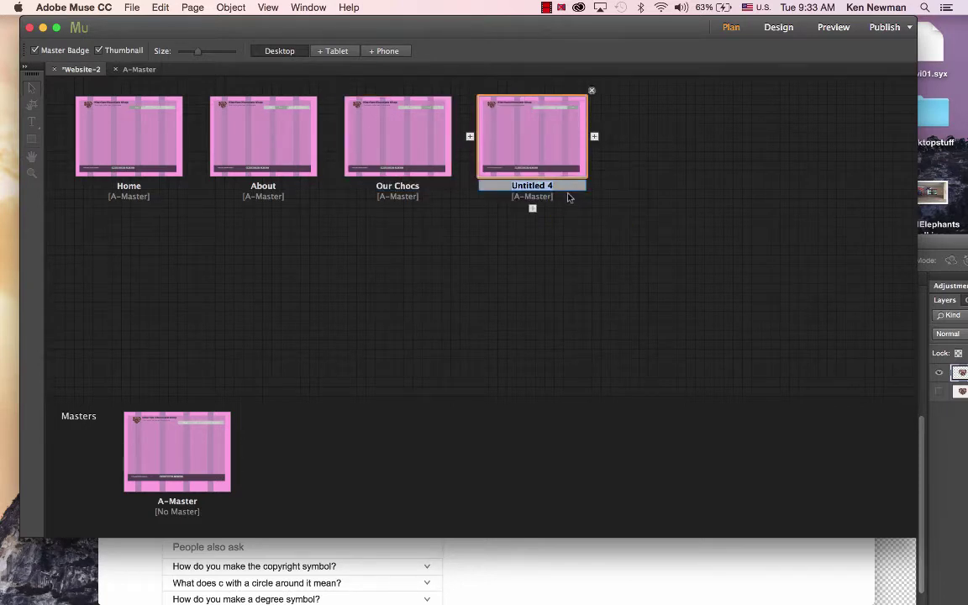
type("Desig")
type("n")
key("BackSpace")
key("BackSpace")
key("BackSpace")
key("BackSpace")
key("BackSpace")
key("BackSpace")
type("Contact")
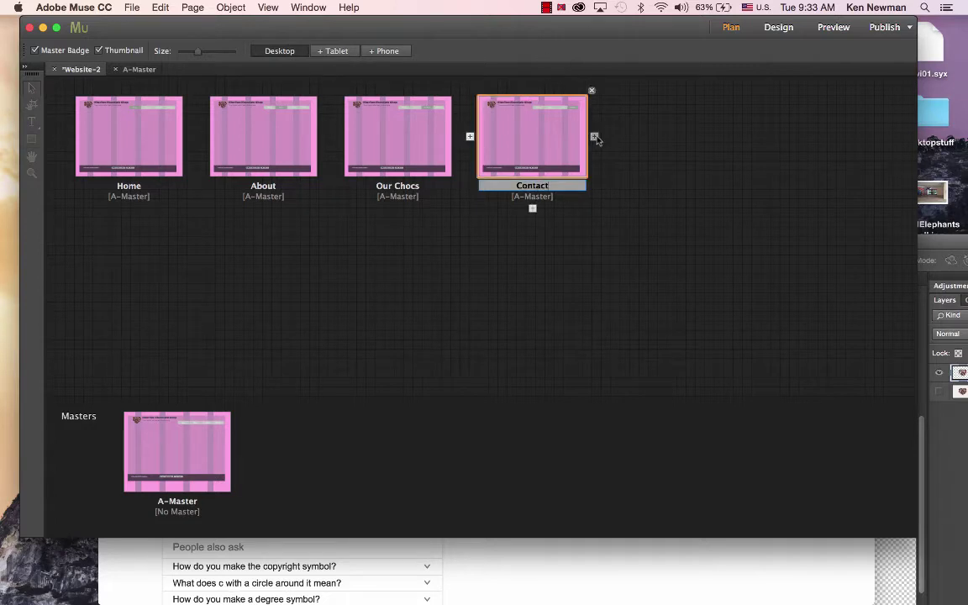
Add the pages Design and Code after Contact.
left_click(594, 136)
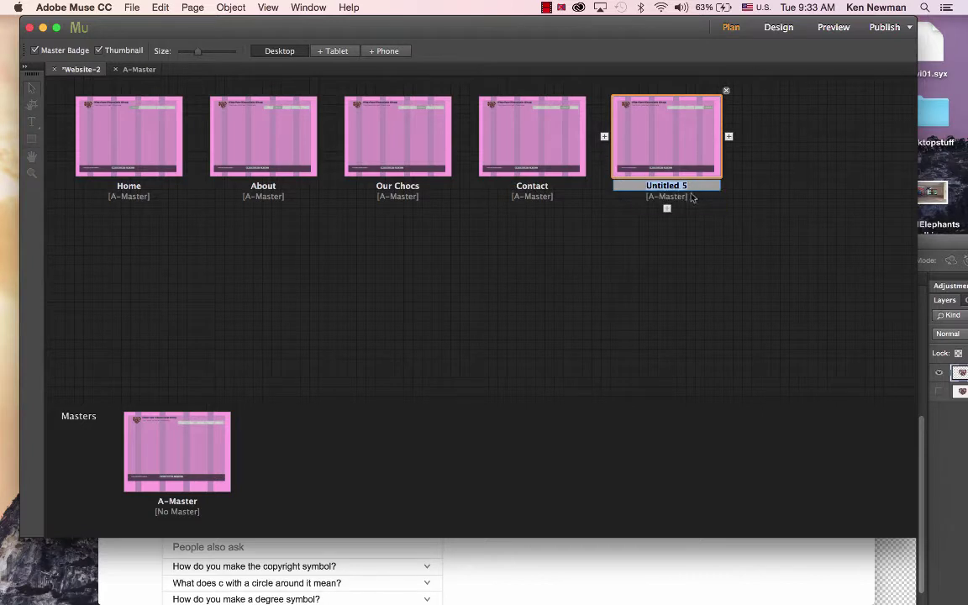
type("Design")
left_click(730, 137)
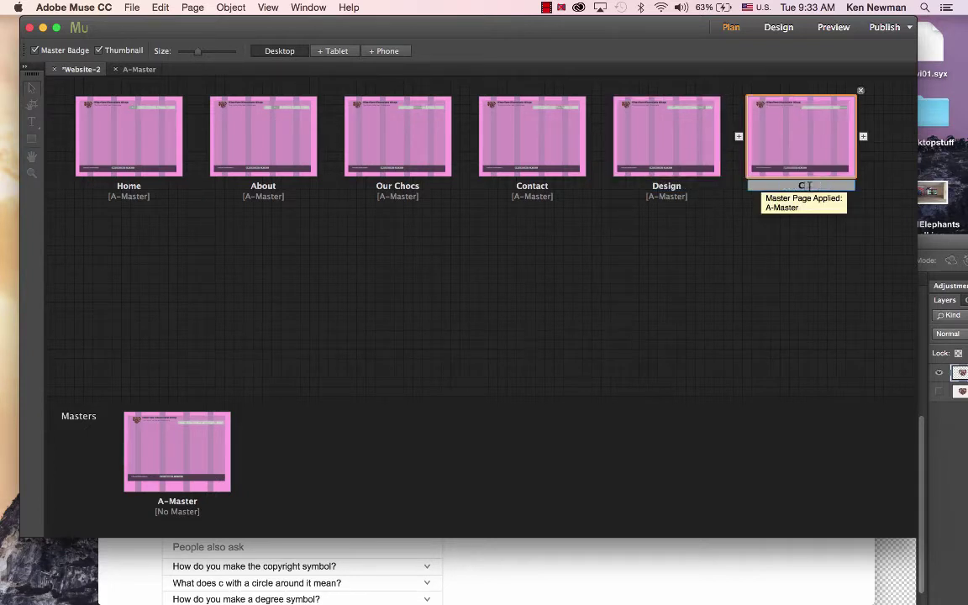
type("Code")
key("Return")
left_click(462, 333)
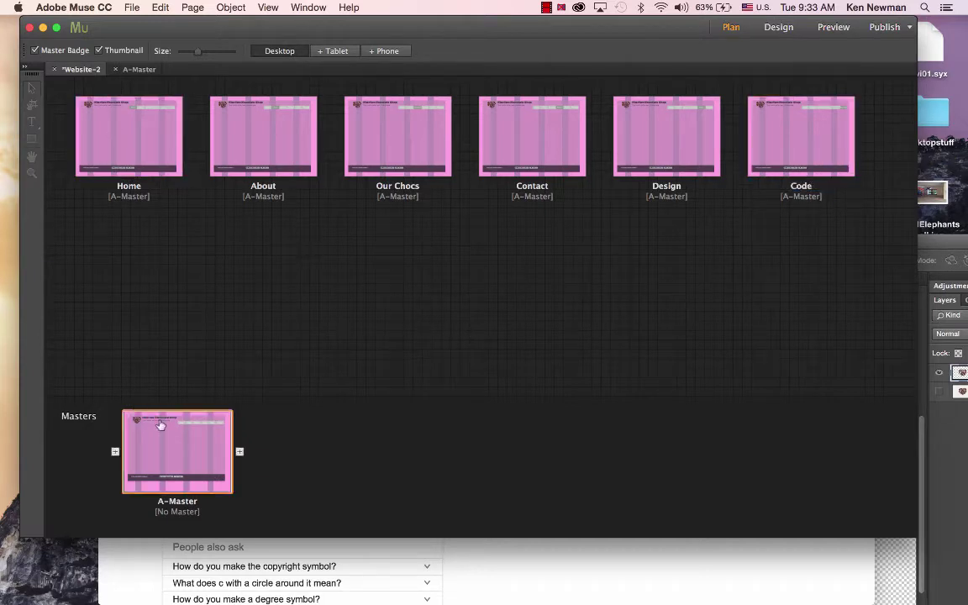
On A-Master, shift the six-page menu slightly up-left to Y 47 and select Home.
left_click(145, 73)
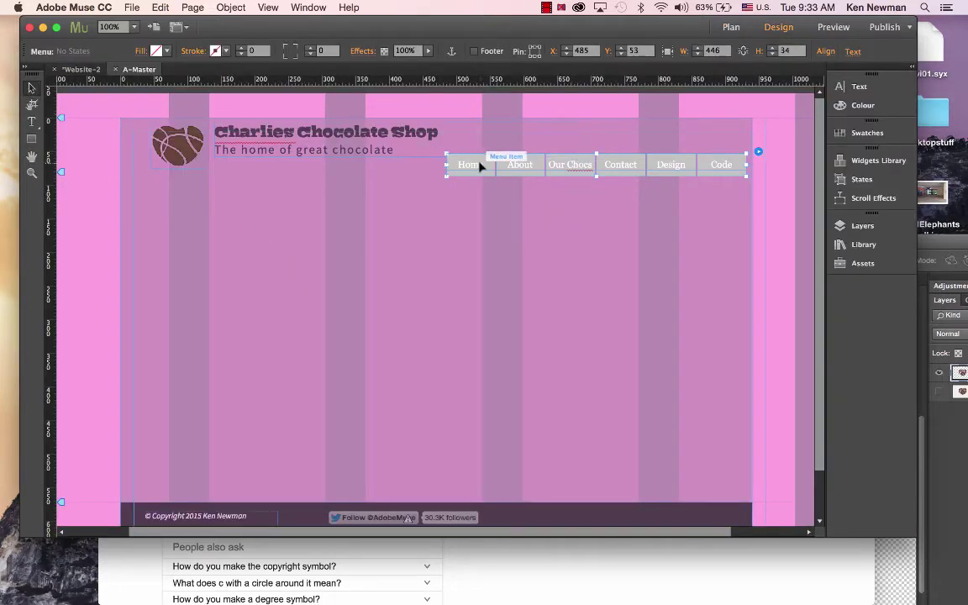
left_click_drag(537, 162, 517, 156)
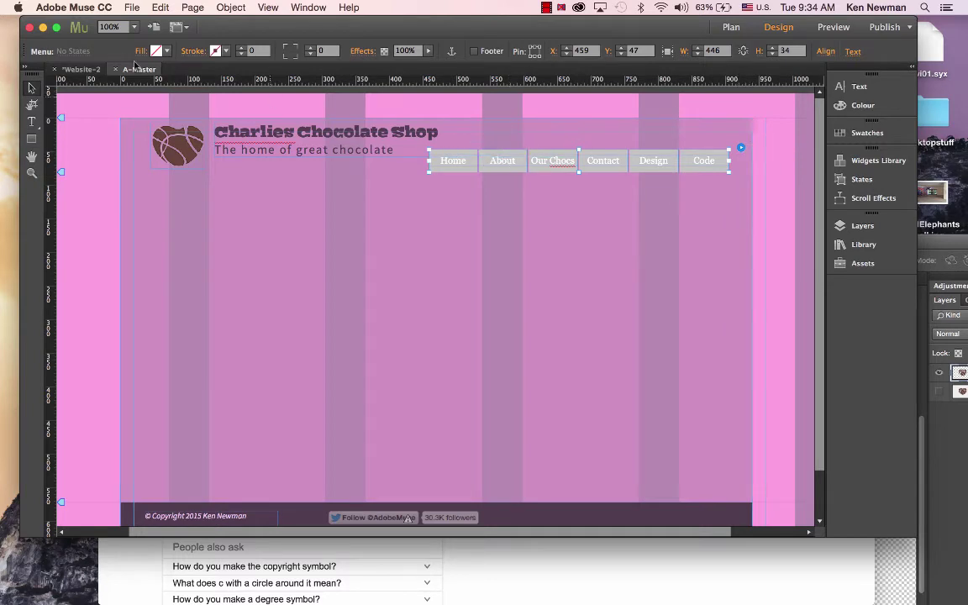
left_click(469, 155)
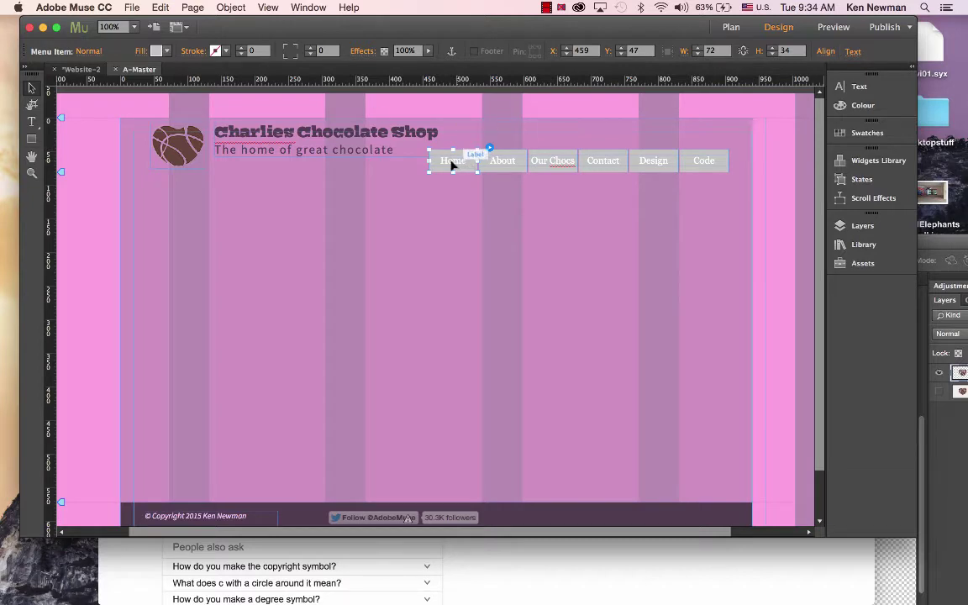
Set the menu items' fill to None and clear the Rollover and Active state backgrounds.
left_click(168, 51)
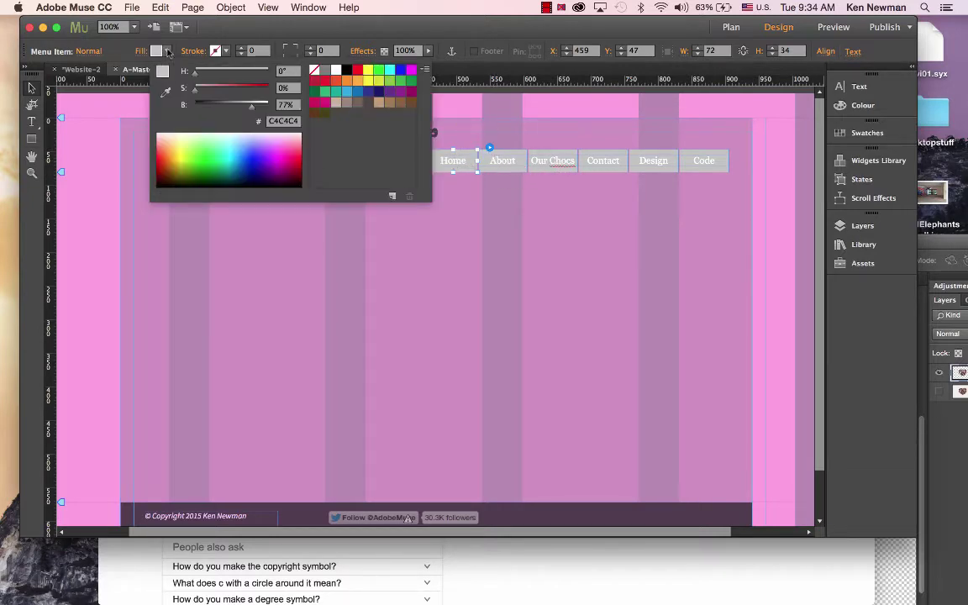
left_click(315, 70)
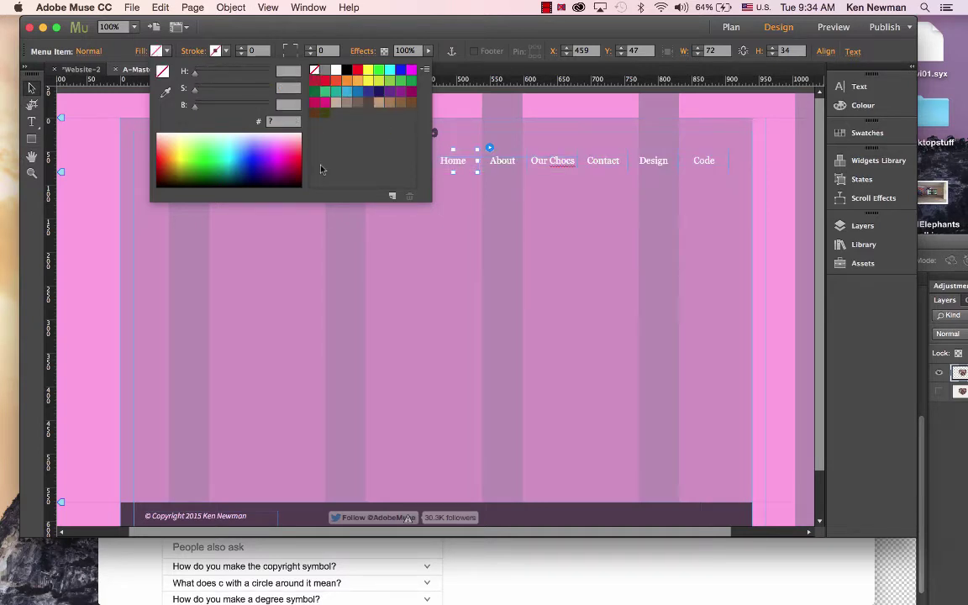
left_click(89, 52)
left_click(89, 52)
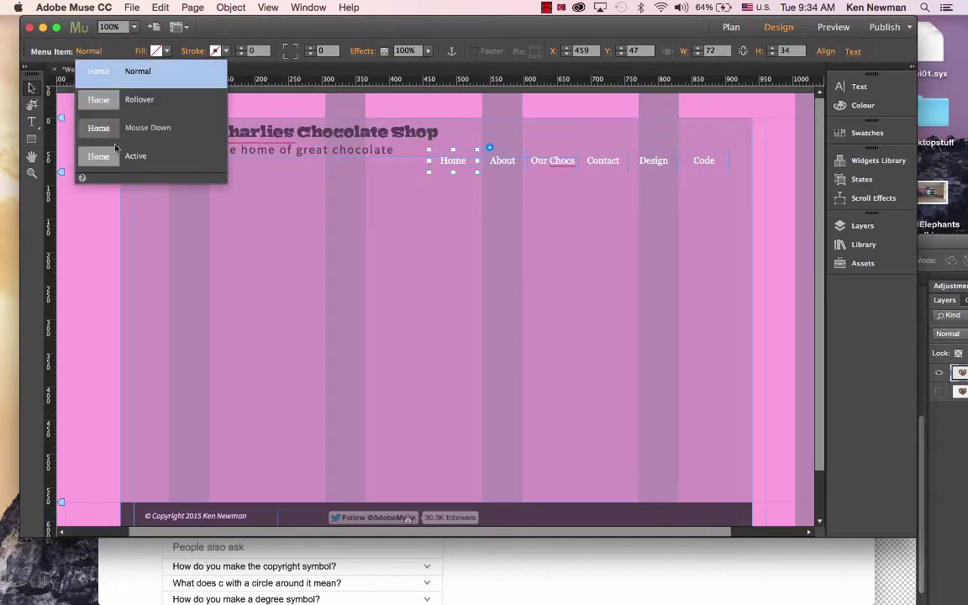
left_click(141, 101)
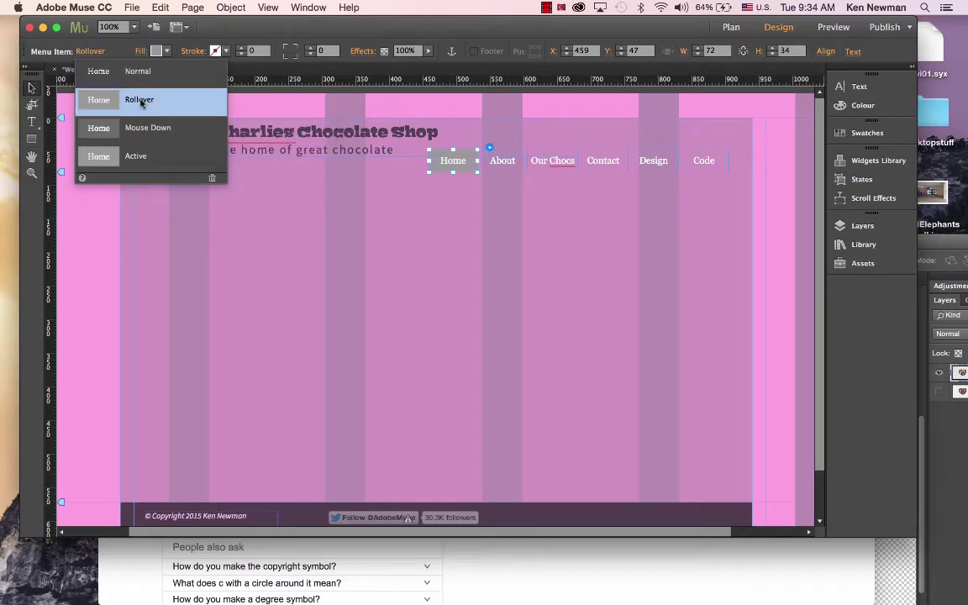
left_click(212, 179)
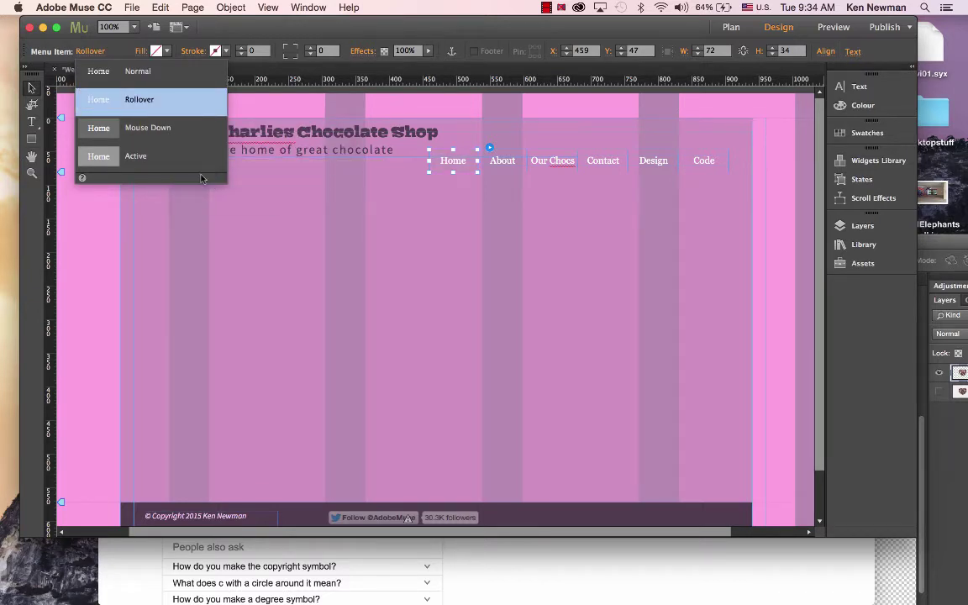
left_click(135, 161)
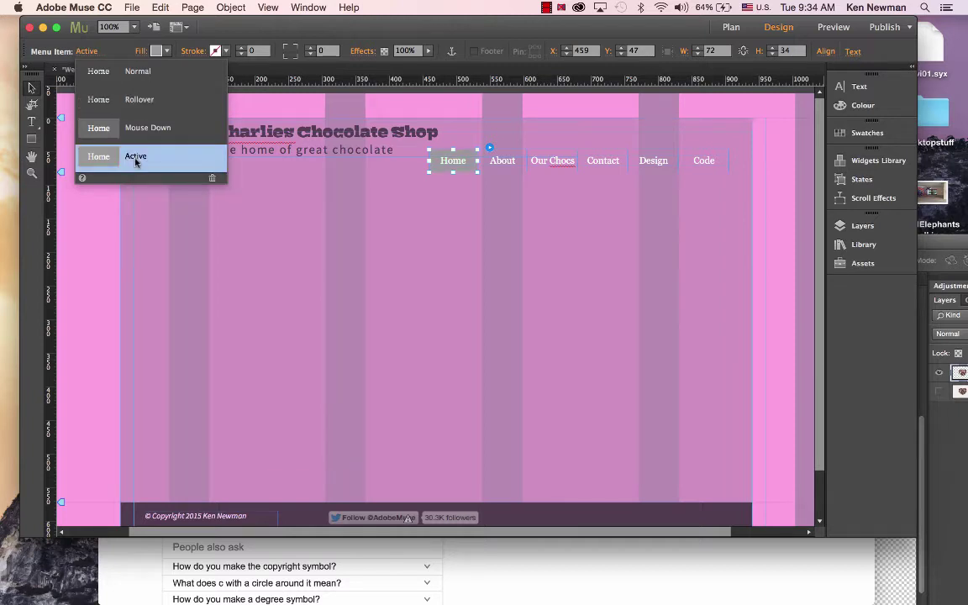
left_click(213, 179)
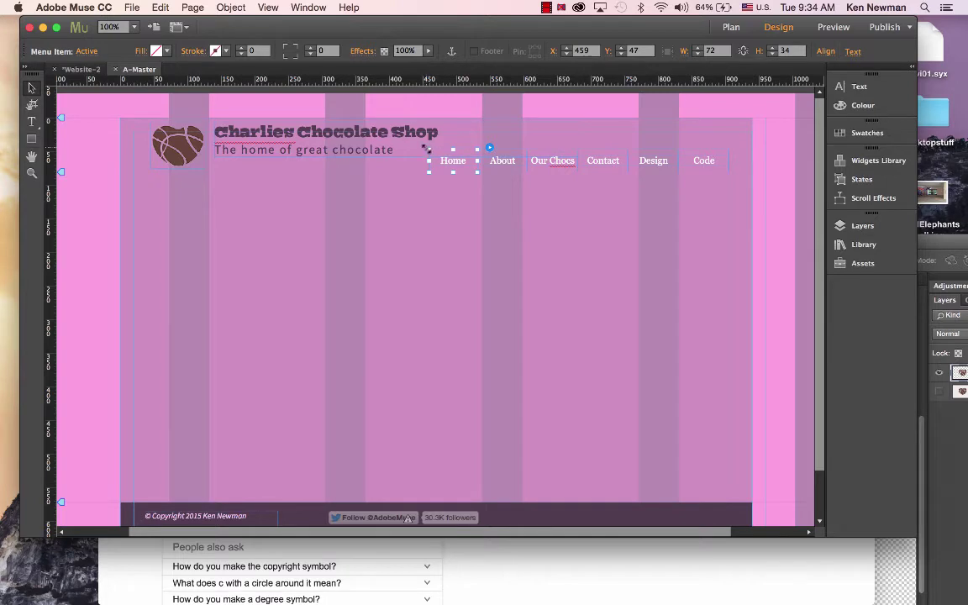
Set the navigation menu labels' font to Bigfish.
left_click(461, 166)
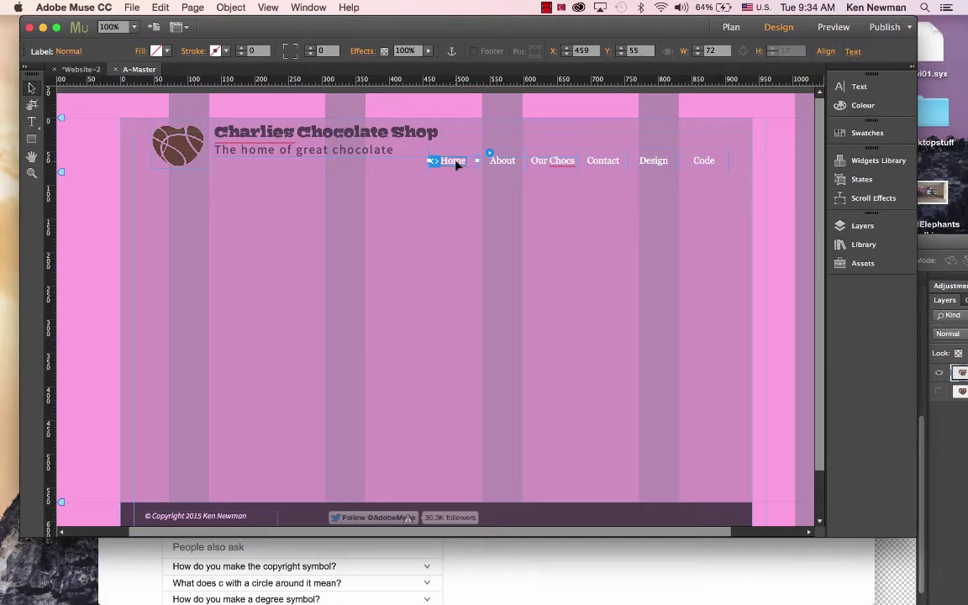
double_click(454, 165)
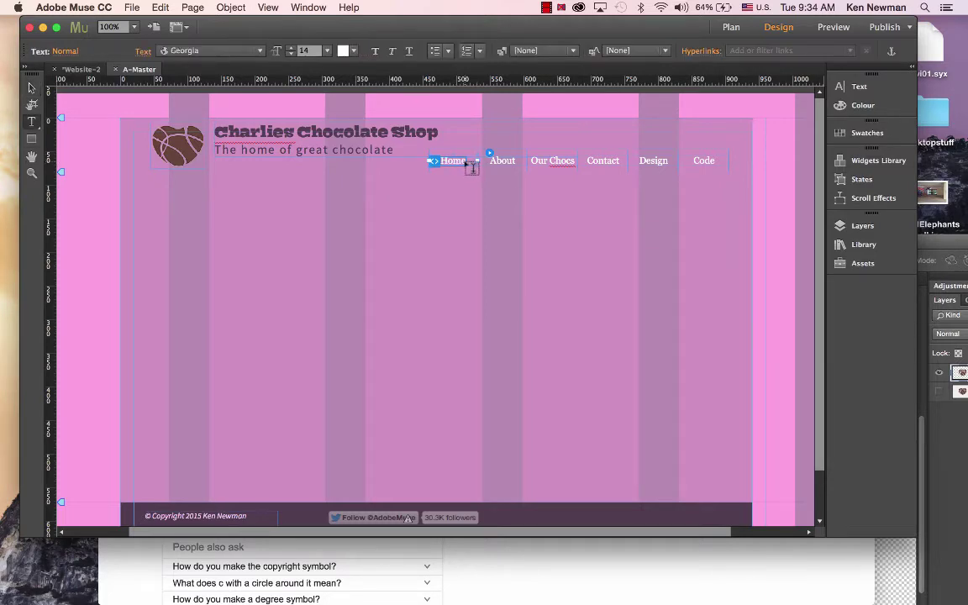
left_click(441, 161)
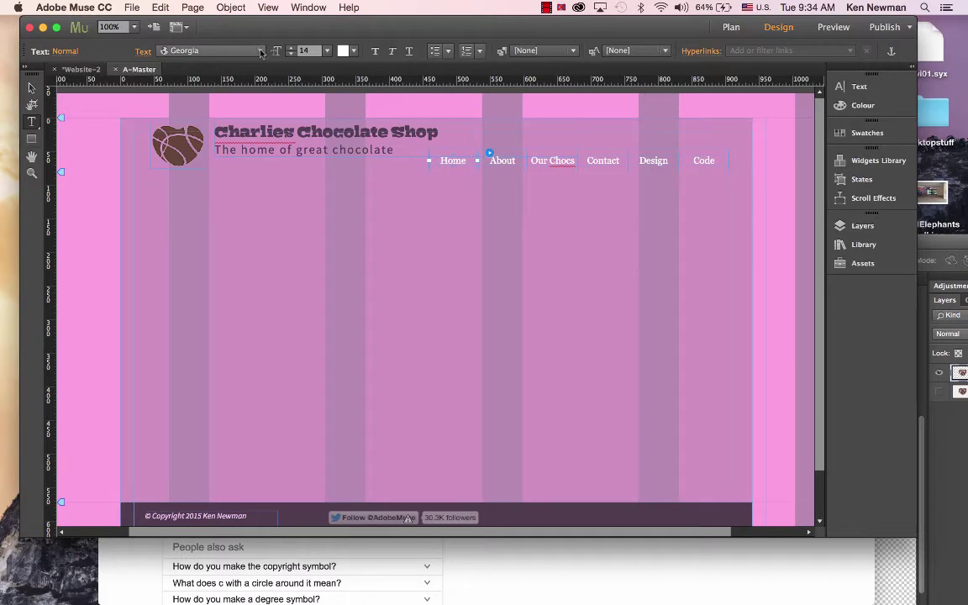
left_click(261, 52)
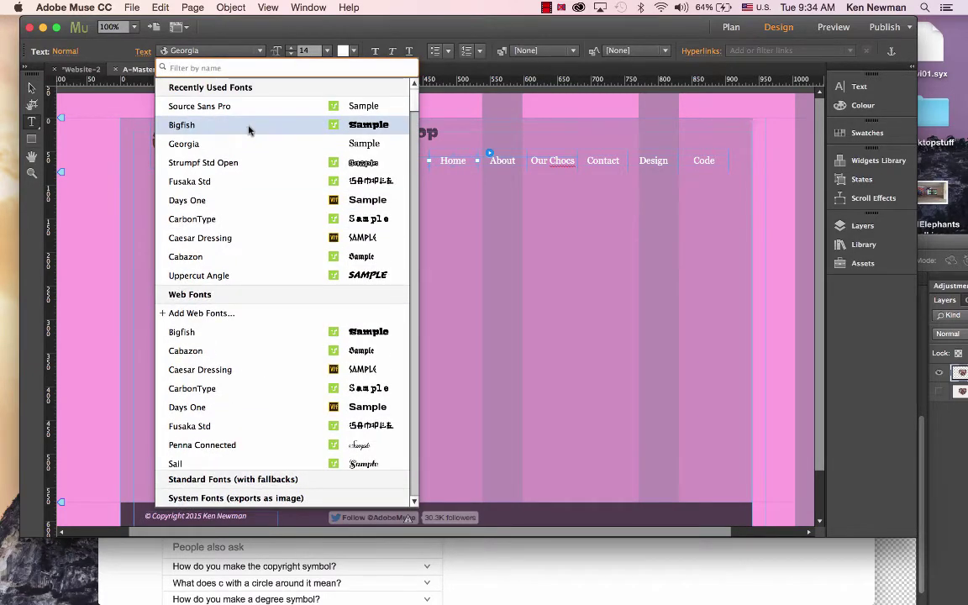
left_click(246, 126)
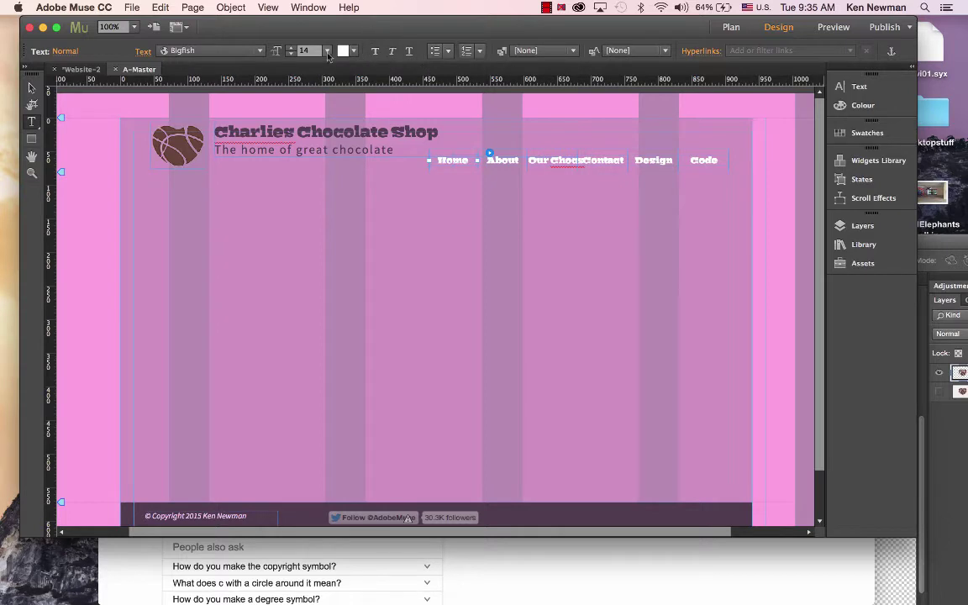
left_click(441, 171)
Widen the menu items to 100 px each, stretching the menu left to X 294.
left_click(30, 87)
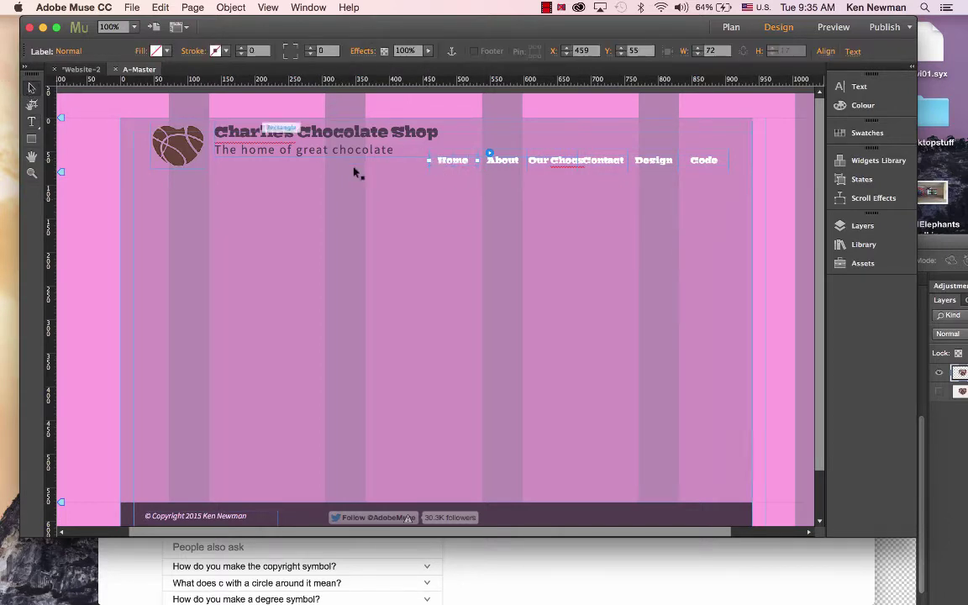
left_click_drag(429, 160, 317, 159)
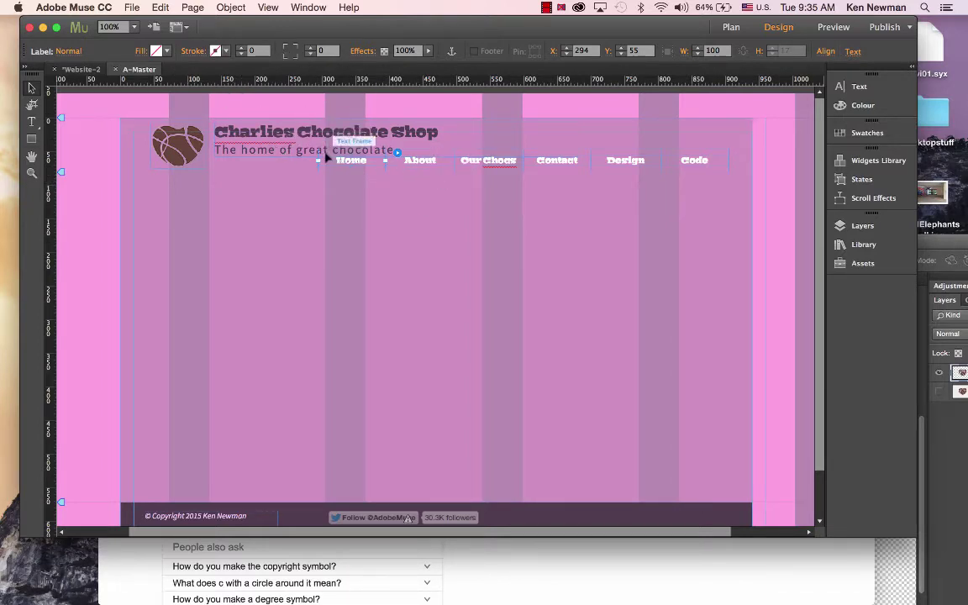
double_click(348, 164)
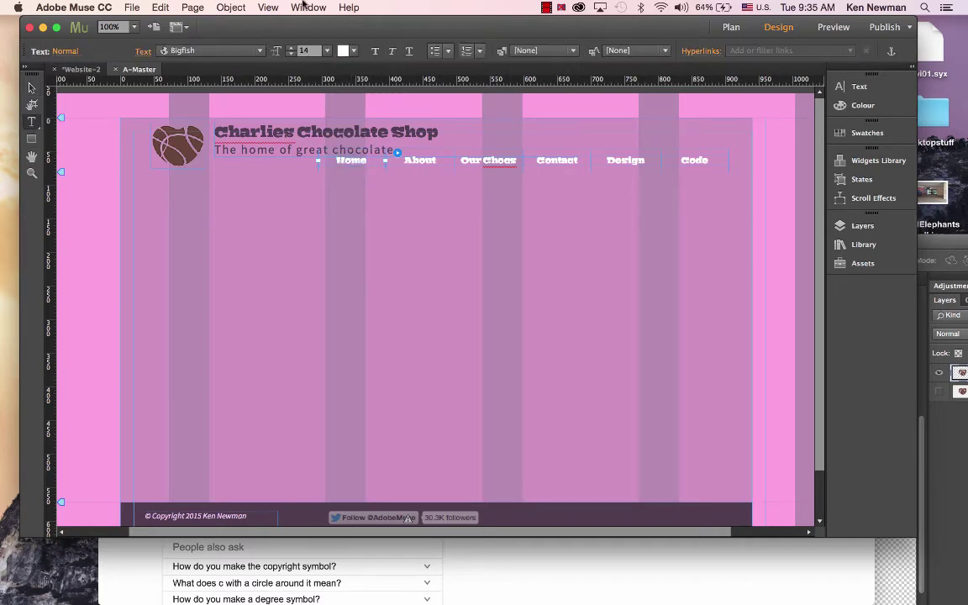
Raise the menu labels' Tracking from 0 to 2 in the Text panel.
left_click(301, 7)
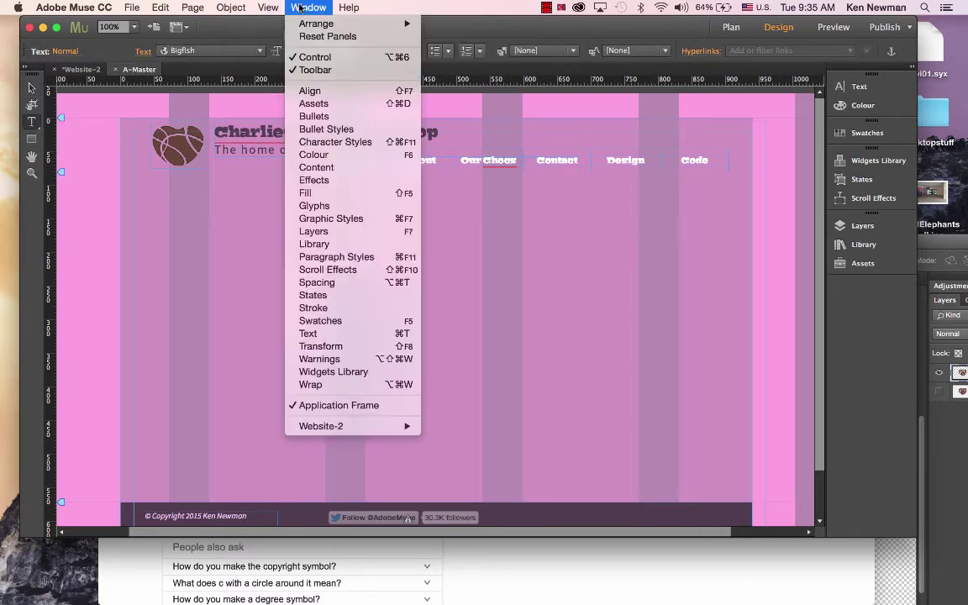
left_click(336, 335)
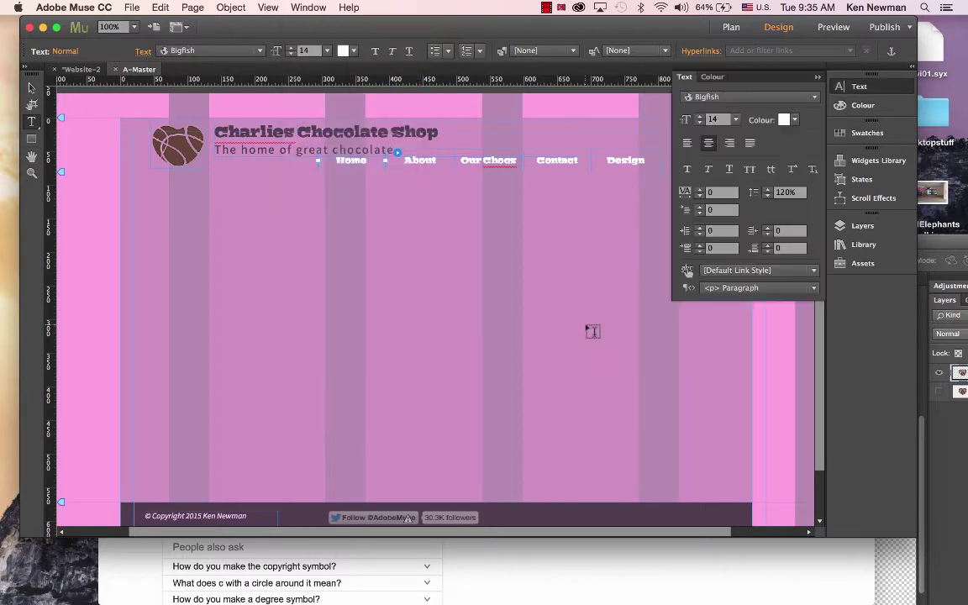
left_click(700, 190)
left_click(700, 190)
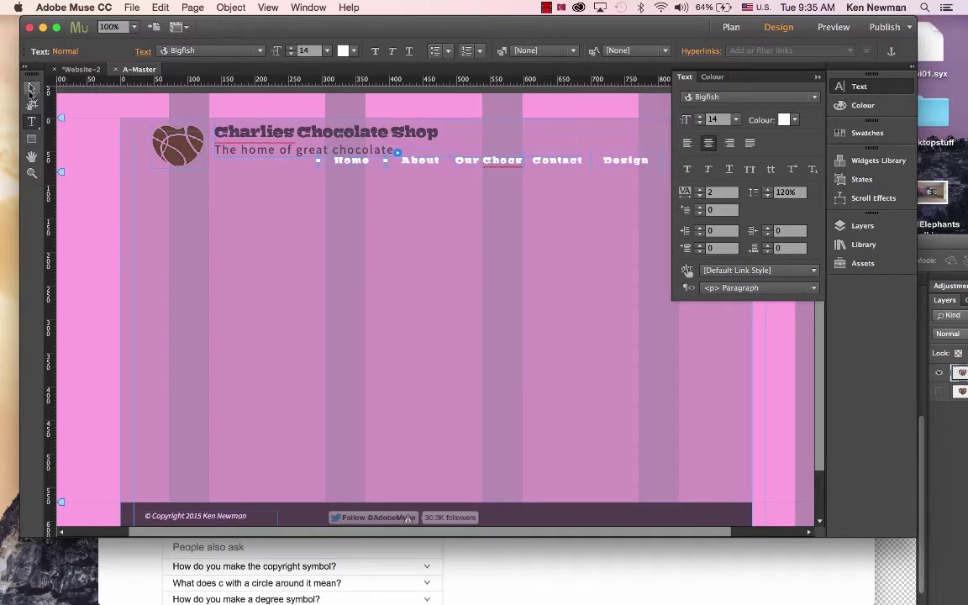
left_click(31, 88)
left_click(463, 164)
left_click(447, 195)
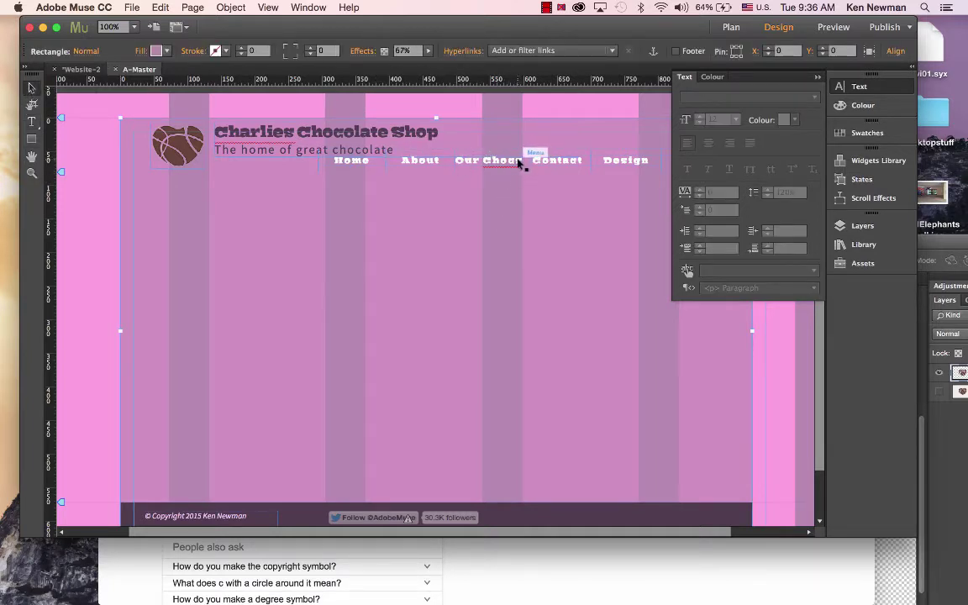
Drag the menu up and right to X 411, Y 33, level with the tagline.
left_click_drag(519, 163, 400, 168)
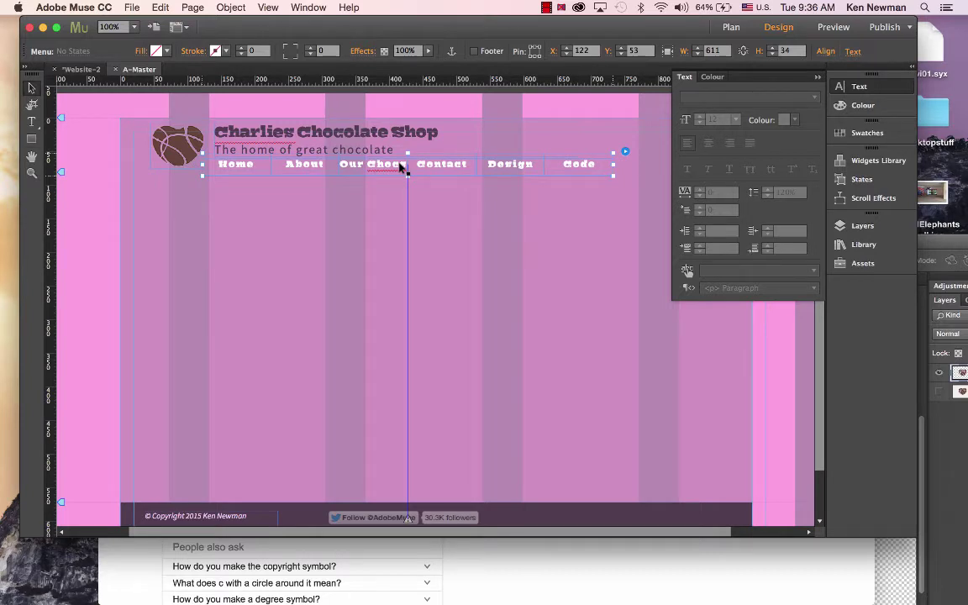
left_click_drag(400, 168, 595, 153)
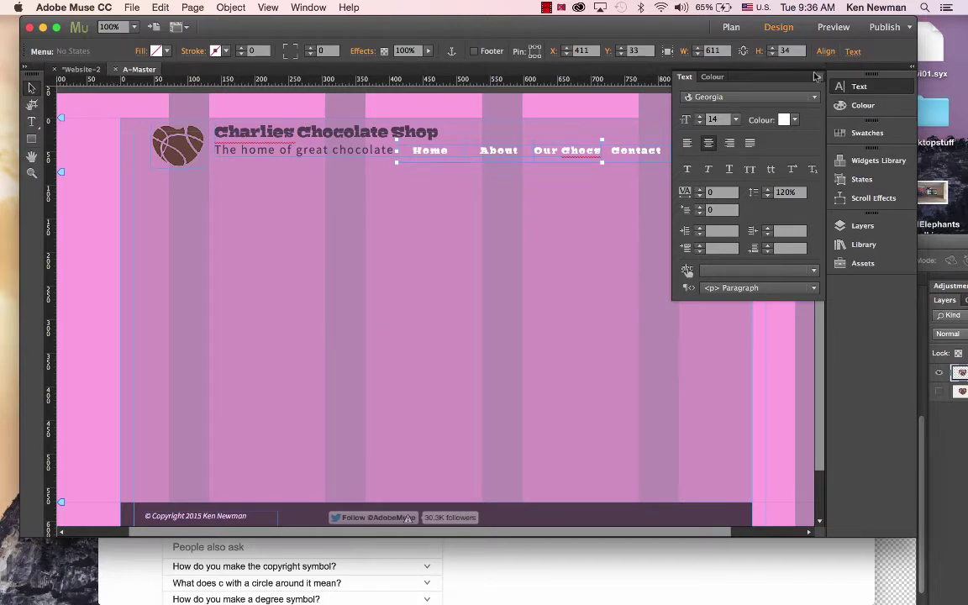
Change the menu label text colour to pale pink #FFE8E8, tinting White to 9% saturation.
left_click(568, 152)
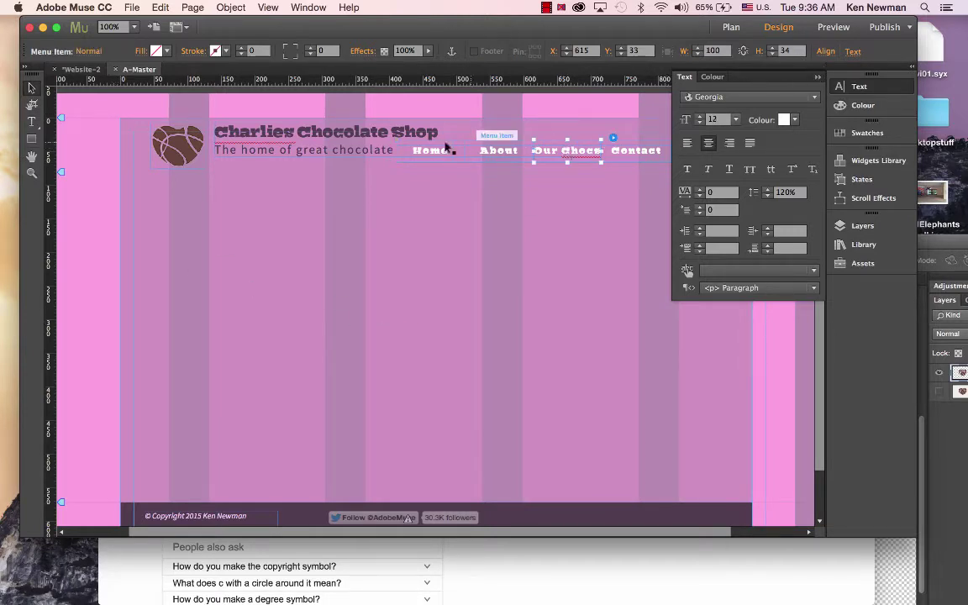
left_click(441, 153)
left_click(437, 152)
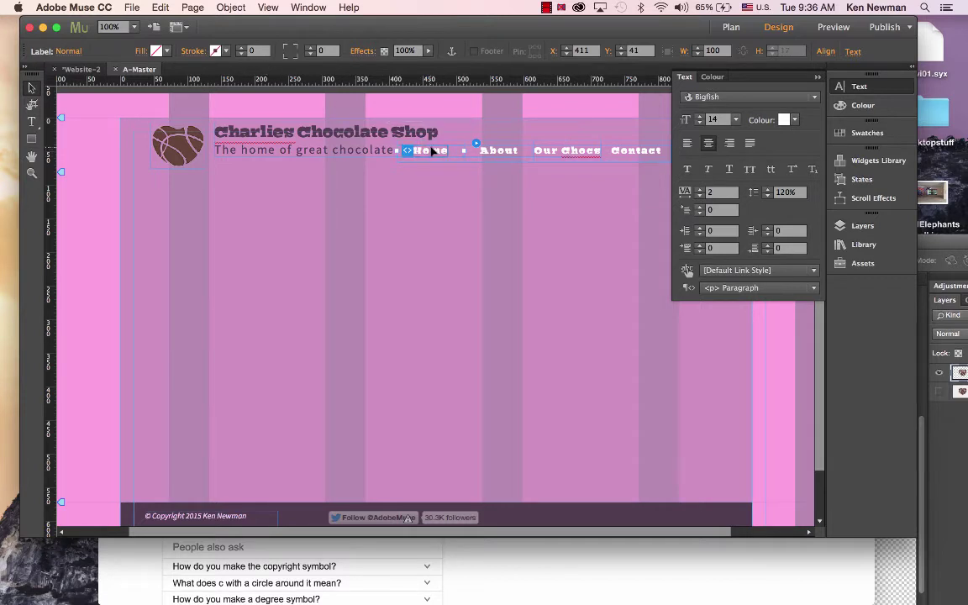
double_click(433, 151)
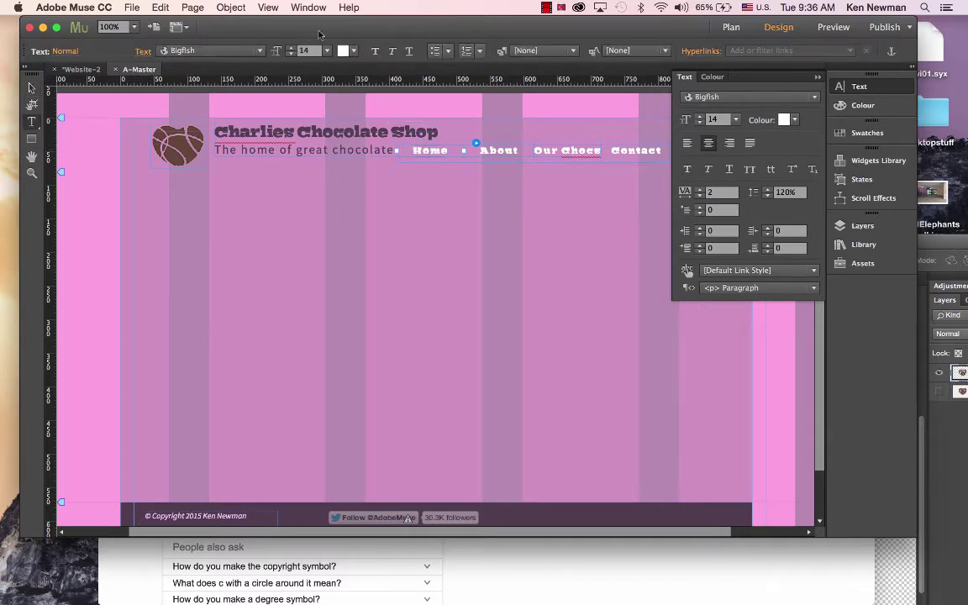
left_click(354, 51)
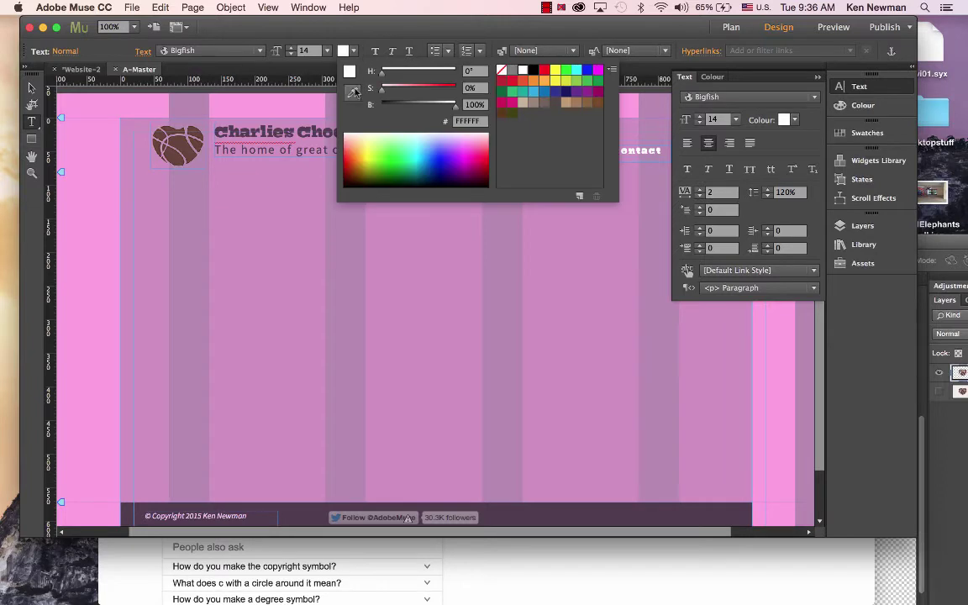
left_click(354, 91)
left_click(183, 150)
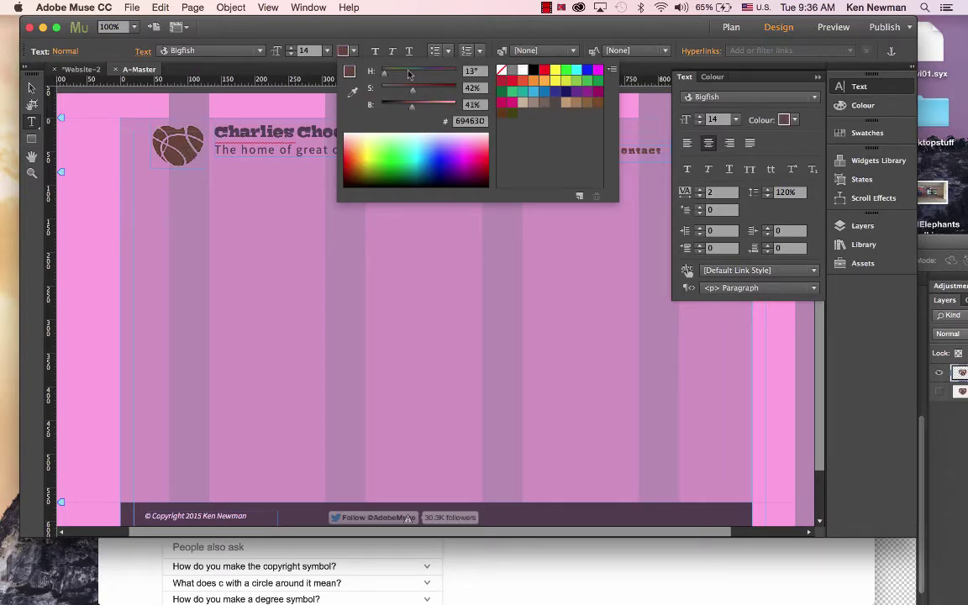
mouse_move(410, 110)
left_mouse_down()
mouse_move(455, 110)
mouse_move(403, 91)
left_mouse_up()
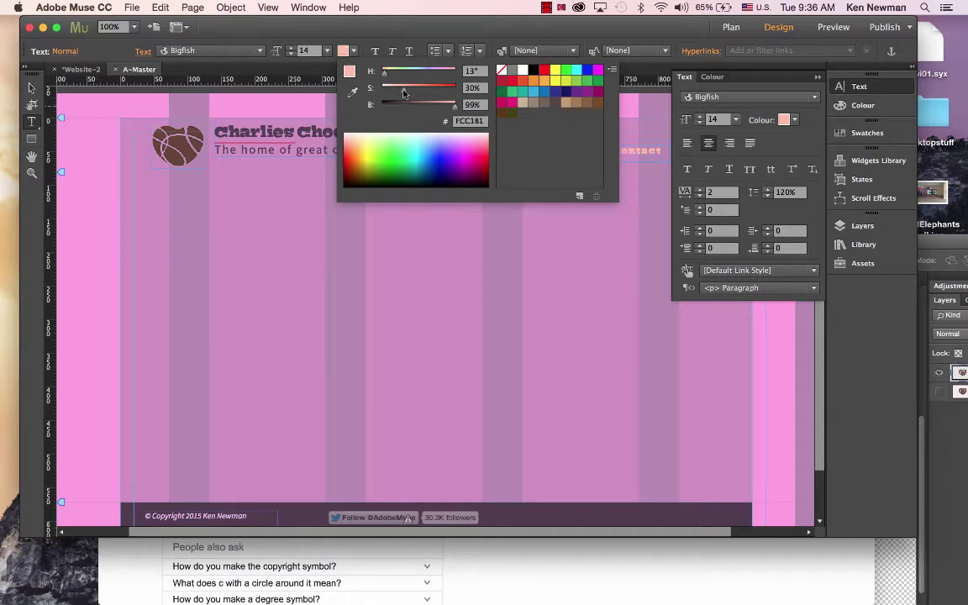
left_click(30, 88)
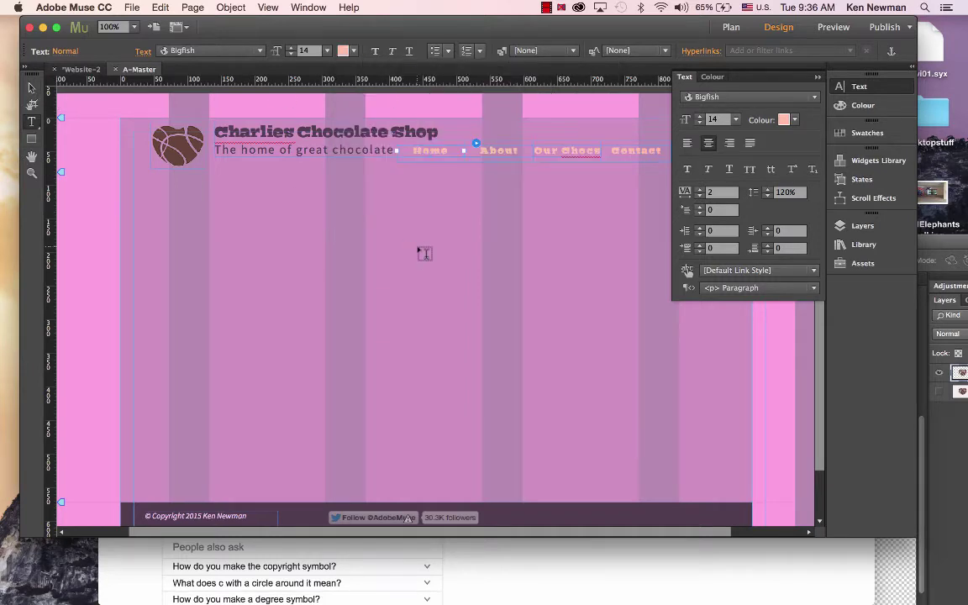
left_click(355, 52)
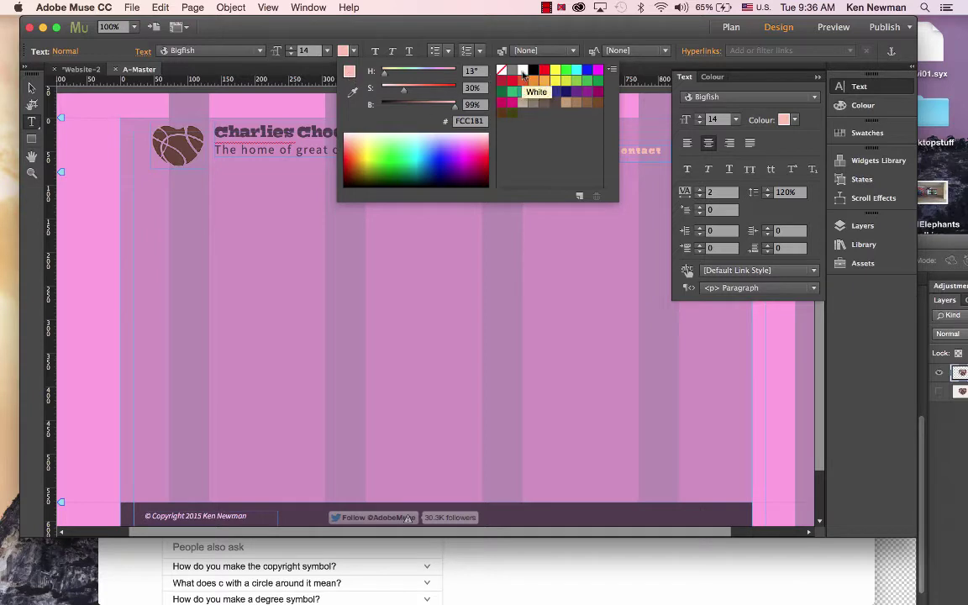
left_click(523, 71)
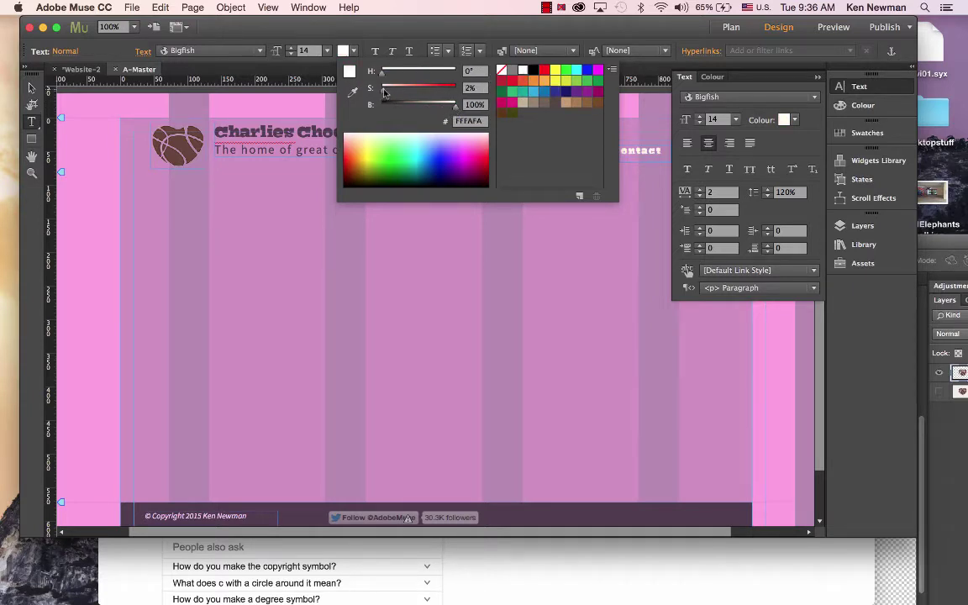
left_click_drag(384, 92, 389, 93)
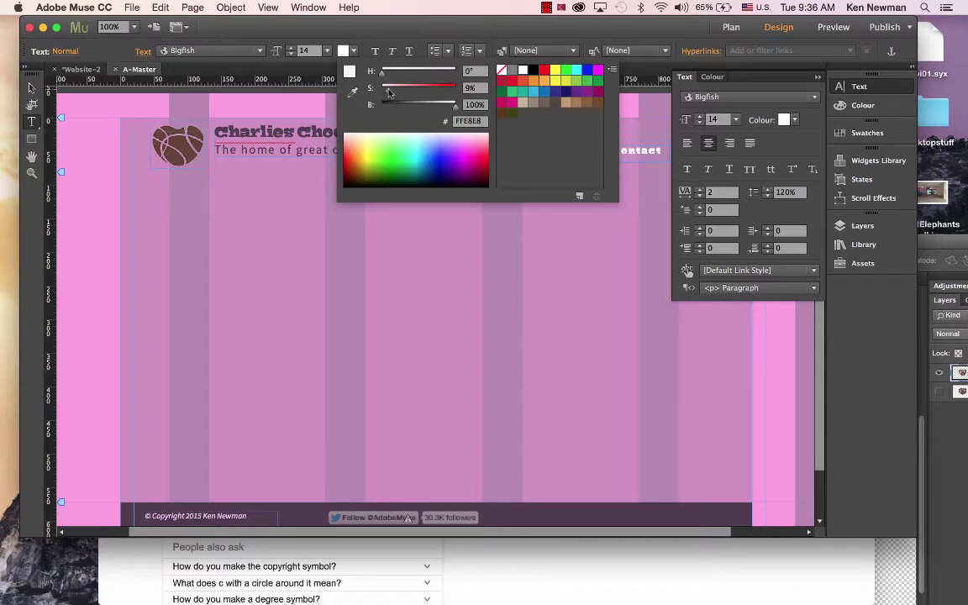
left_click(86, 95)
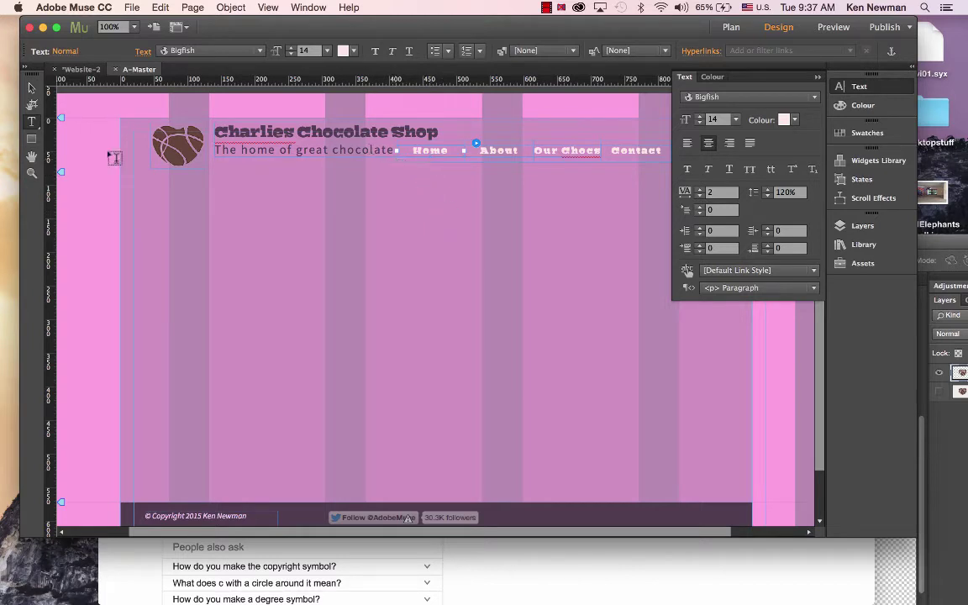
Close the Text panel and drag the full menu left onto its own row beneath the tagline.
left_click(32, 87)
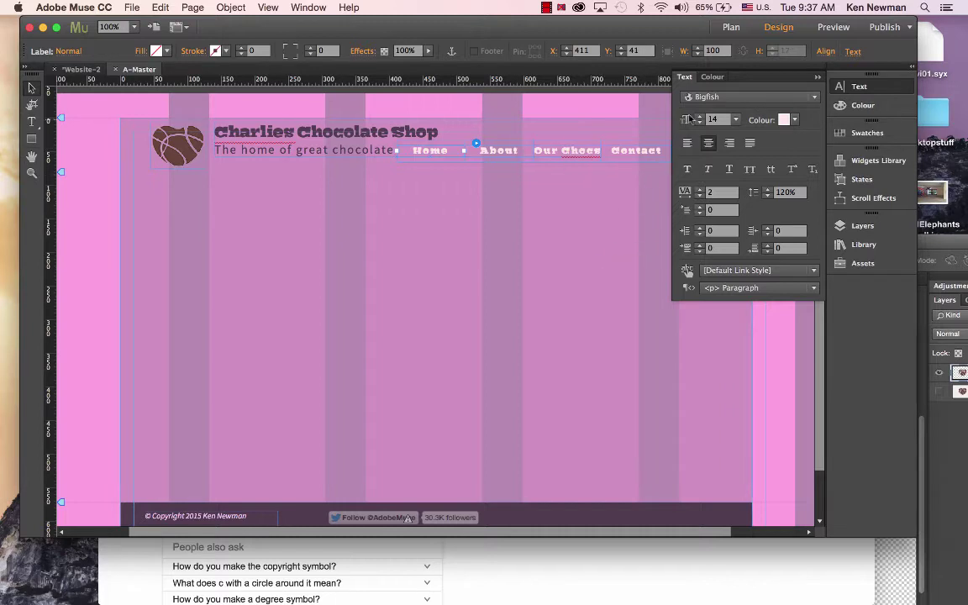
left_click(740, 73)
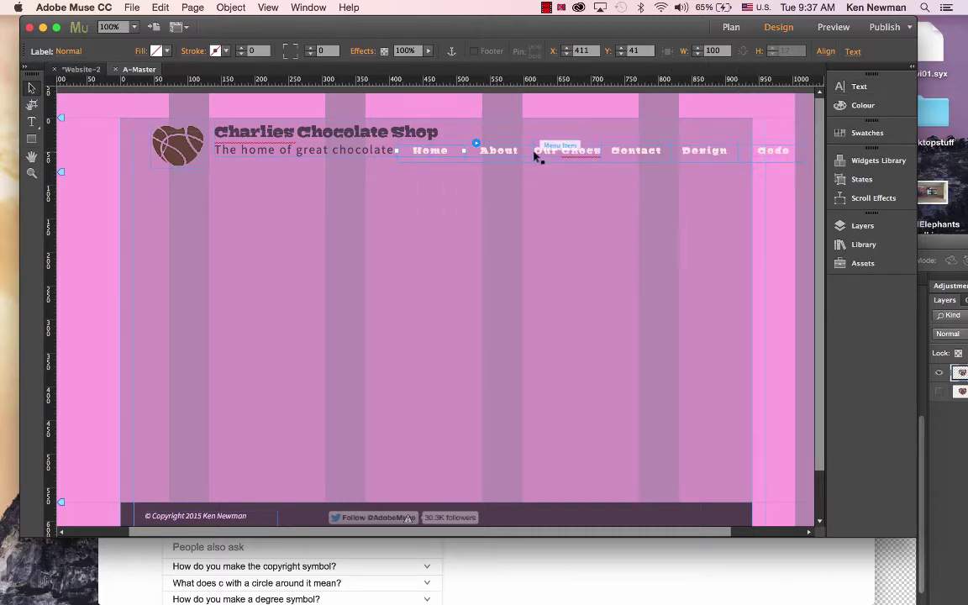
left_click(603, 170)
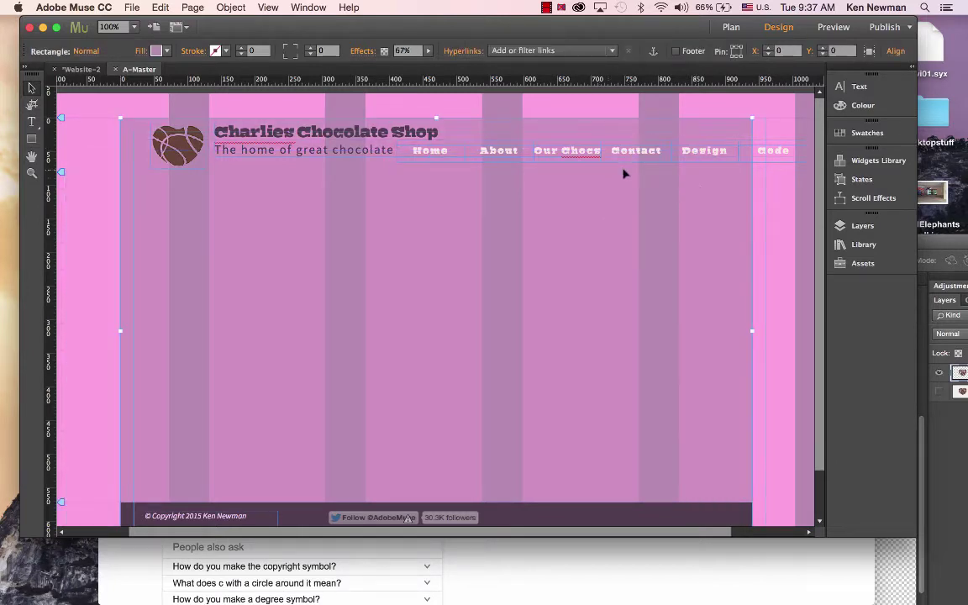
left_click(757, 149)
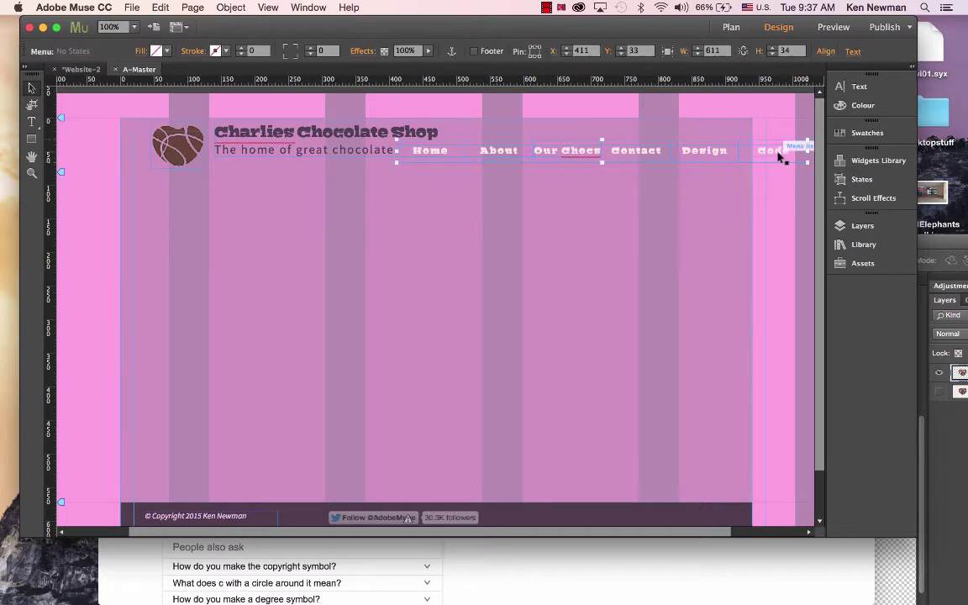
left_click_drag(753, 148, 558, 162)
Lower the header guide slightly and recolour the navigation labels #69463D brown sampled from the logo.
left_click(170, 195)
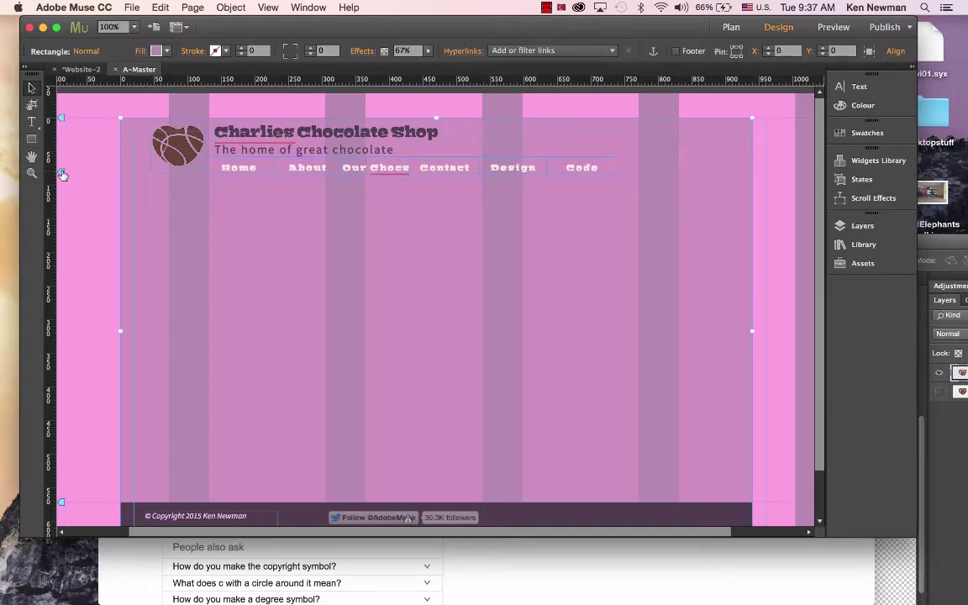
left_click_drag(61, 172, 60, 181)
left_click(252, 170)
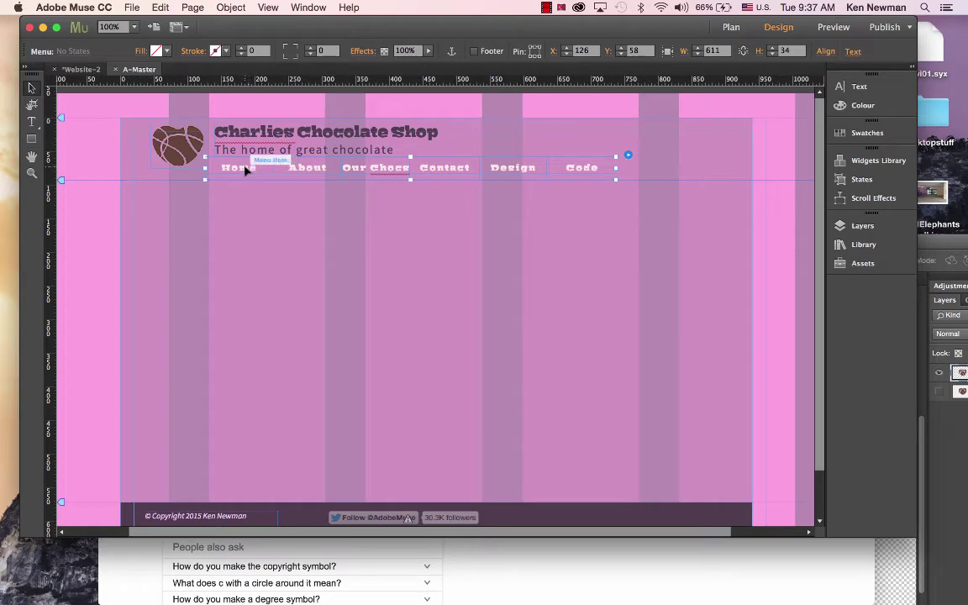
left_click(246, 170)
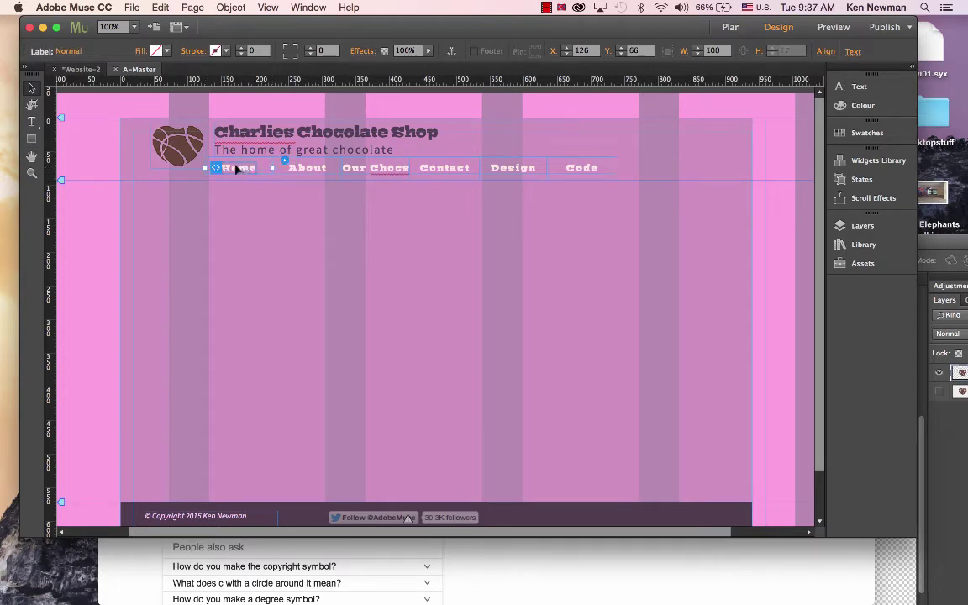
double_click(238, 169)
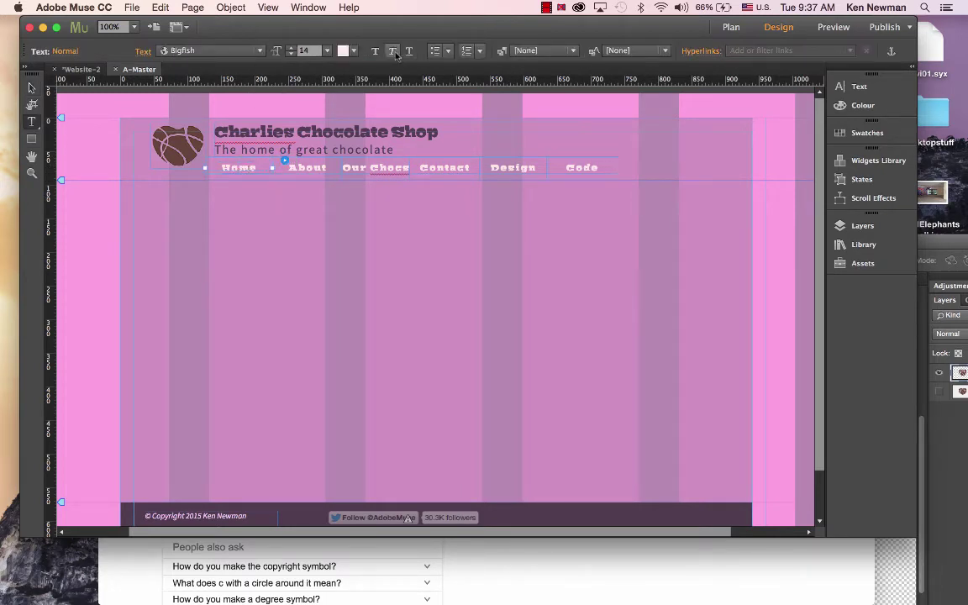
left_click(354, 51)
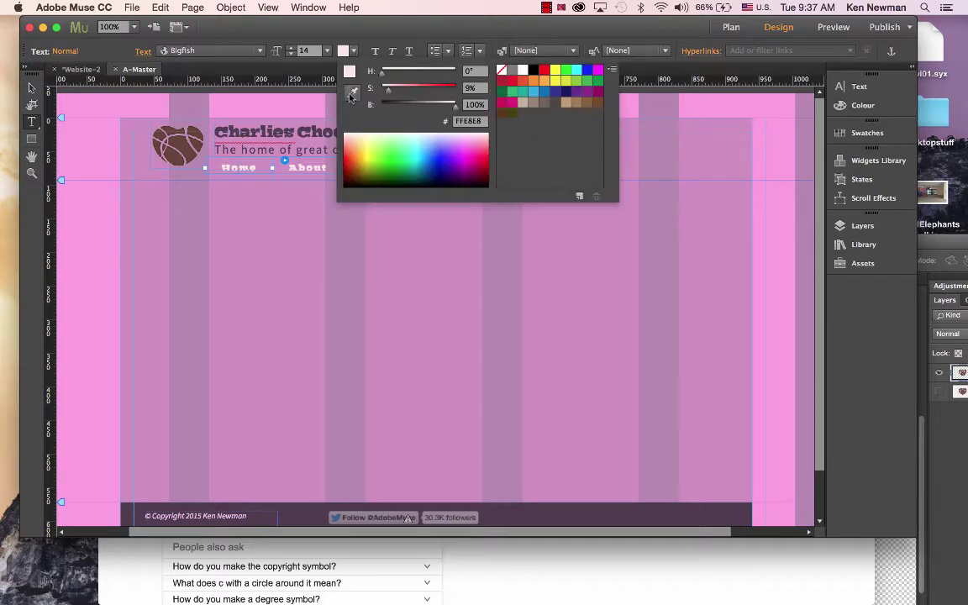
left_click(353, 91)
left_click(185, 150)
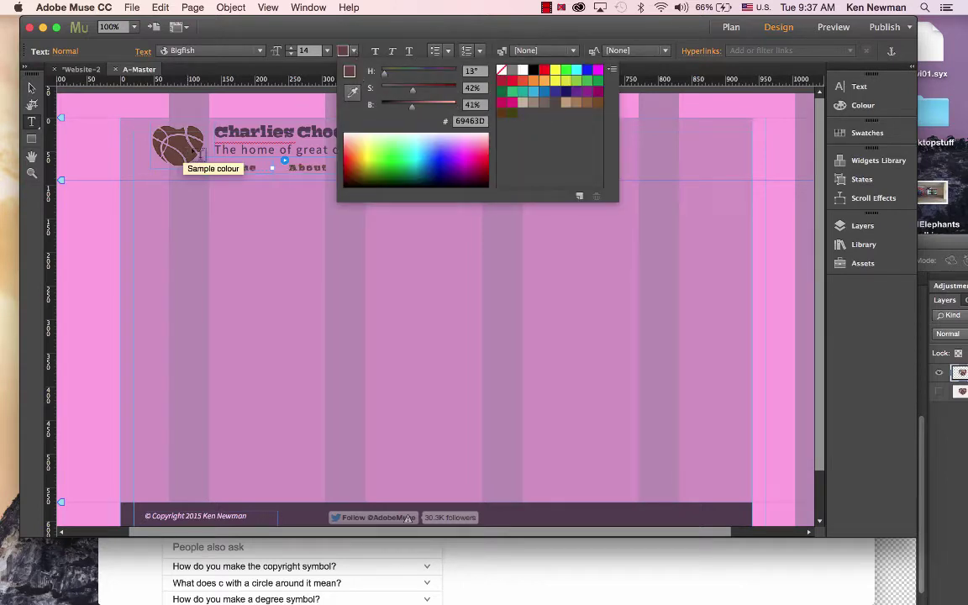
key("Escape")
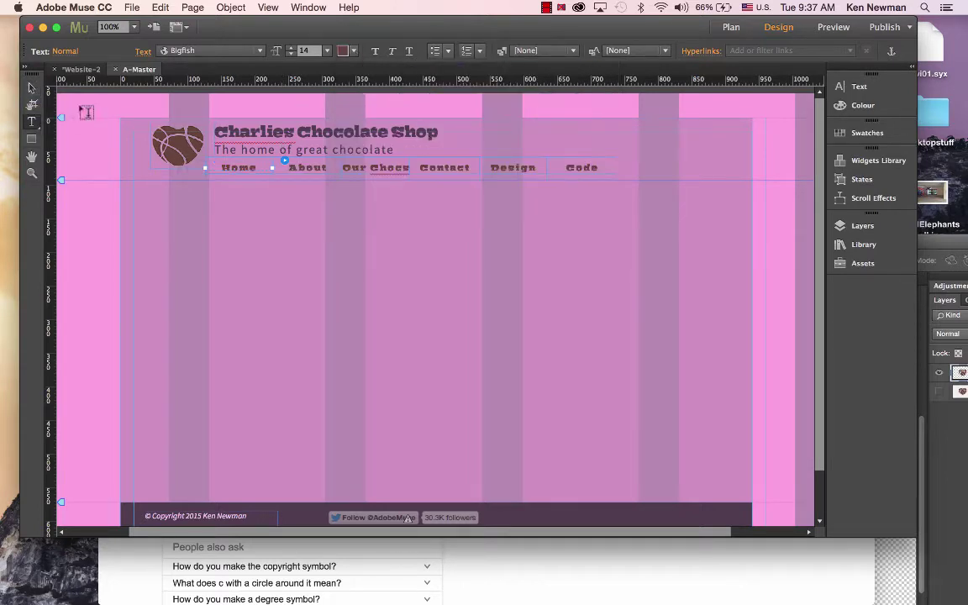
Recolour the whole 'Charlies Chocolate Shop' heading text in the logo's chocolate brown.
left_click(31, 88)
left_click(267, 132)
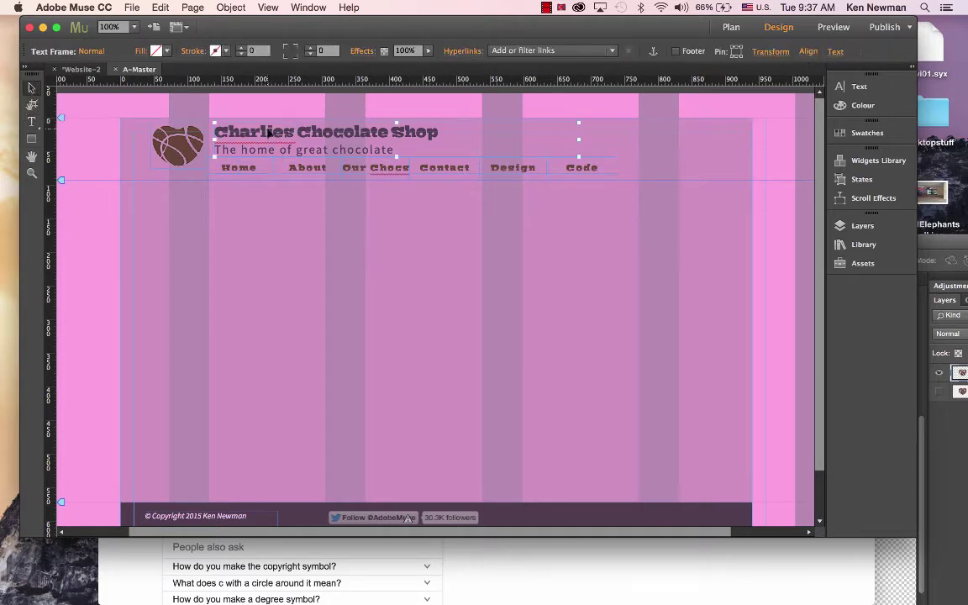
double_click(275, 134)
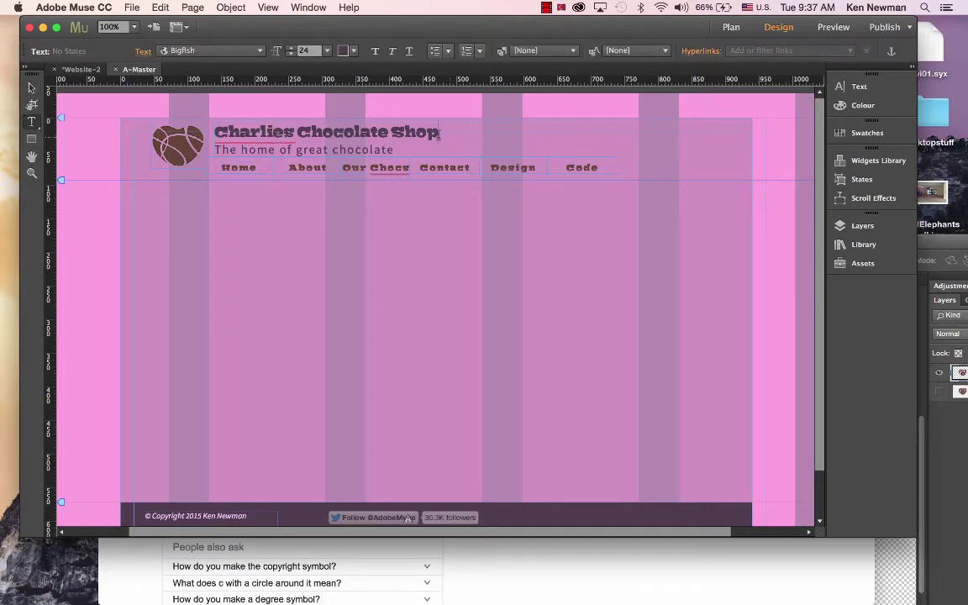
left_click_drag(439, 132, 193, 124)
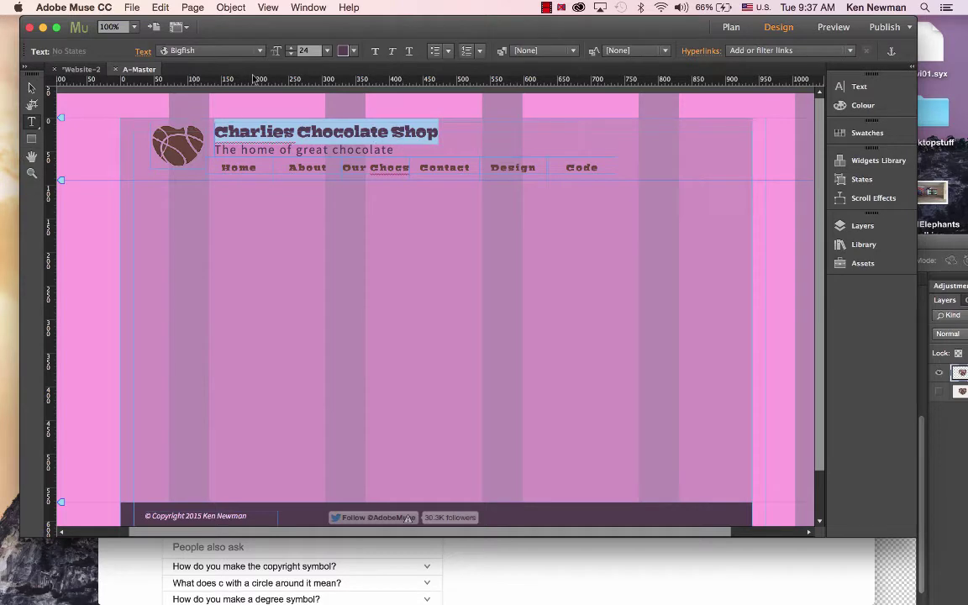
left_click(354, 52)
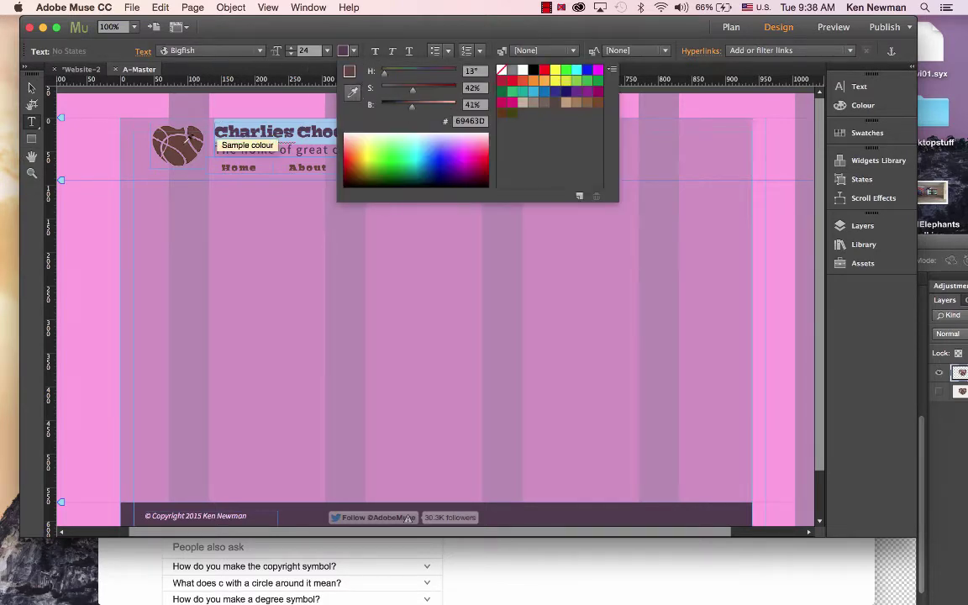
left_click(181, 149)
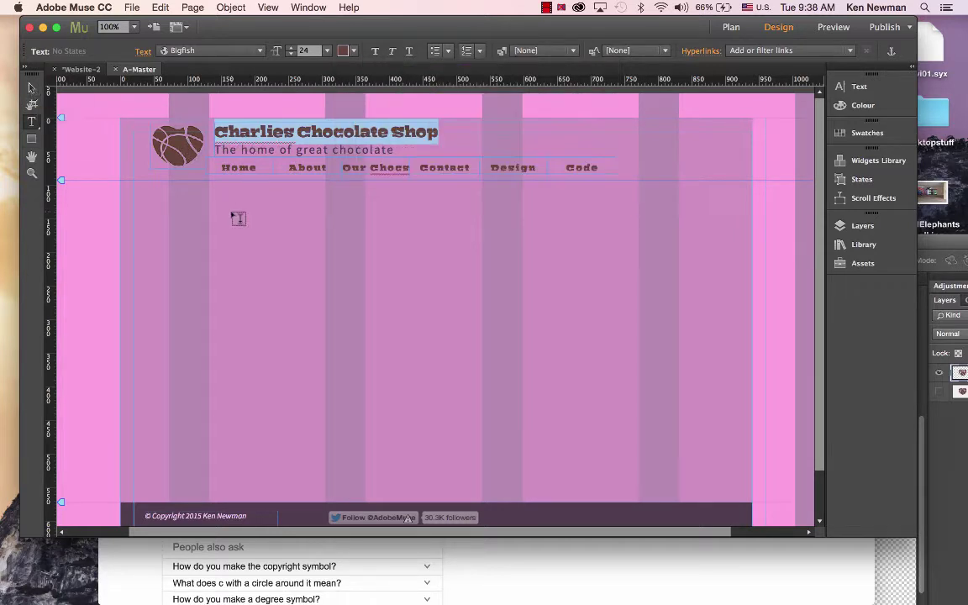
left_click(31, 121)
left_click(32, 87)
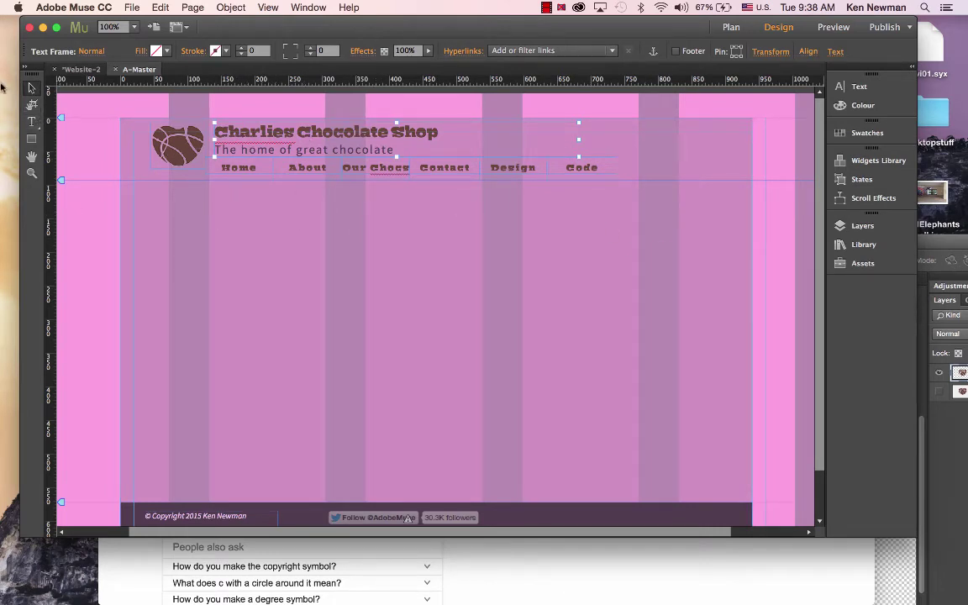
Open the Home page from the site plan and preview bg1, bg2 and bg3 for import.
left_click(81, 69)
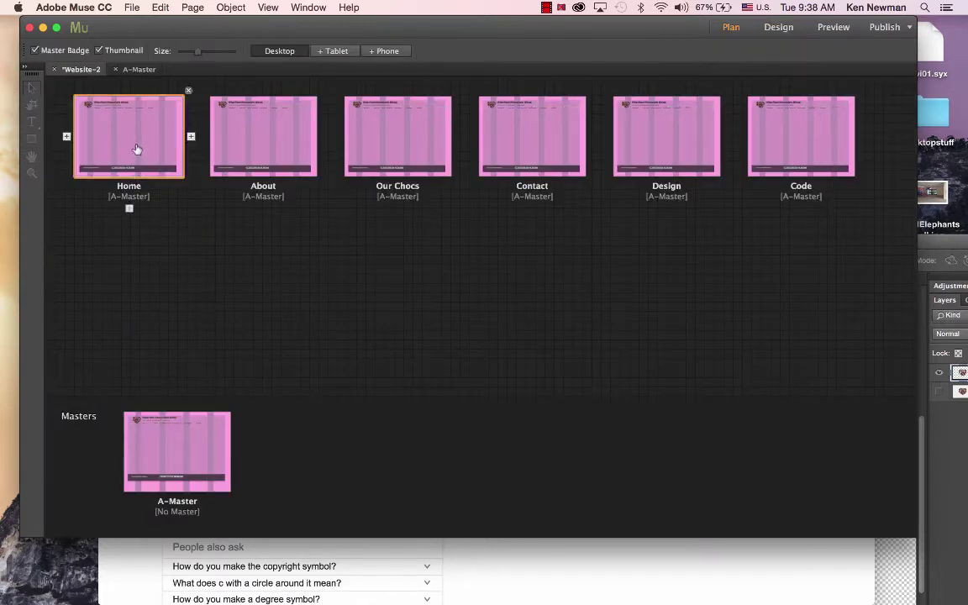
double_click(141, 141)
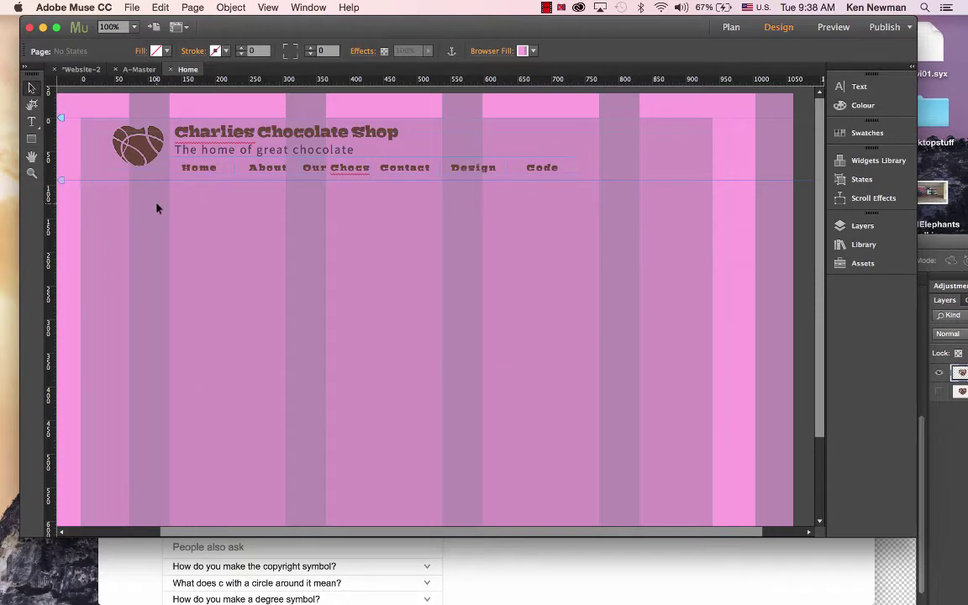
left_click(133, 7)
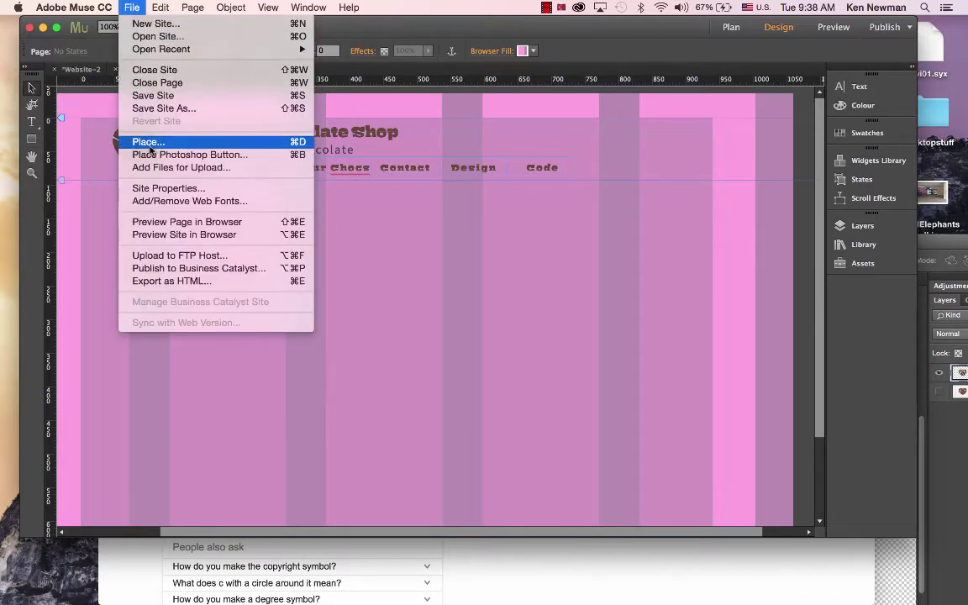
left_click(147, 144)
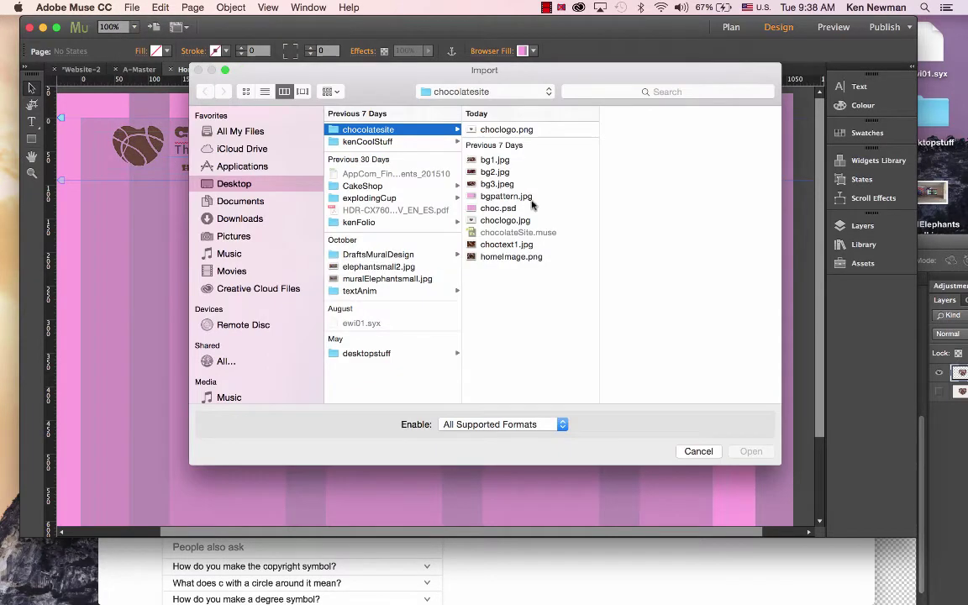
left_click(491, 162)
left_click(493, 172)
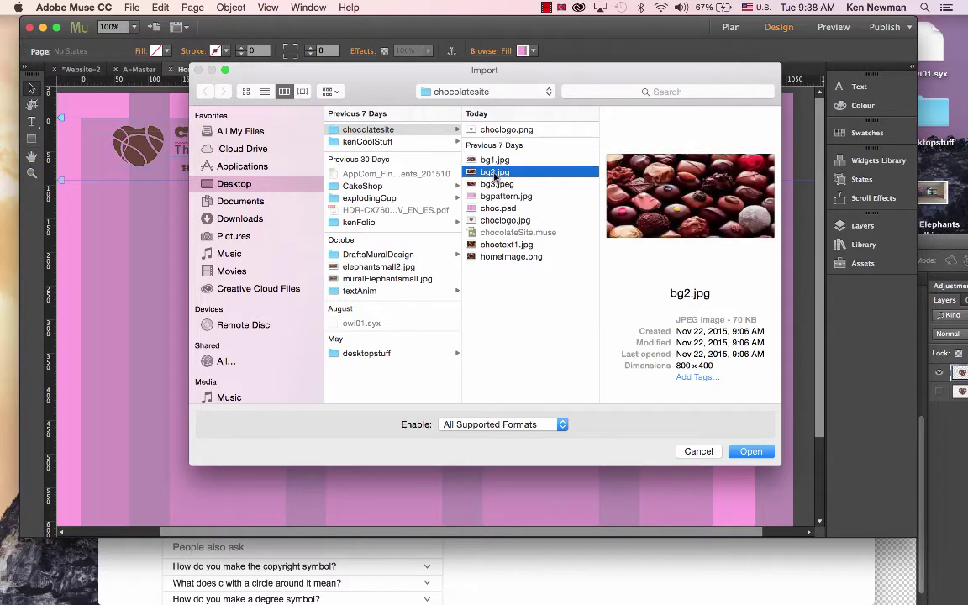
left_click(496, 185)
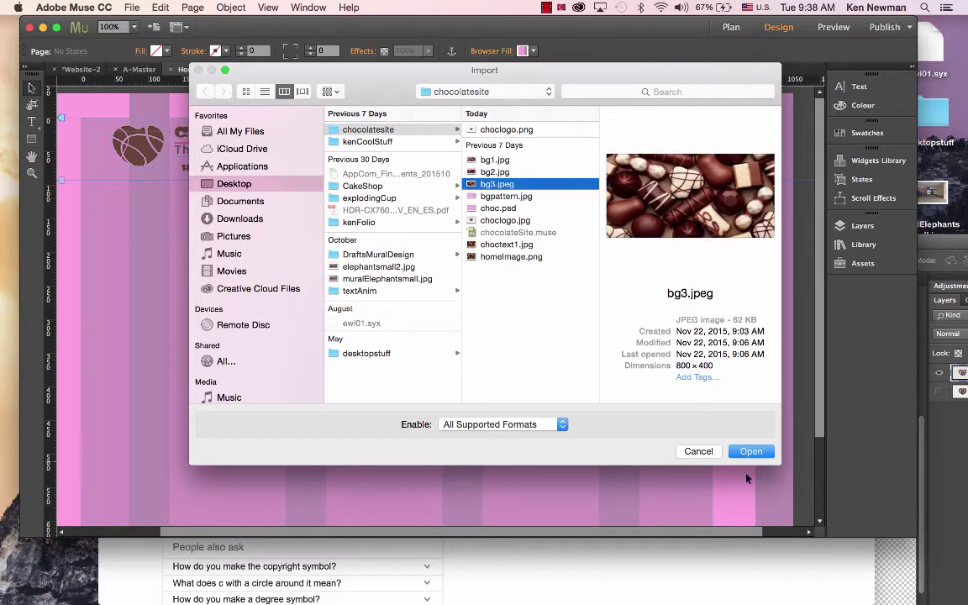
Import bg3.jpeg and position it beneath the navigation menu at X 63, Y 93.
left_click(750, 451)
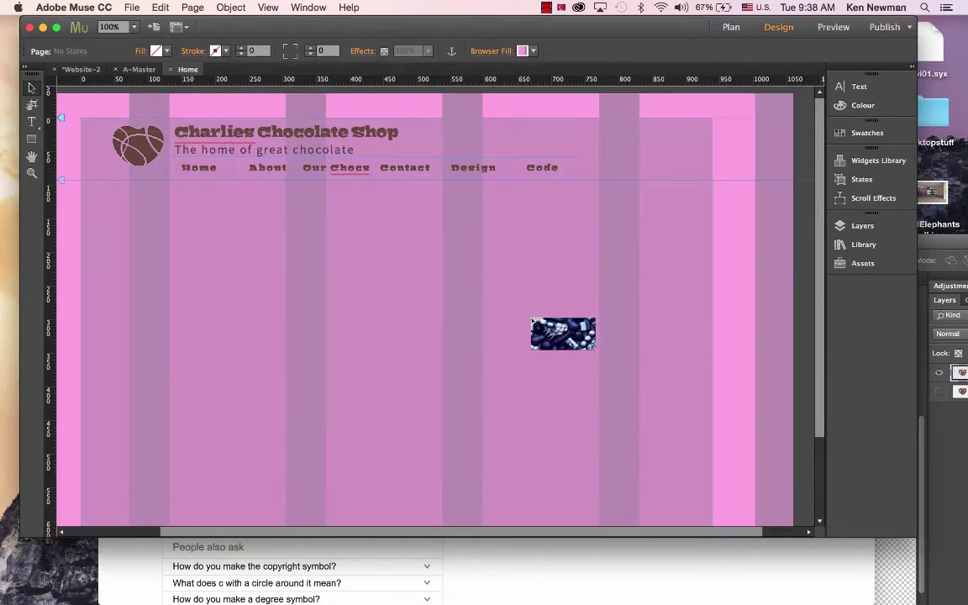
left_click(154, 190)
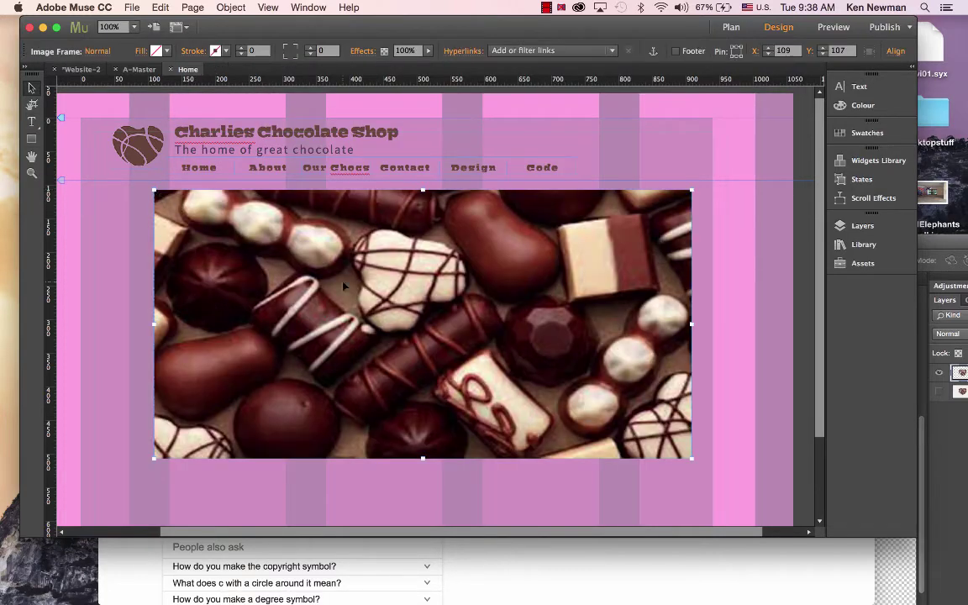
left_click_drag(517, 314, 485, 307)
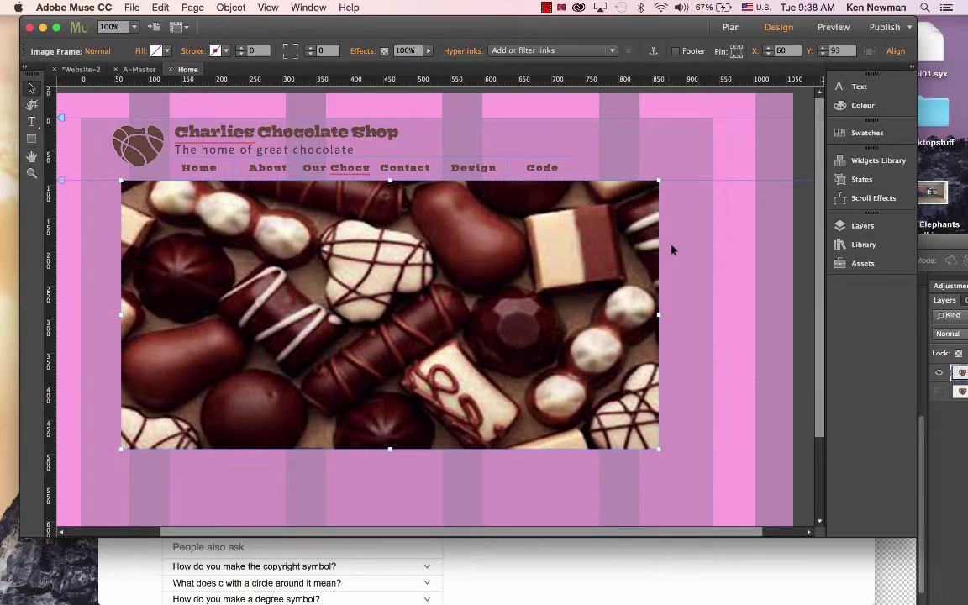
left_click_drag(551, 246, 552, 247)
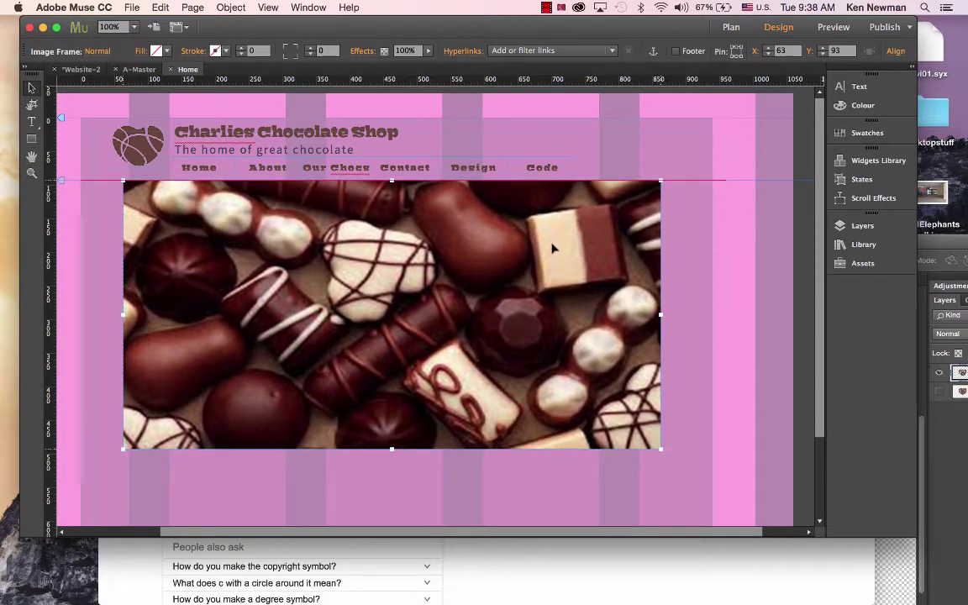
left_click(680, 309)
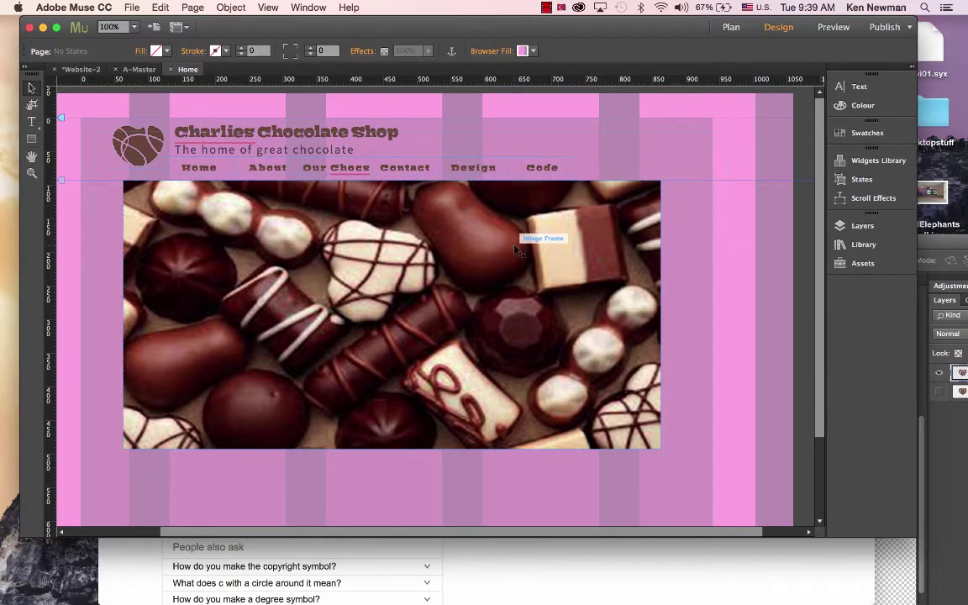
Add a Basic slideshow widget from the Widgets Library and move it under the menu.
left_click_drag(465, 212, 445, 284)
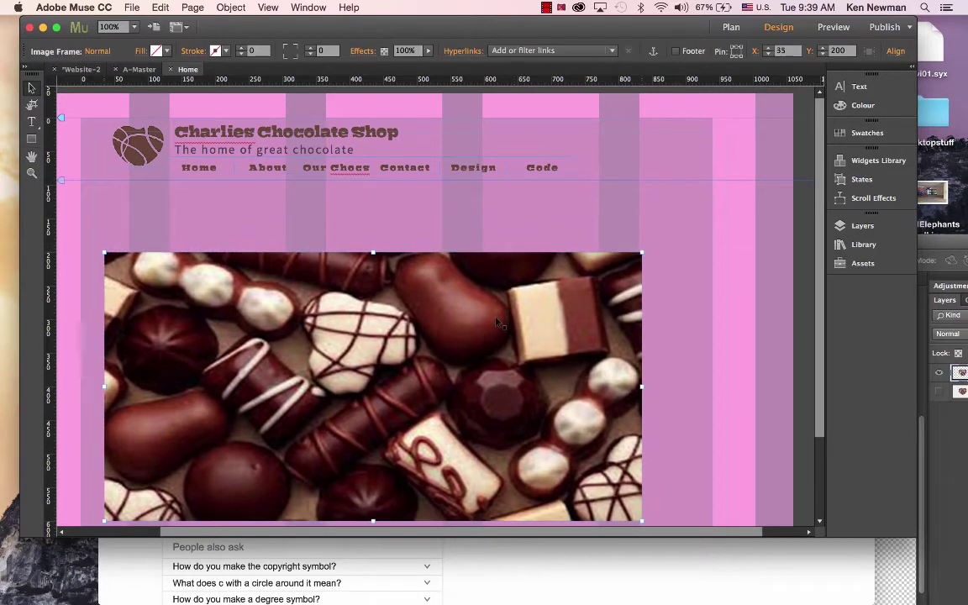
left_click(838, 161)
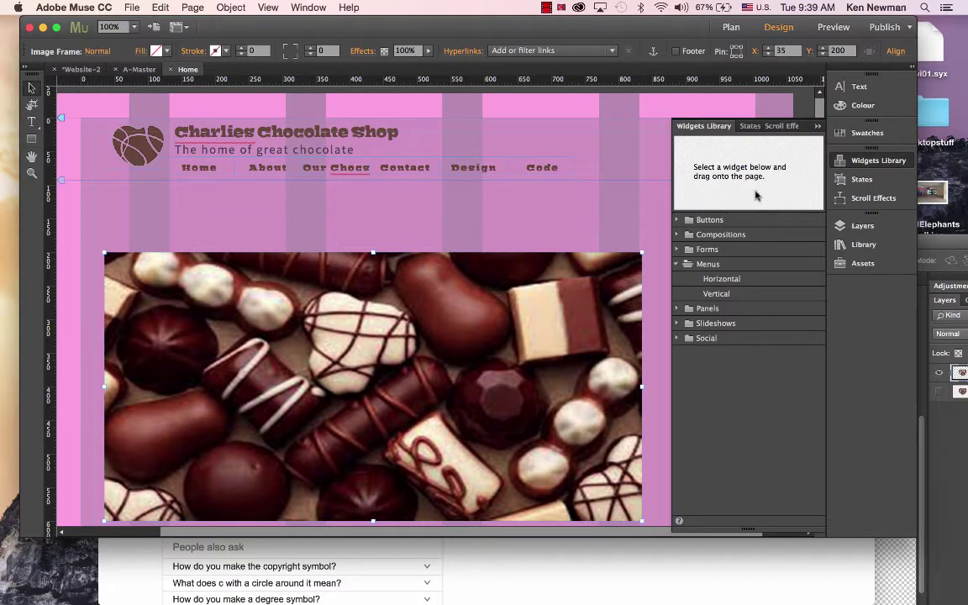
left_click(677, 264)
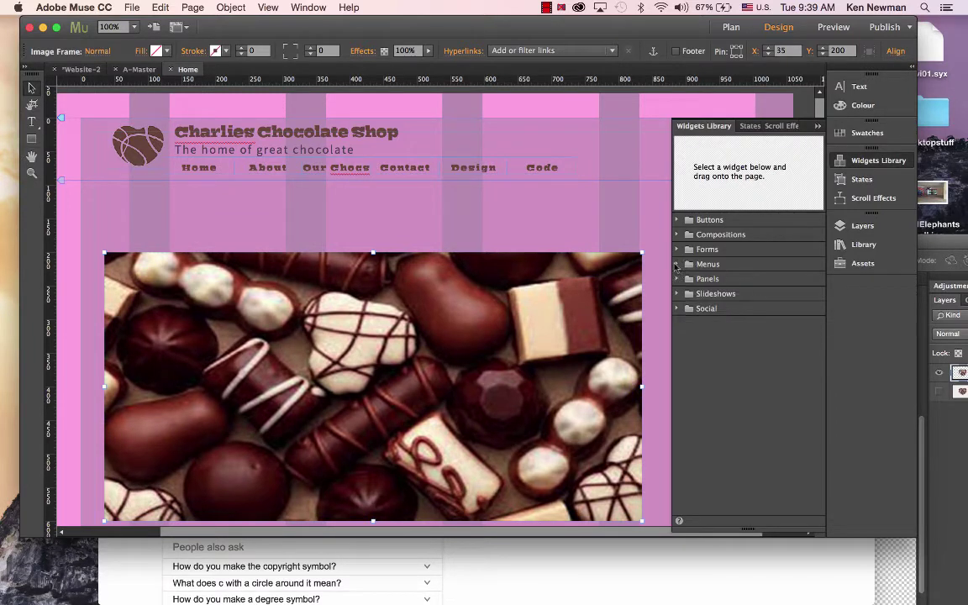
left_click(676, 293)
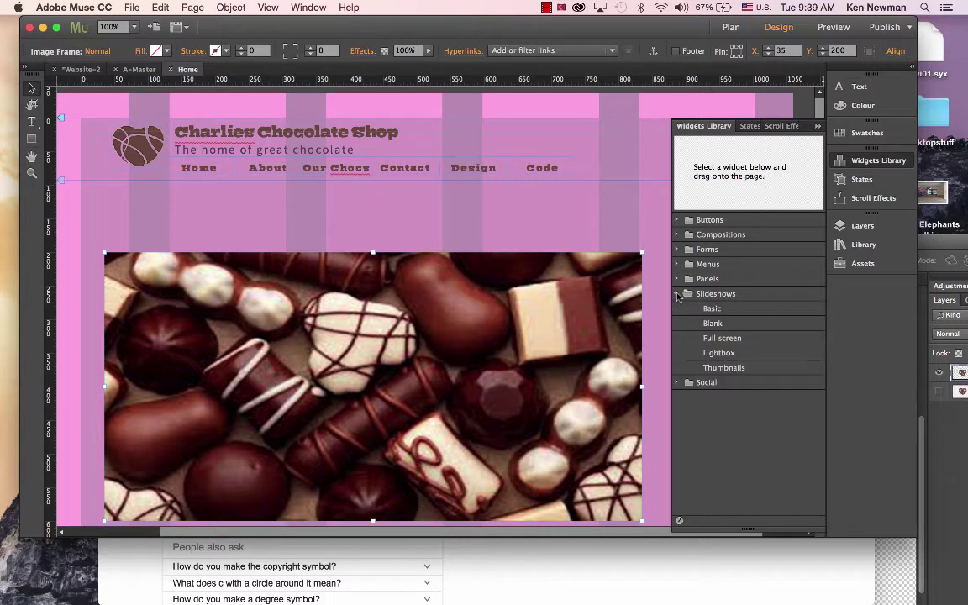
left_click(720, 310)
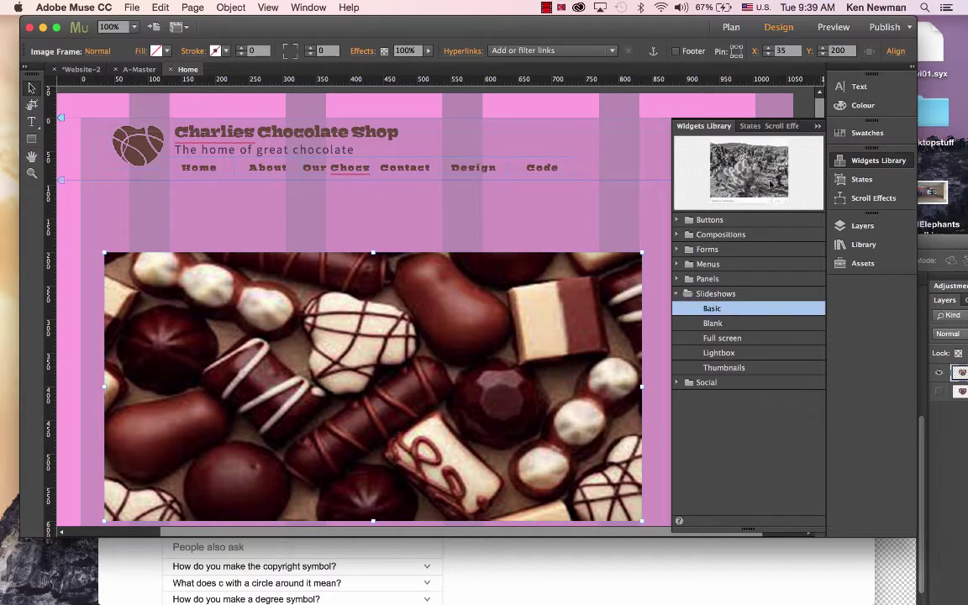
left_click_drag(728, 312, 377, 205)
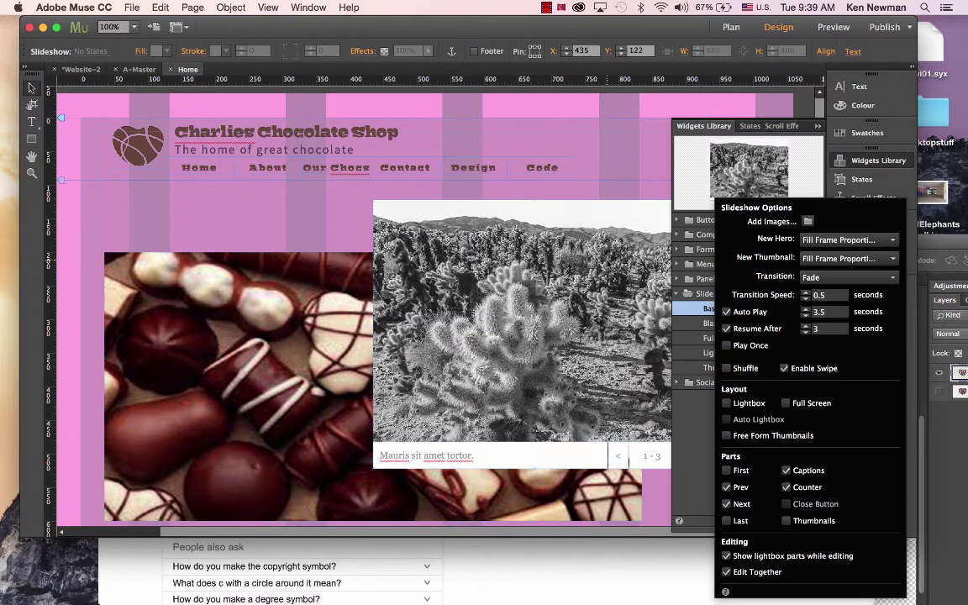
left_click_drag(611, 262, 483, 253)
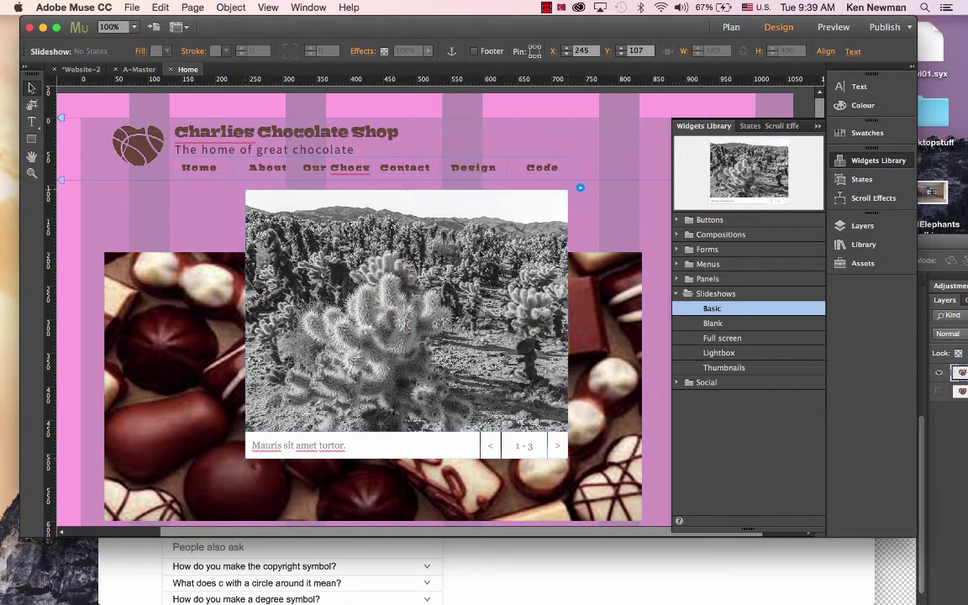
Delete the original chocolate photo and add bg1, bg2 and bg3 to the slideshow.
left_click(166, 356)
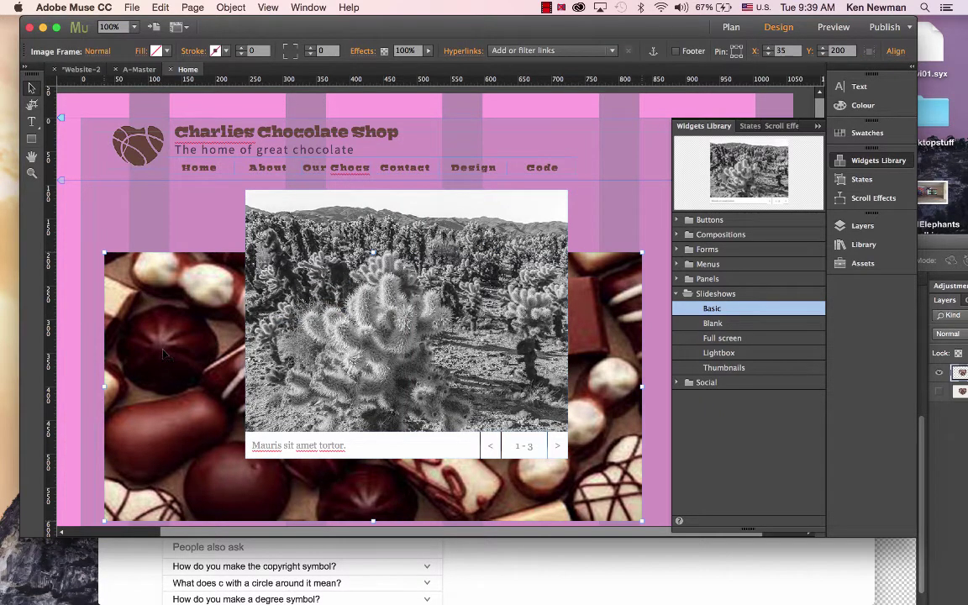
key("BackSpace")
left_click(566, 204)
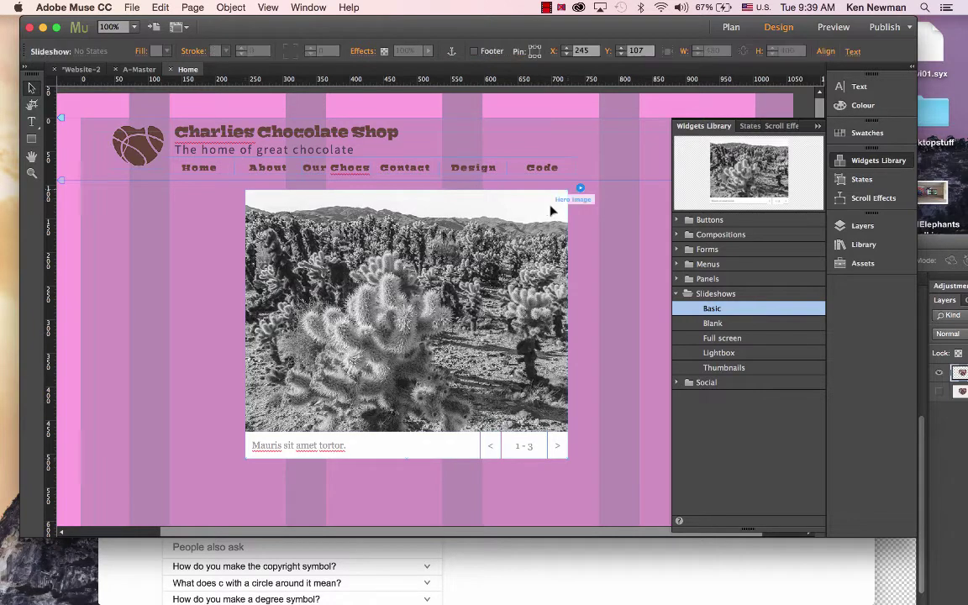
left_click(580, 189)
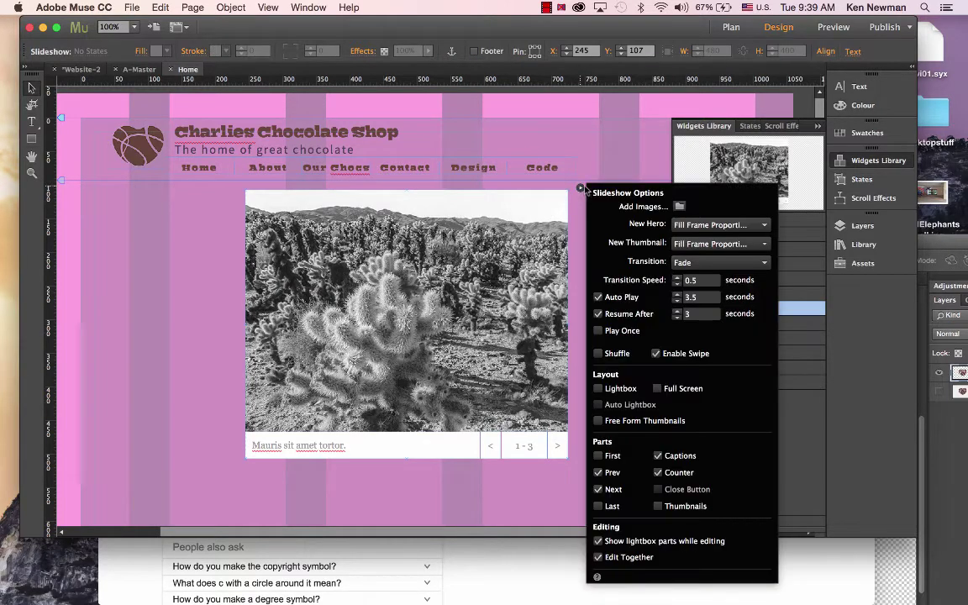
left_click(679, 207)
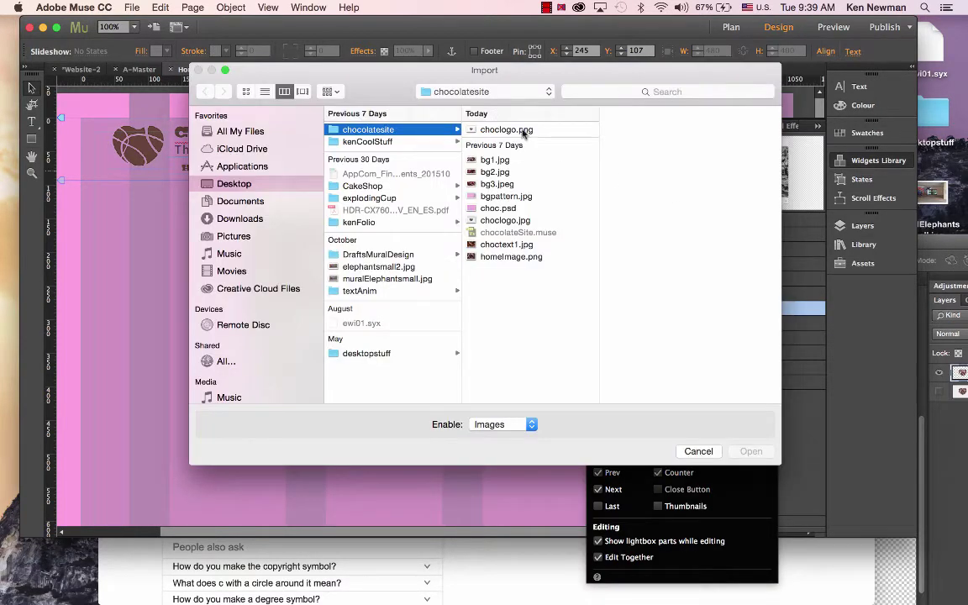
left_click_drag(524, 183, 504, 160)
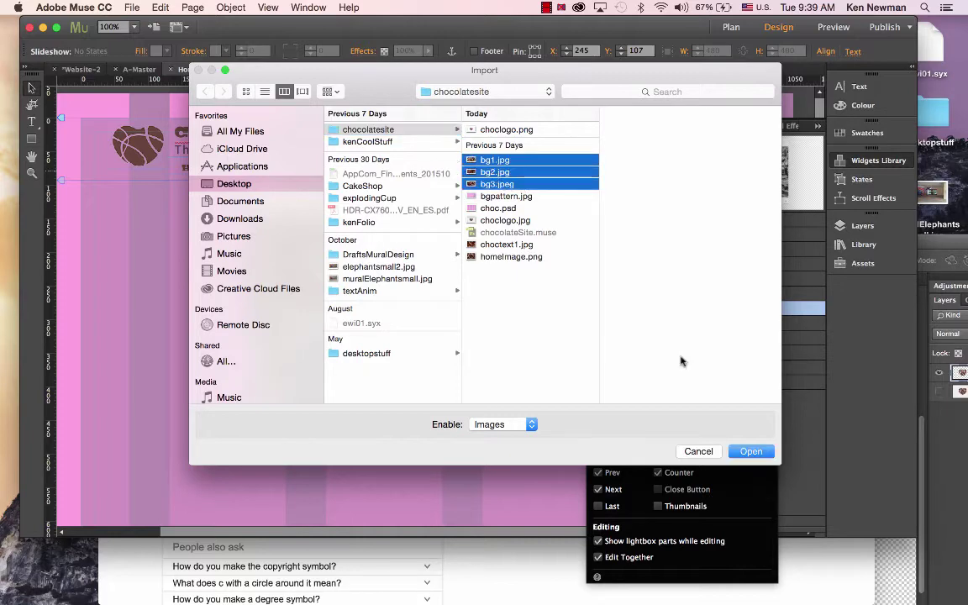
left_click(750, 452)
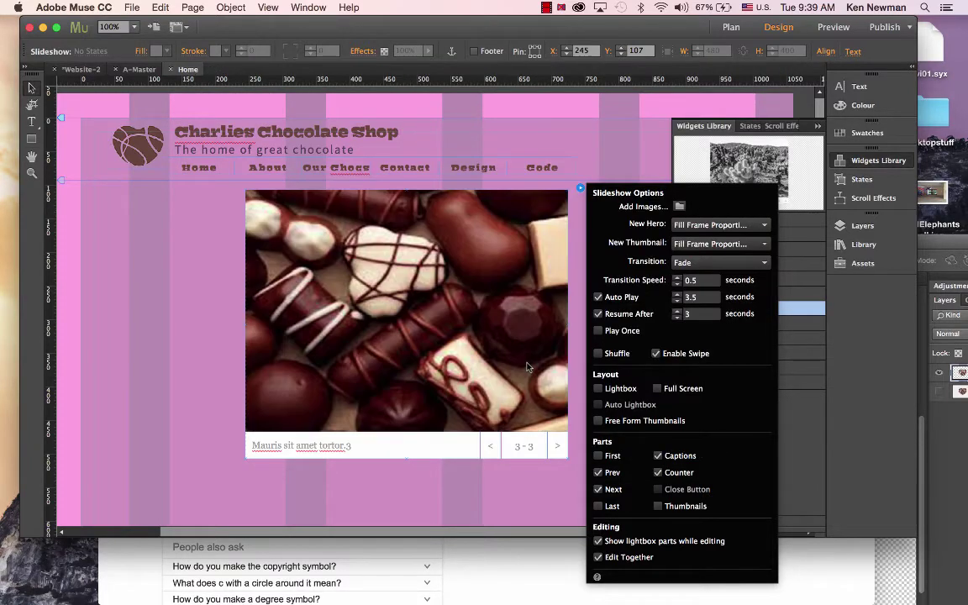
Stretch the slideshow's main image wider on both the left and right sides.
left_click(332, 317)
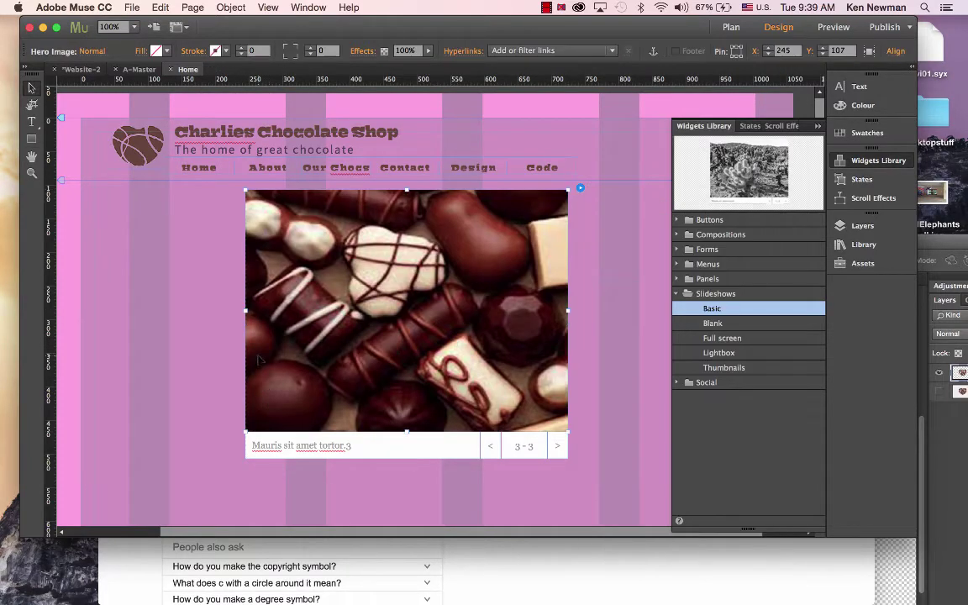
left_click_drag(246, 311, 93, 304)
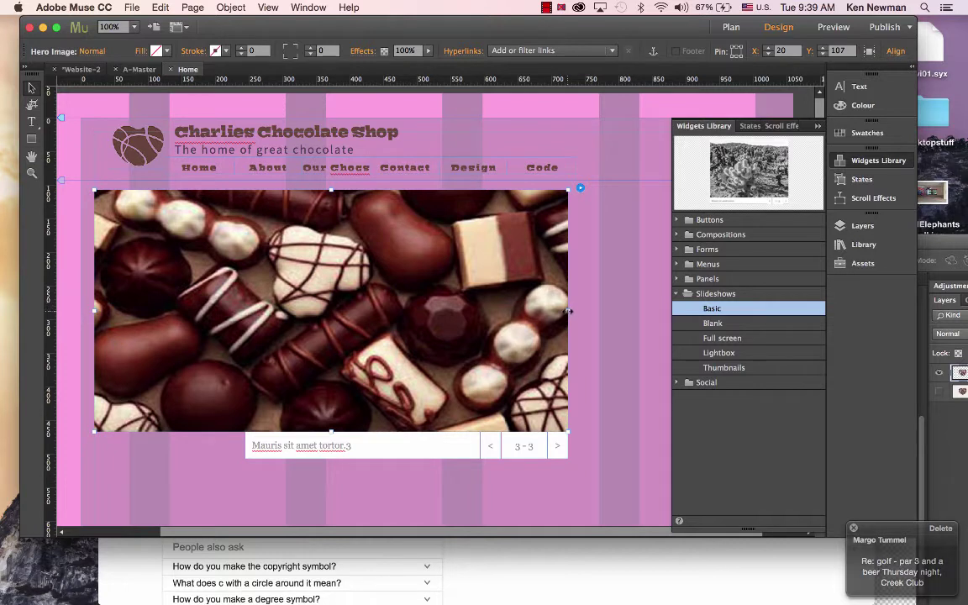
left_click_drag(568, 307, 638, 317)
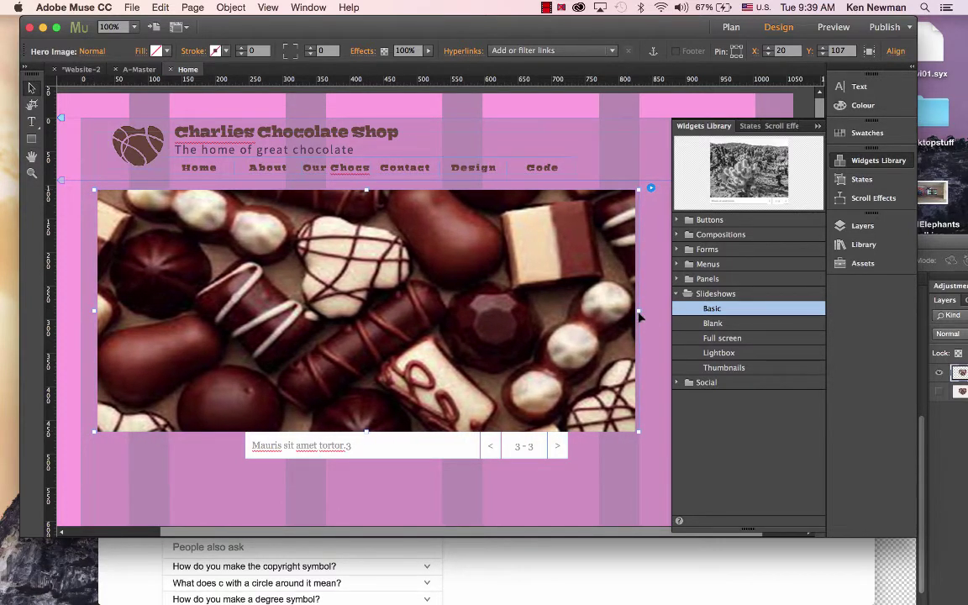
Remove the caption, previous, counter and next controls, and align the slideshow at X 46, Y 93.
left_click(426, 446)
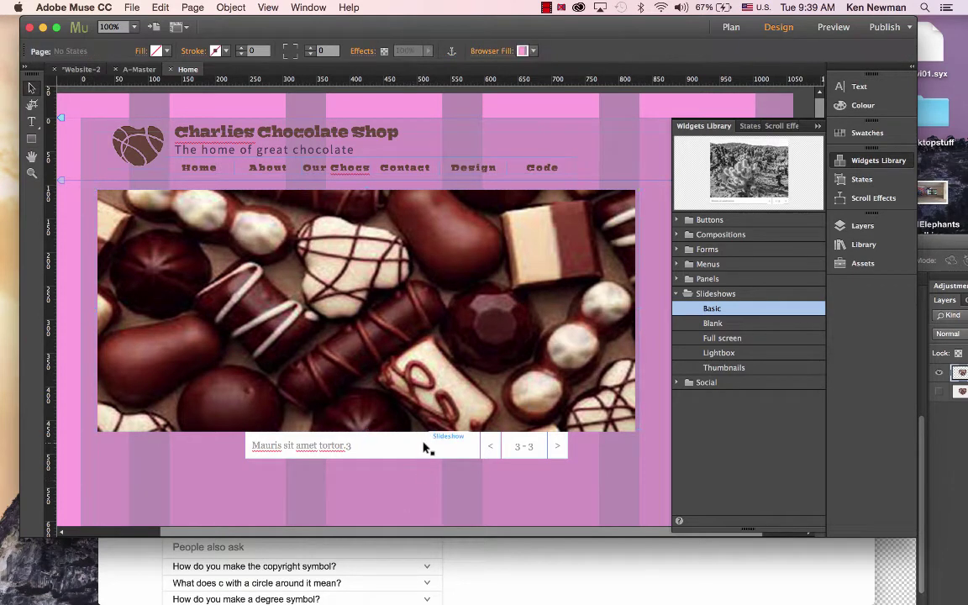
left_click(434, 448)
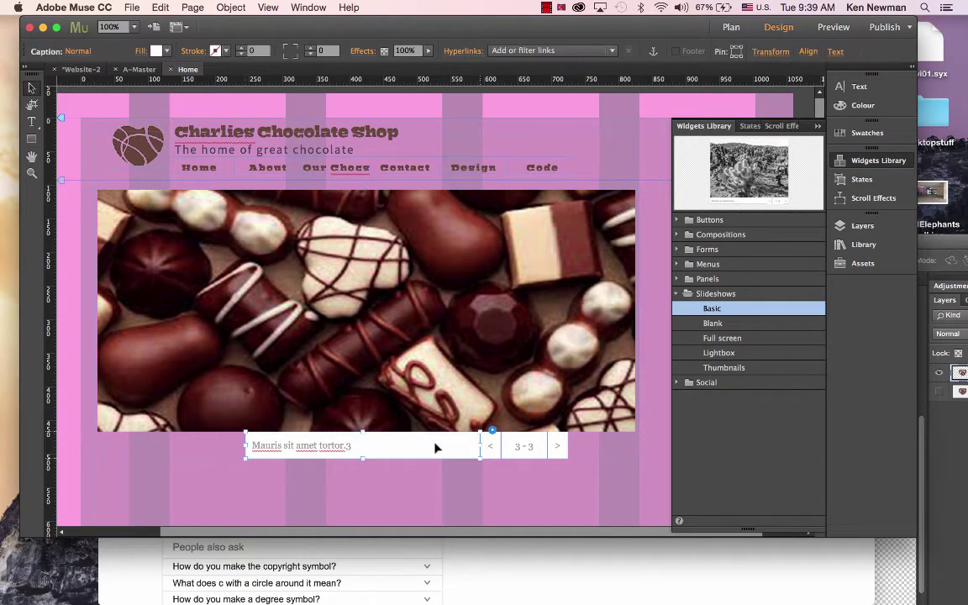
left_click(490, 446)
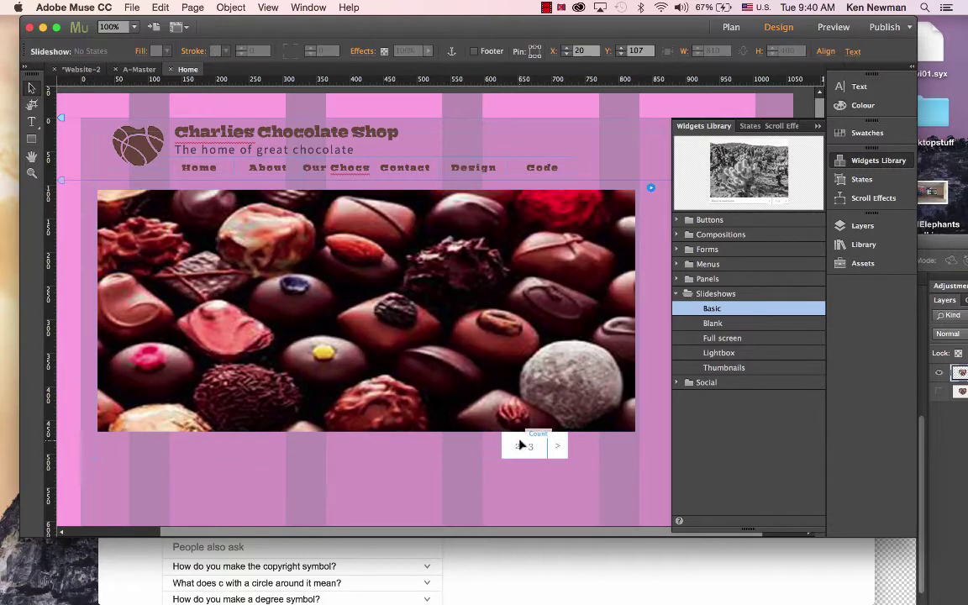
left_click(520, 445)
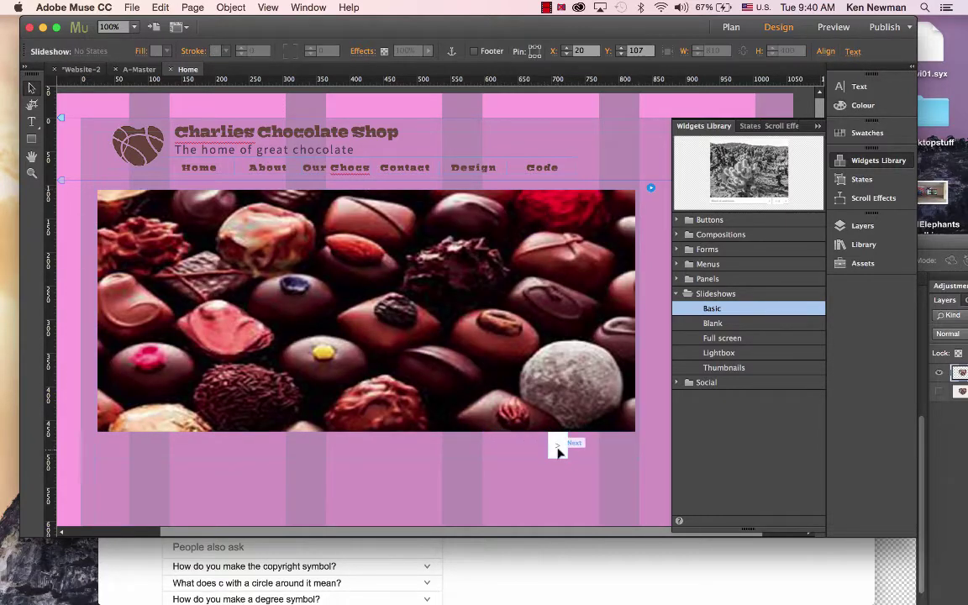
left_click(557, 446)
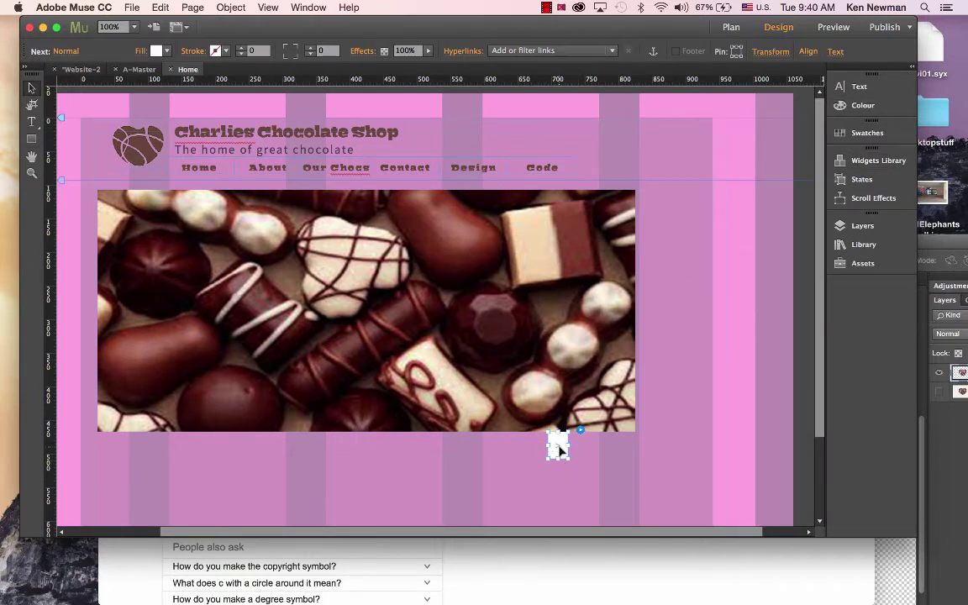
key("Delete")
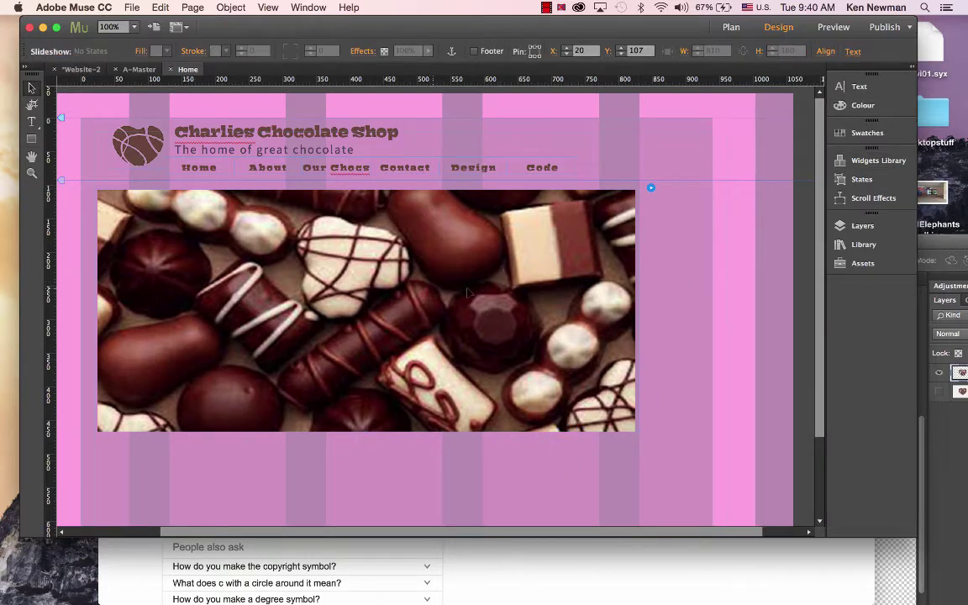
mouse_move(472, 291)
left_mouse_down()
mouse_move(490, 293)
mouse_move(460, 284)
mouse_move(469, 284)
left_mouse_up()
Readjust the slideshow's position, preview the Home page, then return to Design mode.
key("shift+Left")
key("shift+Left")
key("shift+Left")
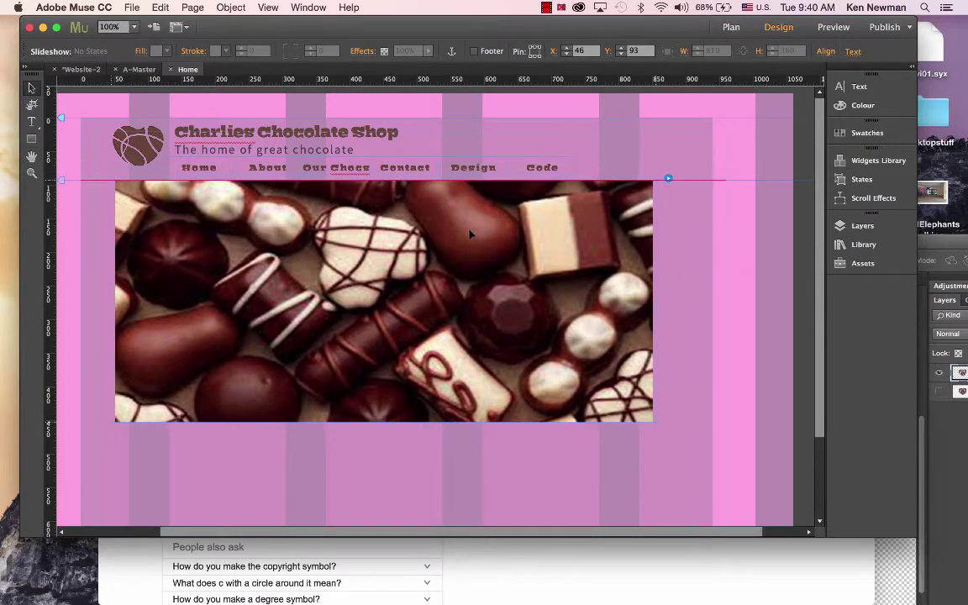
mouse_move(470, 234)
left_mouse_down()
mouse_move(498, 235)
mouse_move(489, 236)
left_mouse_up()
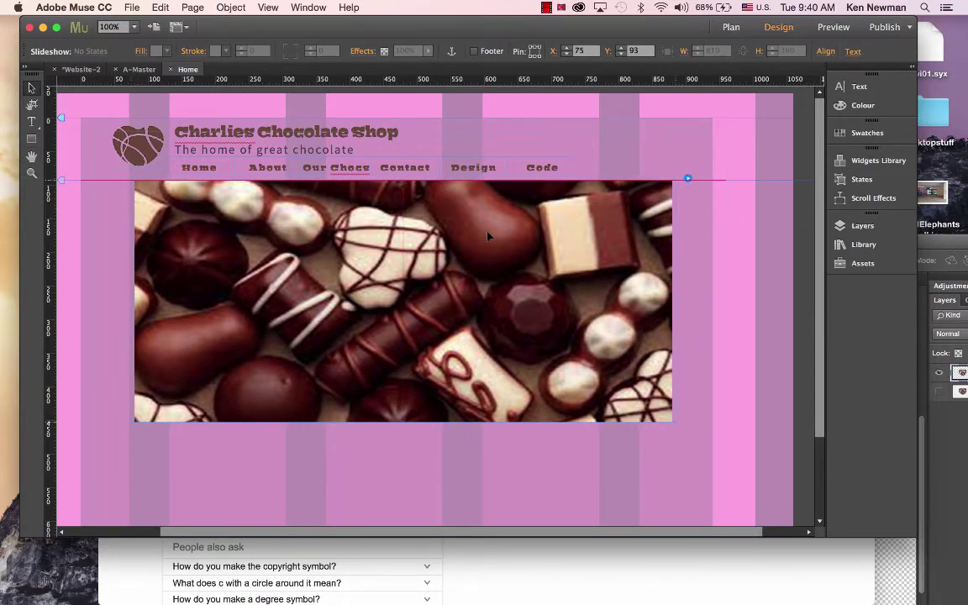
left_click(488, 236)
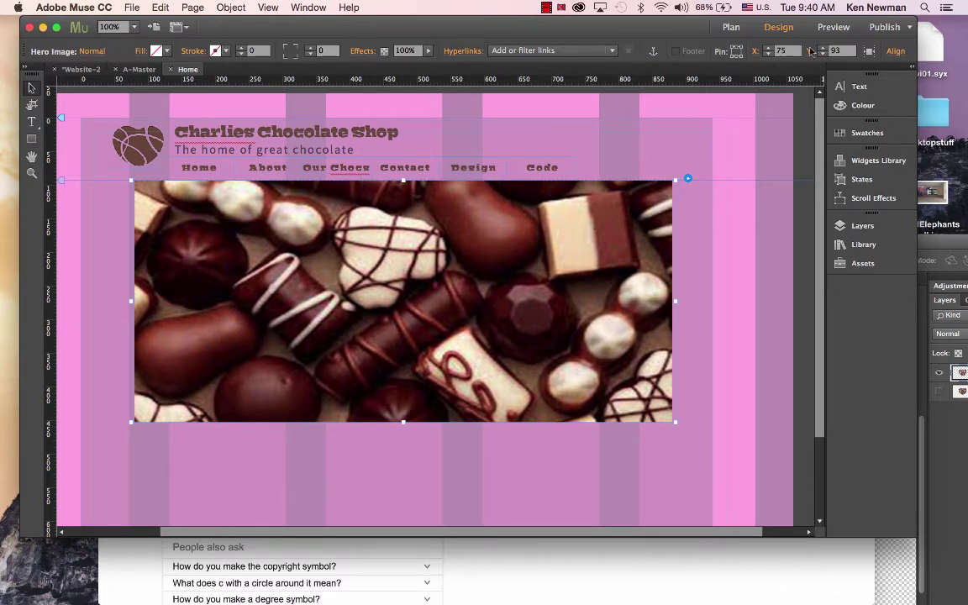
left_click(834, 28)
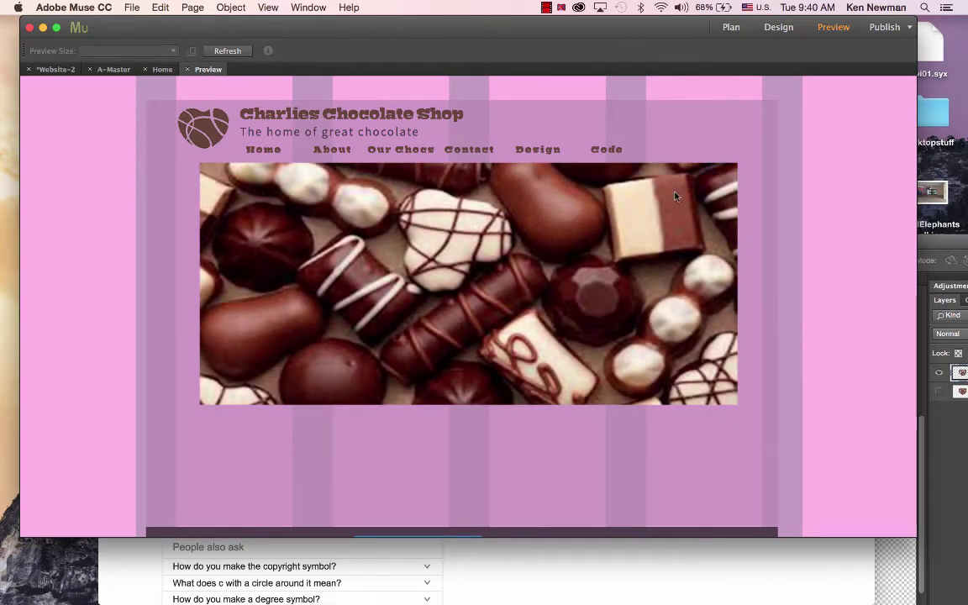
left_click(778, 27)
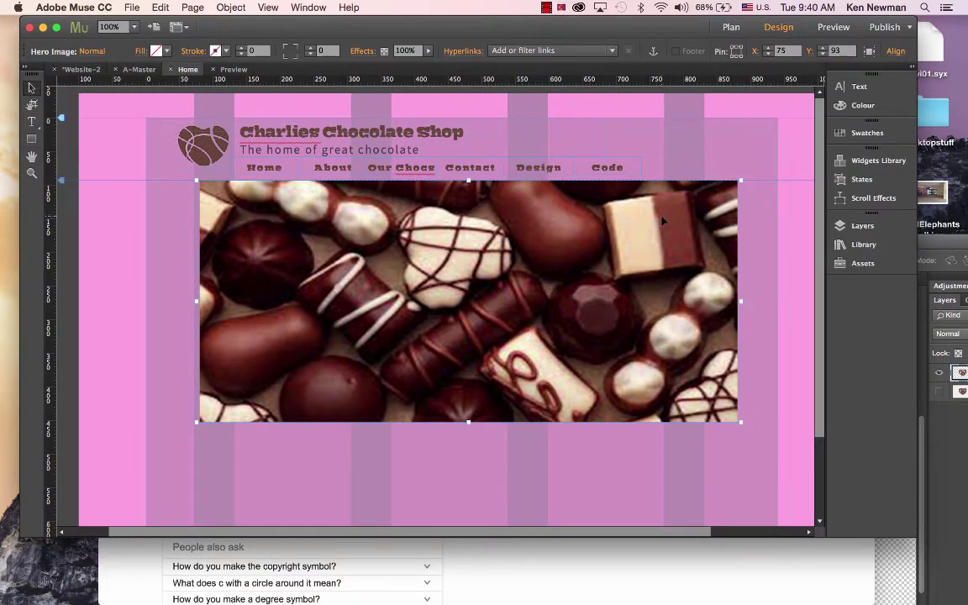
Set slideshow Transition Speed to 1 second and Auto Play to 2.5 seconds, then preview it.
left_click(599, 469)
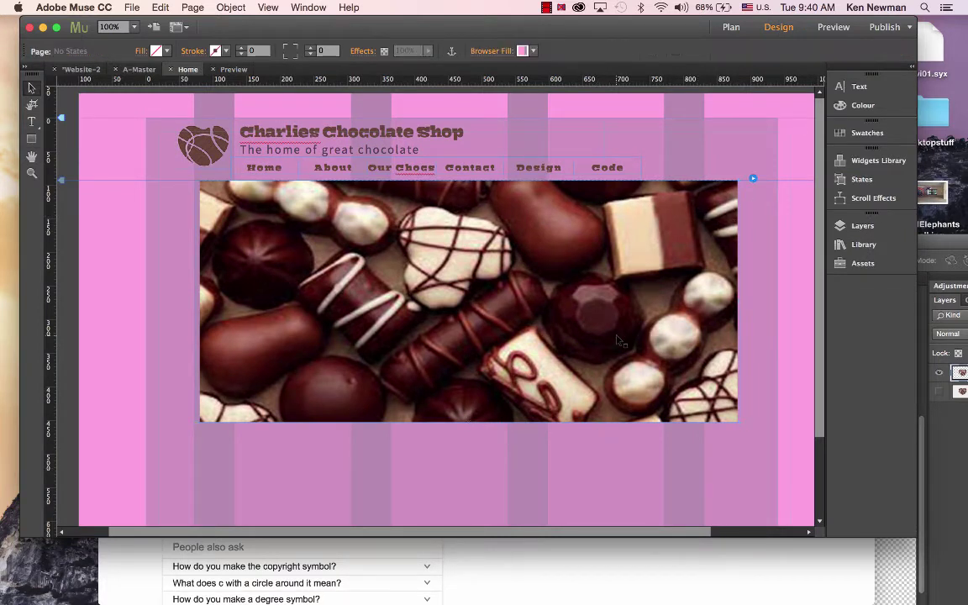
left_click(752, 179)
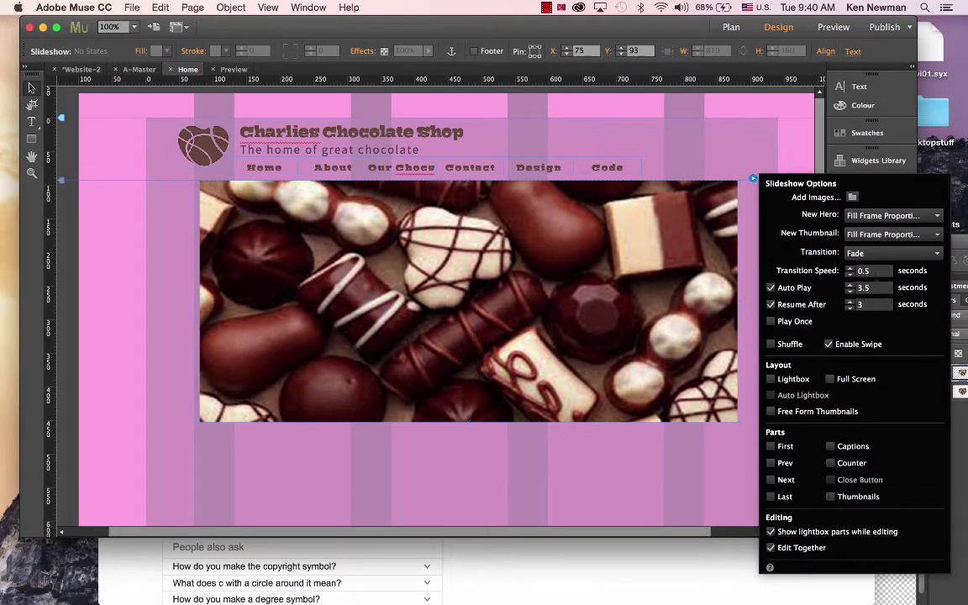
left_click(850, 269)
left_click(850, 290)
left_click(743, 140)
left_click(834, 26)
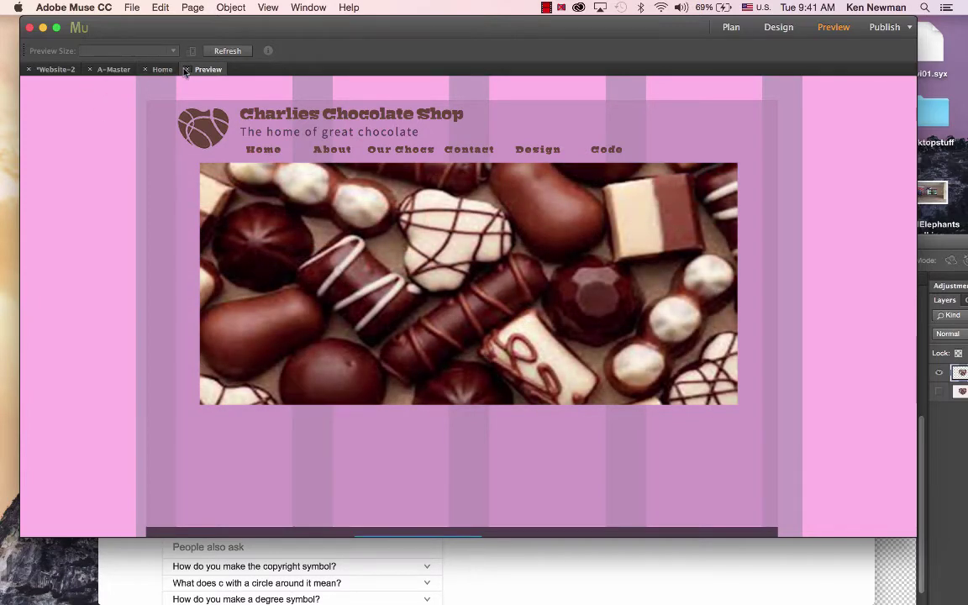
left_click(186, 69)
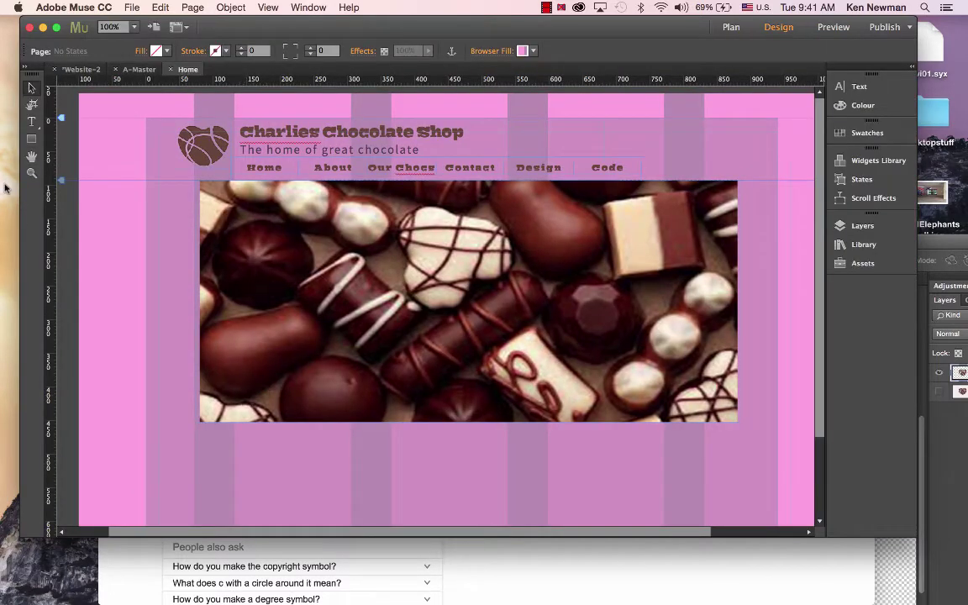
Draw a text frame under the slideshow reading "Welcome to Charlie's".
left_click(32, 121)
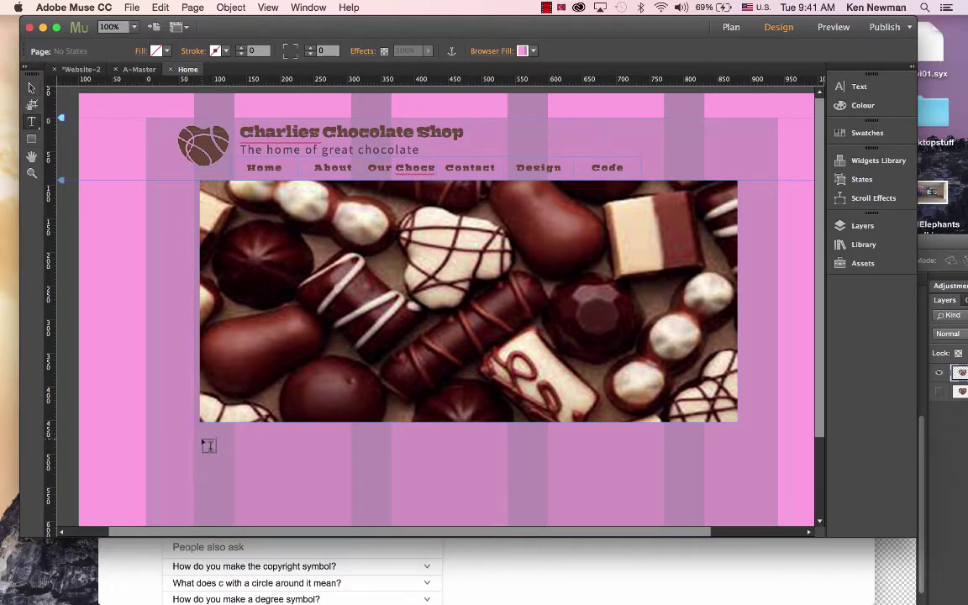
mouse_move(201, 437)
left_mouse_down()
mouse_move(224, 469)
mouse_move(311, 501)
mouse_move(380, 506)
mouse_move(439, 443)
mouse_move(481, 432)
left_mouse_up()
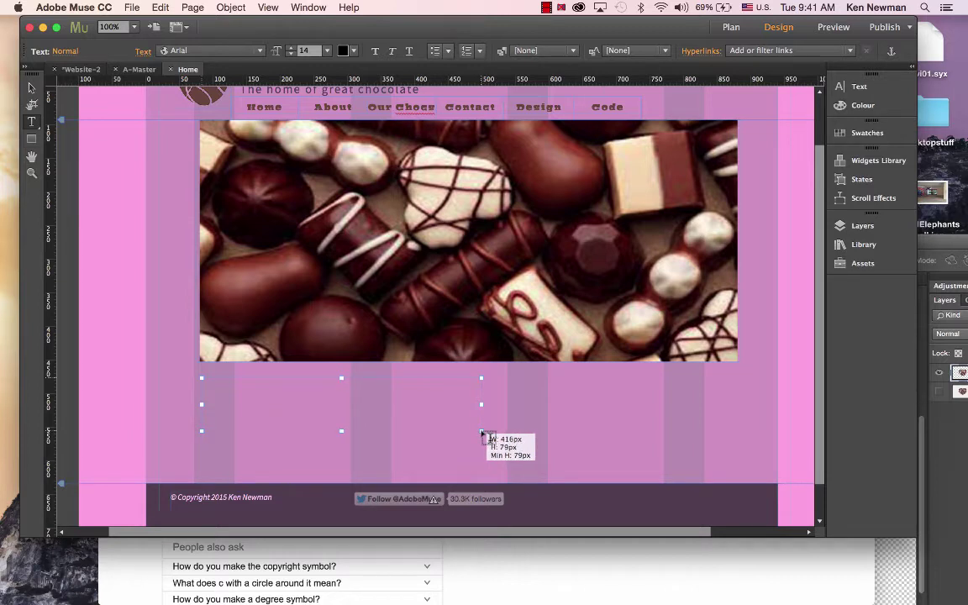
left_click_drag(482, 432, 486, 435)
key("Escape")
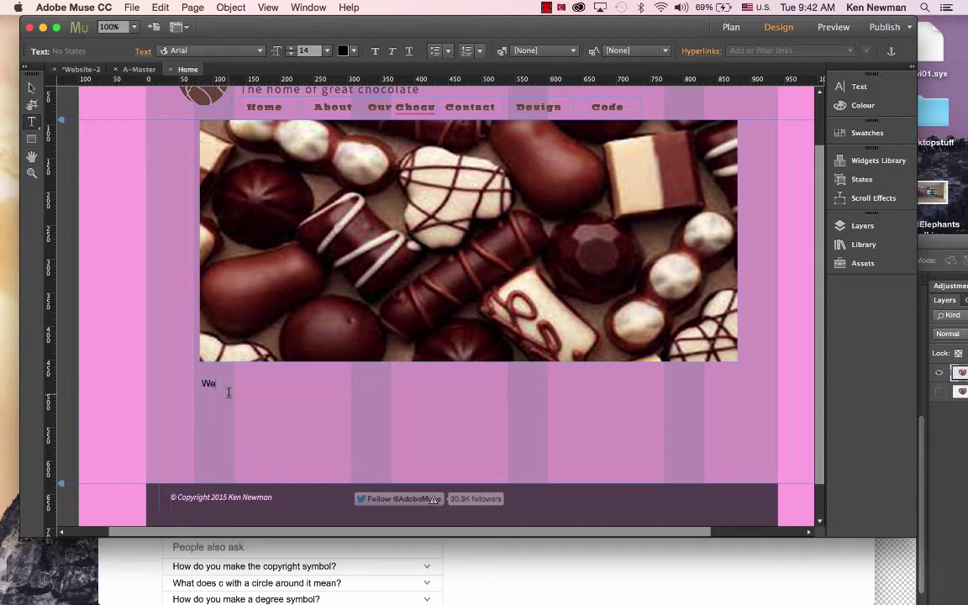
type("come to Charlie")
type("'s")
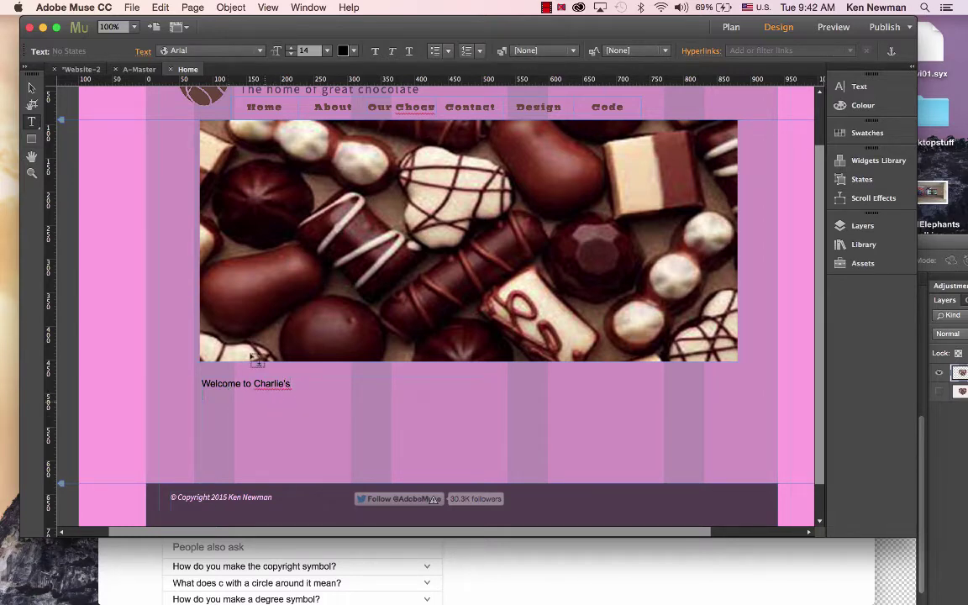
left_click(127, 573)
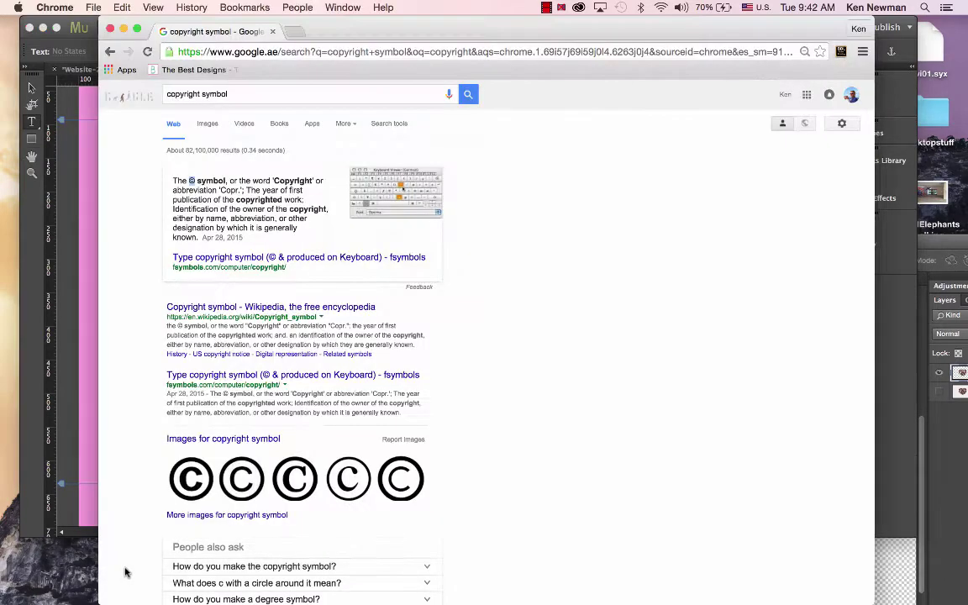
Search Chrome for 'sample text' and copy the first lorem ipsum paragraph from the generator.
left_click(242, 53)
type("sam")
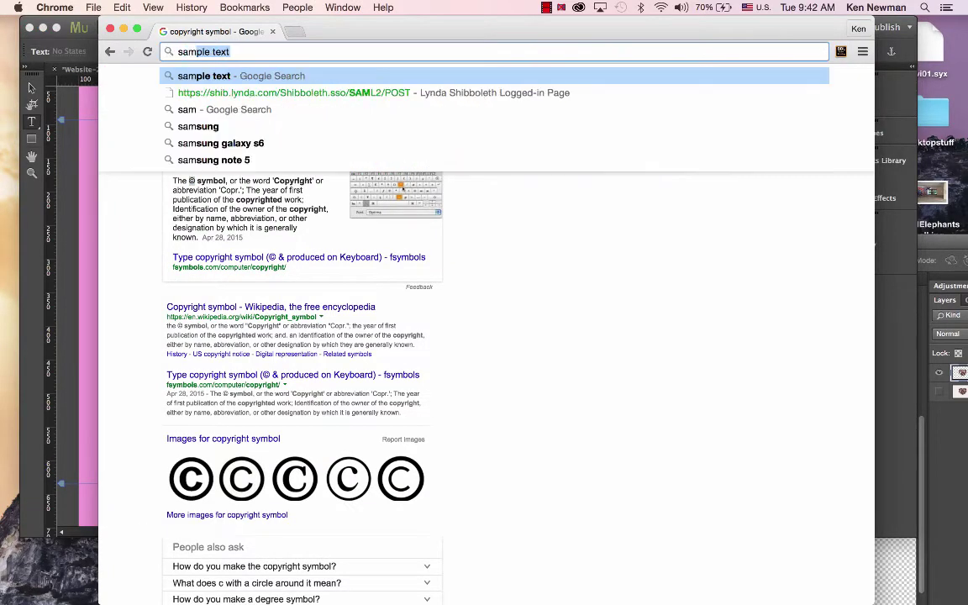
type("ple text")
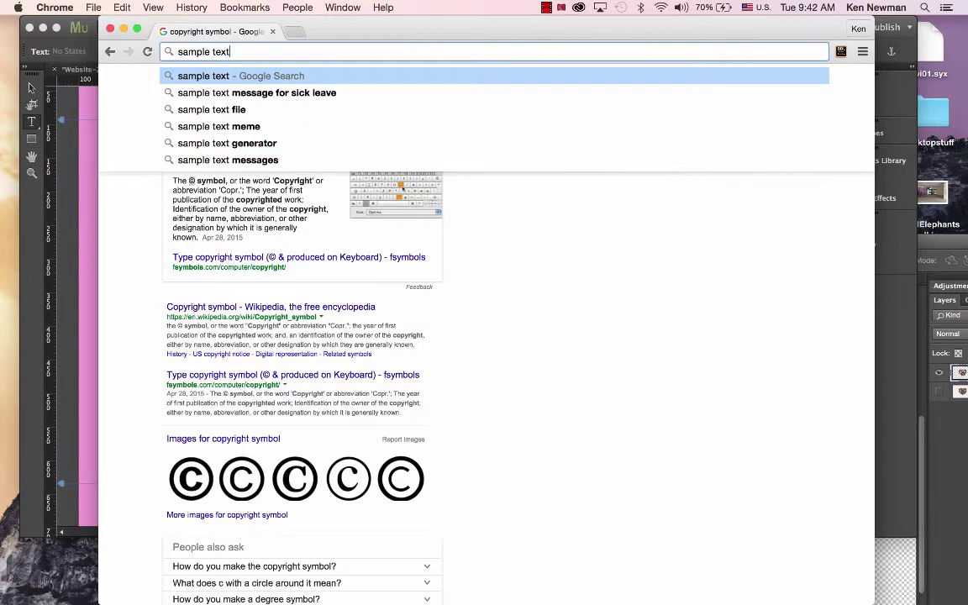
key("Return")
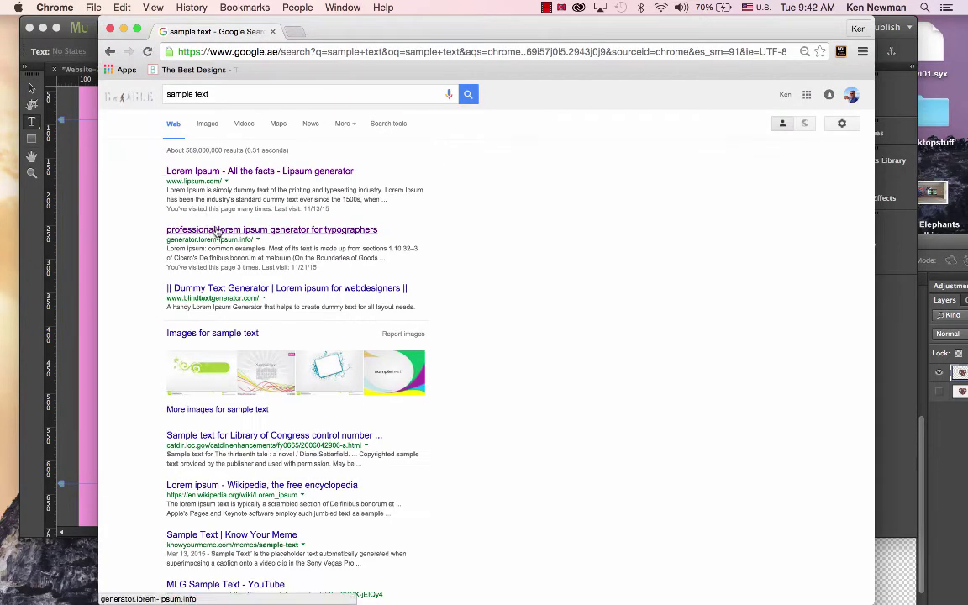
left_click(216, 230)
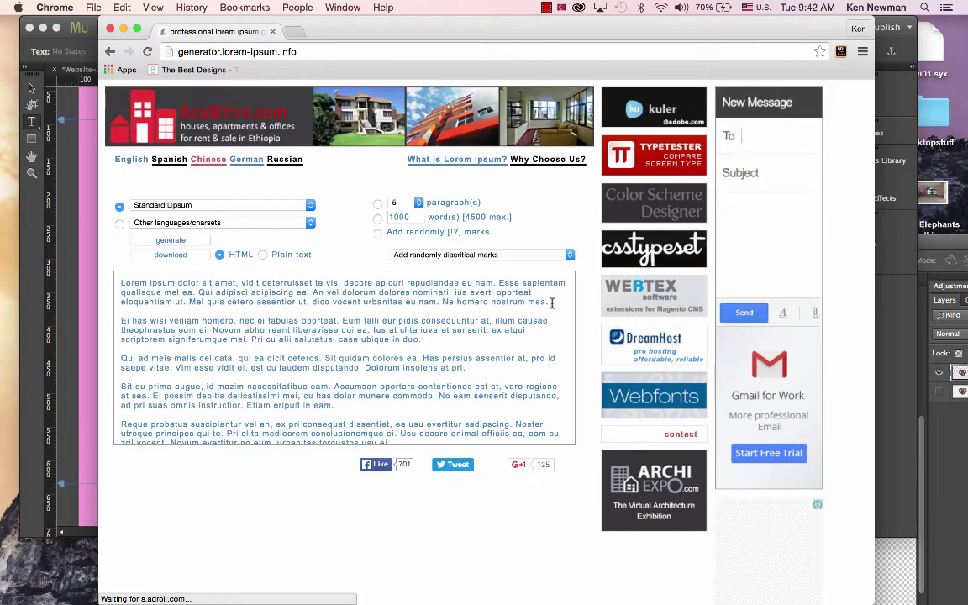
left_click_drag(549, 303, 71, 279)
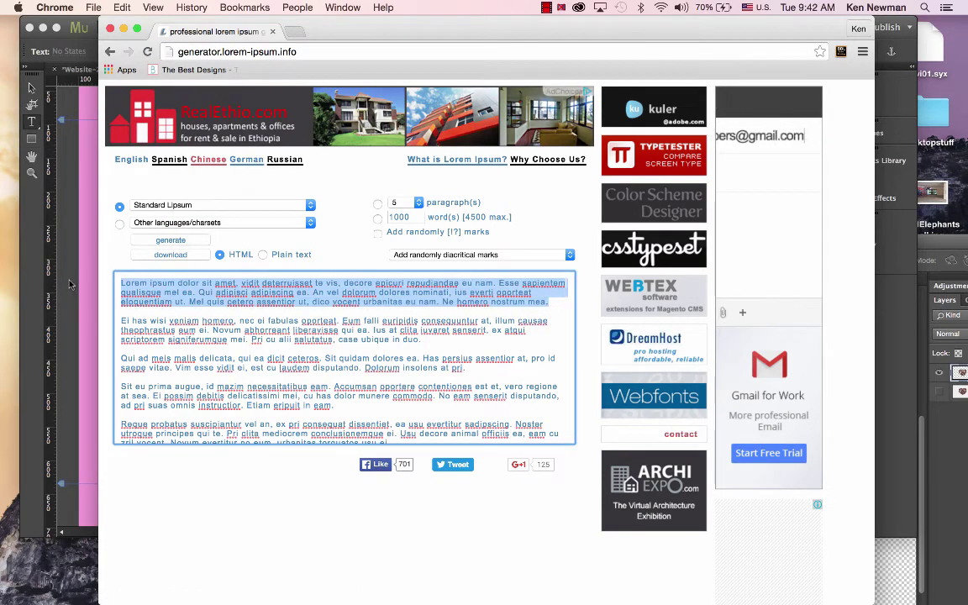
Paste the lorem ipsum paragraph into Muse below the Welcome to Charlie's heading.
left_click_drag(147, 25, 431, 74)
left_click(147, 301)
left_click(298, 390)
type("Lorem ipsum dolor sit amet, vidit deterruisset te vis, decore epicuri repudiandae eu nam. Esse sapientem qualisque mel ea. Qui adipisci adipiscing ea. An vel dolorum dolores nominati, ius everti oporteat eloquentiam ut. Mel quis cetero assentior ut, dico vocent urbanitas eu nam. Ne homero nostrum mea.")
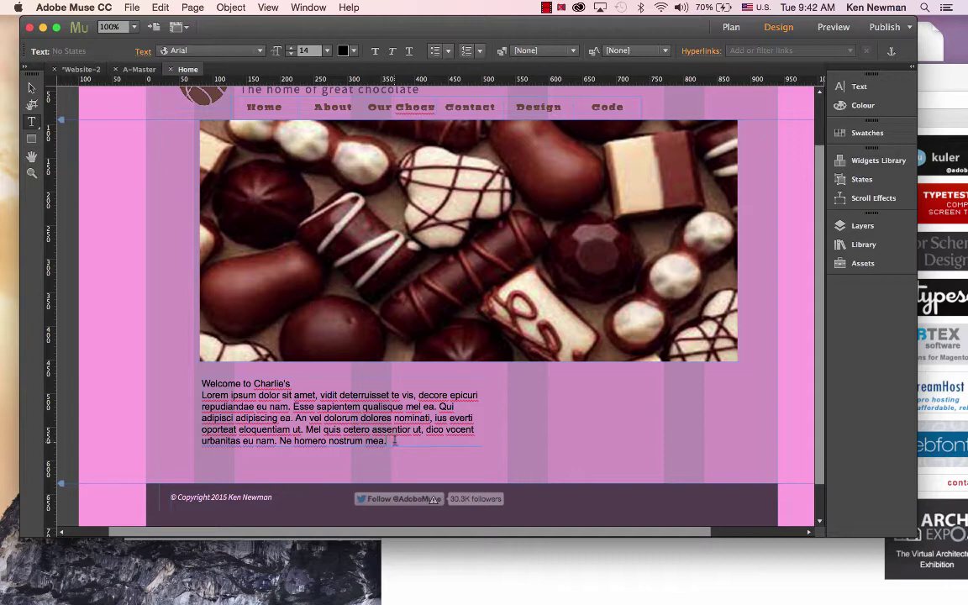
Set the pasted paragraph to Source Sans Pro and apply a colour sampled from the page.
left_click_drag(390, 440, 201, 394)
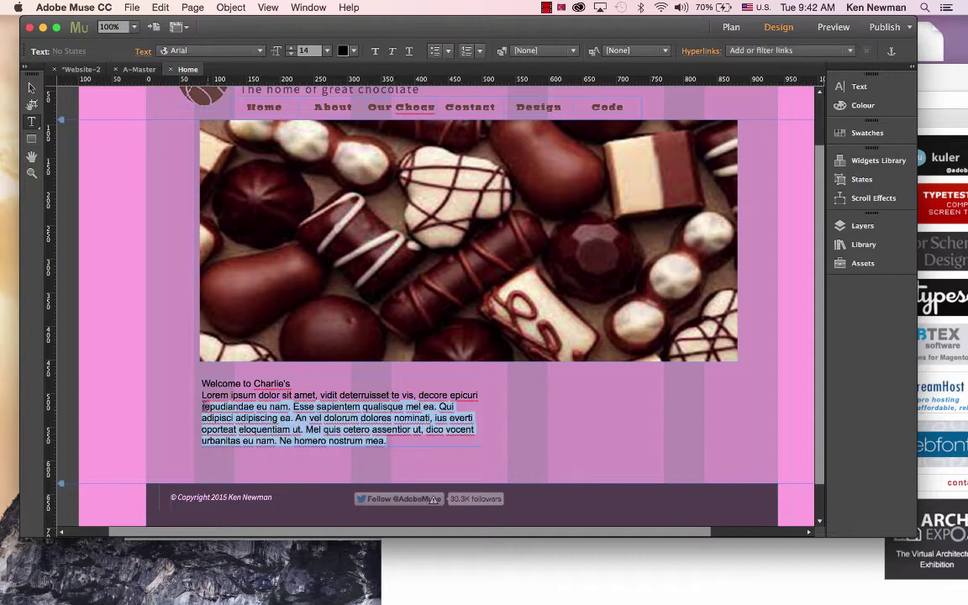
left_click(261, 51)
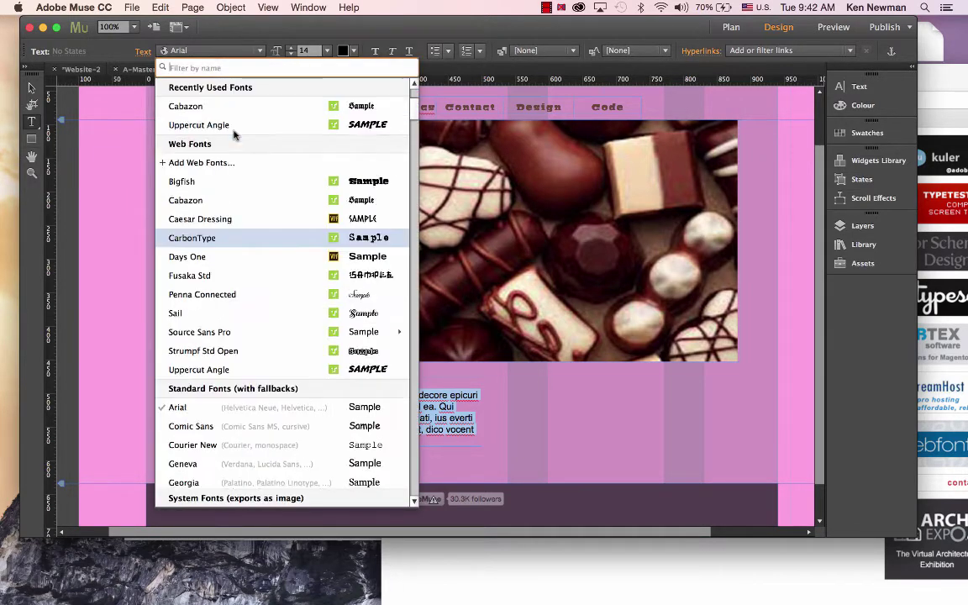
left_click(206, 126)
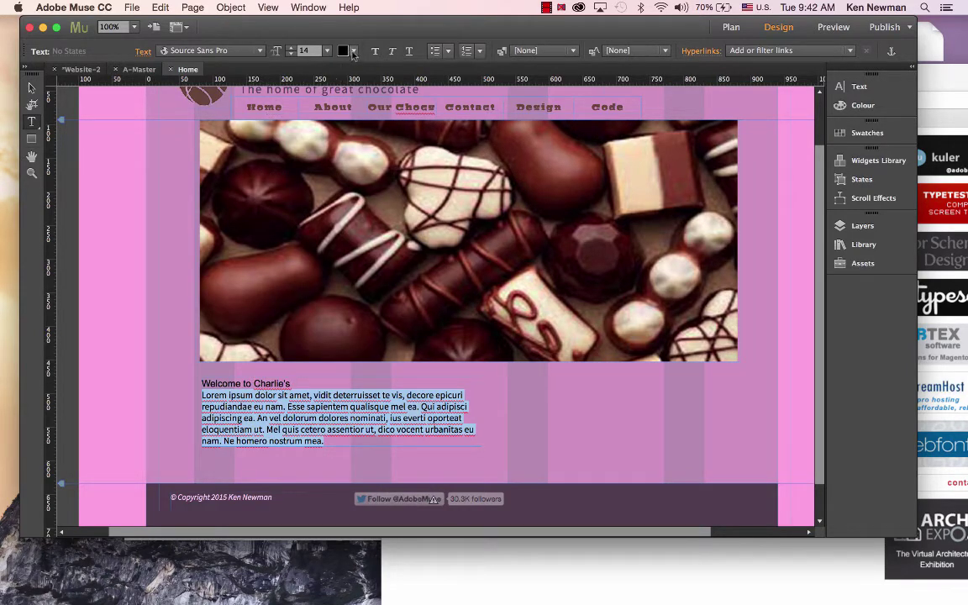
left_click(354, 52)
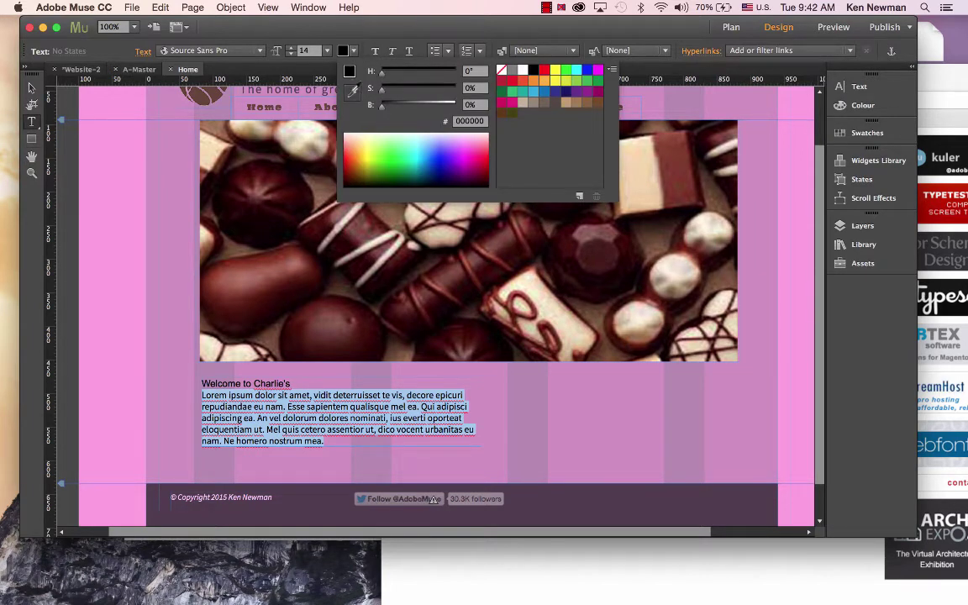
left_click(353, 91)
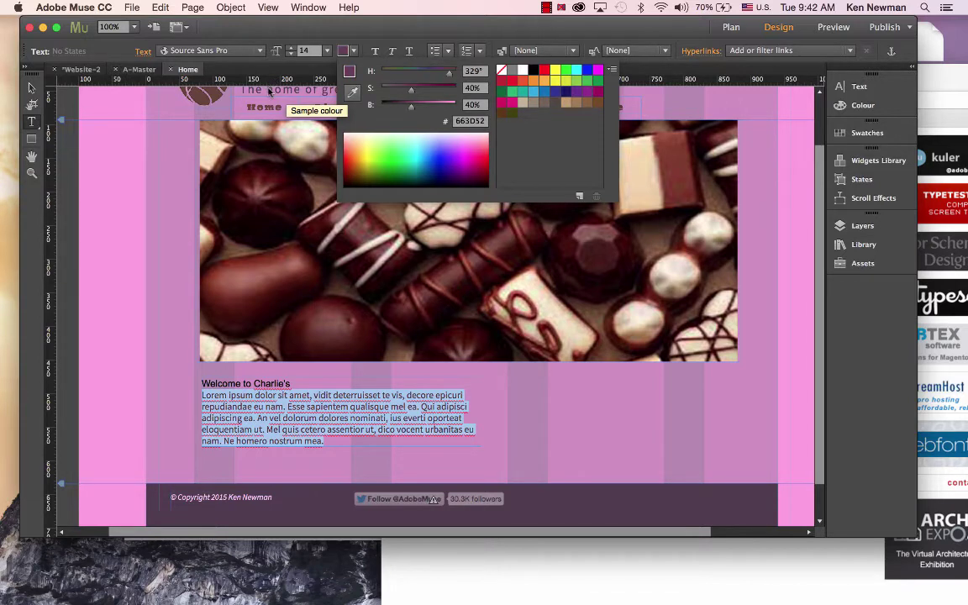
left_click(294, 390)
Style the 'Welcome to Charlie's' heading in Bigfish font with the logo brown.
left_click_drag(294, 382, 178, 384)
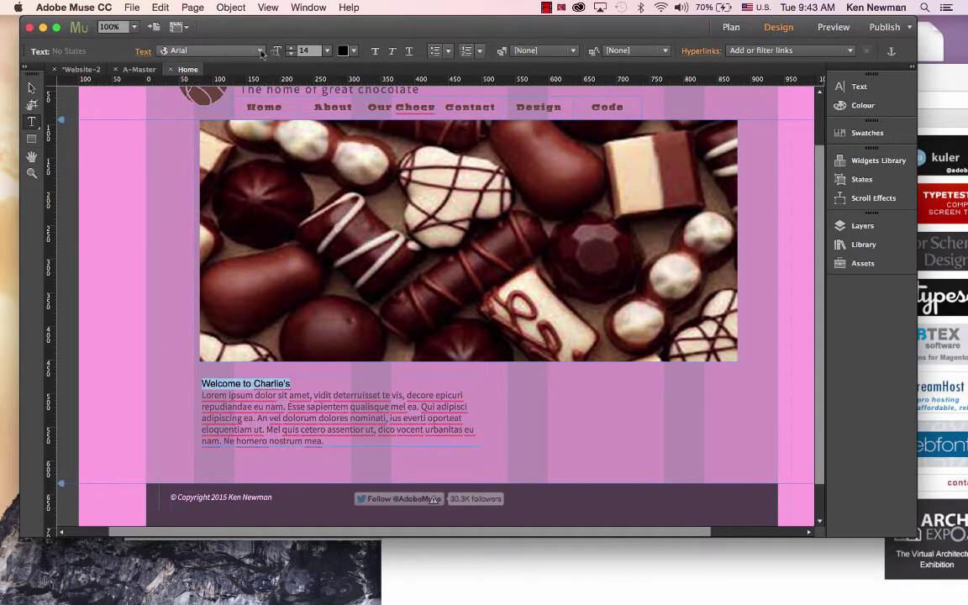
left_click(208, 51)
scroll(227, 101, "up", 5)
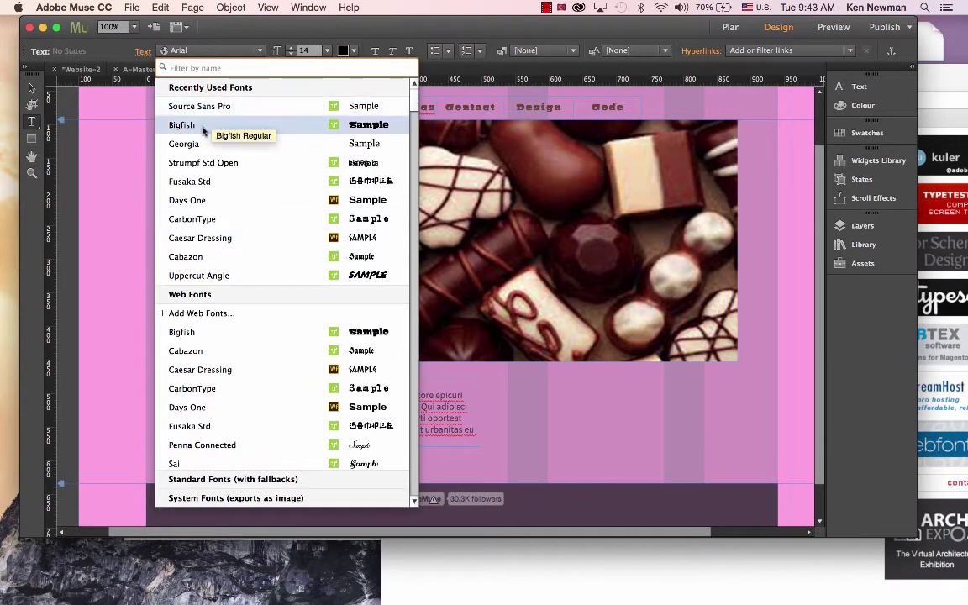
left_click(227, 124)
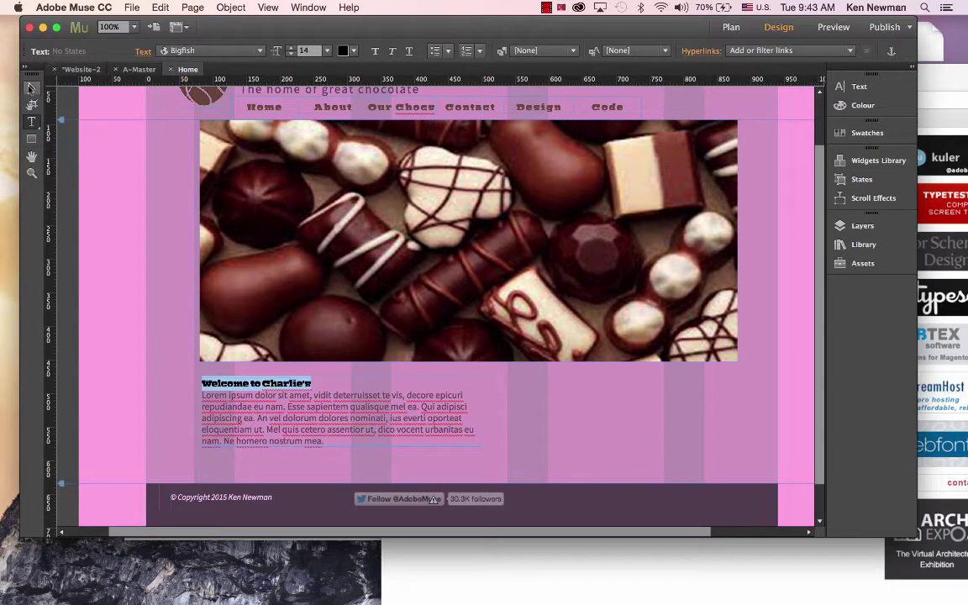
left_click(353, 51)
left_click(353, 89)
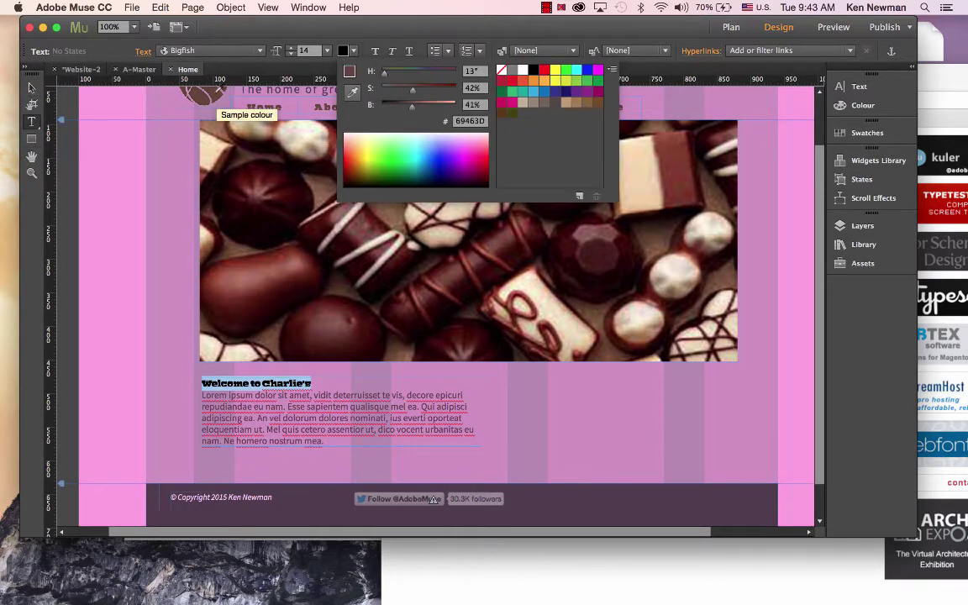
left_click(200, 94)
key("Escape")
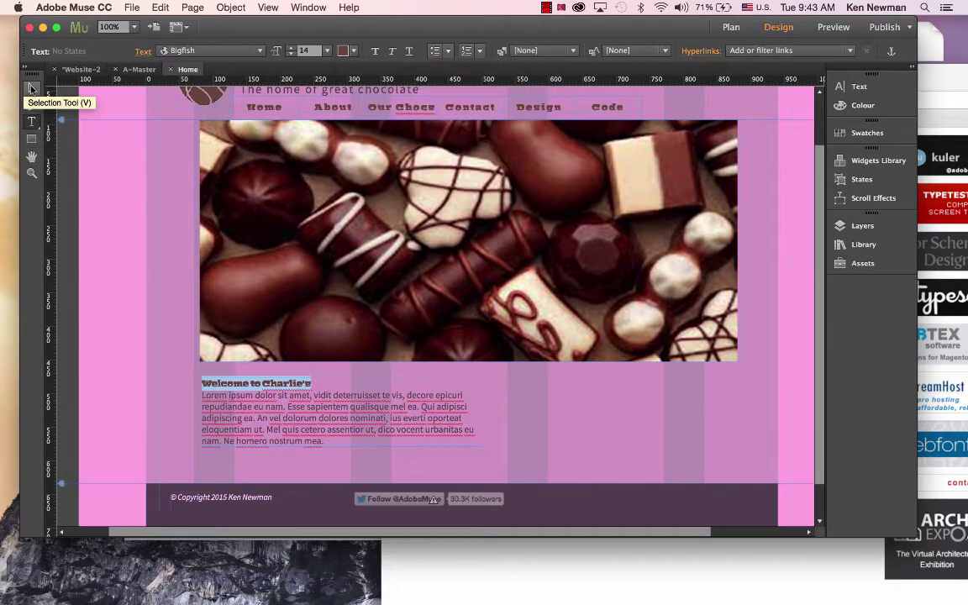
Make the body paragraph text white and reselect the whole welcome text frame.
left_click(386, 439)
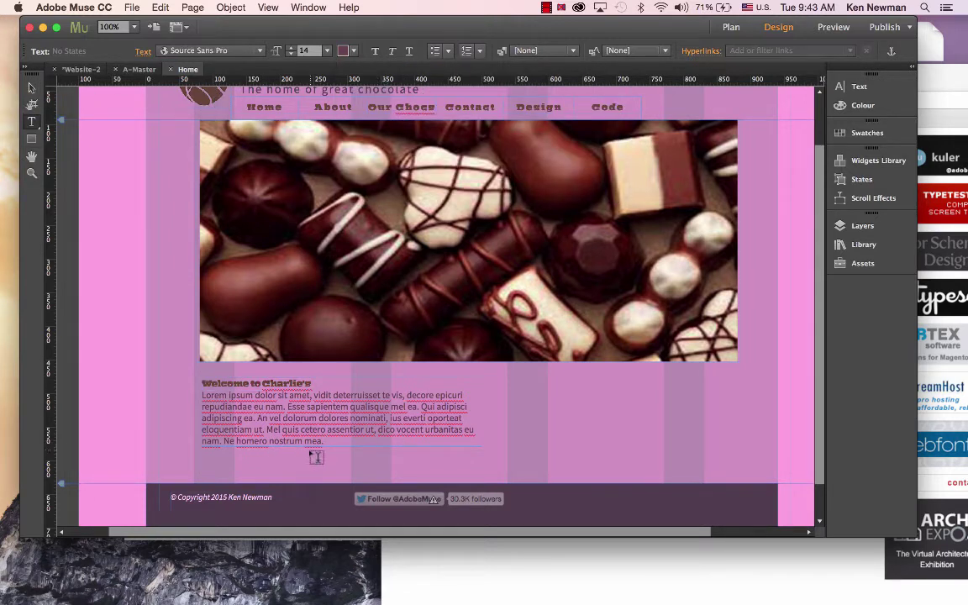
left_click_drag(333, 440, 181, 397)
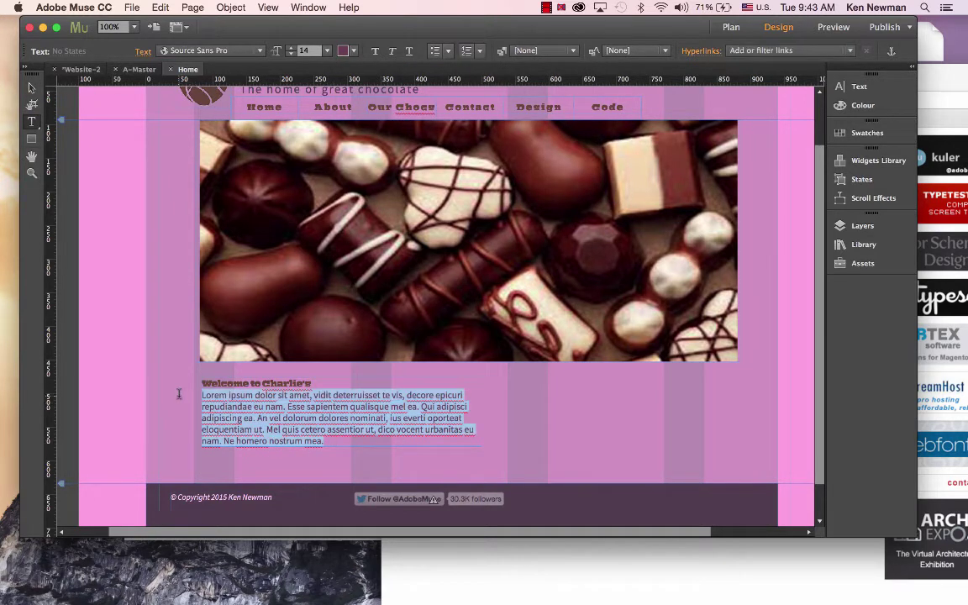
left_click(353, 51)
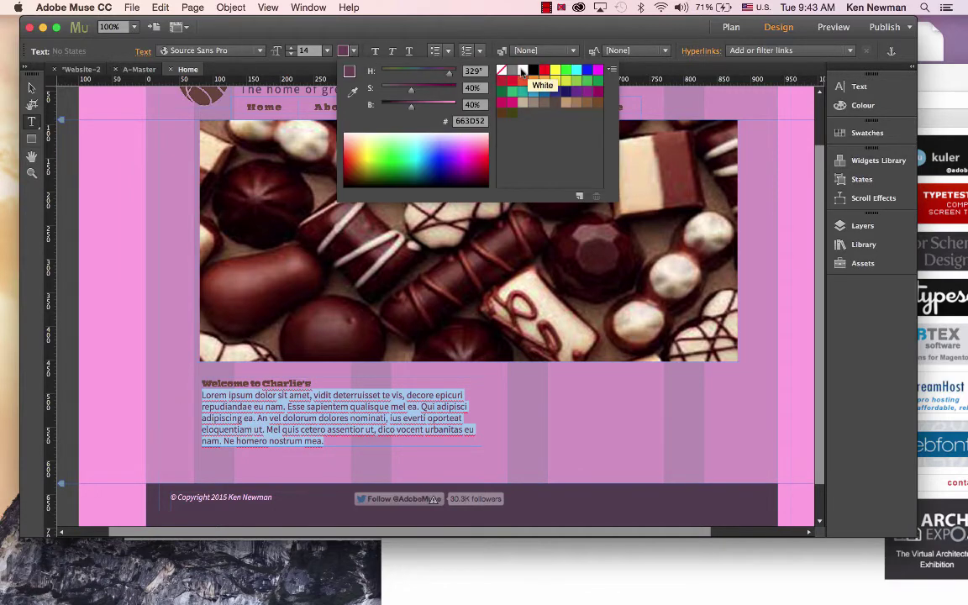
left_click(523, 70)
key("Escape")
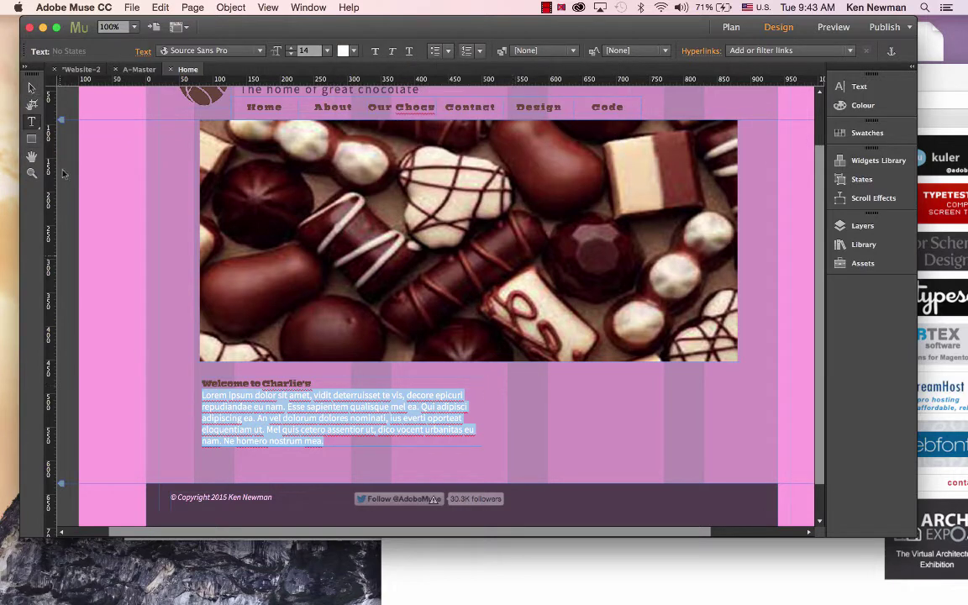
left_click(31, 87)
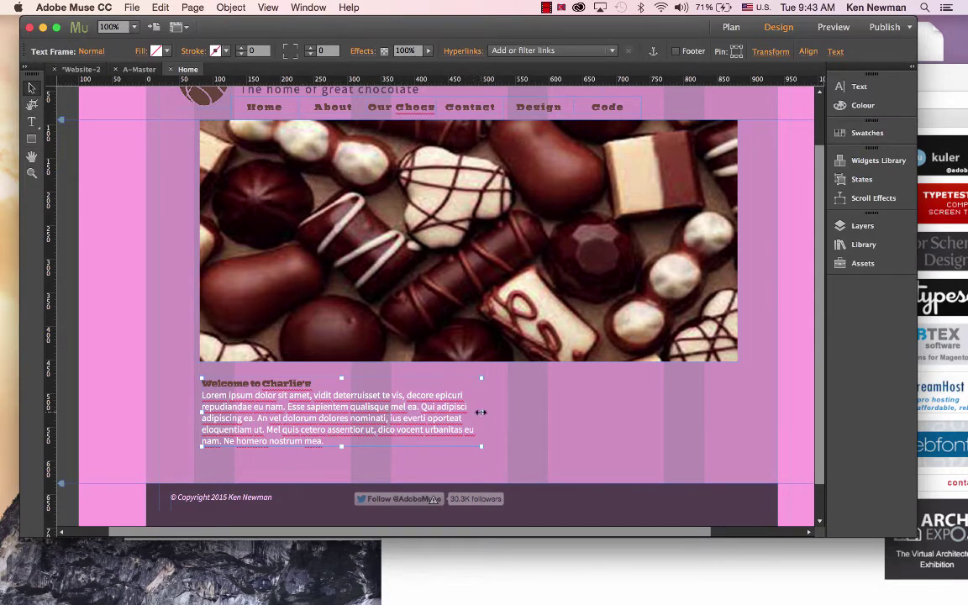
Narrow the welcome text frame, place a duplicate to its right, and add vertical guides at X 115 and 625.
left_click_drag(481, 412, 453, 417)
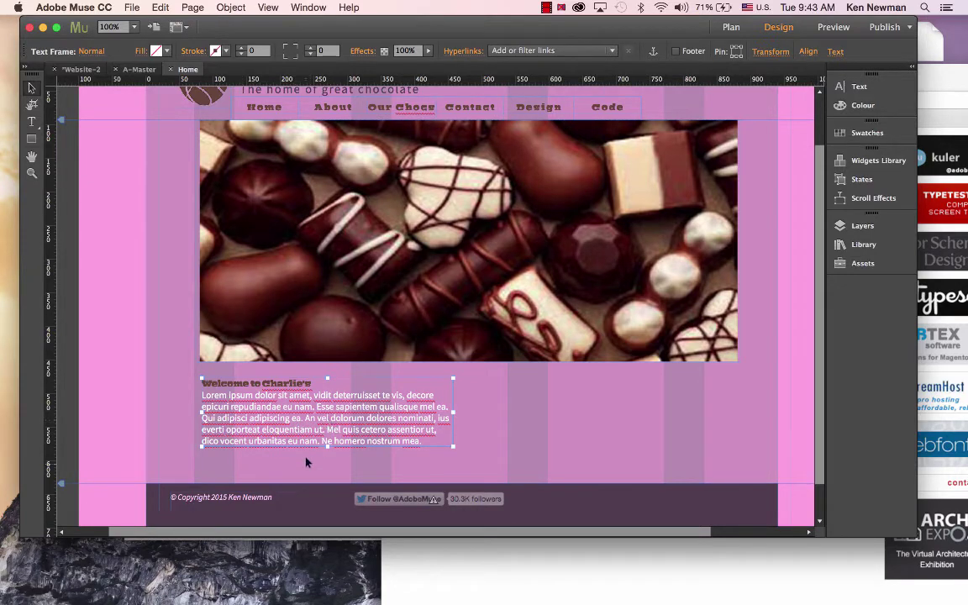
left_click_drag(312, 420, 575, 417)
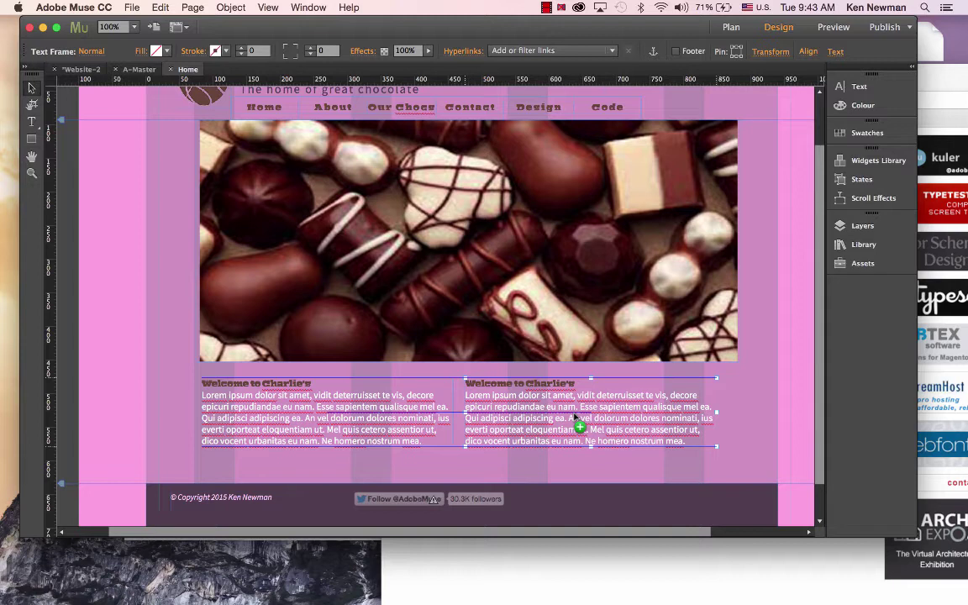
left_click_drag(574, 415, 576, 418)
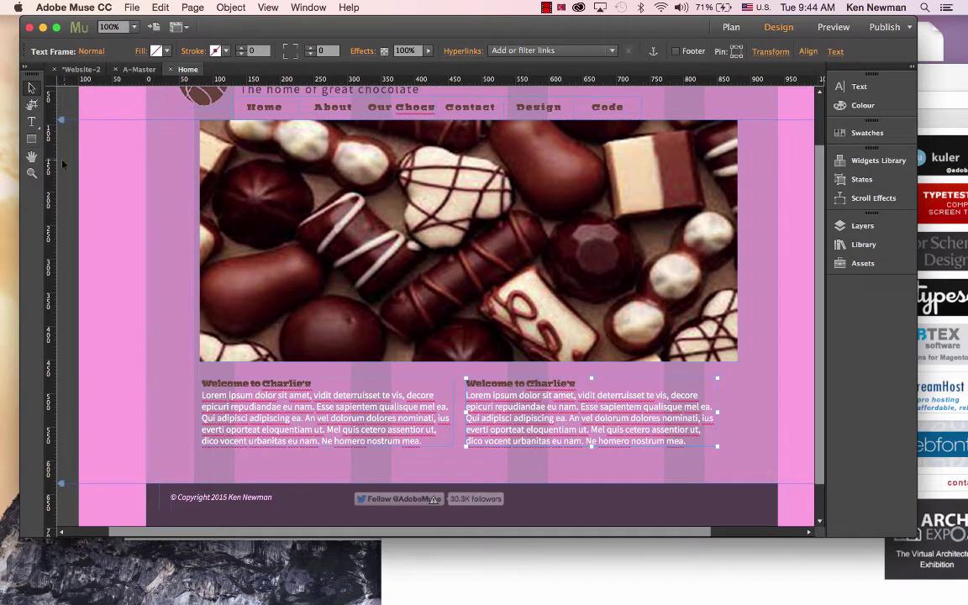
left_click_drag(51, 172, 195, 181)
left_click_drag(812, 324, 465, 371)
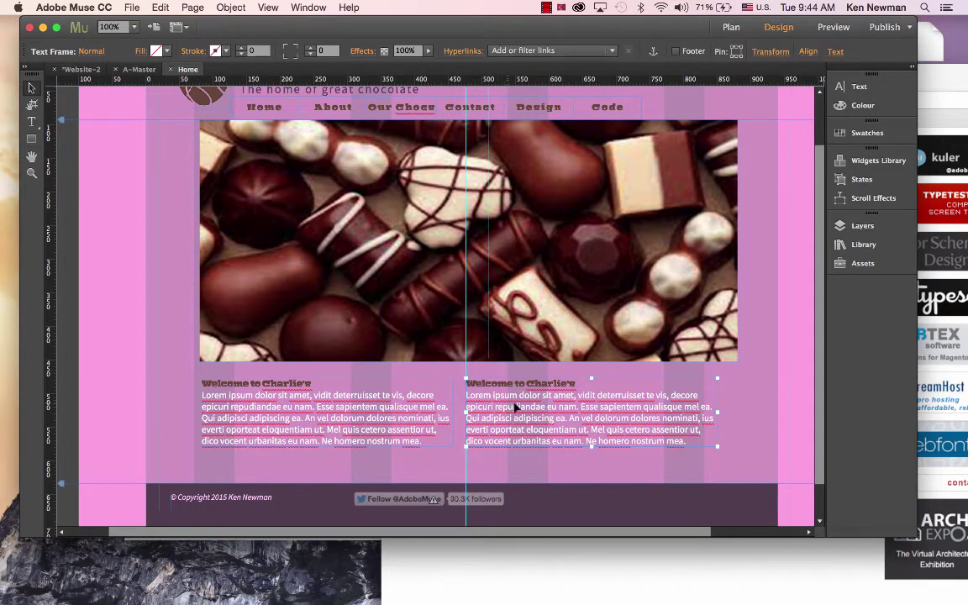
Align the right text frame with the left one and retitle its heading 'Our Chocolates'.
mouse_move(518, 404)
left_mouse_down()
mouse_move(515, 420)
mouse_move(509, 409)
left_mouse_up()
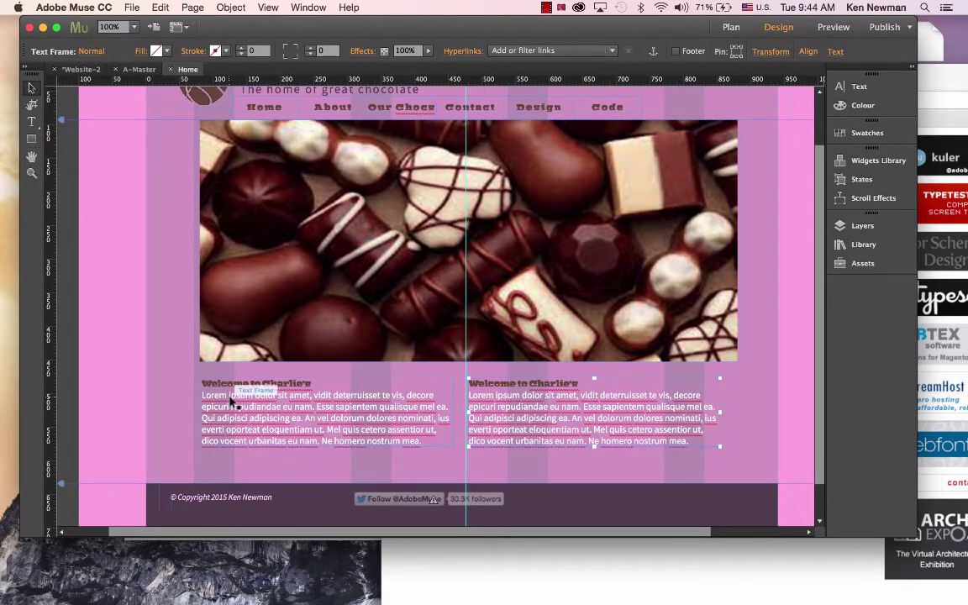
triple_click(531, 384)
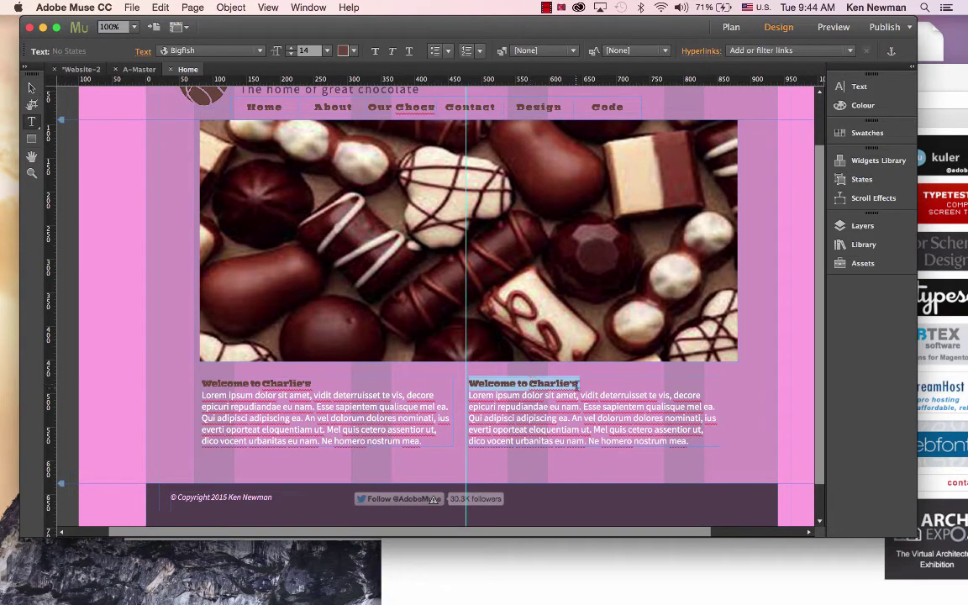
left_click(590, 385)
left_click_drag(584, 384, 457, 384)
type("Our C")
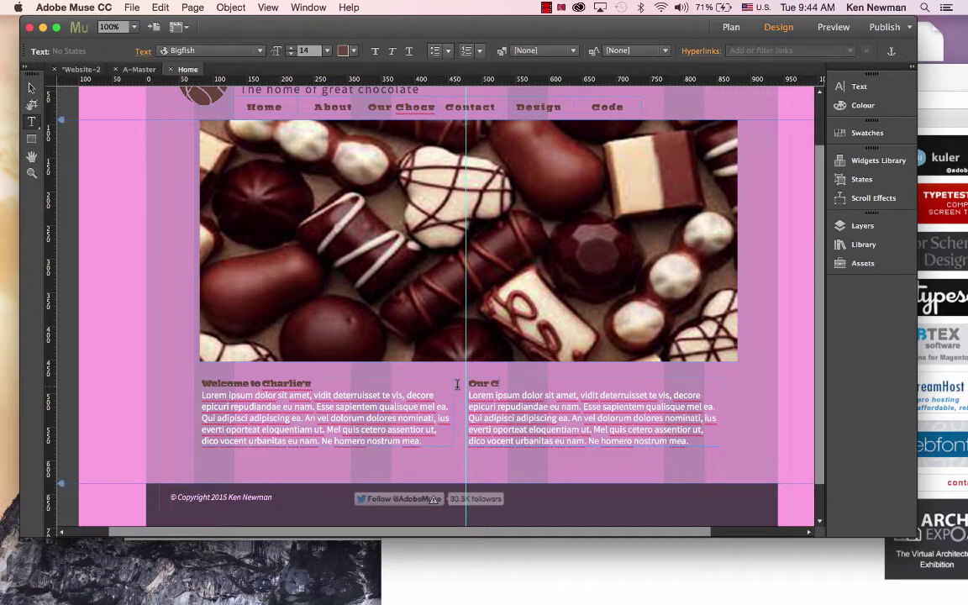
type("hocolates")
left_click(31, 87)
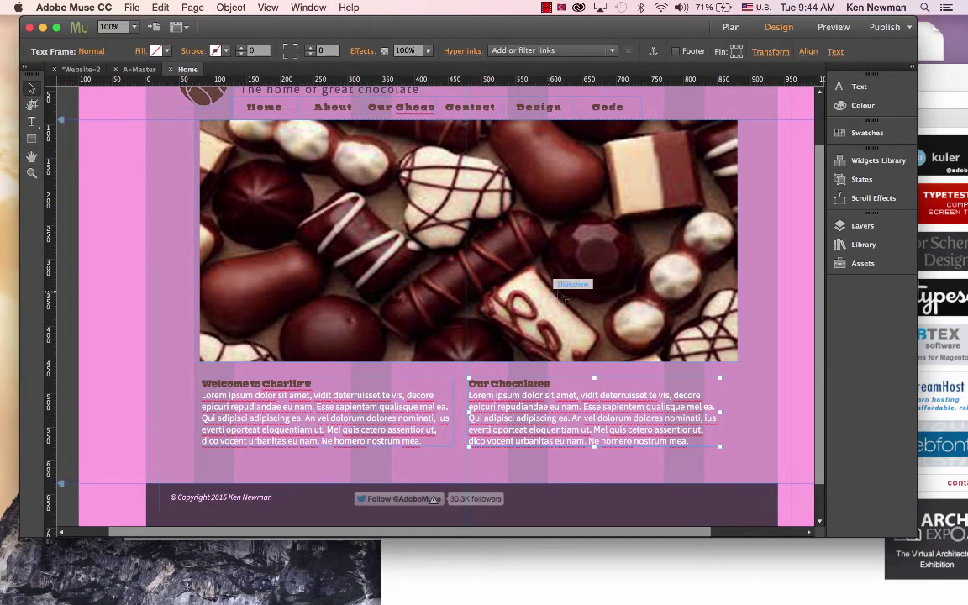
scroll(693, 287, "up", 3)
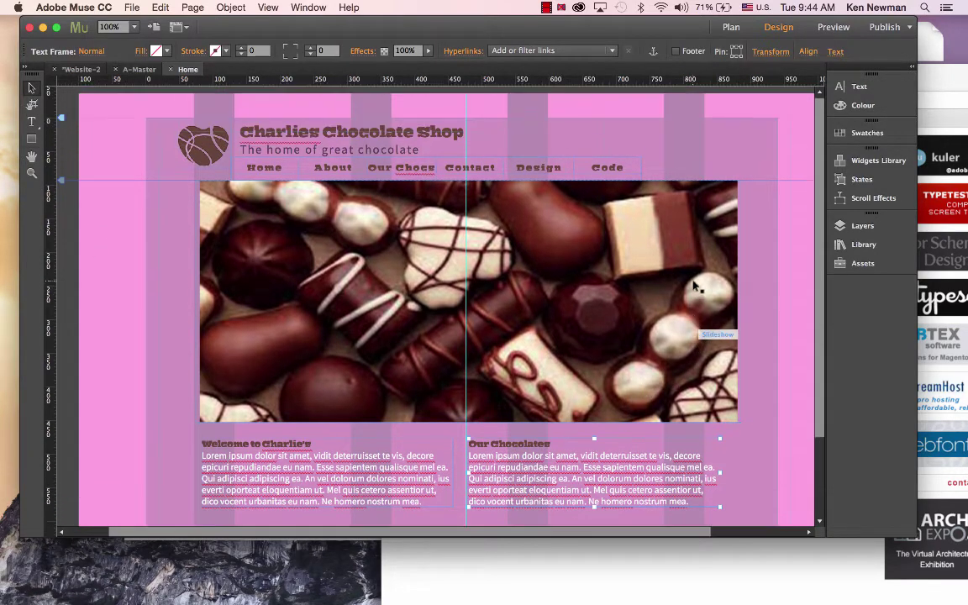
Save the site as 'chocolate' in the chocolatesite folder without overwriting chocolateSite, then view the site Plan.
scroll(694, 287, "down", 2)
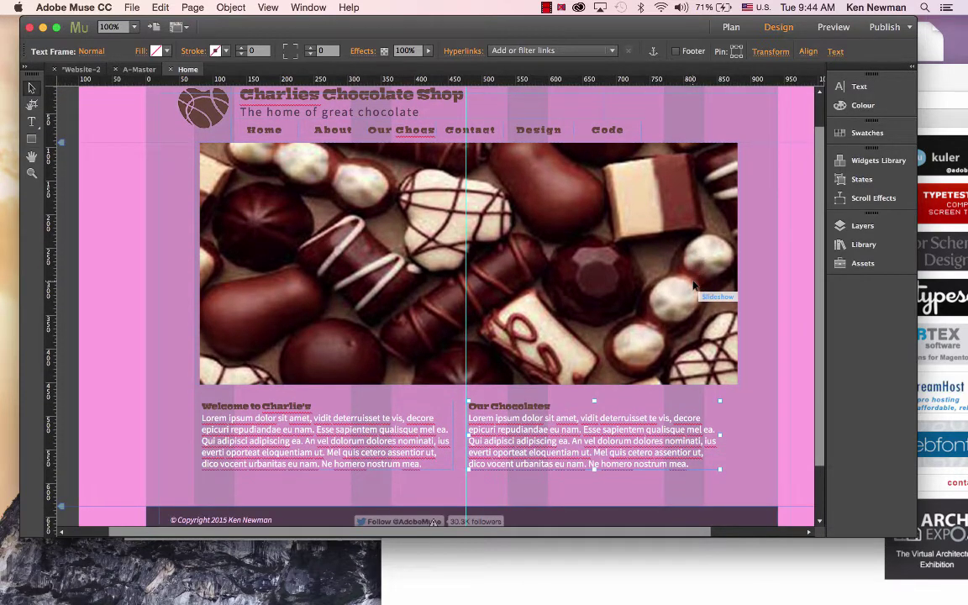
key("super+s")
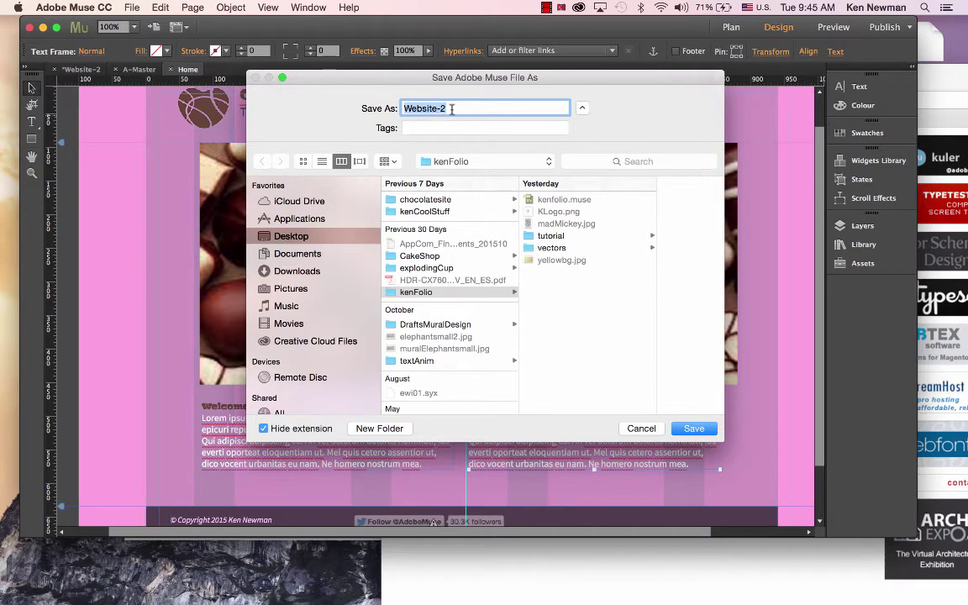
type("cho")
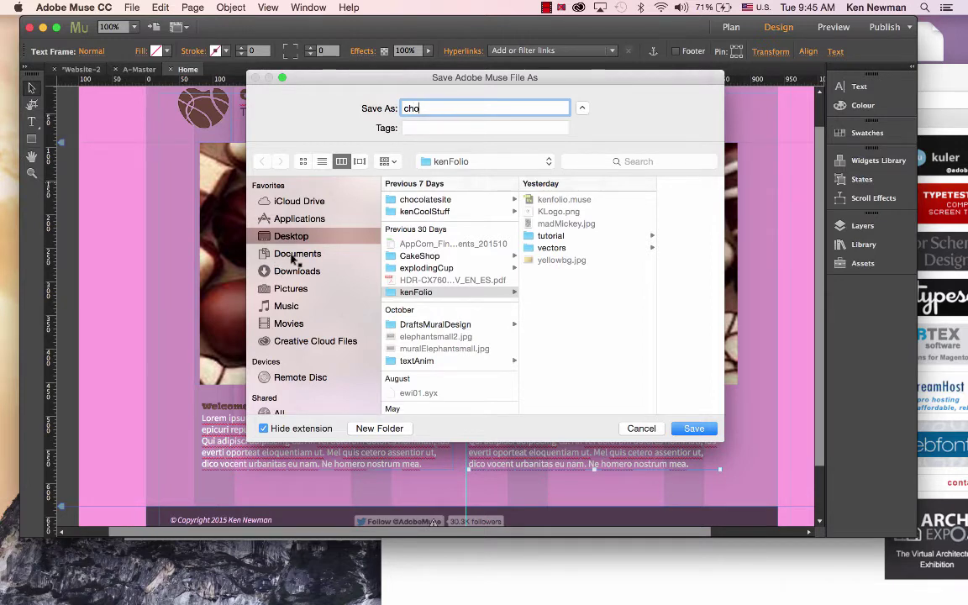
left_click(434, 201)
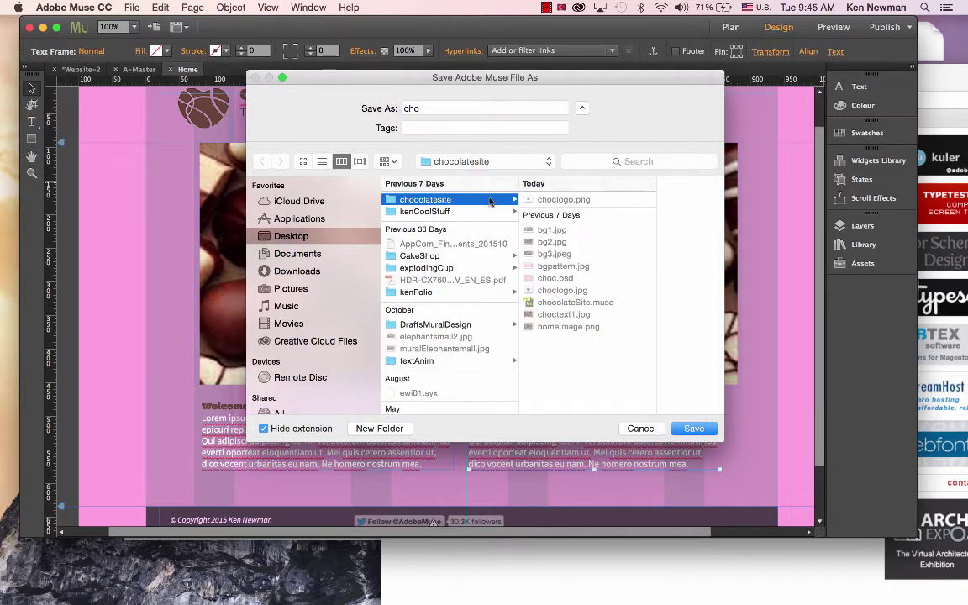
left_click(429, 108)
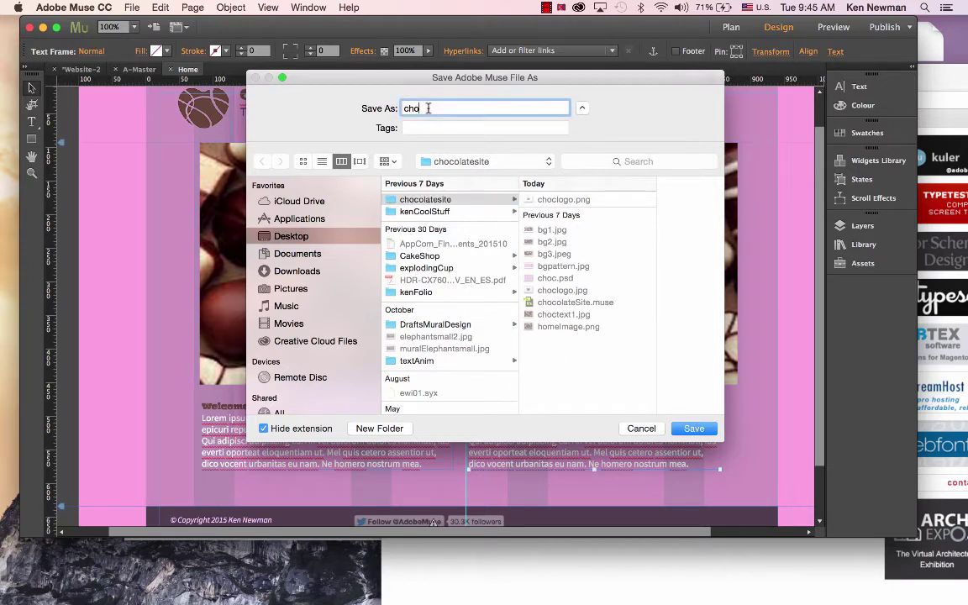
type("colatesite")
left_click(698, 430)
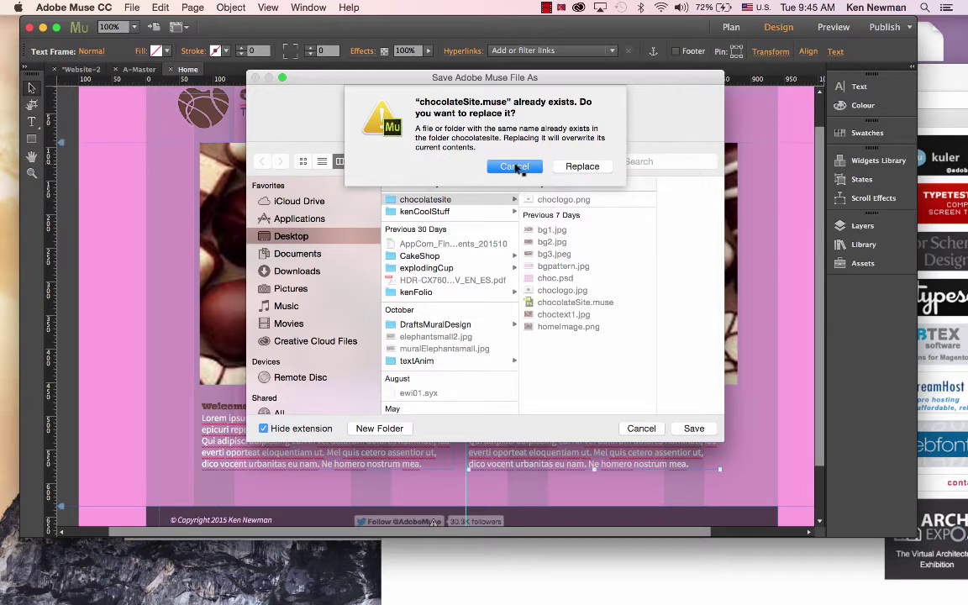
left_click(515, 166)
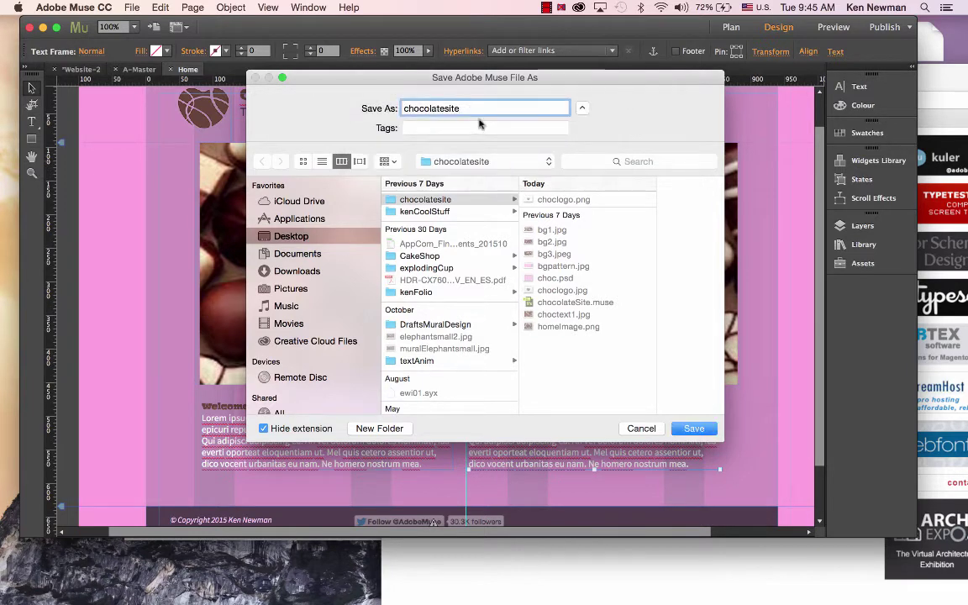
double_click(443, 110)
key("BackSpace")
left_click(694, 428)
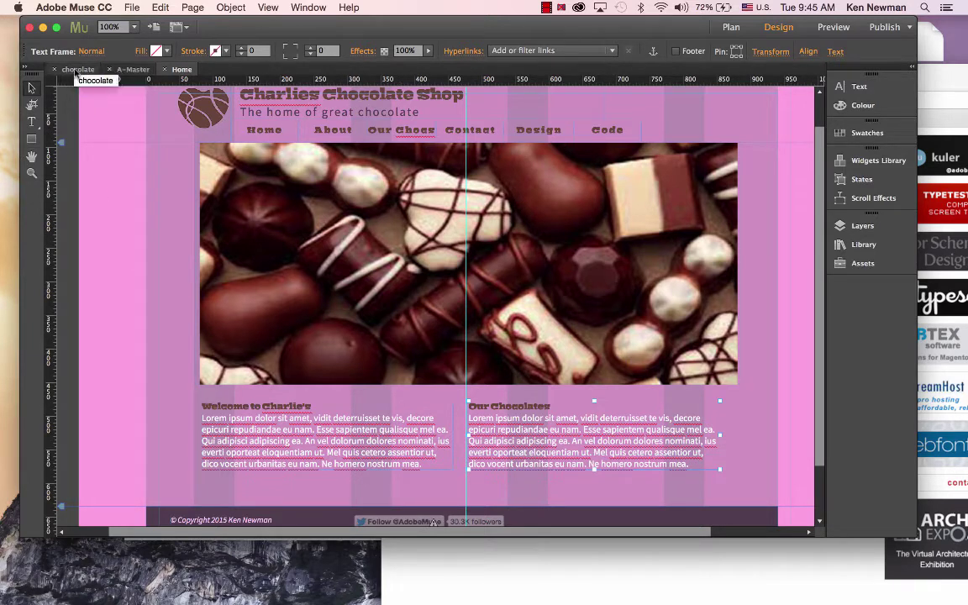
left_click(77, 69)
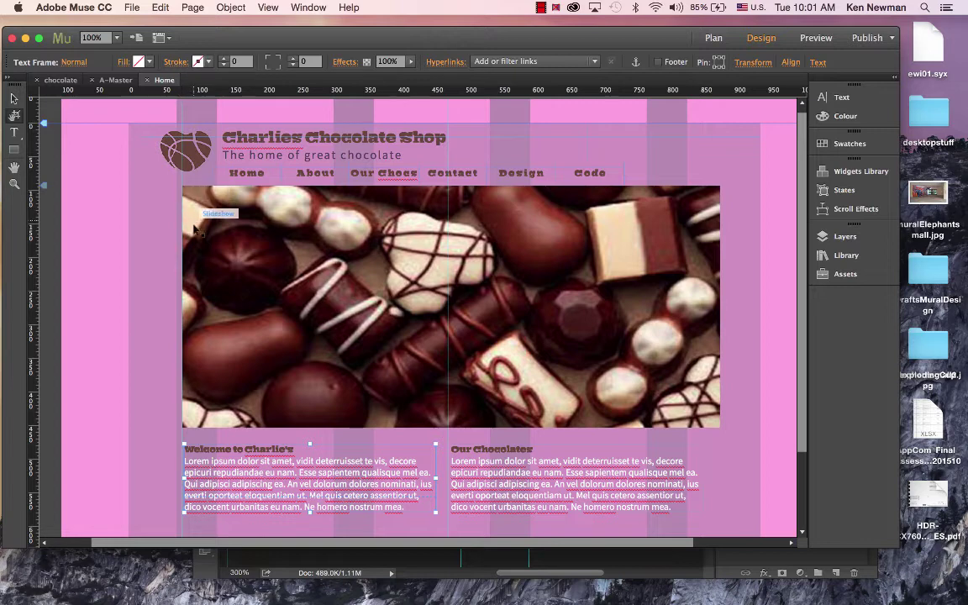
Open the About page and place chocolatier.jpg just beneath the navigation bar.
left_click(60, 81)
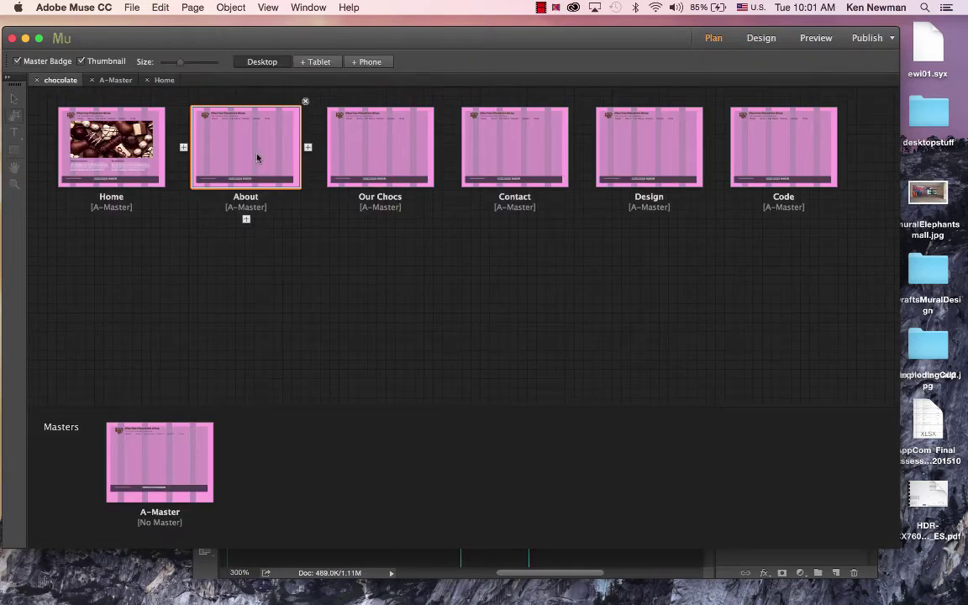
double_click(258, 158)
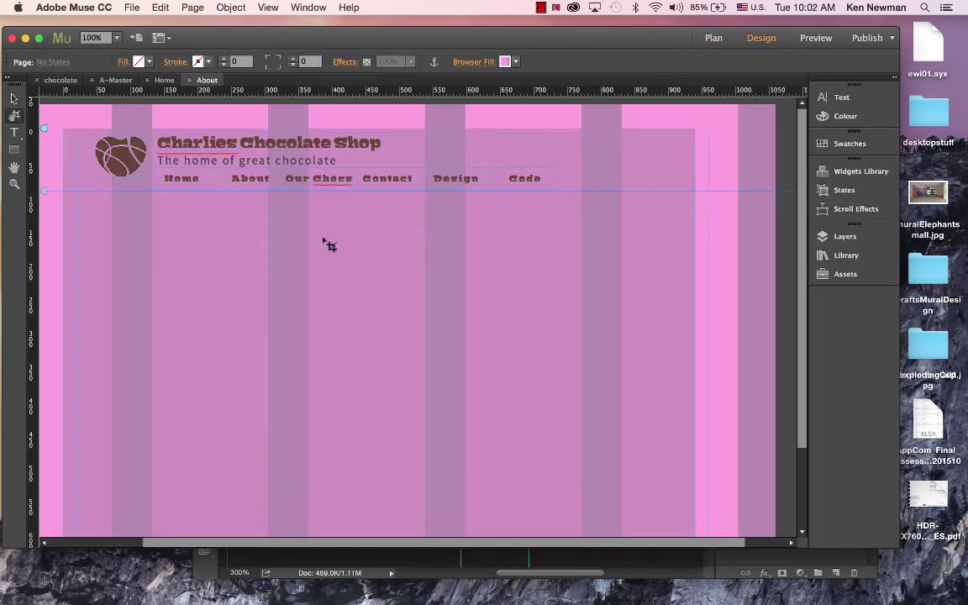
left_click(131, 7)
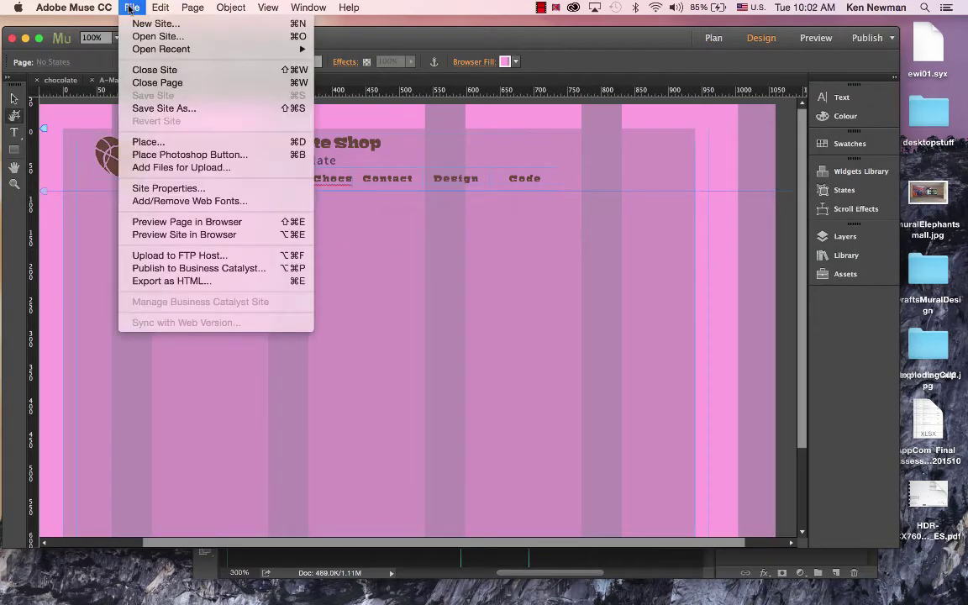
left_click(141, 142)
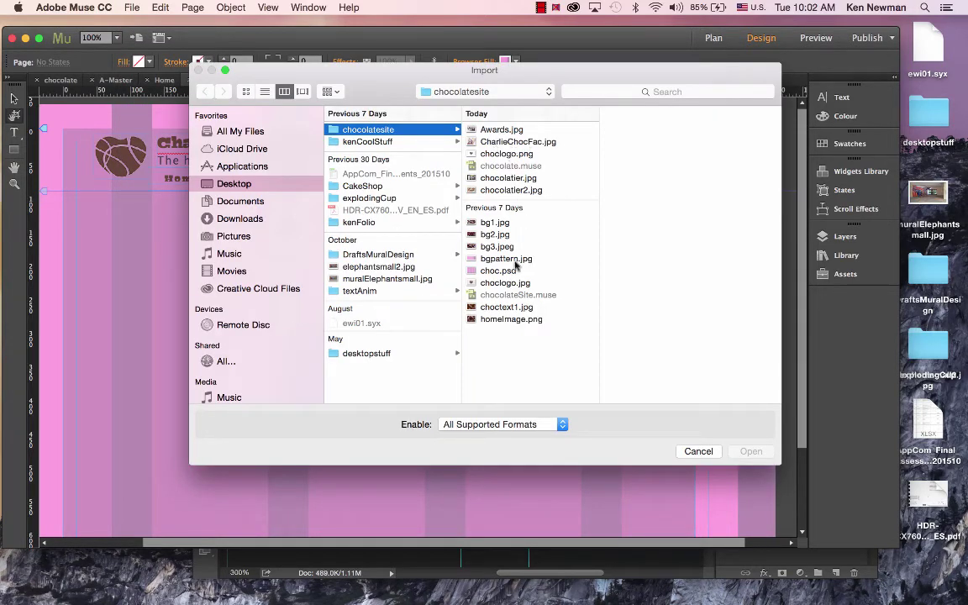
left_click(512, 182)
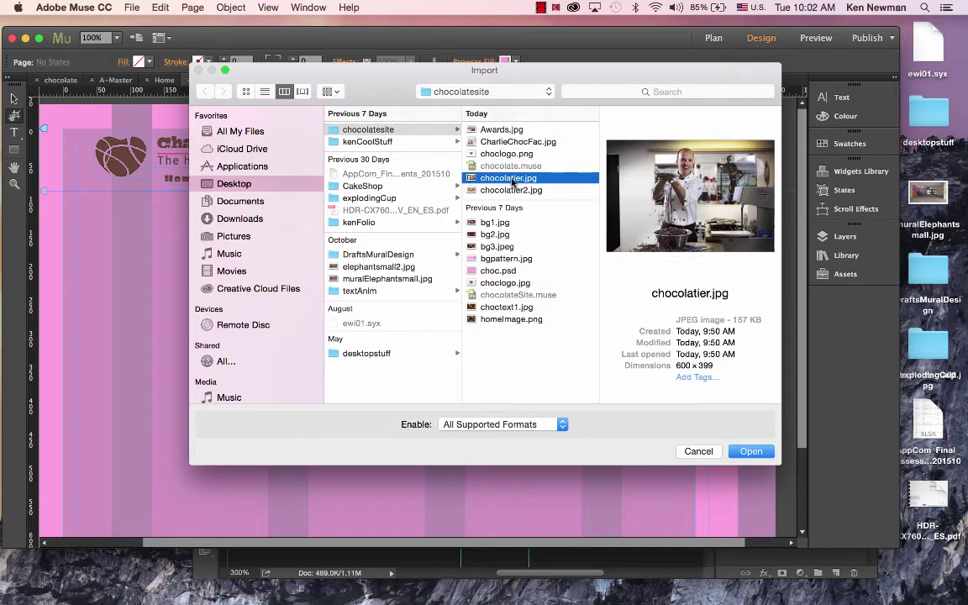
left_click(760, 454)
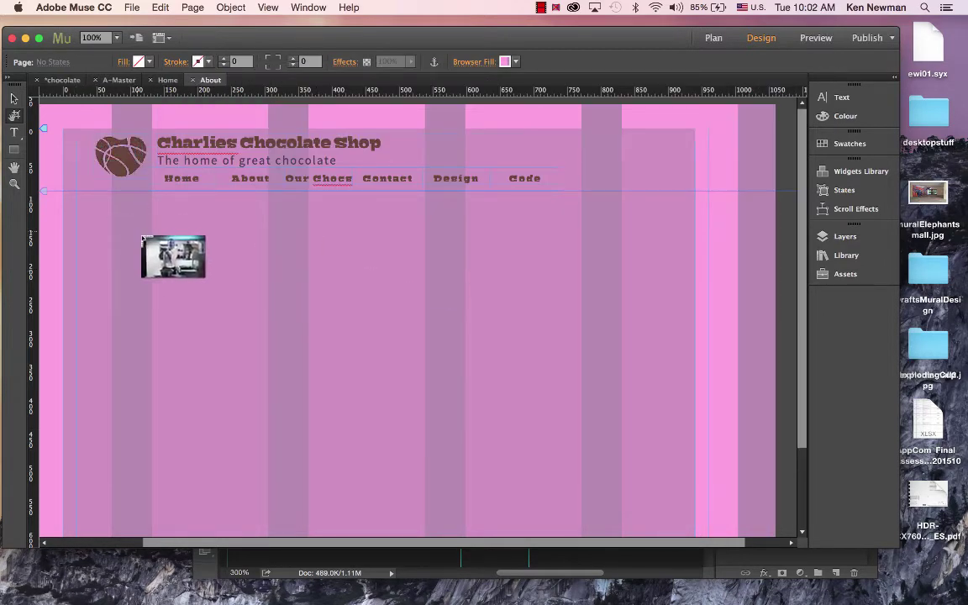
left_click(107, 201)
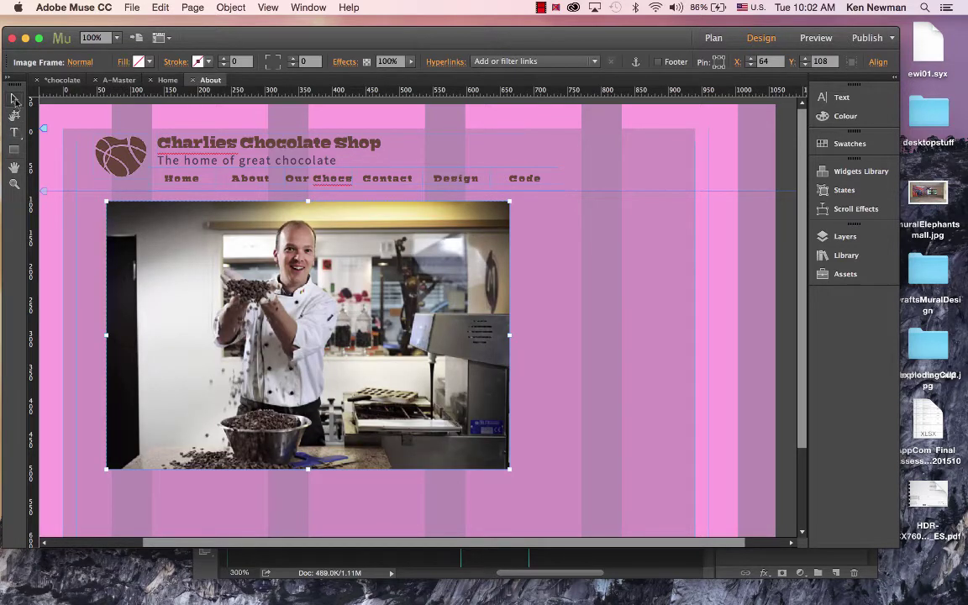
left_click_drag(375, 363, 372, 359)
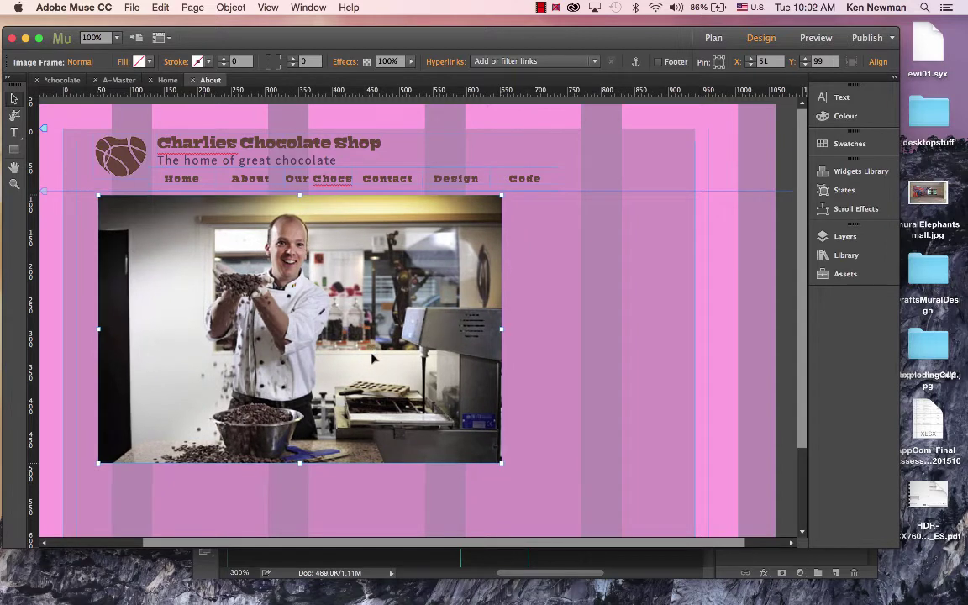
Paste the welcome text frame onto the About page and narrow it to the right of the chef photo.
left_click(168, 82)
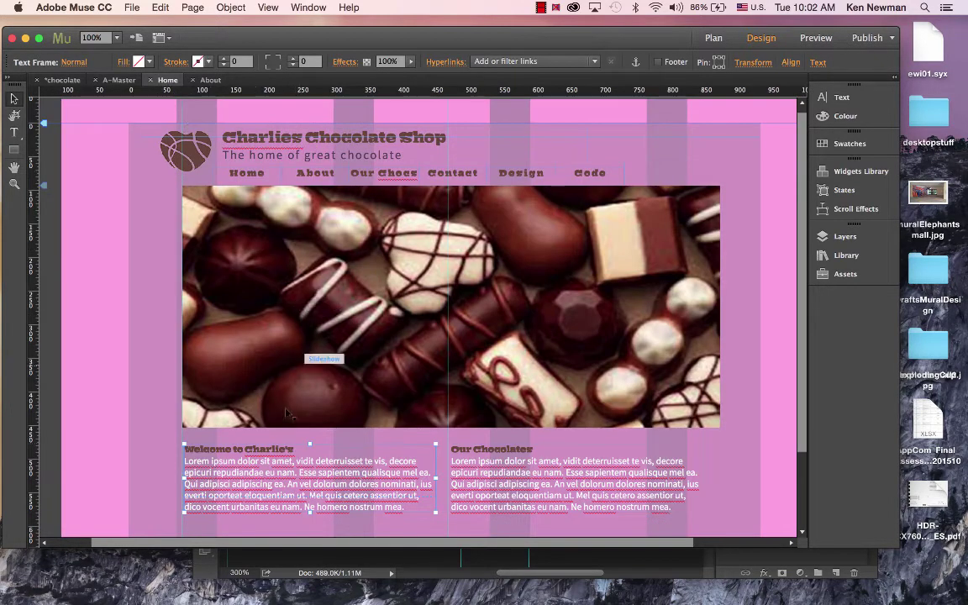
left_click(307, 479)
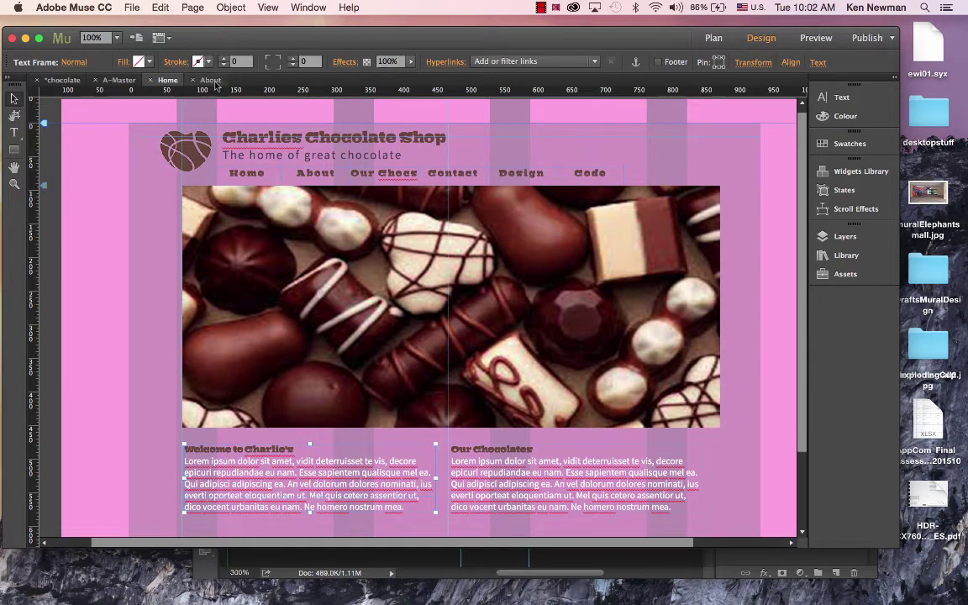
left_click(215, 83)
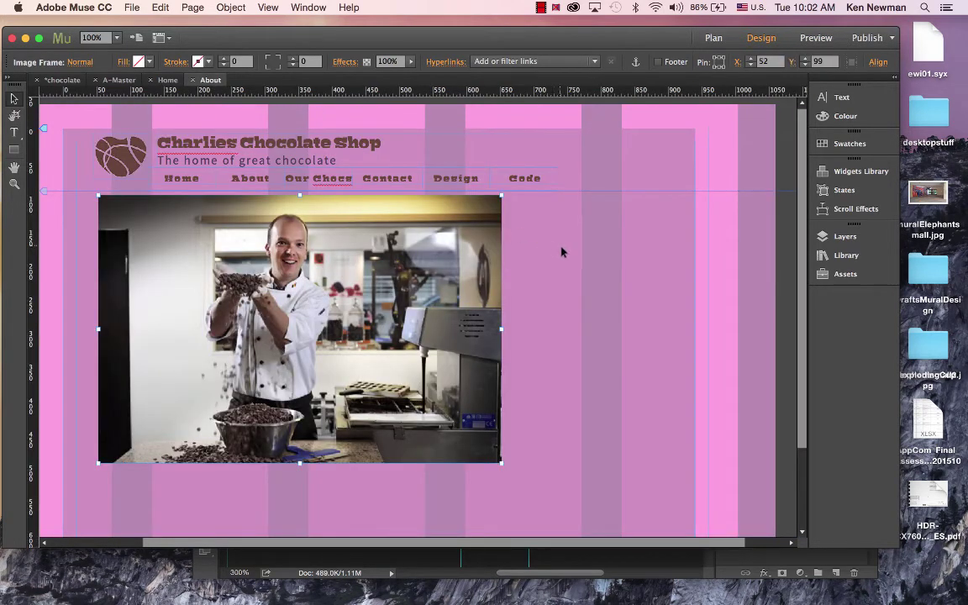
key("super+v")
left_click_drag(411, 290, 634, 202)
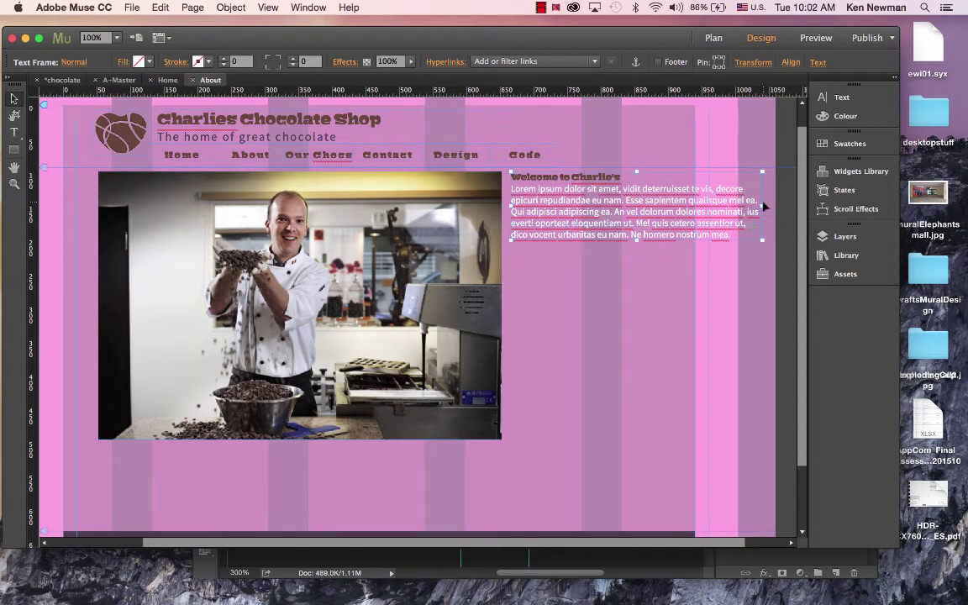
left_click_drag(762, 206, 700, 210)
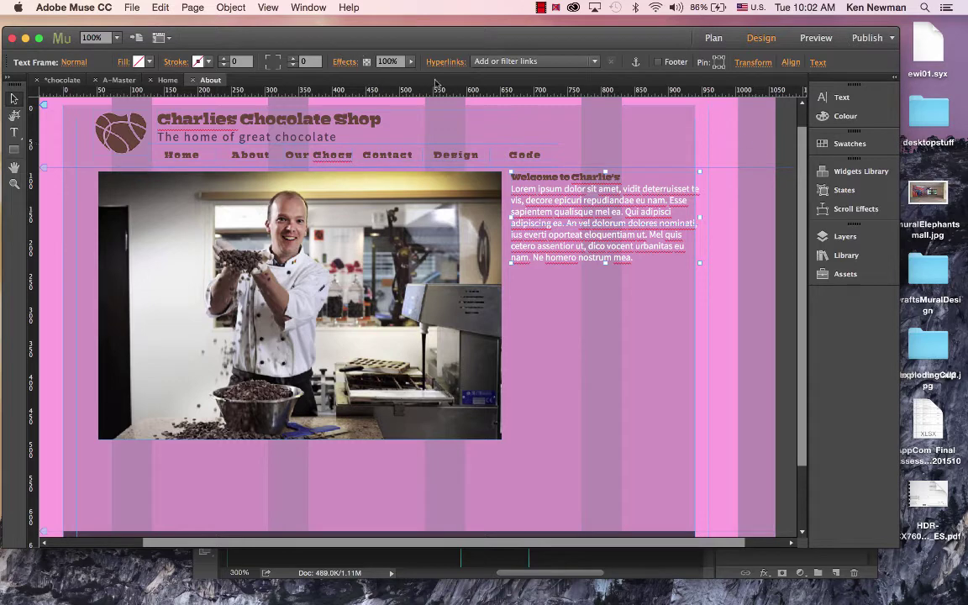
Justify the paragraph and change the heading to 'About Charlie's'.
left_click(841, 97)
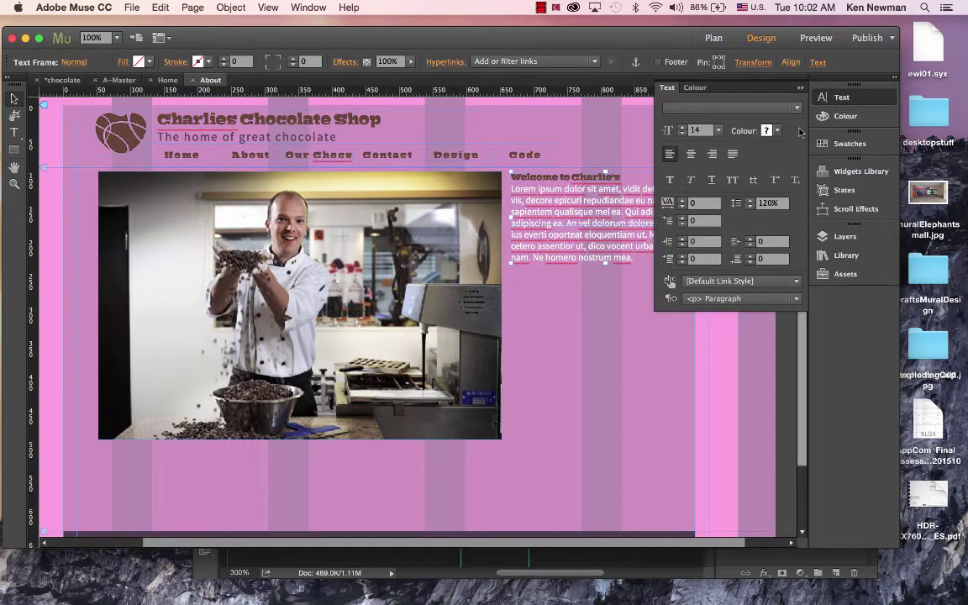
left_click(732, 155)
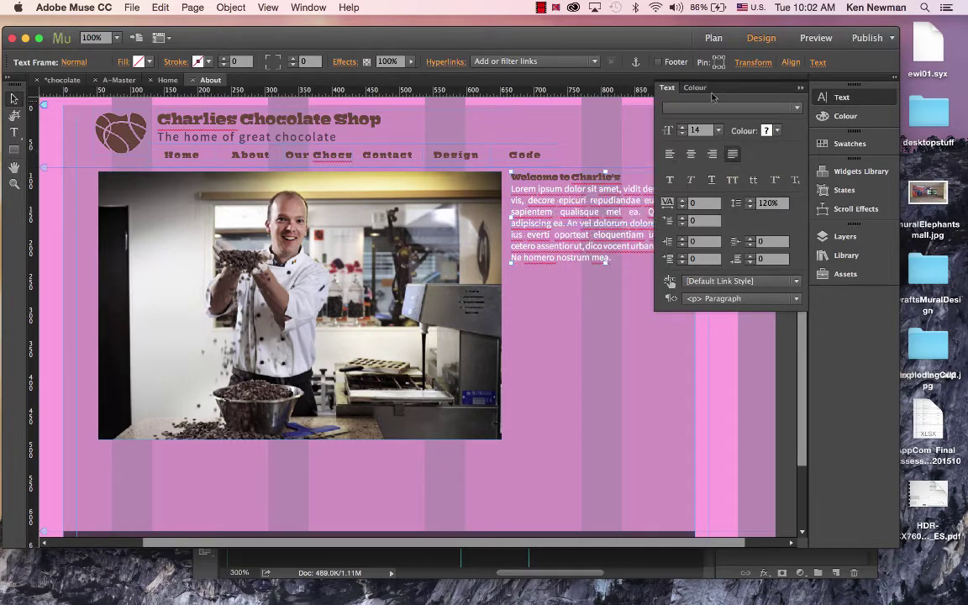
left_click(801, 88)
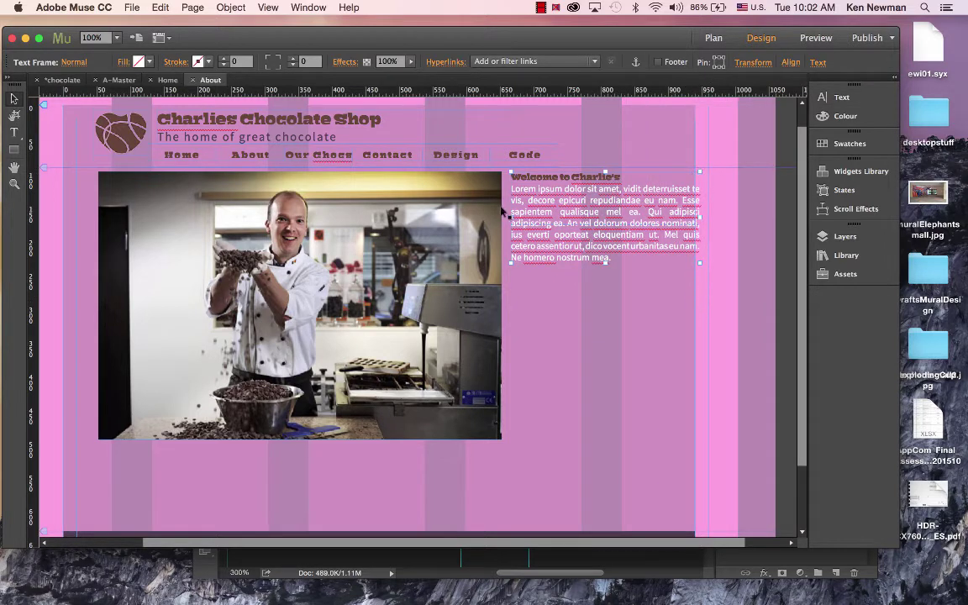
double_click(575, 178)
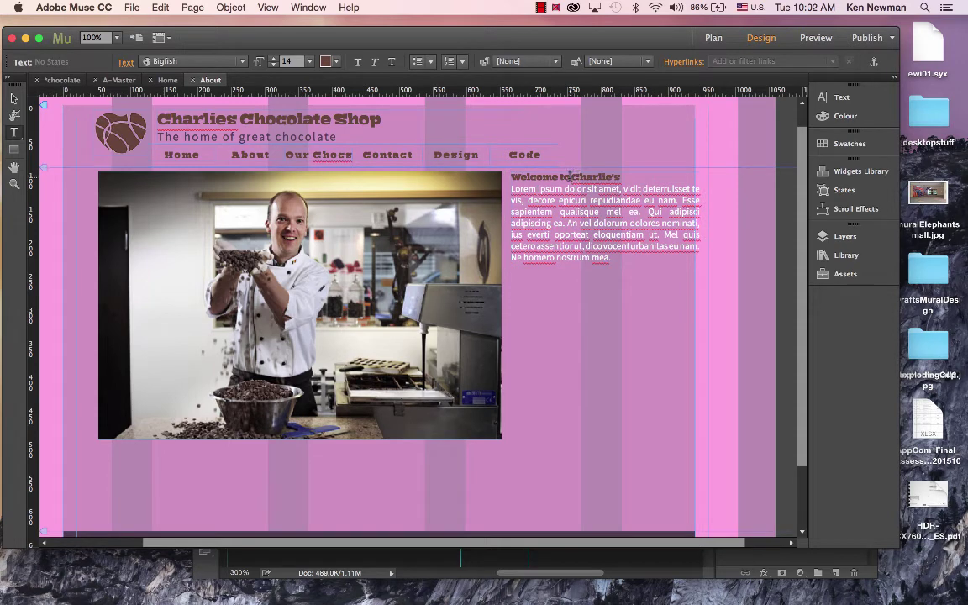
left_click_drag(568, 176, 479, 180)
type("About")
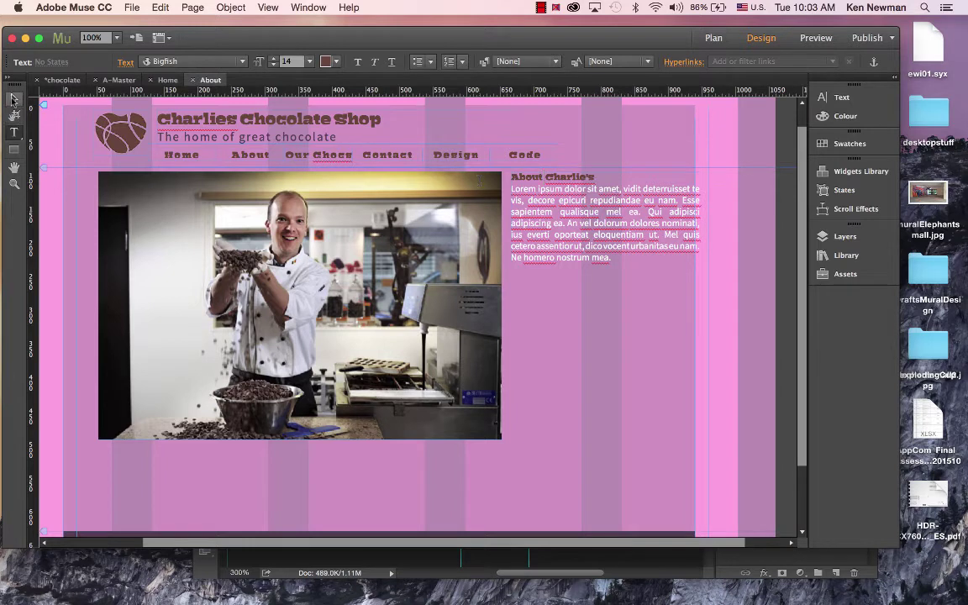
left_click(14, 99)
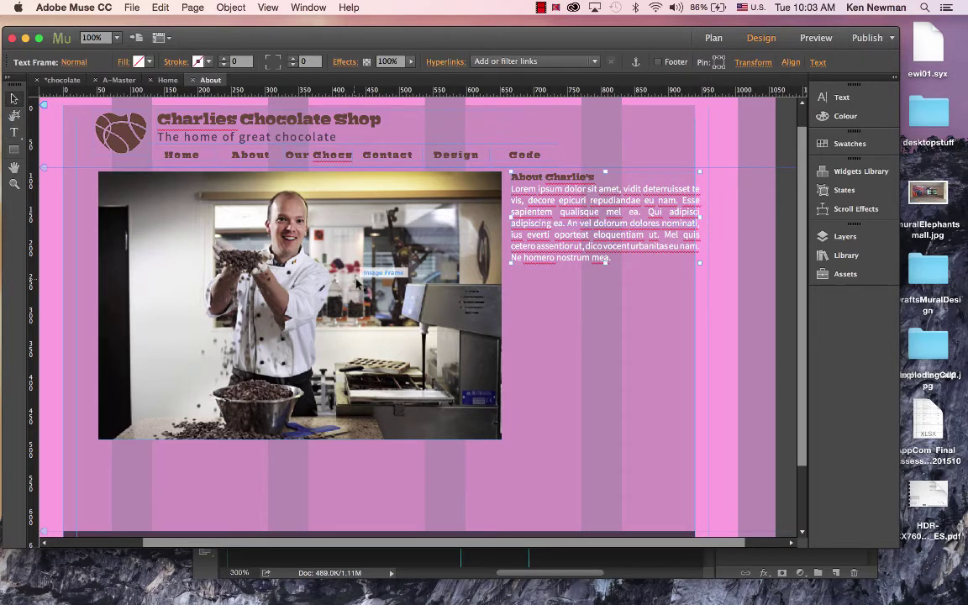
Place chocolatier2.jpg on the About page below the About Charlie's text.
left_click(593, 307)
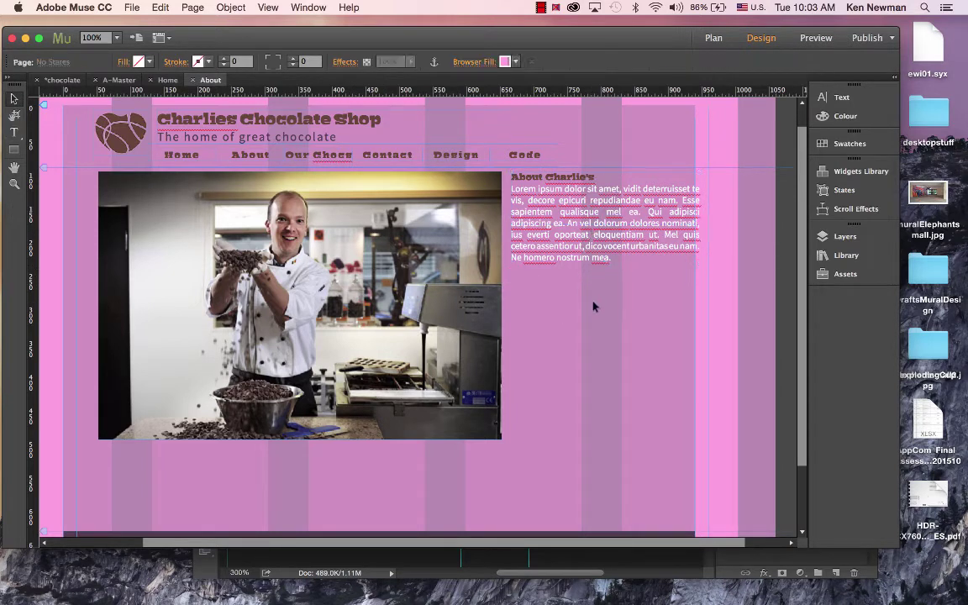
left_click(132, 9)
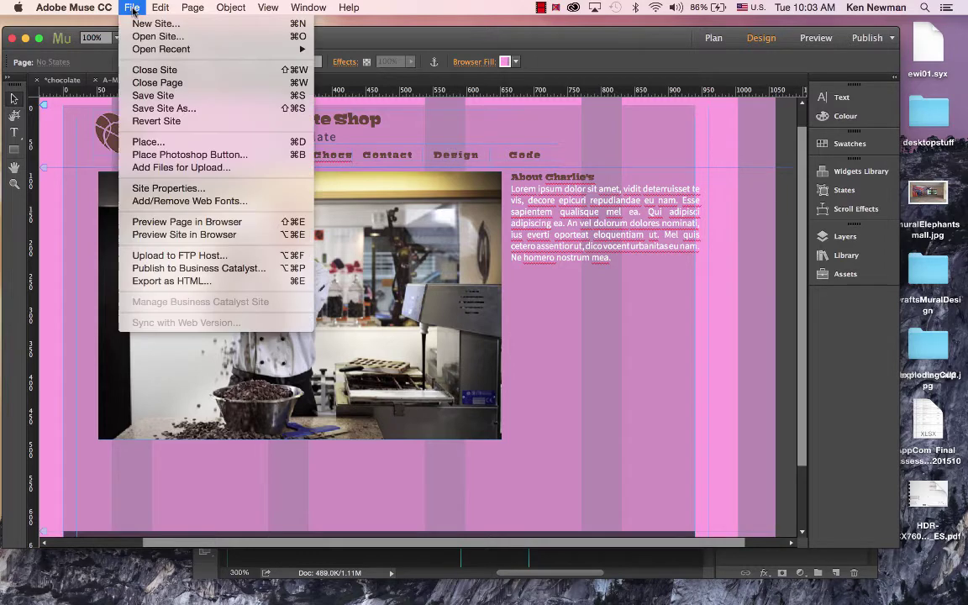
left_click(145, 140)
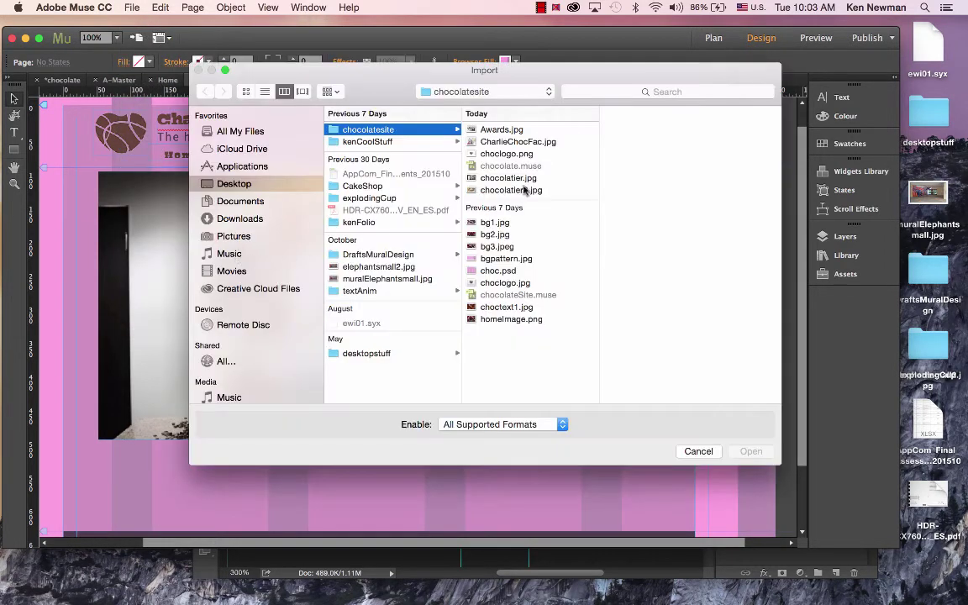
left_click(514, 191)
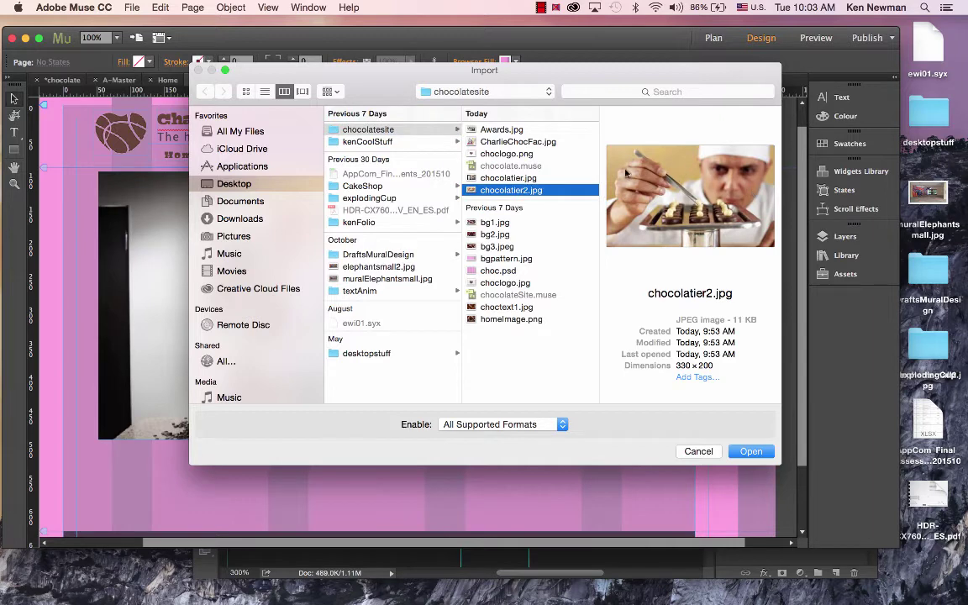
left_click(750, 451)
left_click(526, 286)
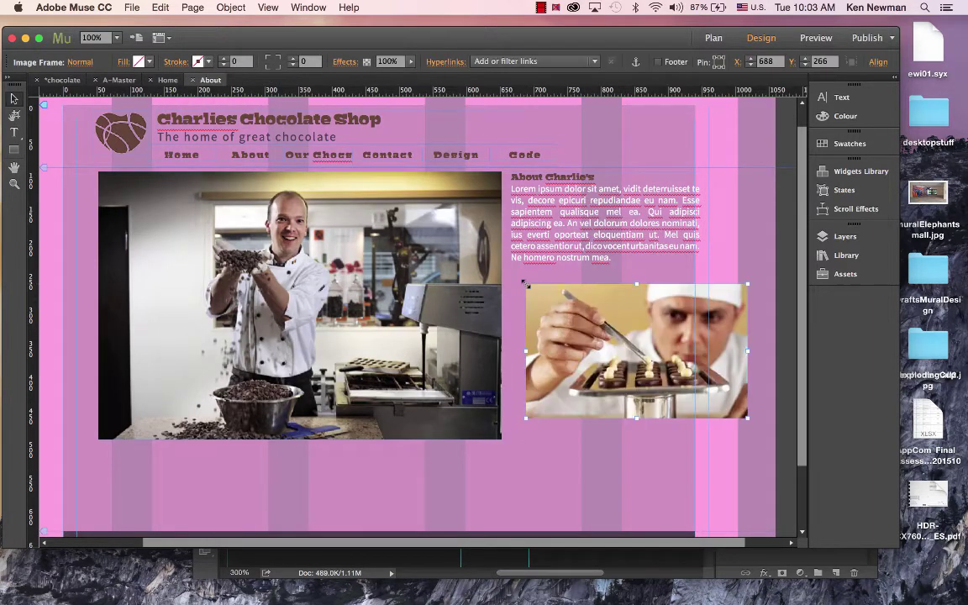
left_click_drag(617, 340, 569, 323)
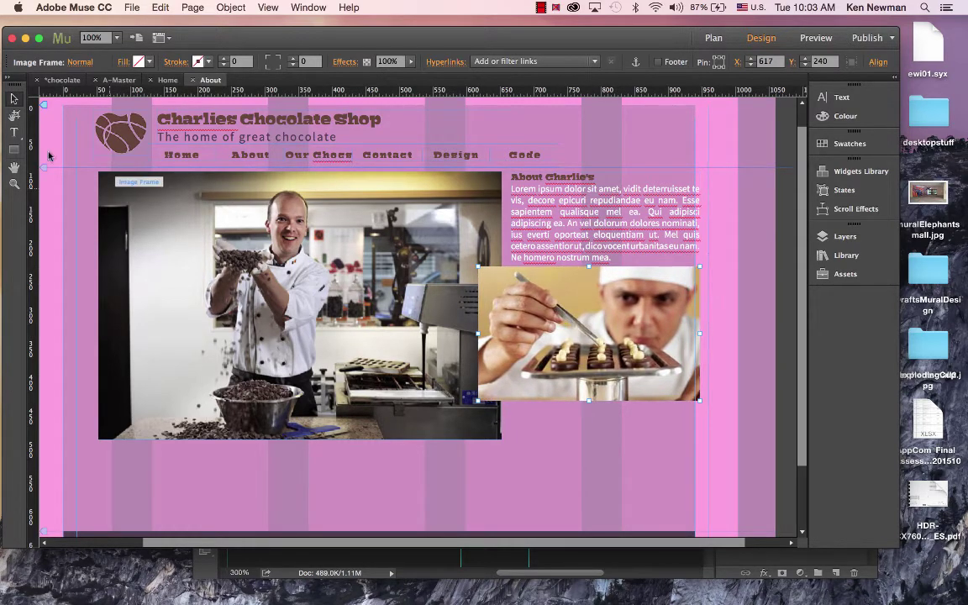
Crop the photo's top and bottom into a strip, then position and scale it to the text column width.
left_click(14, 115)
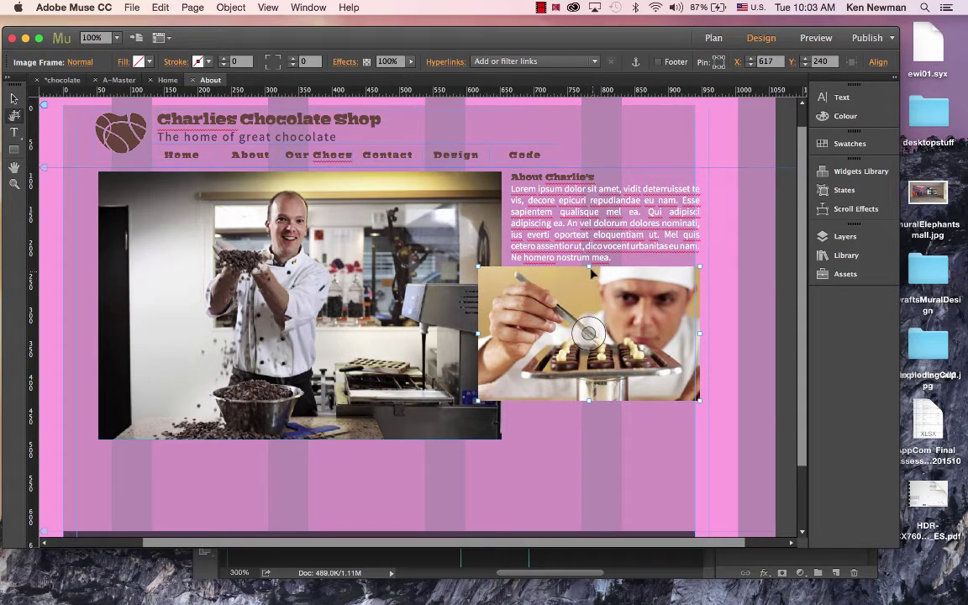
left_click_drag(589, 267, 588, 283)
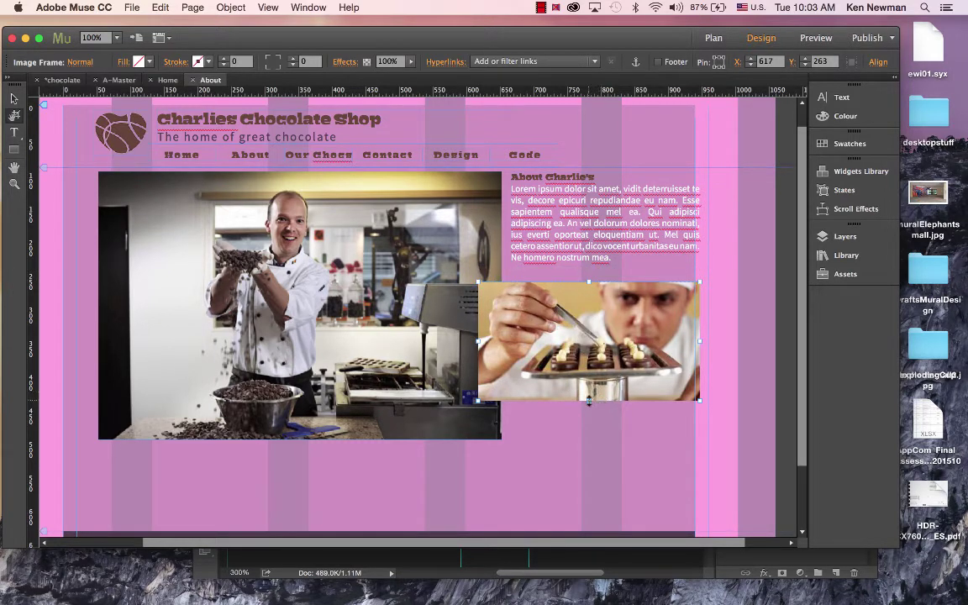
left_click_drag(588, 400, 588, 363)
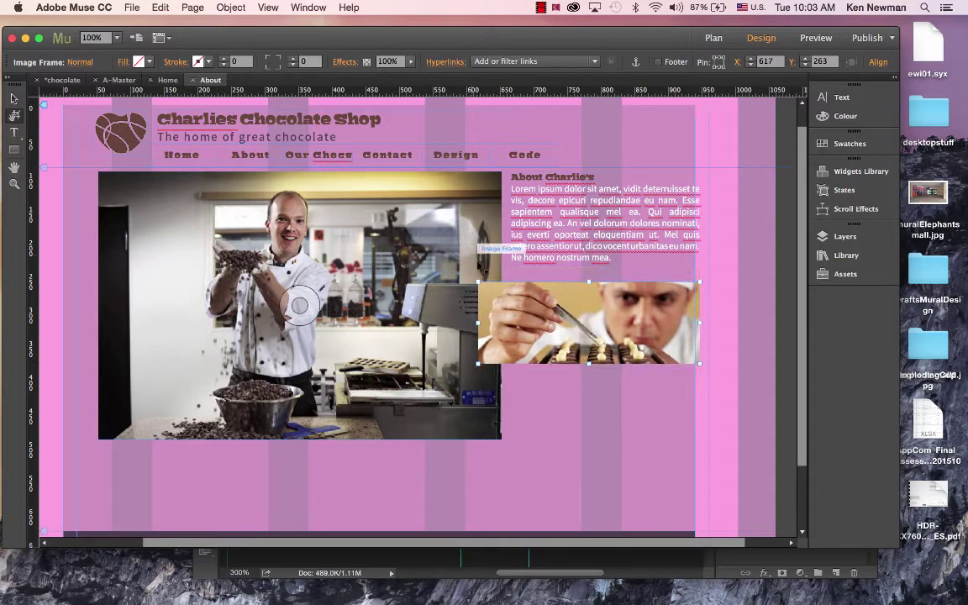
left_click(15, 99)
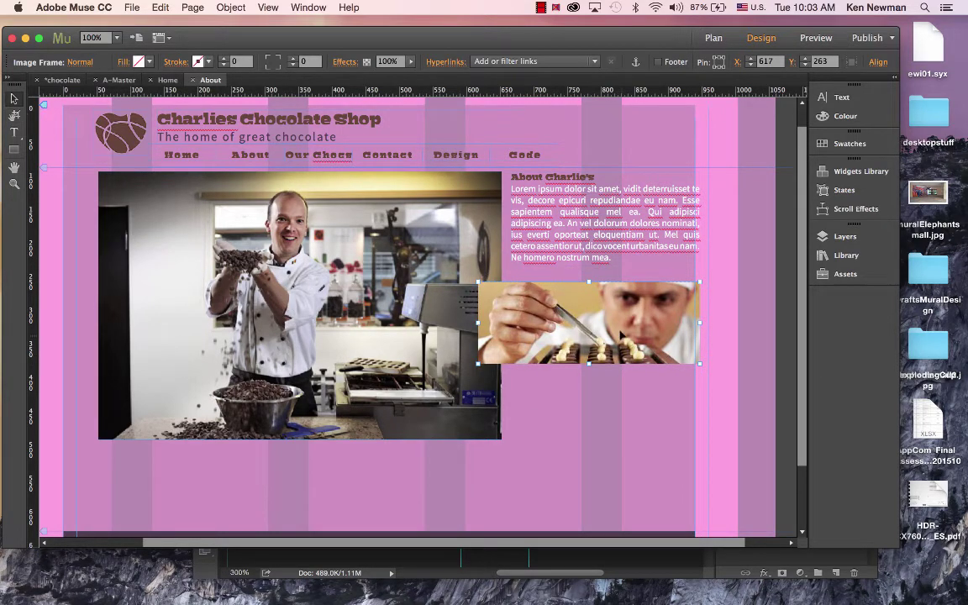
left_click_drag(606, 322, 603, 289)
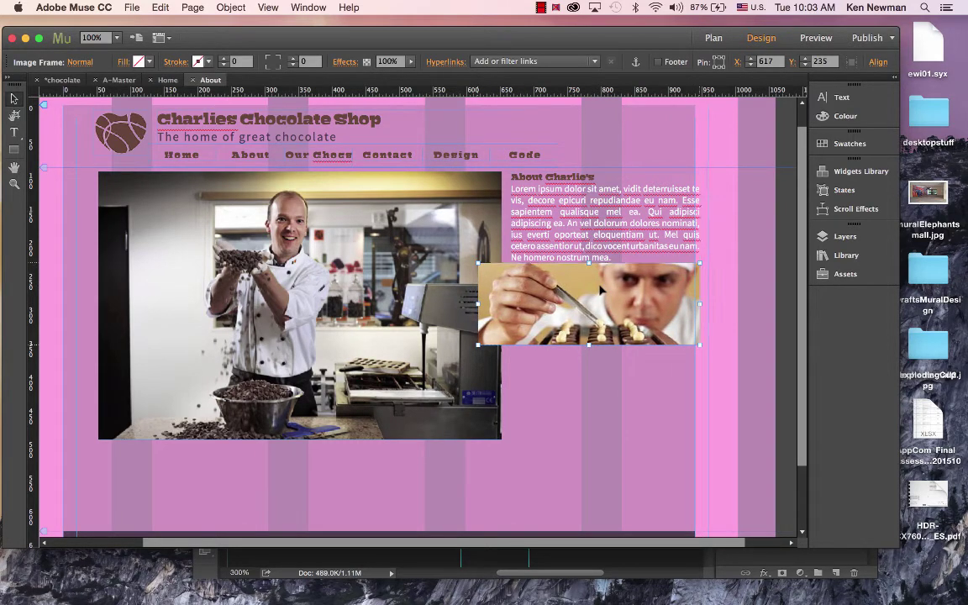
key("Down")
key("Down")
key("Down")
key("Down")
key("Down")
key("Down")
key("Down")
key("Down")
key("Down")
key("Down")
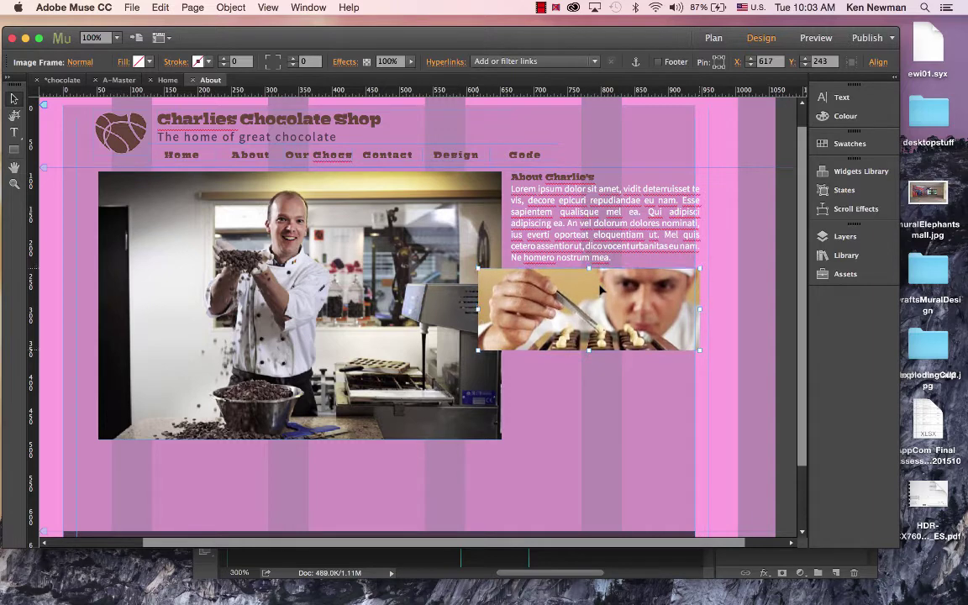
key("Down")
key("Down")
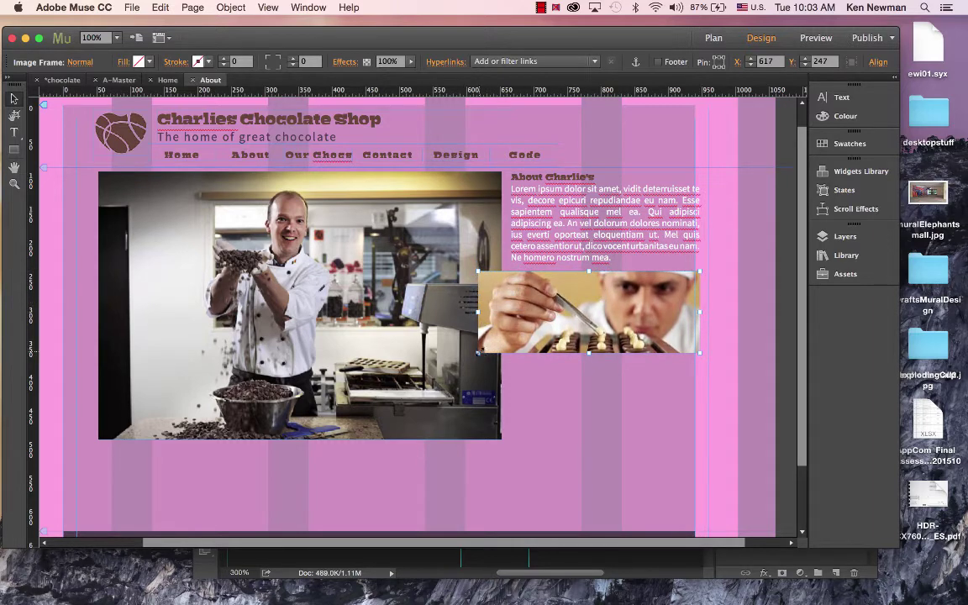
left_click_drag(478, 353, 509, 339)
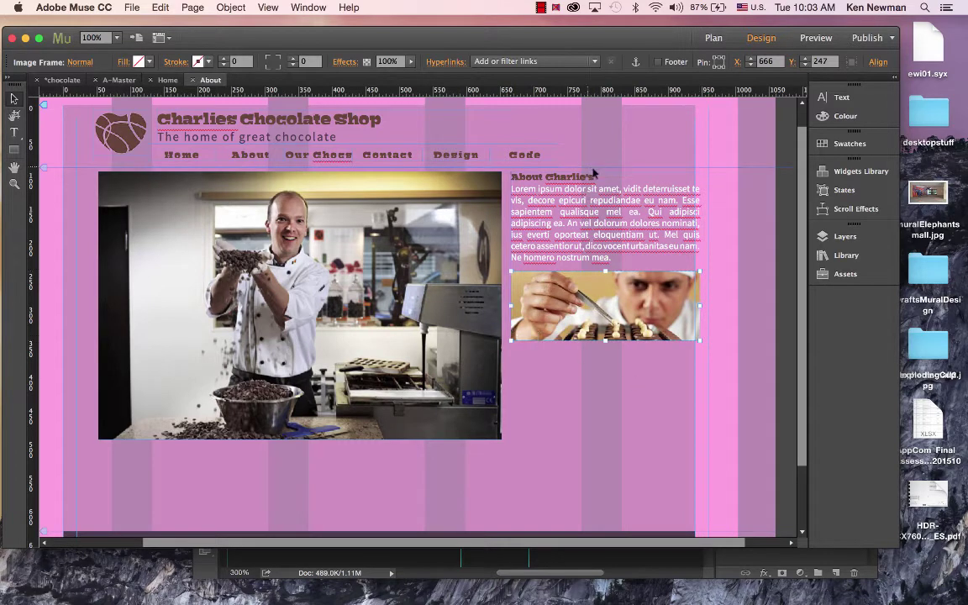
left_click(622, 223)
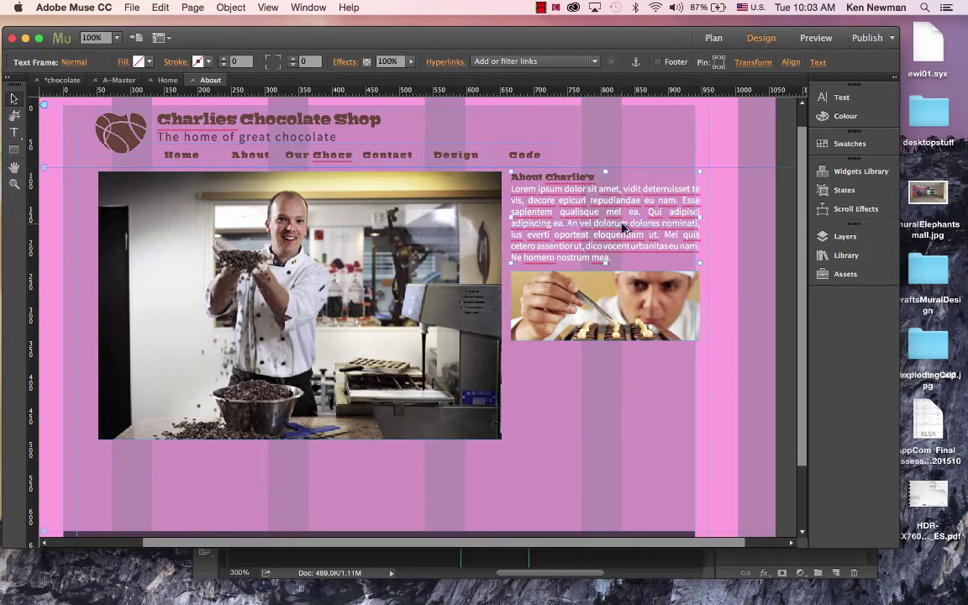
Duplicate the About text frame below the photo and delete the copy's heading and empty line.
left_click_drag(617, 224, 618, 402)
double_click(583, 357)
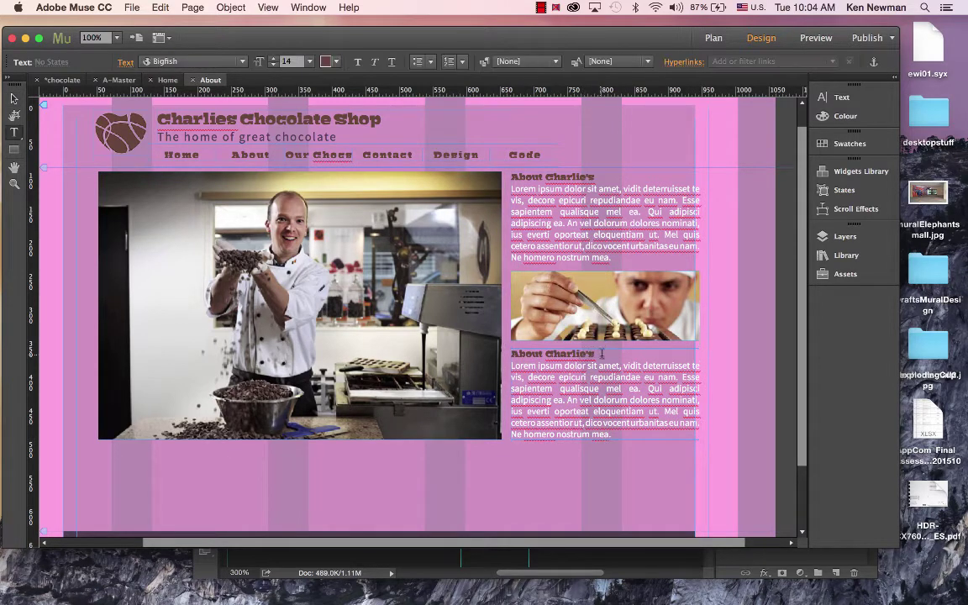
left_click_drag(595, 353, 511, 354)
key("BackSpace")
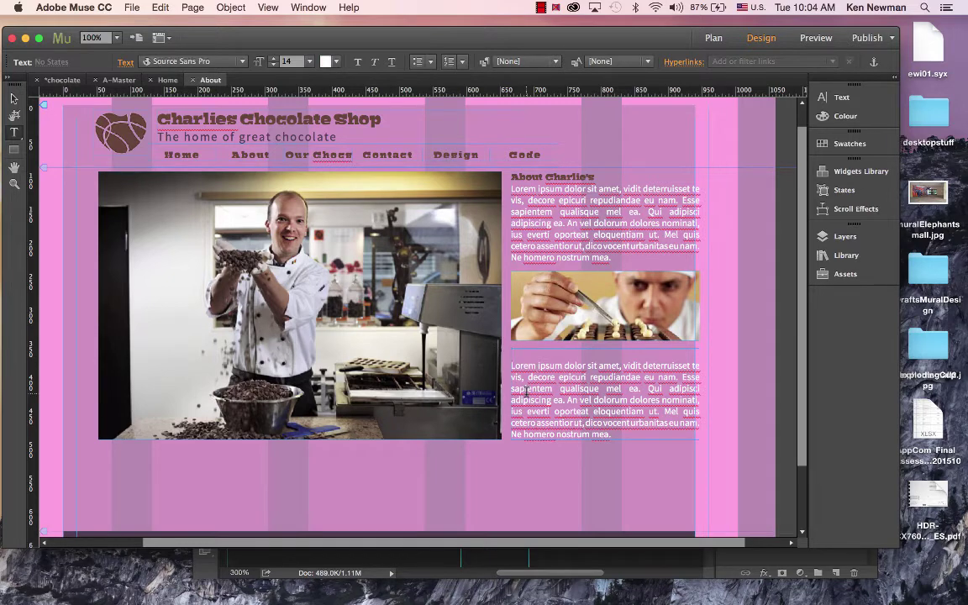
key("Delete")
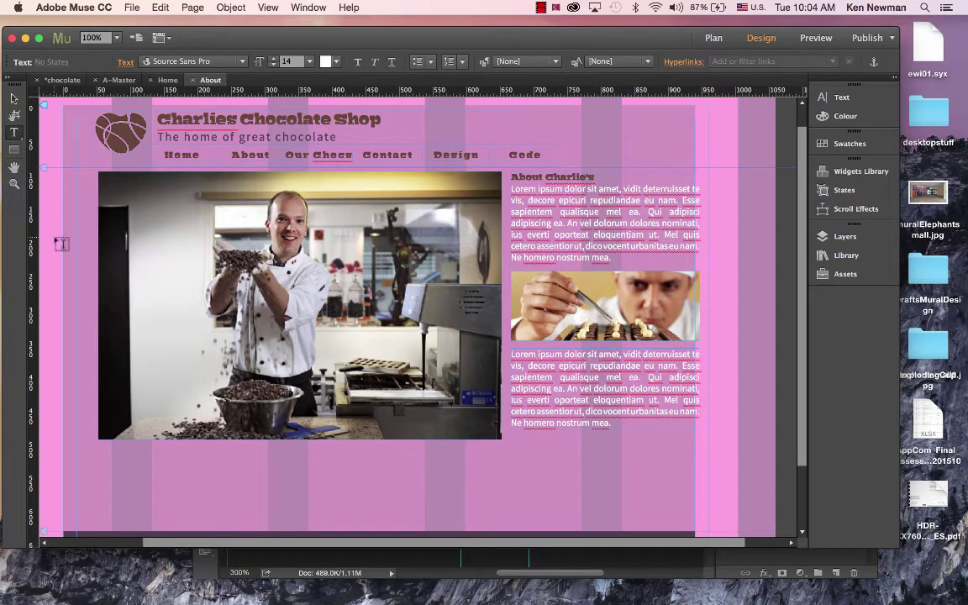
left_click(14, 98)
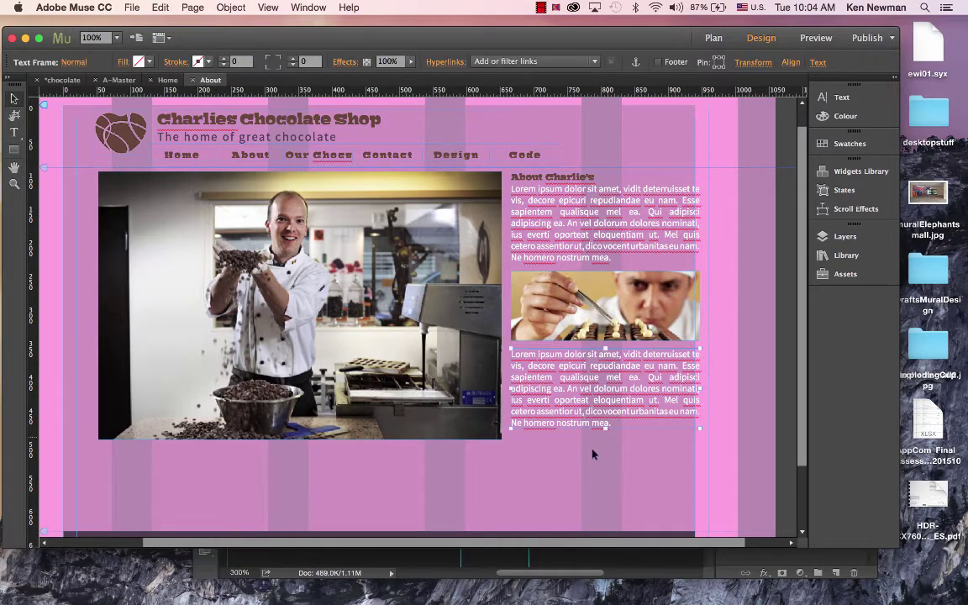
left_click(587, 489)
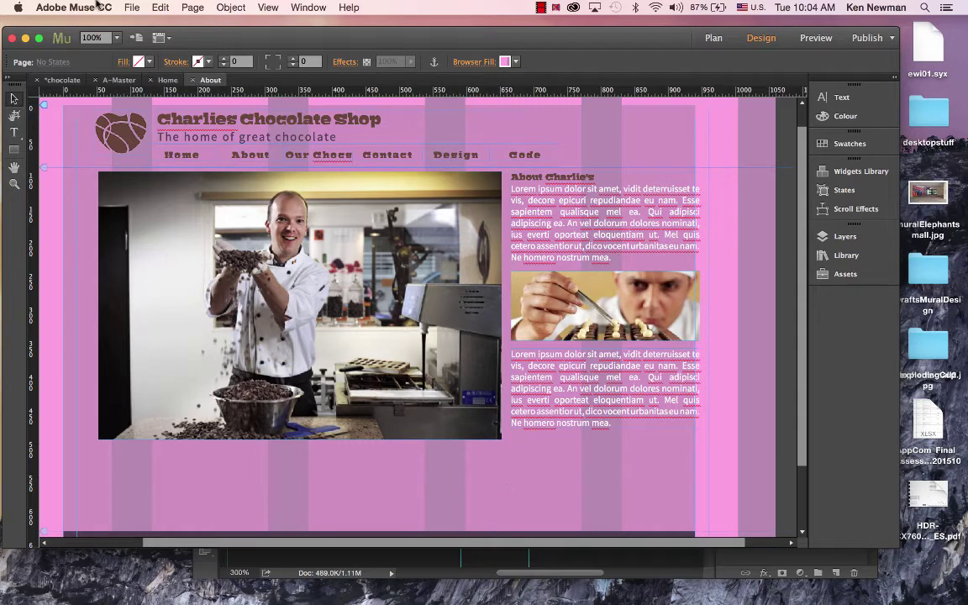
Open the chocolatesite folder in Finder and preview Awards.jpg.
mouse_move(2, 147)
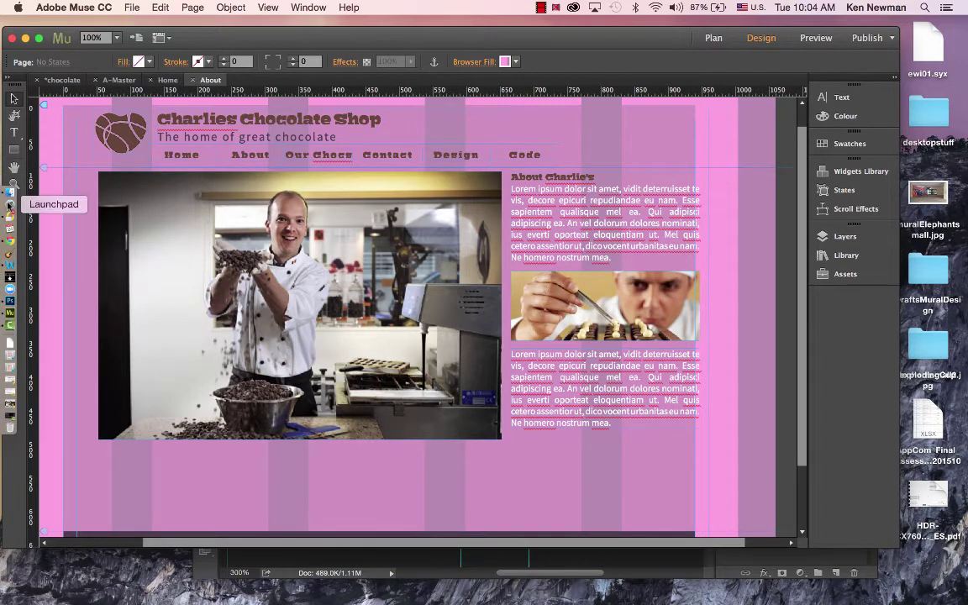
left_click(9, 185)
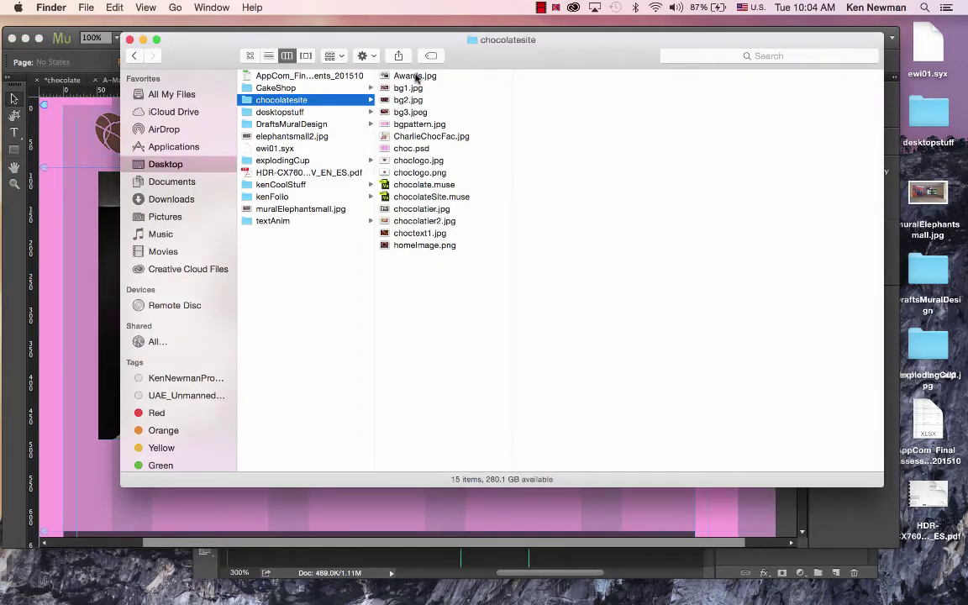
left_click(388, 75)
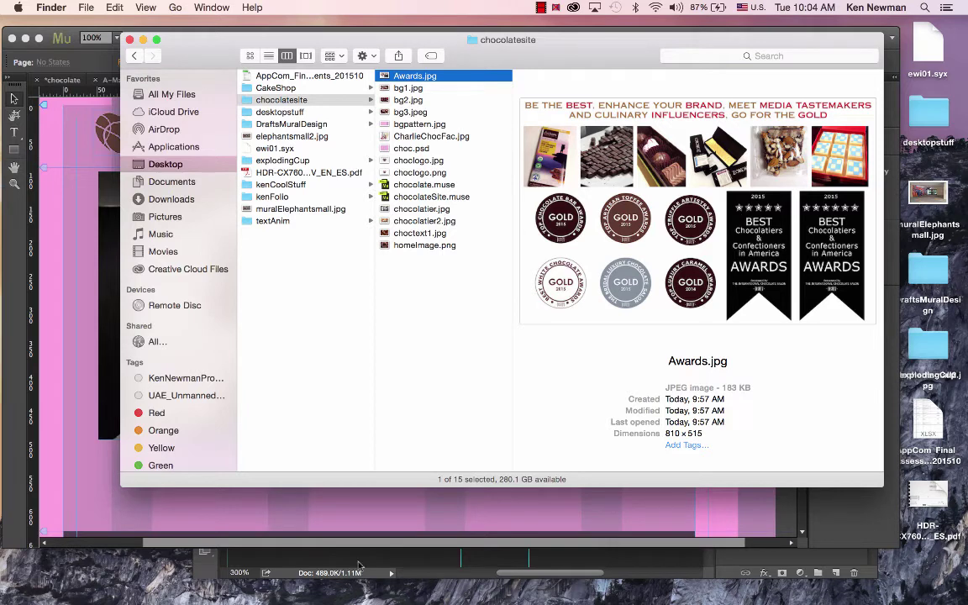
Open Awards.jpg from the chocolatesite folder in Photoshop.
left_click(665, 561)
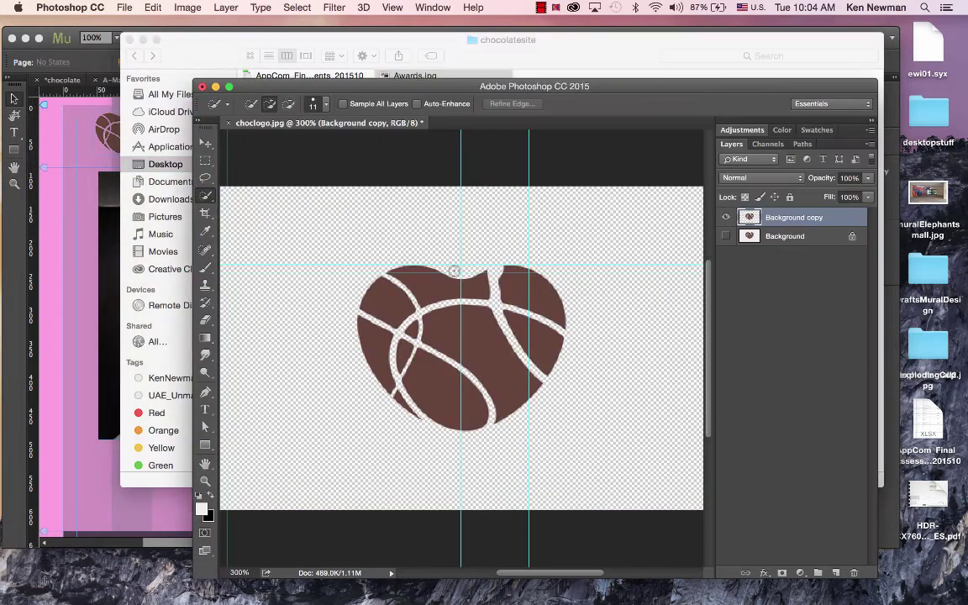
left_click(122, 7)
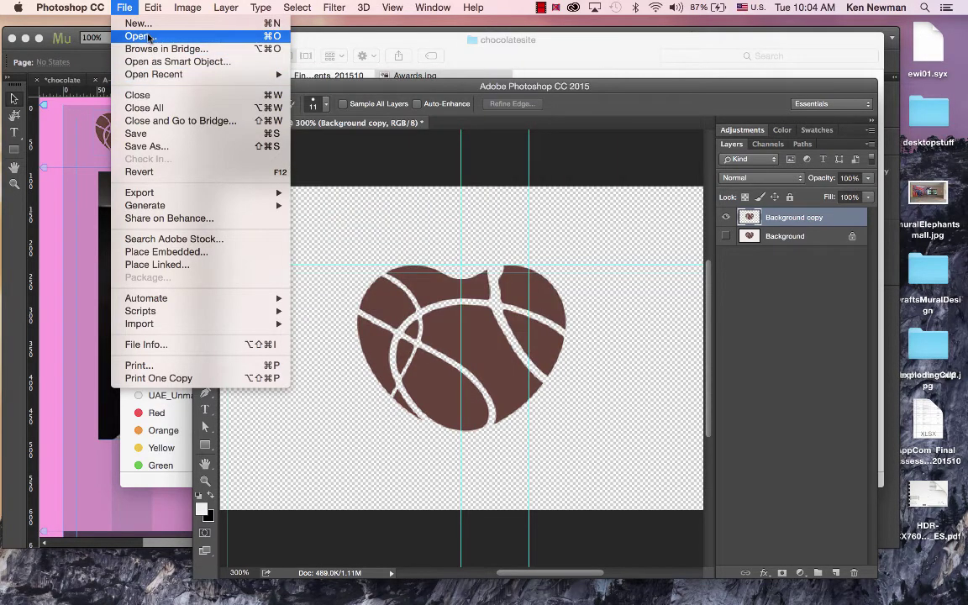
left_click(135, 37)
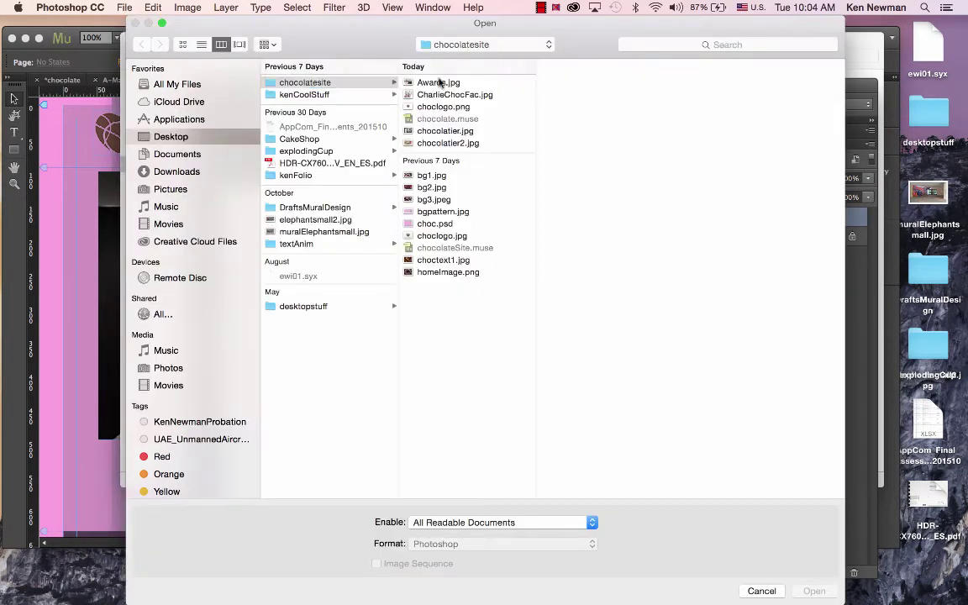
double_click(430, 81)
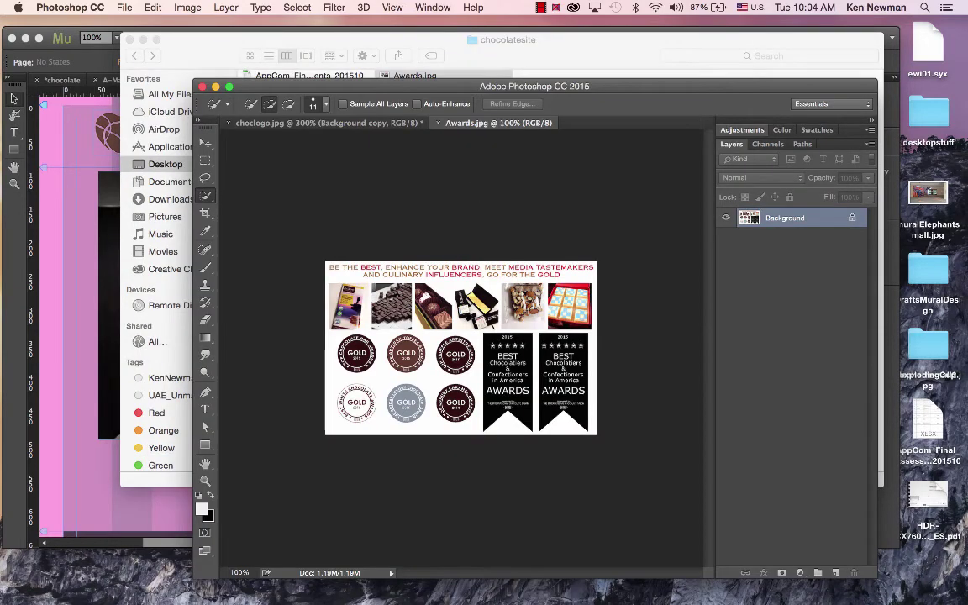
Zoom to 300% and crop the image to the Top Artisan Toffee Awards Gold 2015 badge.
key("super+plus")
key("super+plus")
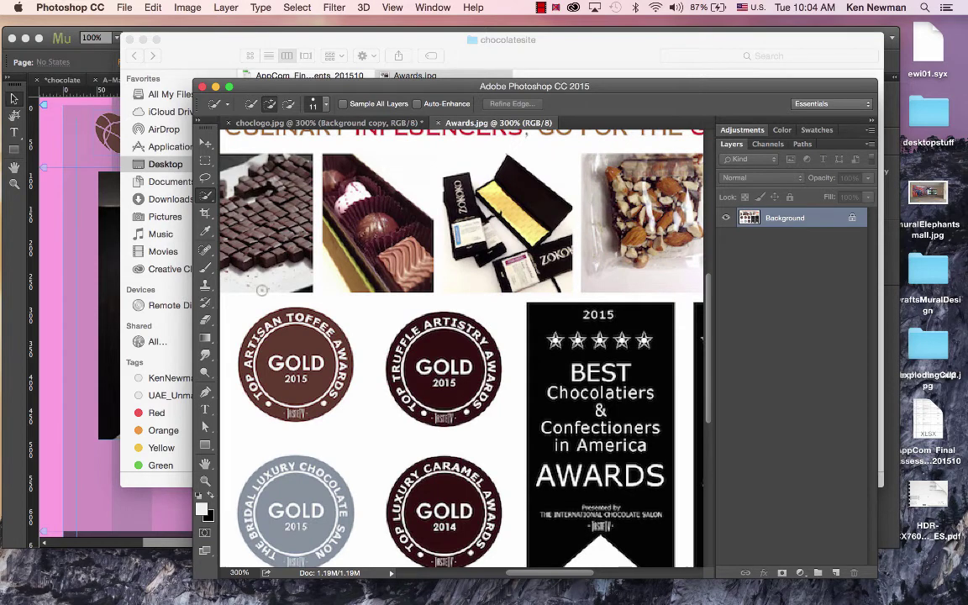
left_click(205, 213)
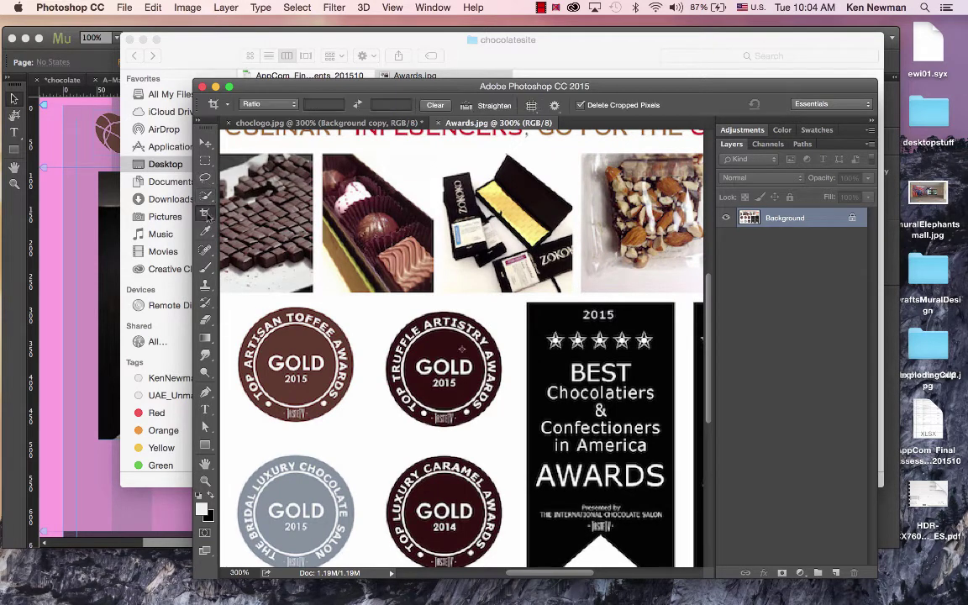
left_click_drag(233, 299, 367, 432)
key("Return")
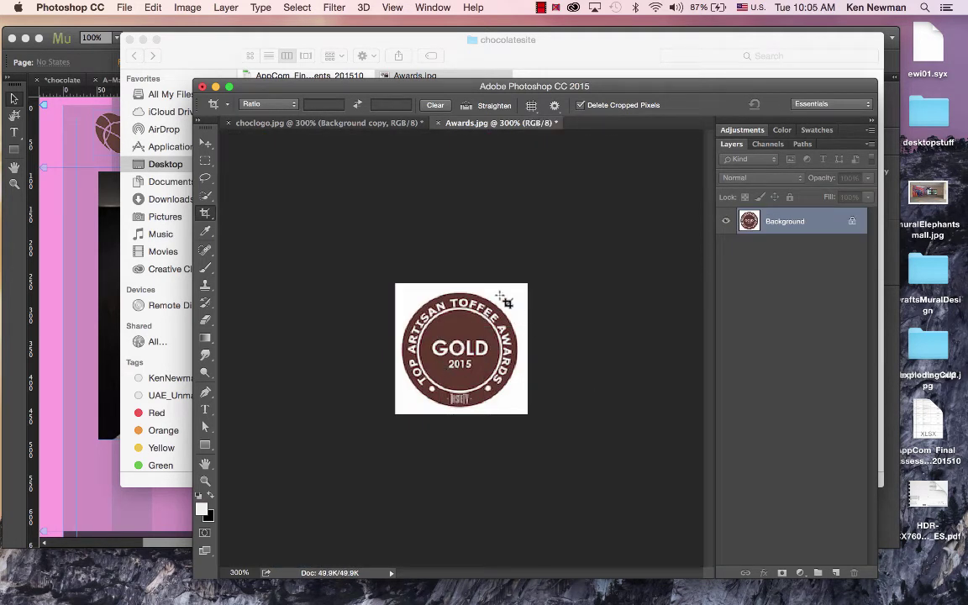
Select the badge's white surround, duplicate the Background layer, hide the original, and delete the white to transparency.
left_click(203, 144)
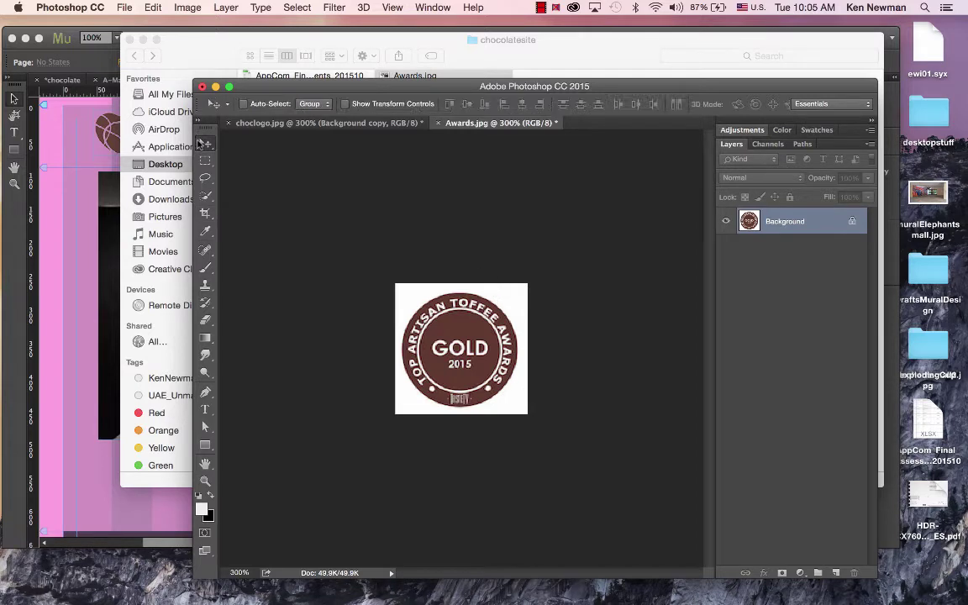
left_click(296, 7)
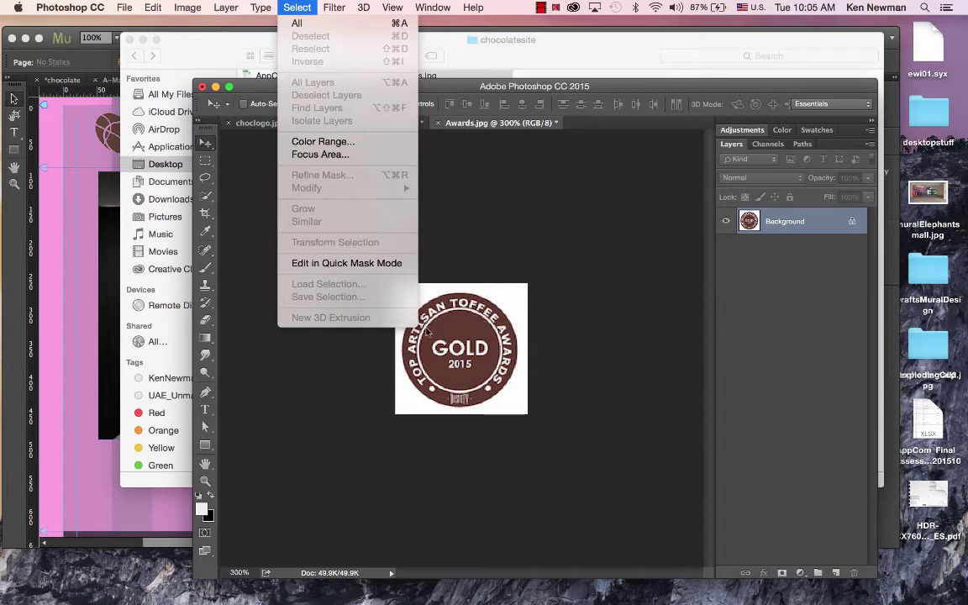
left_click(205, 146)
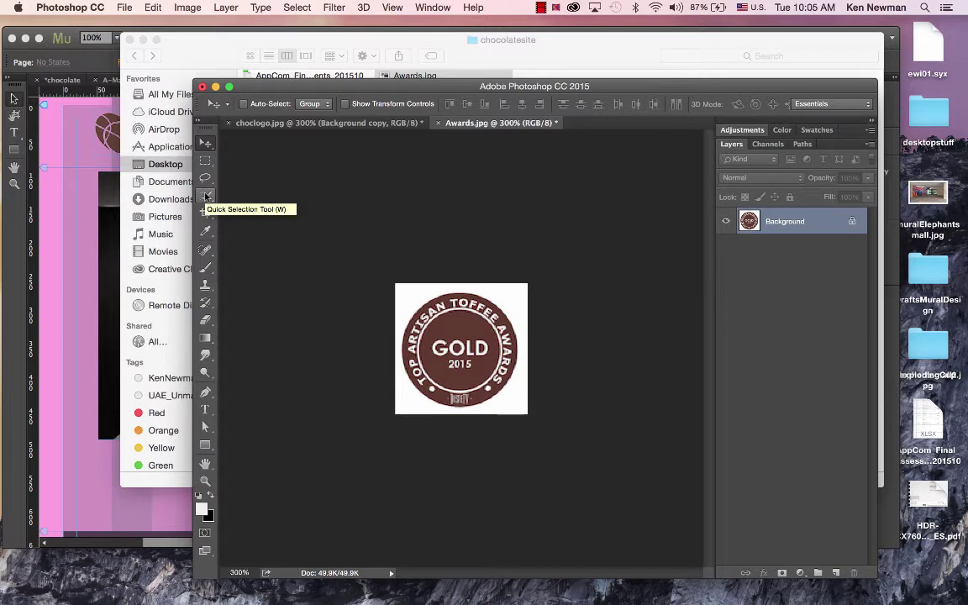
left_click(205, 197)
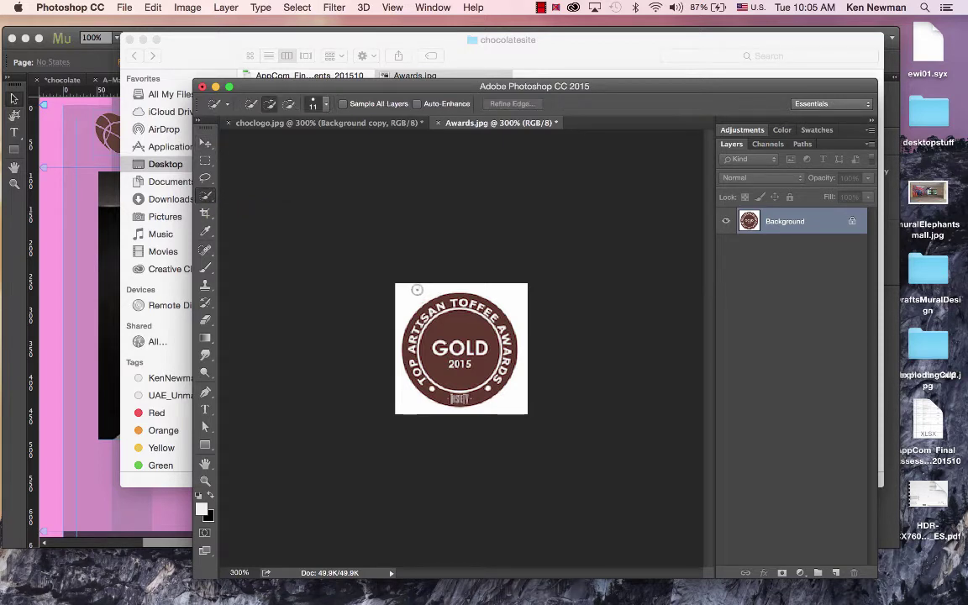
left_click(401, 294)
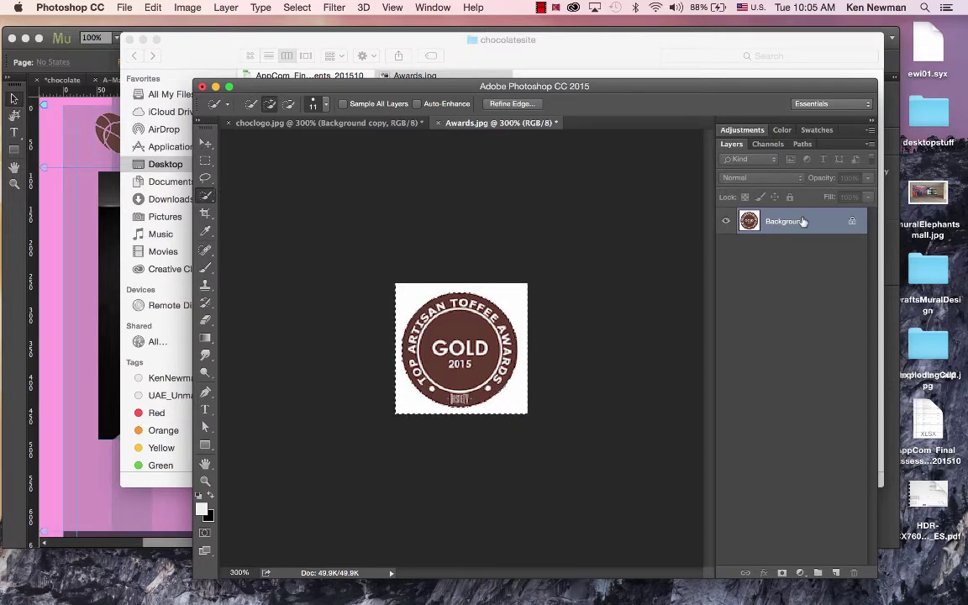
left_click_drag(806, 224, 835, 572)
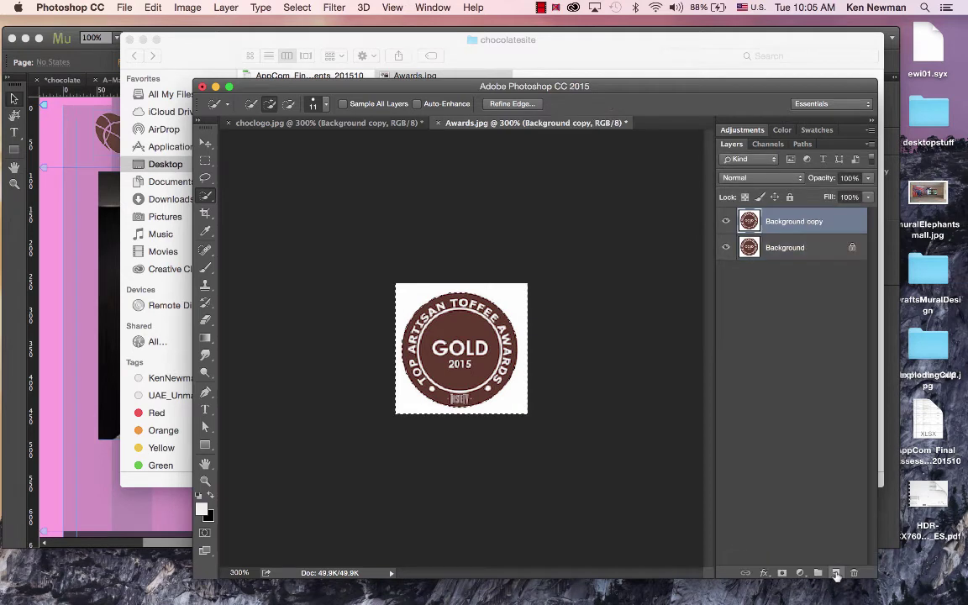
left_click(726, 248)
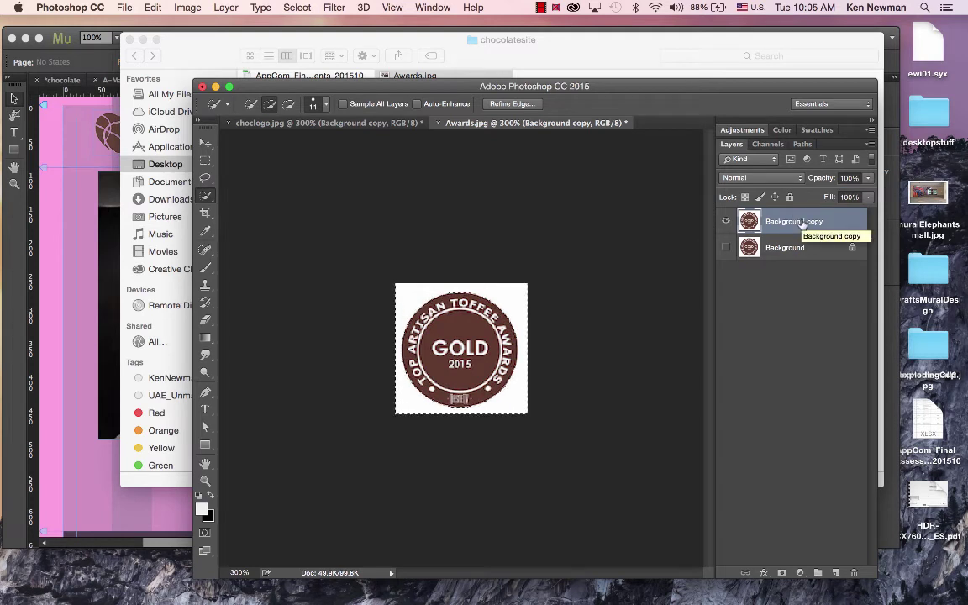
key("Delete")
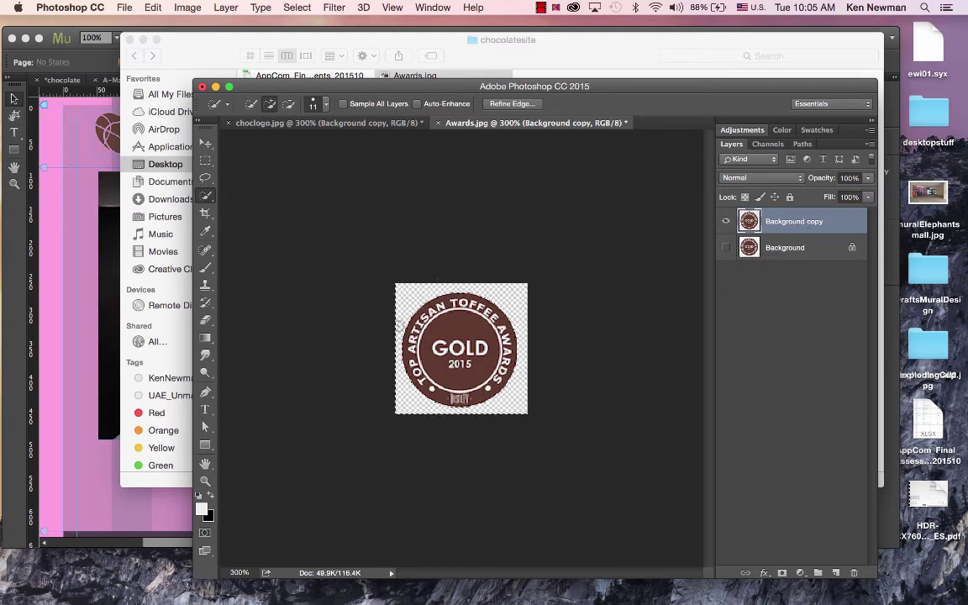
Save the toffee badge as a PNG copy named Awards.png, accepting the default PNG options.
left_click(126, 8)
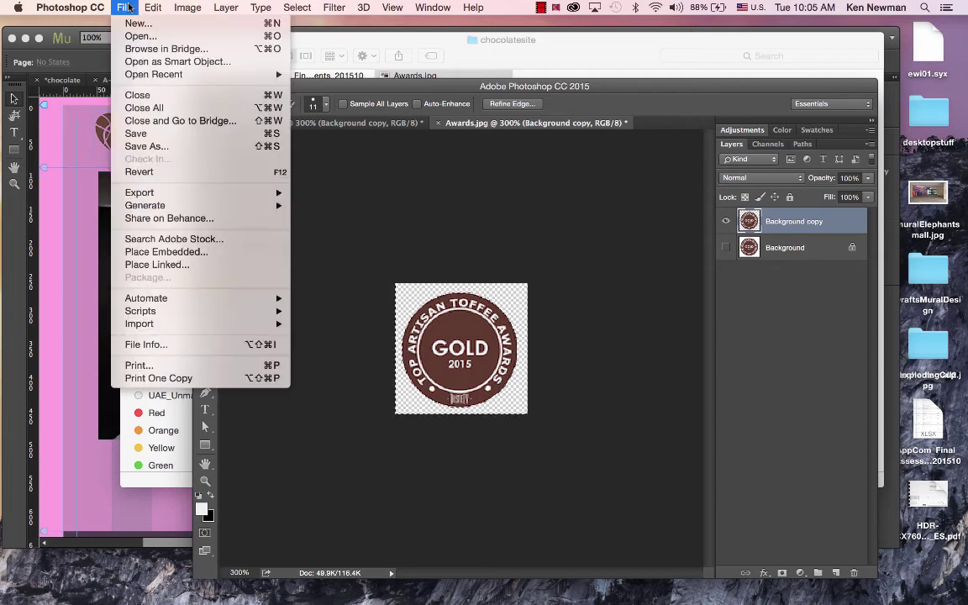
left_click(149, 147)
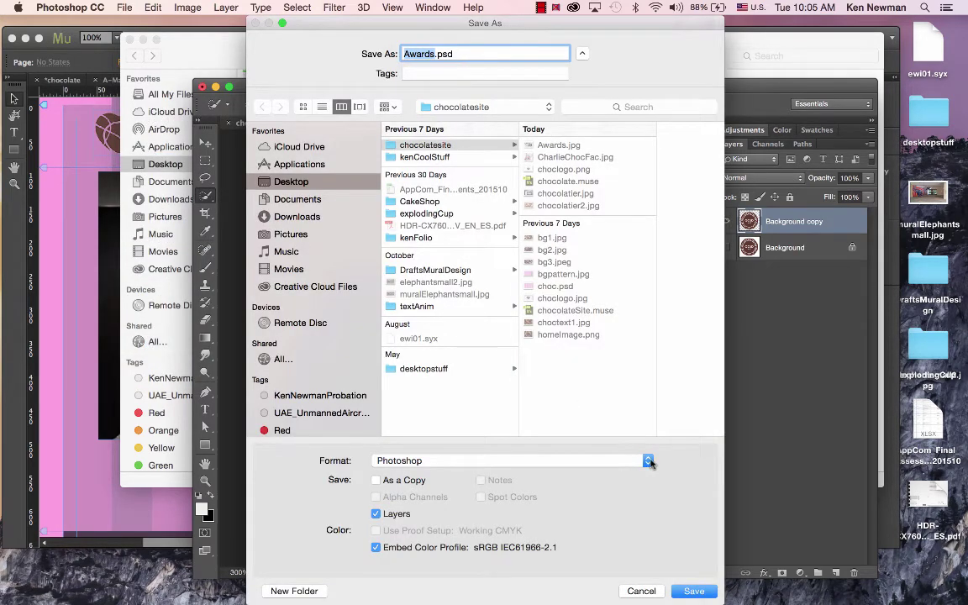
left_click(648, 461)
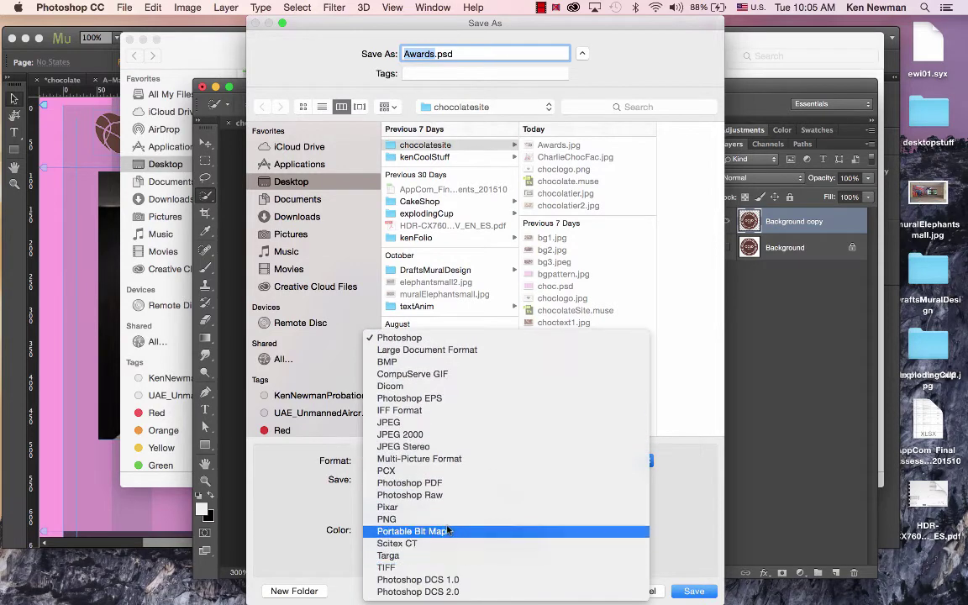
left_click(445, 519)
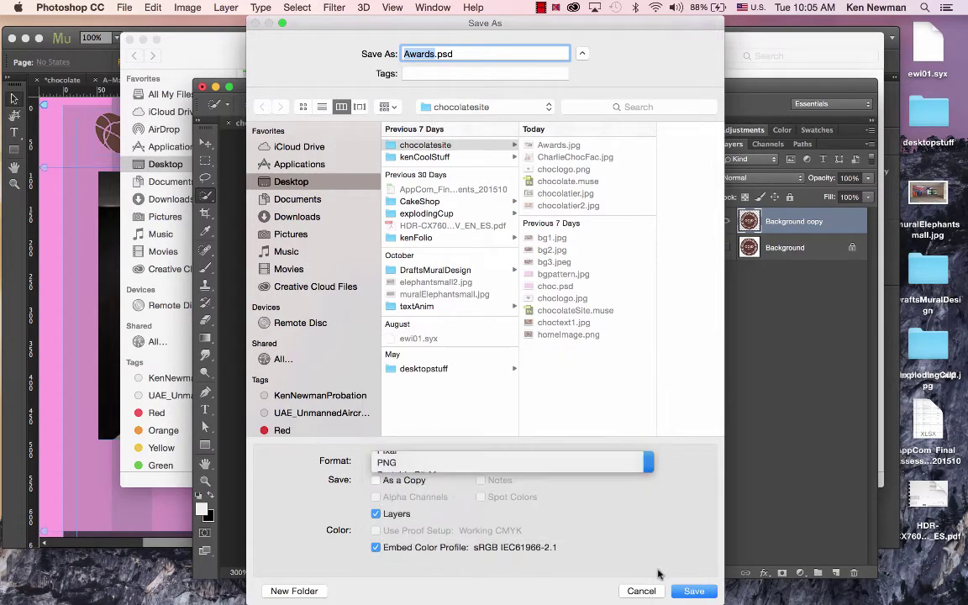
left_click(695, 590)
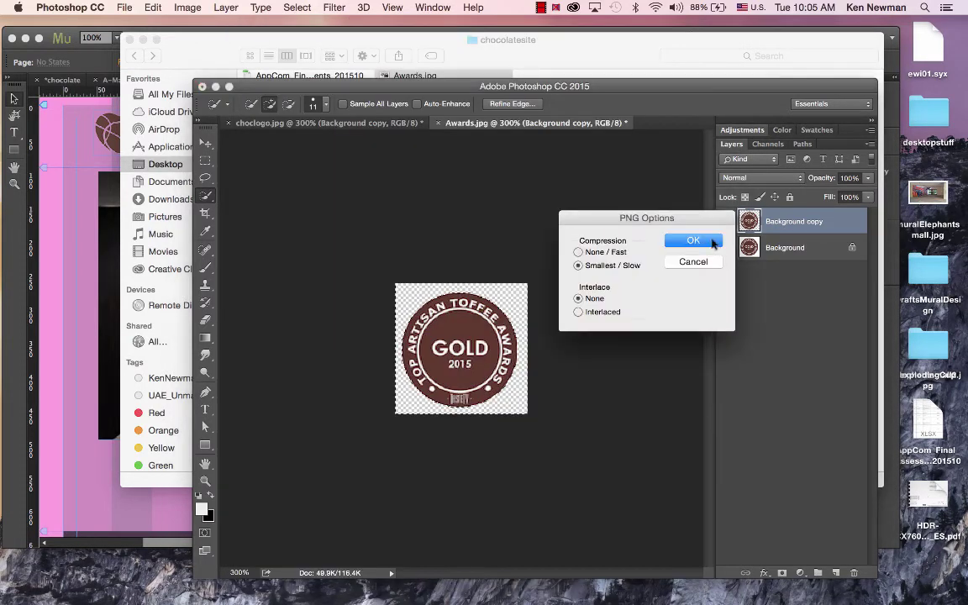
key("Return")
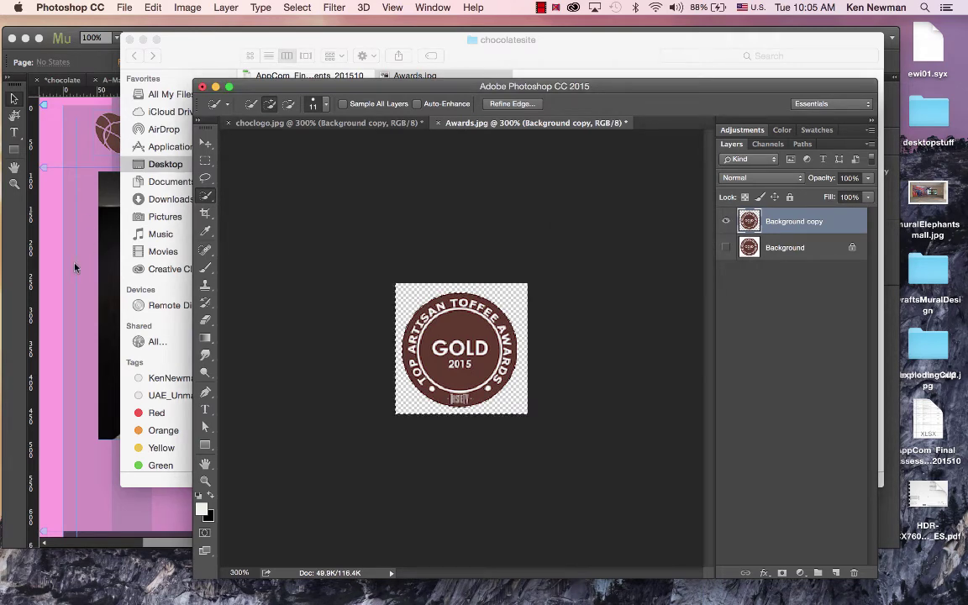
Back in Muse, load Awards.png through File > Place, ready to drop on the page.
left_click(67, 236)
left_click(132, 6)
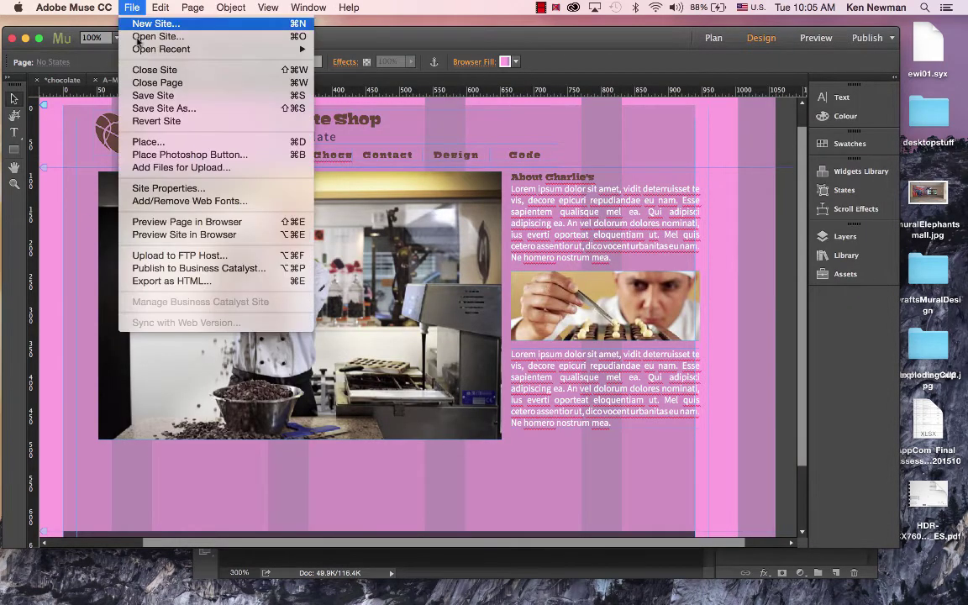
left_click(148, 142)
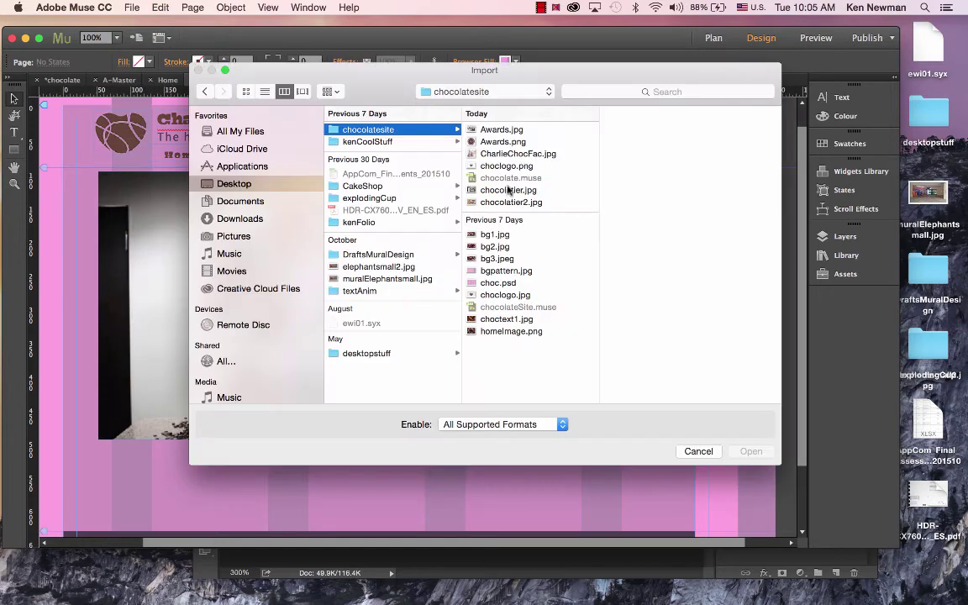
left_click(473, 141)
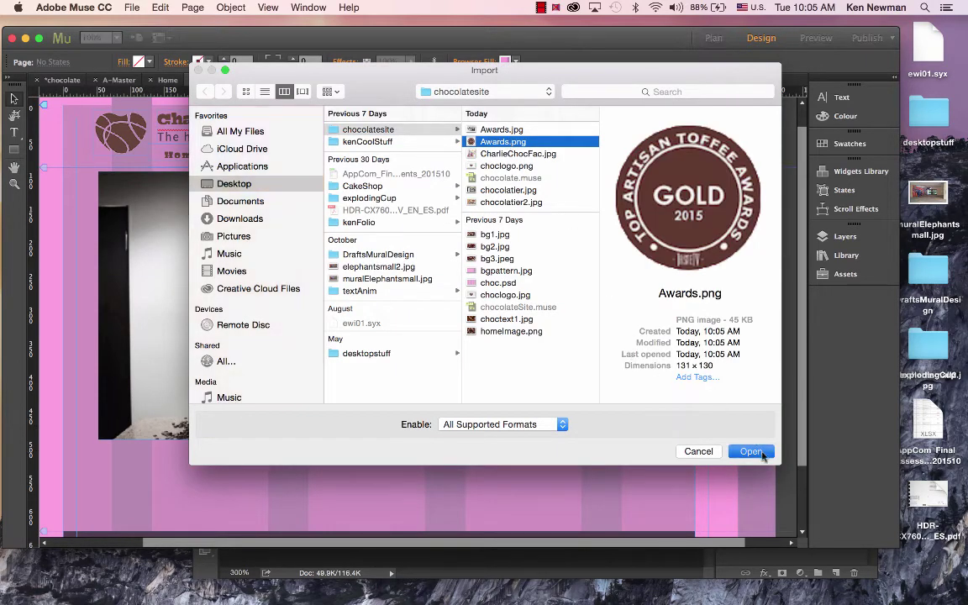
left_click(759, 451)
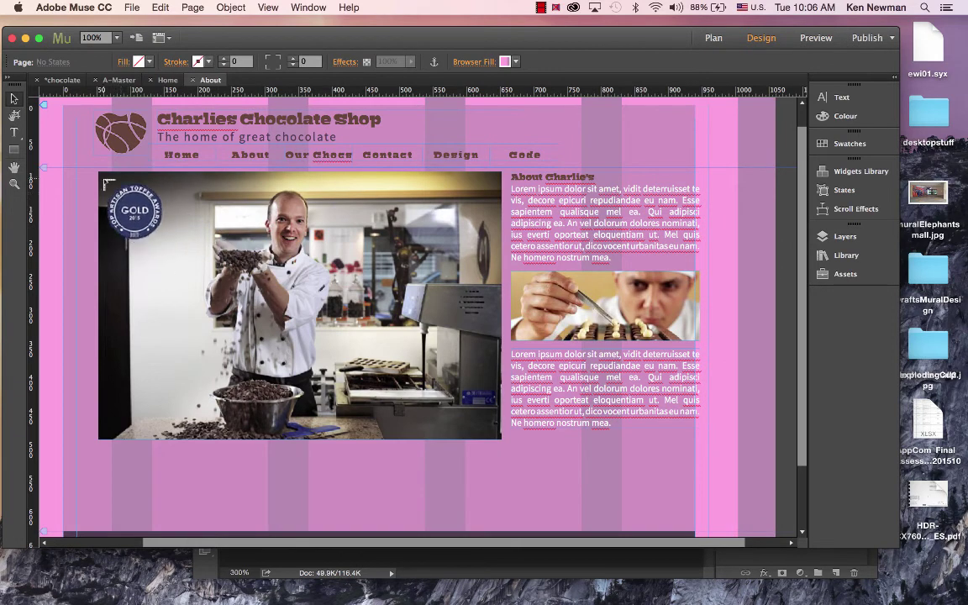
Drop the Awards badge at the chef photo's top-left and reposition the photo beneath it.
left_click(103, 178)
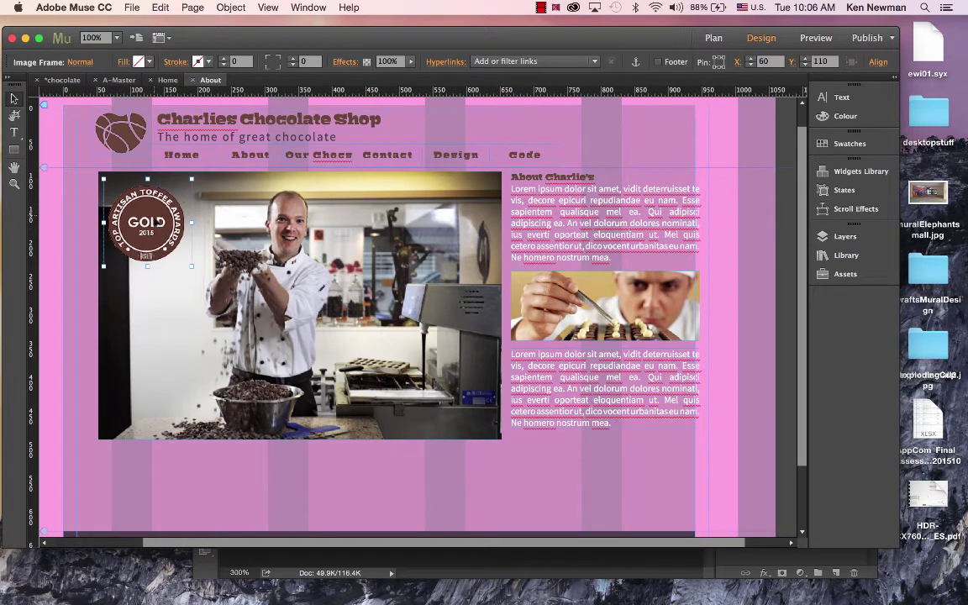
left_click_drag(145, 223, 114, 216)
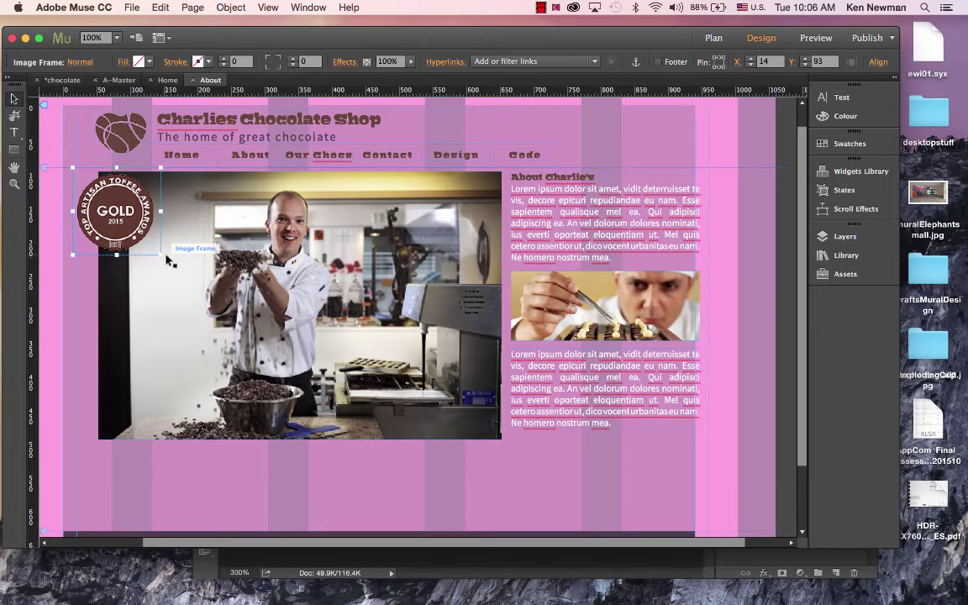
left_click_drag(115, 212, 181, 212)
left_click(180, 211)
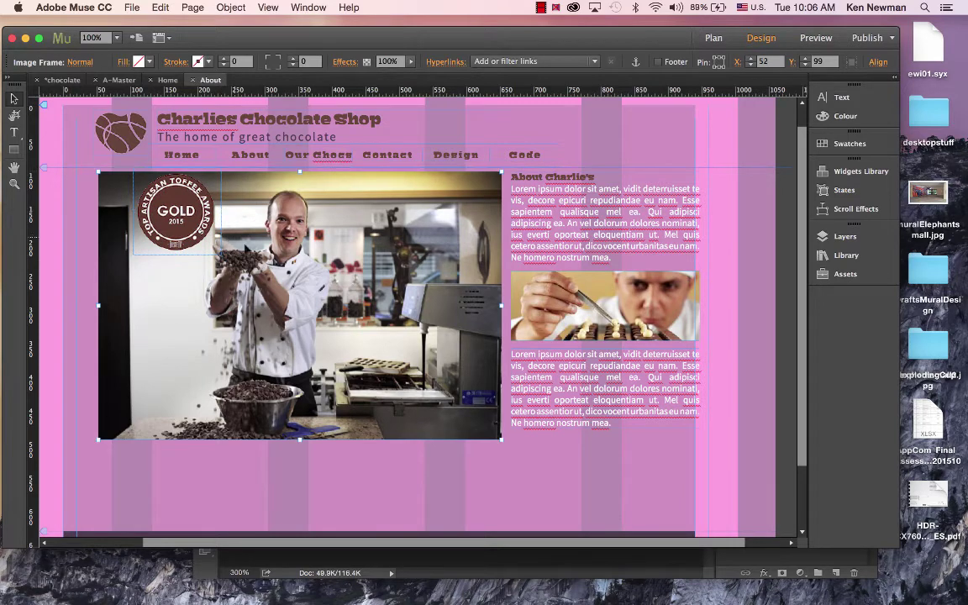
left_click_drag(255, 267, 283, 312)
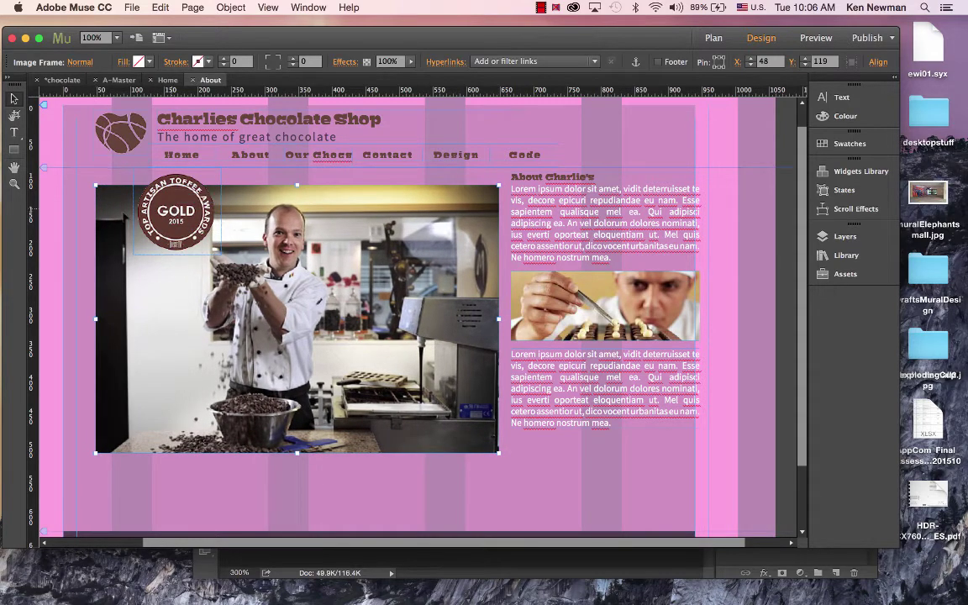
left_click_drag(176, 211, 124, 204)
Enlarge the chef photo leftward and align the GOLD badge over its top-left corner.
left_click(173, 216)
left_click(134, 307)
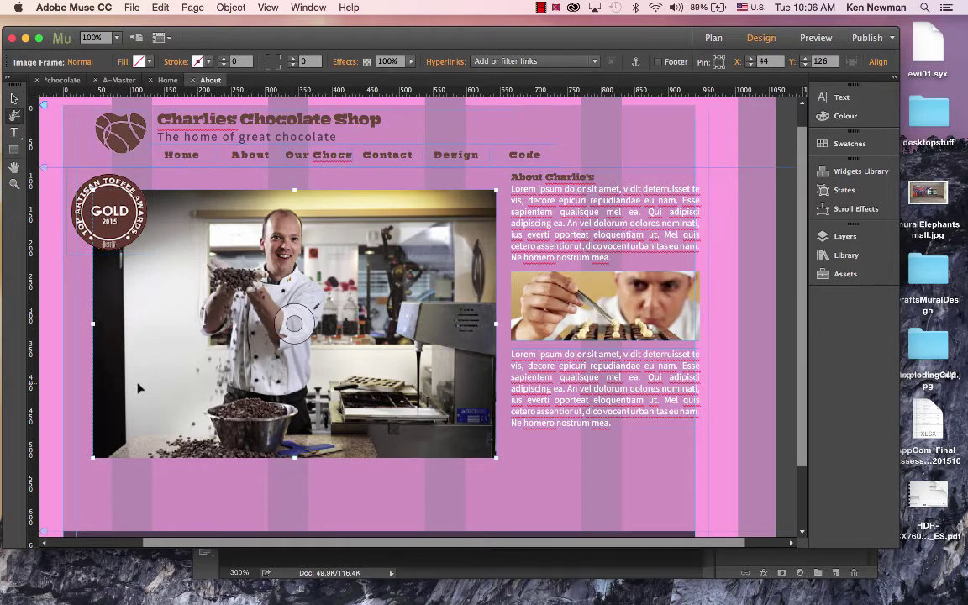
left_click_drag(92, 323, 132, 331)
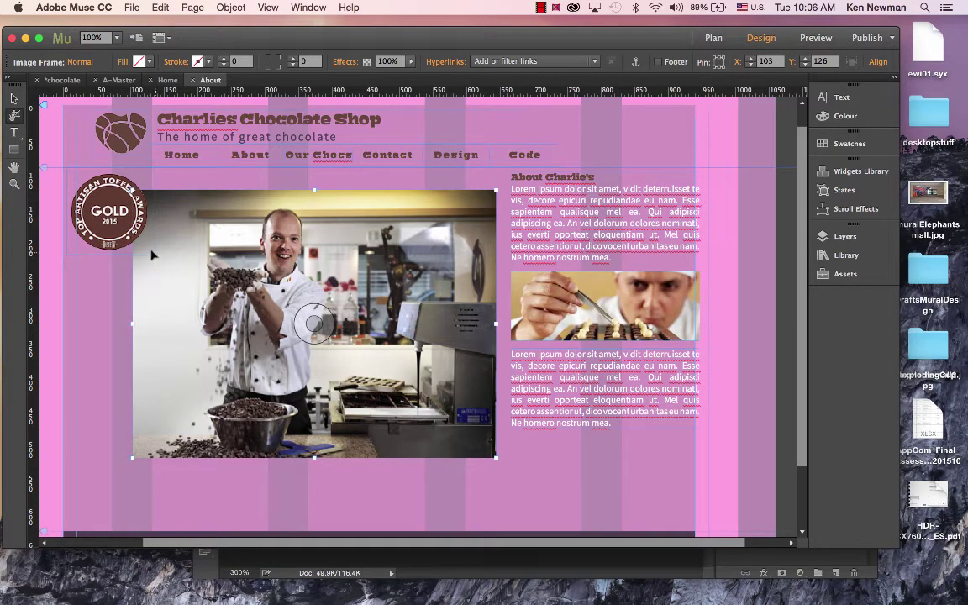
mouse_move(113, 195)
left_mouse_down()
mouse_move(139, 200)
mouse_move(112, 194)
left_mouse_up()
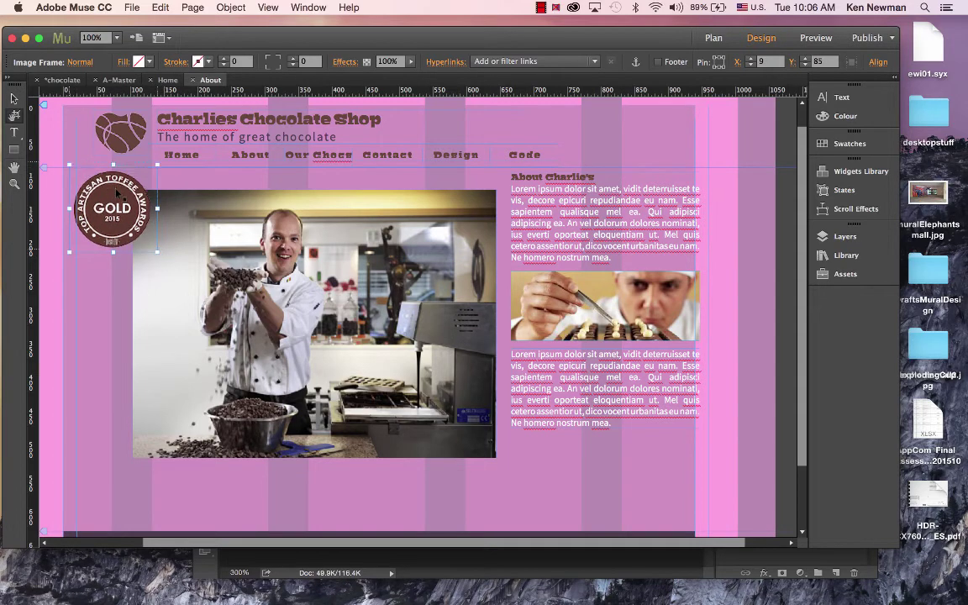
left_click(162, 300)
left_click_drag(133, 322, 94, 323)
left_click(101, 195)
left_click_drag(119, 222, 115, 216)
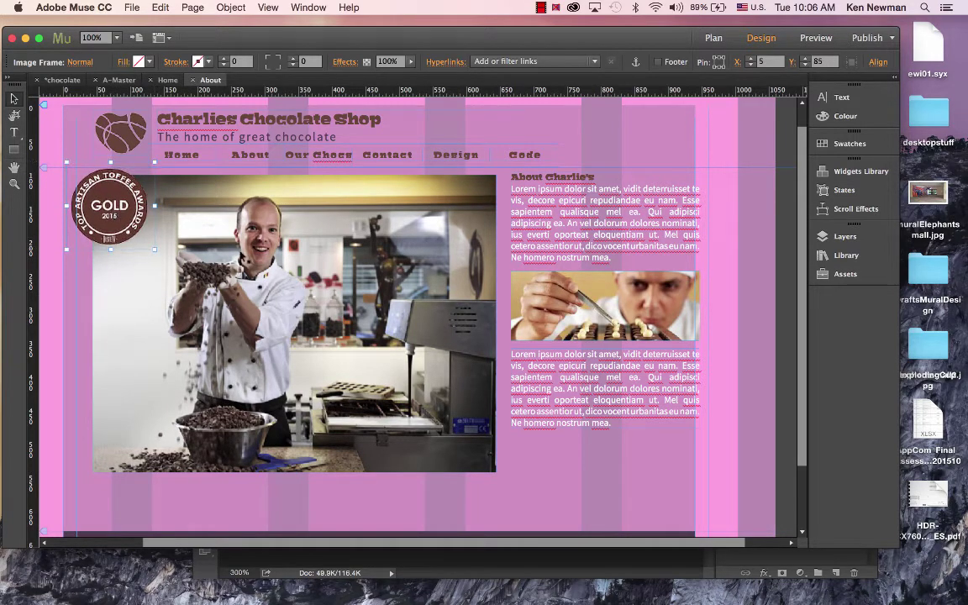
left_click_drag(224, 225, 250, 260)
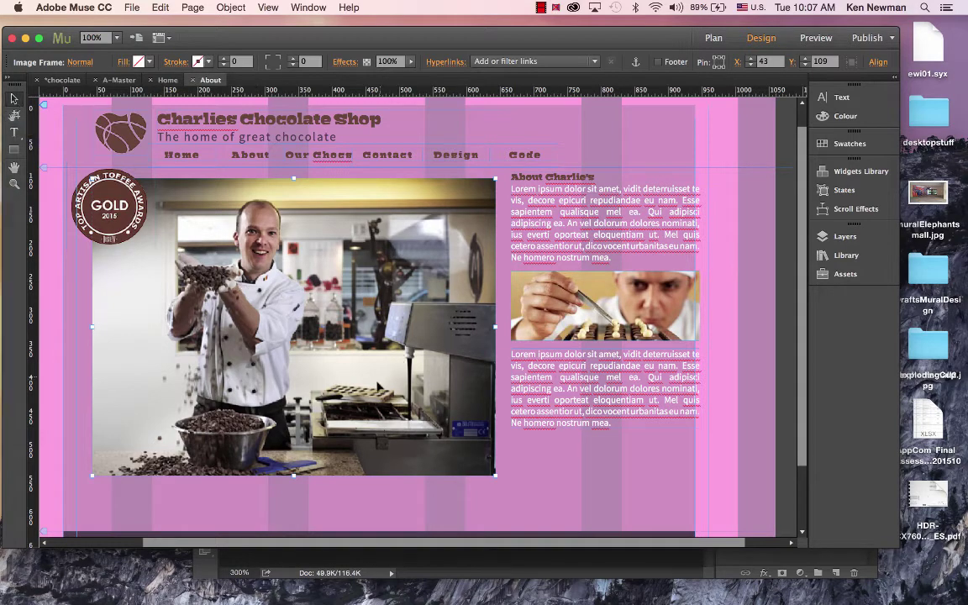
Crop the chef photo's top and bottom edges with the Crop tool.
left_click(14, 115)
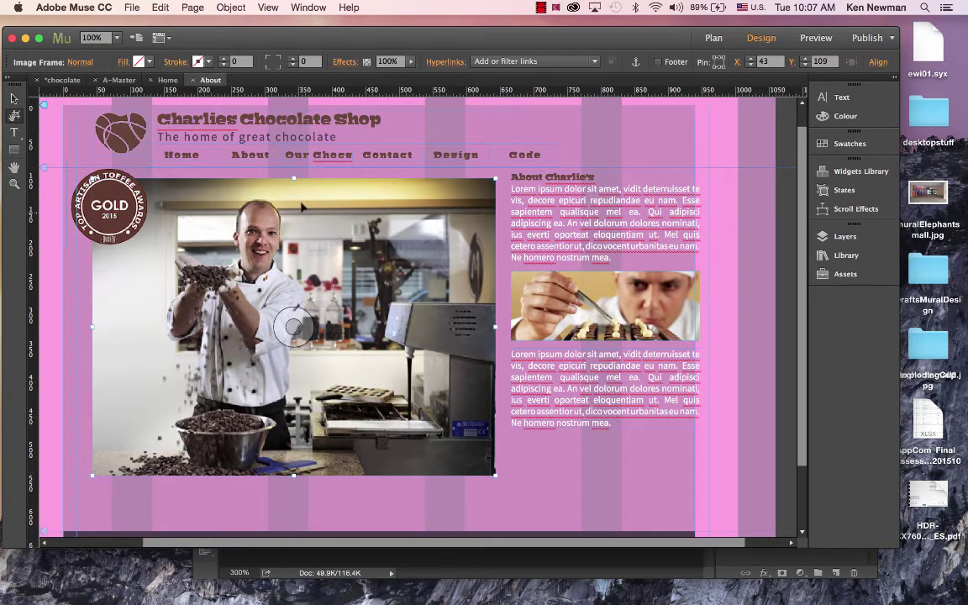
left_click_drag(294, 179, 294, 185)
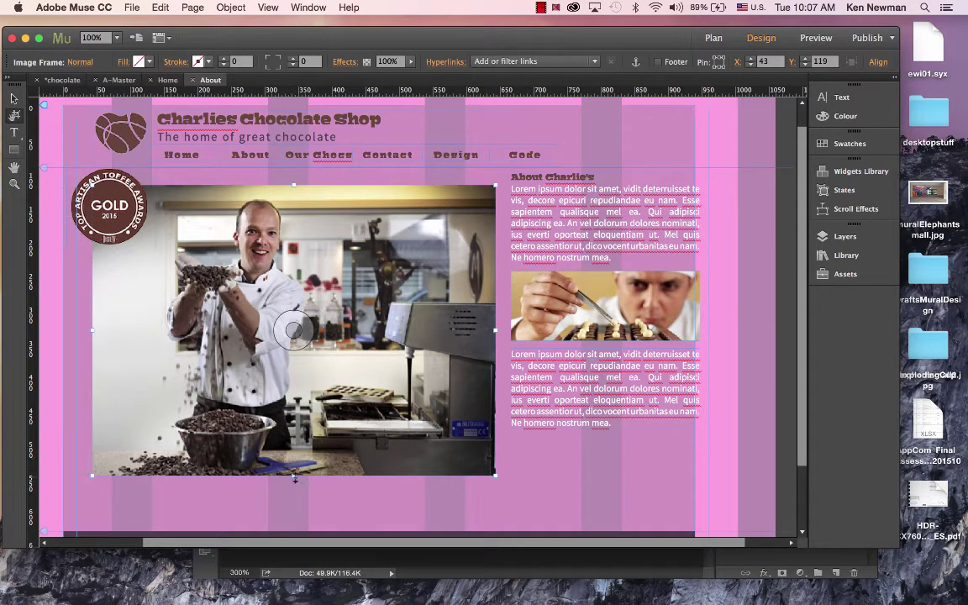
mouse_move(294, 477)
left_mouse_down()
mouse_move(295, 450)
mouse_move(294, 477)
left_mouse_up()
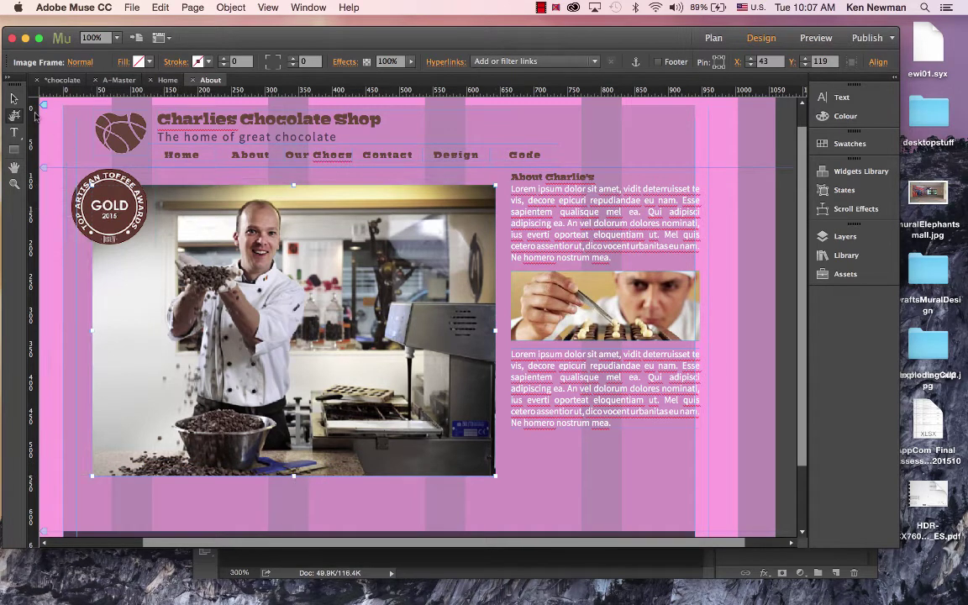
Drag the lower Lorem ipsum frame's bottom edge down, then switch to the site Plan view.
left_click(598, 472)
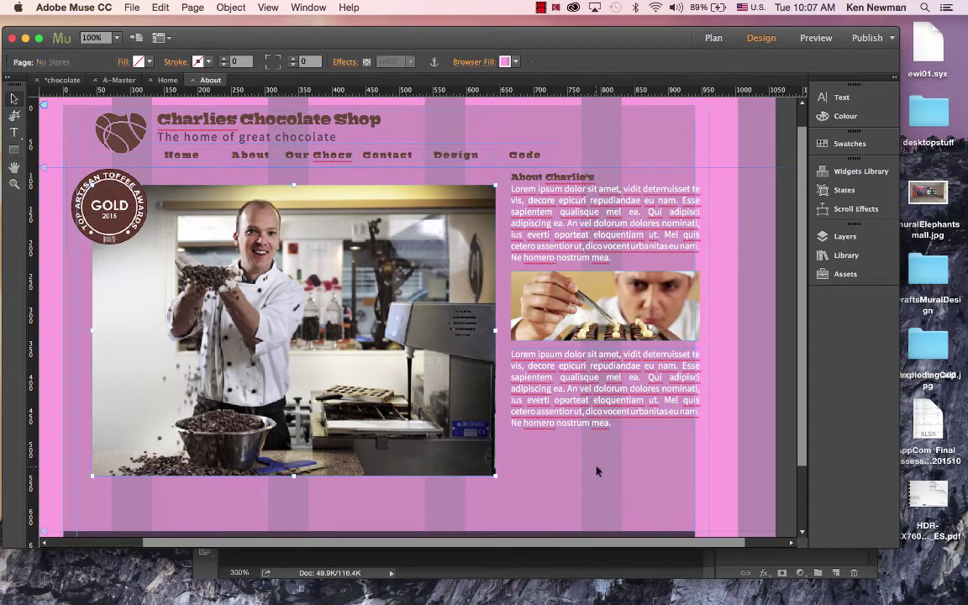
left_click(598, 390)
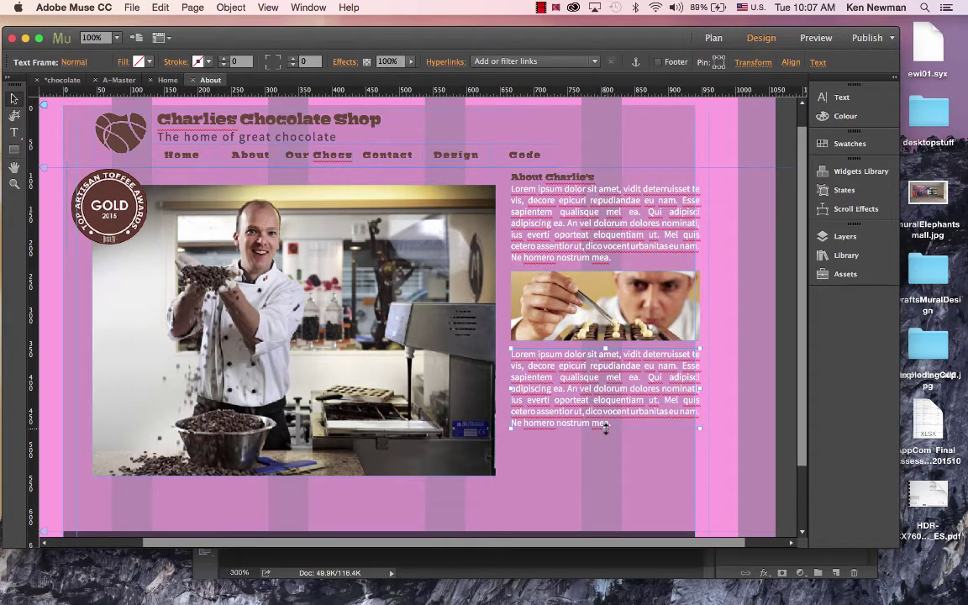
left_click_drag(605, 427, 605, 471)
left_click(670, 227)
left_click(74, 80)
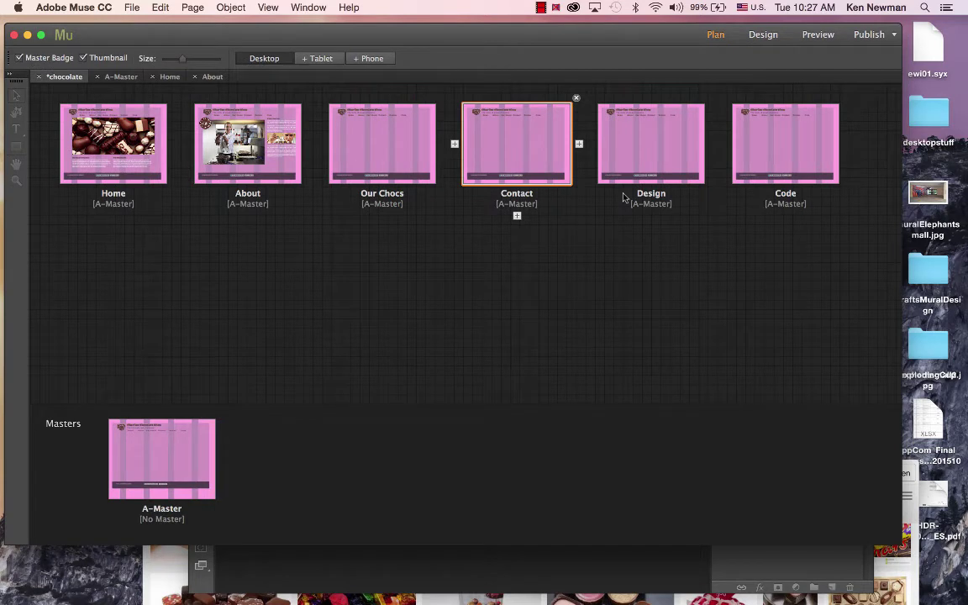
Open the Our Chocs page from its Plan view thumbnail.
double_click(382, 147)
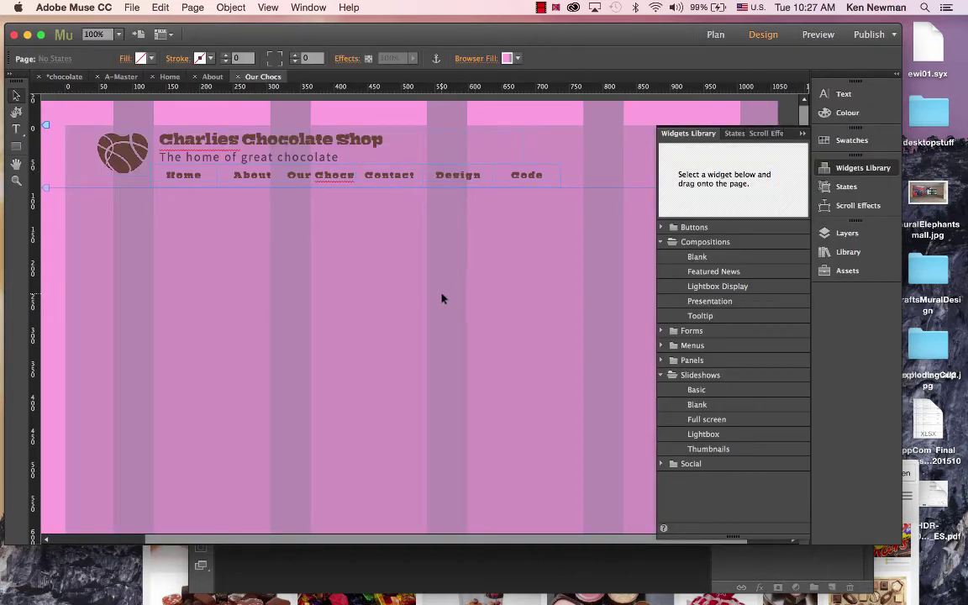
mouse_move(4, 290)
Bring Photoshop CC 2015 forward, raise its window, and open gallery.jpg.
left_click(393, 572)
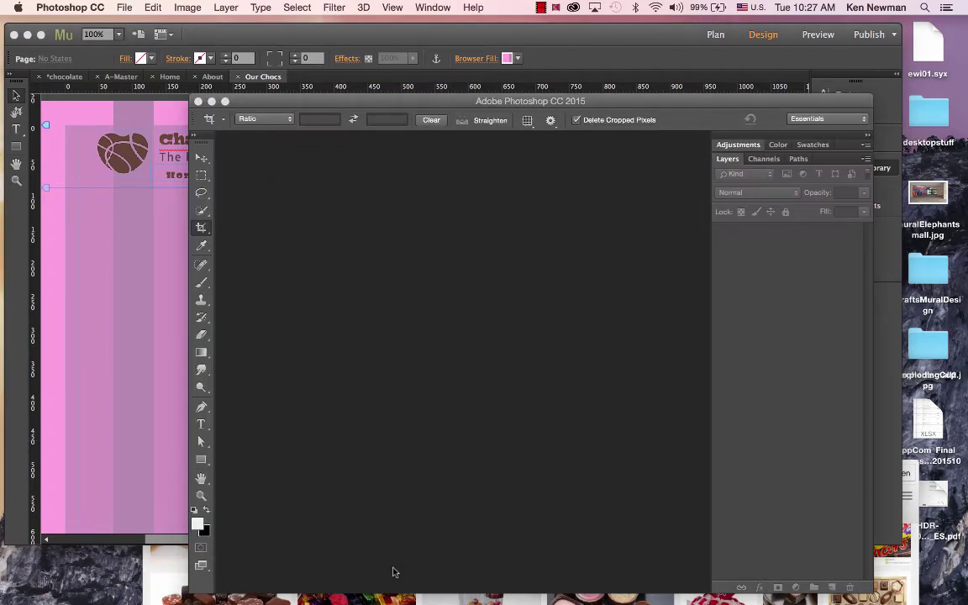
left_click_drag(372, 104, 295, 42)
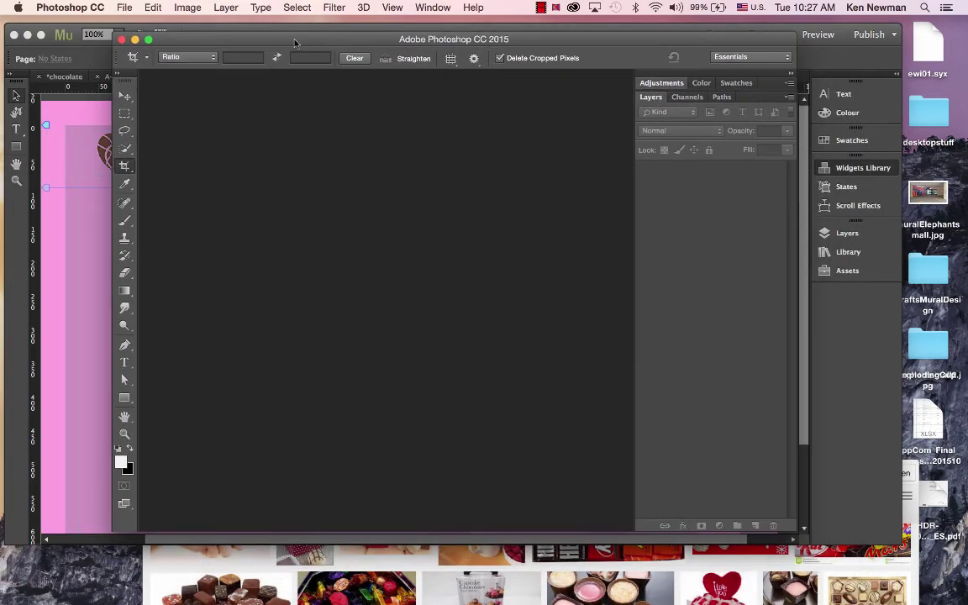
left_click(124, 7)
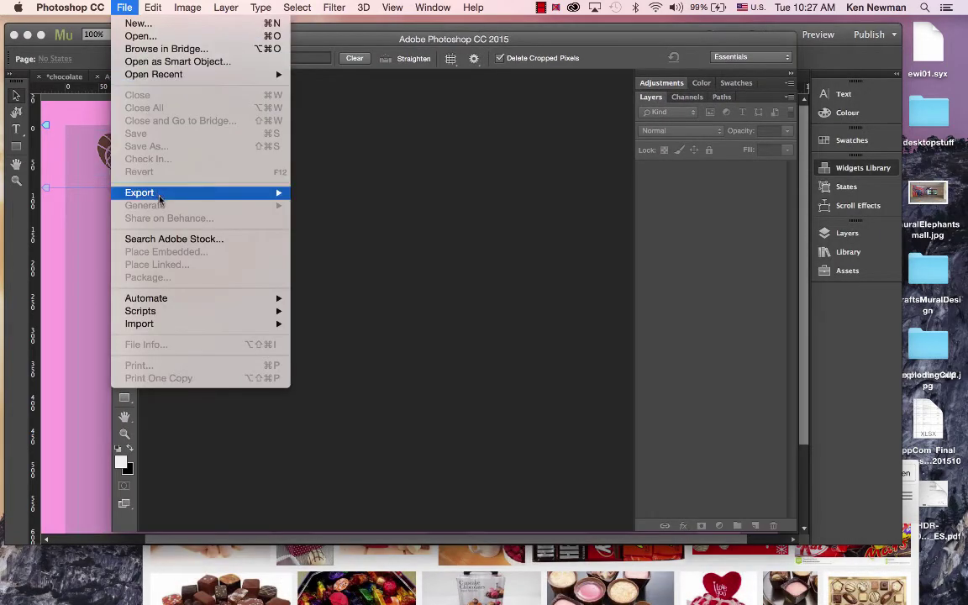
left_click(140, 36)
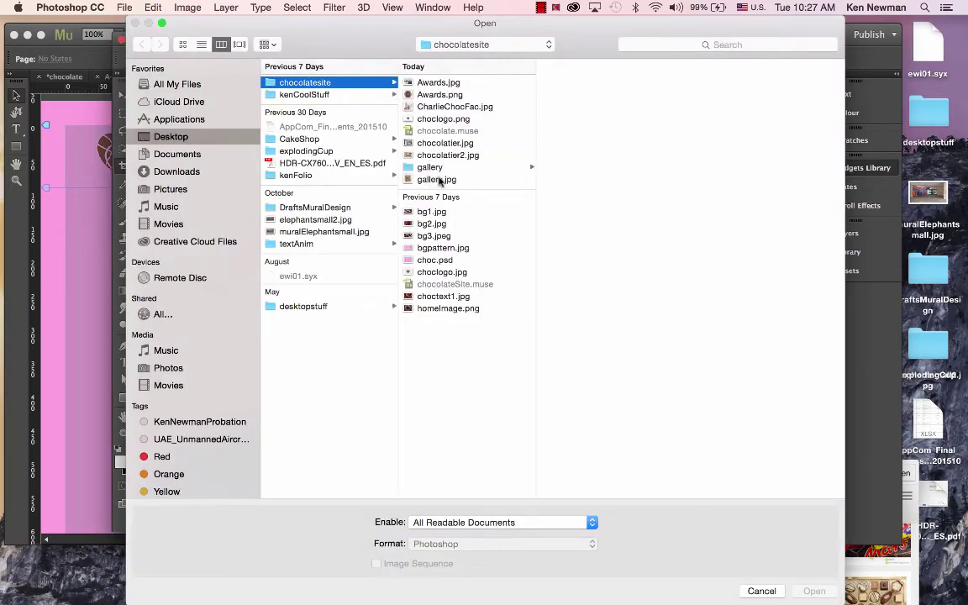
left_click(437, 181)
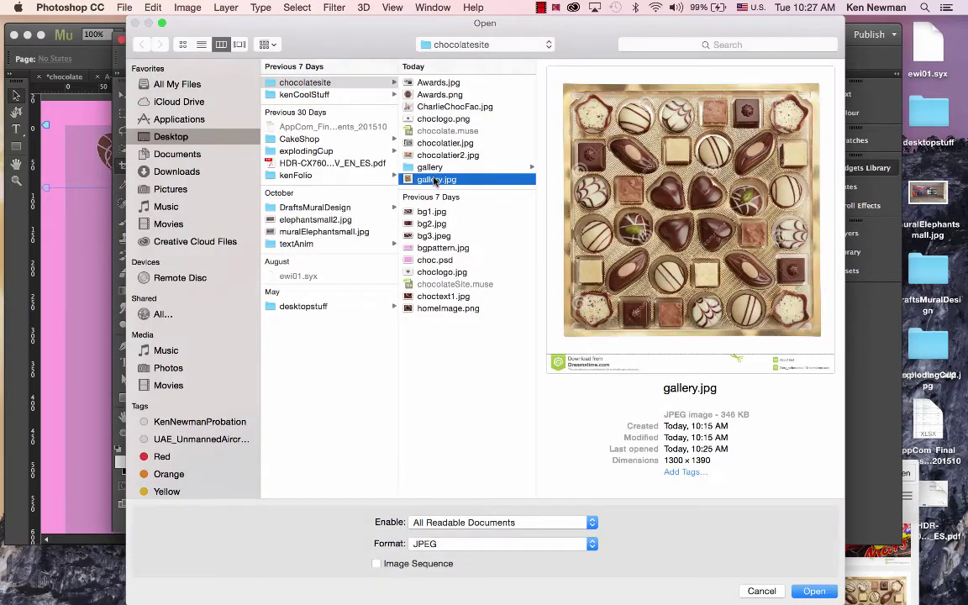
left_click(814, 591)
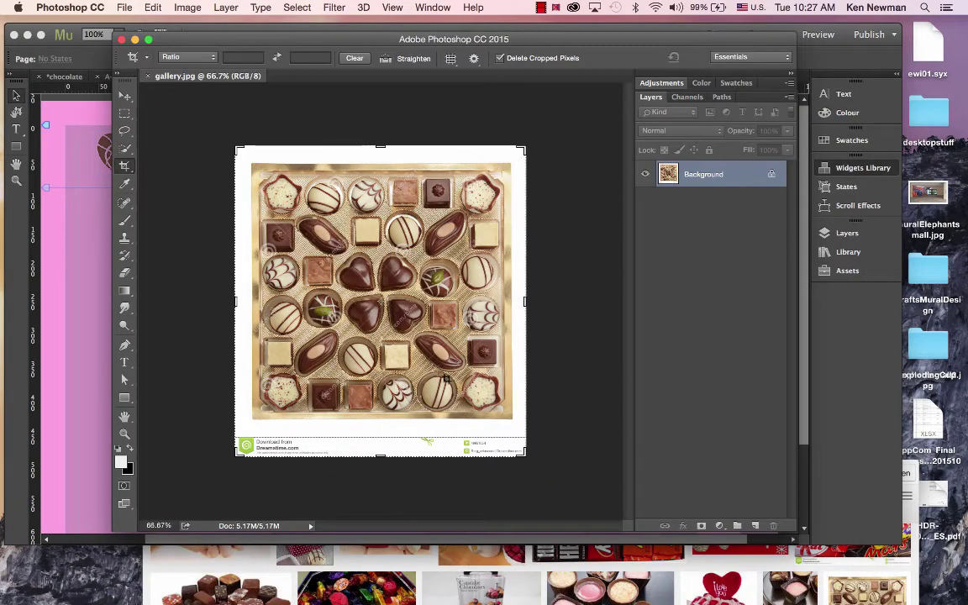
At 100% zoom, draw a rectangle with about 7.89 pt stroke over the top-left chocolate.
key("v")
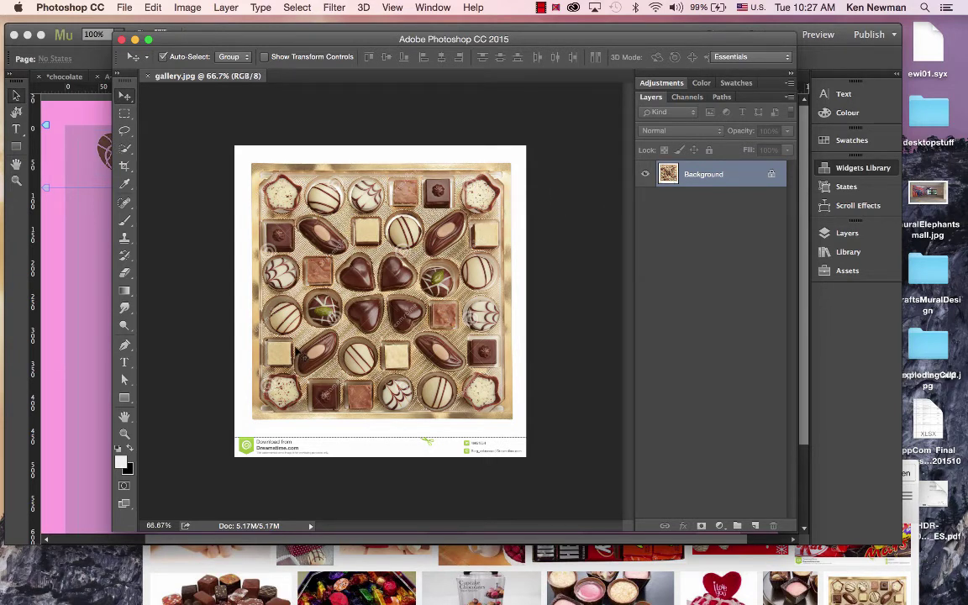
key("super+1")
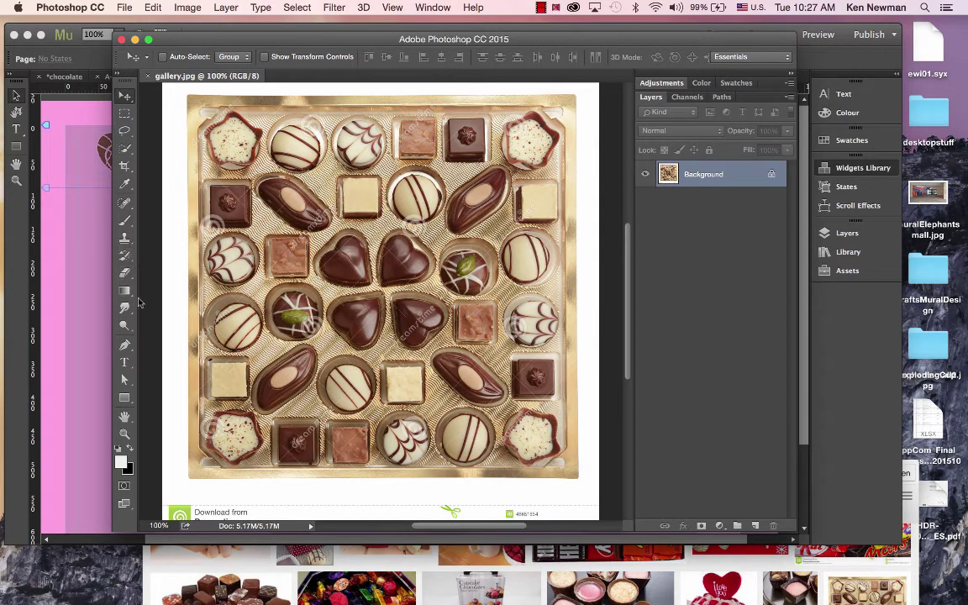
left_click(124, 398)
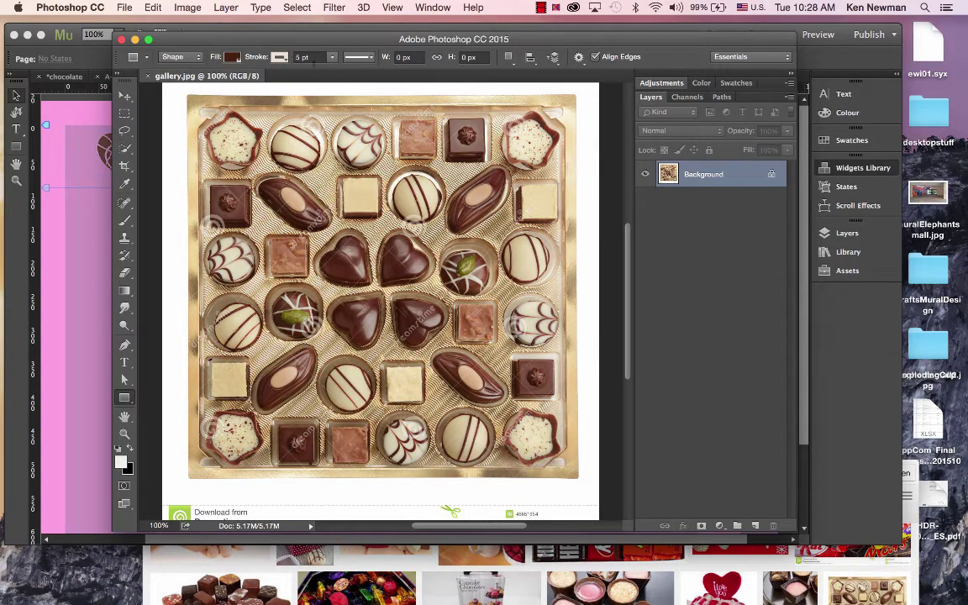
left_click(332, 59)
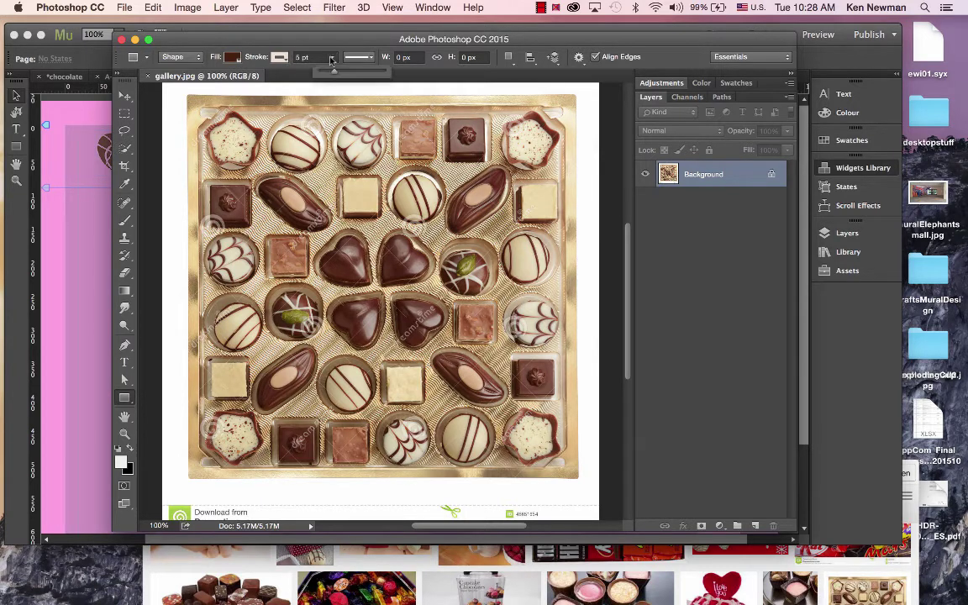
left_click_drag(333, 74, 339, 74)
mouse_move(191, 99)
left_mouse_down()
mouse_move(205, 134)
mouse_move(263, 168)
left_mouse_up()
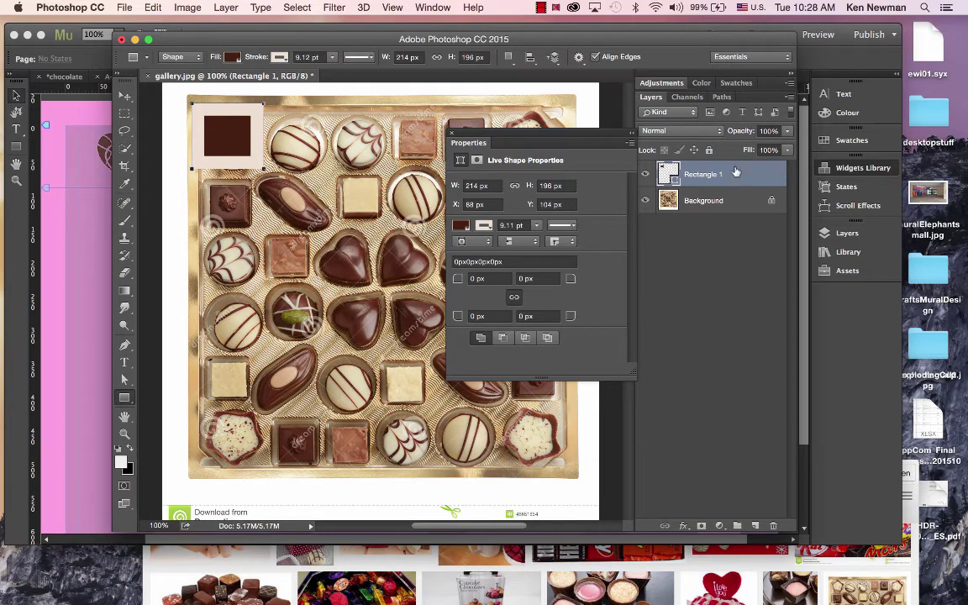
Lower the rectangle's opacity to 53% and start enlarging it with Free Transform.
left_click(788, 132)
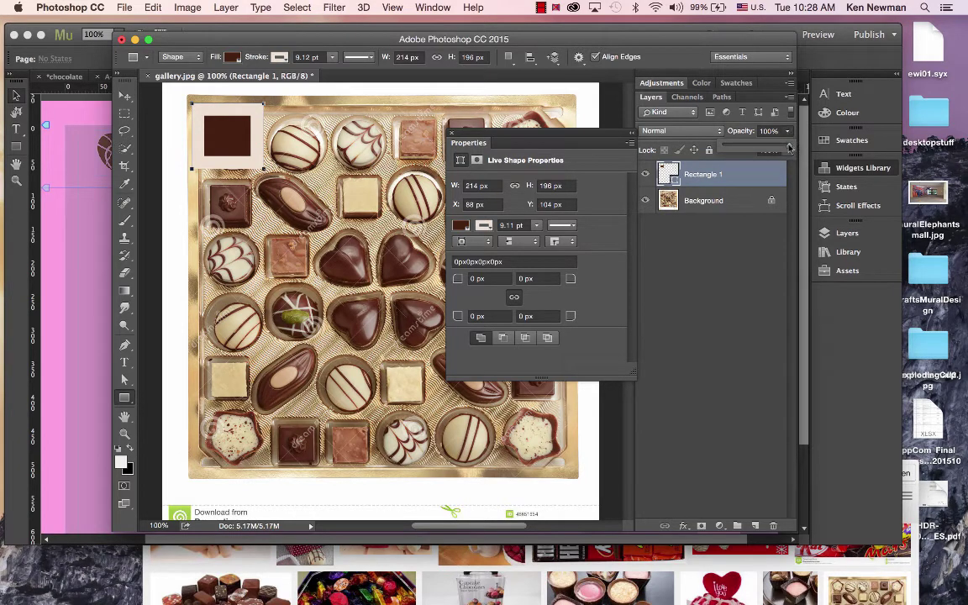
left_click_drag(790, 148, 761, 149)
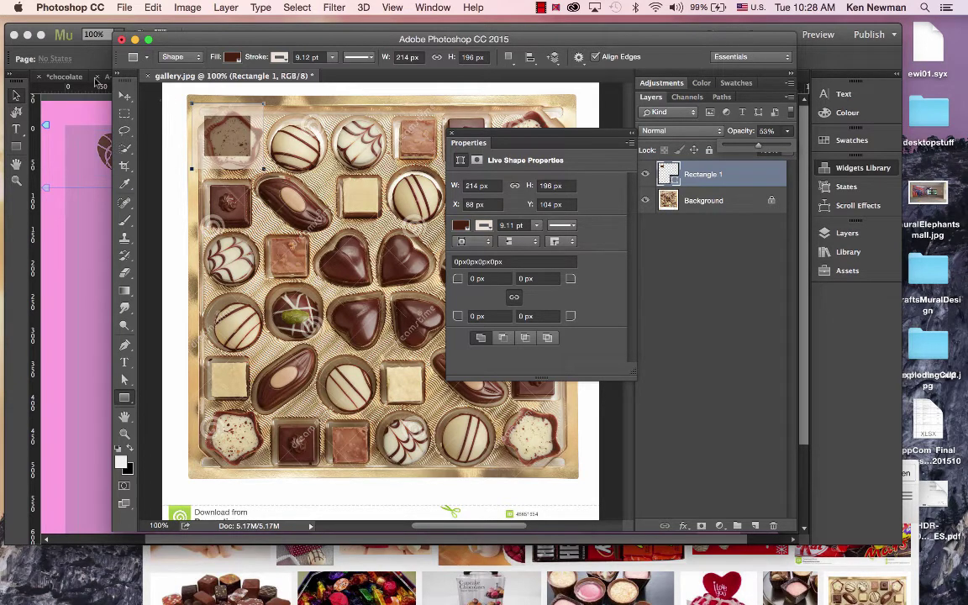
key("v")
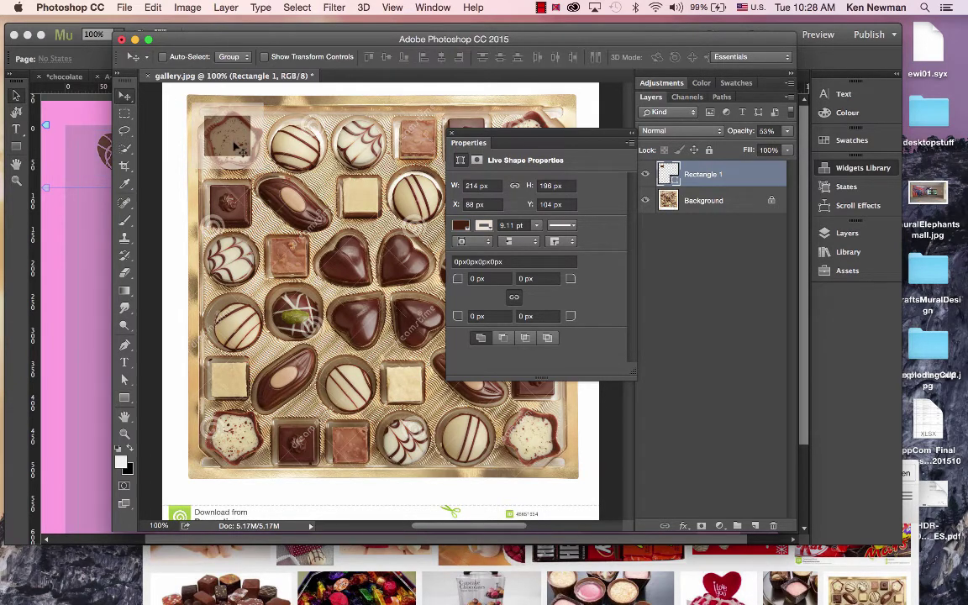
key("super+t")
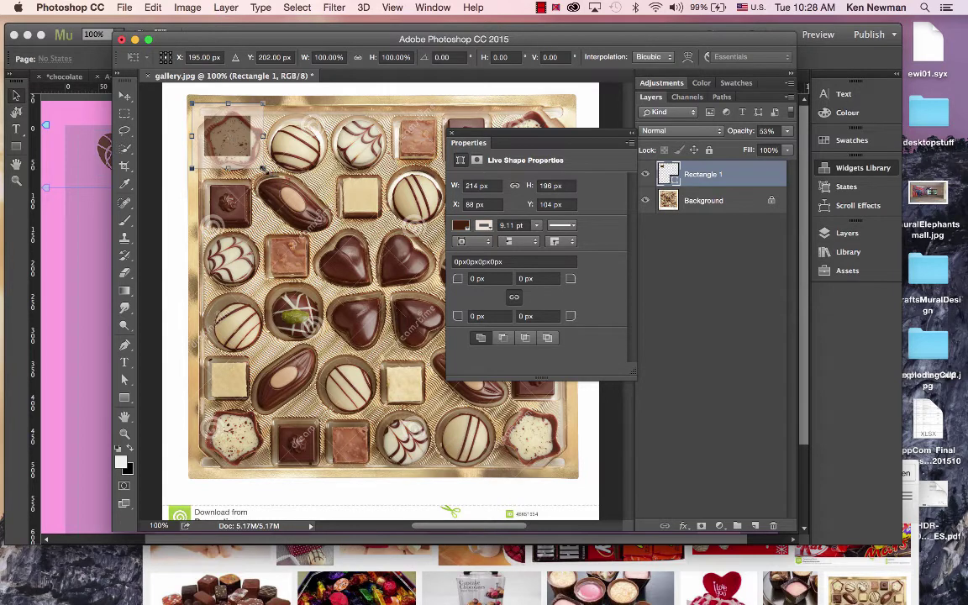
left_click_drag(263, 167, 282, 186)
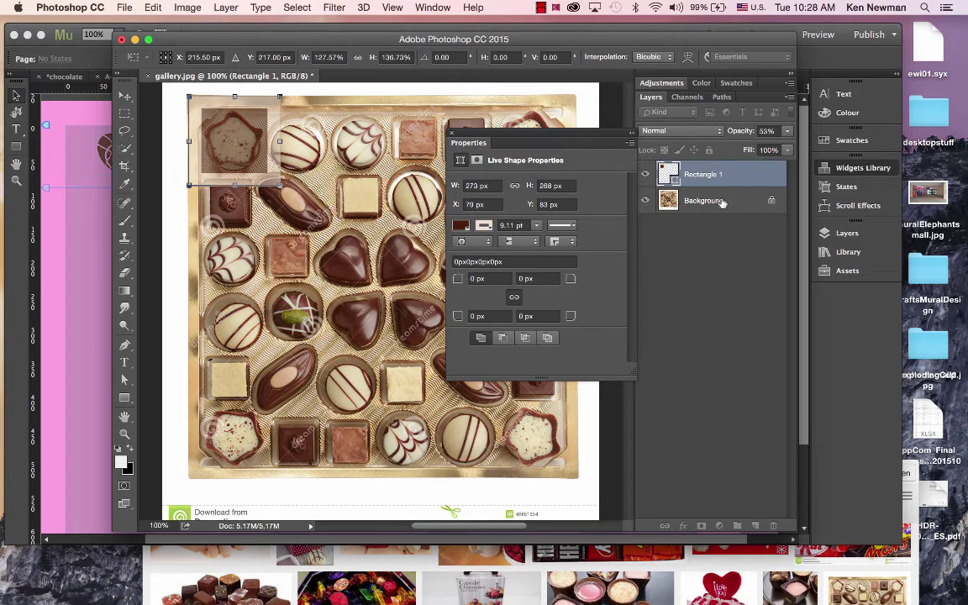
Duplicate the Background layer as Background copy.
left_click_drag(722, 200, 755, 523)
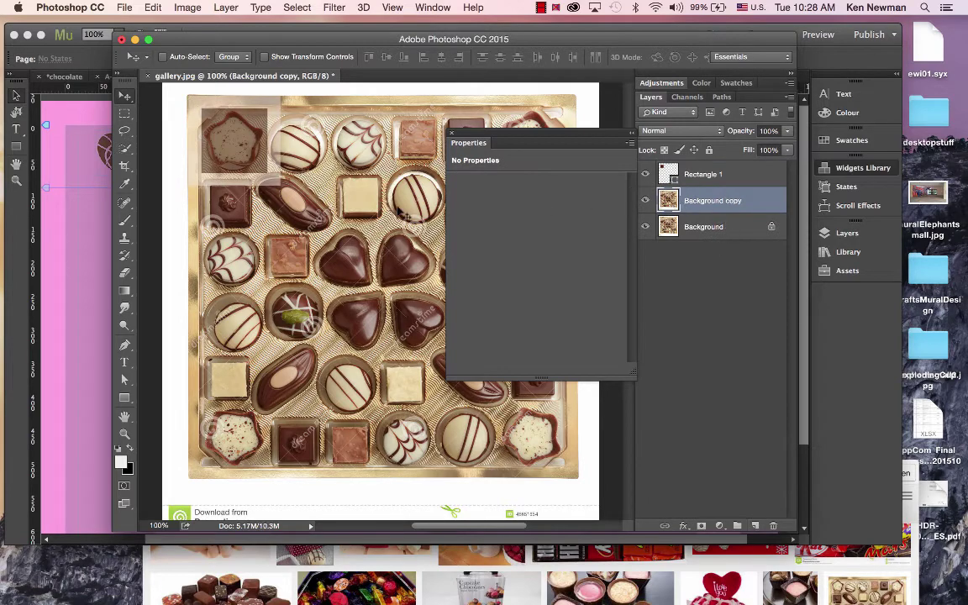
Shift Background copy left, duplicate it as Background copy 2, and shift that left.
left_click_drag(379, 212, 331, 241)
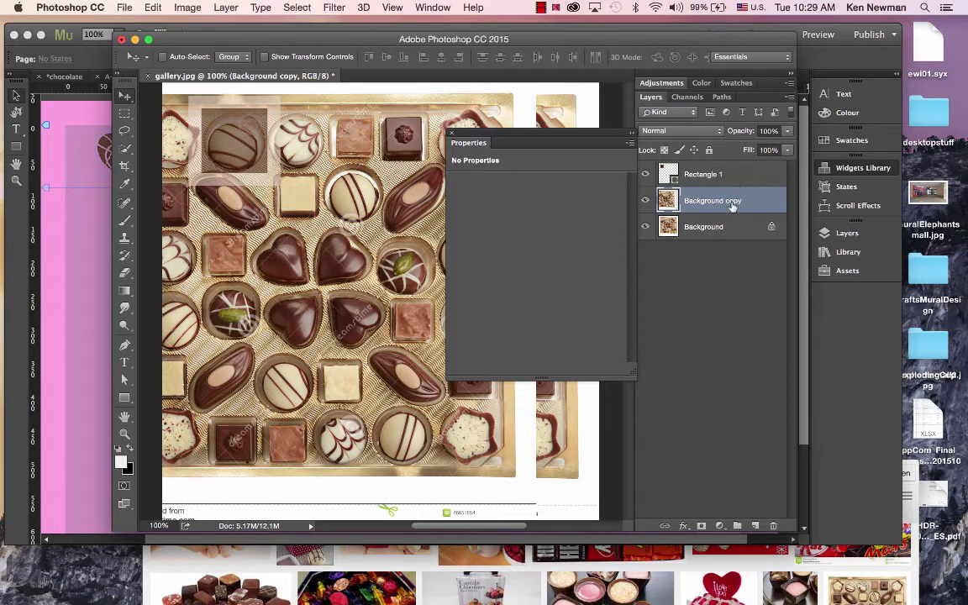
left_click_drag(723, 201, 756, 525)
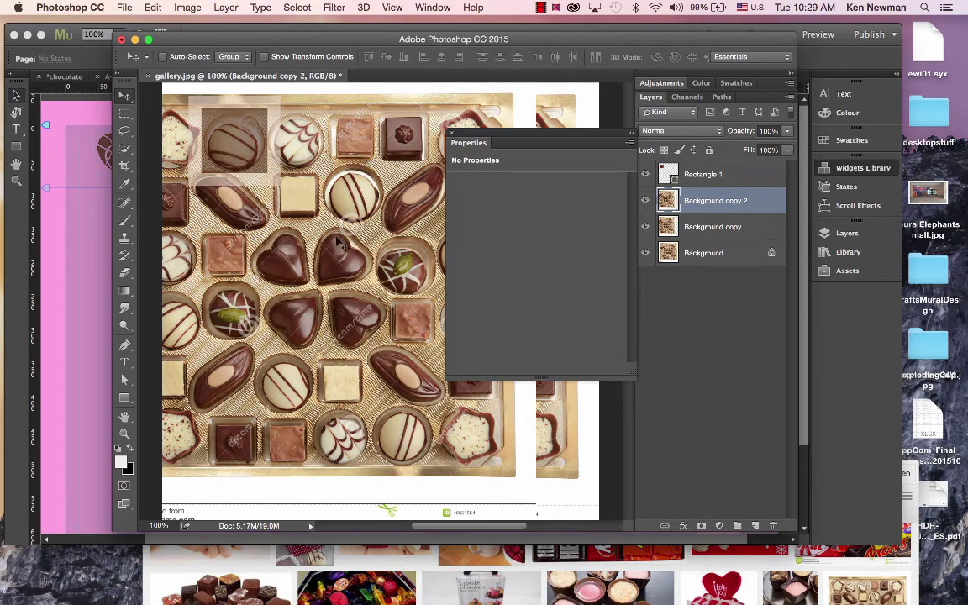
left_click_drag(339, 242, 273, 239)
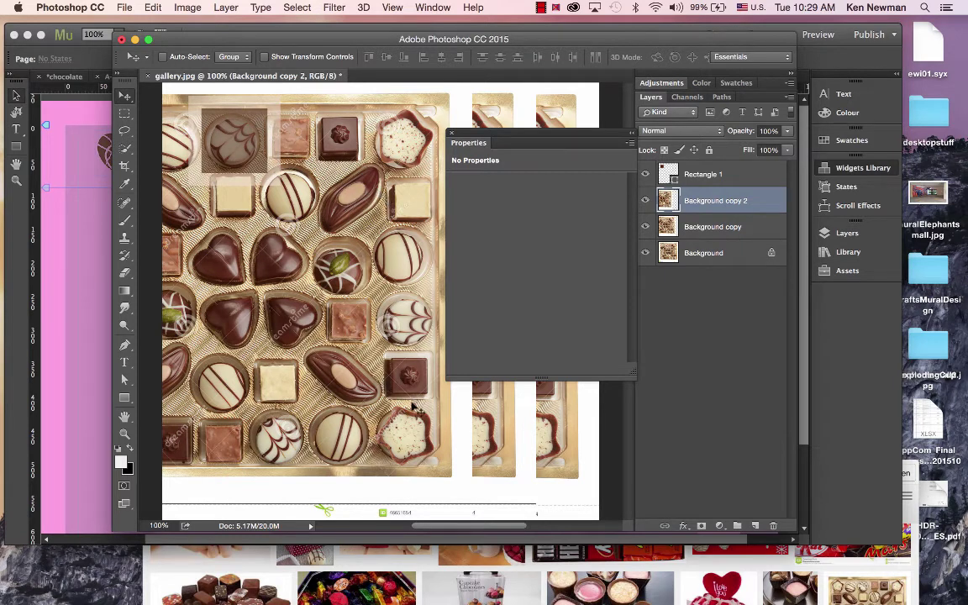
Stretch Background copy 2 to about 101% width and duplicate it as Background copy 3.
key("super+minus")
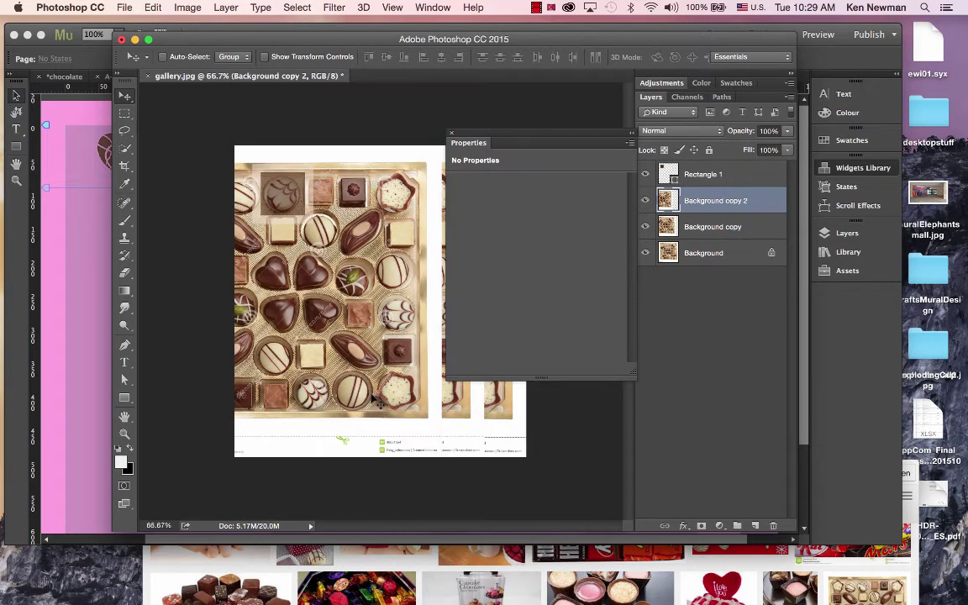
left_click(451, 134)
key("super+t")
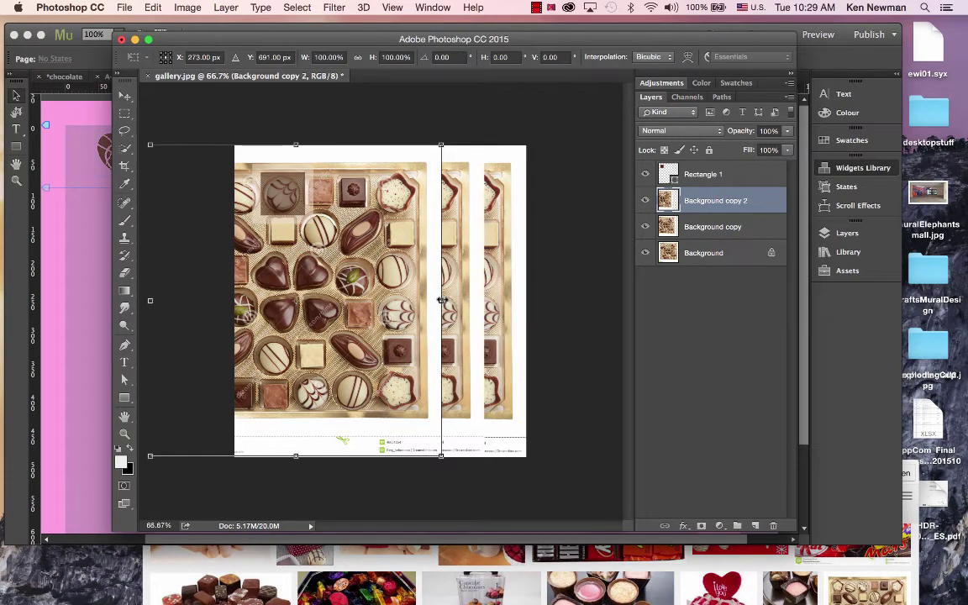
left_click_drag(441, 299, 446, 302)
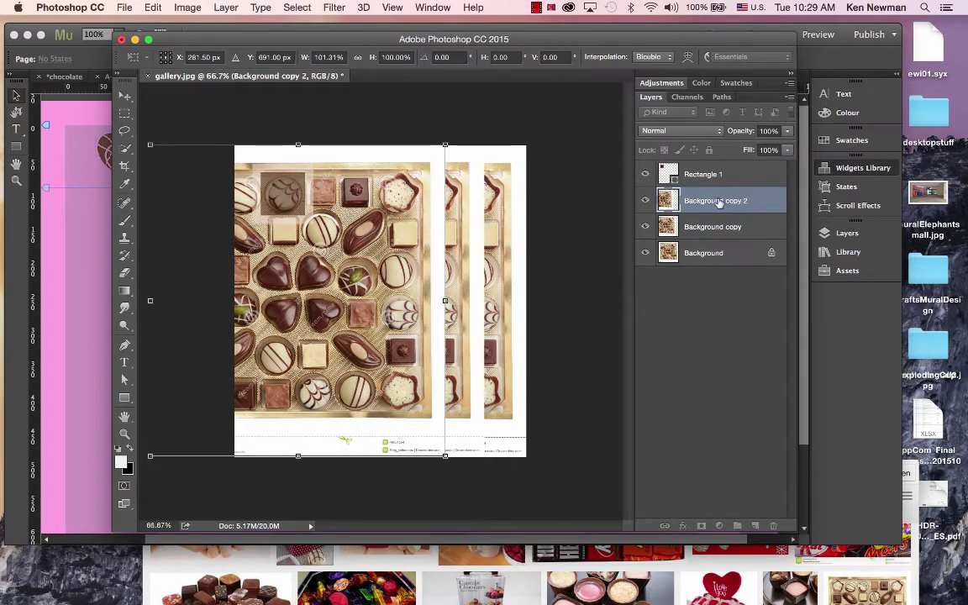
key("Return")
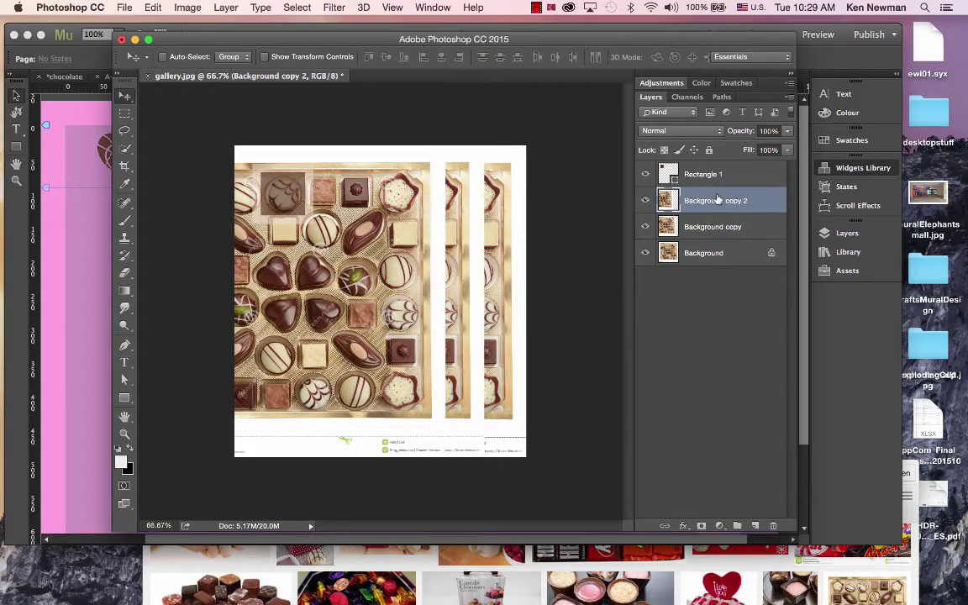
left_click_drag(716, 200, 758, 527)
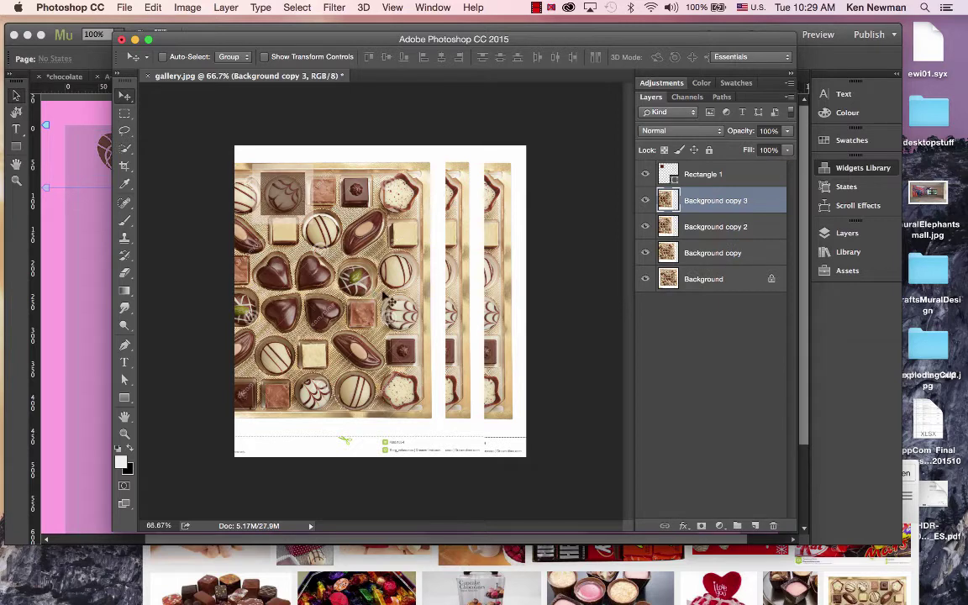
Shift and widen Background copy 3 to ~110%, then duplicate it as copy 4 shifted left.
left_click_drag(346, 268, 340, 298)
key("super+t")
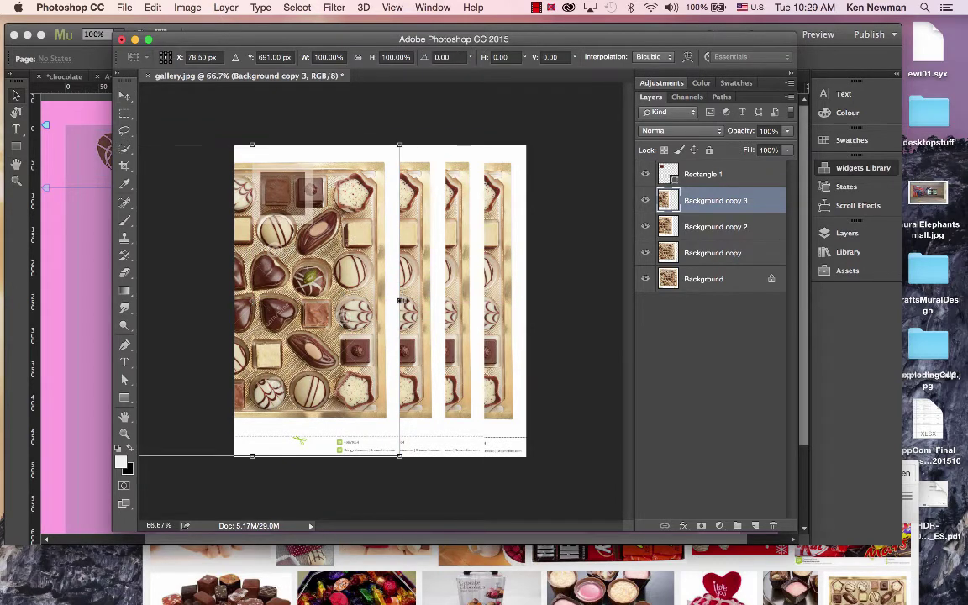
left_click_drag(399, 300, 421, 300)
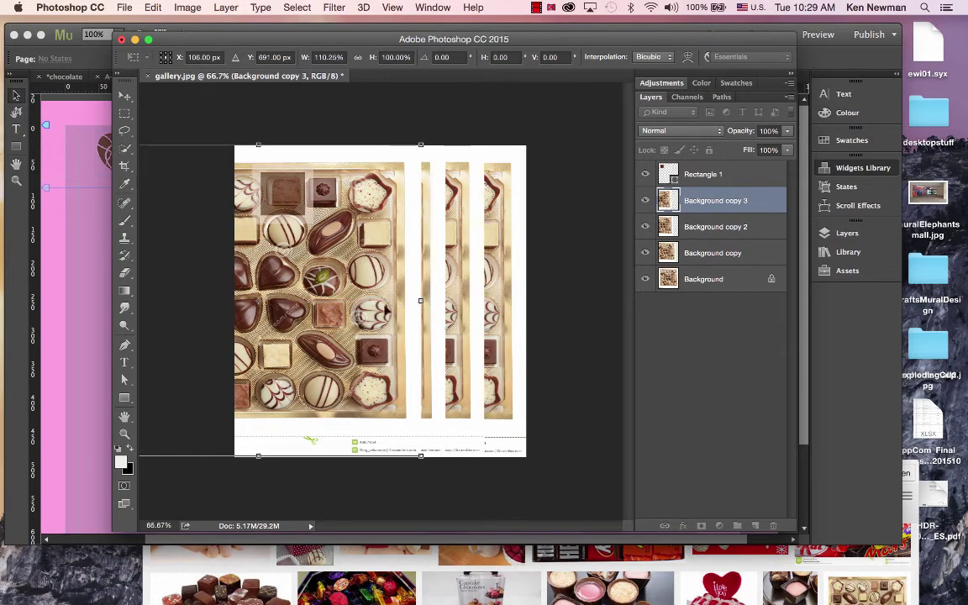
key("Return")
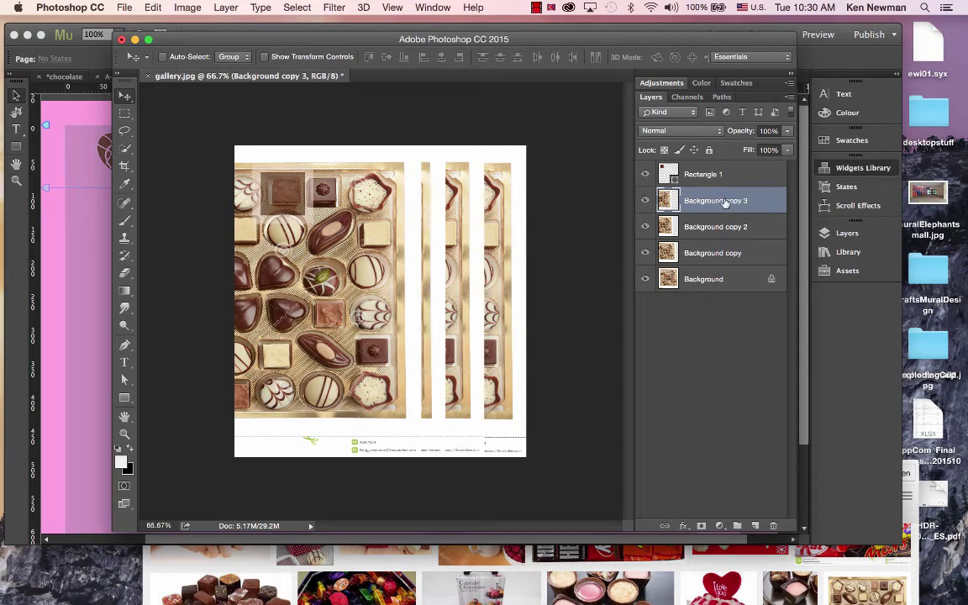
left_click_drag(724, 202, 754, 525)
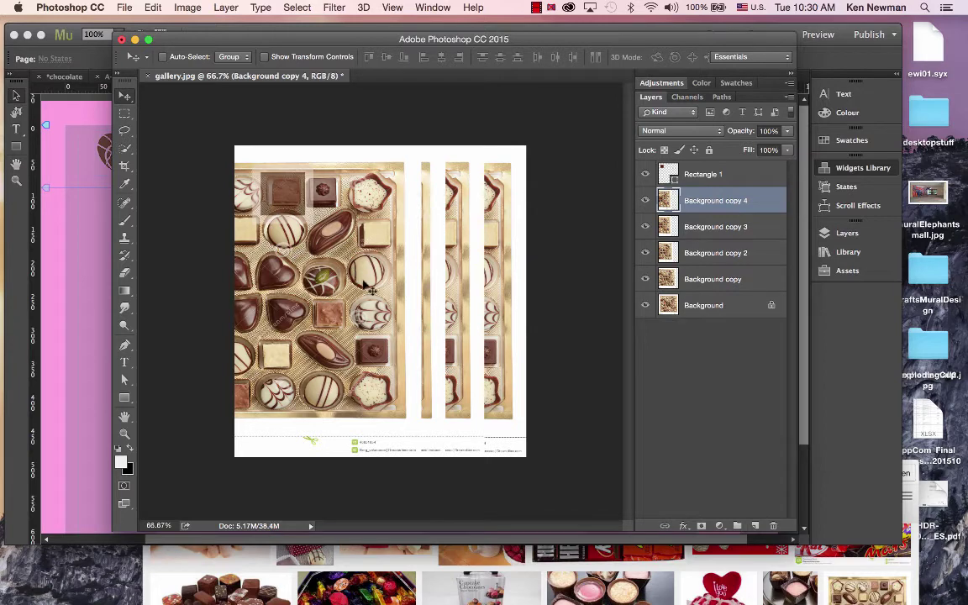
left_click_drag(331, 257, 321, 280)
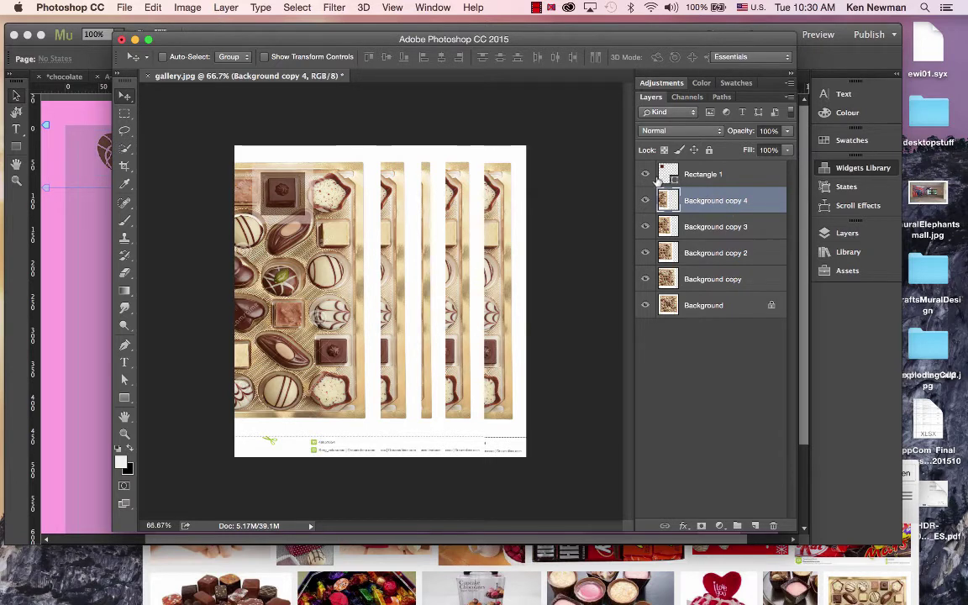
Crop gallery.jpg down to a small square around one swirl-topped chocolate near the box top.
left_click(124, 167)
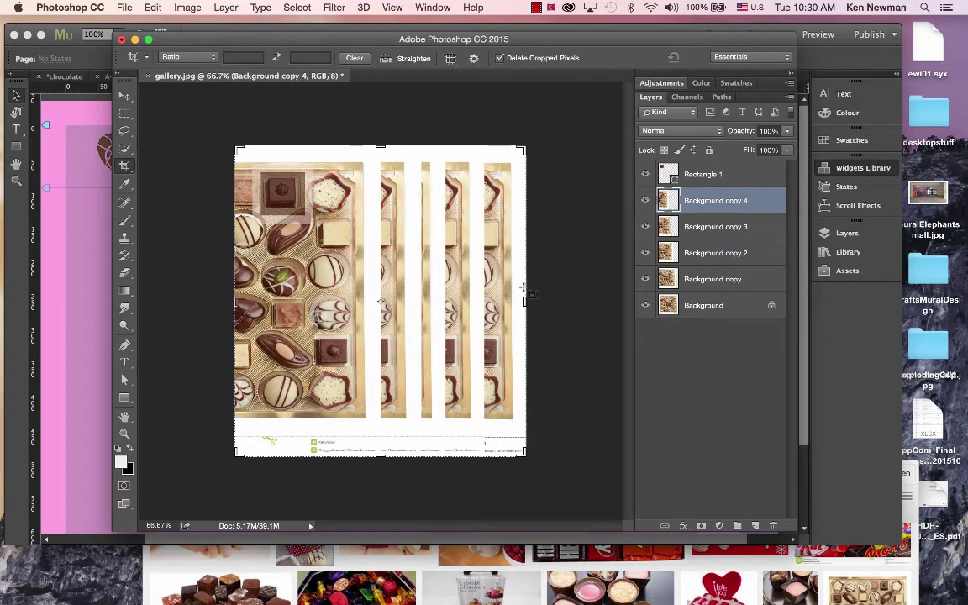
left_click_drag(496, 299, 414, 290)
left_click_drag(344, 301, 359, 300)
left_click_drag(383, 146, 383, 159)
left_click_drag(382, 442, 380, 306)
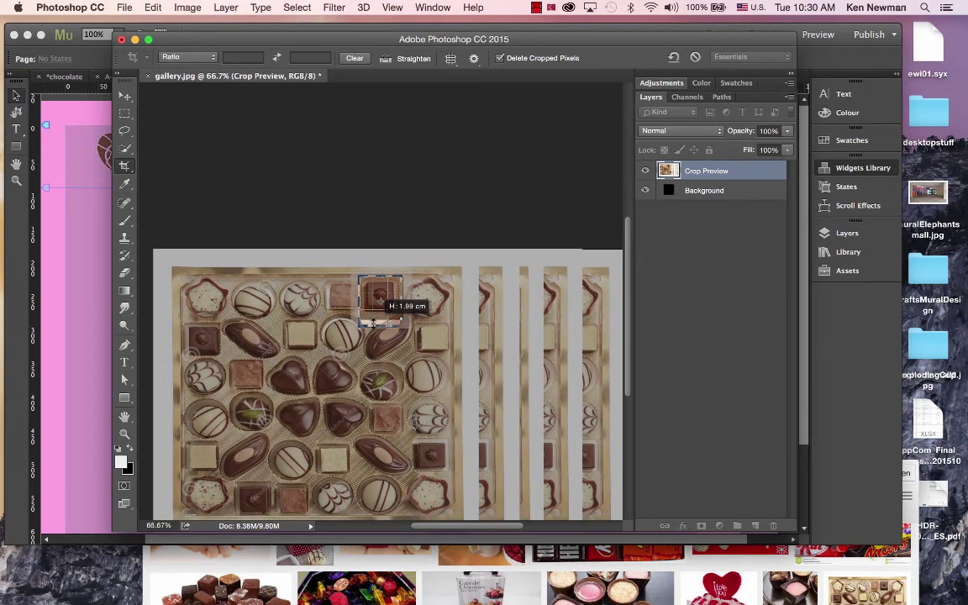
left_click_drag(372, 322, 372, 322)
key("super+equal")
key("super+equal")
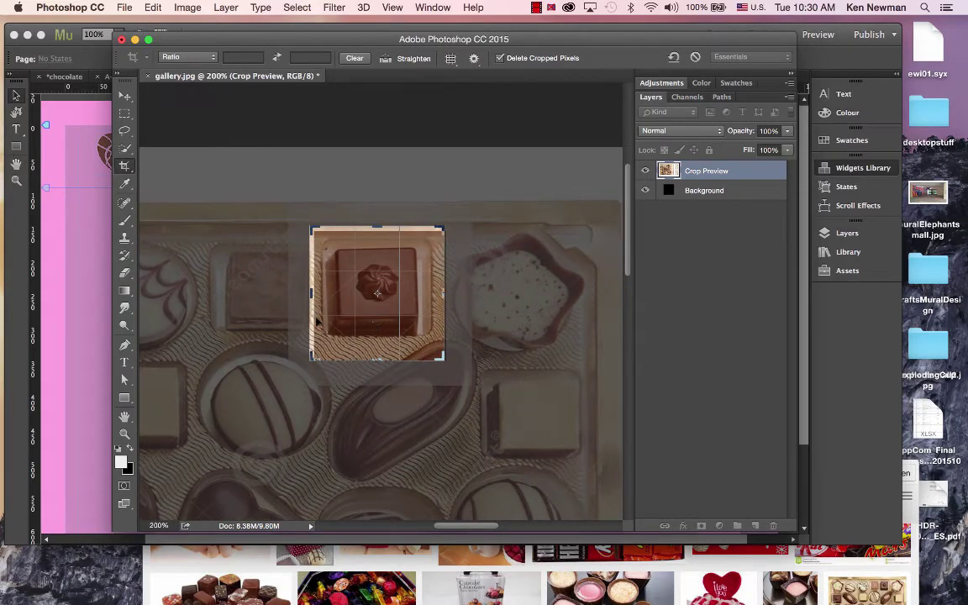
left_click_drag(311, 292, 313, 292)
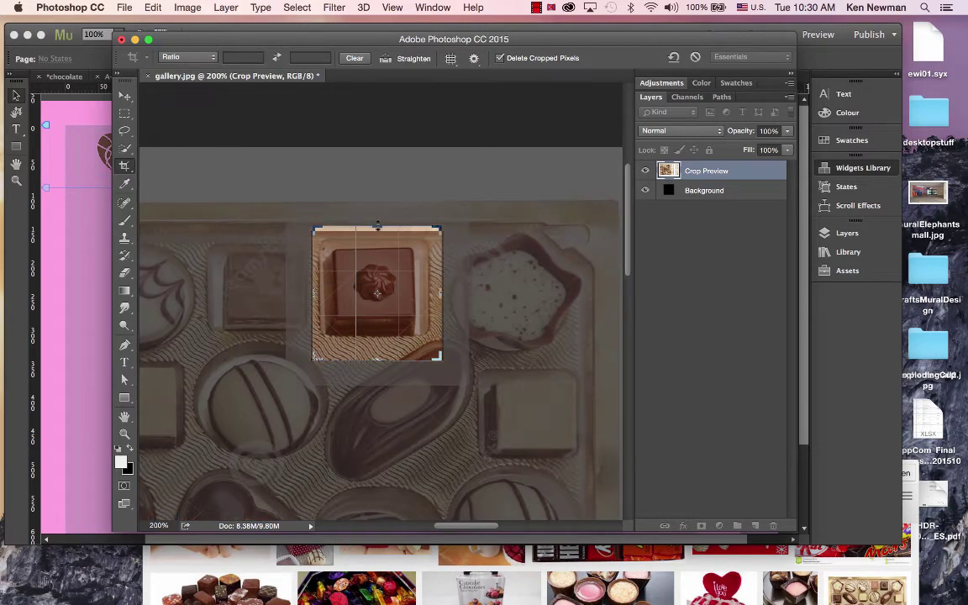
left_click_drag(378, 226, 377, 227)
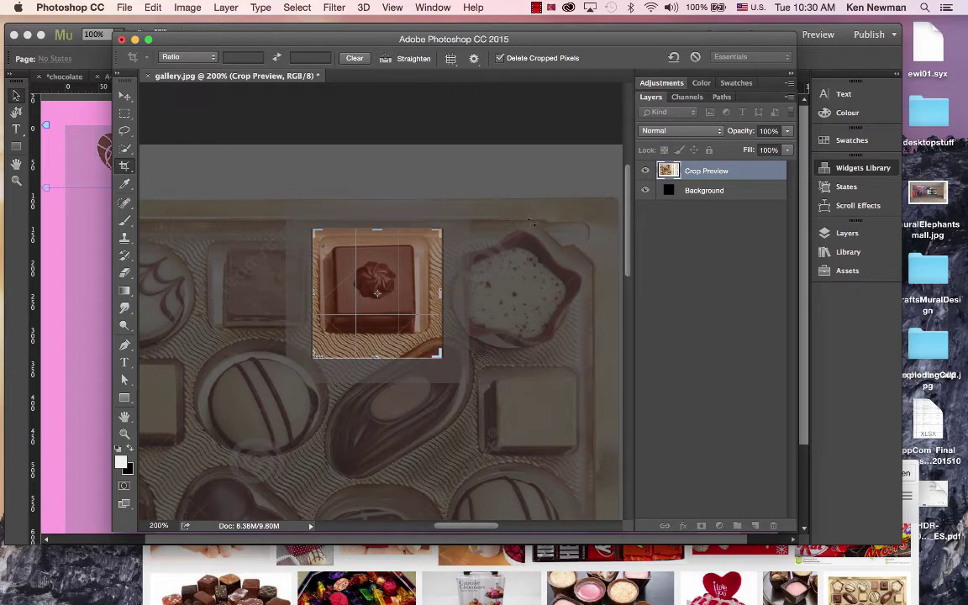
key("Return")
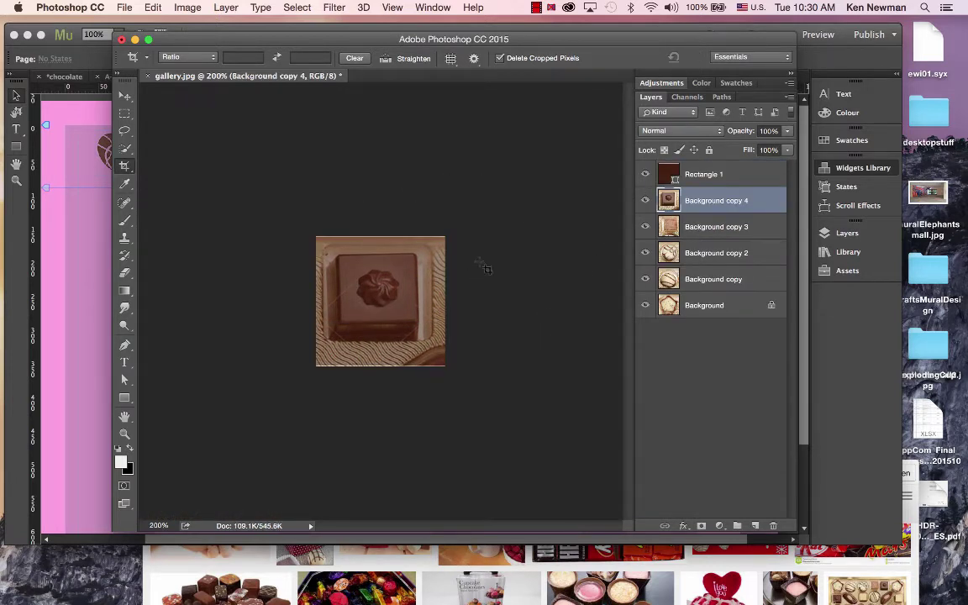
Delete the Rectangle 1 layer, then toggle each Background copy layer to check its chocolate.
left_click(672, 174)
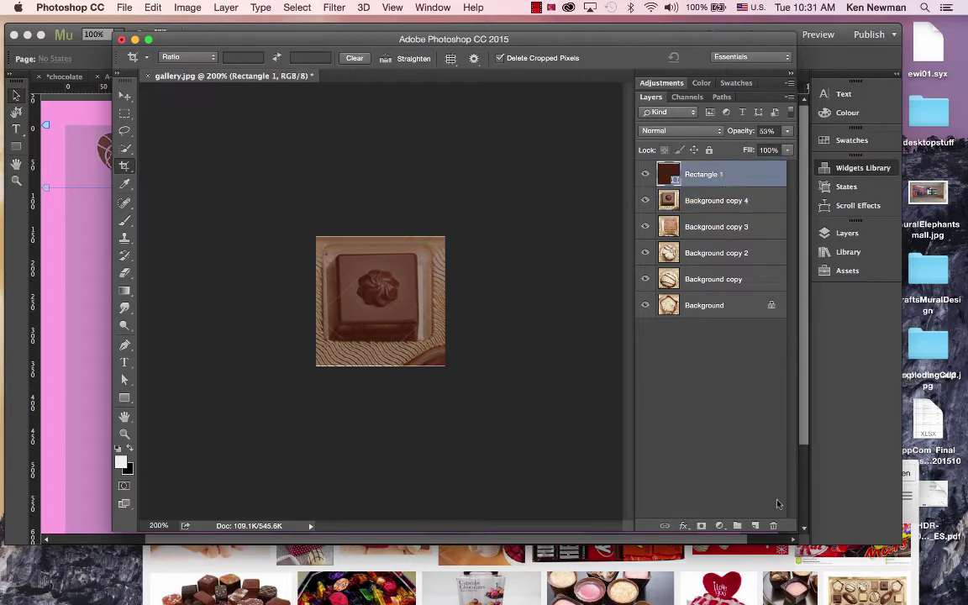
key("Delete")
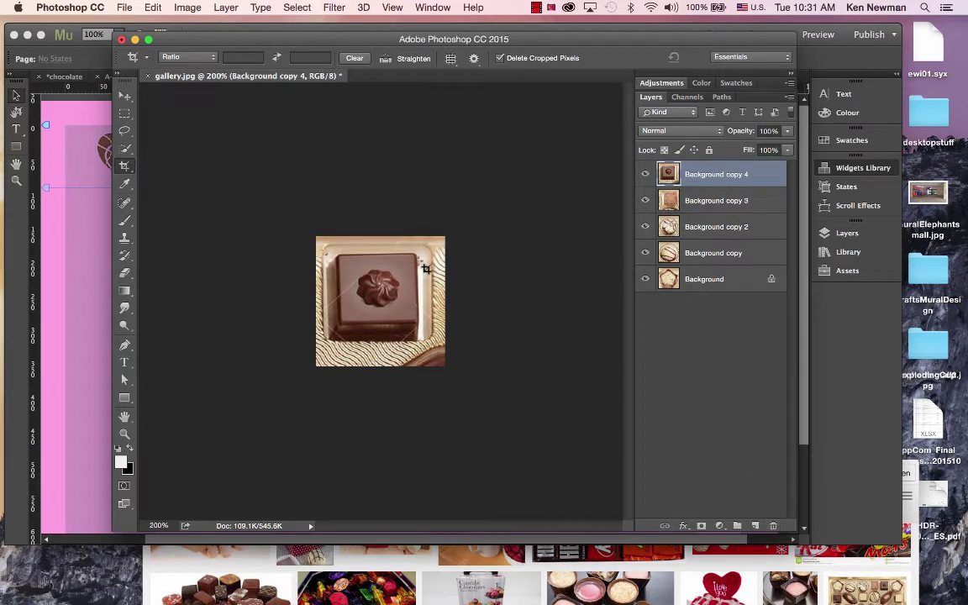
left_click(645, 175)
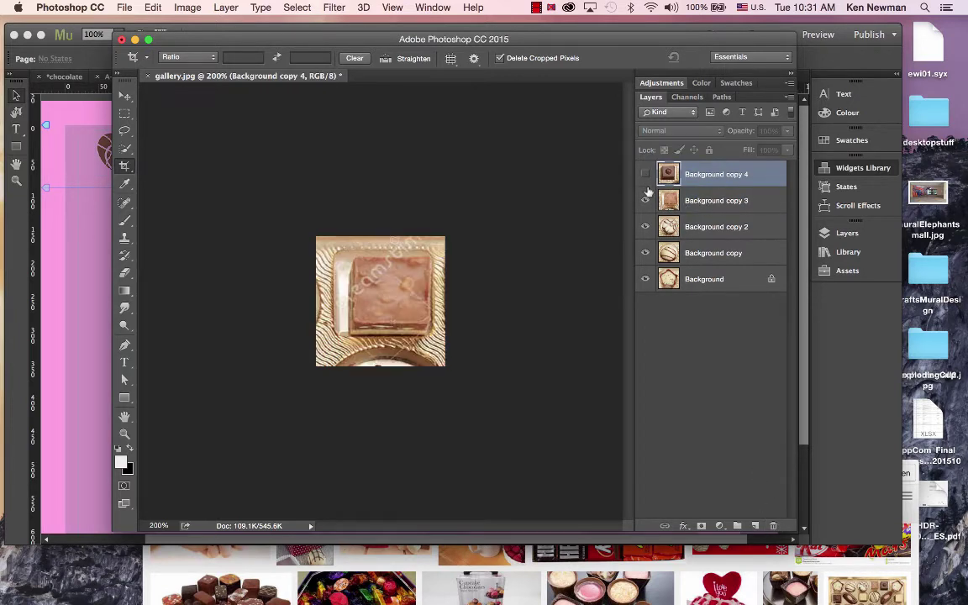
left_click(646, 201)
left_click(646, 226)
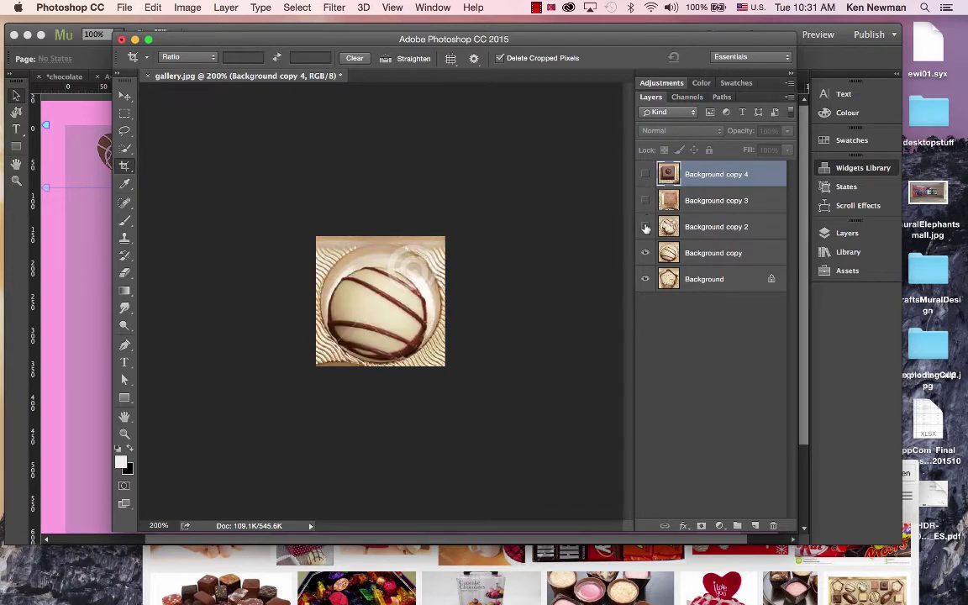
left_click(645, 252)
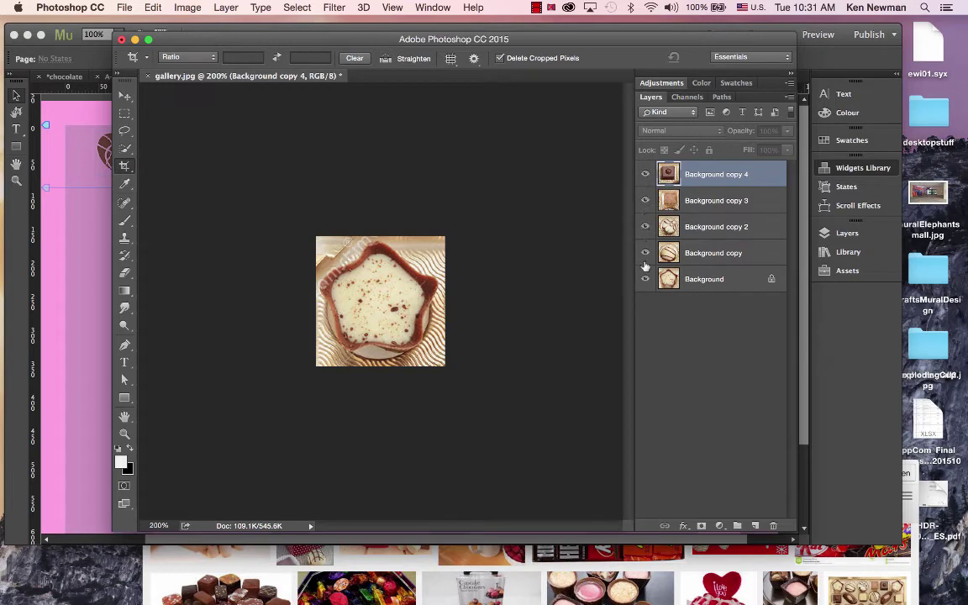
left_click_drag(645, 253, 646, 174)
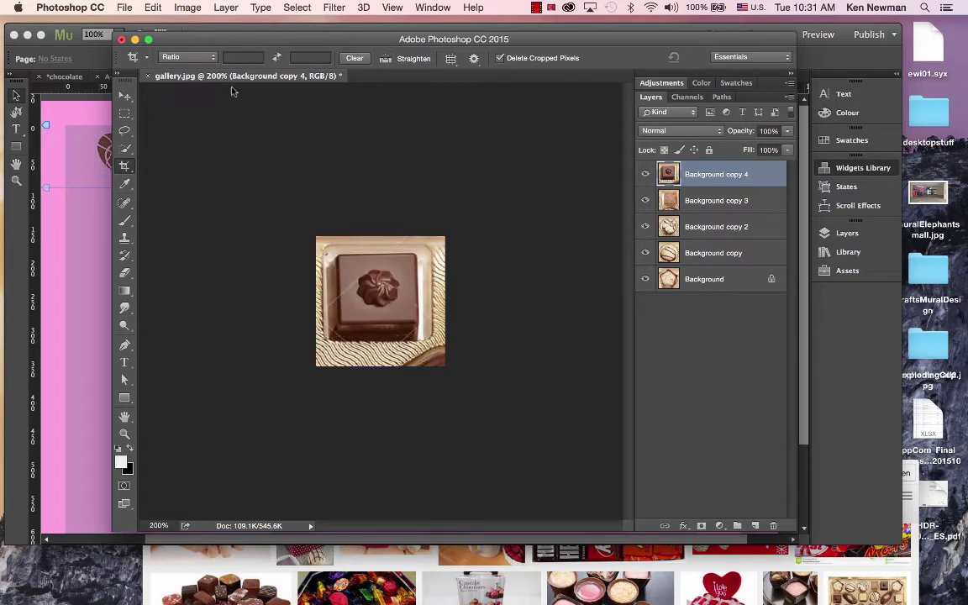
Resize gallery.jpg in Image Size to 600 px wide, giving 600 × 606 pixels.
left_click(190, 8)
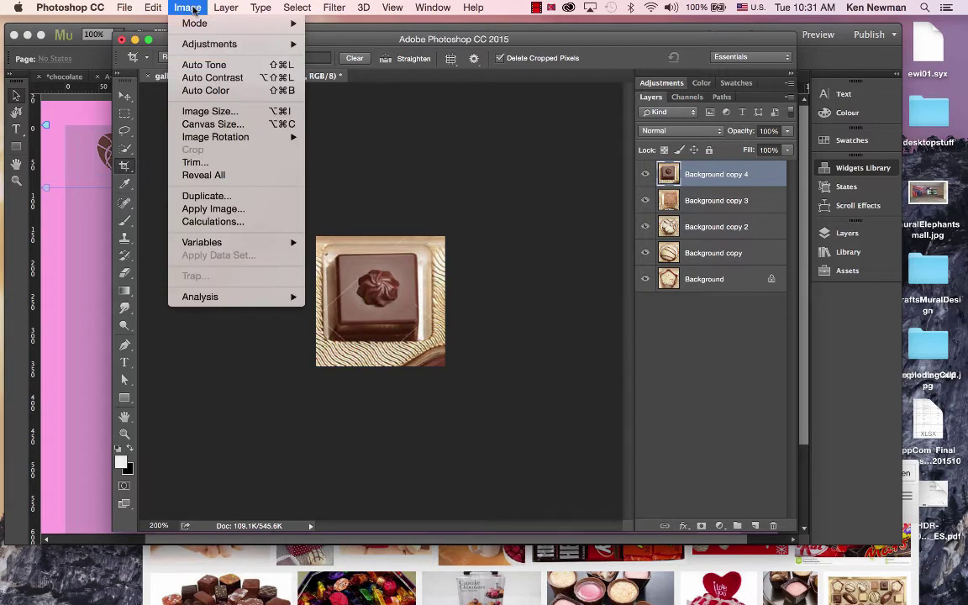
left_click(201, 112)
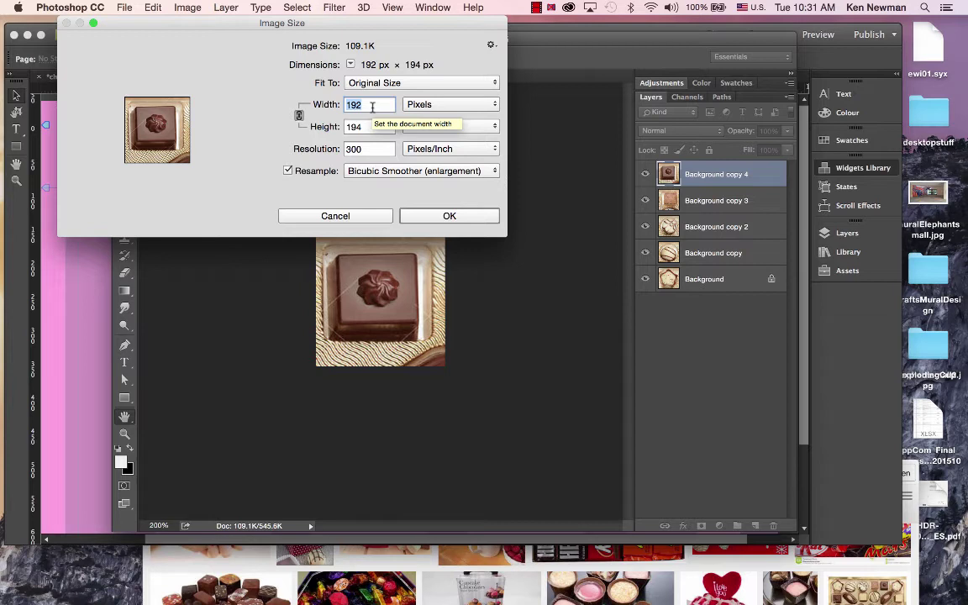
type("600")
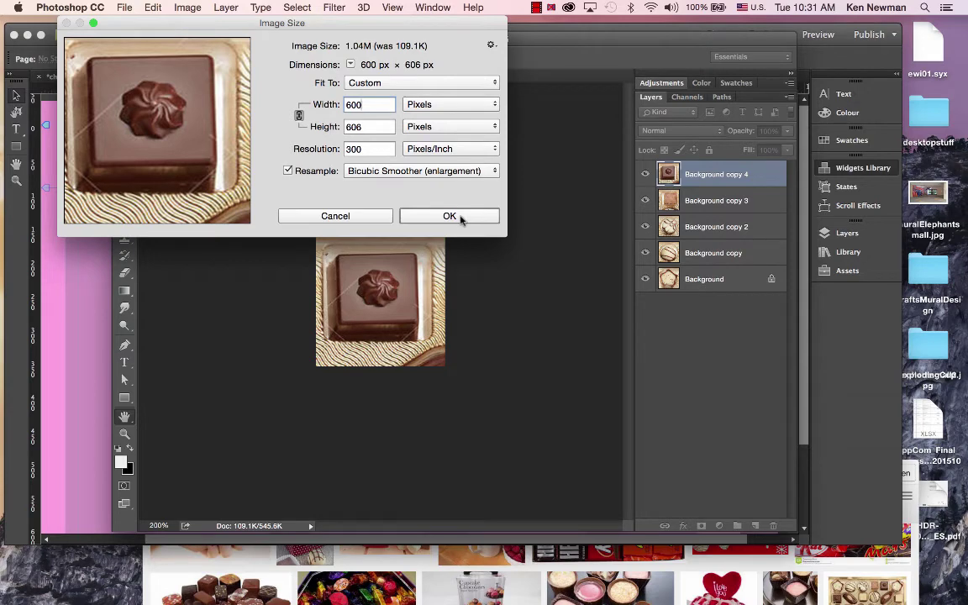
left_click(459, 217)
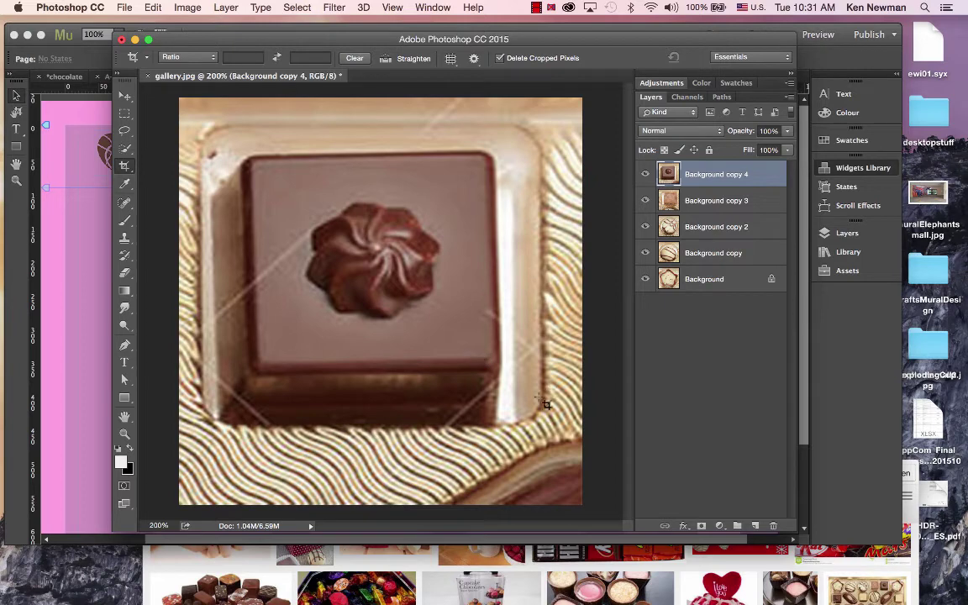
Export the layers as separate 'gallery' JPEGs into a new 'selection' folder in chocolatesite.
left_click(126, 8)
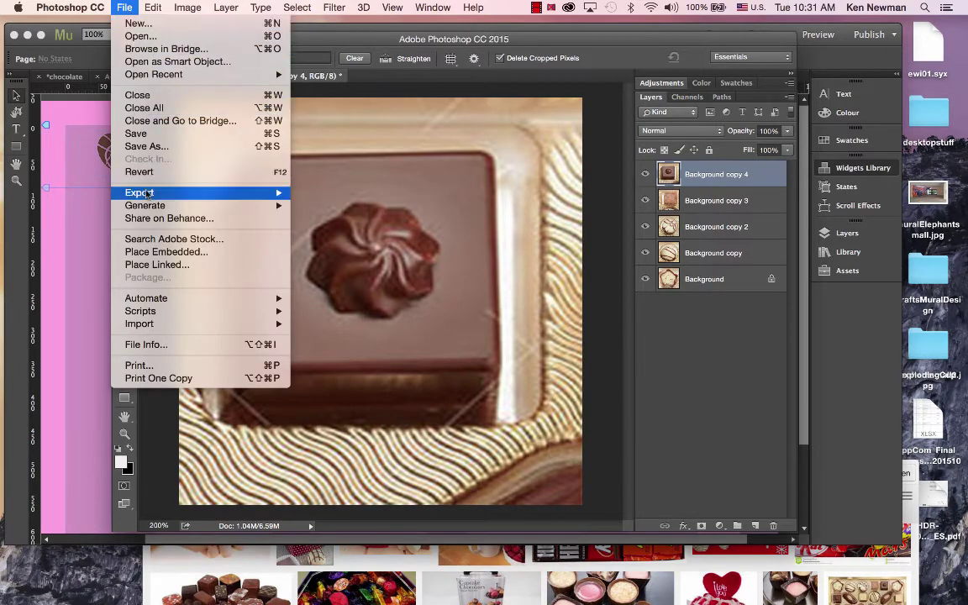
mouse_move(149, 192)
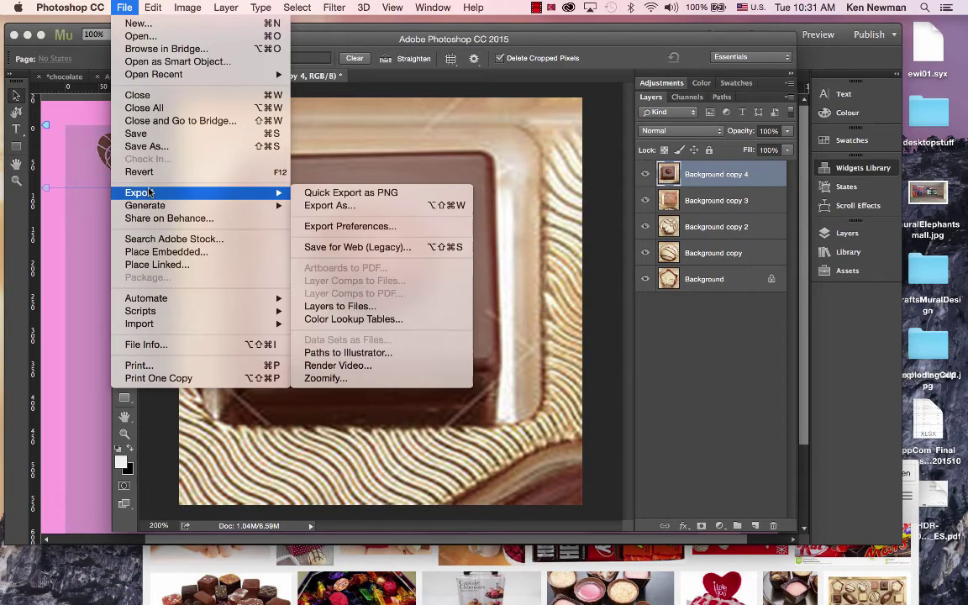
left_click(357, 309)
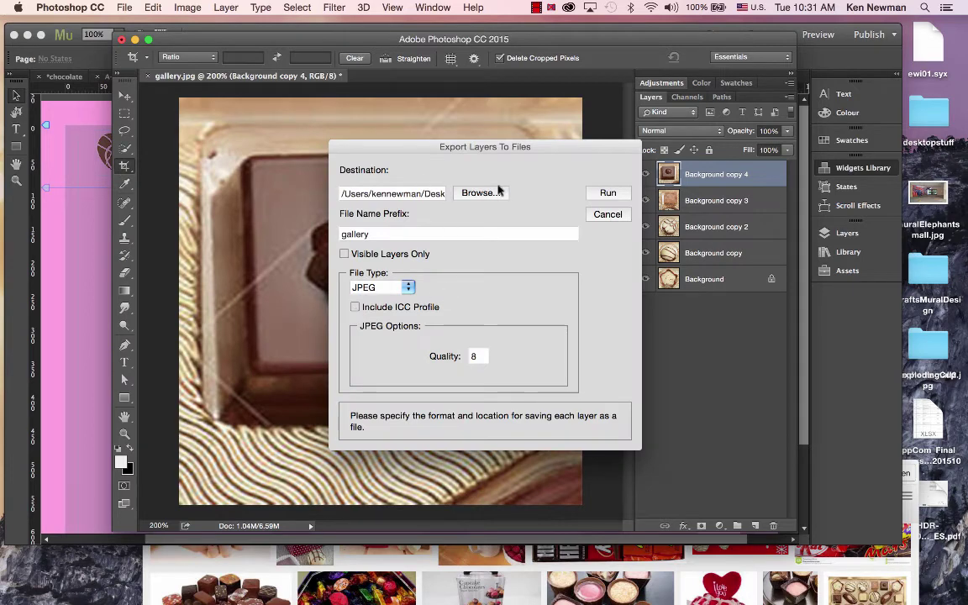
left_click(487, 193)
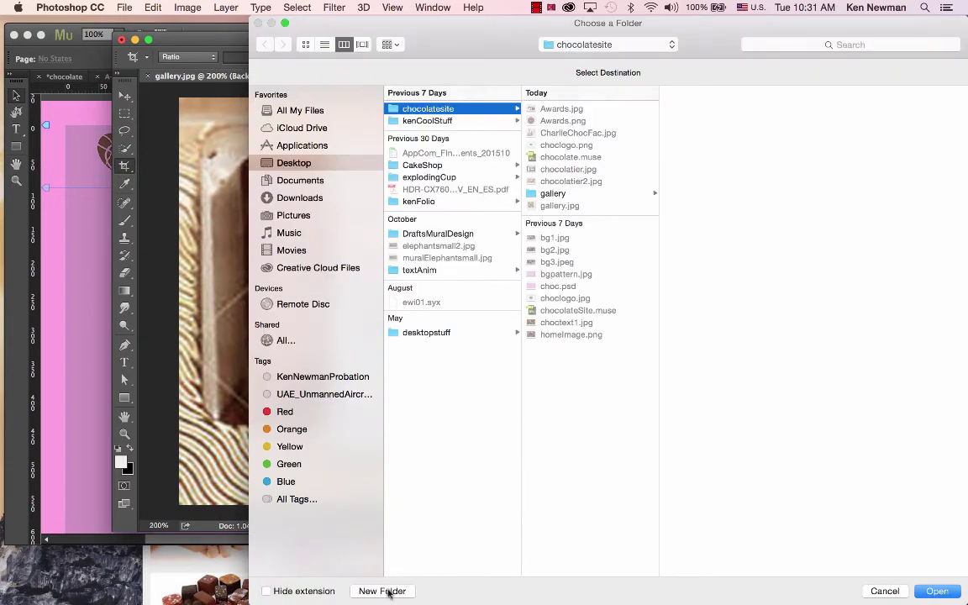
left_click(382, 590)
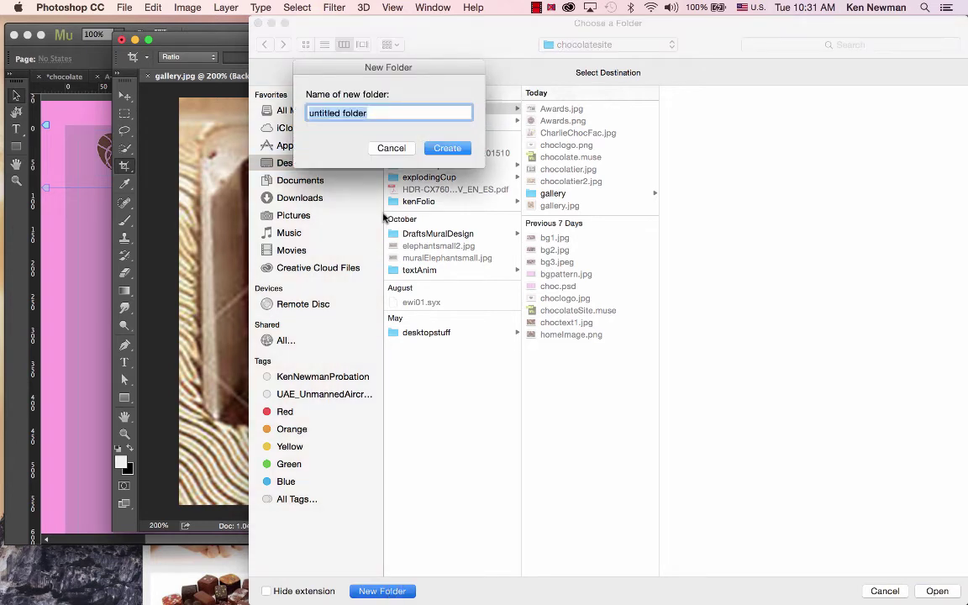
type("selection")
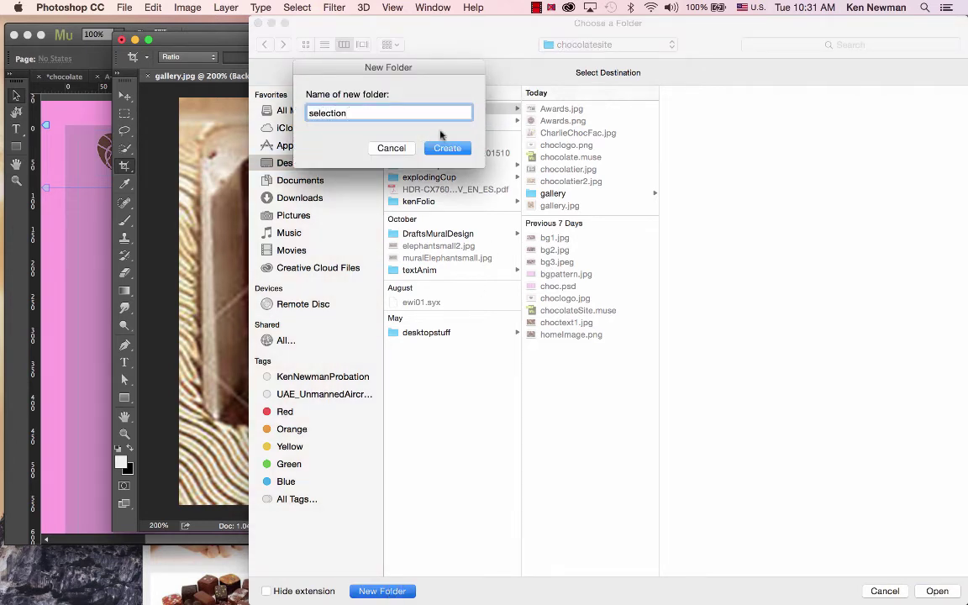
left_click(445, 148)
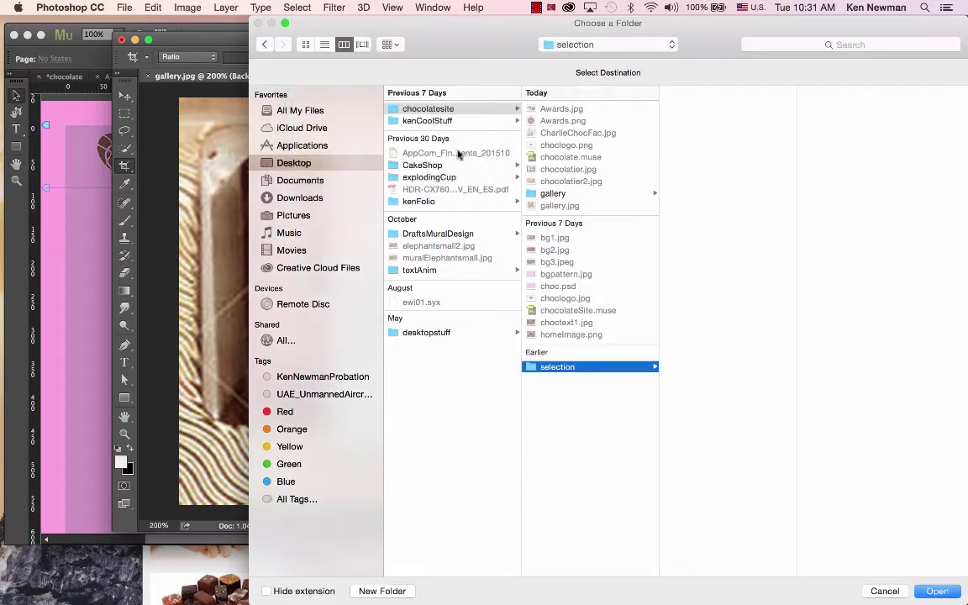
left_click(947, 592)
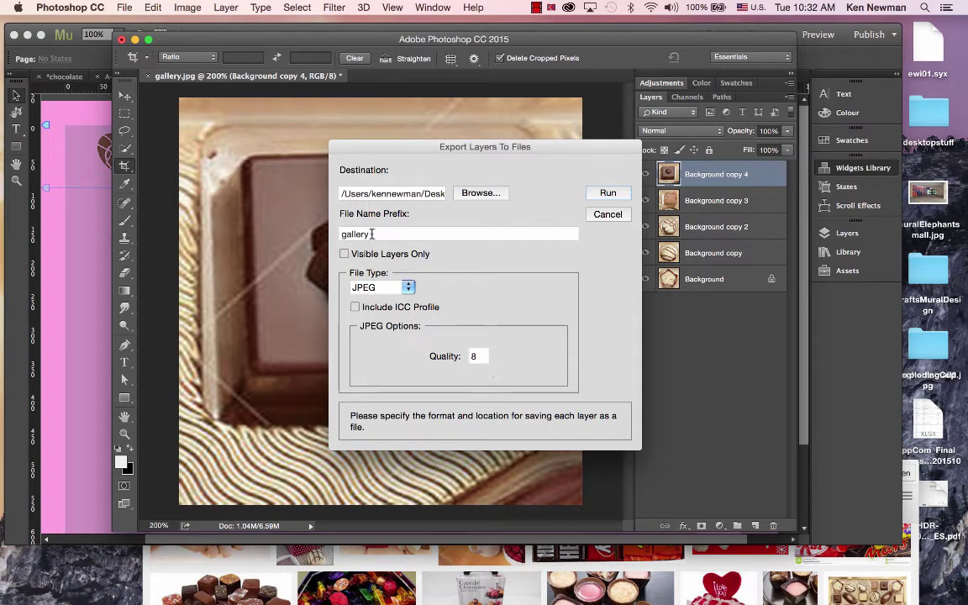
left_click(614, 193)
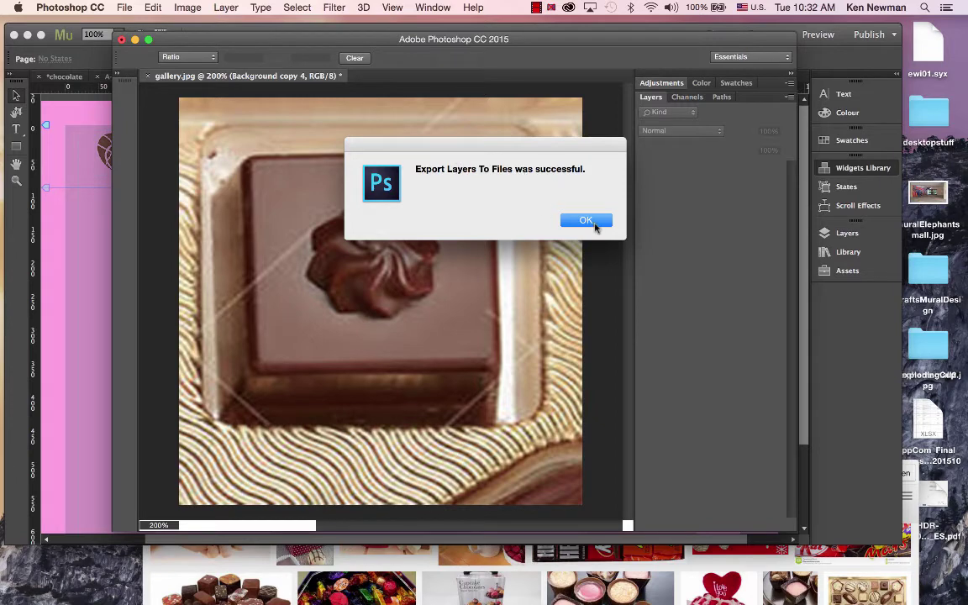
left_click(586, 220)
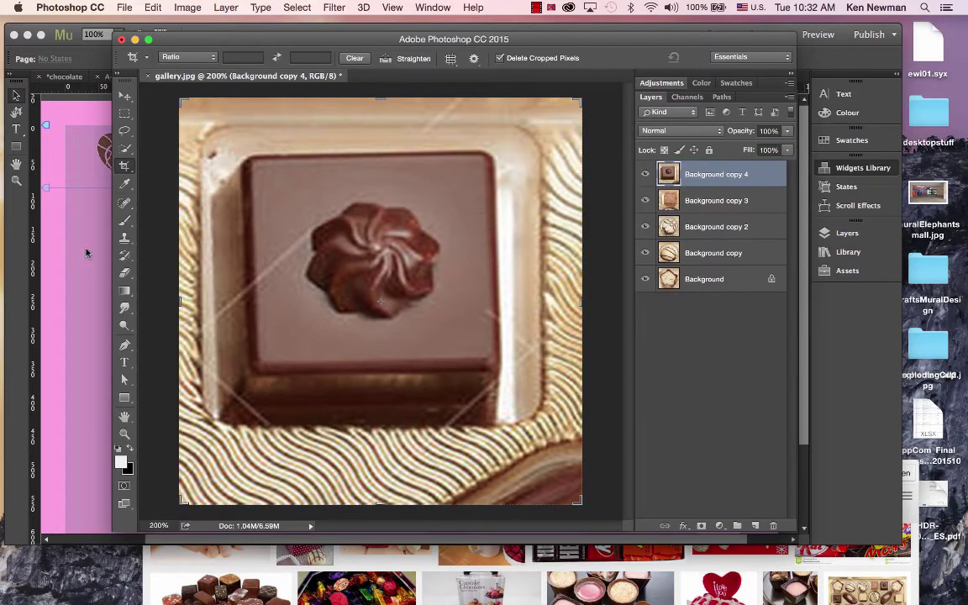
Review the five gallery JPEGs in chocolatesite > selection in Finder, then return to Muse.
mouse_move(9, 258)
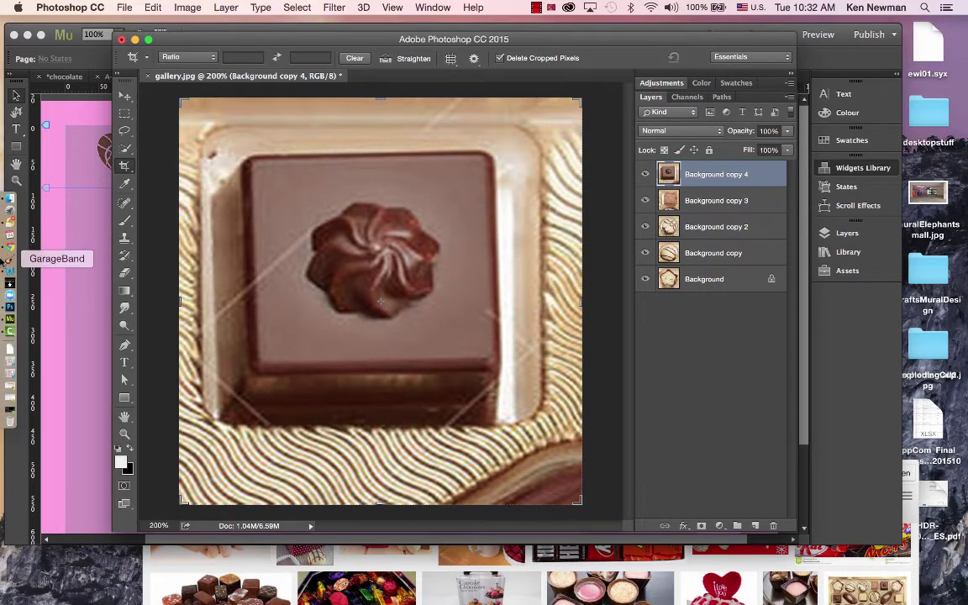
left_click(8, 192)
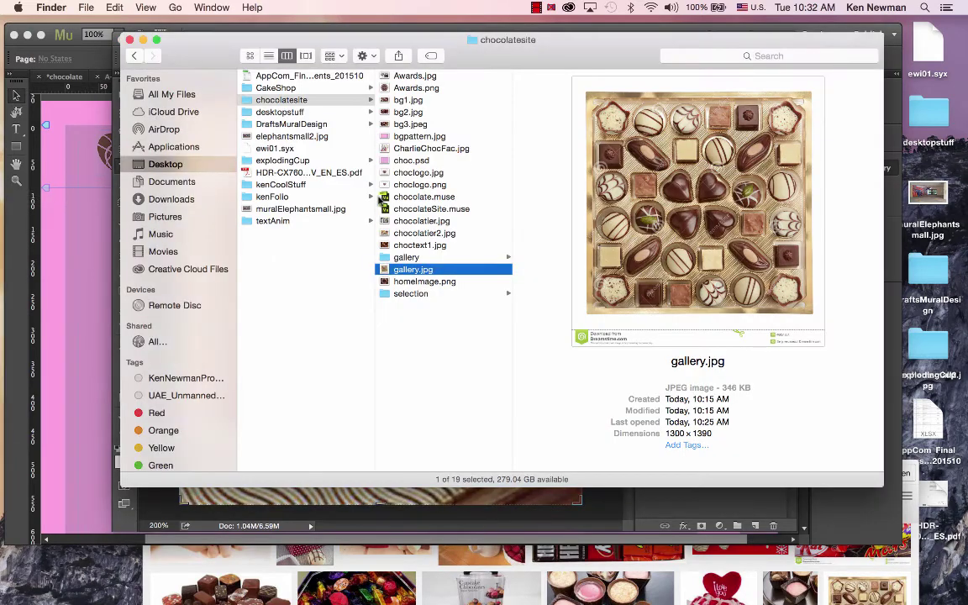
left_click(404, 293)
left_click(569, 77)
left_click(572, 89)
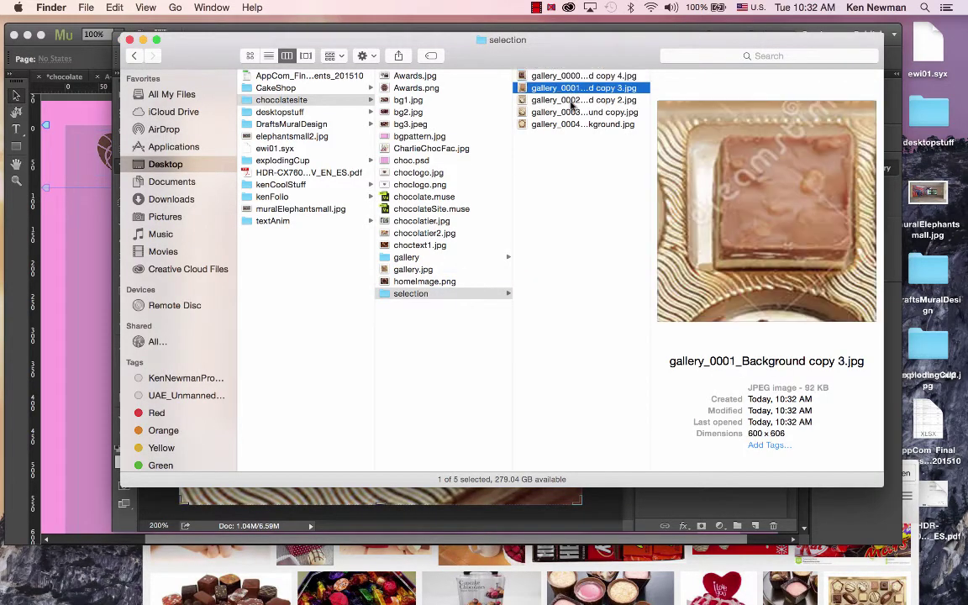
left_click(571, 100)
left_click(572, 113)
left_click(572, 125)
left_click(86, 264)
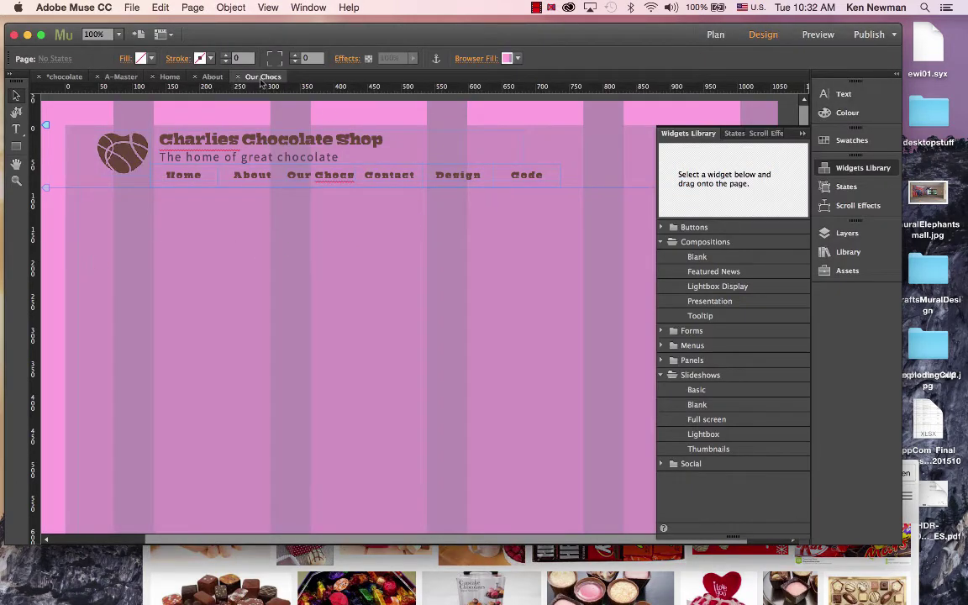
Preview the composition and slideshow widgets, then place a Thumbnails slideshow on Our Chocs.
left_click(699, 258)
left_click(707, 272)
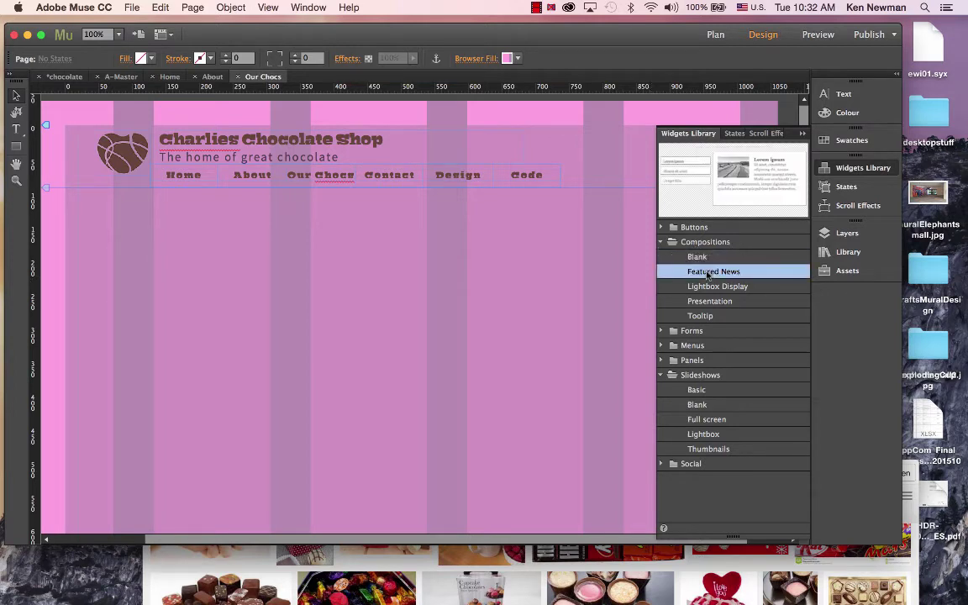
left_click(708, 286)
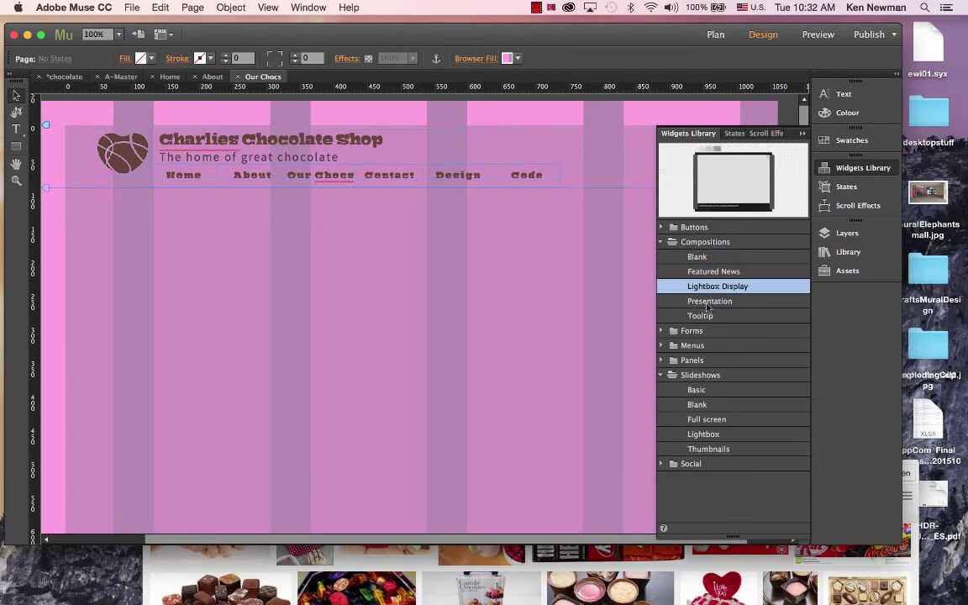
left_click(706, 303)
left_click(707, 315)
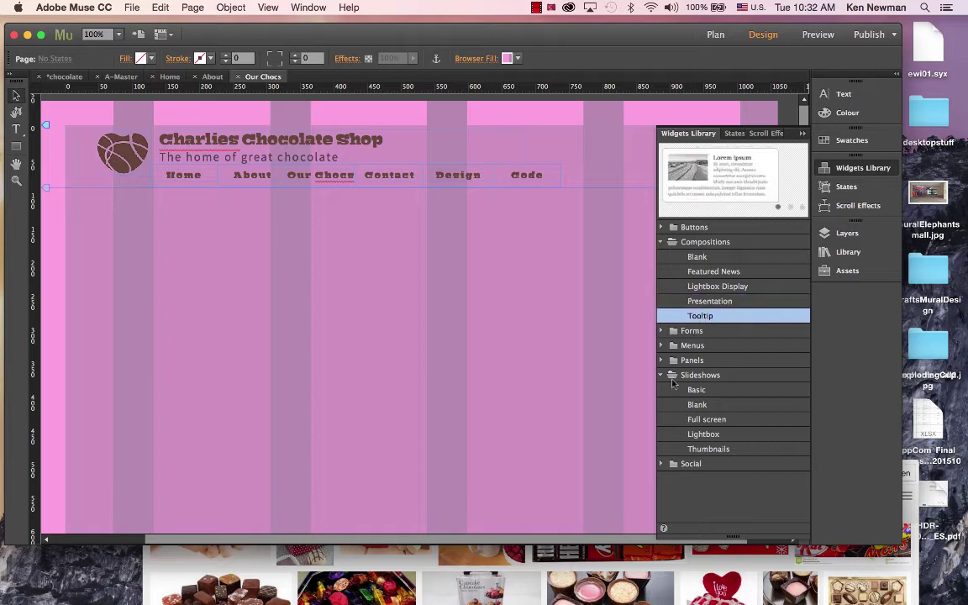
left_click(697, 390)
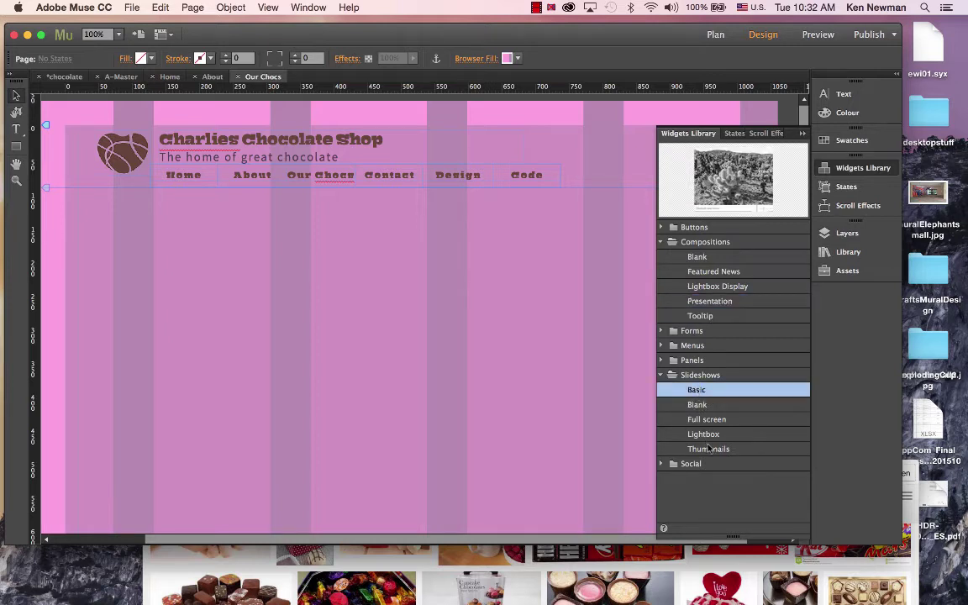
left_click(710, 449)
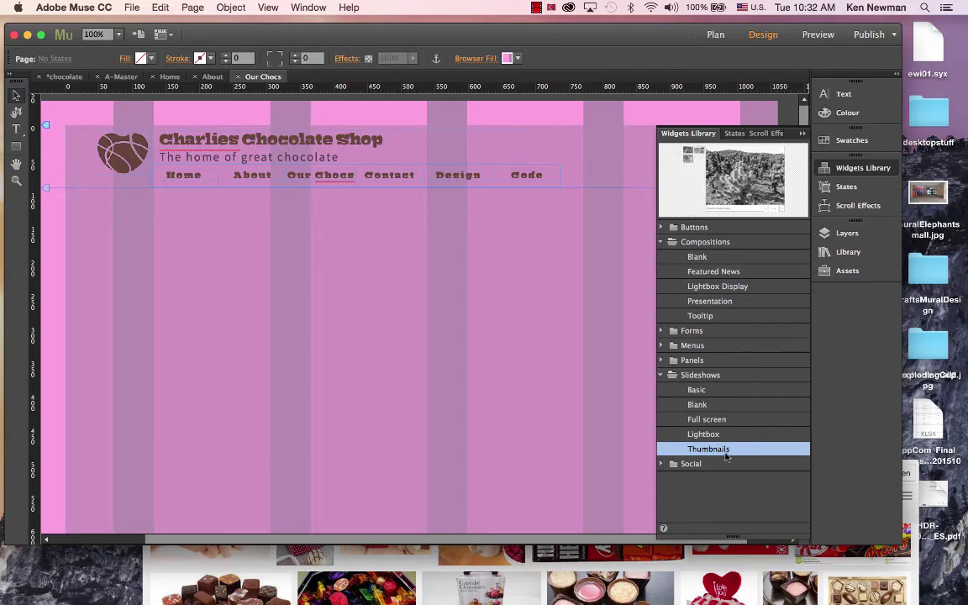
left_click_drag(728, 451, 176, 215)
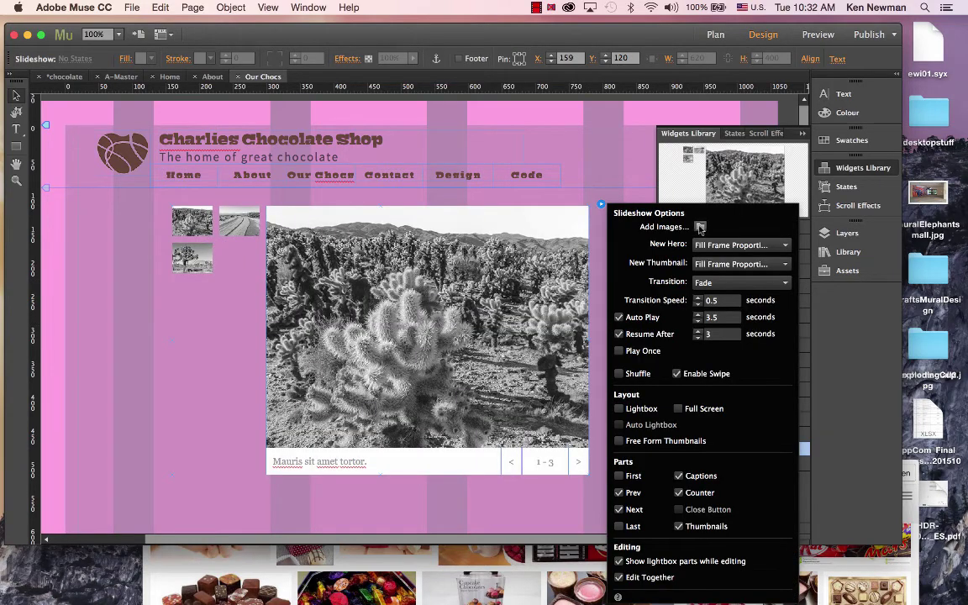
Fill the slideshow with the five gallery images from the selection folder.
left_click(701, 227)
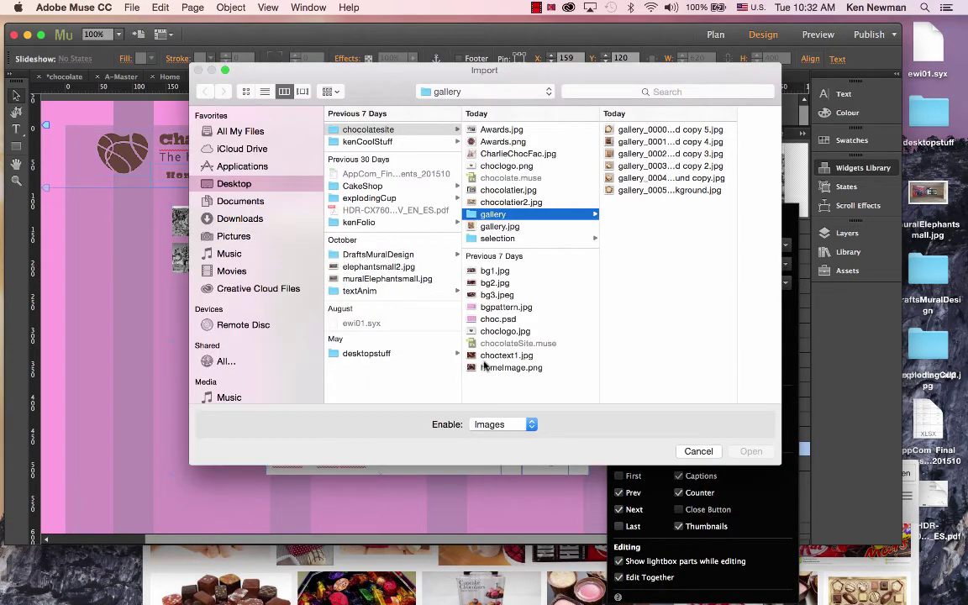
left_click(498, 239)
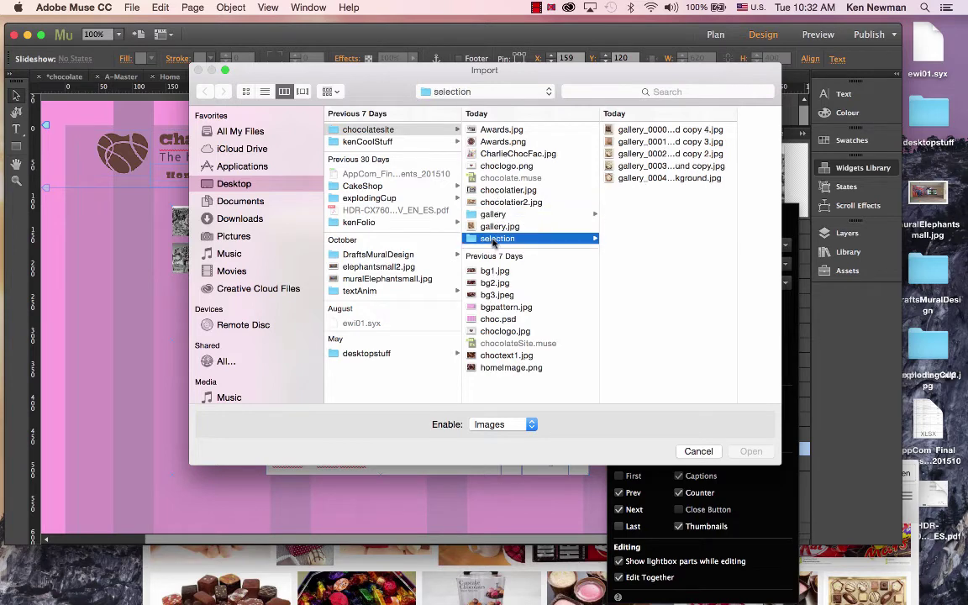
left_click_drag(698, 234, 656, 124)
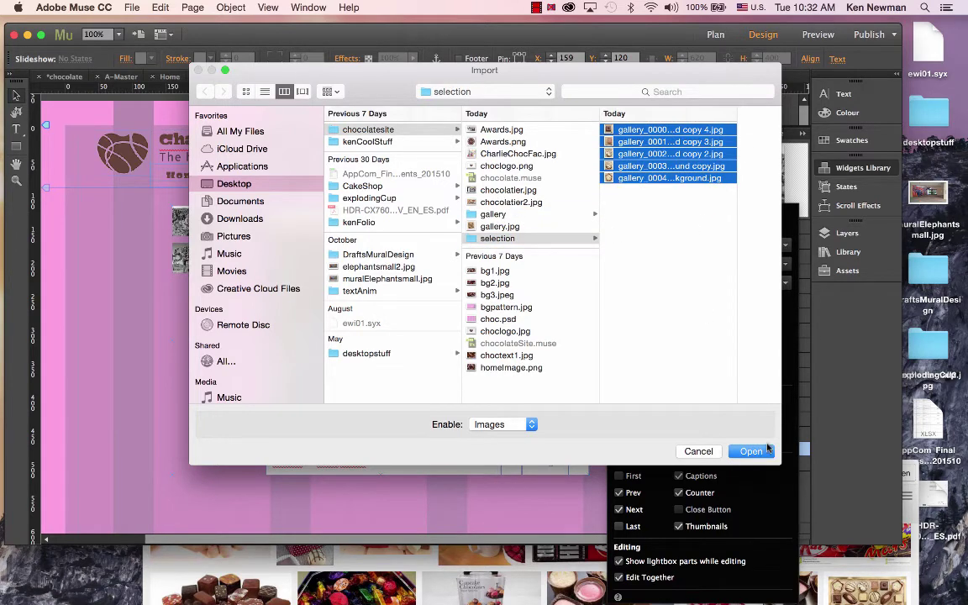
left_click(765, 451)
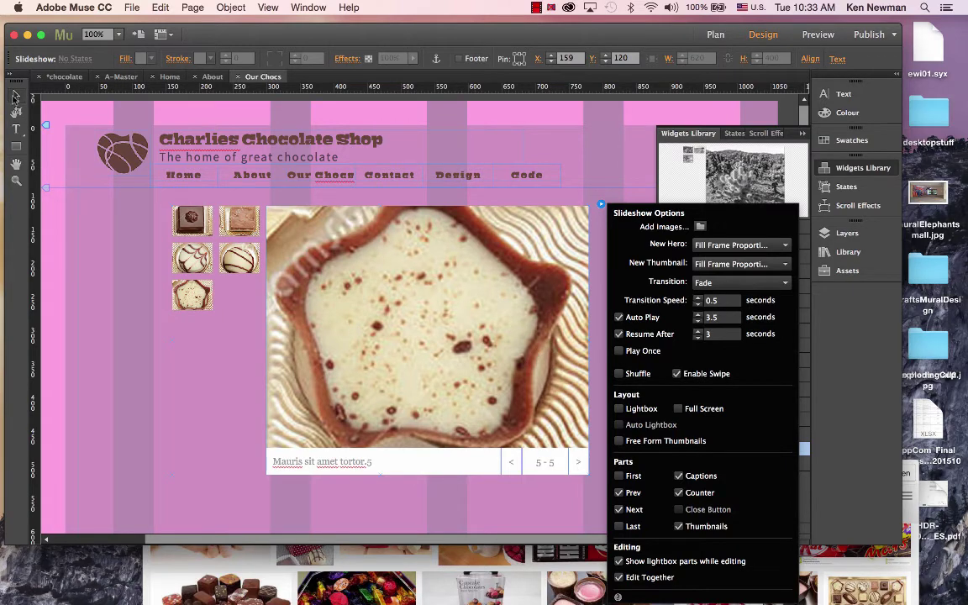
Narrow the thumbnails to a single column and move and enlarge the main image beside them.
left_click(15, 97)
left_click(179, 242)
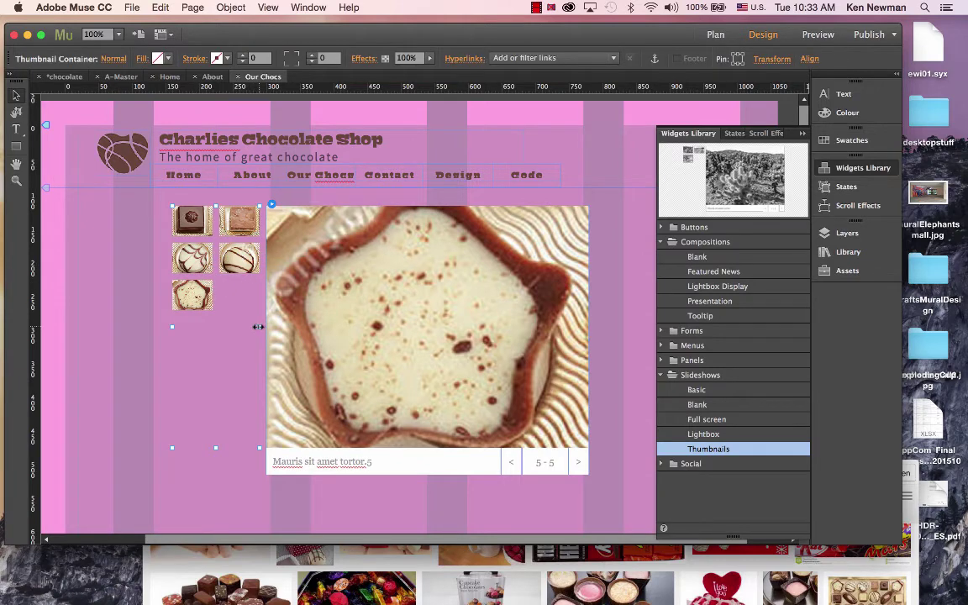
left_click_drag(257, 325, 215, 320)
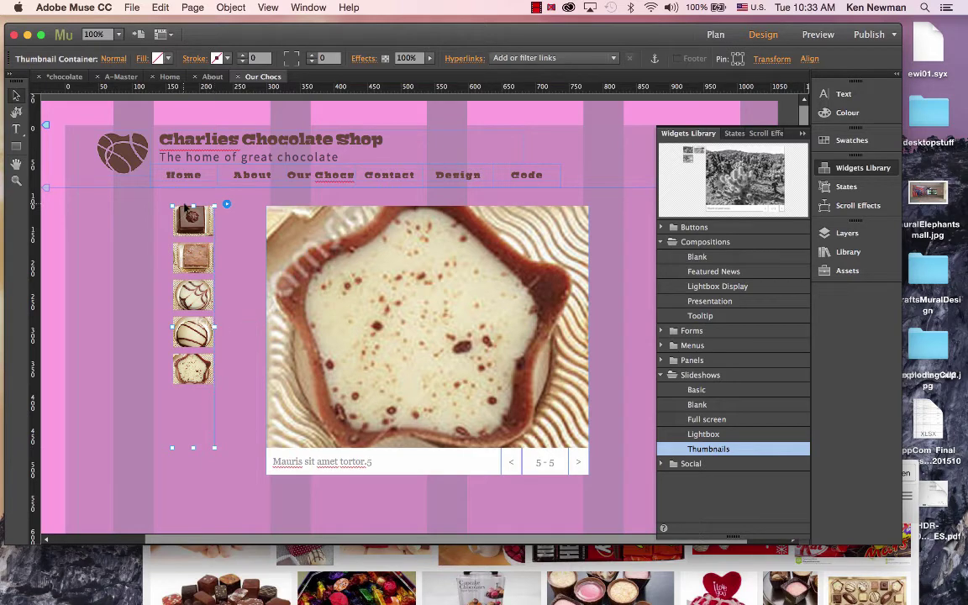
left_click(438, 340)
left_click_drag(456, 344, 419, 342)
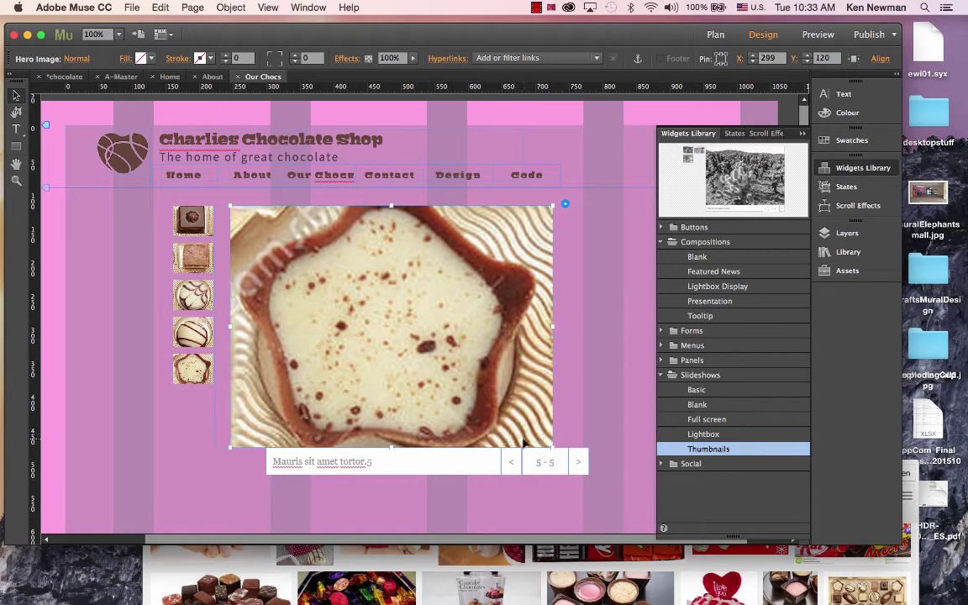
left_click_drag(552, 448, 588, 410)
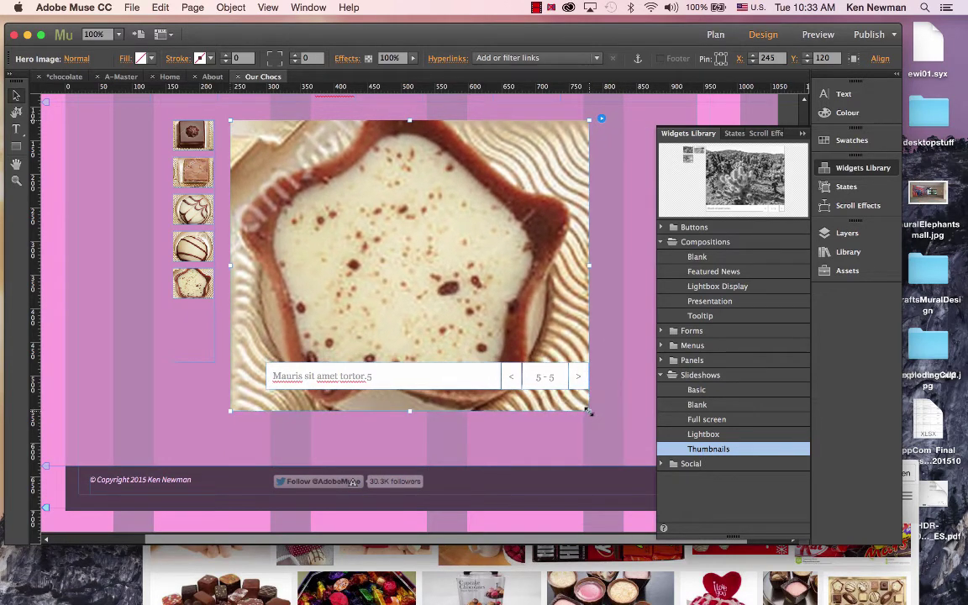
Move the caption bar to the top and lower the main image beneath it.
left_click(411, 380)
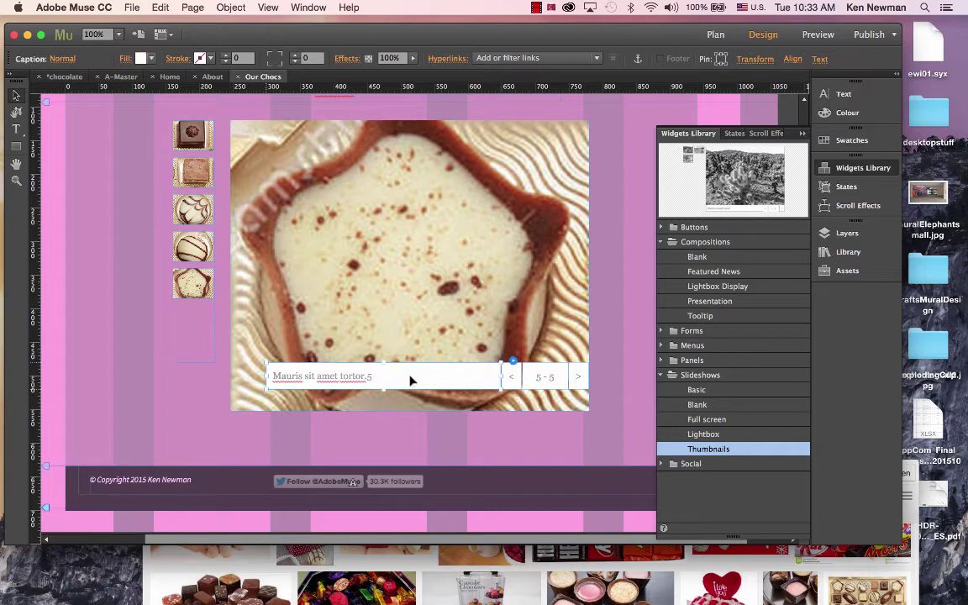
left_click_drag(411, 380, 373, 156)
scroll(371, 123, "up", 2)
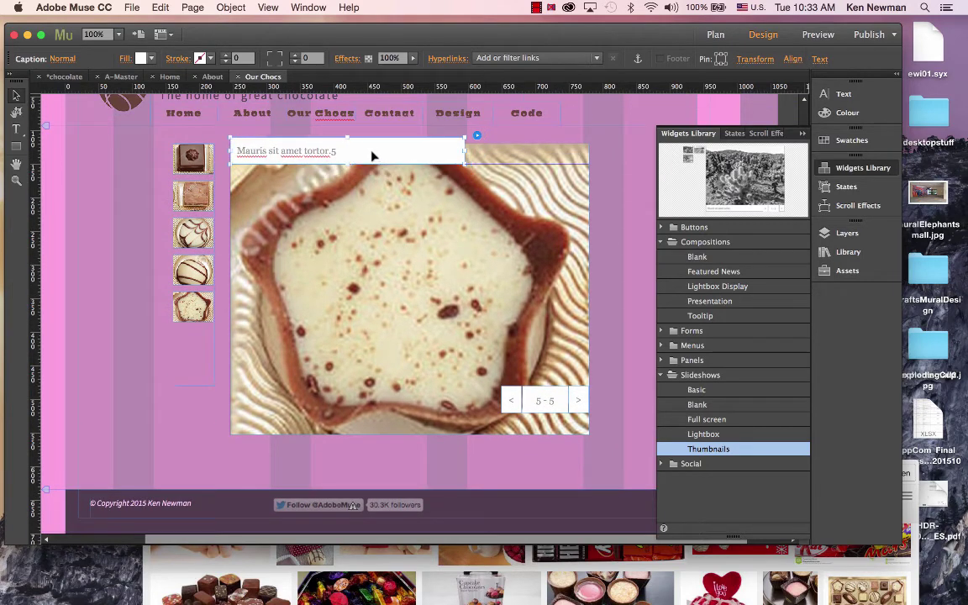
left_click(405, 235)
left_click_drag(395, 248, 397, 277)
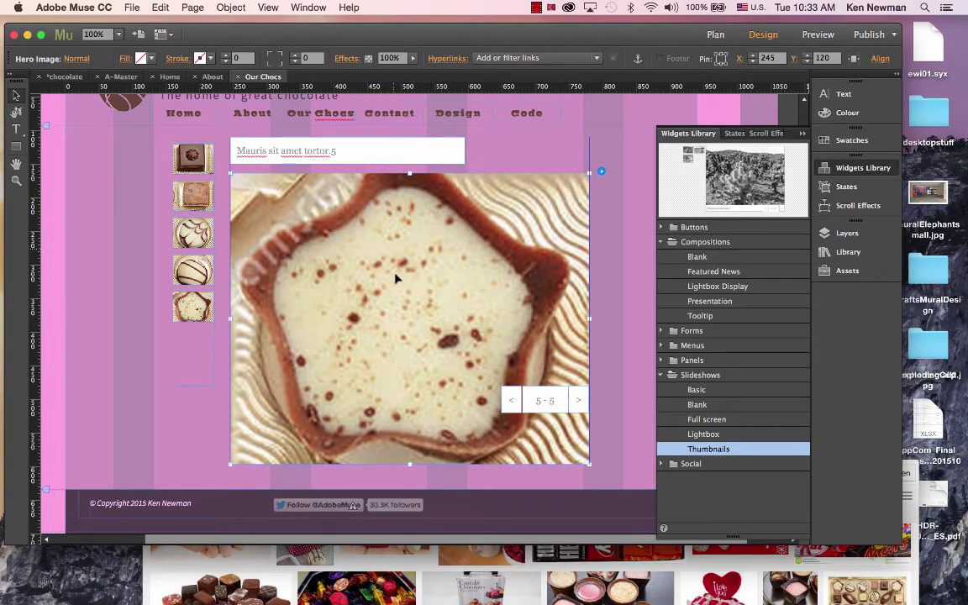
left_click(600, 173)
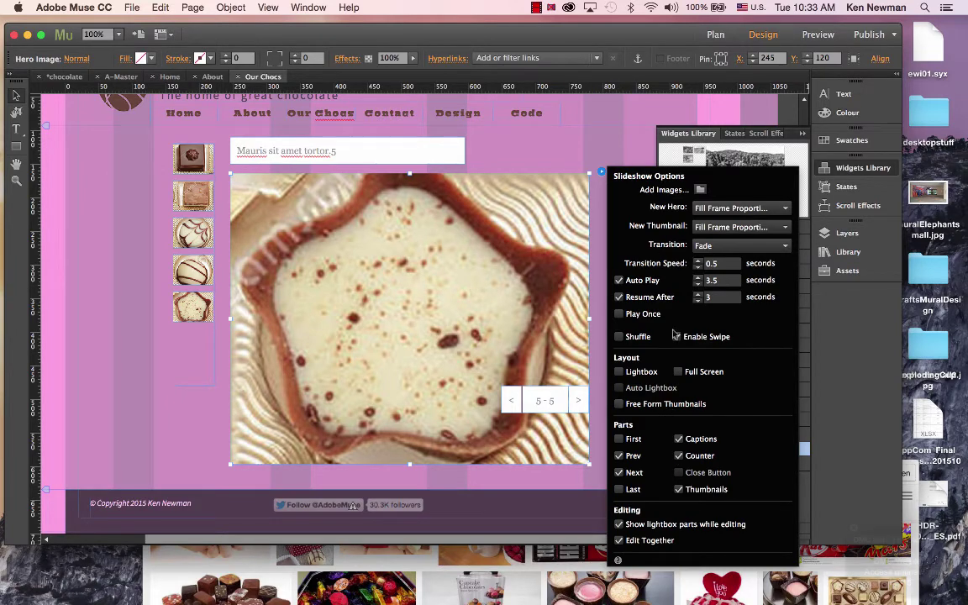
Delete the slide counter from the slideshow's navigation bar.
left_click(514, 402)
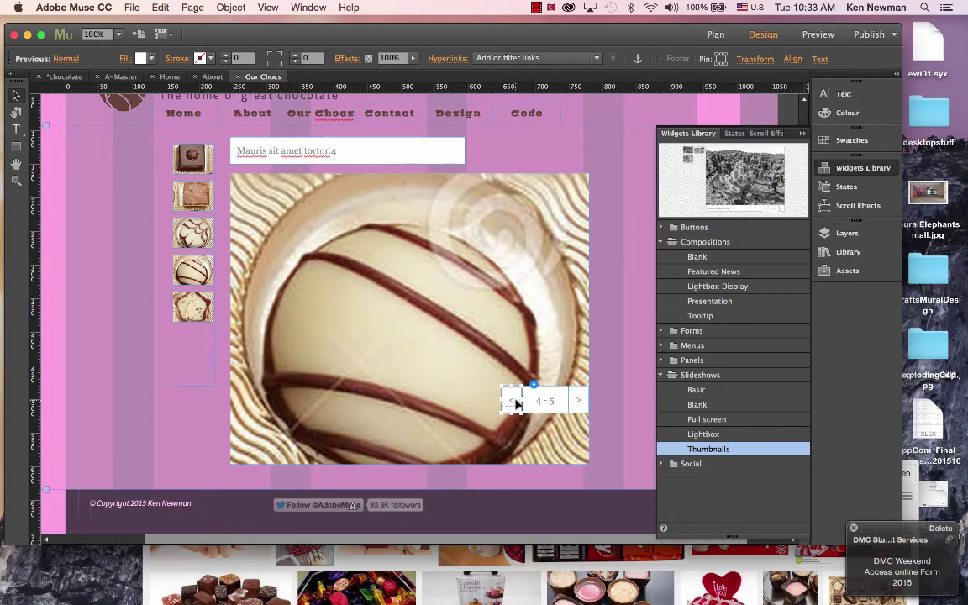
left_click(546, 404)
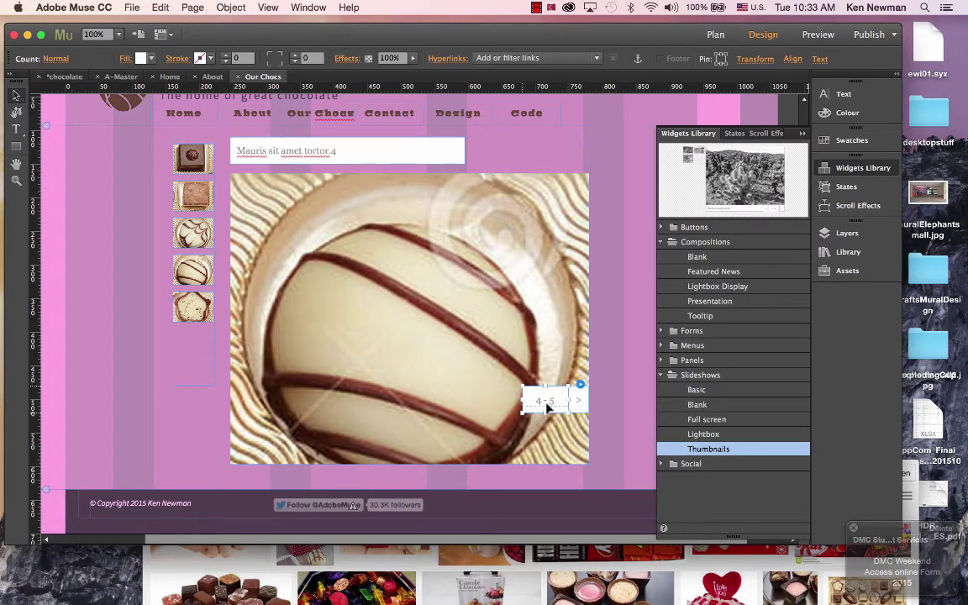
key("Delete")
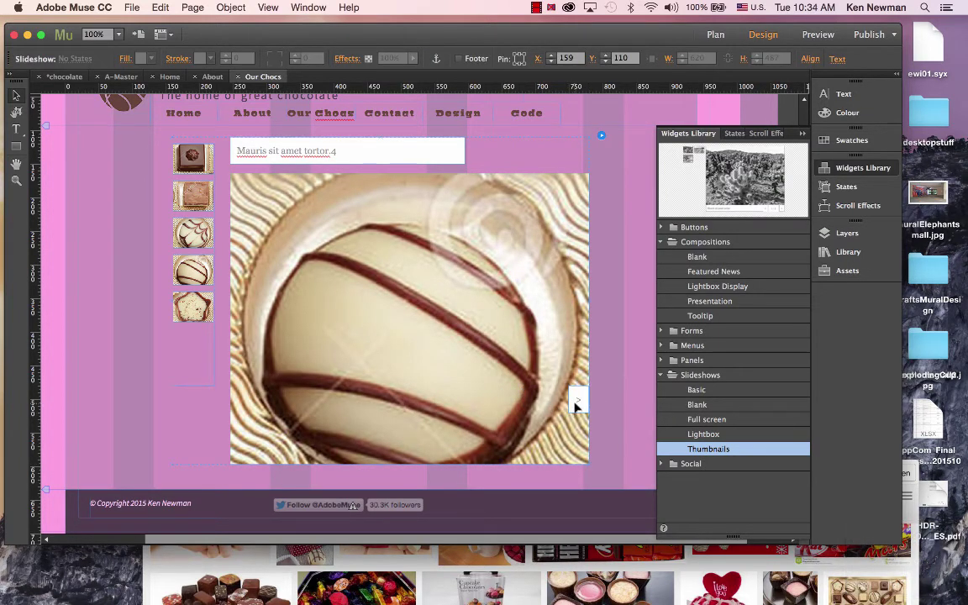
left_click(576, 404)
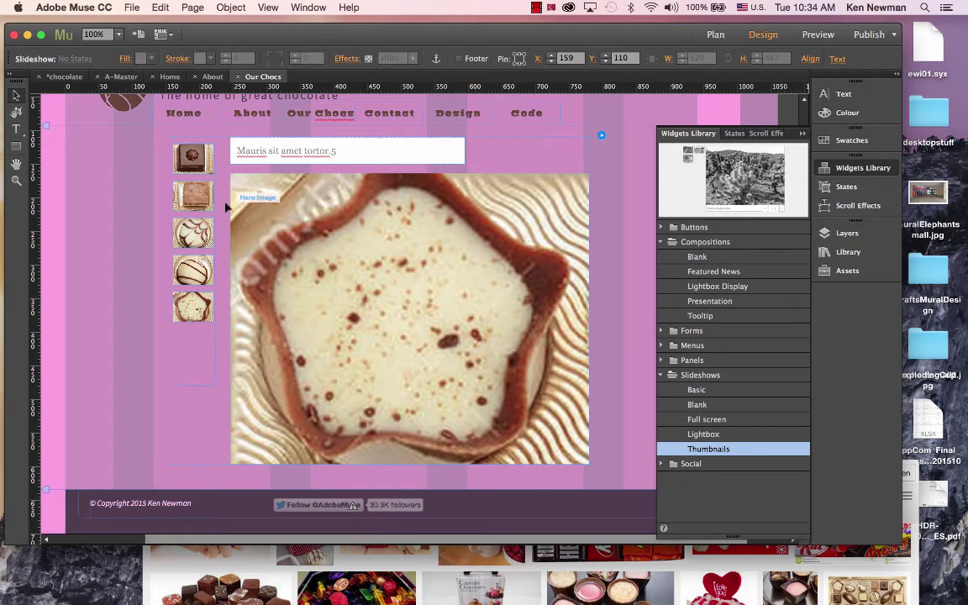
Preview all five thumbnail slides in turn, ending back on the first chocolate.
left_click(194, 155)
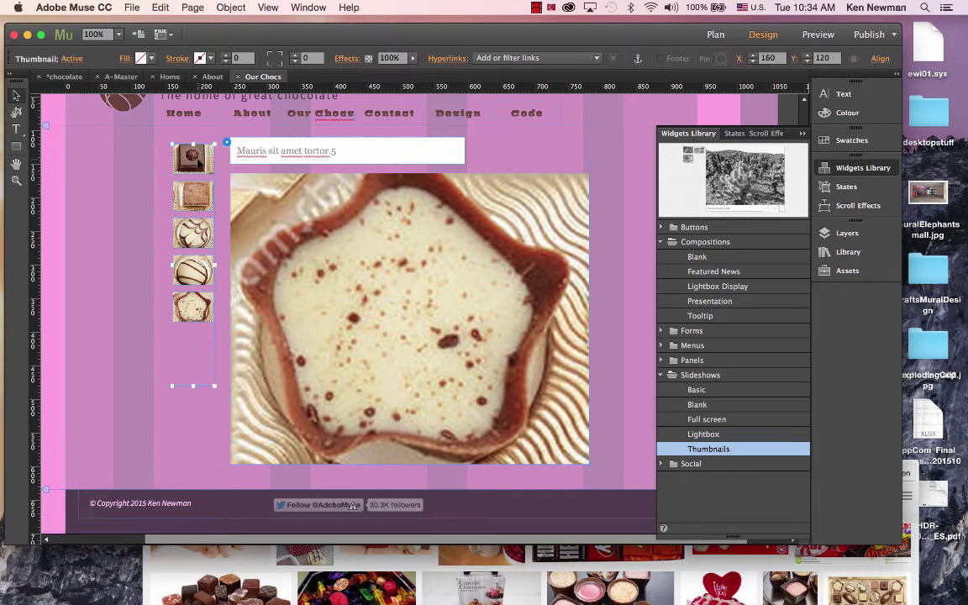
left_click(194, 156)
left_click(194, 195)
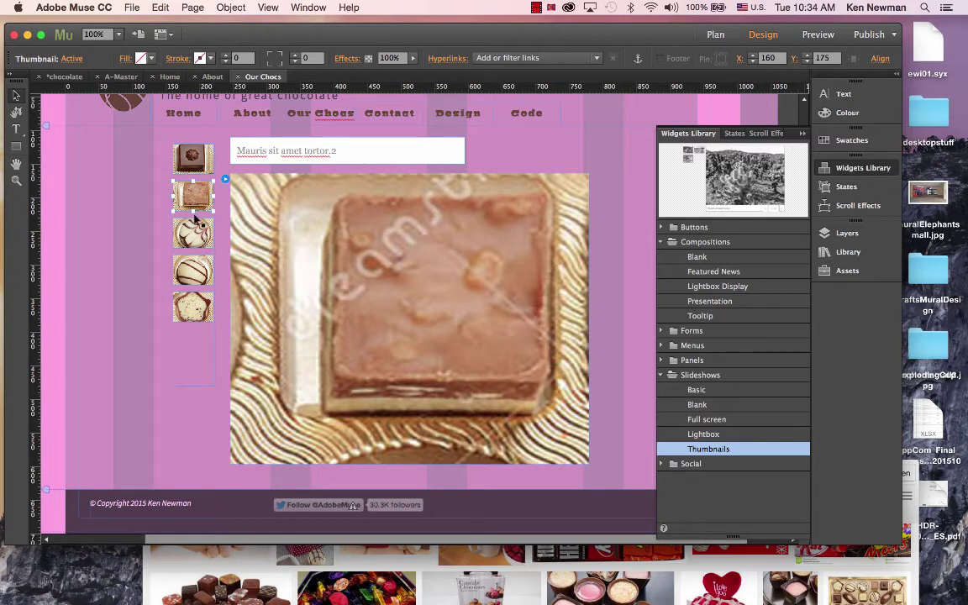
left_click(194, 243)
left_click(193, 267)
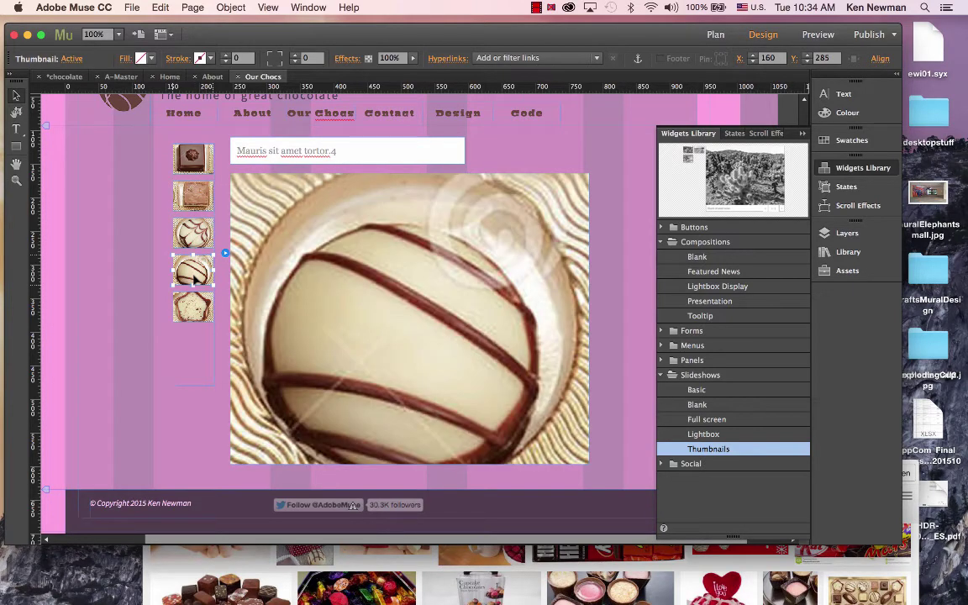
left_click(193, 307)
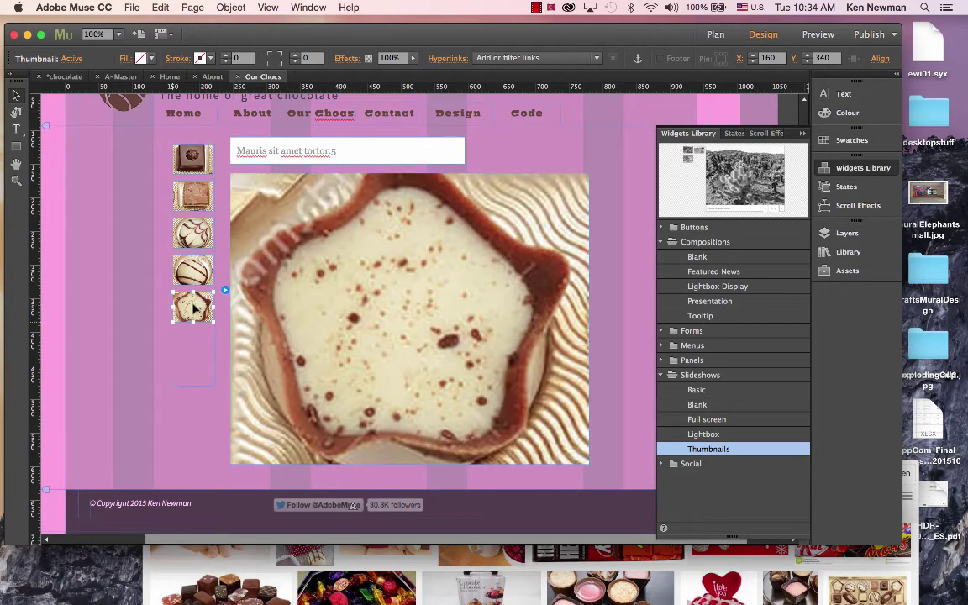
left_click(193, 156)
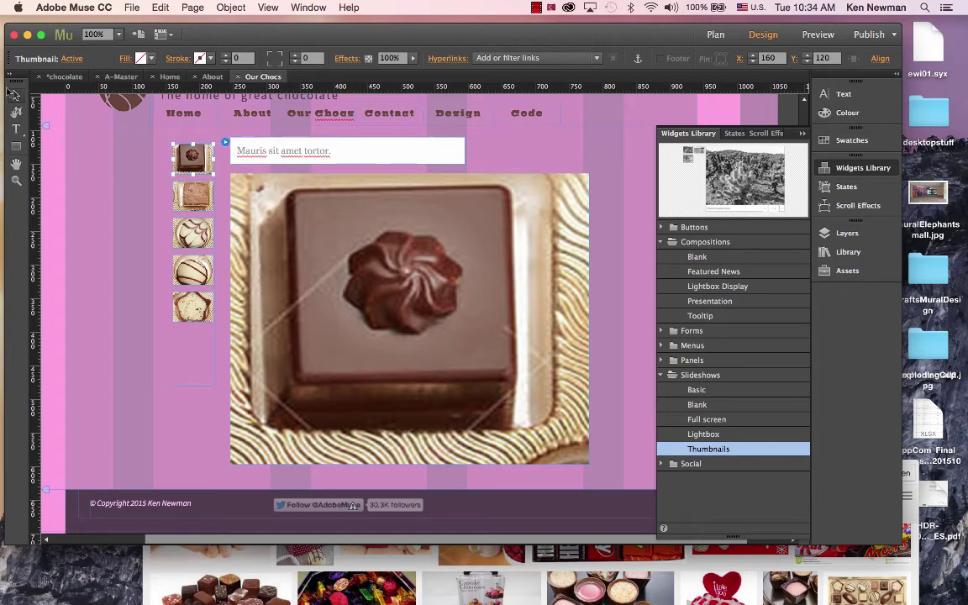
Rename the first slide's caption to 'Caramel Delight'.
left_click(288, 154)
left_click(290, 153)
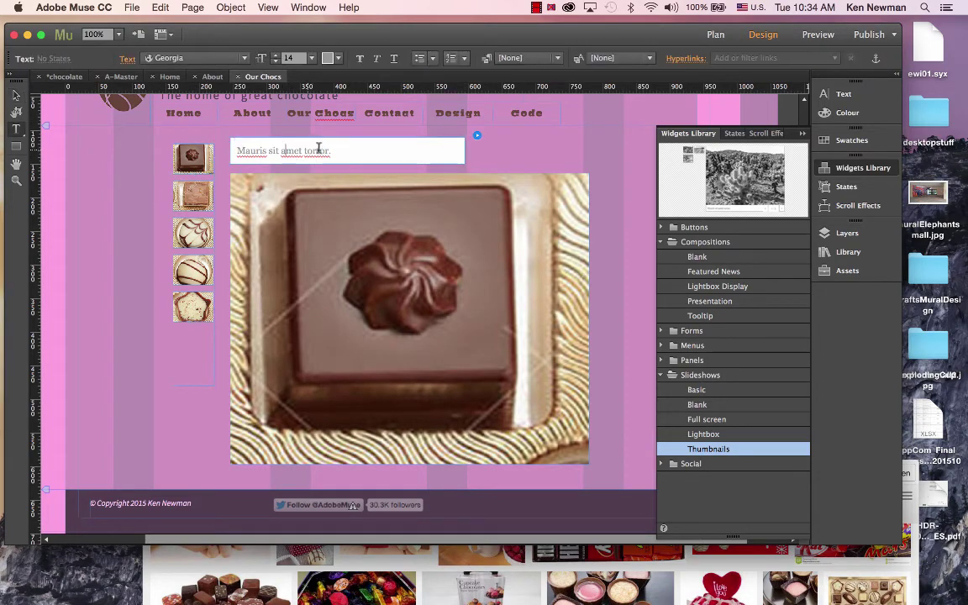
left_click_drag(349, 151, 217, 151)
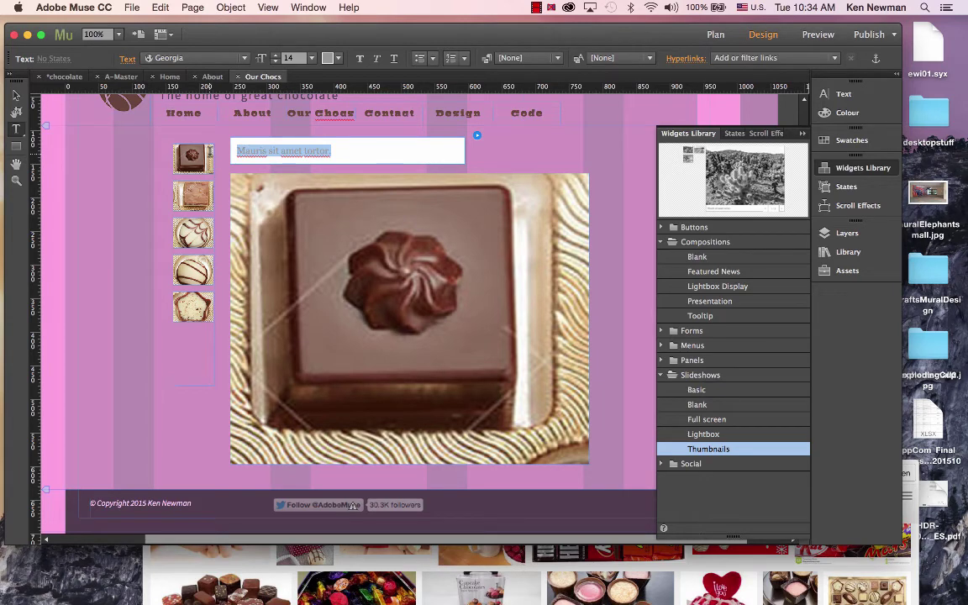
type("Ch")
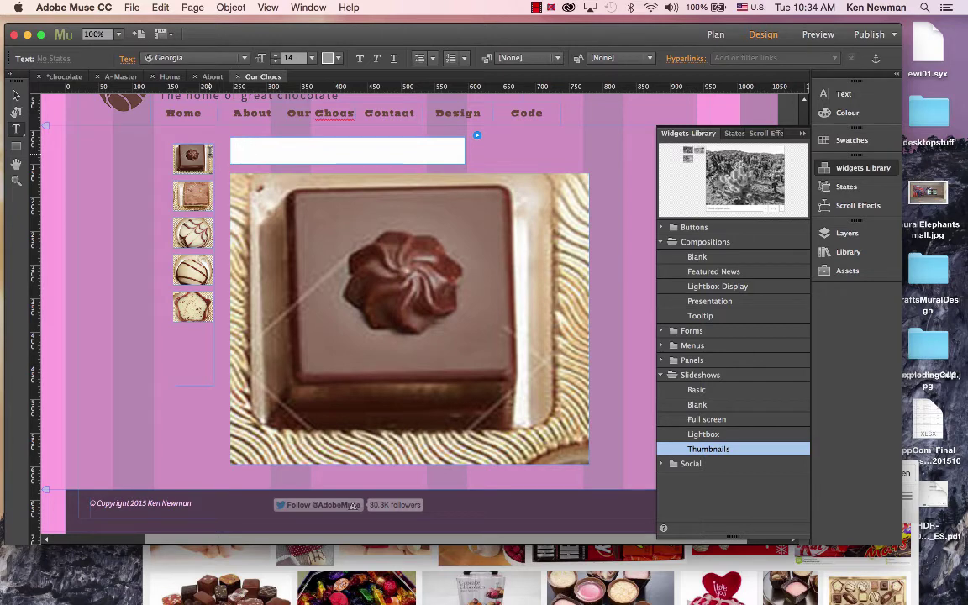
type("amel Delight")
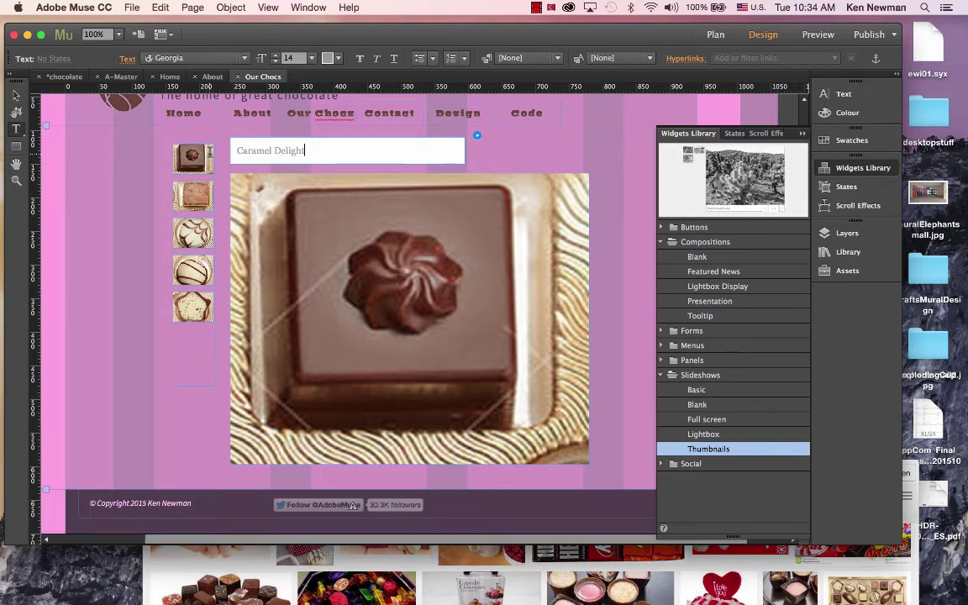
left_click(15, 95)
Rename the second slide's caption to 'Fudge King'.
left_click(192, 196)
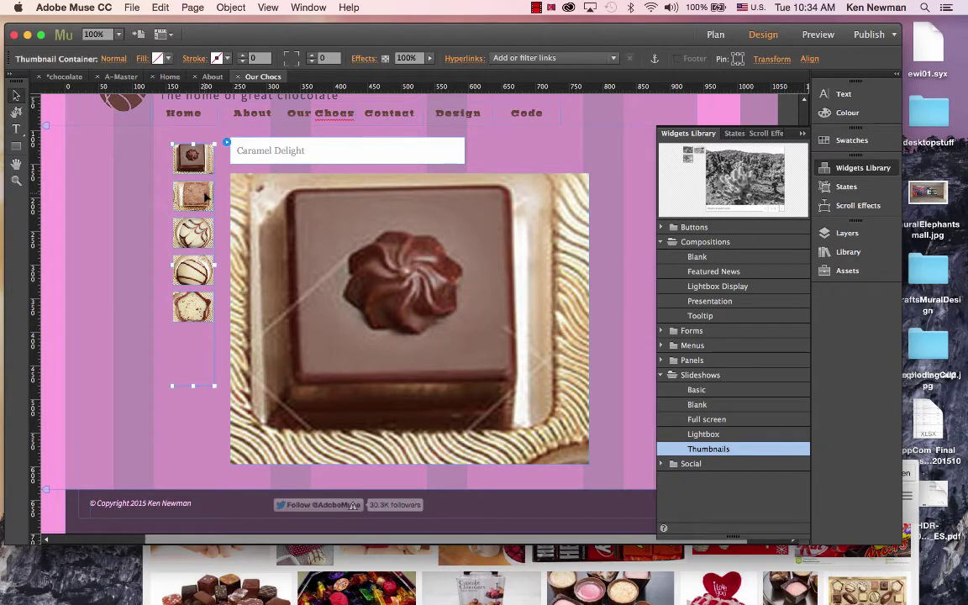
left_click(191, 196)
left_click(346, 155)
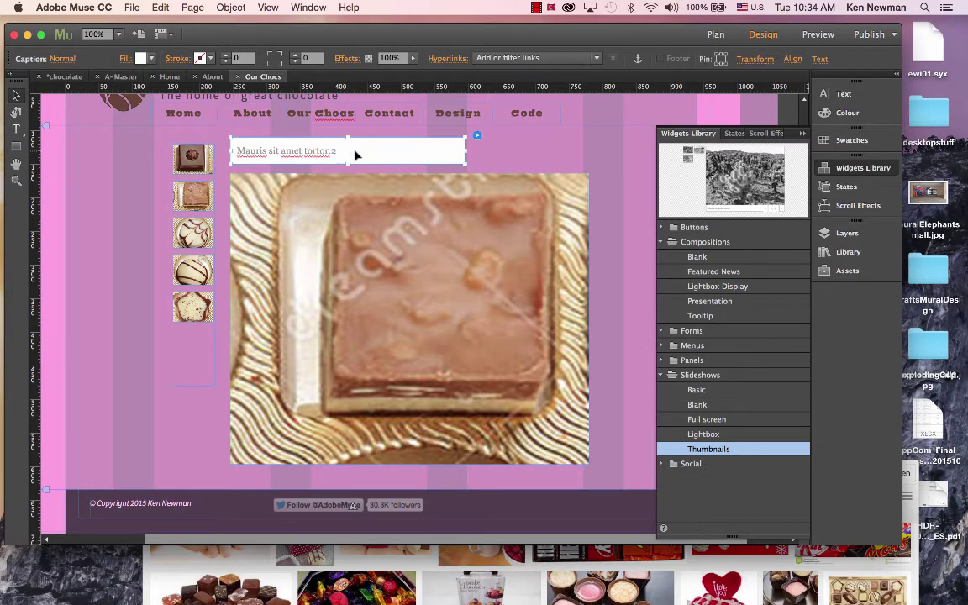
double_click(328, 151)
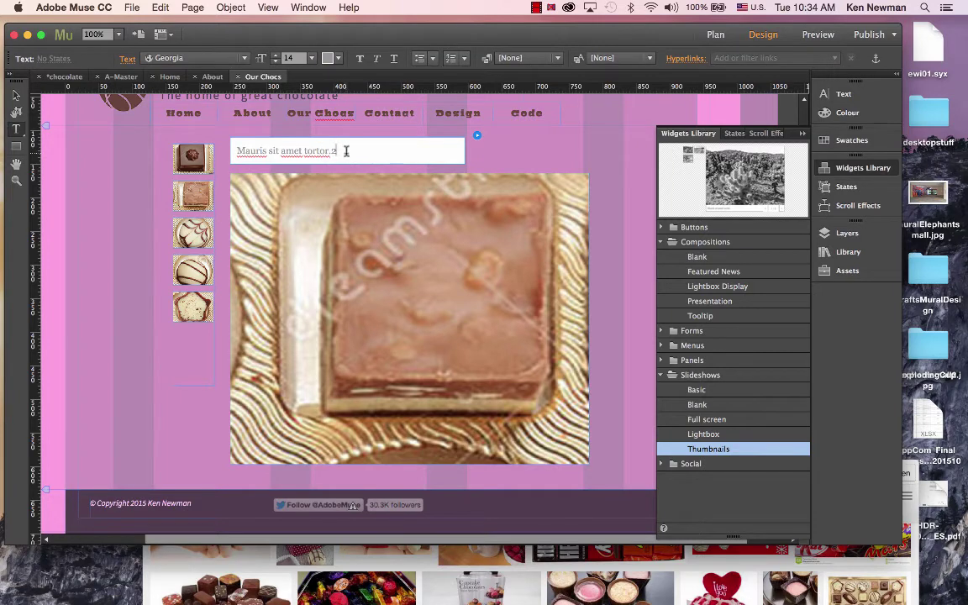
left_click_drag(342, 151, 221, 151)
type("Fudge King")
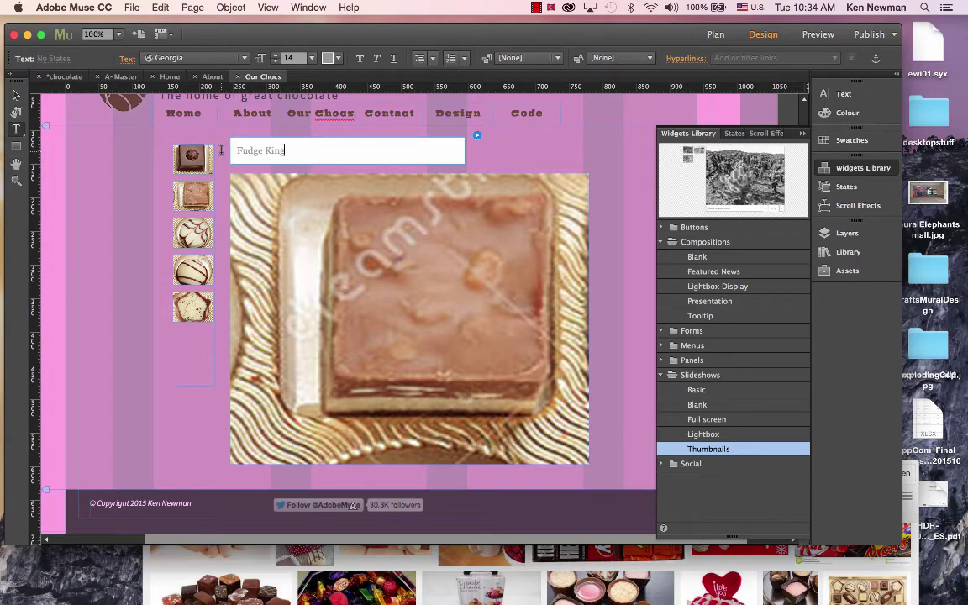
left_click(16, 93)
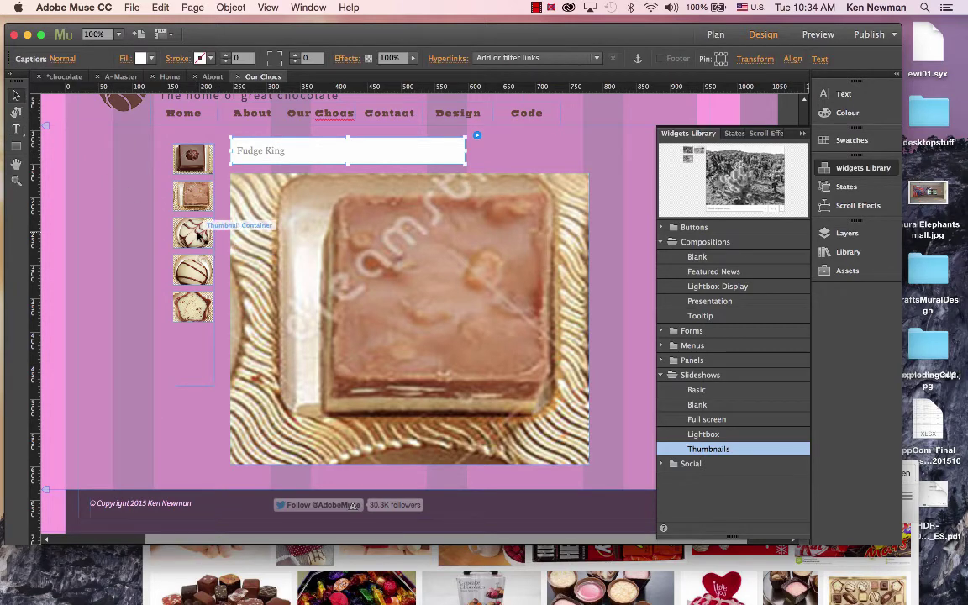
Rename the third slide's caption, on the white chocolate, to 'Rasberry Surprise'.
left_click(196, 233)
left_click(195, 232)
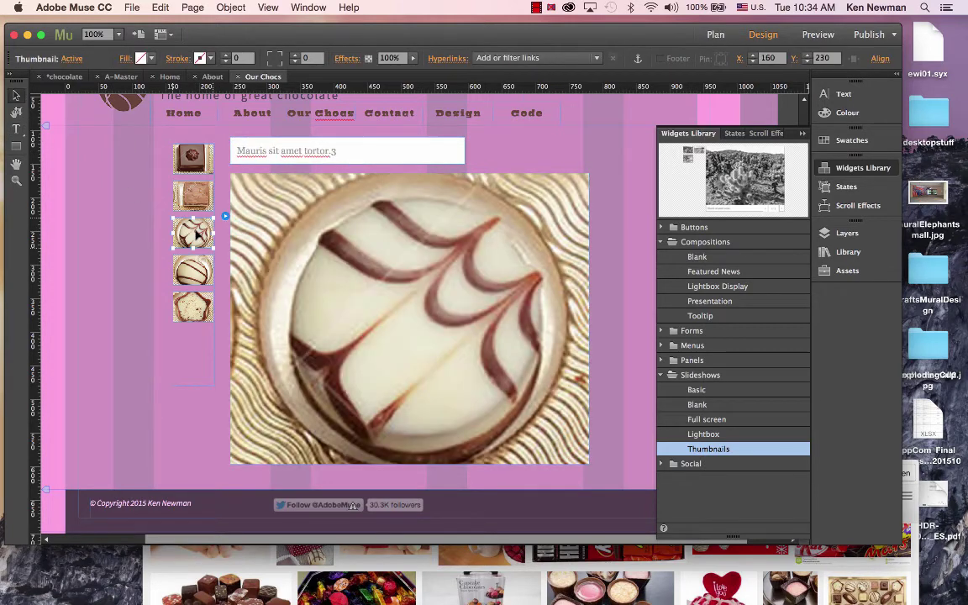
left_click(334, 156)
double_click(322, 154)
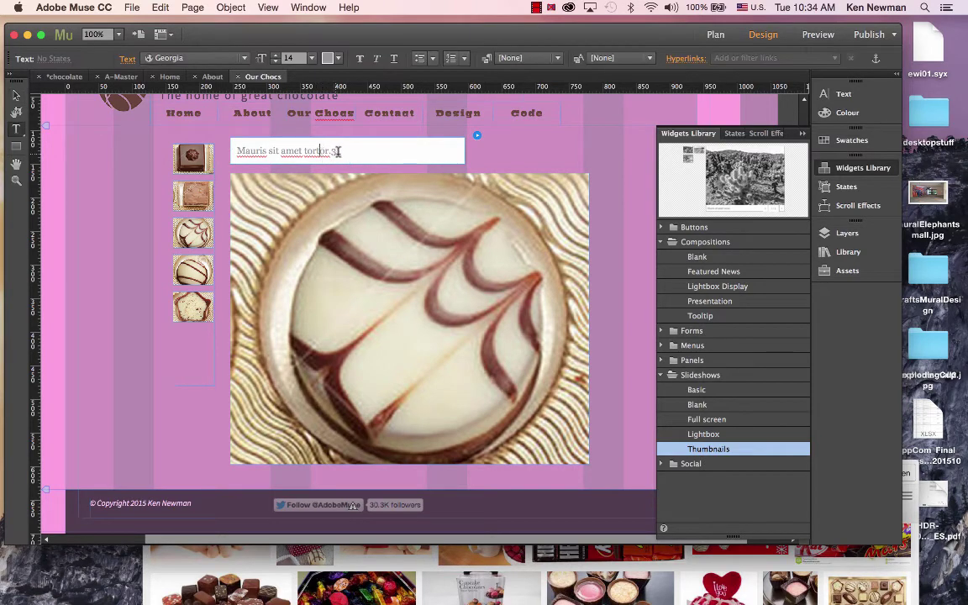
left_click_drag(323, 152, 229, 151)
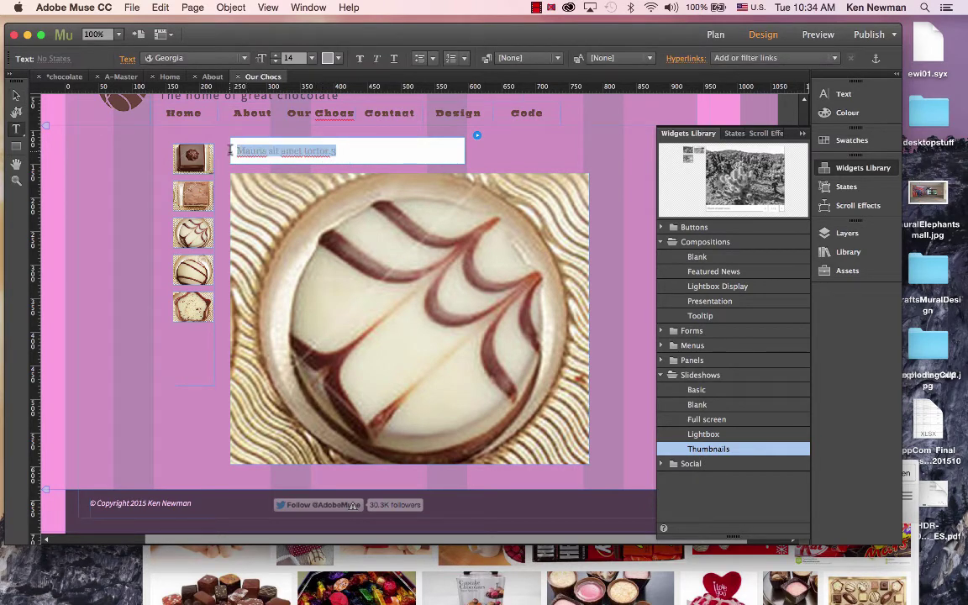
type("Rasberry Sur")
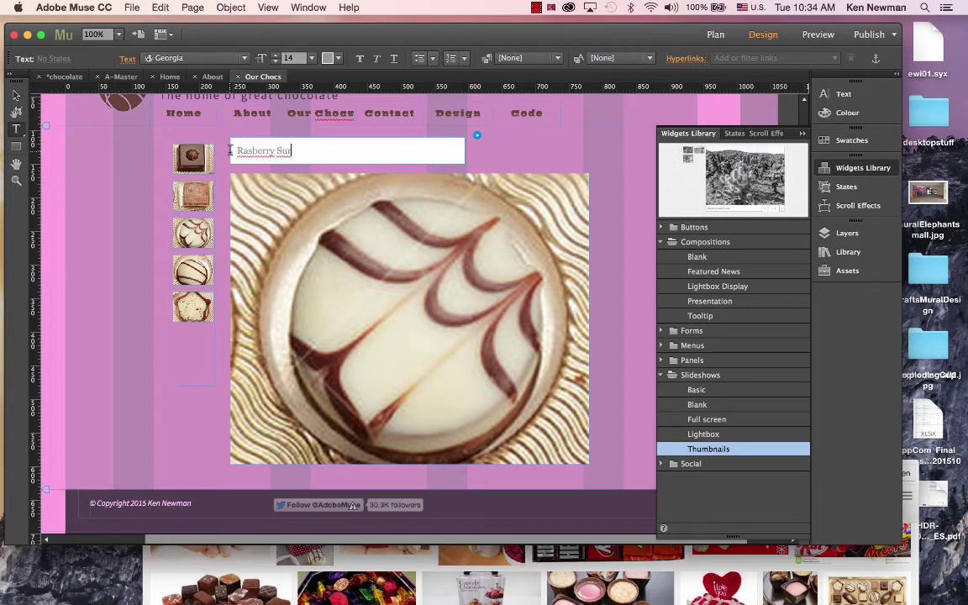
type("prise")
left_click(16, 95)
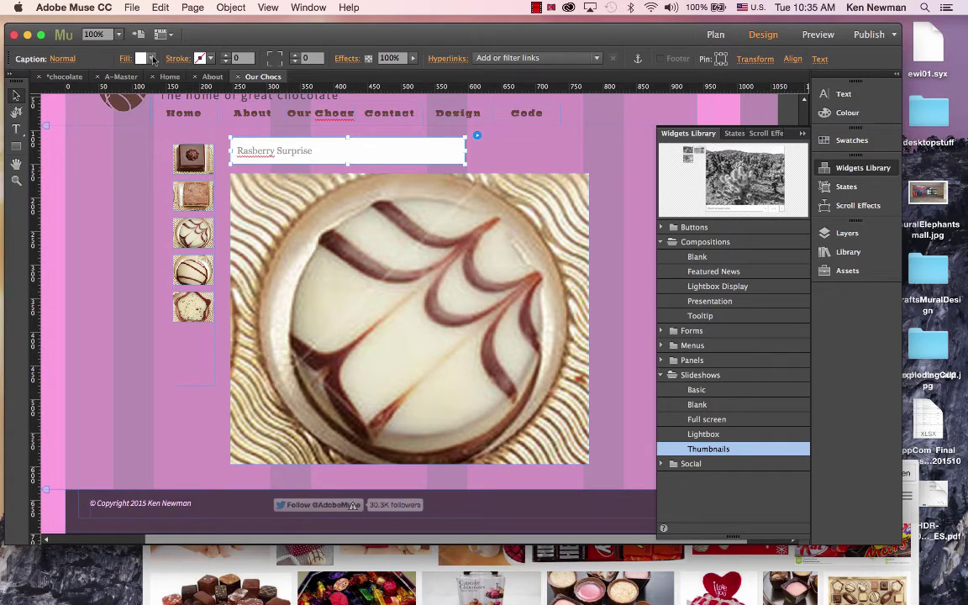
Fill the caption box with the page's pink, lightened to 23% saturation.
left_click(153, 59)
left_click(151, 99)
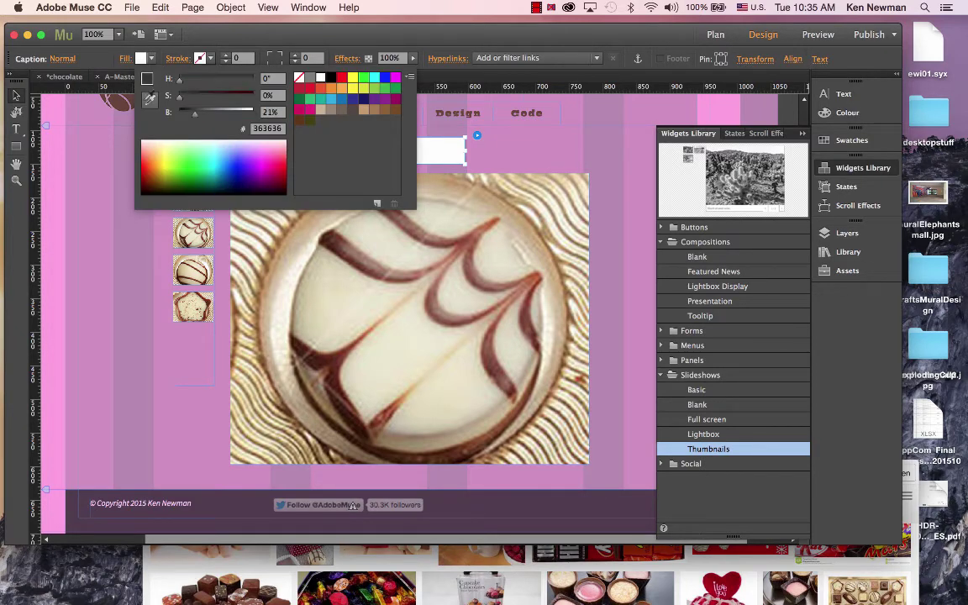
left_click(55, 168)
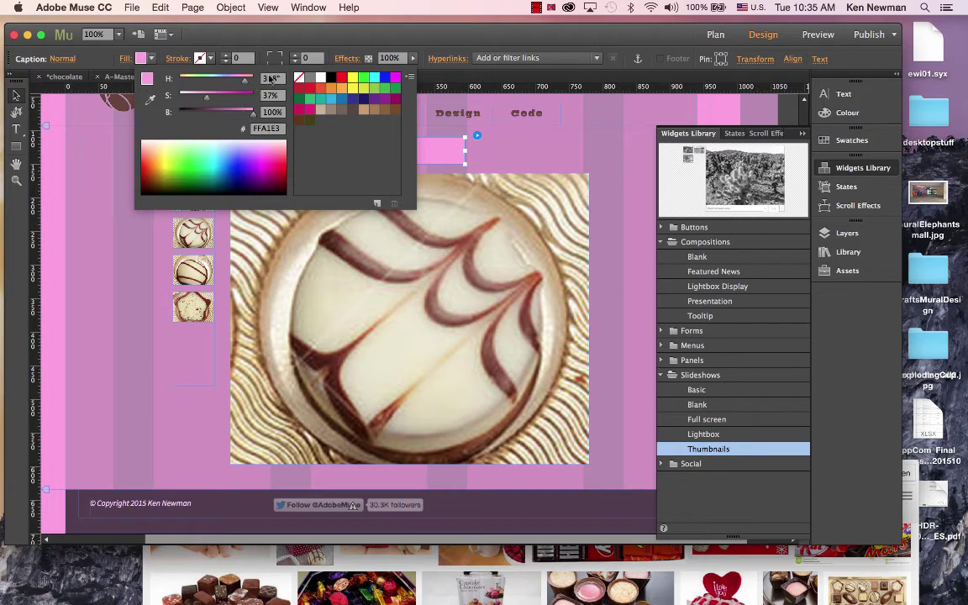
left_click_drag(206, 100, 198, 99)
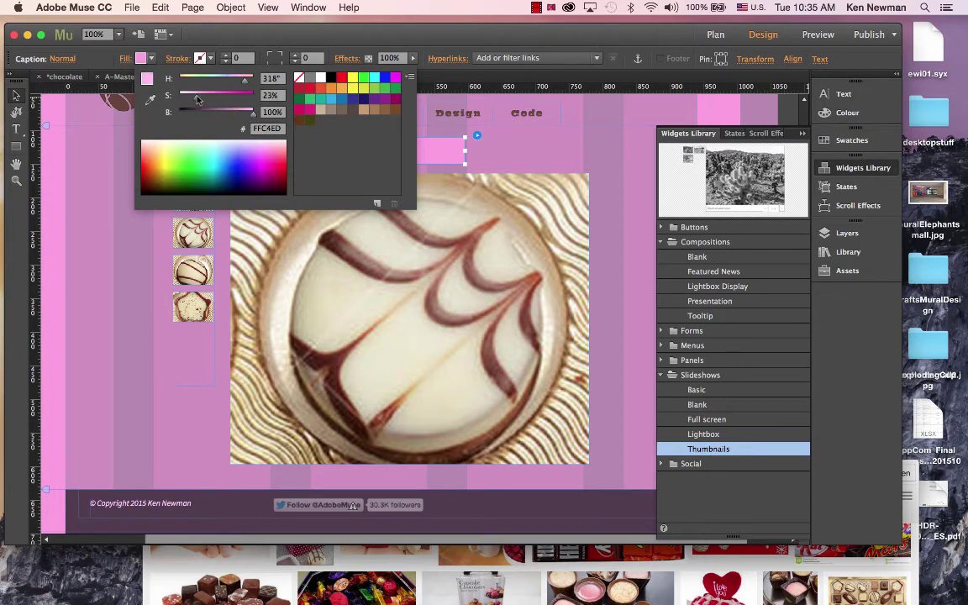
left_click(380, 35)
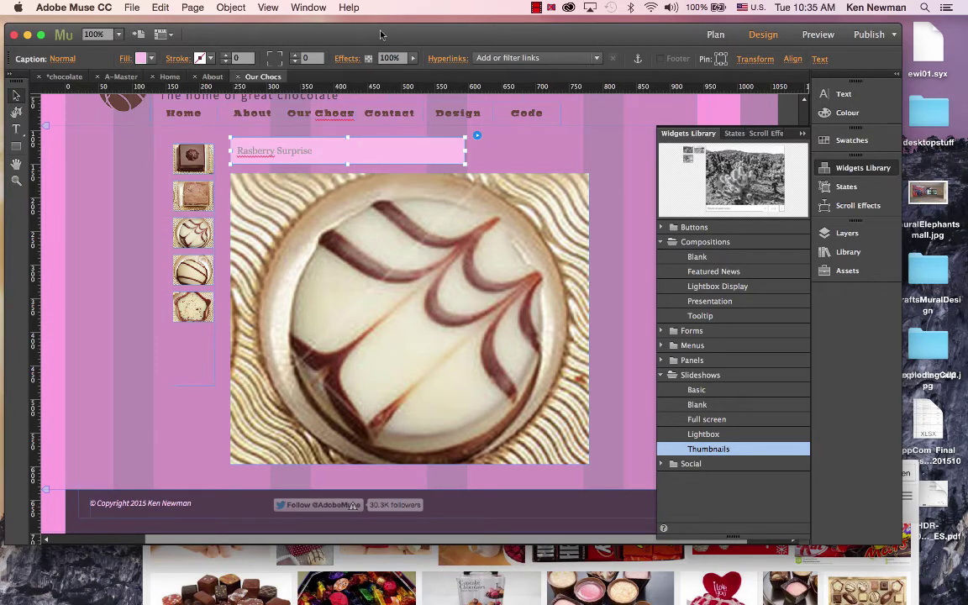
Set the Rasberry Surprise caption text to Source Sans Pro Black.
double_click(269, 153)
left_click_drag(321, 152, 236, 151)
left_click(245, 59)
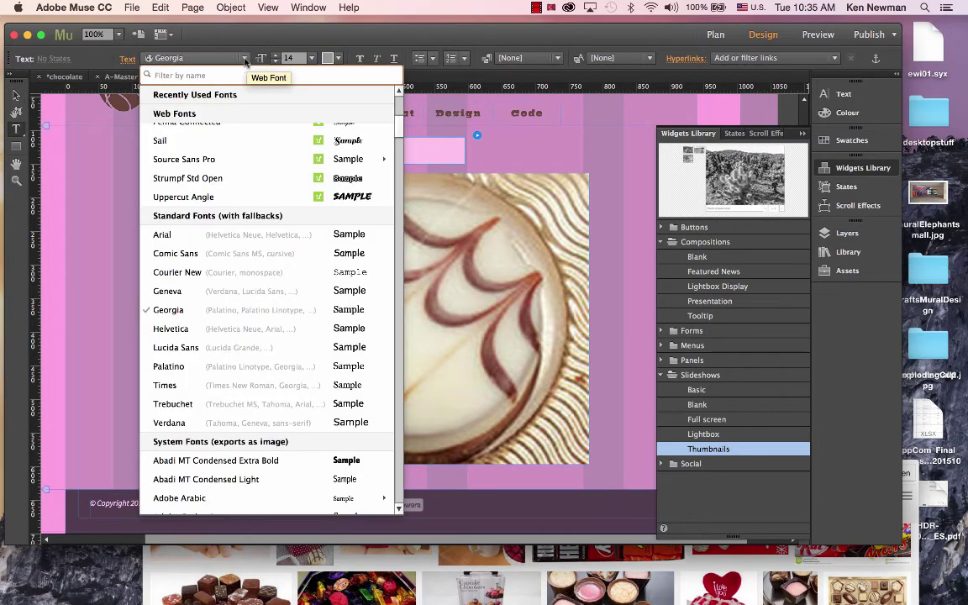
mouse_move(224, 164)
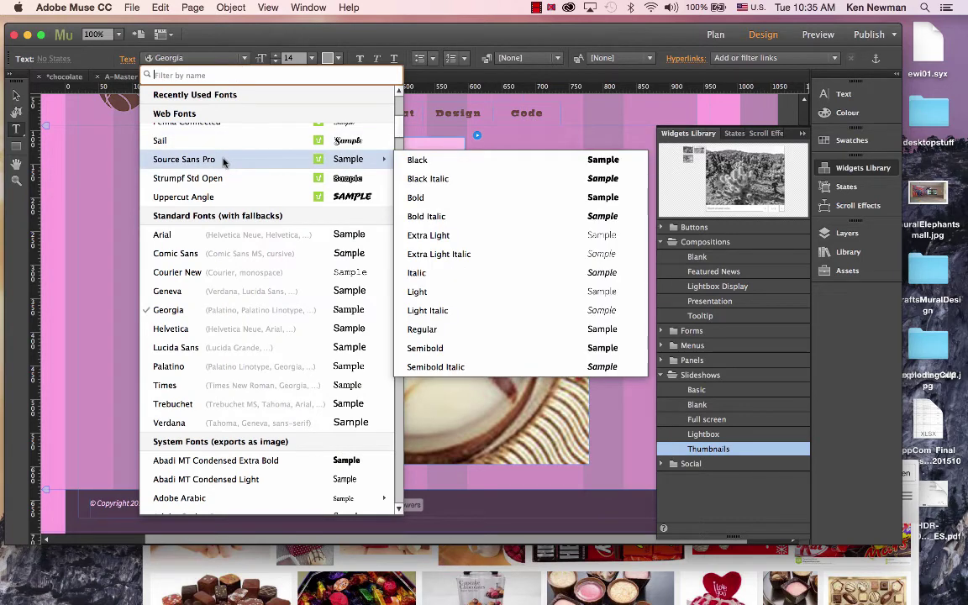
left_click(465, 159)
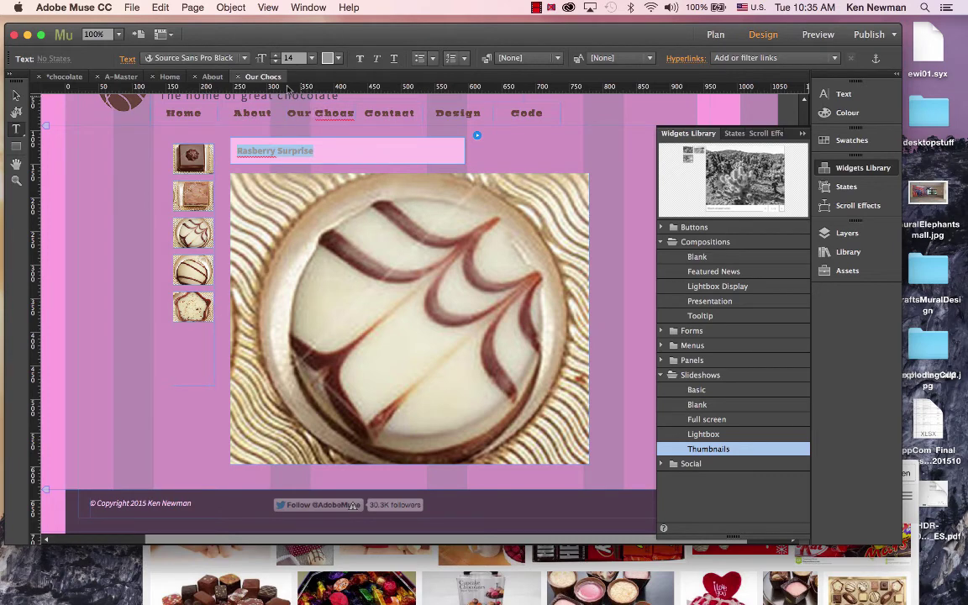
Colour the caption text chocolate brown #69463D, sampled from the About heading.
left_click(337, 58)
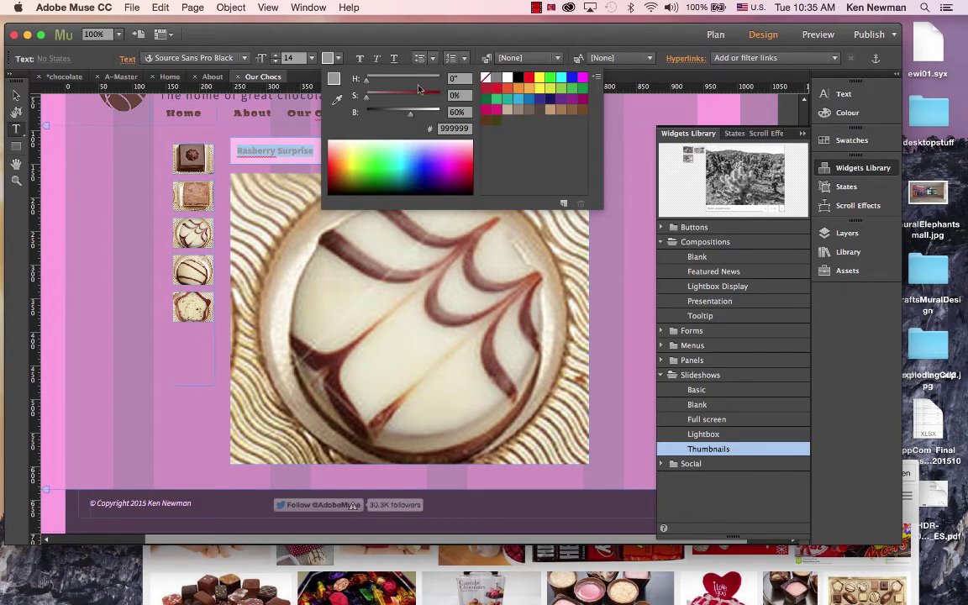
left_click(336, 100)
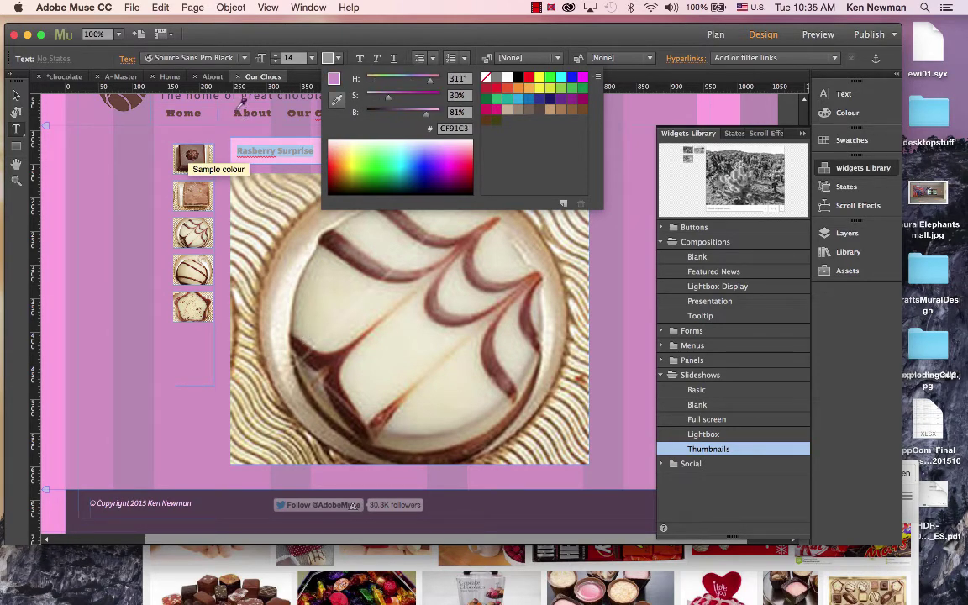
left_click(236, 114)
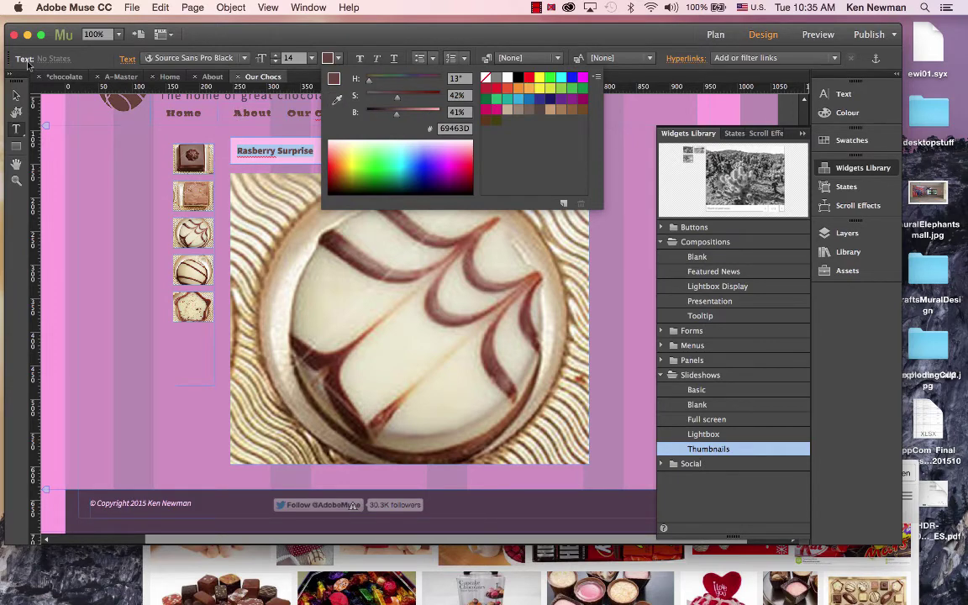
key("Return")
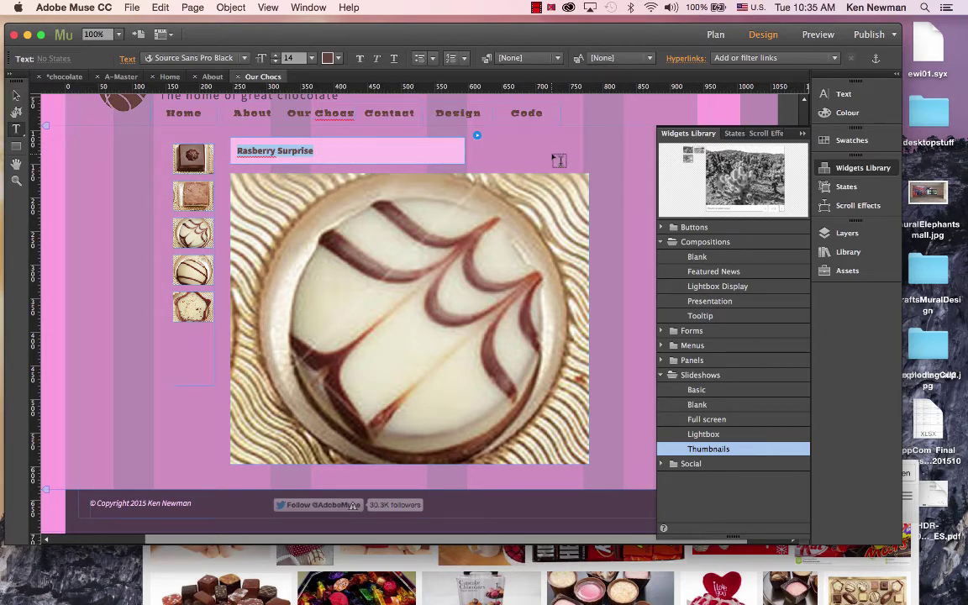
left_click(15, 94)
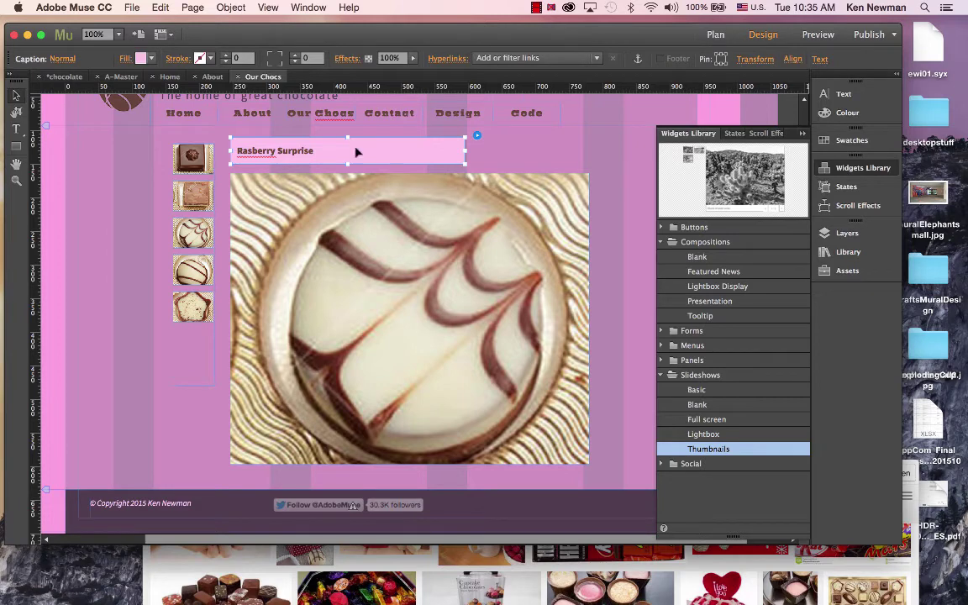
left_click(507, 155)
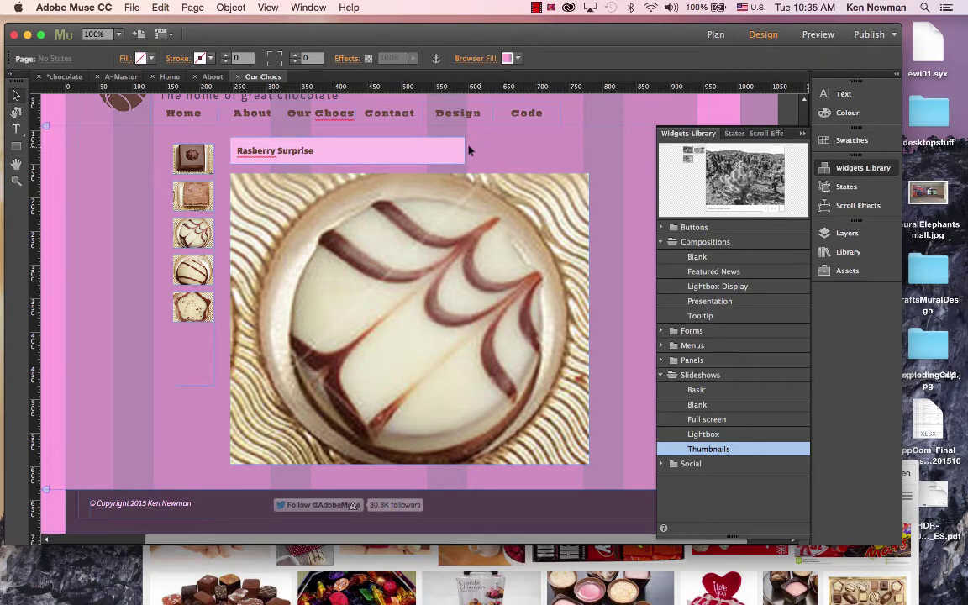
Draw a large rectangle covering the Our Chocs slideshow area.
left_click(466, 151)
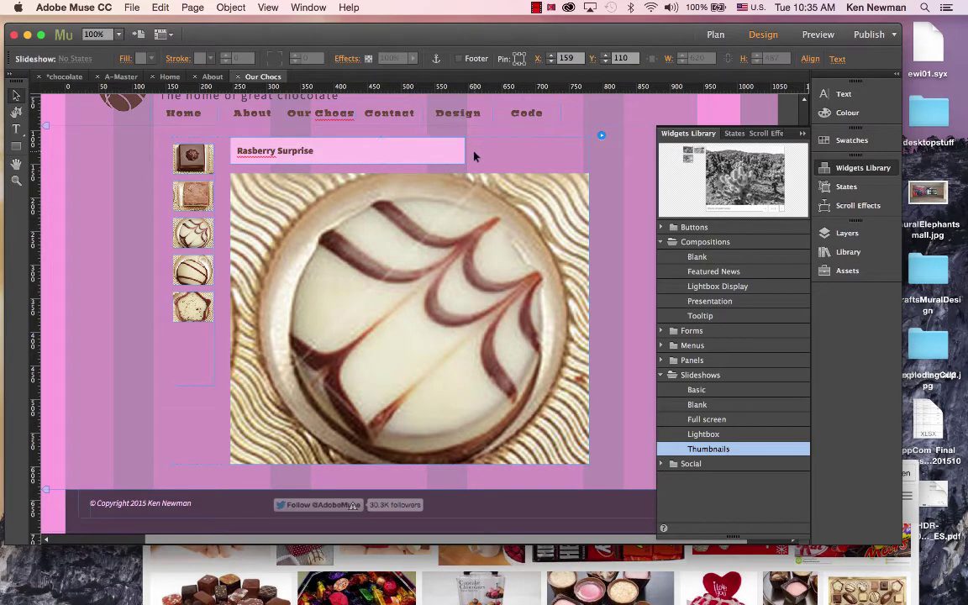
left_click(636, 262)
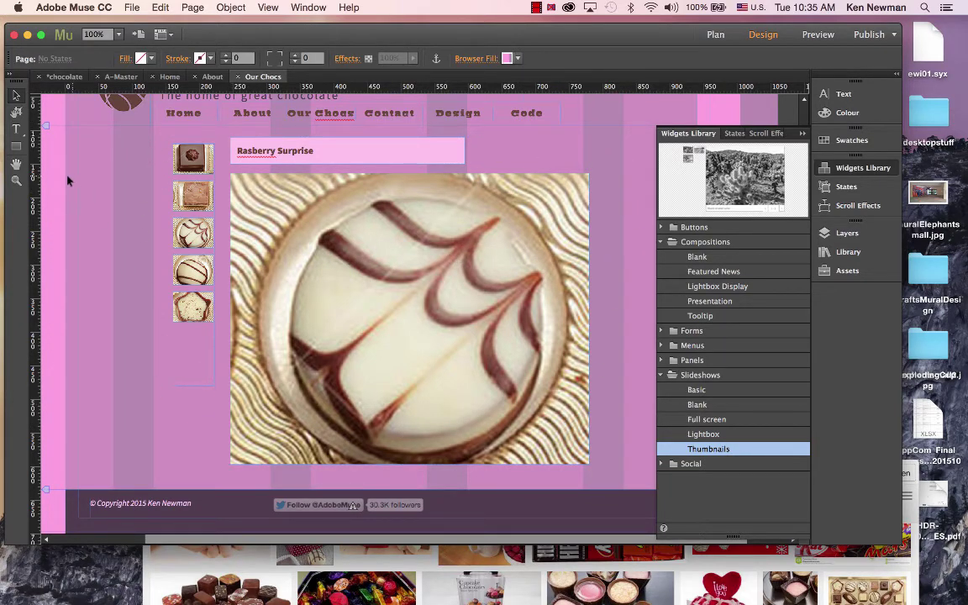
key("super+equal")
key("super+minus")
left_click(17, 146)
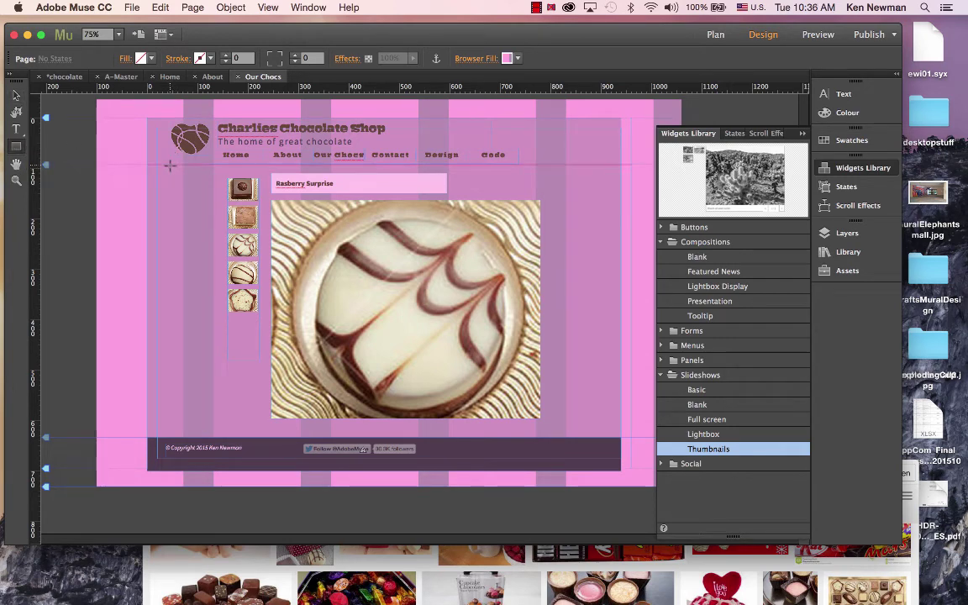
mouse_move(173, 167)
left_mouse_down()
mouse_move(220, 286)
mouse_move(437, 340)
mouse_move(531, 426)
mouse_move(591, 430)
left_mouse_up()
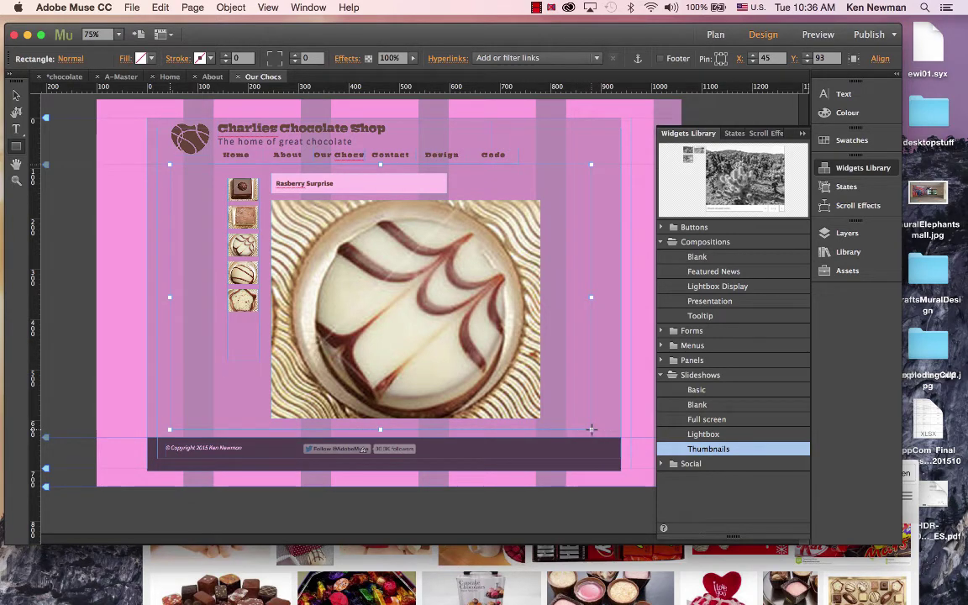
Fill the rectangle with chocolate brown sampled from the photo, darkened to #3D2115.
left_click(151, 58)
left_click(150, 100)
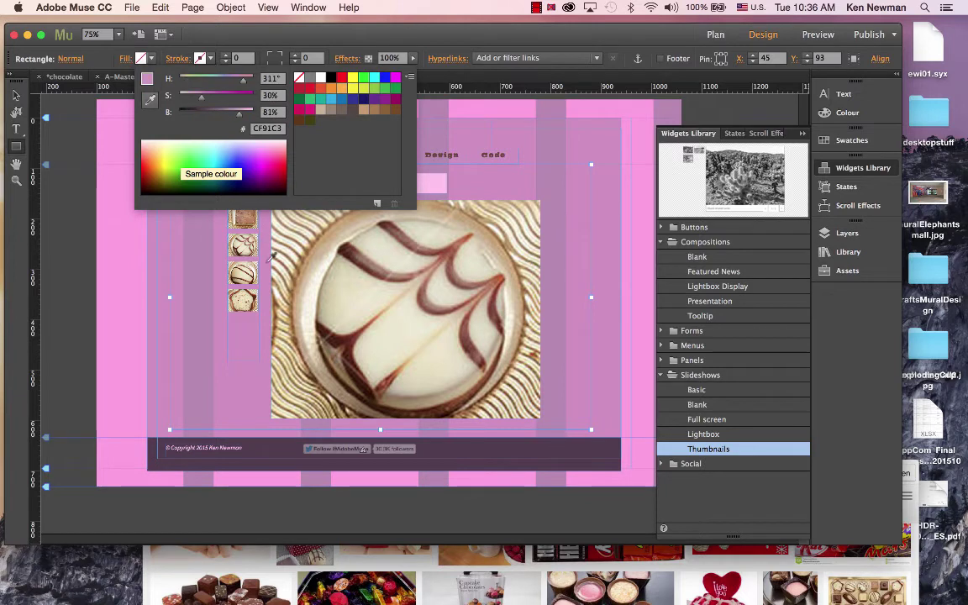
left_click(320, 329)
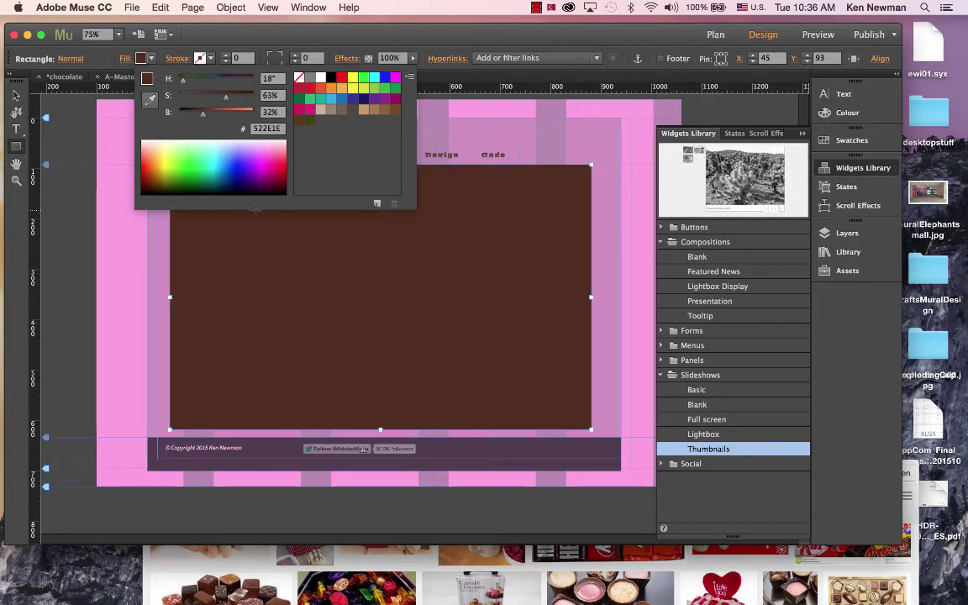
left_click(199, 115)
left_click_drag(197, 117, 198, 117)
left_click(13, 84)
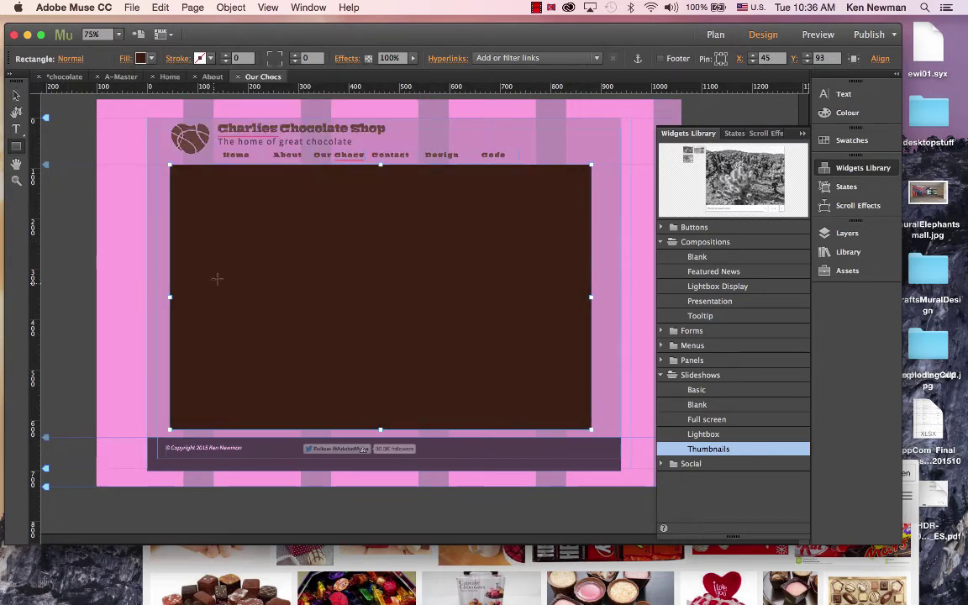
left_click(16, 95)
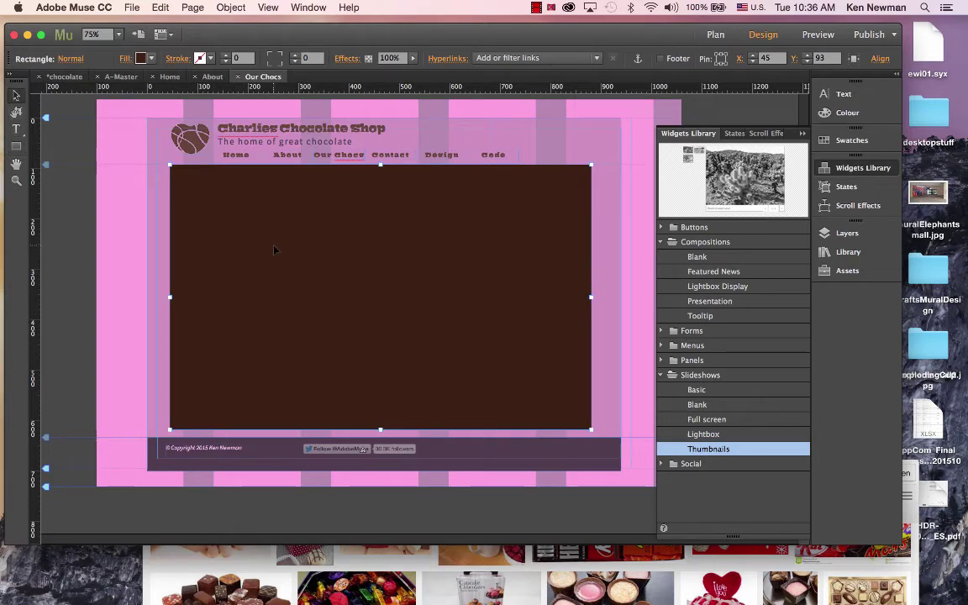
Send the brown rectangle behind the slideshow and nudge the large chocolate image down.
left_click(226, 8)
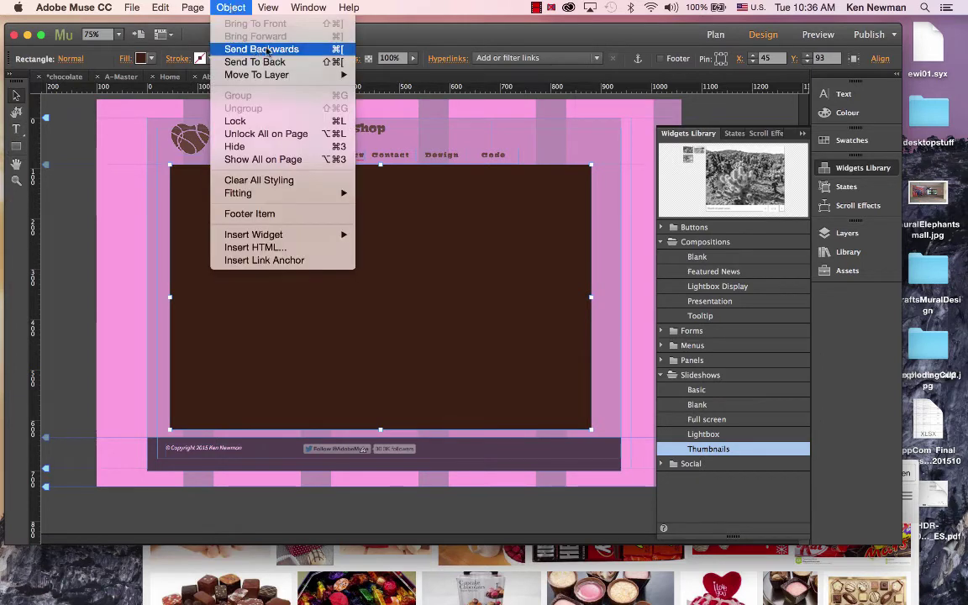
left_click(340, 50)
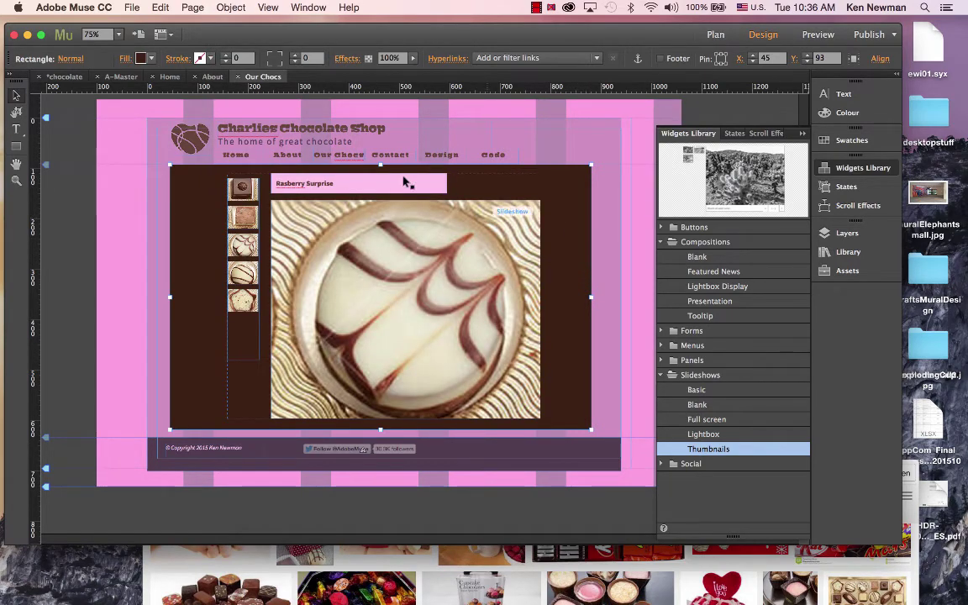
left_click(370, 255)
left_click(369, 254)
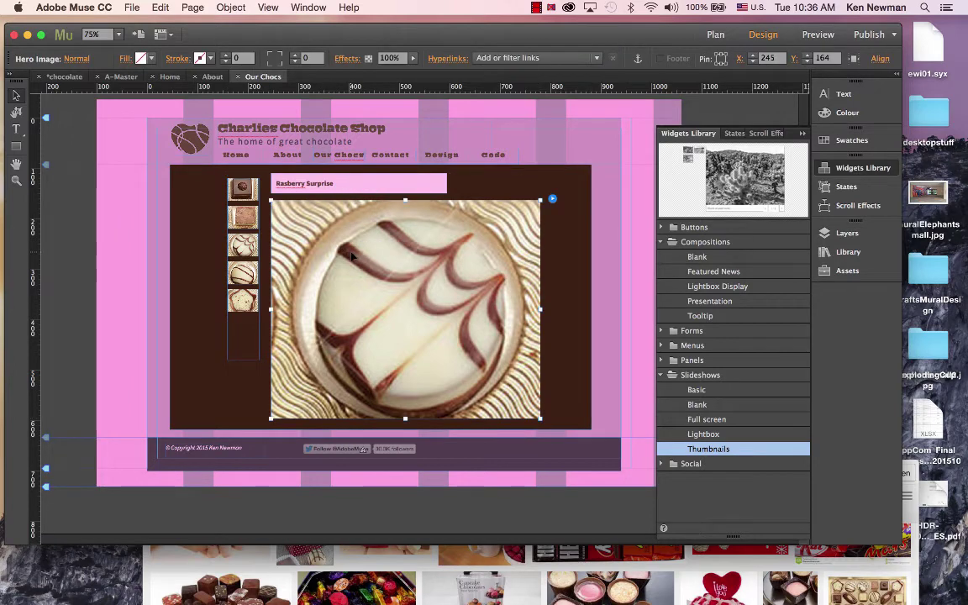
left_click_drag(370, 254, 349, 259)
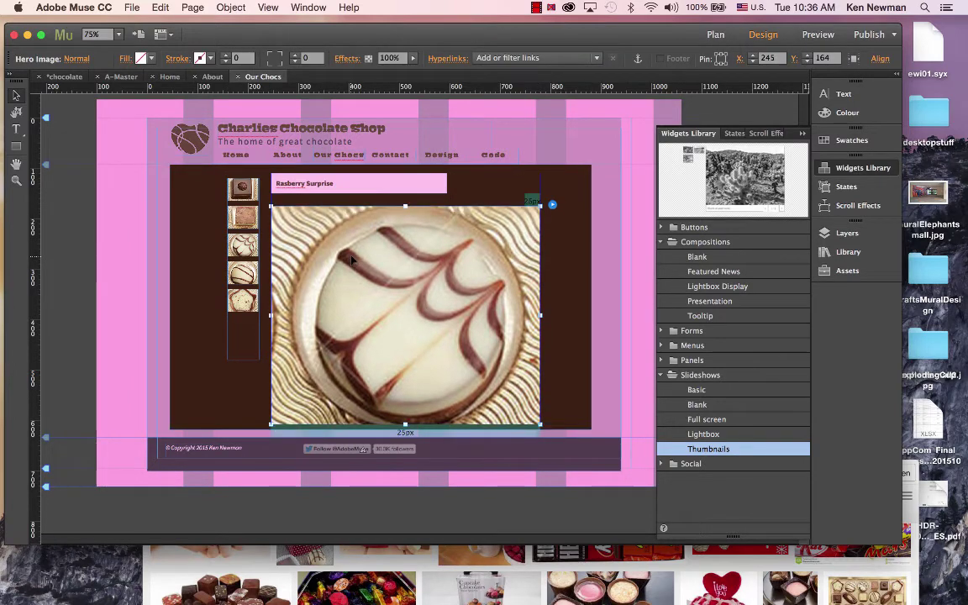
Move the Rasberry Surprise caption down, widen it, and lengthen the rectangle to 836 × 534 px.
left_click(319, 179)
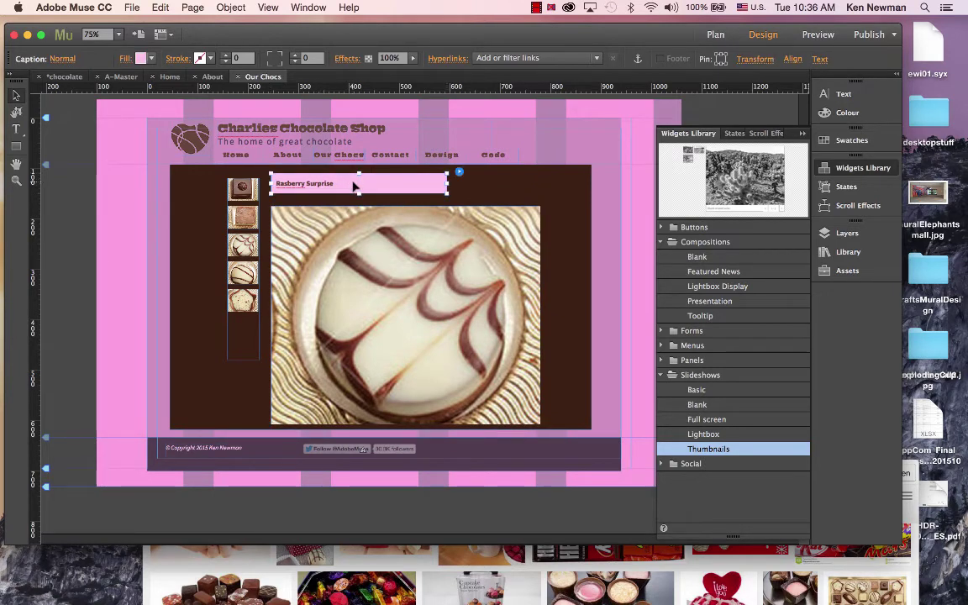
left_click_drag(320, 179, 355, 190)
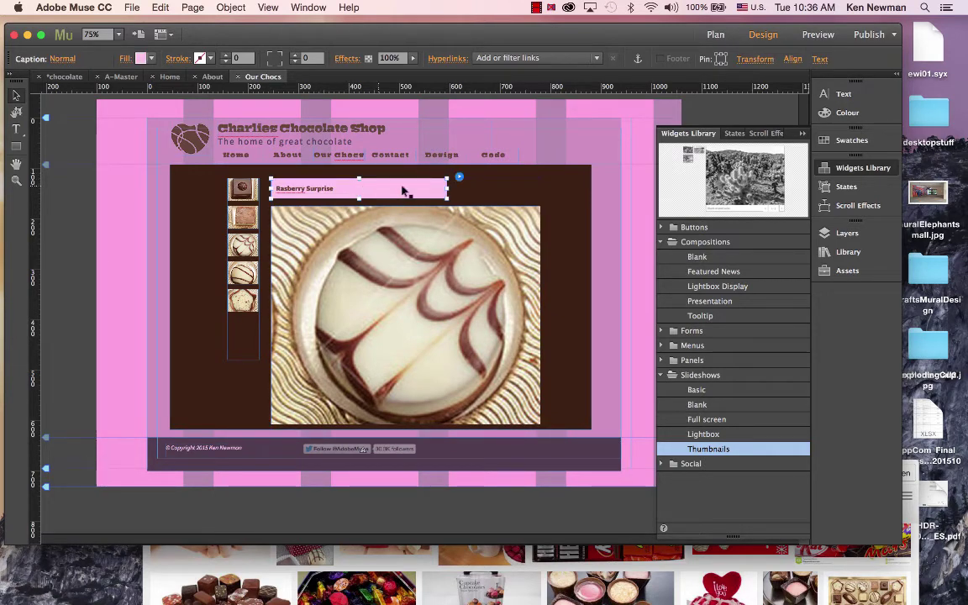
left_click_drag(446, 188, 540, 188)
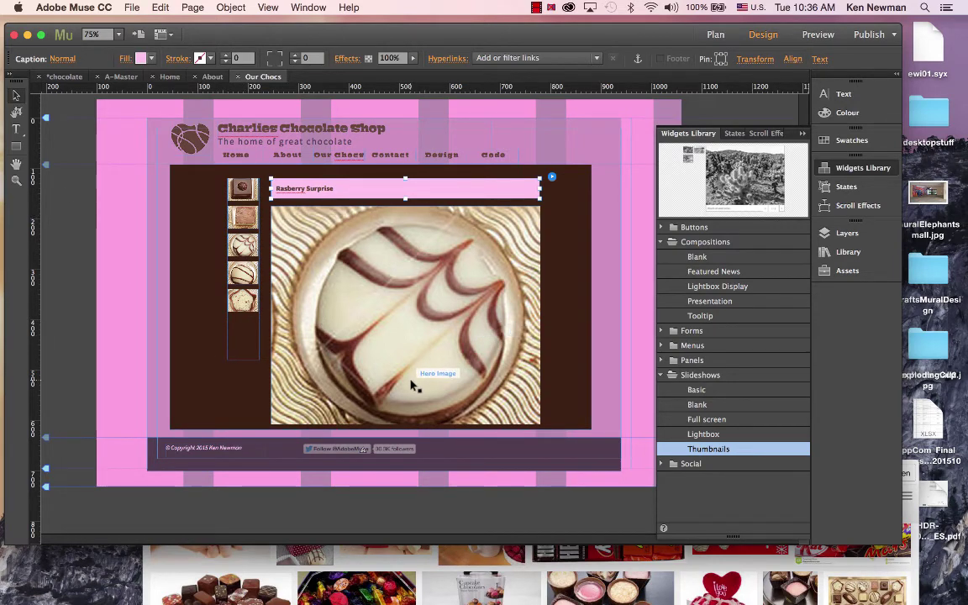
left_click(178, 383)
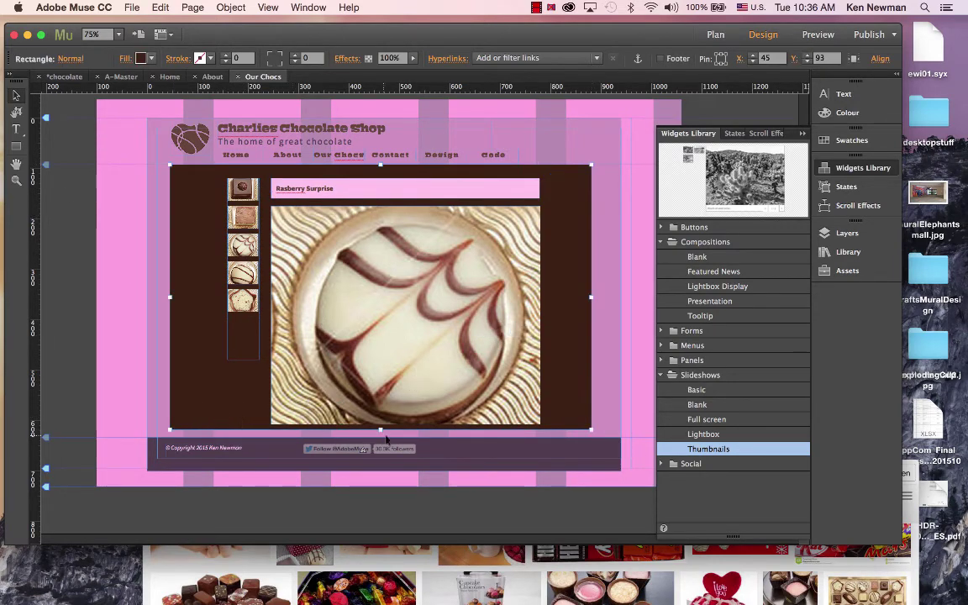
left_click_drag(380, 430, 380, 435)
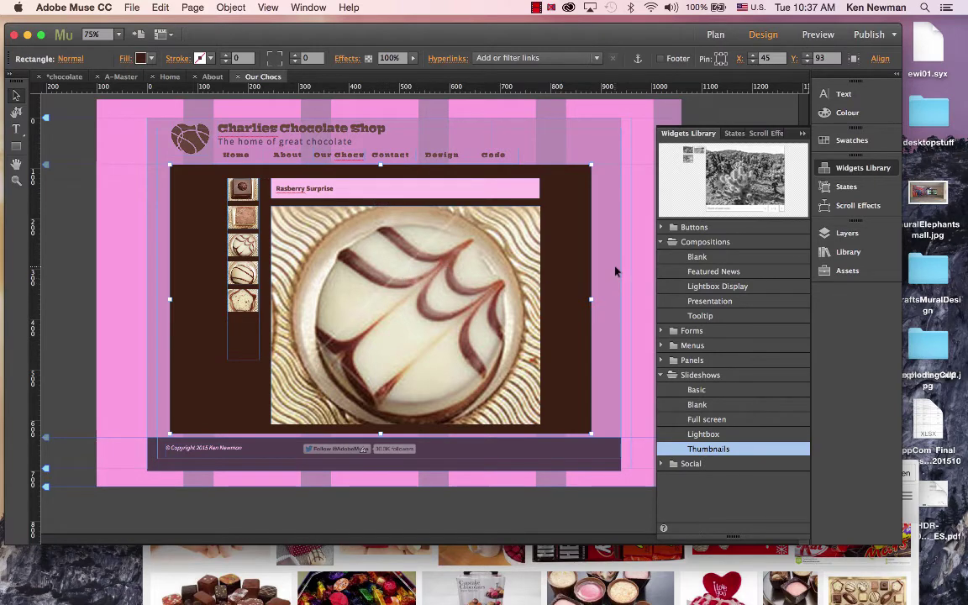
Preview the site, showing Fudge King, Rasberry Surprise and Caramel Delight in the slideshow, then visit About.
left_click(817, 35)
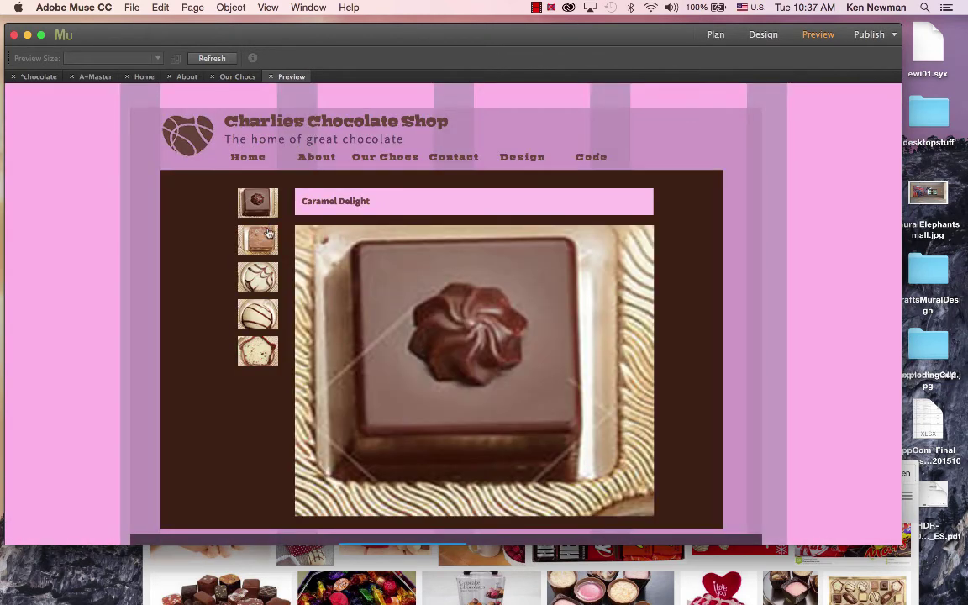
left_click(262, 241)
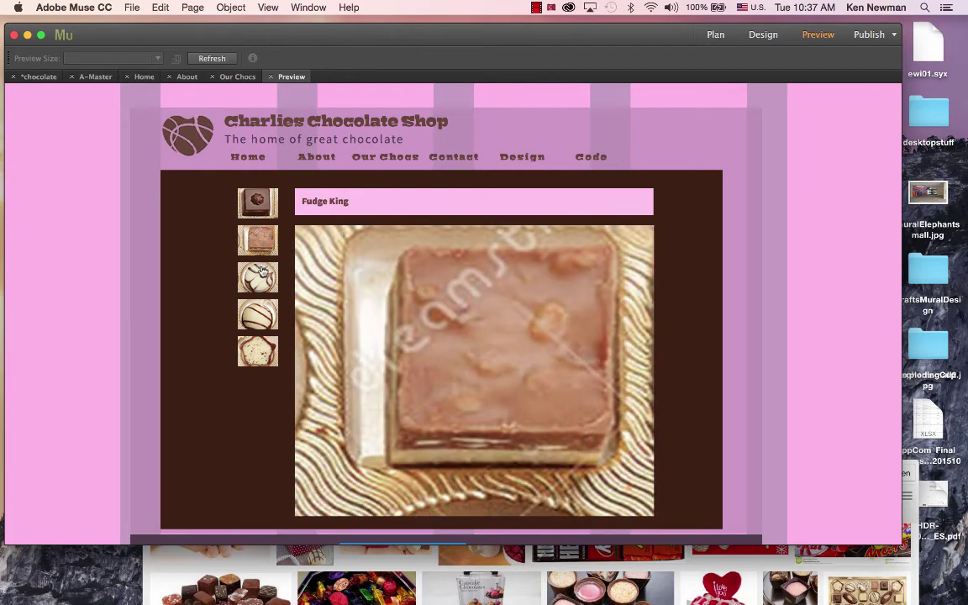
left_click(262, 279)
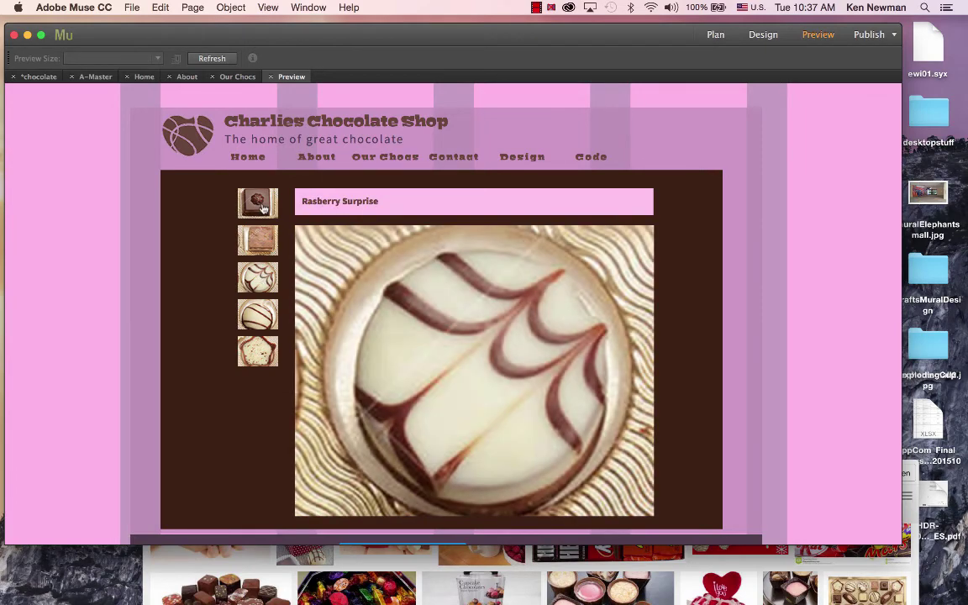
left_click(262, 206)
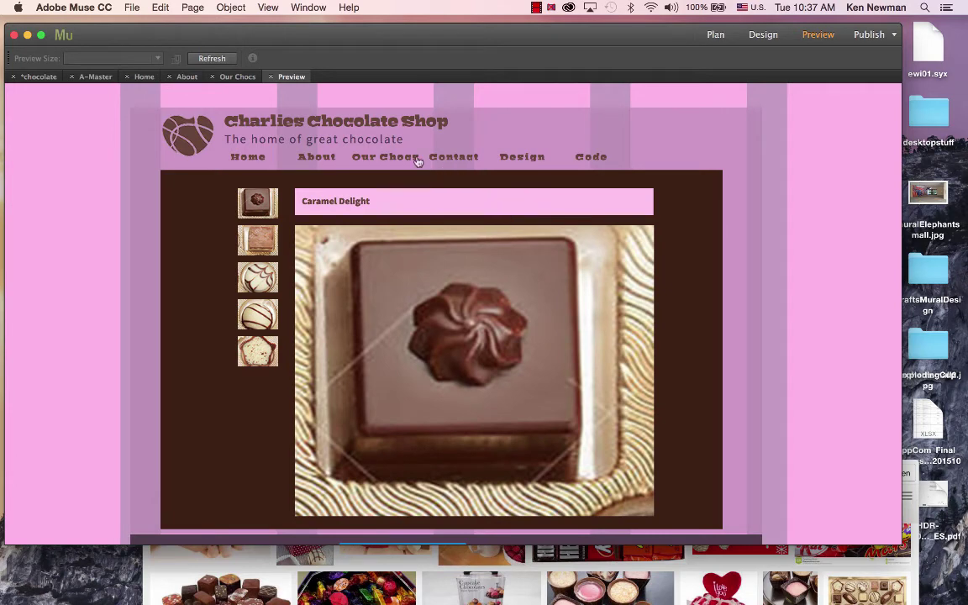
left_click(326, 156)
Open the Contact page from the site plan, checking it against the Home page tab.
left_click(248, 159)
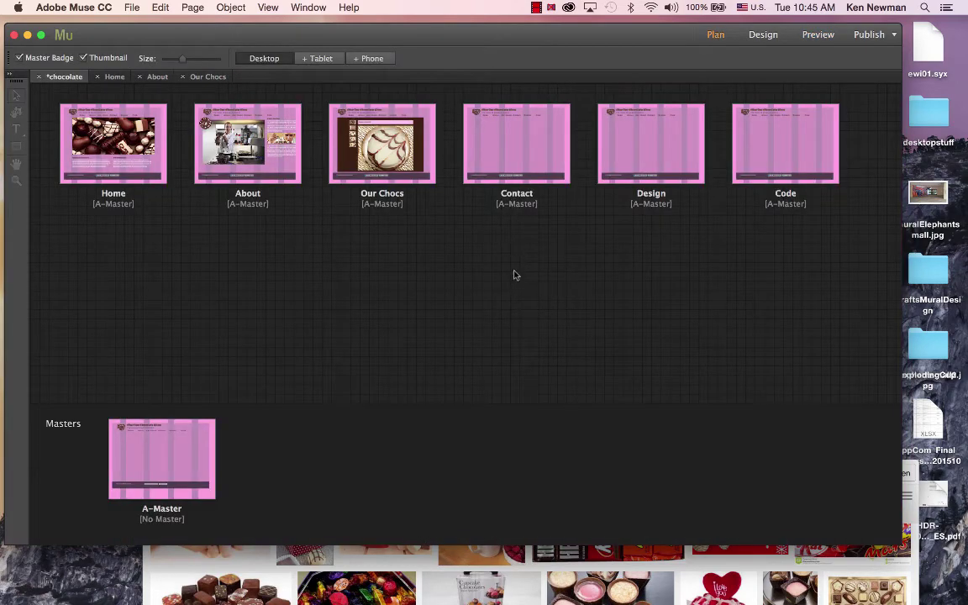
mouse_move(514, 193)
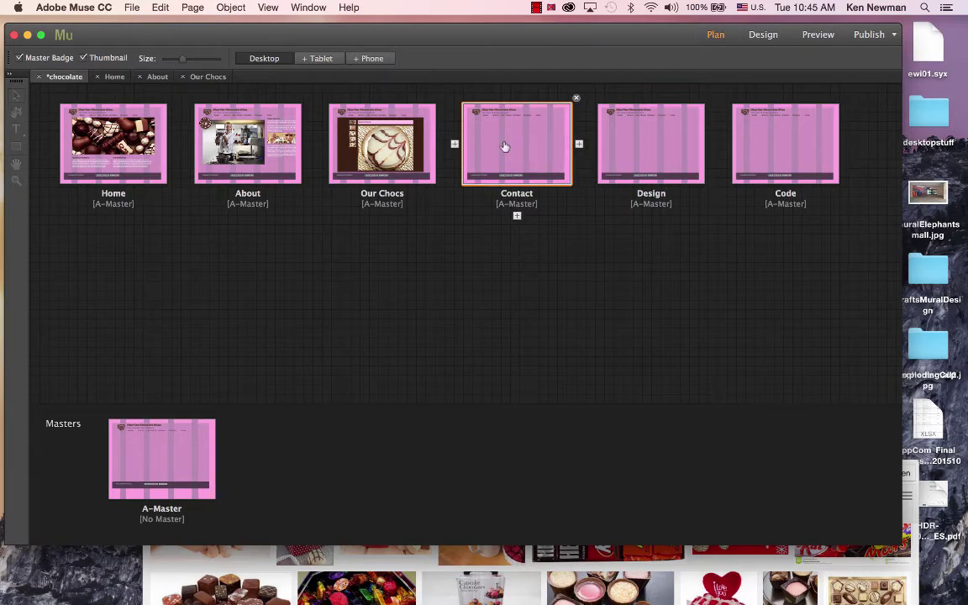
double_click(519, 152)
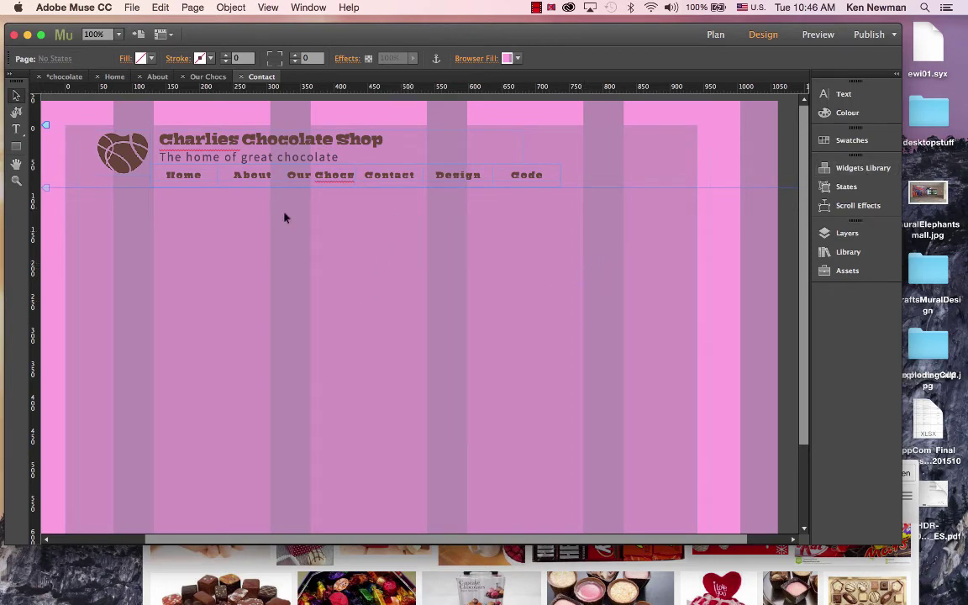
left_click(114, 77)
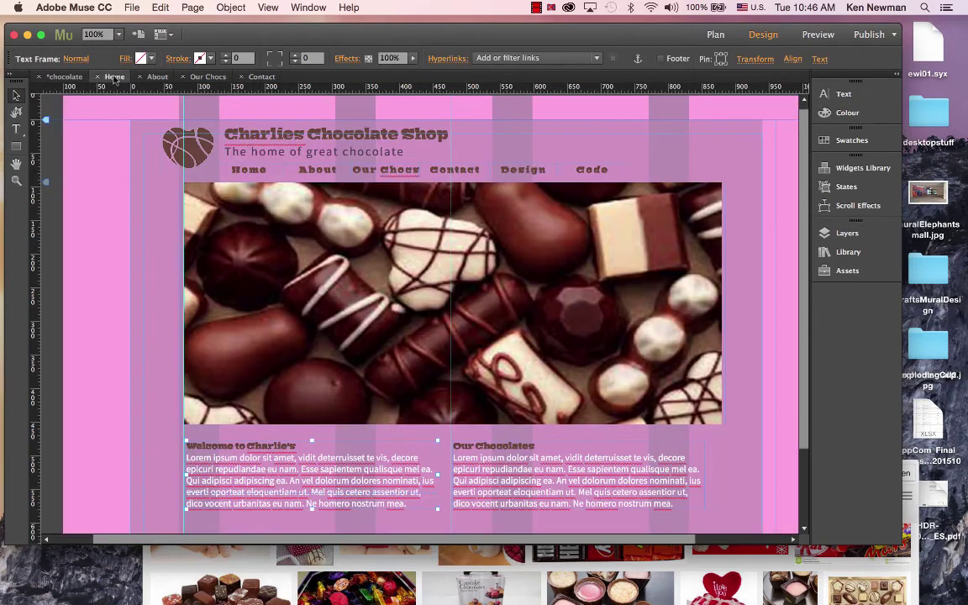
left_click(262, 76)
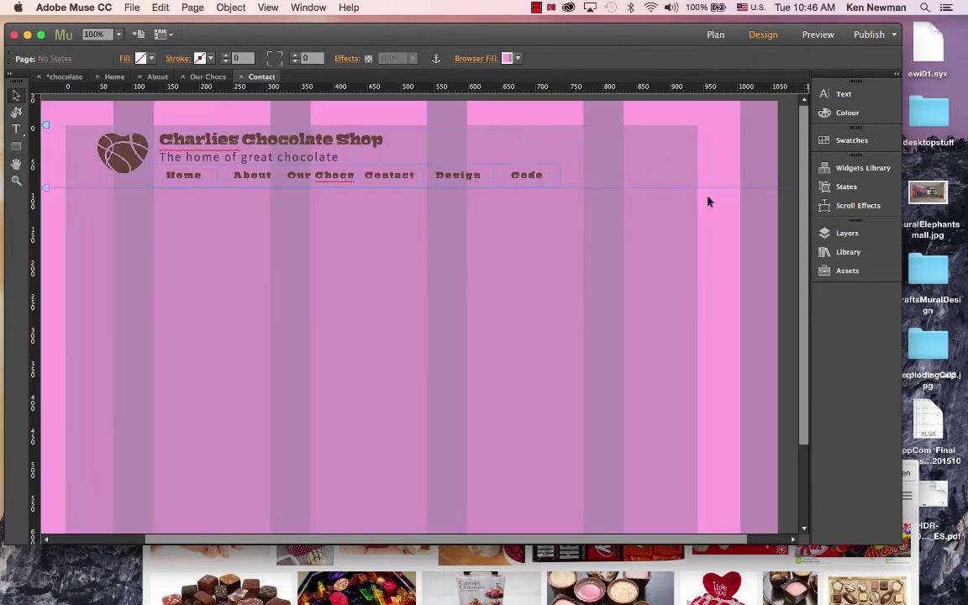
Place a Simple Contact form widget from the Widgets Library onto the Contact page.
left_click(853, 167)
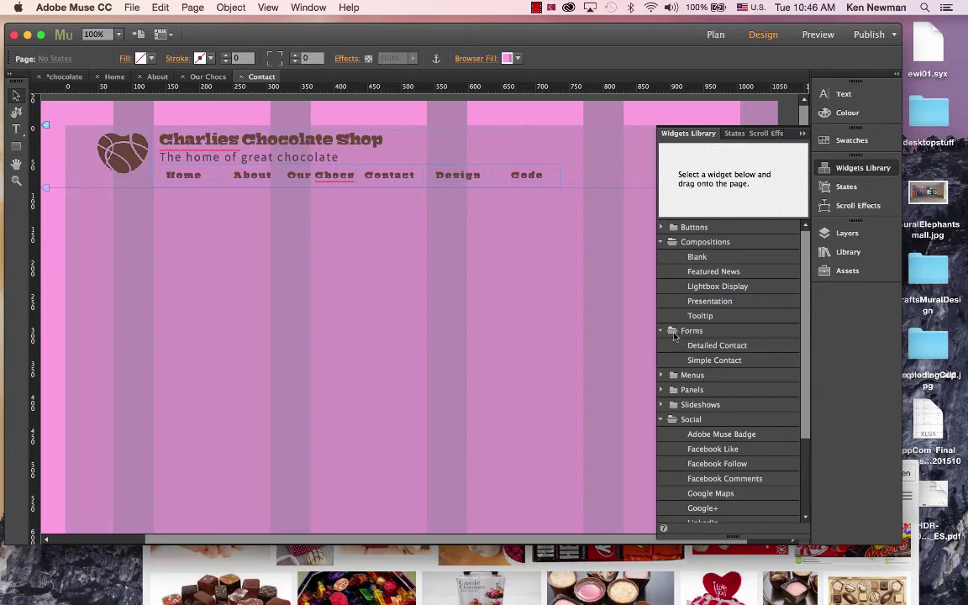
left_click(721, 350)
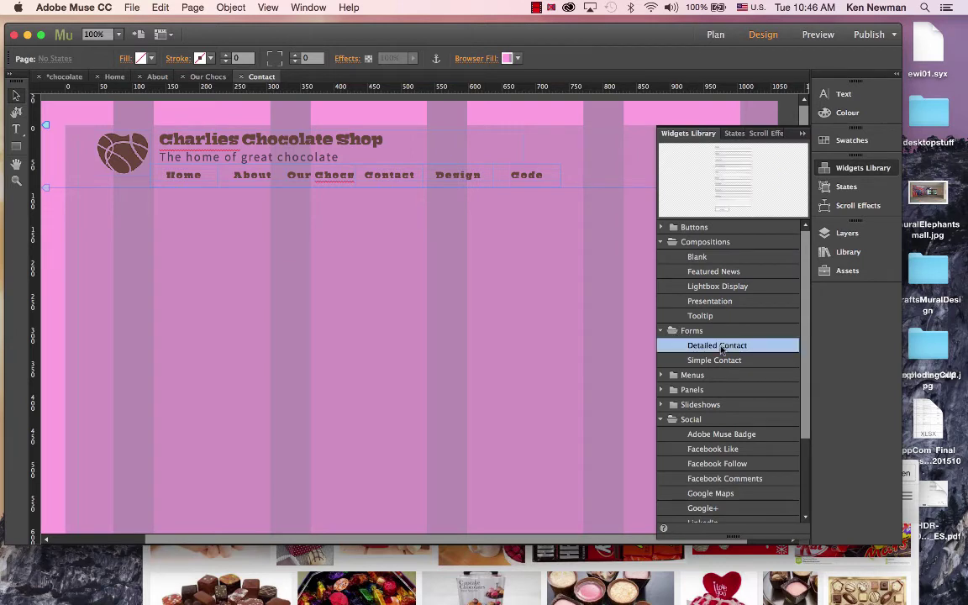
left_click(727, 362)
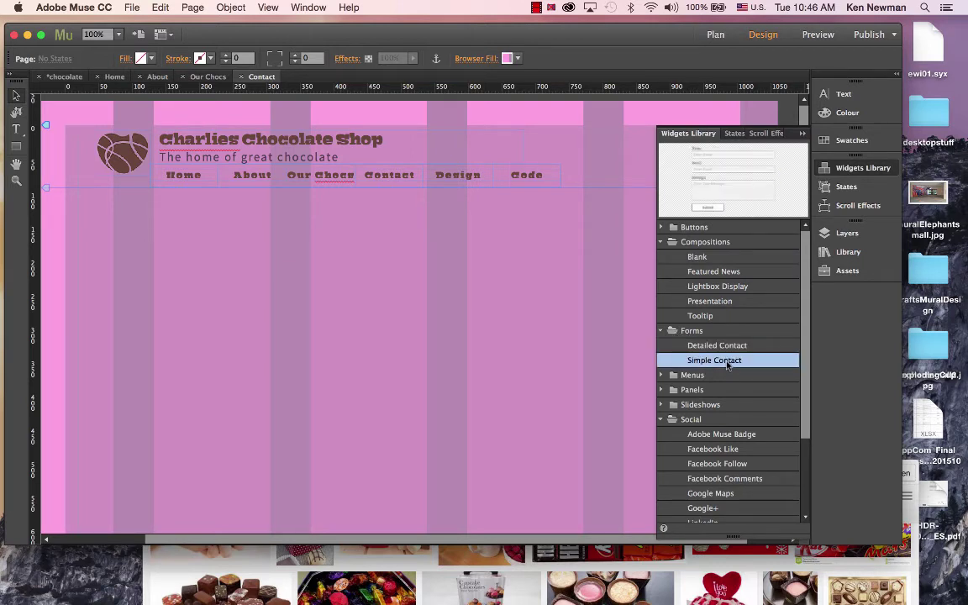
left_click_drag(728, 363, 159, 258)
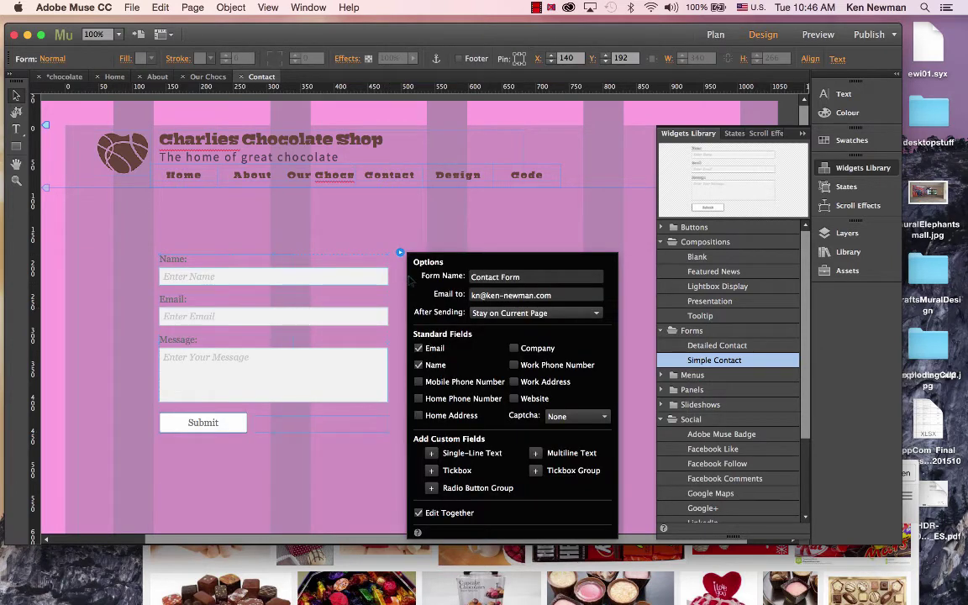
Replace the form's Email to address with the shop's recipient e-mail address.
left_click(561, 297)
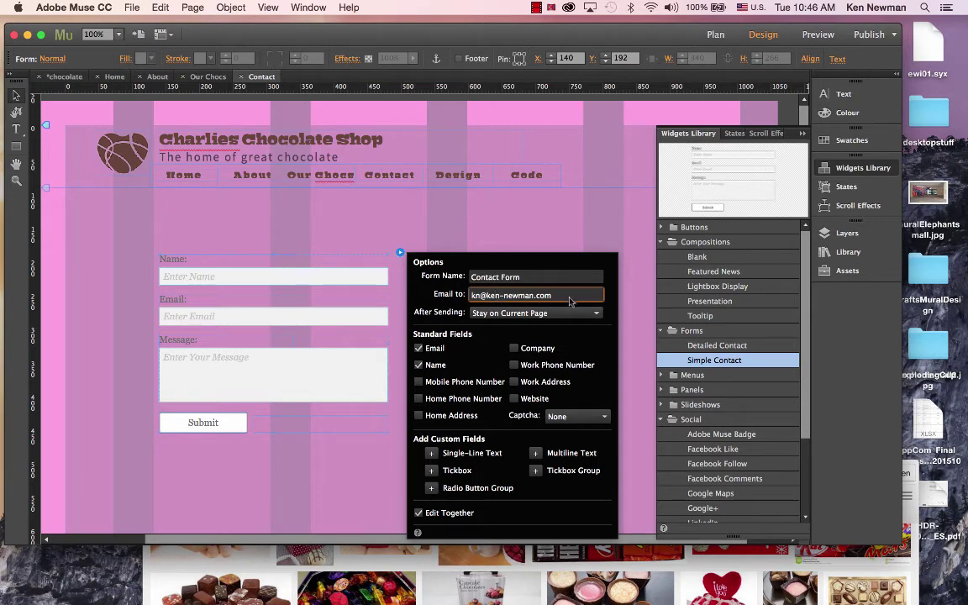
left_click_drag(557, 300, 450, 307)
type("j")
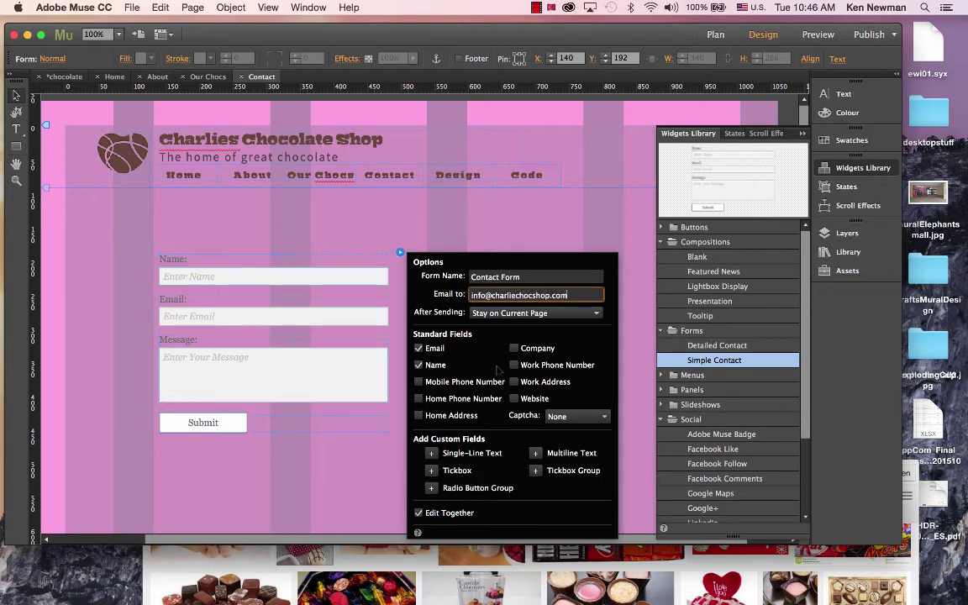
Make the form labels Source Sans Pro Bold in the logo's brown.
left_click(335, 277)
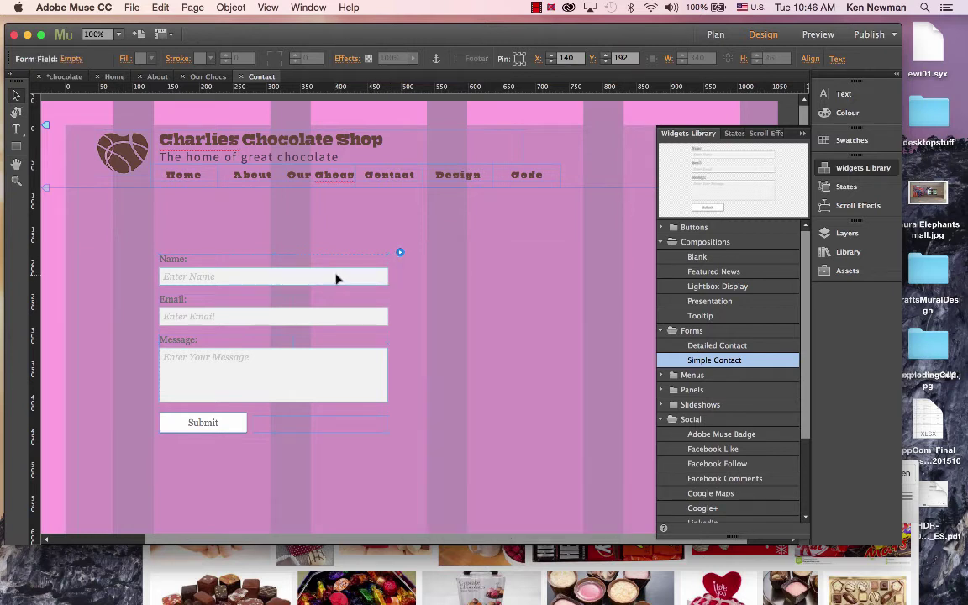
left_click(180, 263)
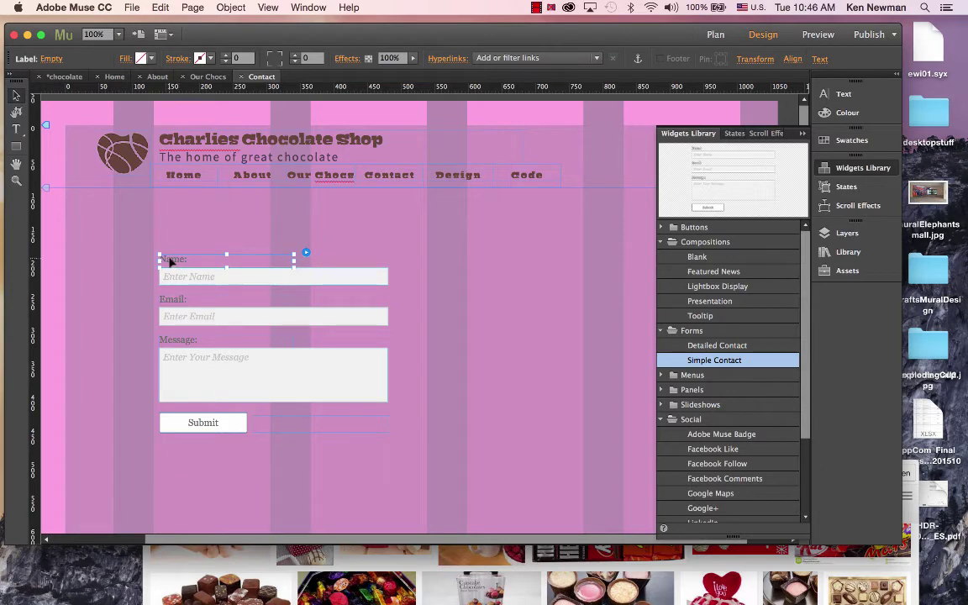
double_click(169, 262)
left_click_drag(187, 259, 151, 267)
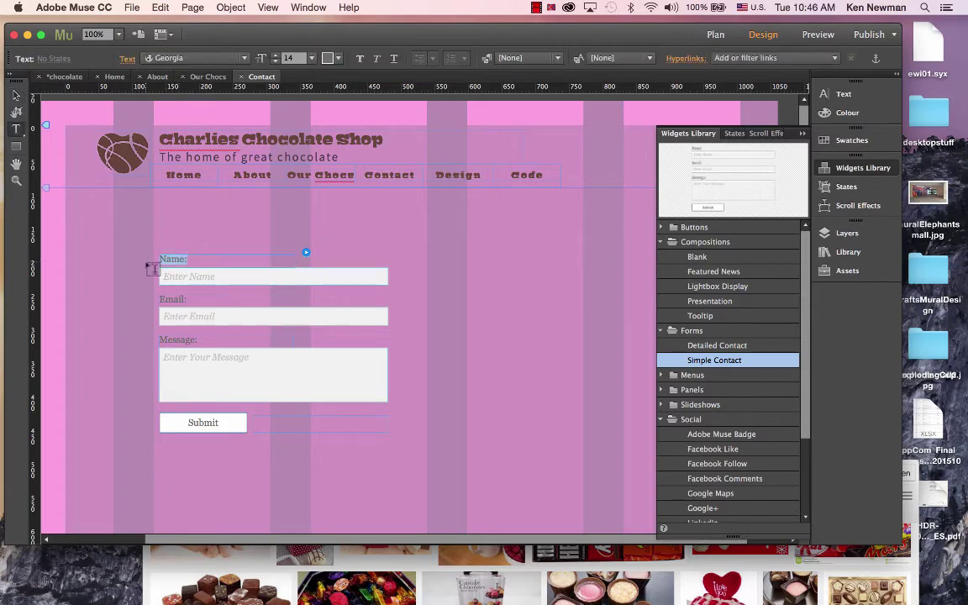
left_click(221, 57)
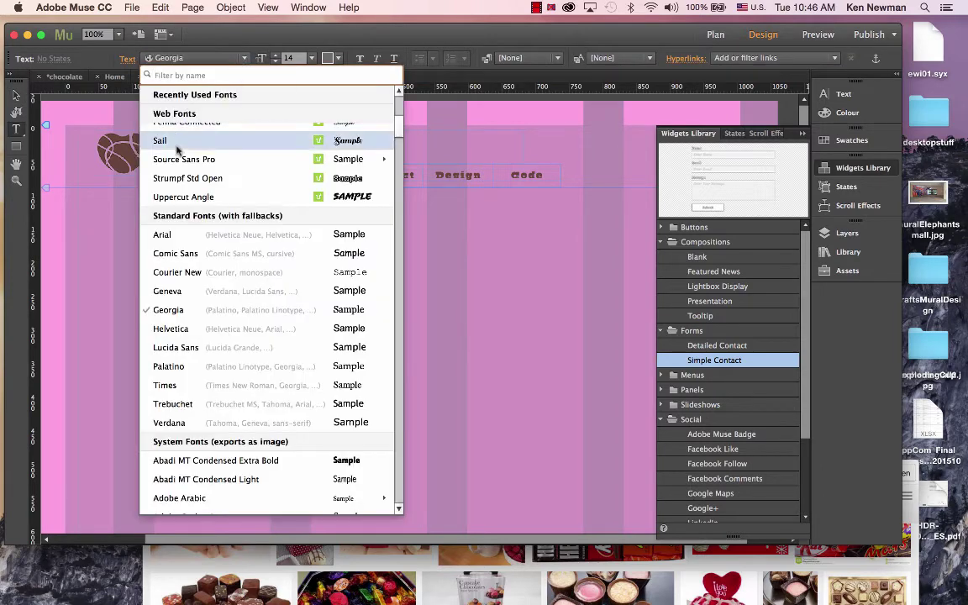
mouse_move(188, 160)
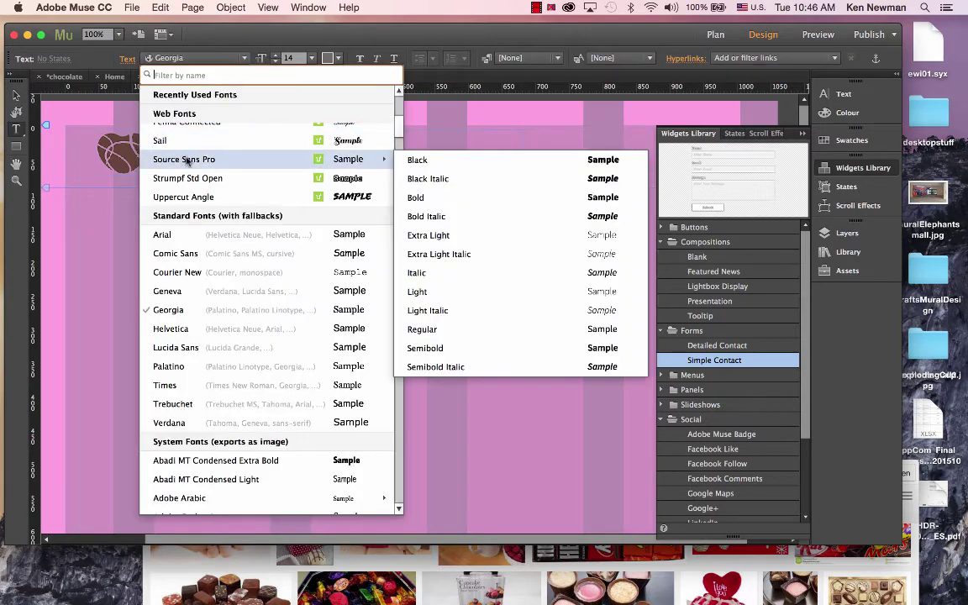
left_click(461, 201)
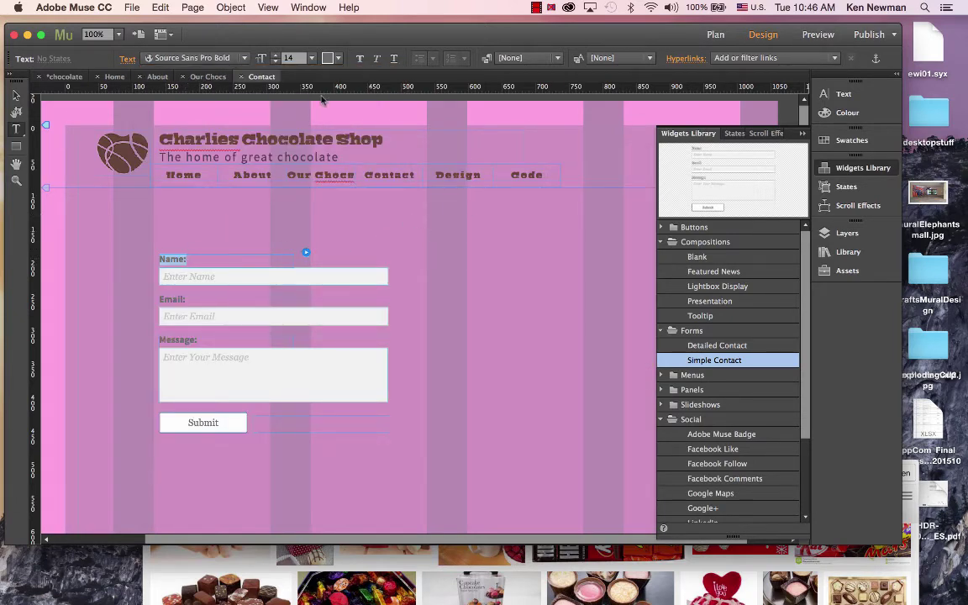
left_click(338, 60)
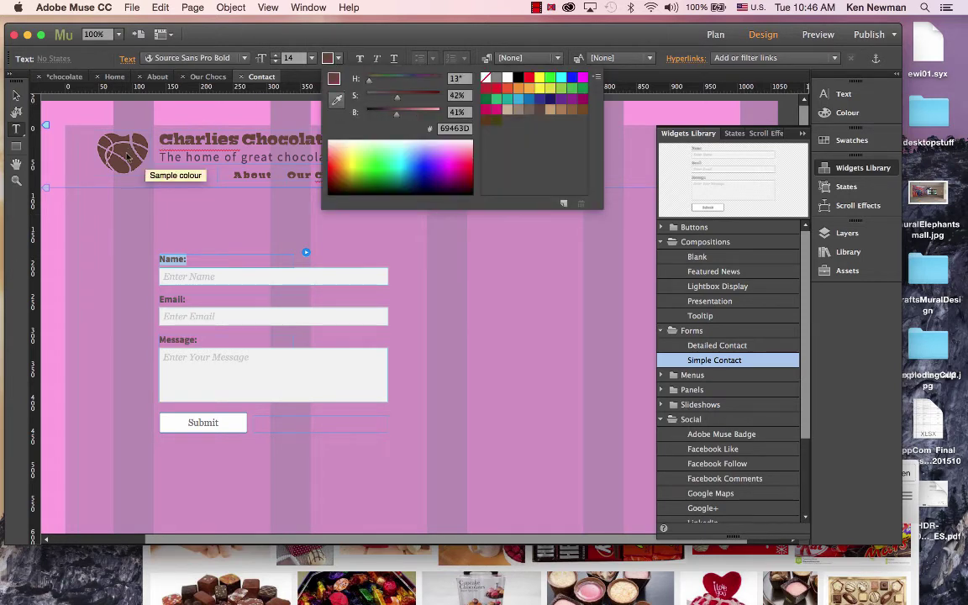
left_click(130, 168)
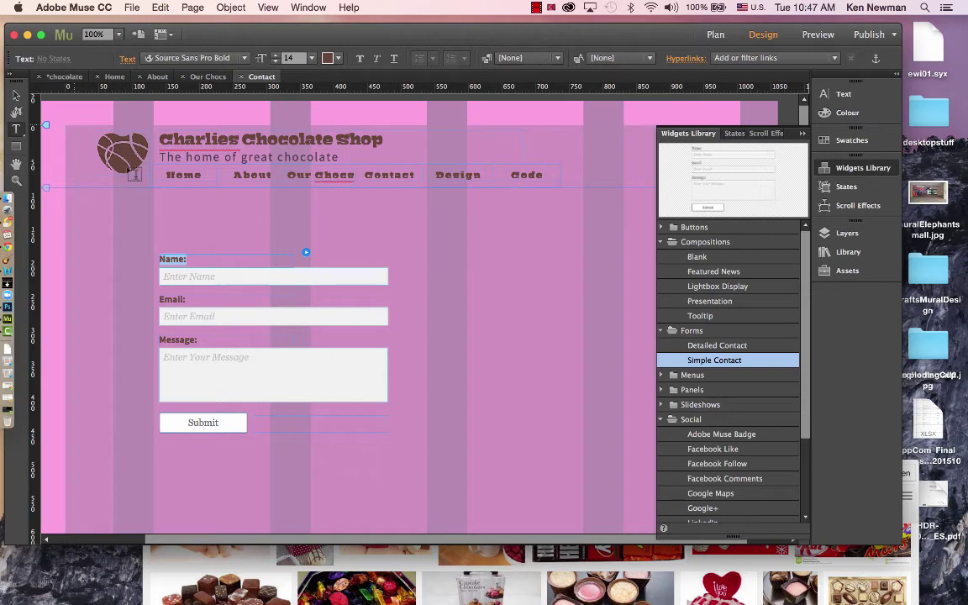
Make the placeholder text Source Sans Pro Light Italic in muted brown #996759.
left_click(202, 275)
left_click_drag(227, 276, 163, 276)
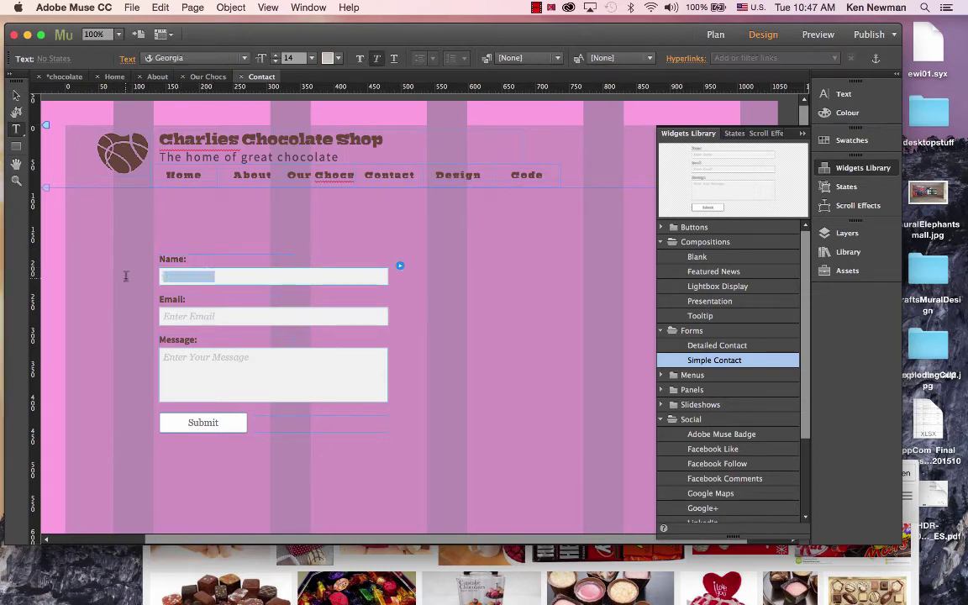
left_click(223, 57)
mouse_move(186, 160)
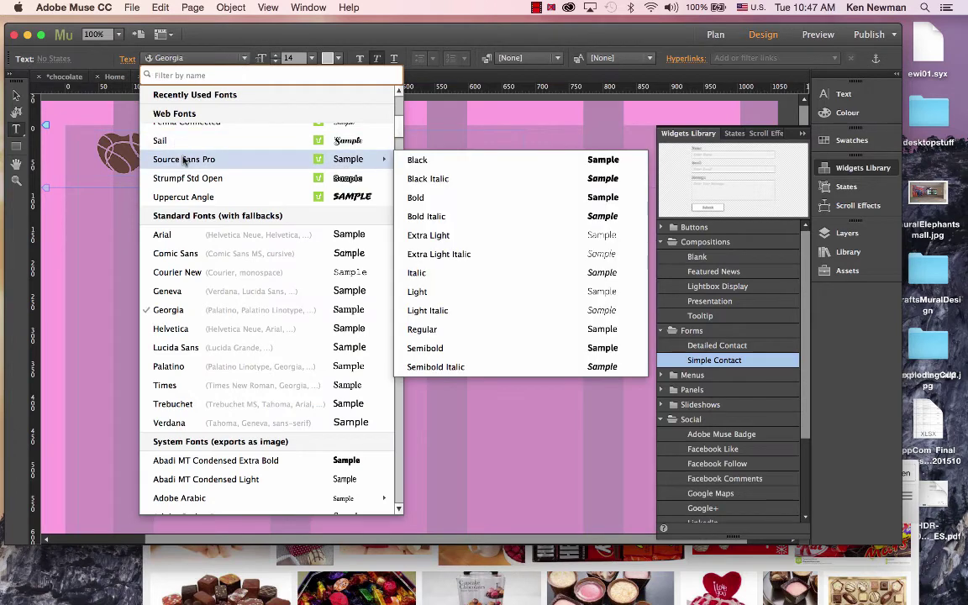
left_click(428, 310)
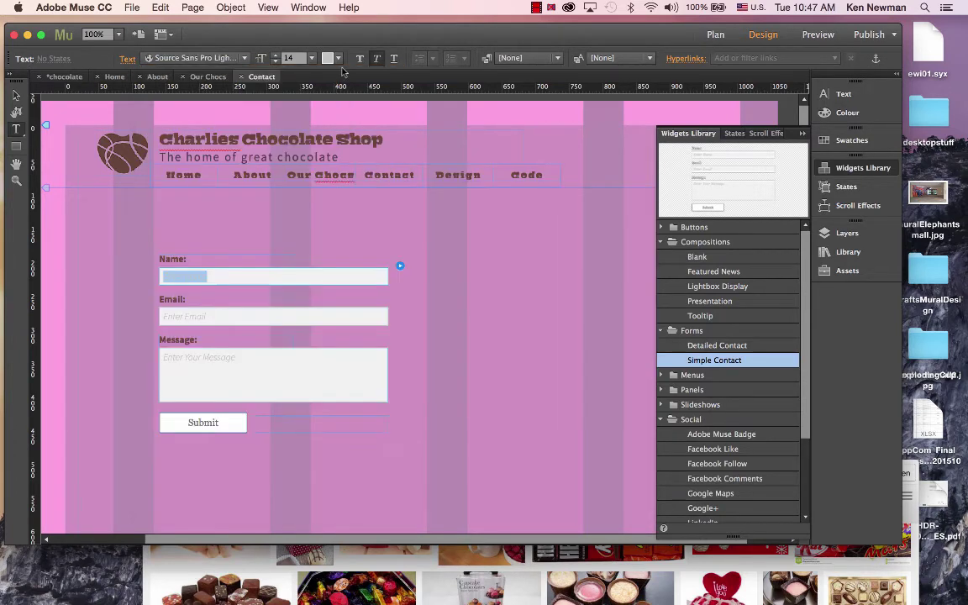
left_click(338, 58)
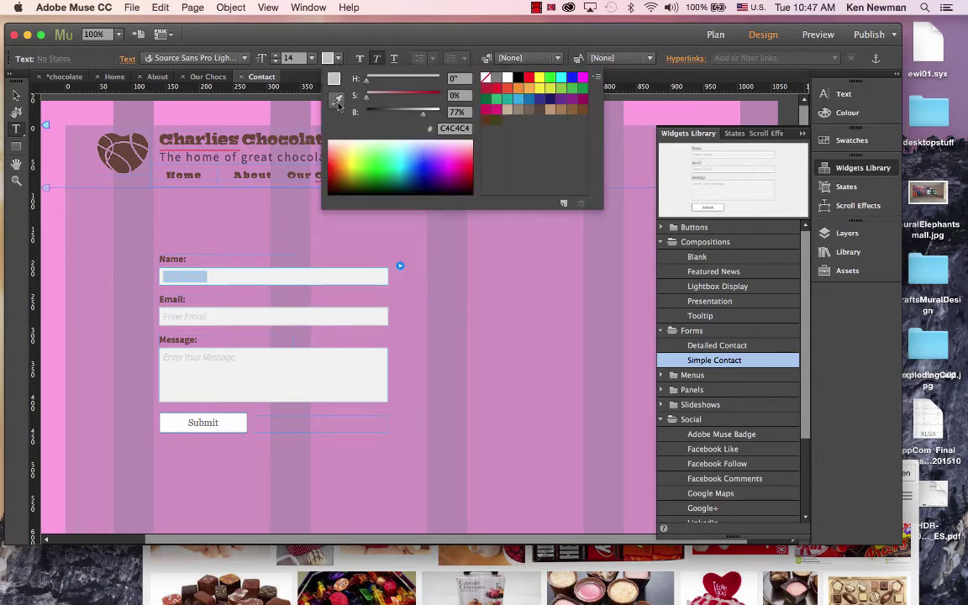
left_click(337, 99)
left_click(118, 139)
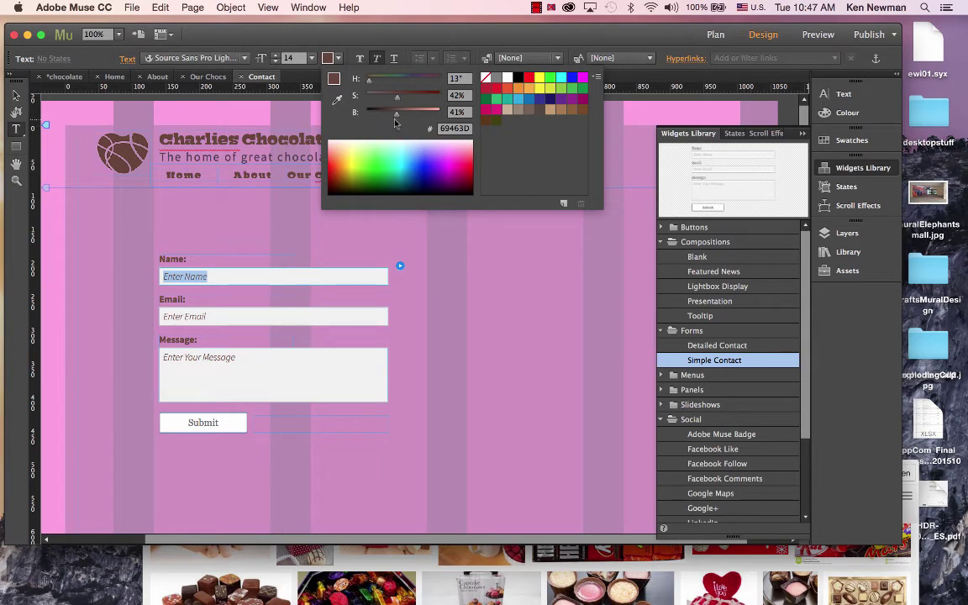
left_click_drag(396, 120, 409, 117)
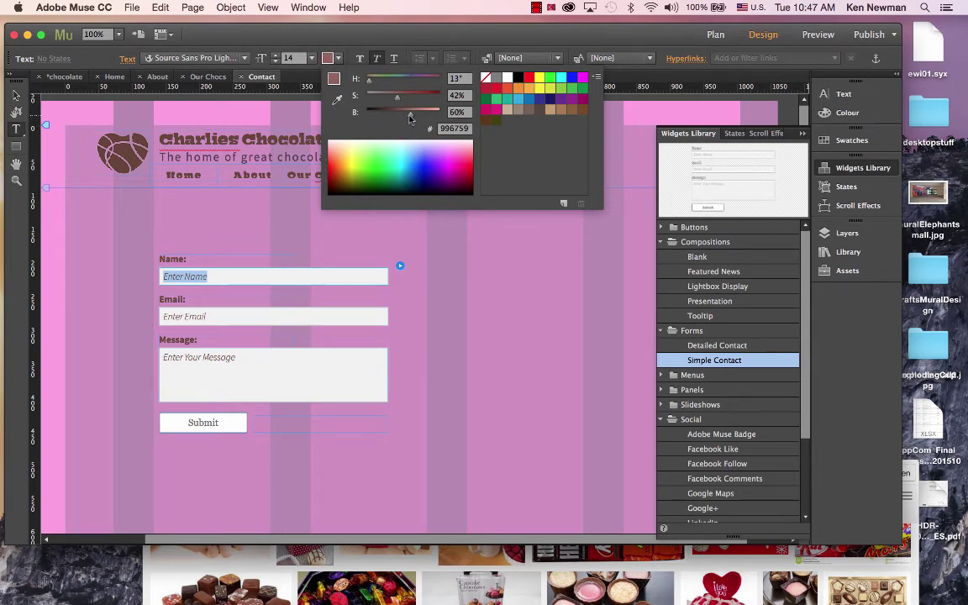
left_click(17, 93)
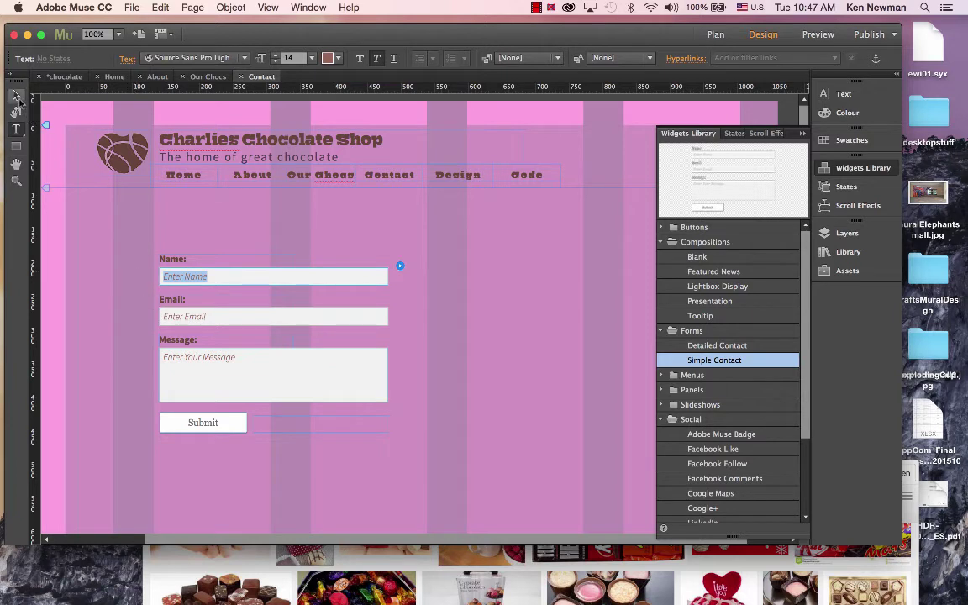
Fill the input fields with a paler version of the page pink.
left_click(271, 277)
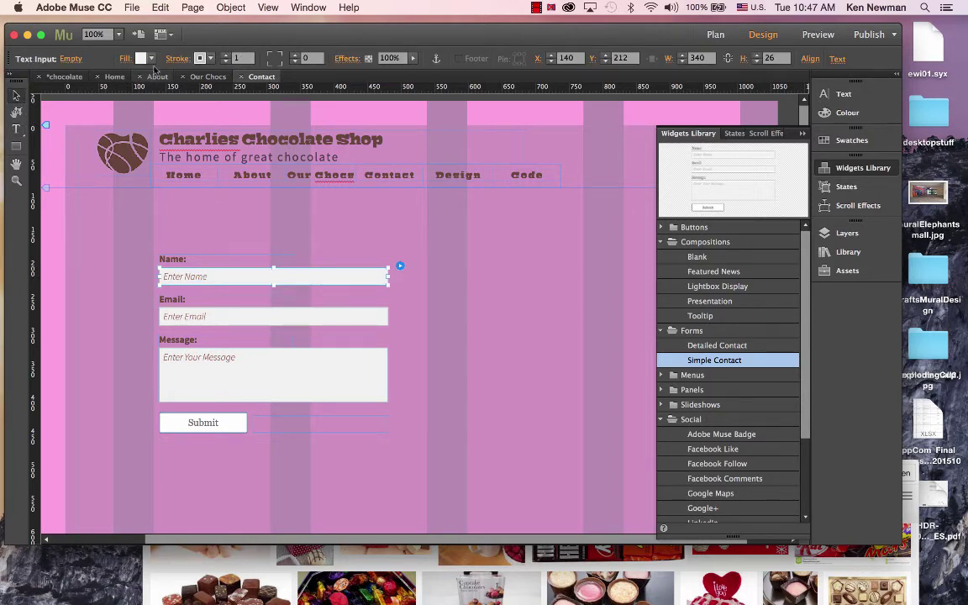
left_click(151, 59)
left_click(151, 98)
left_click(97, 115)
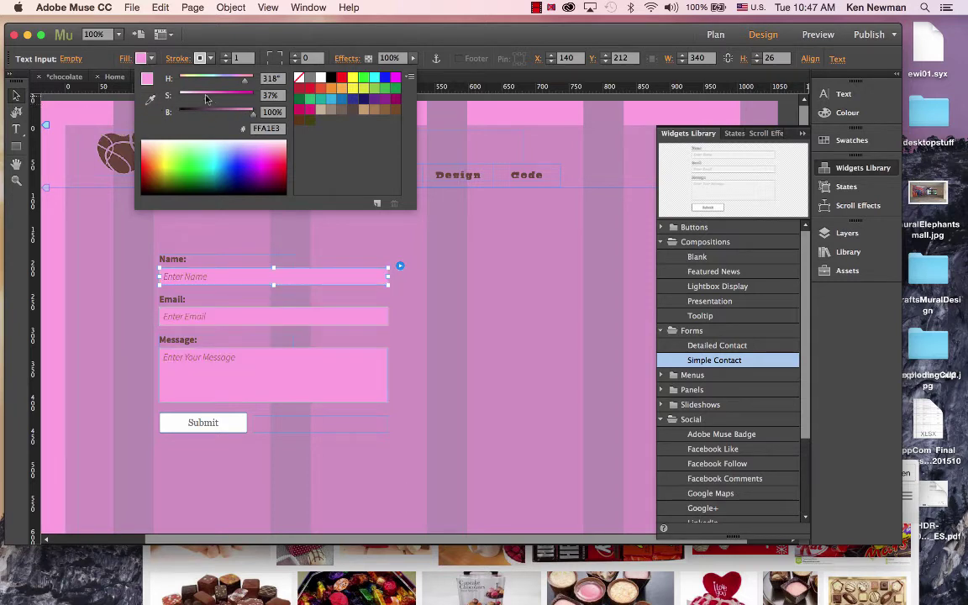
left_click_drag(207, 100, 190, 99)
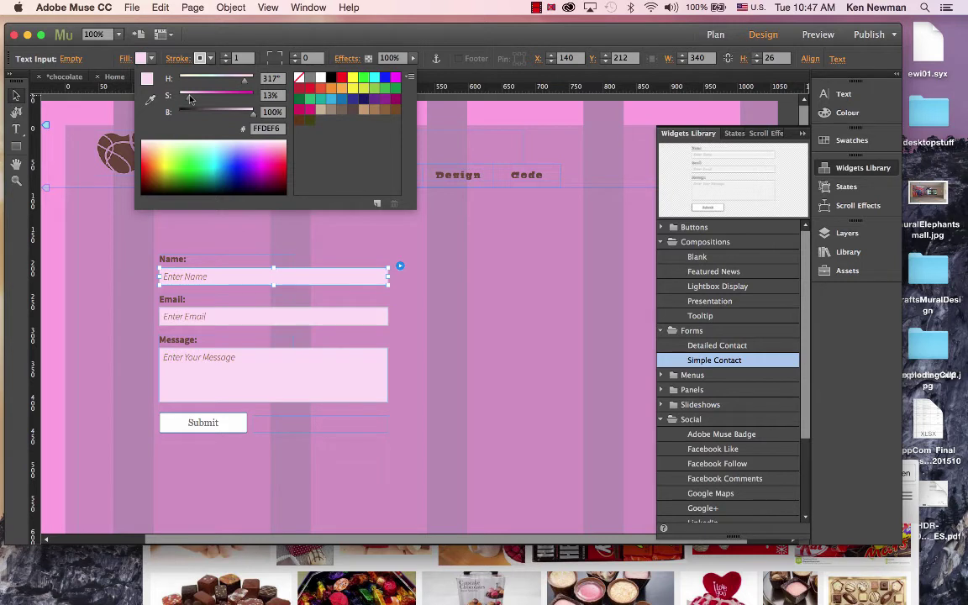
left_click_drag(191, 102, 187, 101)
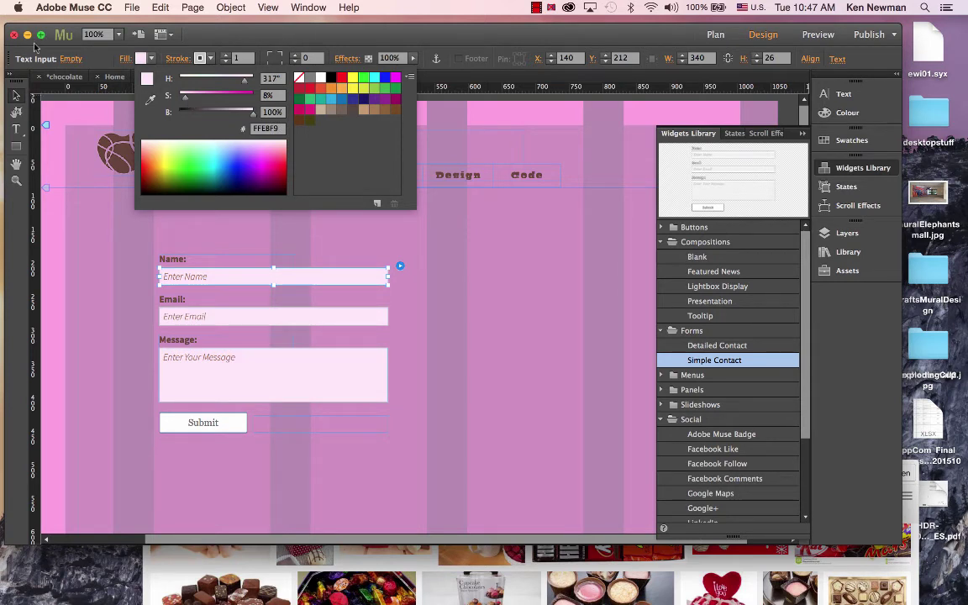
left_click(433, 321)
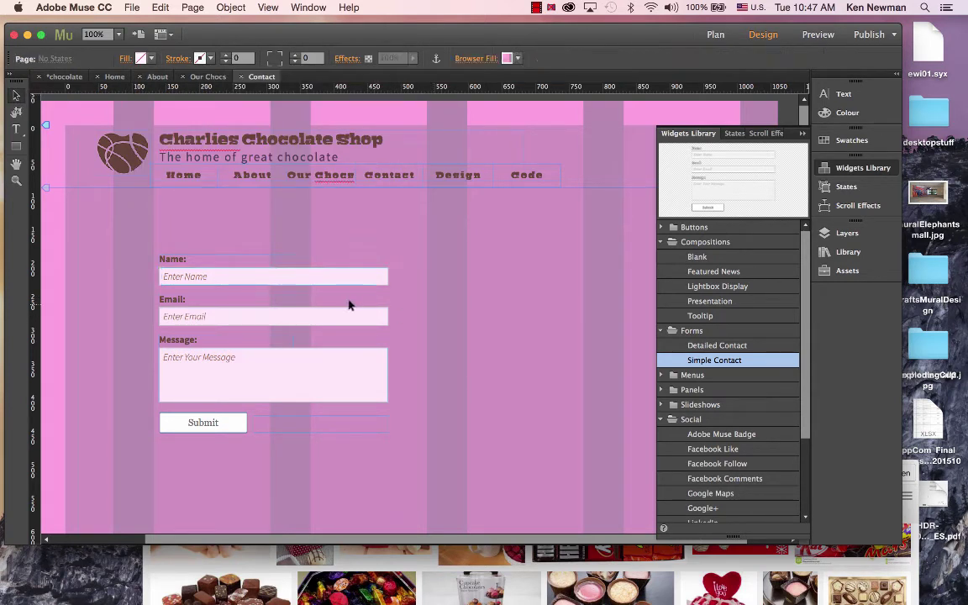
Fill the Submit button with the Message field's light pink.
left_click(233, 425)
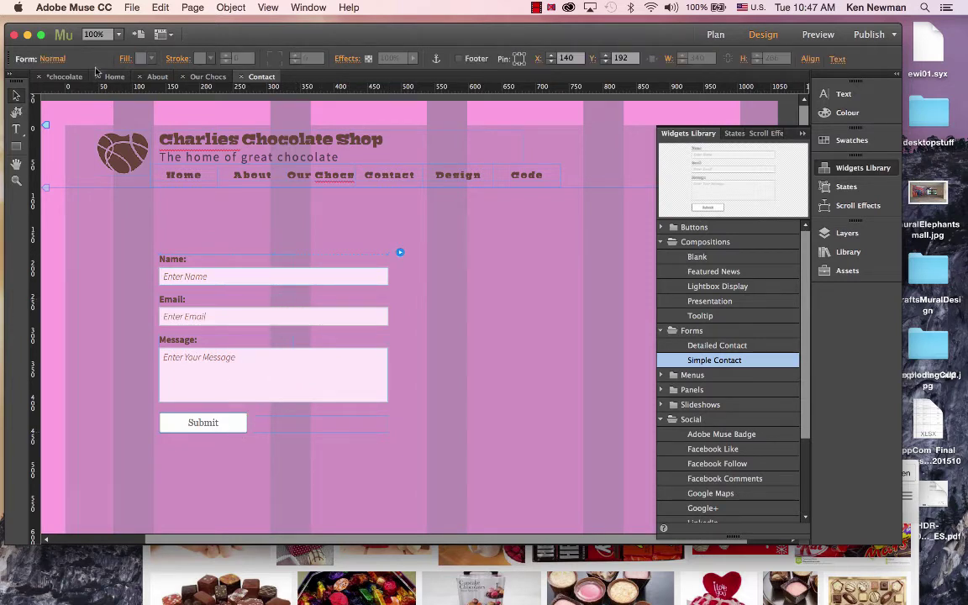
left_click(54, 61)
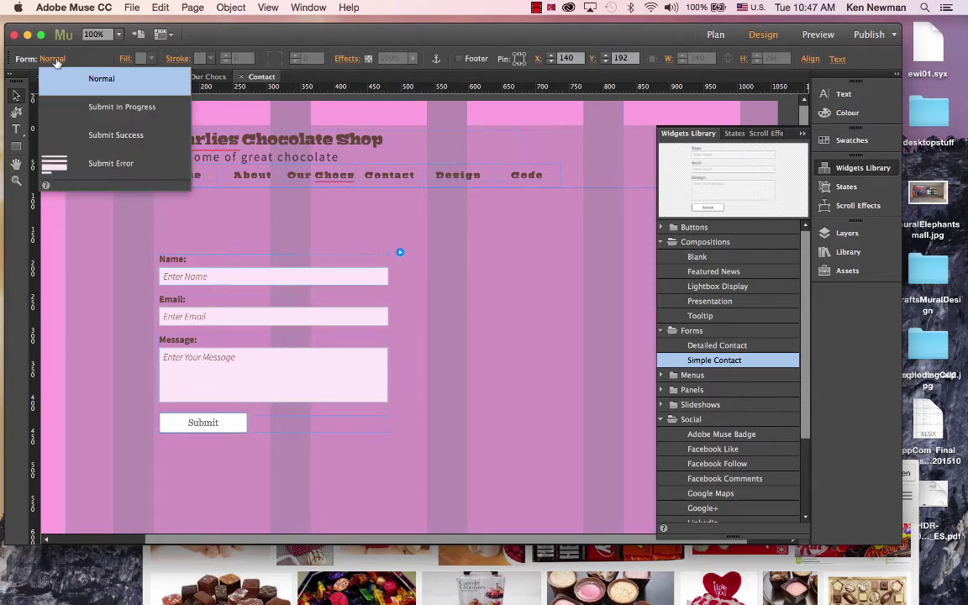
left_click(234, 429)
left_click(235, 428)
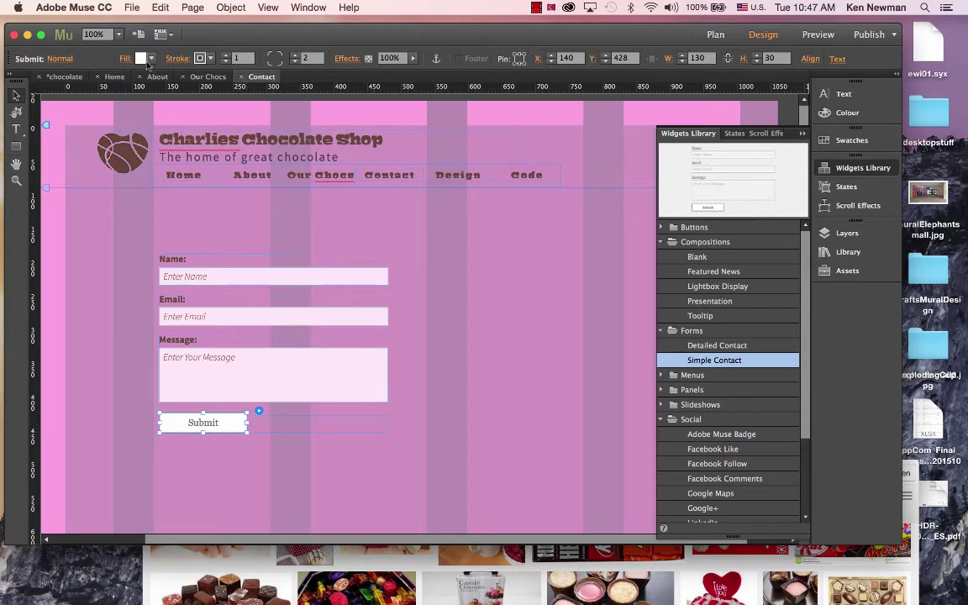
left_click(152, 60)
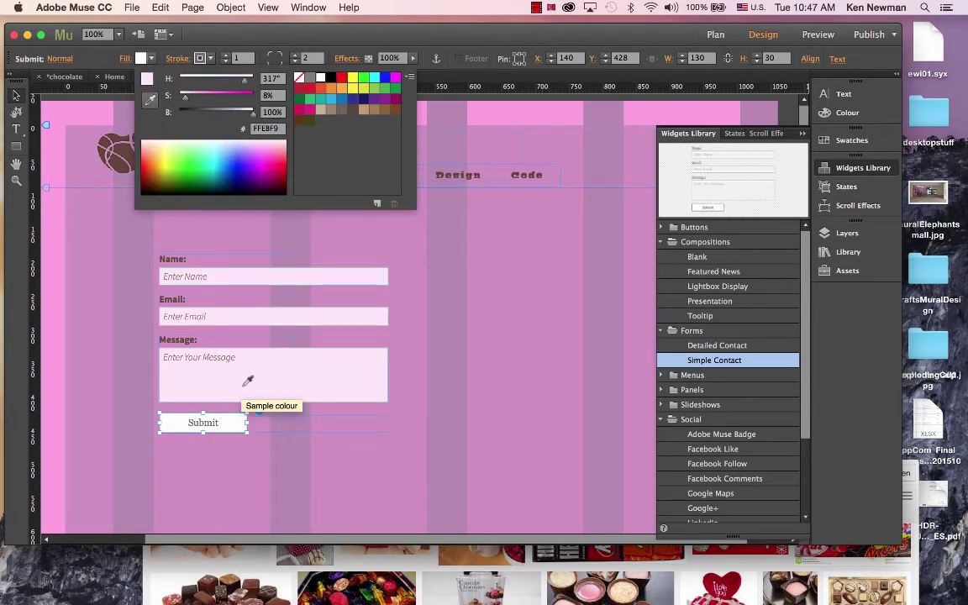
left_click(250, 384)
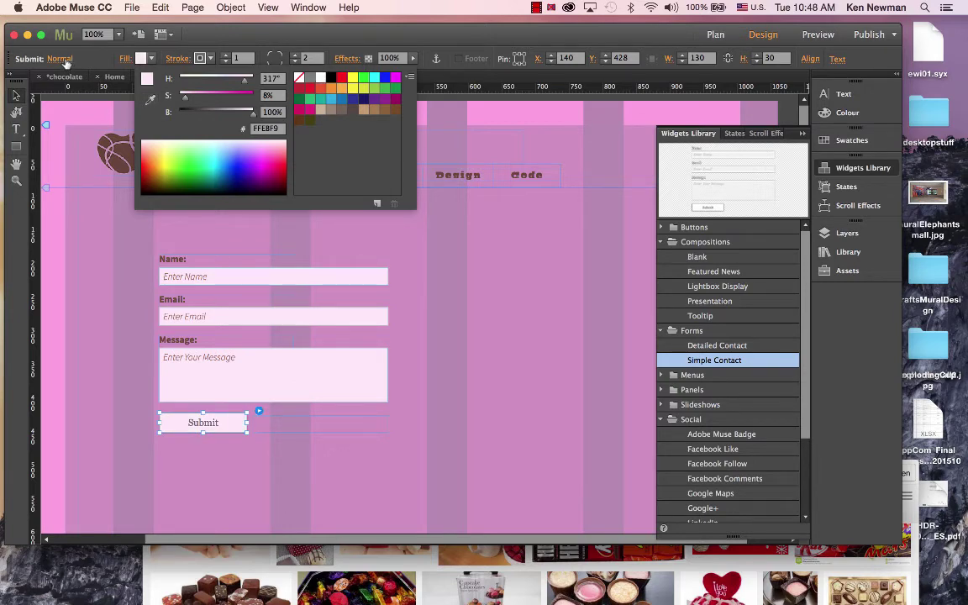
left_click(60, 58)
Give the Submit button's Rollover state a stronger pink fill, #FFCFF1.
left_click(60, 59)
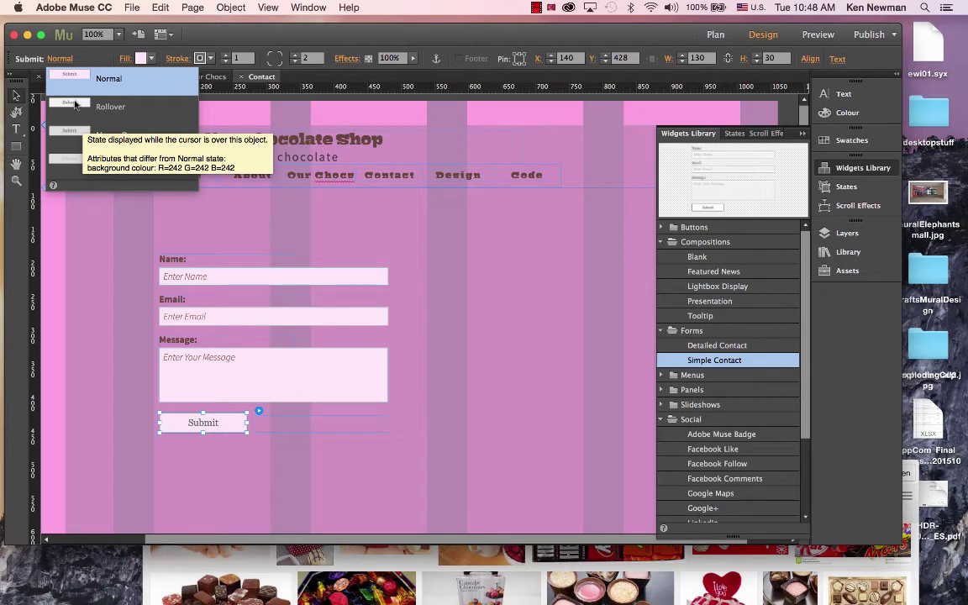
left_click(75, 105)
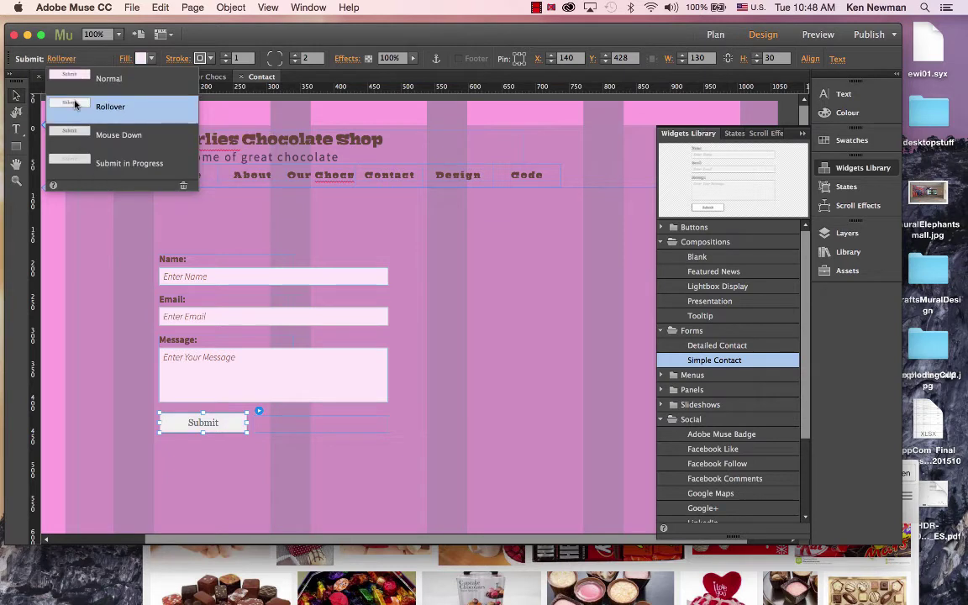
left_click(151, 59)
left_click(150, 99)
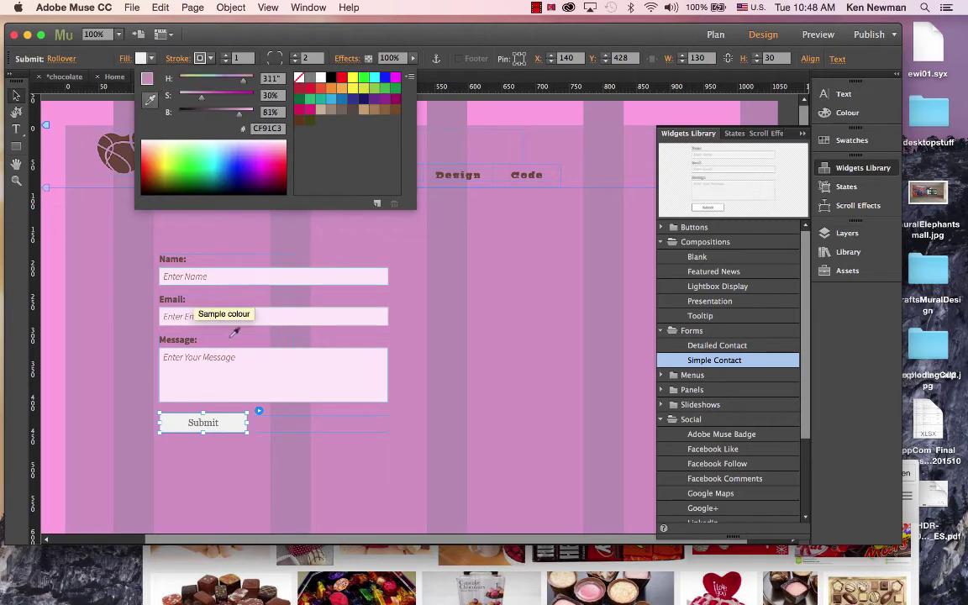
left_click(247, 320)
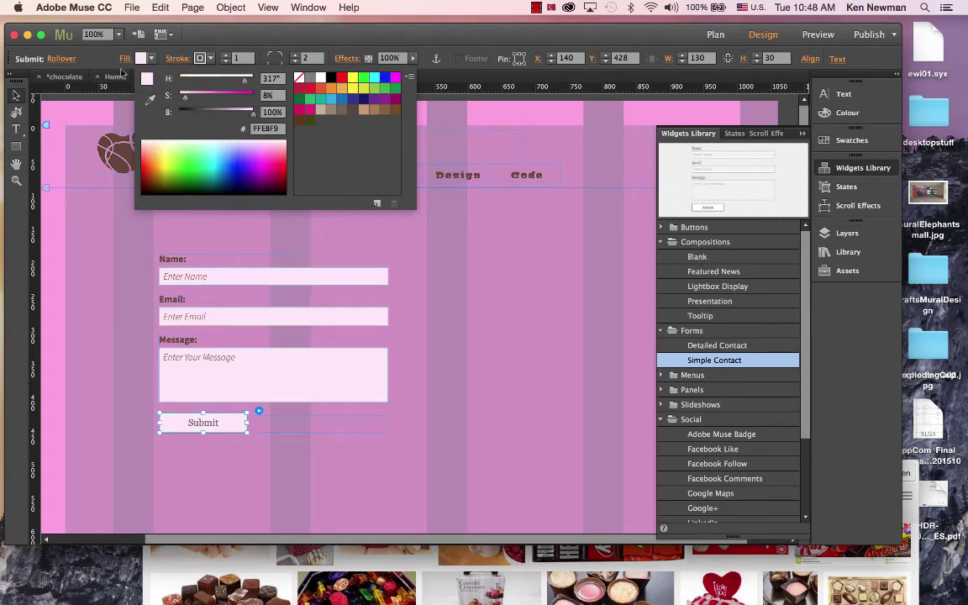
left_click_drag(184, 99, 197, 102)
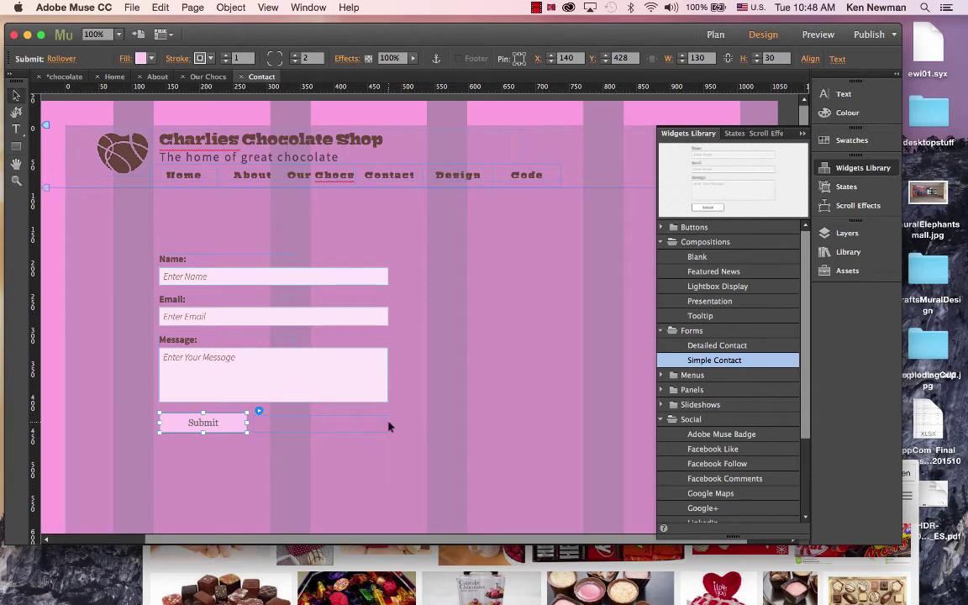
left_click(407, 436)
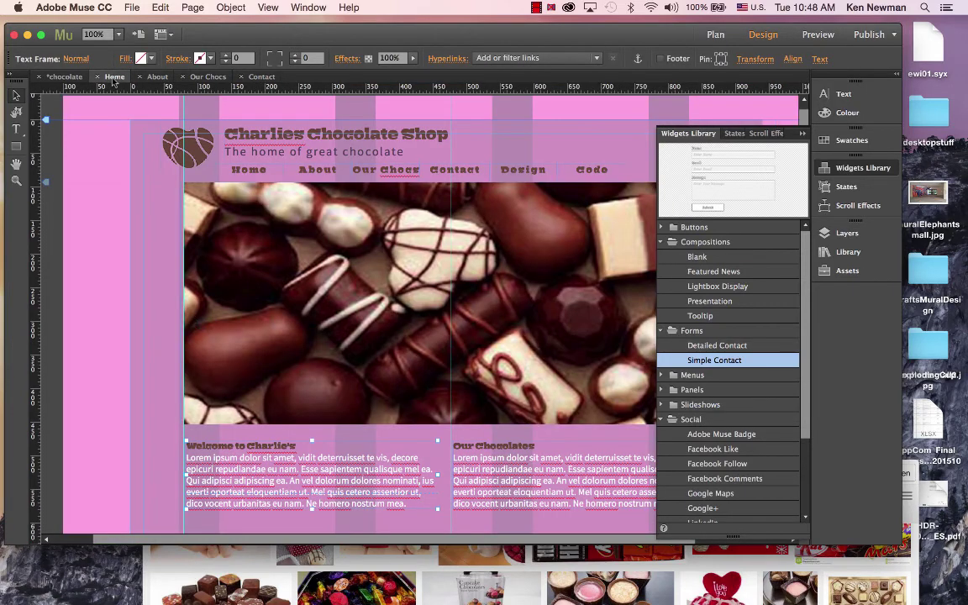
Paste the welcome text block onto the Contact page above the form.
left_click(106, 76)
left_click(260, 78)
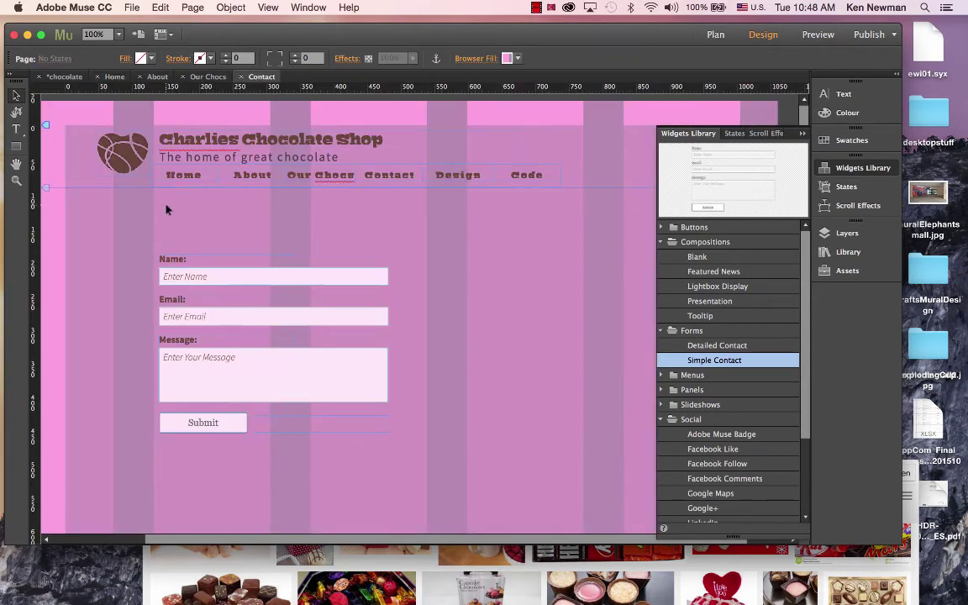
key("cmd+v")
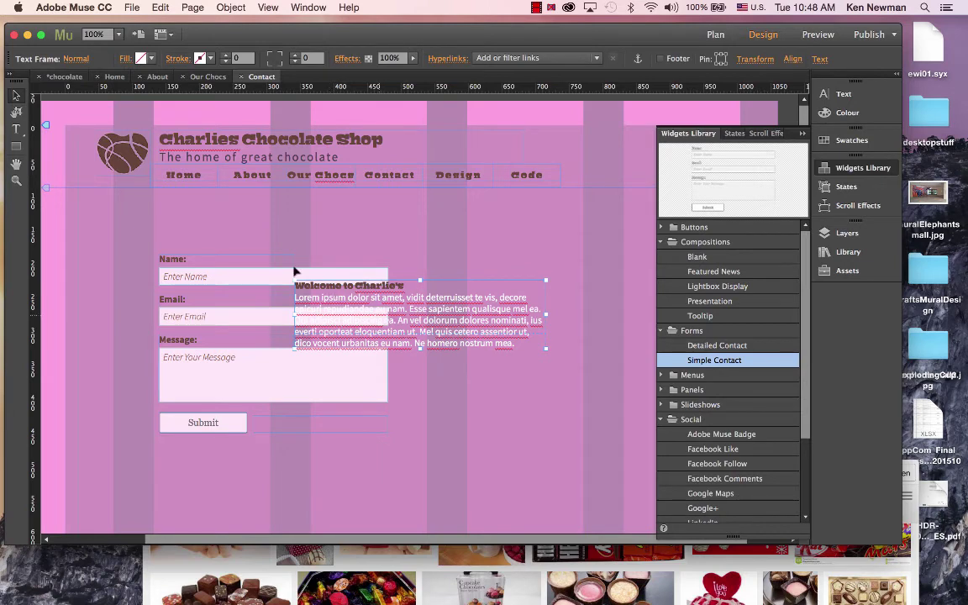
left_click_drag(383, 319, 251, 235)
Cut the paragraph in half and retitle the block 'We love to hear from you!'.
double_click(250, 231)
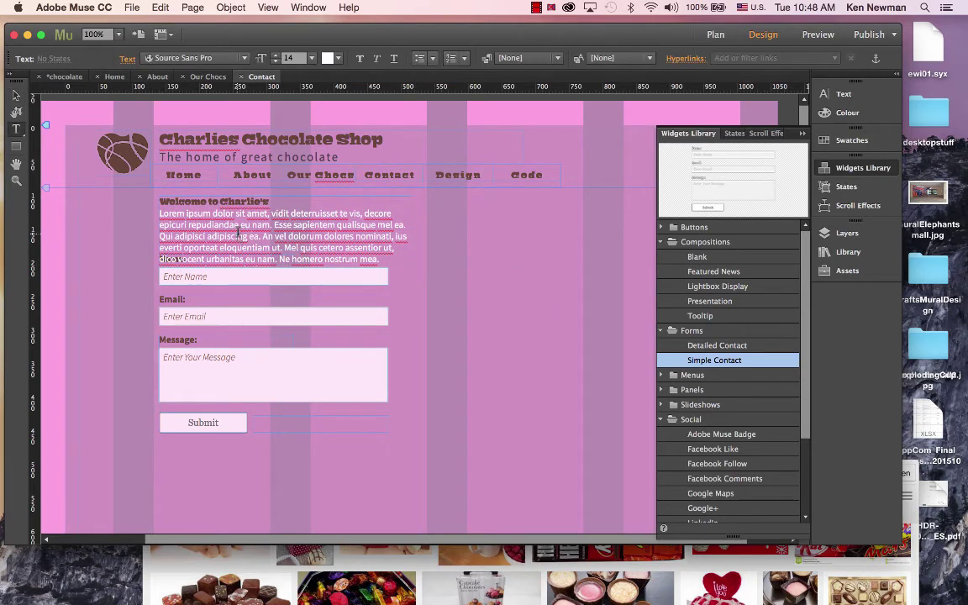
left_click_drag(379, 259, 274, 227)
key("BackSpace")
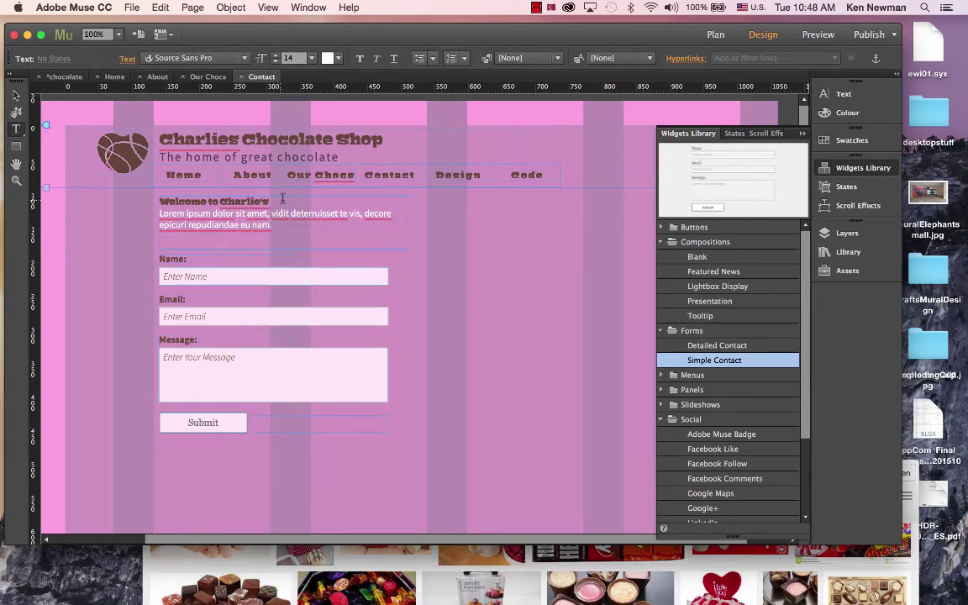
left_click_drag(275, 200, 163, 200)
type("We love to")
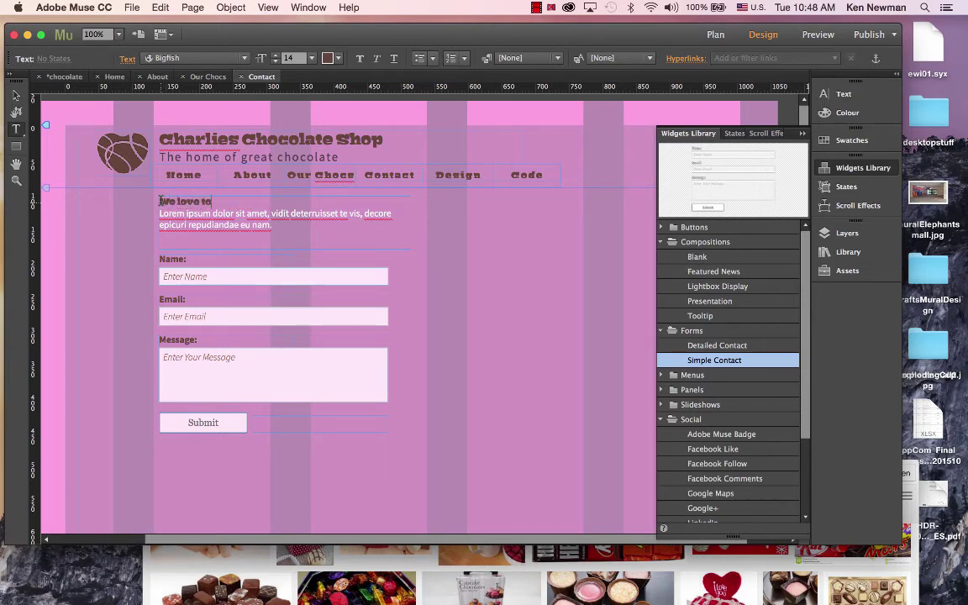
type(" hear from you!")
left_click(15, 94)
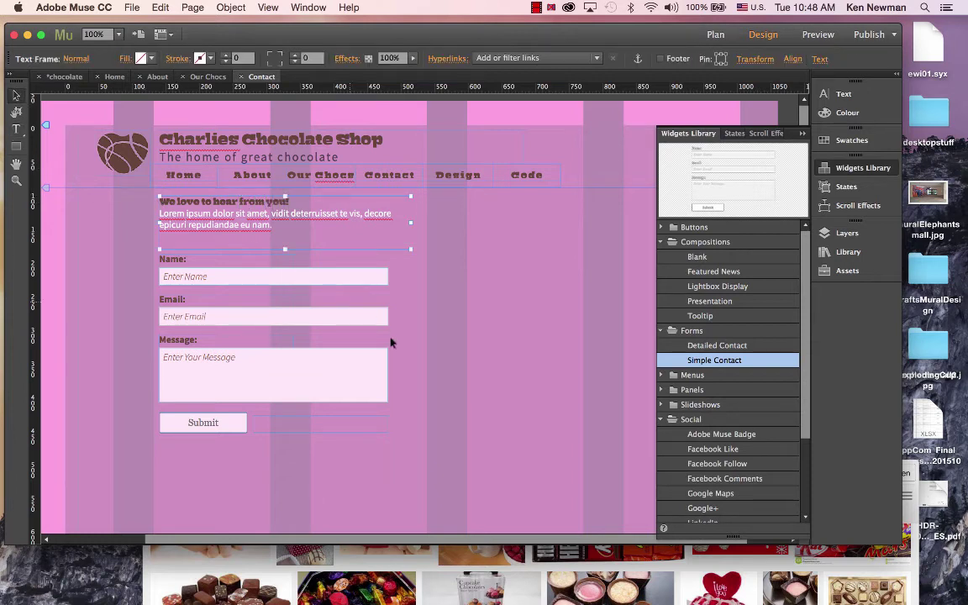
left_click(449, 384)
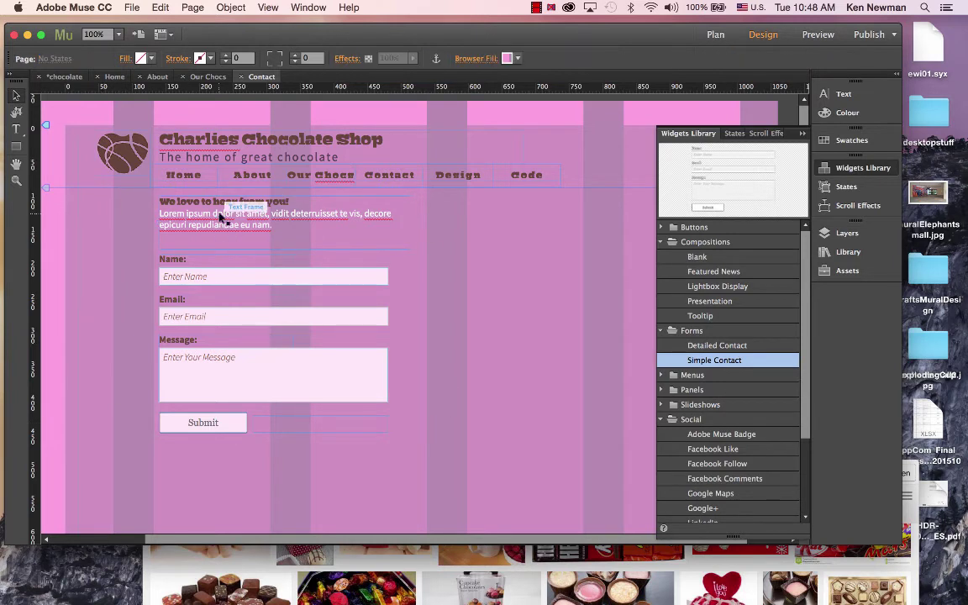
left_click_drag(222, 216, 216, 218)
left_click(277, 446)
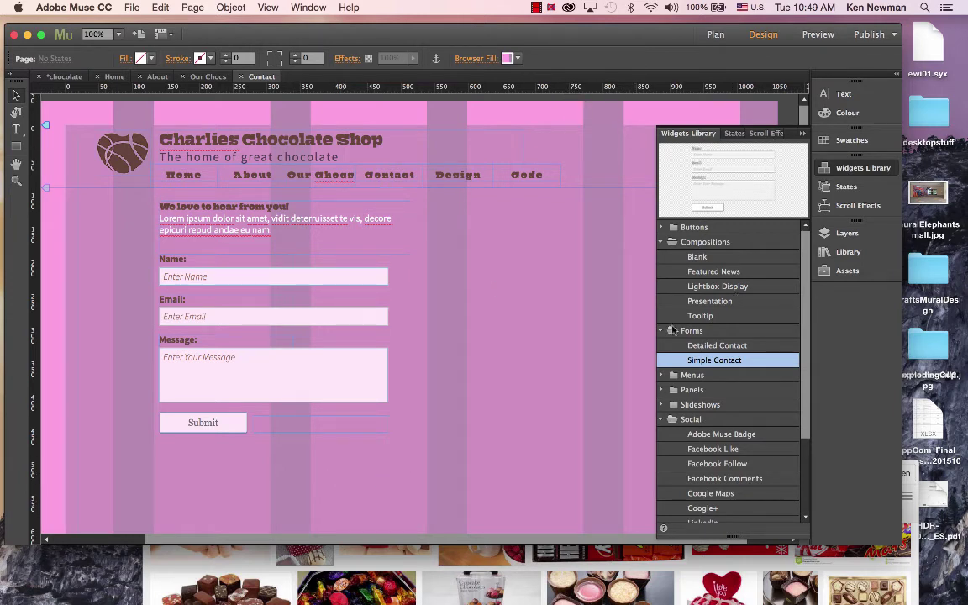
Place a Google Maps widget to the right of the contact form.
left_click(662, 332)
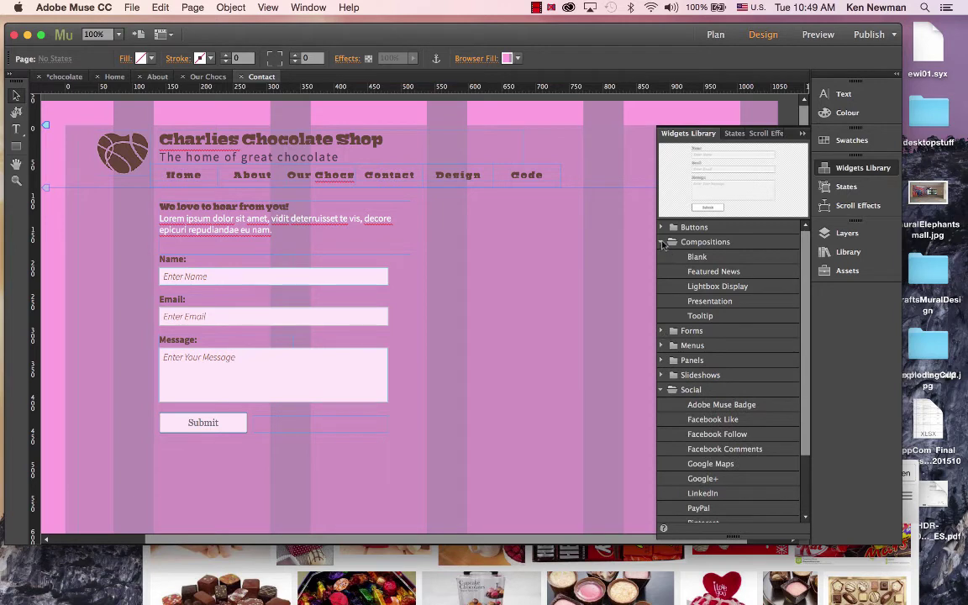
left_click(662, 242)
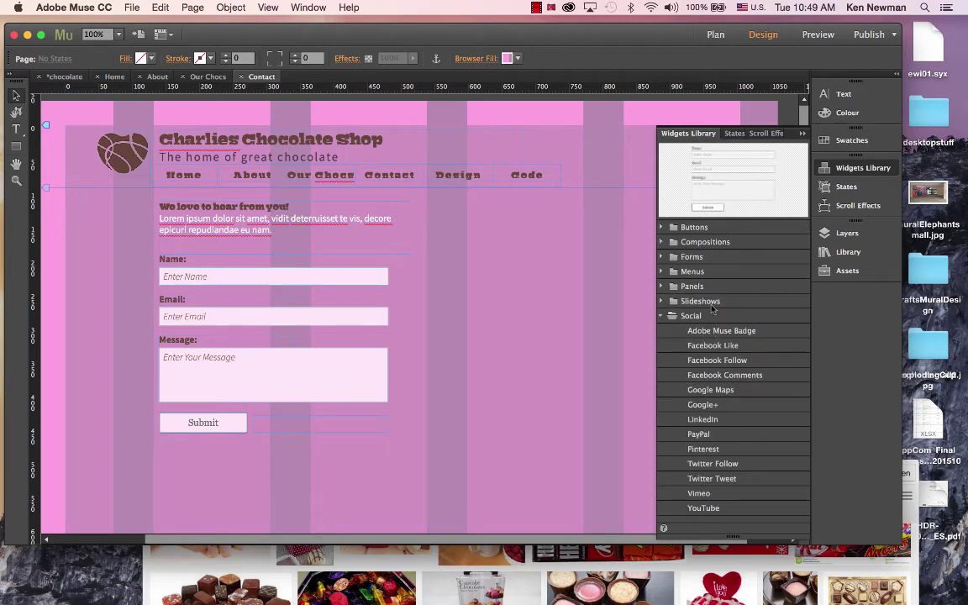
left_click(744, 392)
left_click_drag(743, 393, 451, 271)
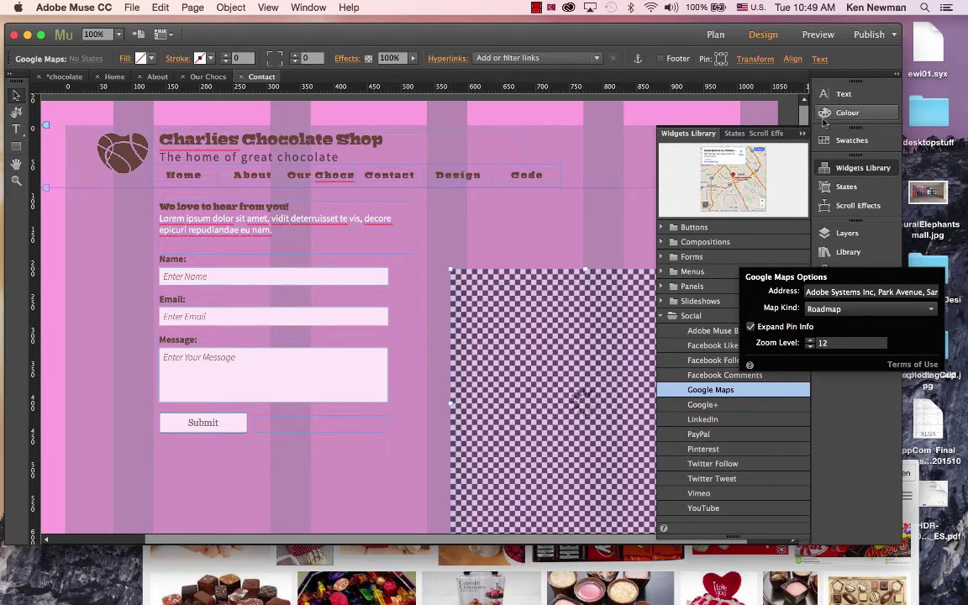
left_click(723, 124)
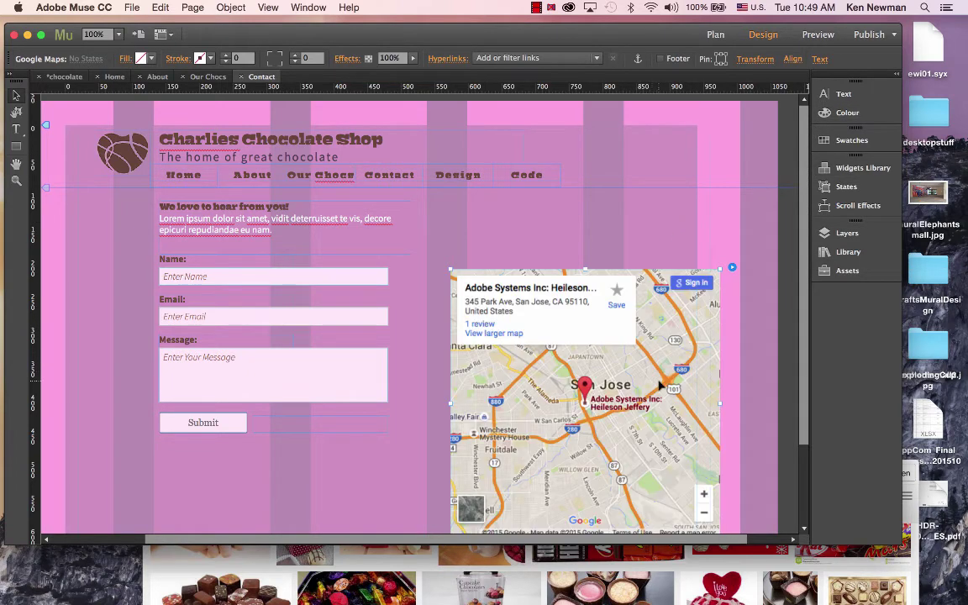
Set the map address to dubai mall and nudge the map into alignment.
left_click(732, 268)
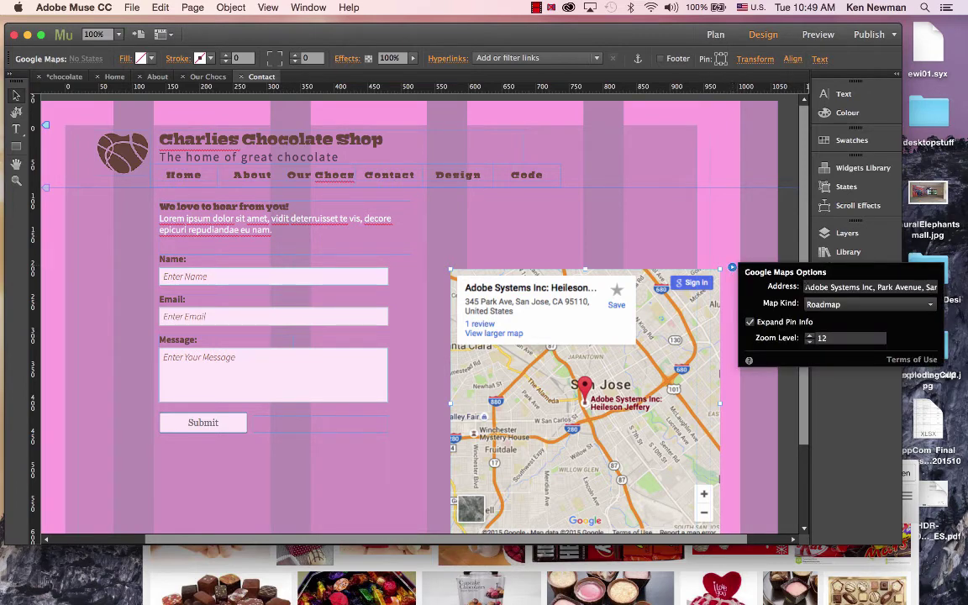
left_click(870, 287)
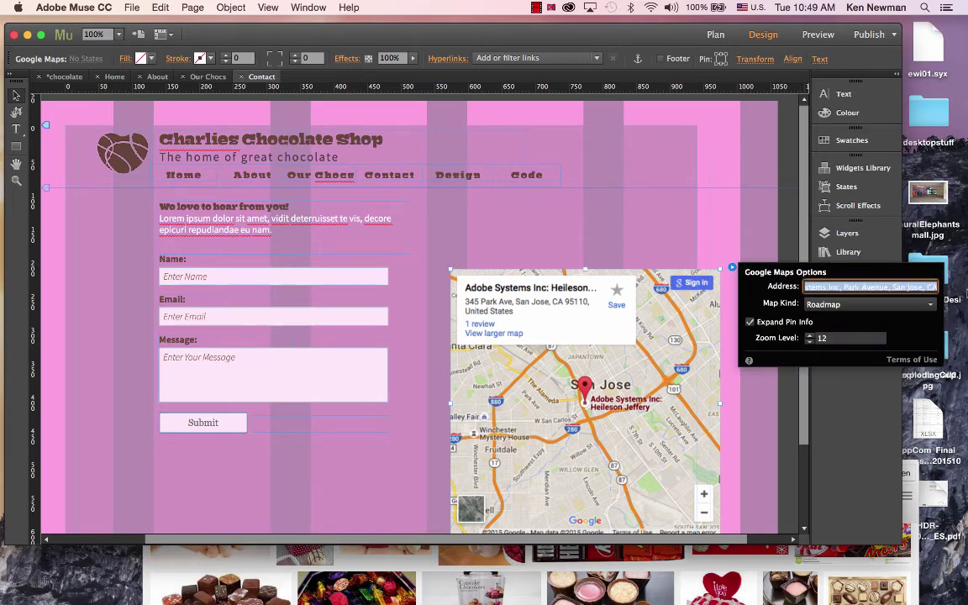
type("dubai mall")
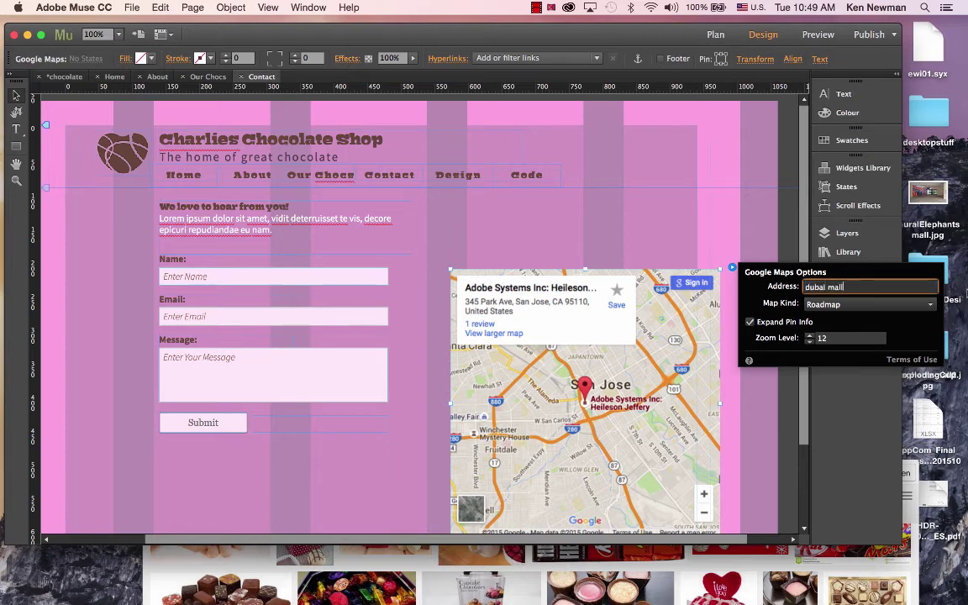
key("Return")
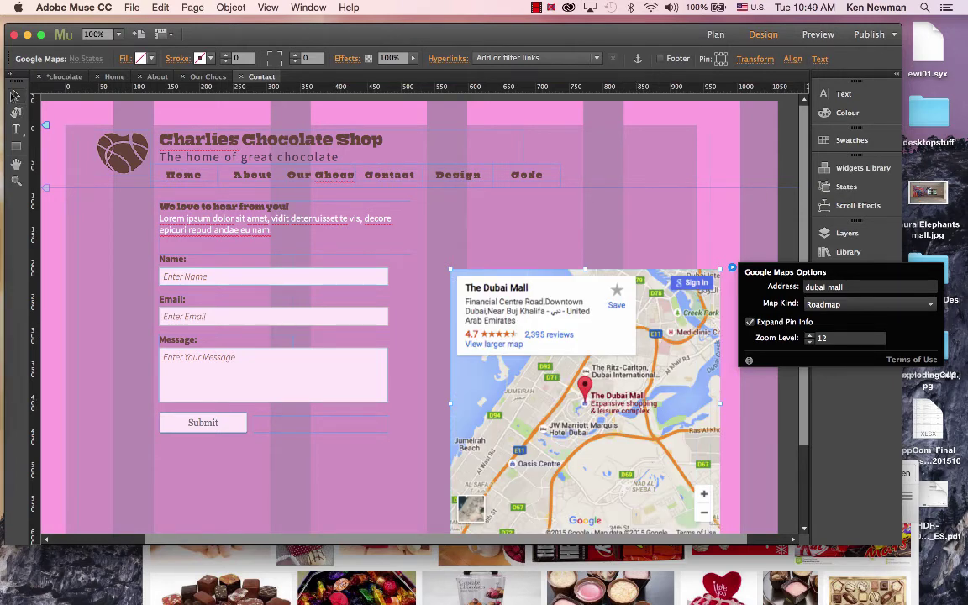
left_click(16, 93)
left_click_drag(613, 414, 597, 412)
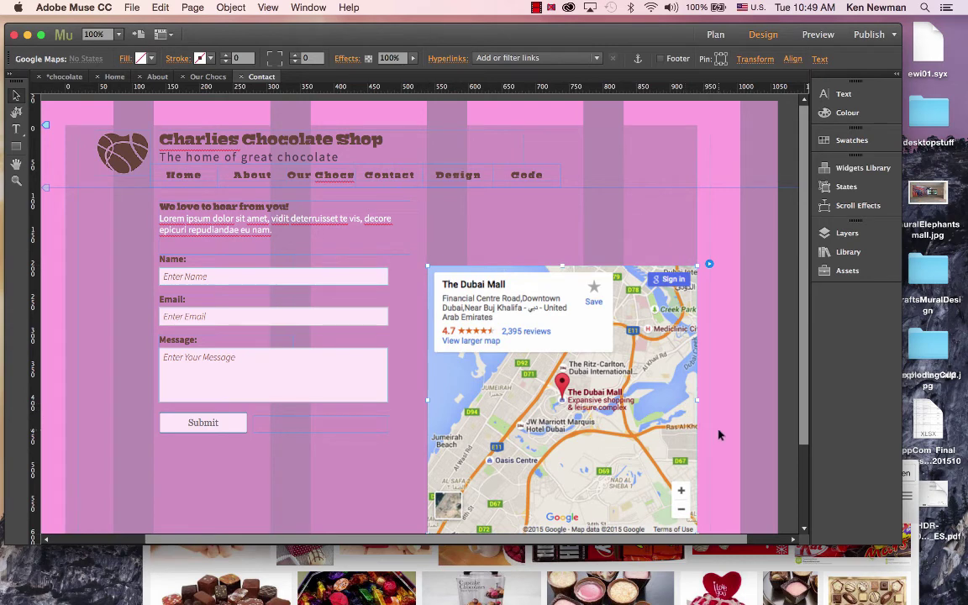
Shorten the map to about 401 × 299 px and place a copy of the heading block above it.
scroll(719, 430, "down", 2)
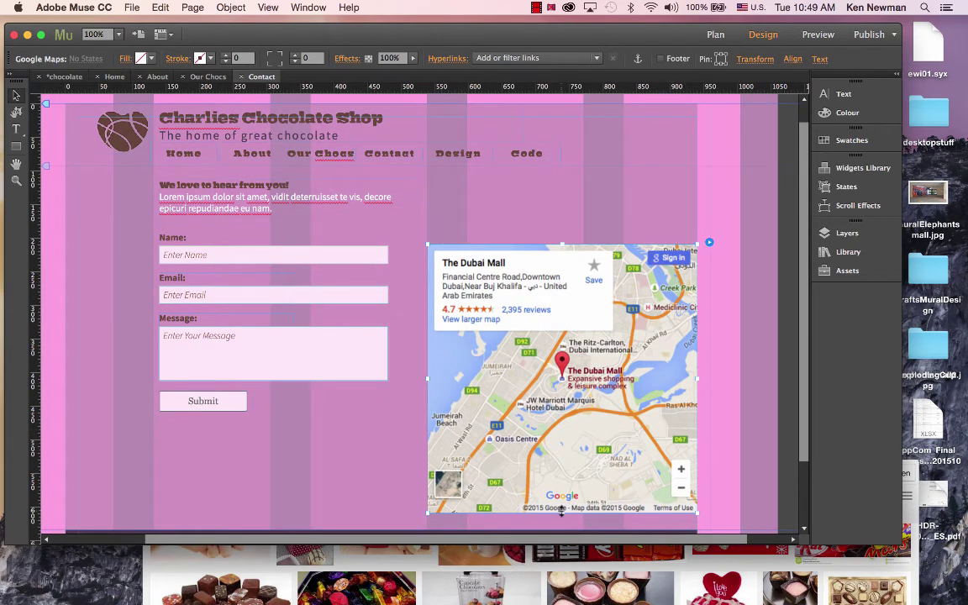
left_click_drag(562, 512, 550, 410)
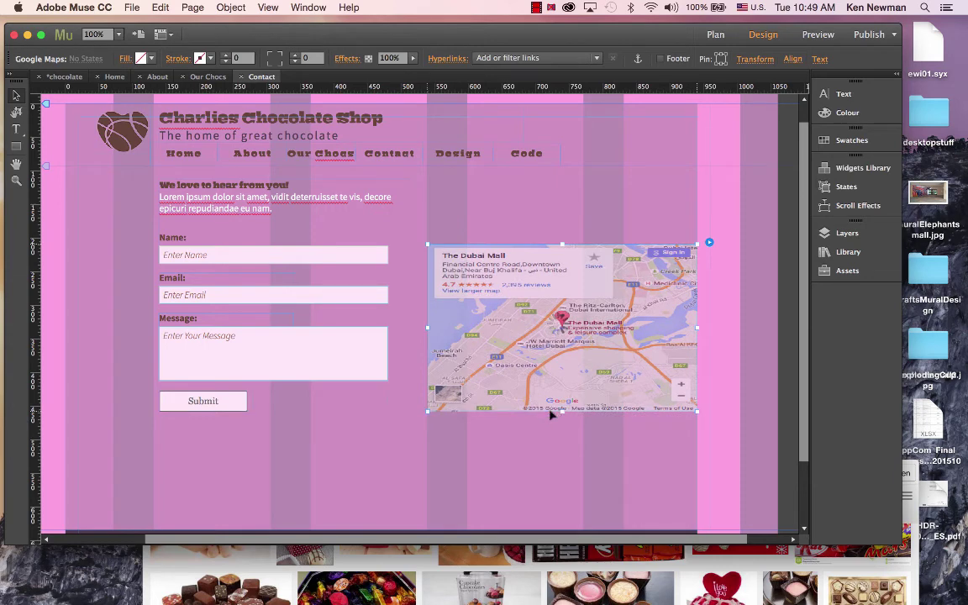
left_click(210, 199)
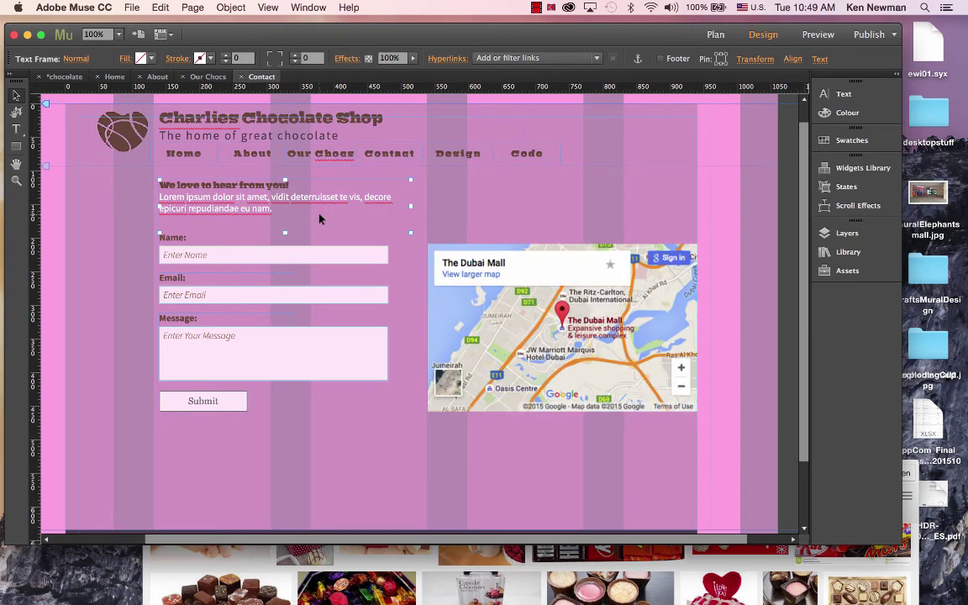
left_click_drag(241, 198, 519, 197)
Retitle the copied block 'Or come visit us!'.
key("t")
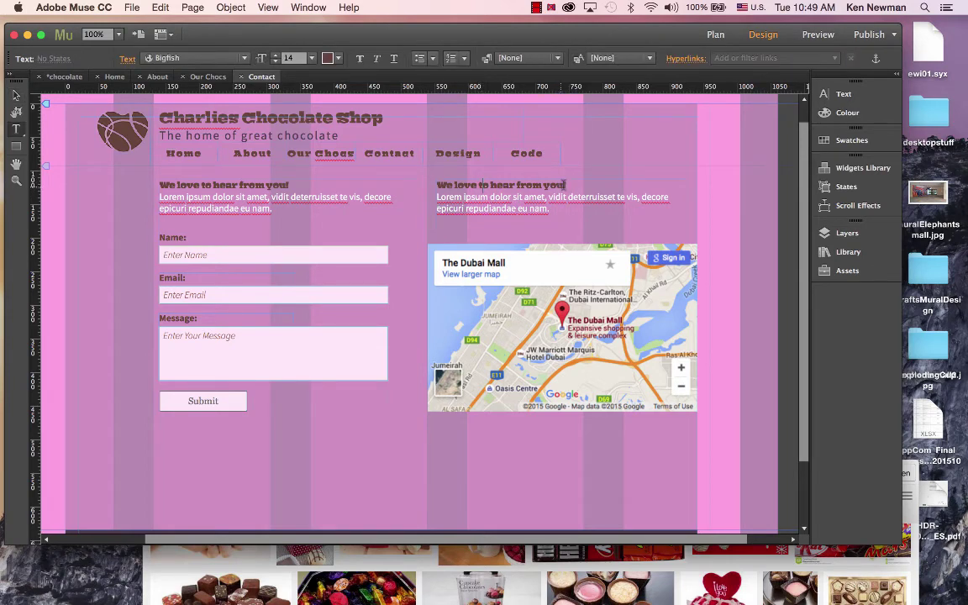
left_click_drag(566, 185, 425, 184)
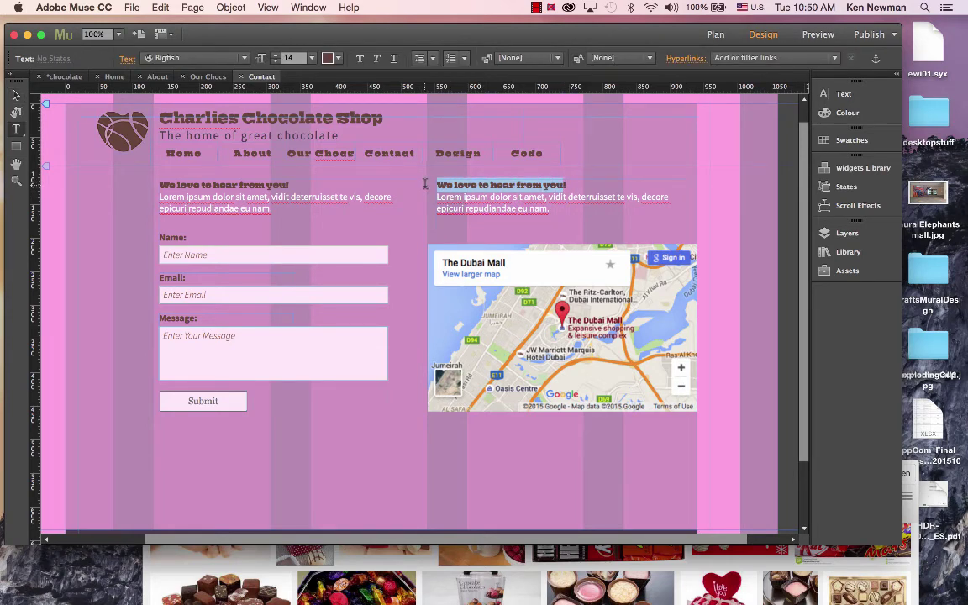
type("Or come visit us!")
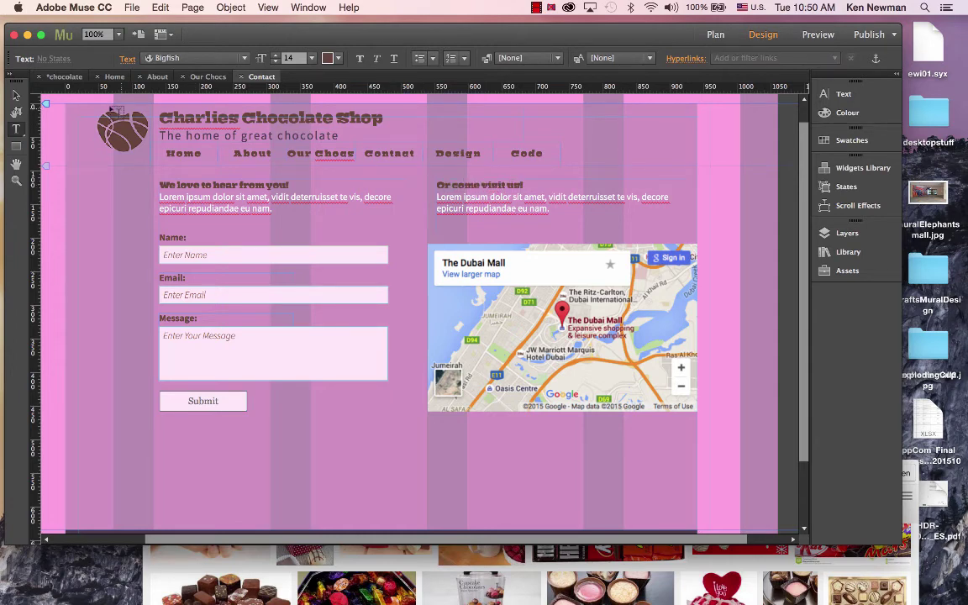
Finish the heading edit and open the Design page to view its palette and type notes.
left_click(16, 94)
left_click(470, 492)
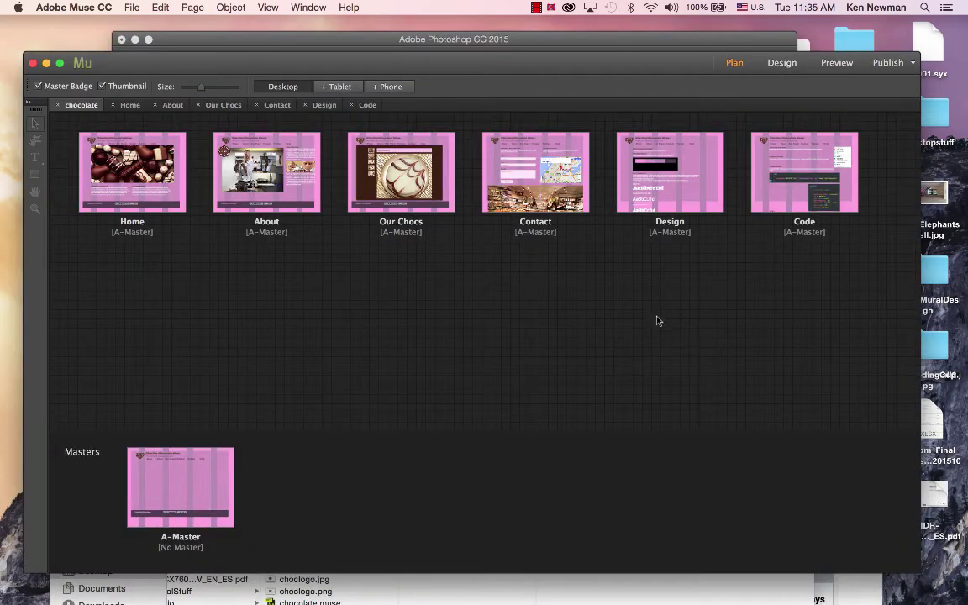
mouse_move(689, 189)
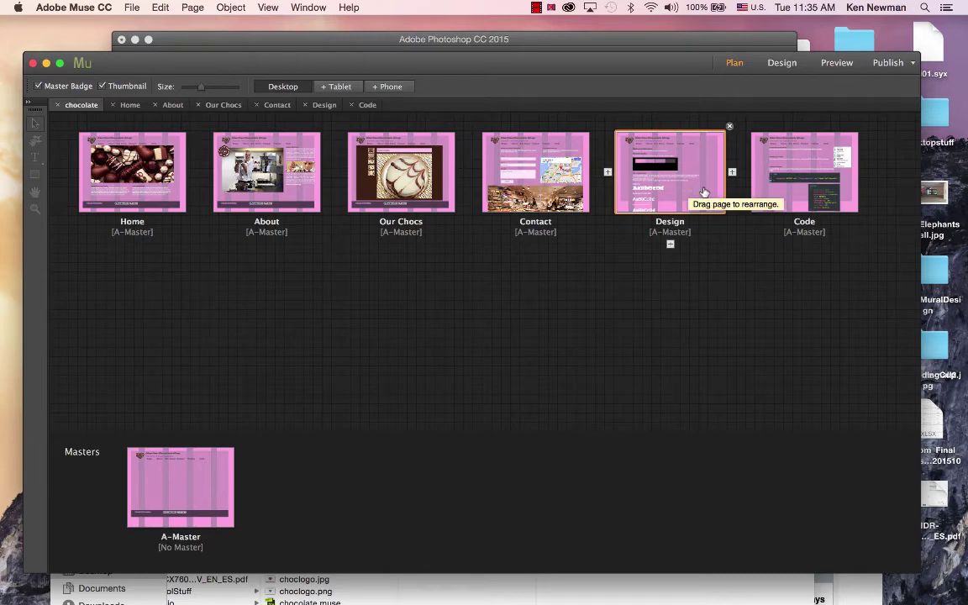
double_click(704, 192)
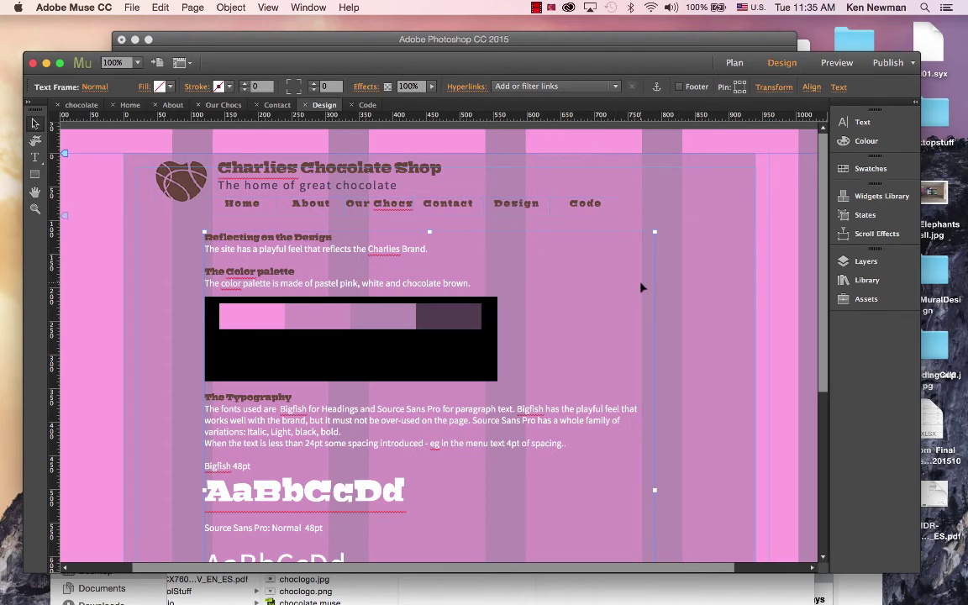
scroll(722, 371, "down", 3)
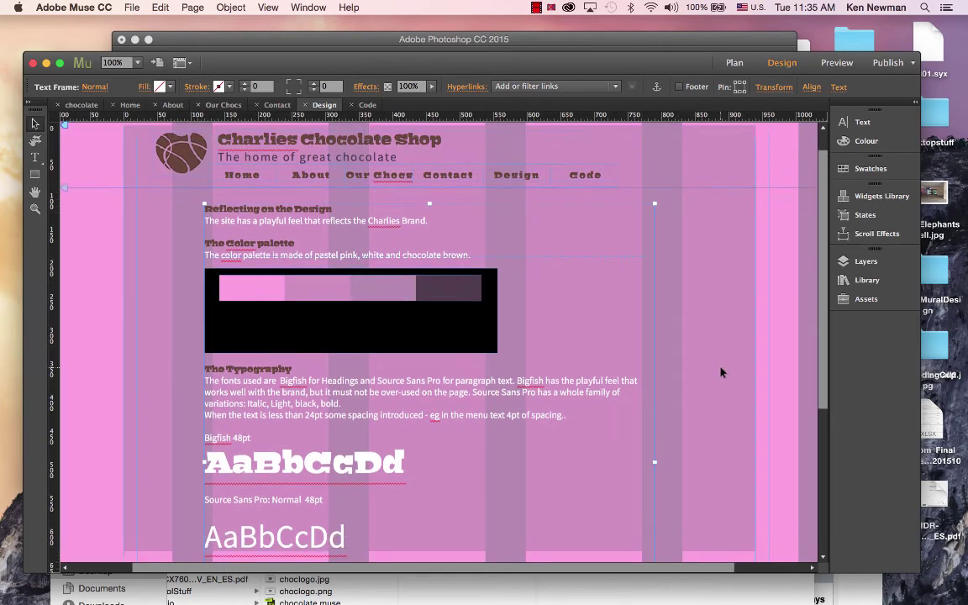
scroll(720, 371, "down", 3)
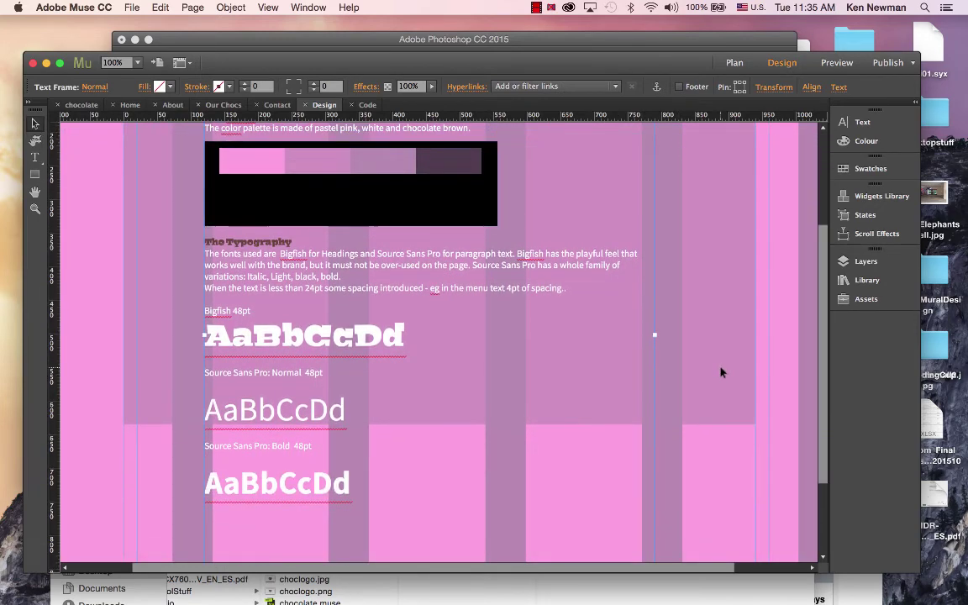
scroll(721, 371, "up", 4)
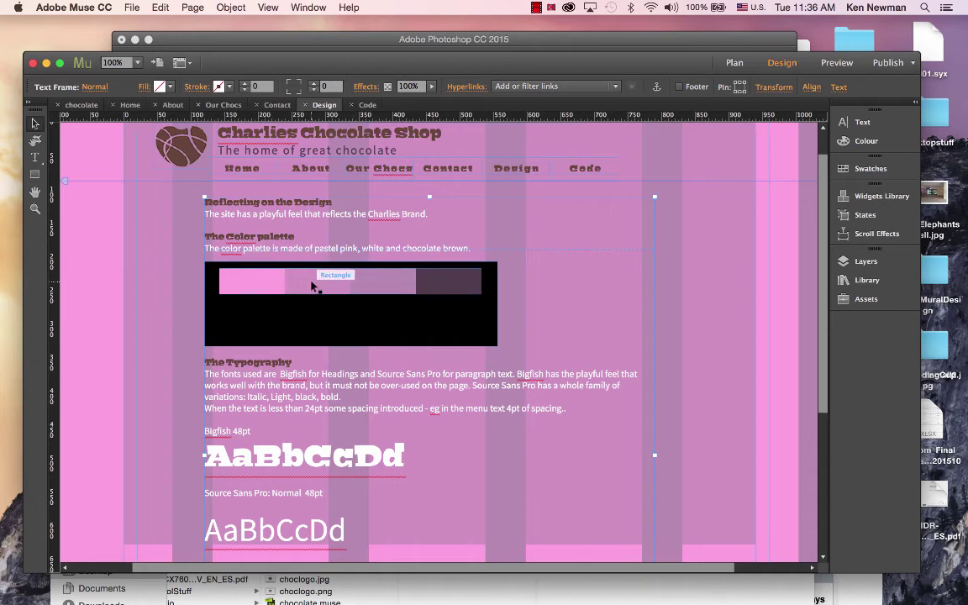
Duplicate the four-swatch pink palette row directly beneath the original.
left_click(444, 285)
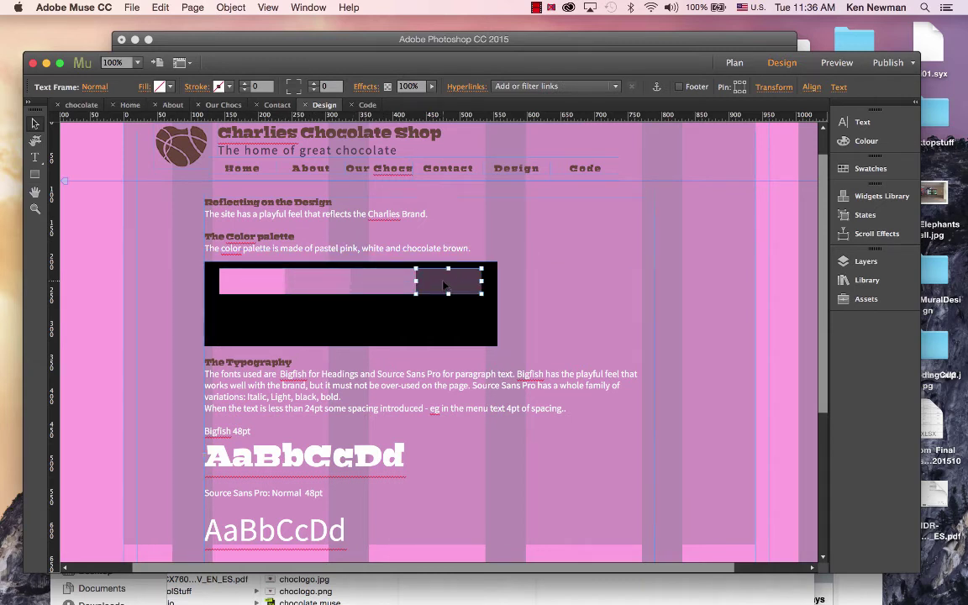
left_click(385, 283, "shift")
left_click(332, 284, "shift")
left_click(252, 286, "shift")
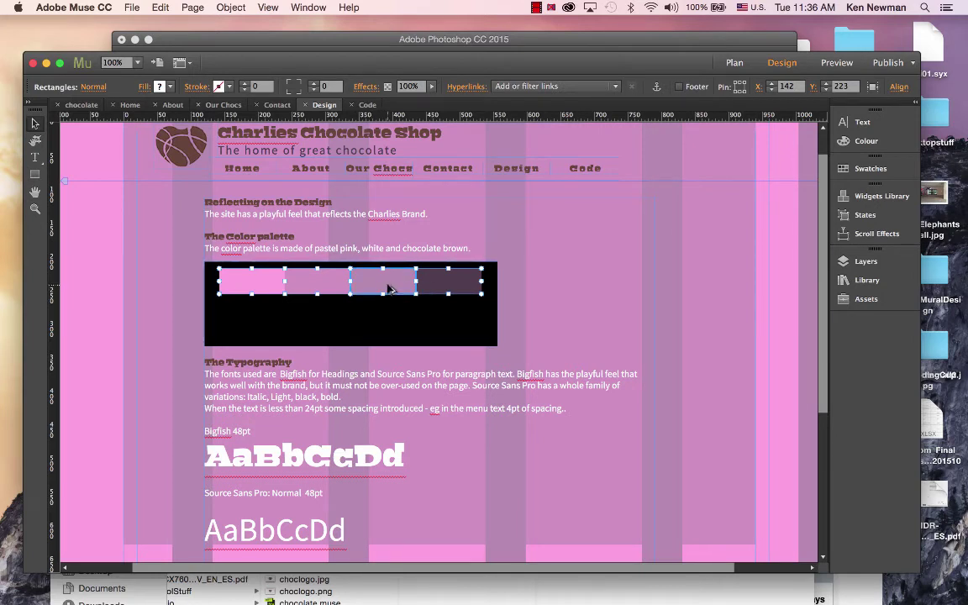
left_click_drag(374, 285, 375, 319)
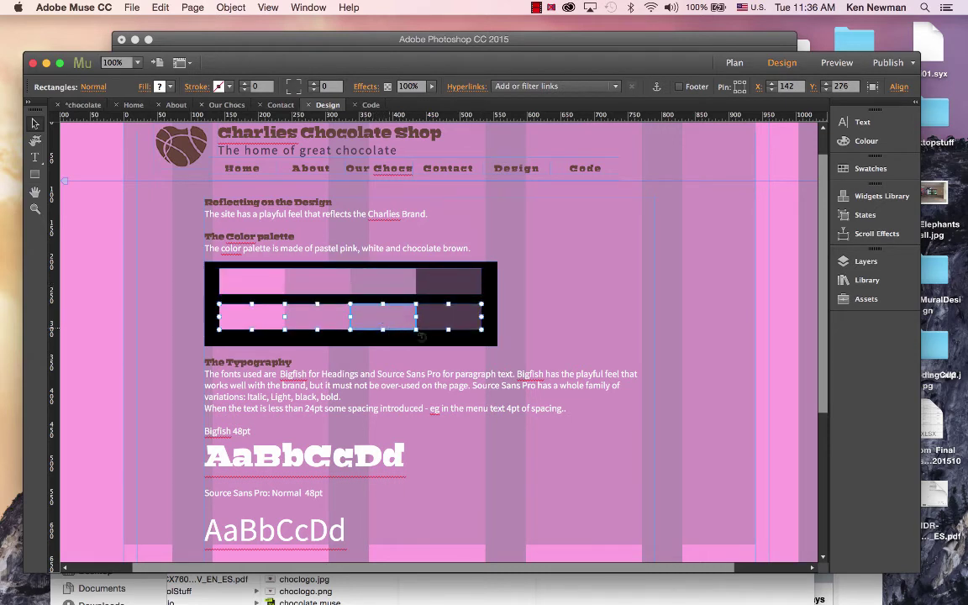
left_click(570, 317)
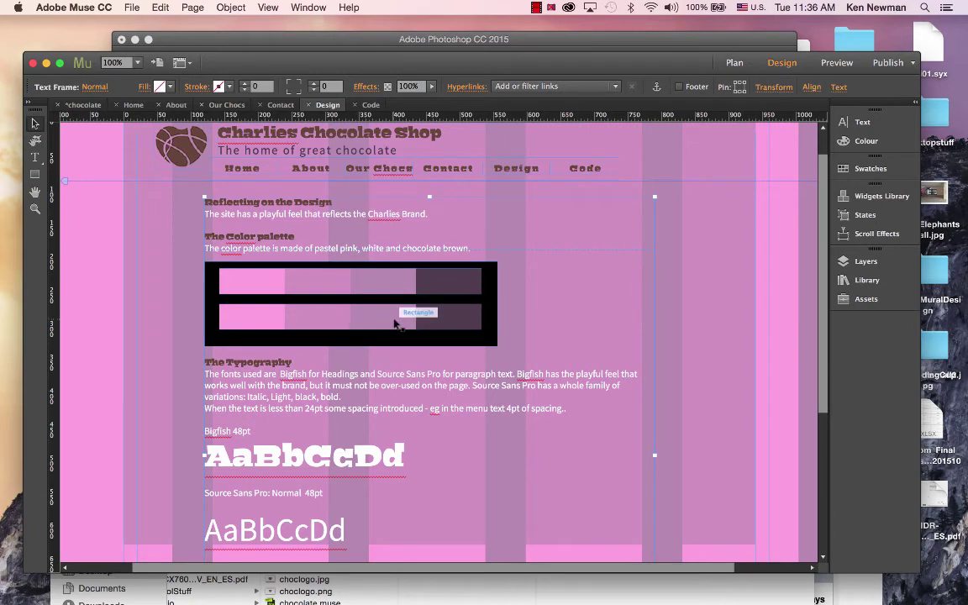
key("ctrl+z")
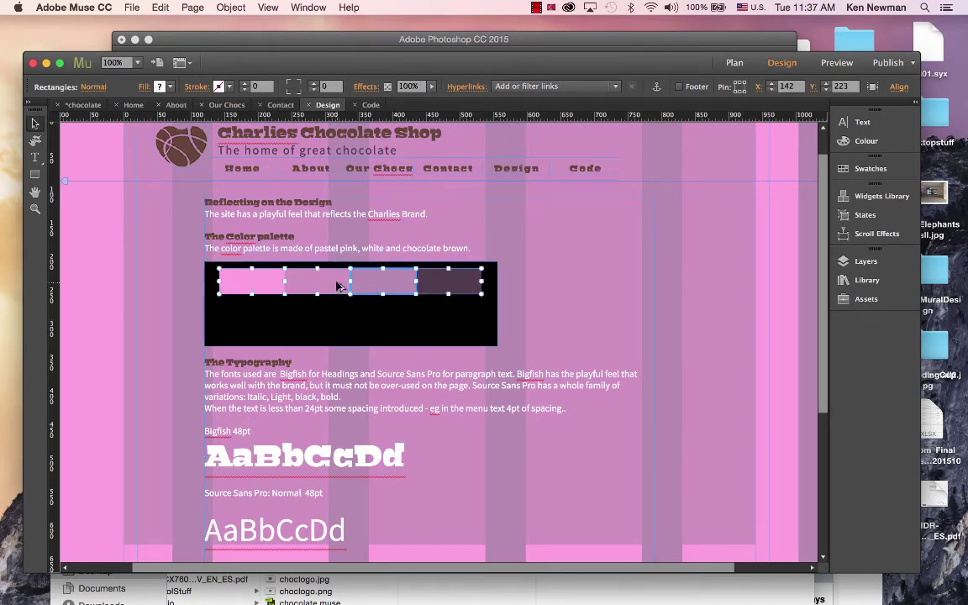
left_click_drag(337, 287, 337, 321)
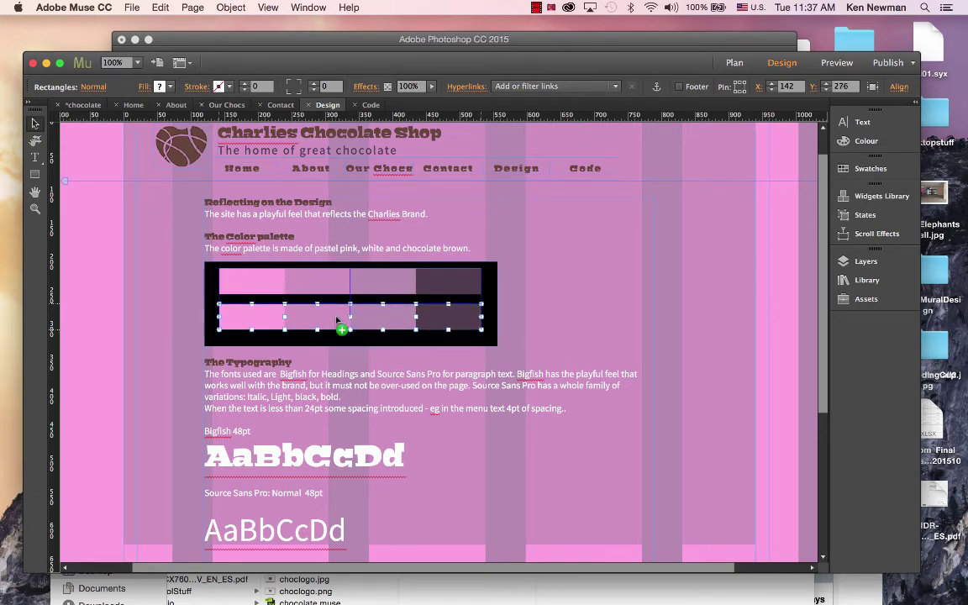
key("ctrl+z")
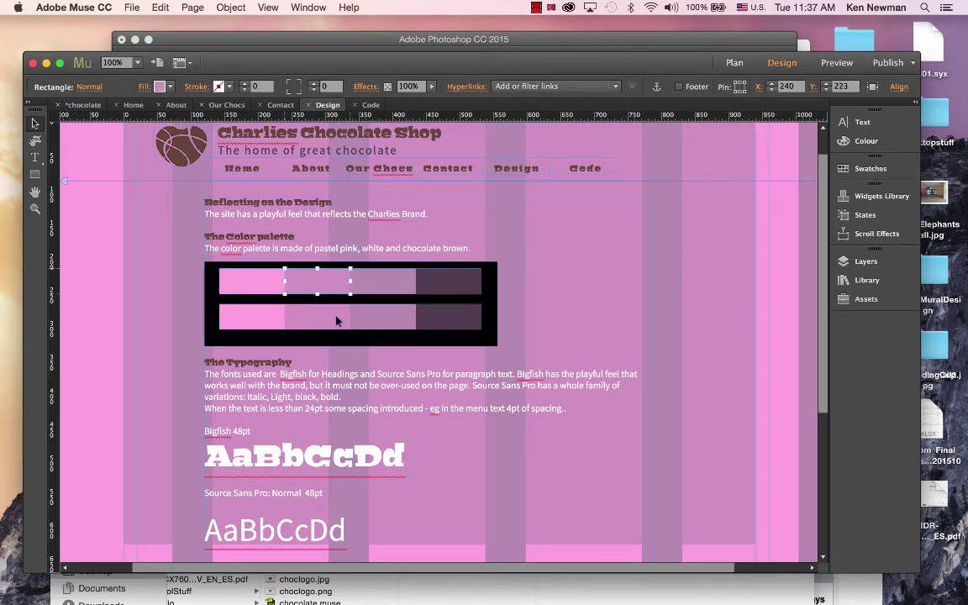
Fill the four bottom-row swatches with the logo's chocolate brown #69463D, sampled by eyedropper.
left_click(396, 317)
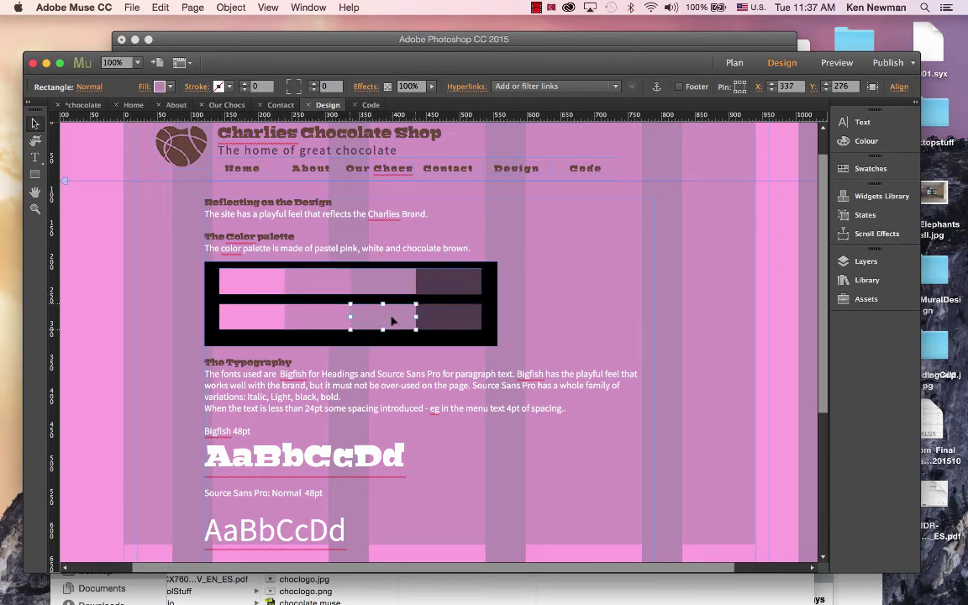
left_click(452, 323, "shift")
left_click(323, 319, "shift")
left_click(253, 324, "shift")
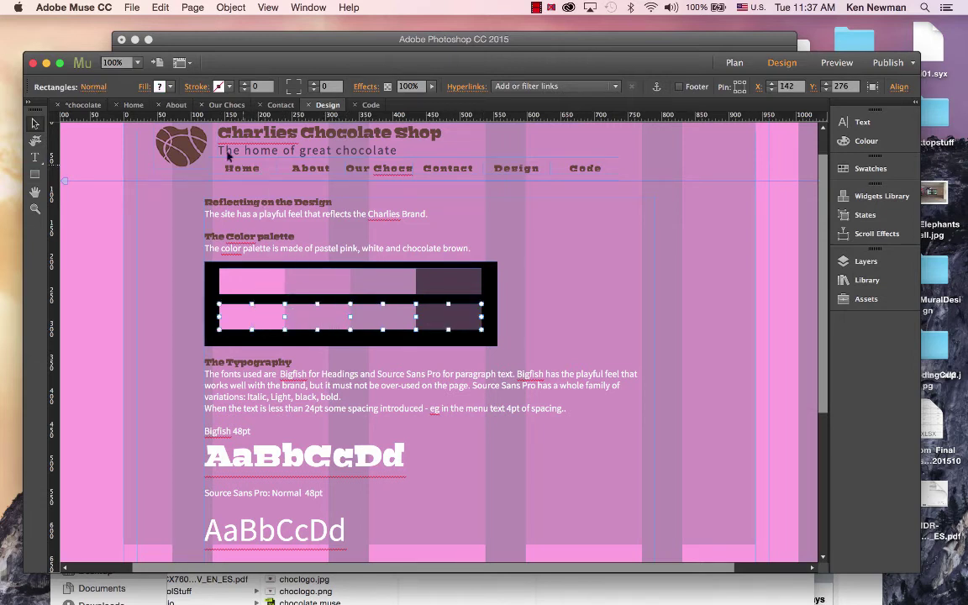
left_click(158, 86)
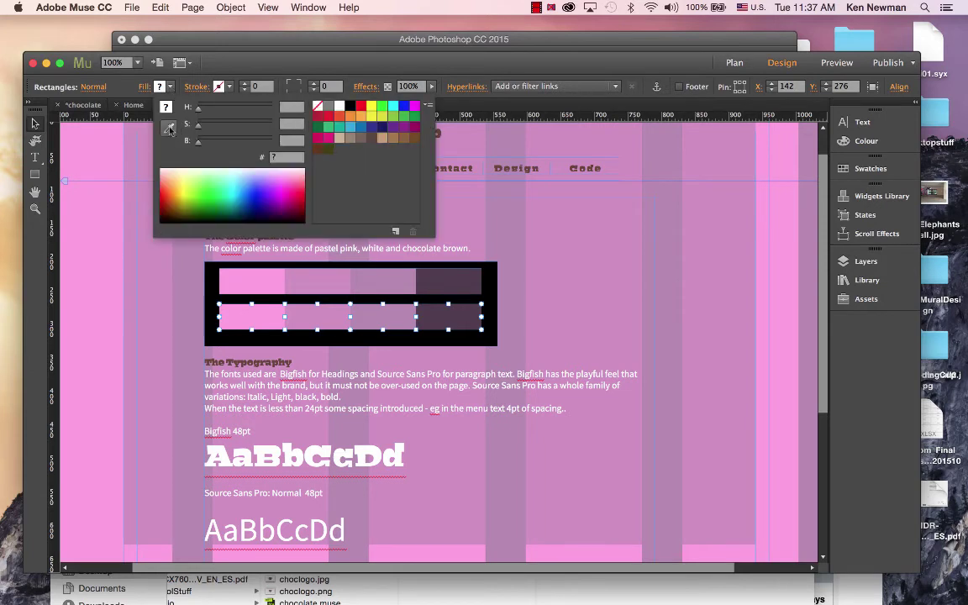
left_click(170, 128)
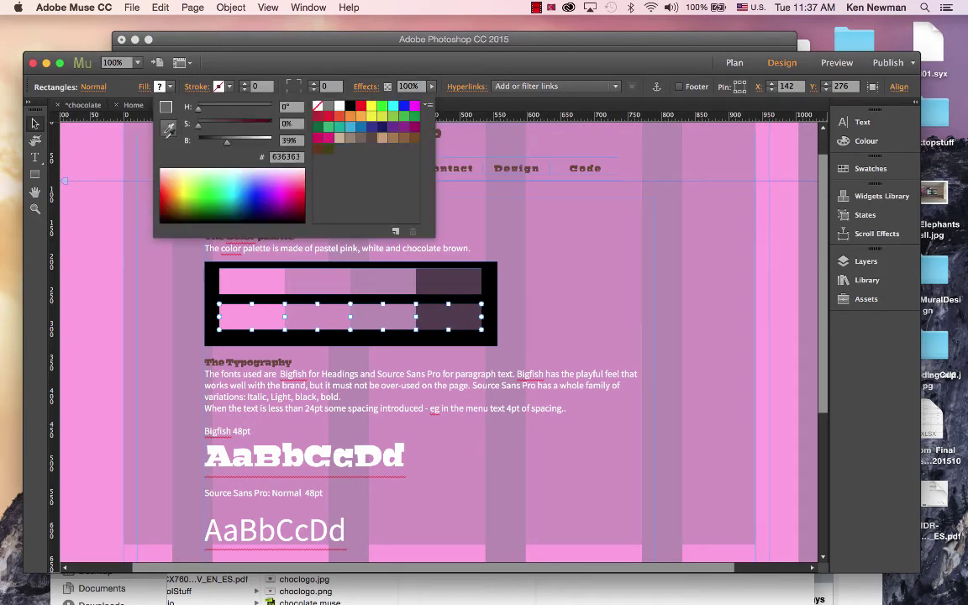
left_click(231, 355)
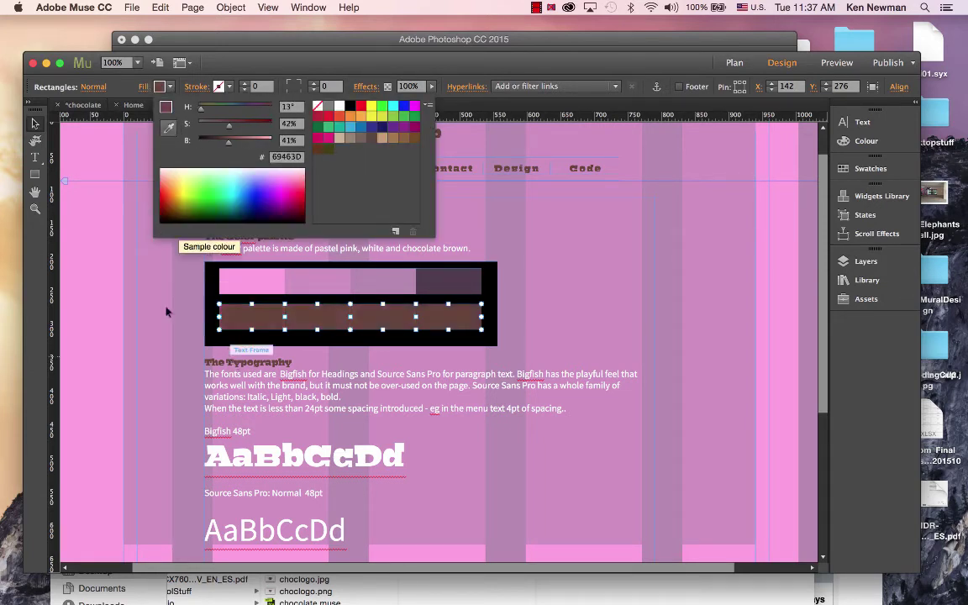
left_click(32, 111)
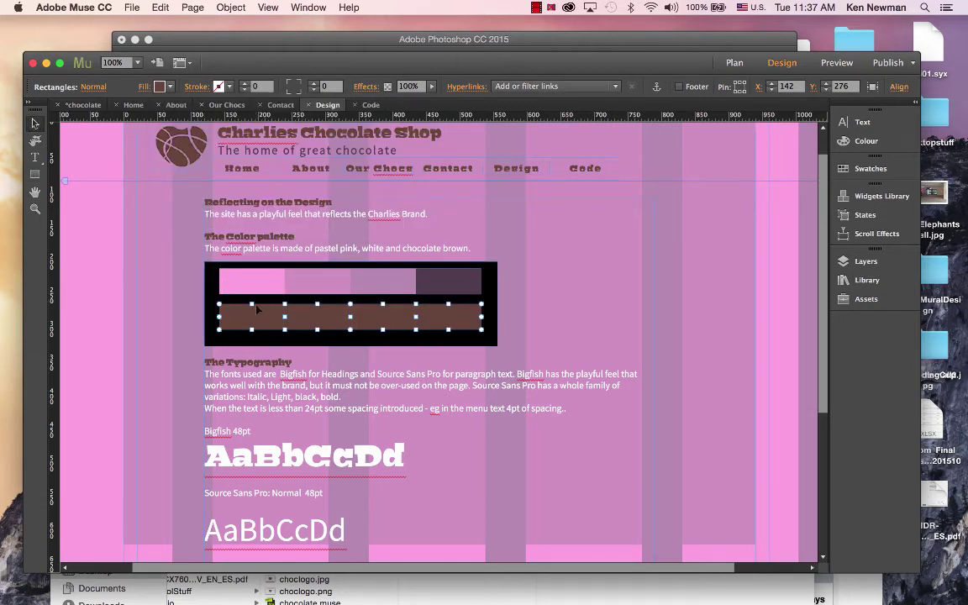
Darken the rightmost brown swatch with the brightness slider.
left_click(178, 315)
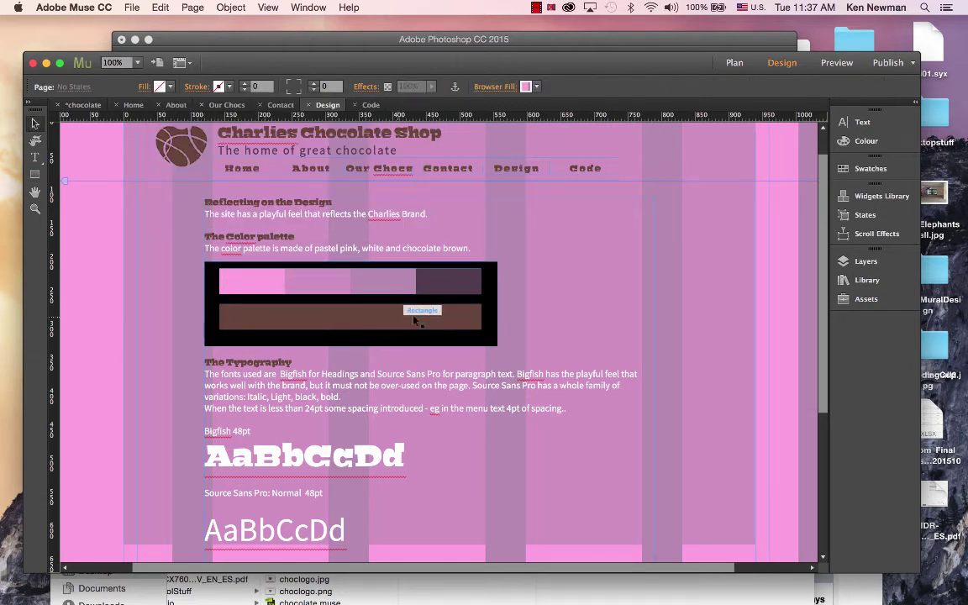
left_click(441, 320)
left_click(159, 85)
left_click_drag(231, 146, 220, 147)
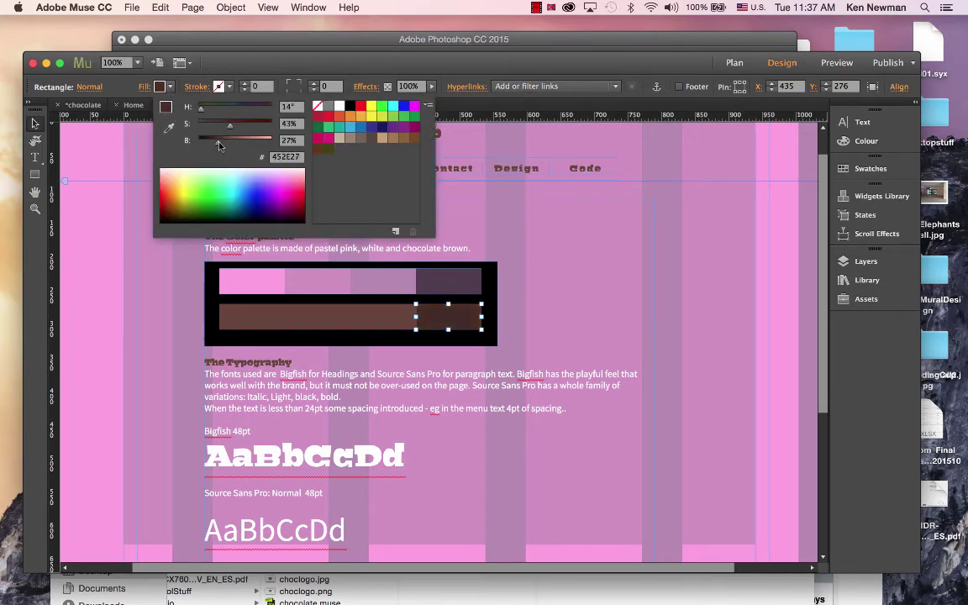
left_click(315, 316)
Lighten the second brown swatch slightly.
left_click(315, 315)
left_click(171, 87)
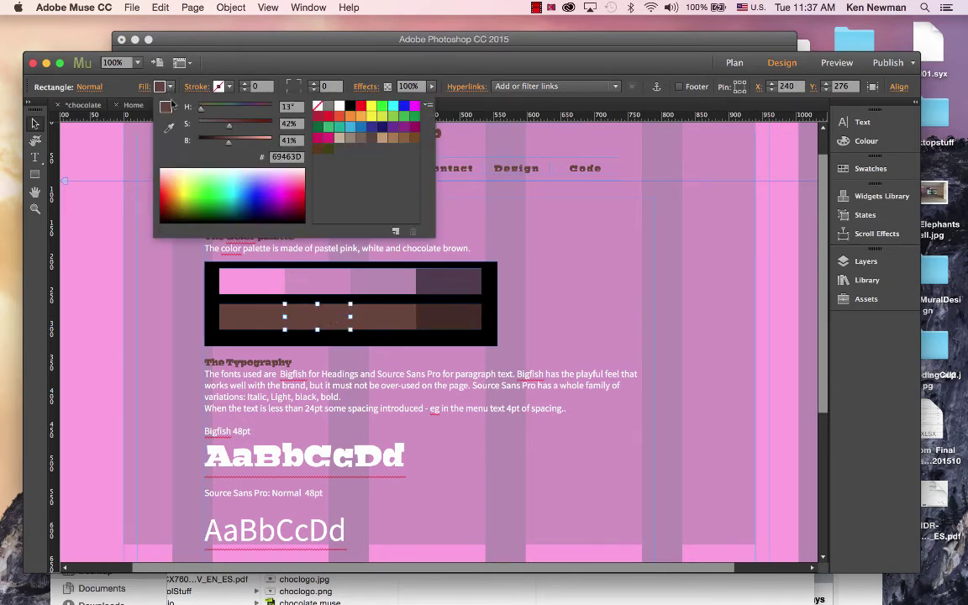
left_click_drag(229, 147, 243, 147)
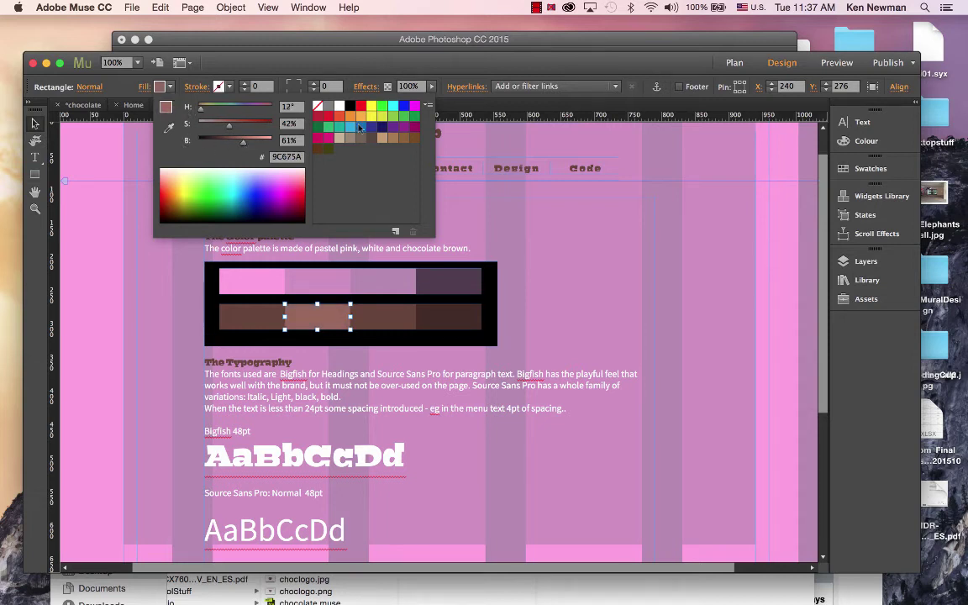
left_click(428, 105)
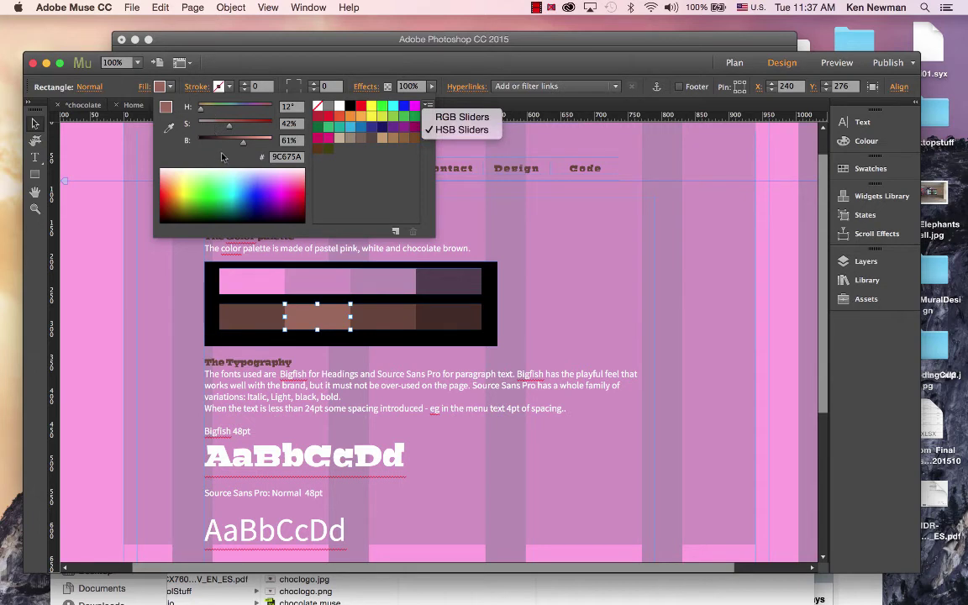
Turn the first bottom swatch pale pinkish-brown #CC9C91 by raising brightness and lowering saturation.
left_click(252, 315)
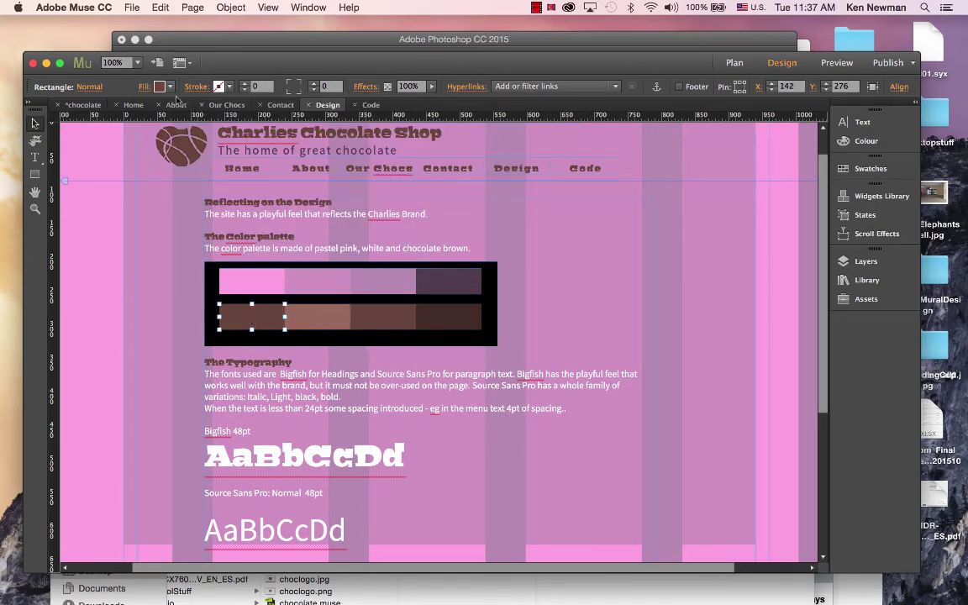
left_click(170, 88)
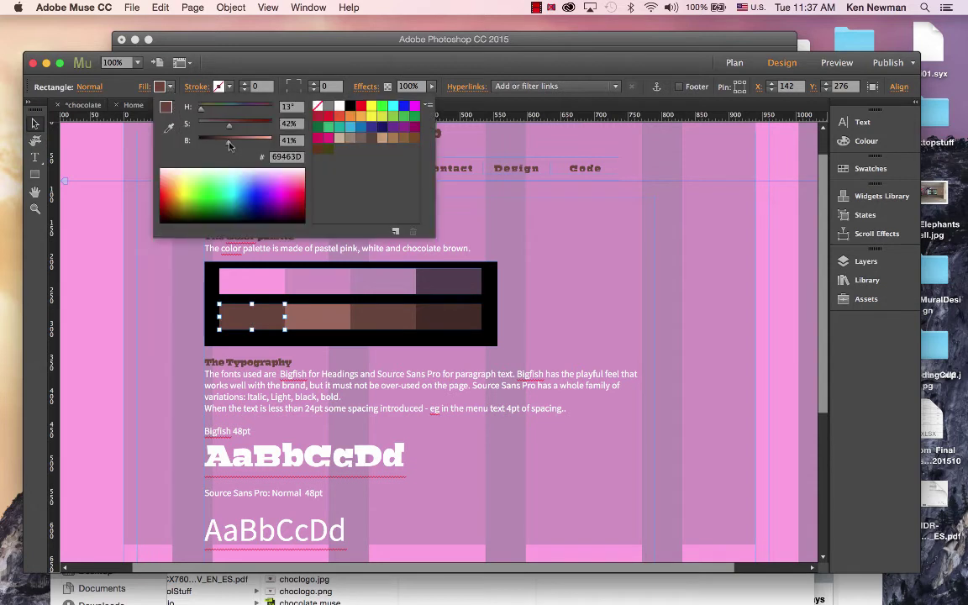
left_click_drag(212, 140, 257, 145)
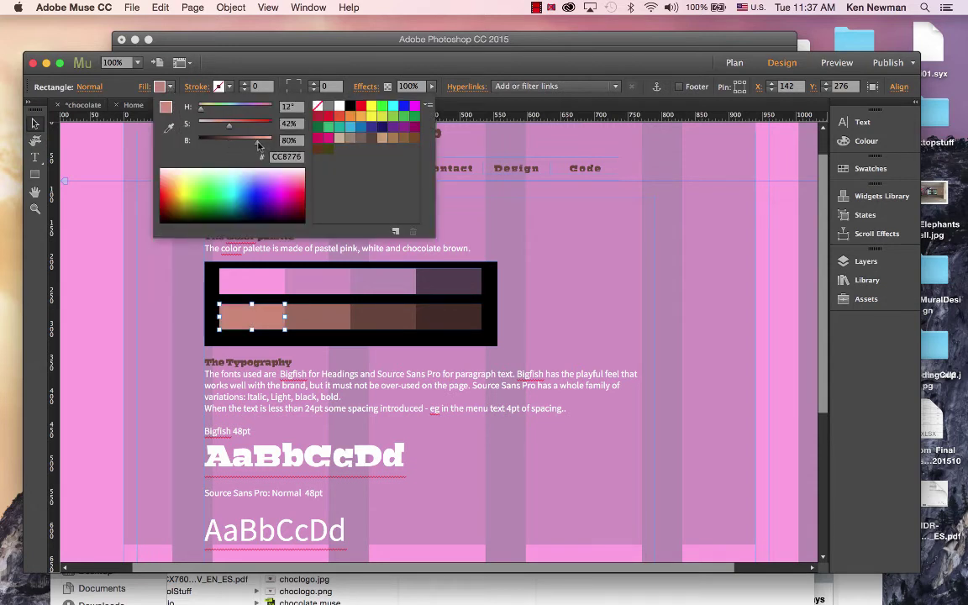
left_click_drag(202, 109, 220, 128)
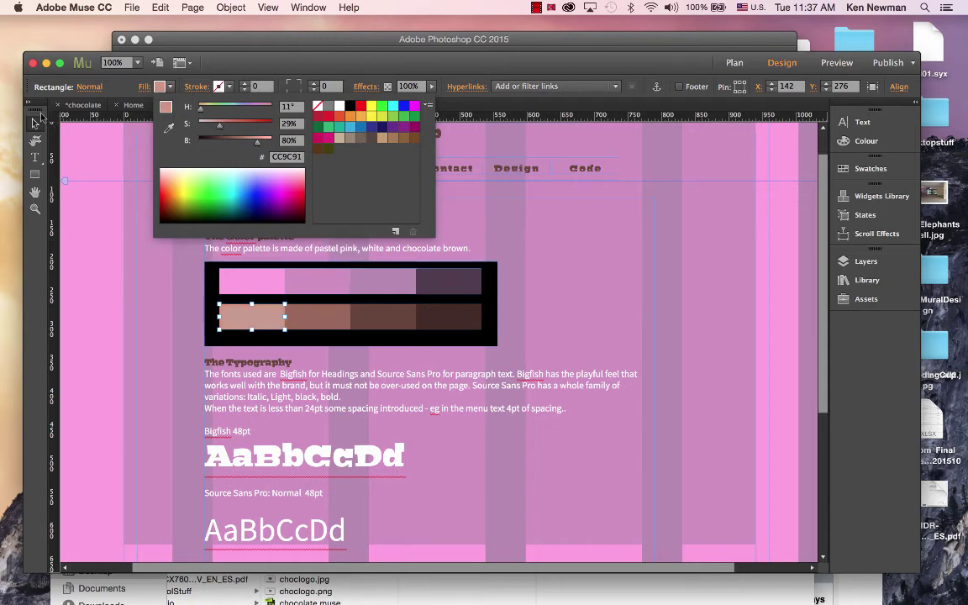
left_click(35, 122)
left_click(142, 328)
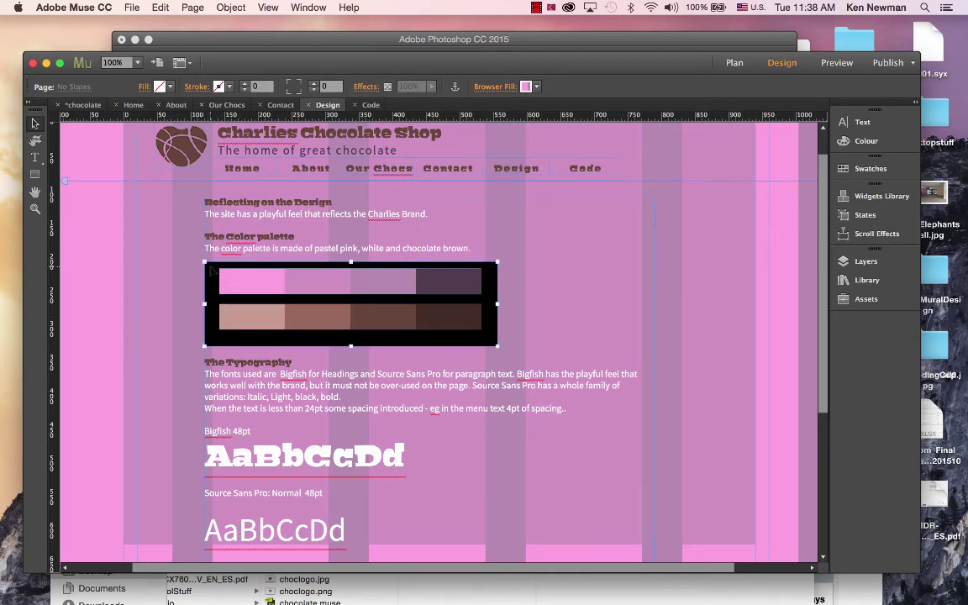
Group the palette's black frame with all eight swatches into one object.
left_click(216, 269)
left_click(252, 282)
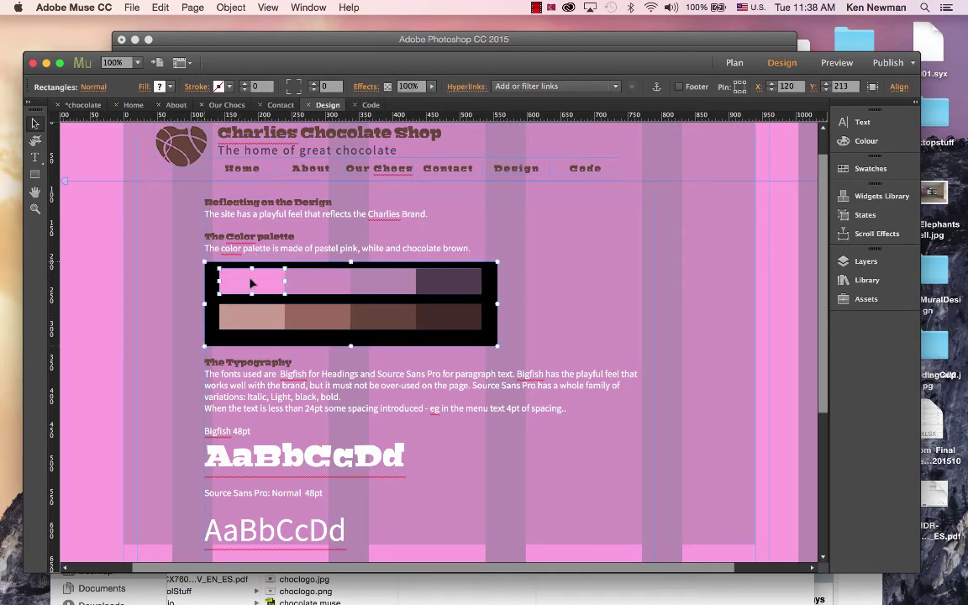
left_click(315, 280, "shift")
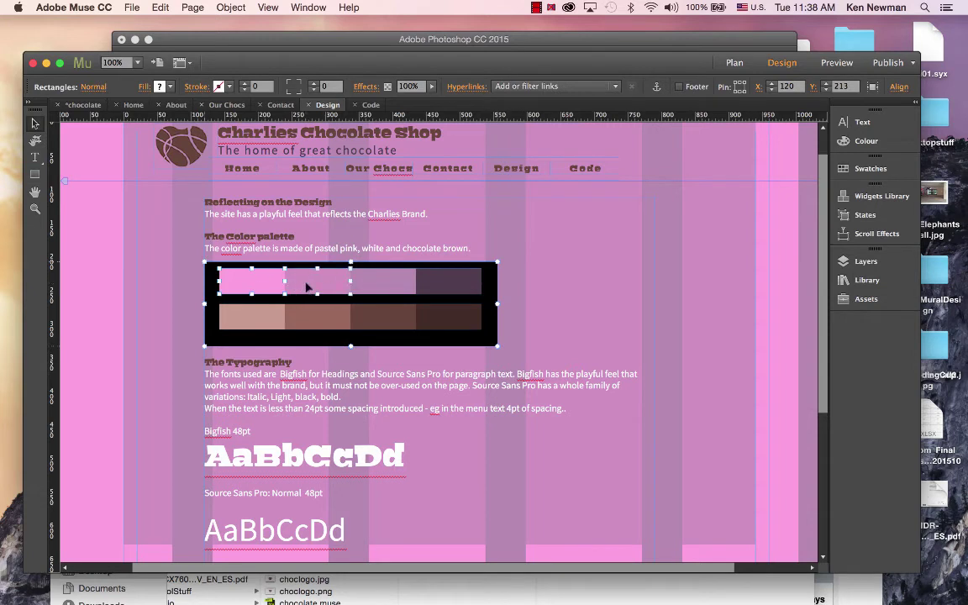
left_click(386, 281, "shift")
left_click(448, 281, "shift")
left_click(451, 318, "shift")
left_click(383, 318, "shift")
left_click(315, 320, "shift")
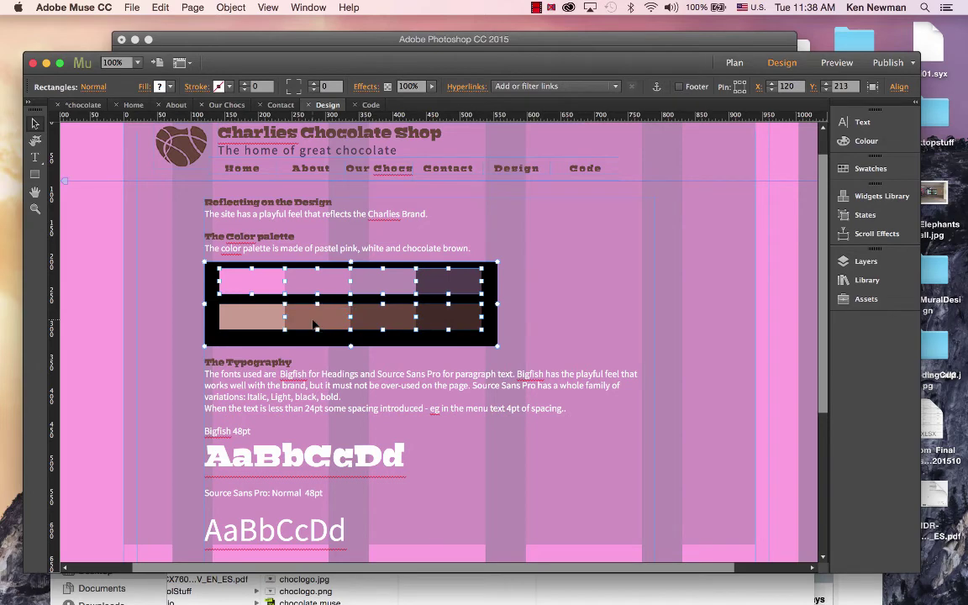
left_click(262, 320, "shift")
left_click(231, 8)
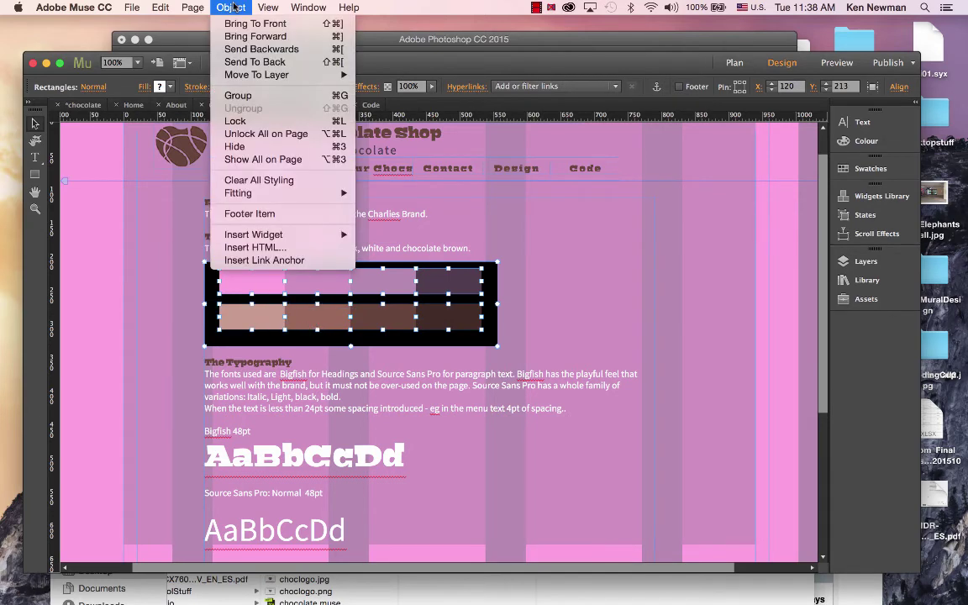
left_click(244, 96)
Align the palette group with the text's left edge and enlarge it wider and taller.
left_click_drag(364, 283, 404, 283)
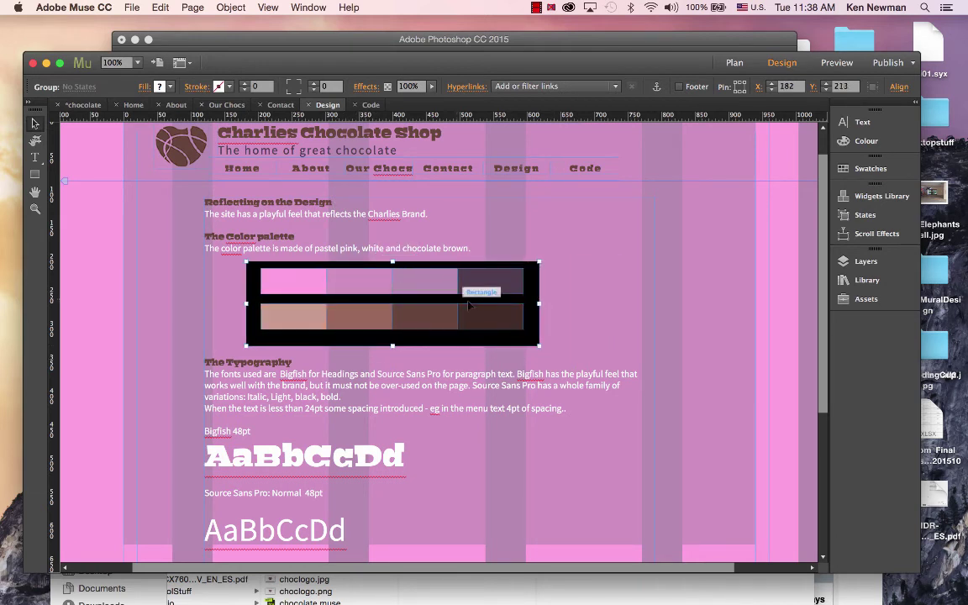
left_click_drag(468, 305, 464, 287)
left_click(511, 340)
left_click(495, 344)
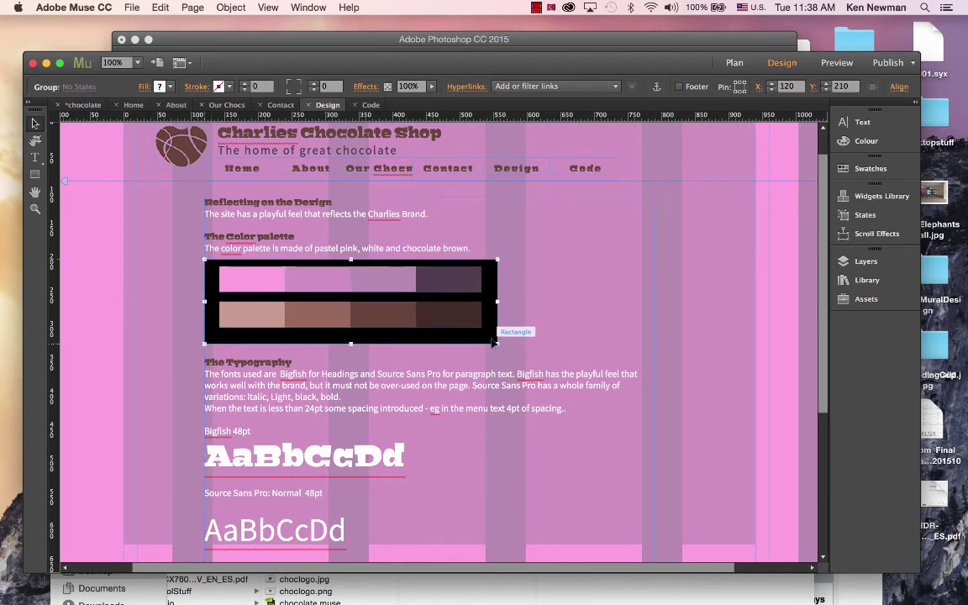
left_click_drag(496, 345, 543, 347)
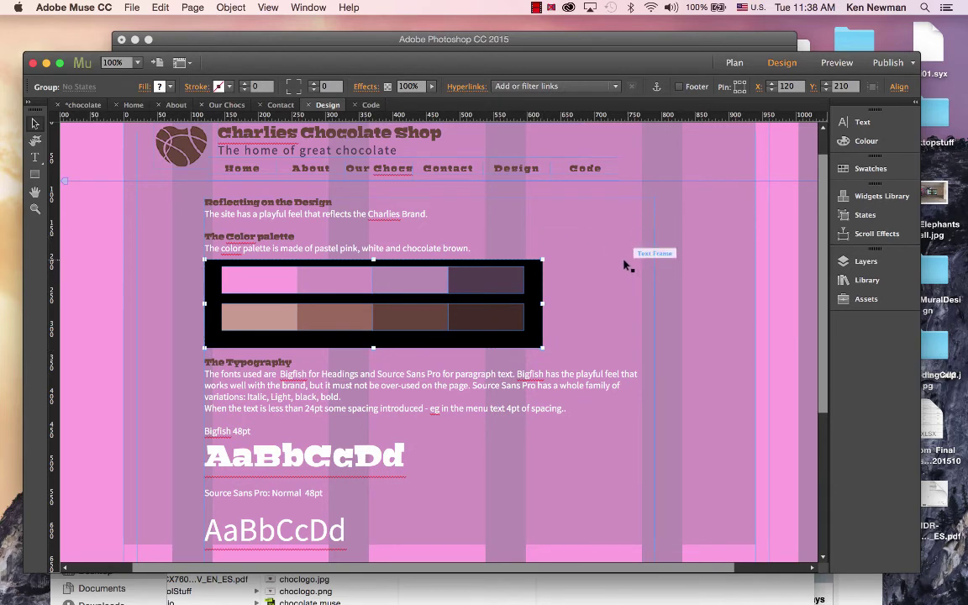
left_click(209, 387)
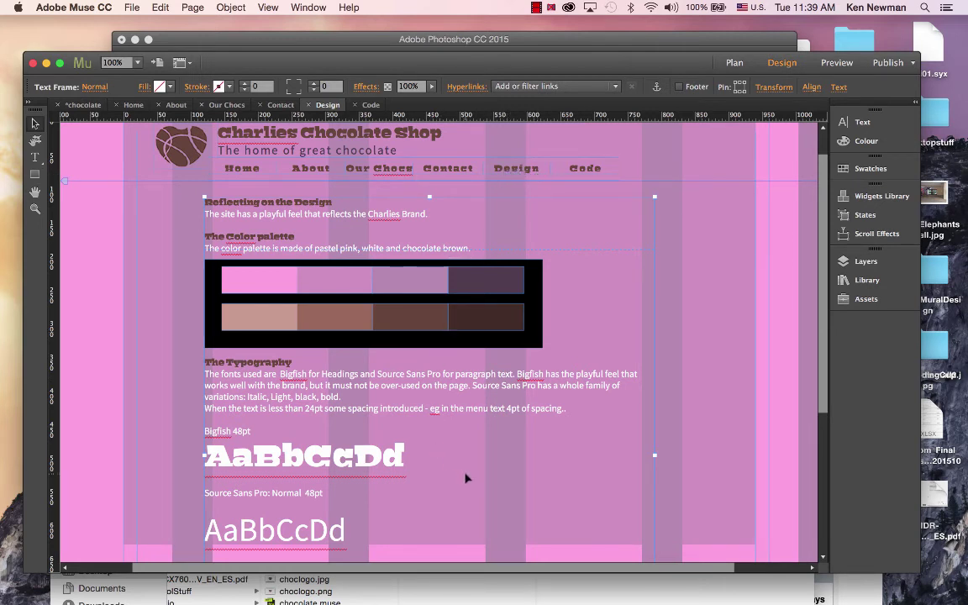
scroll(465, 477, "down", 3)
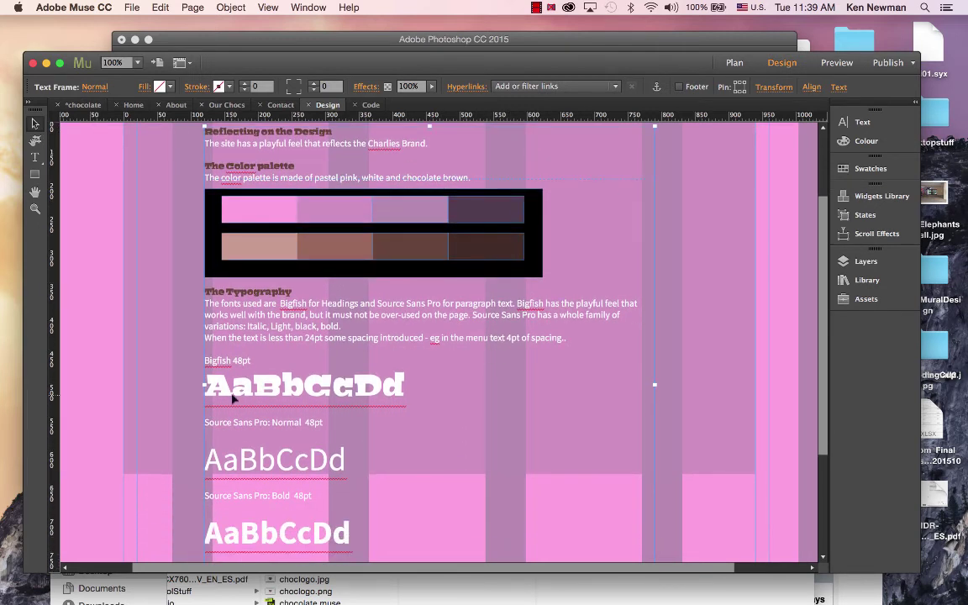
scroll(393, 538, "down", 1)
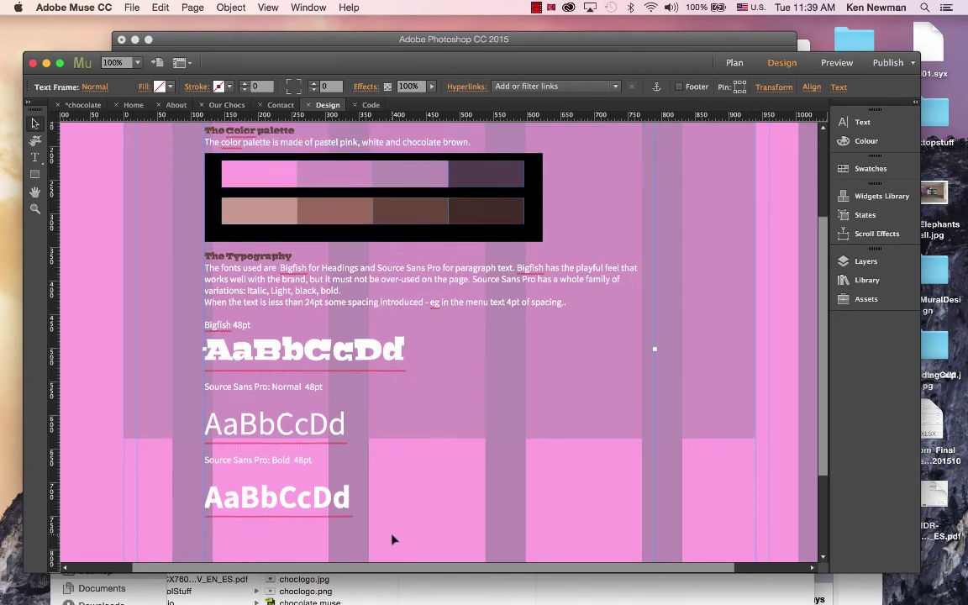
scroll(393, 538, "up", 3)
scroll(393, 538, "up", 1)
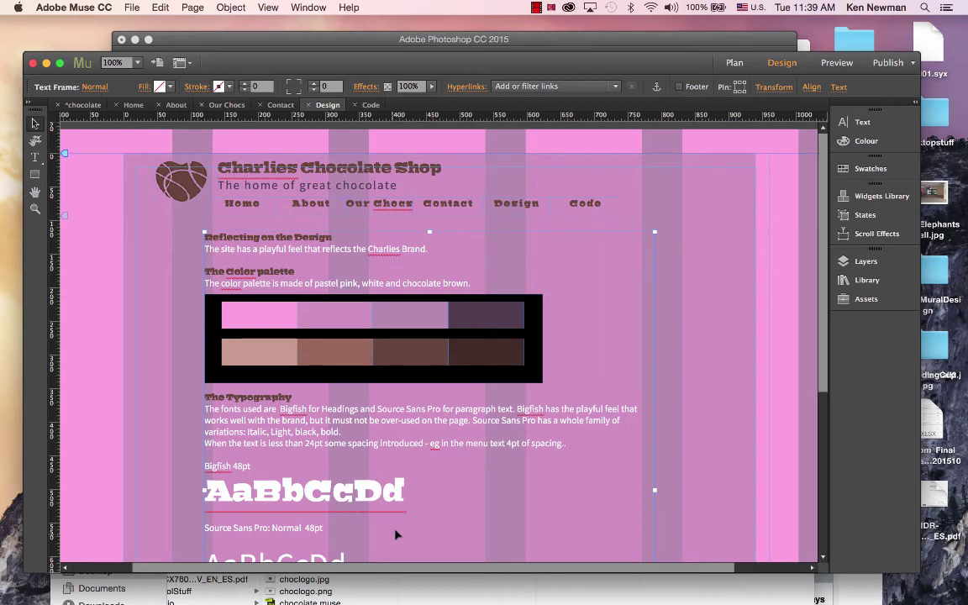
left_click(731, 297)
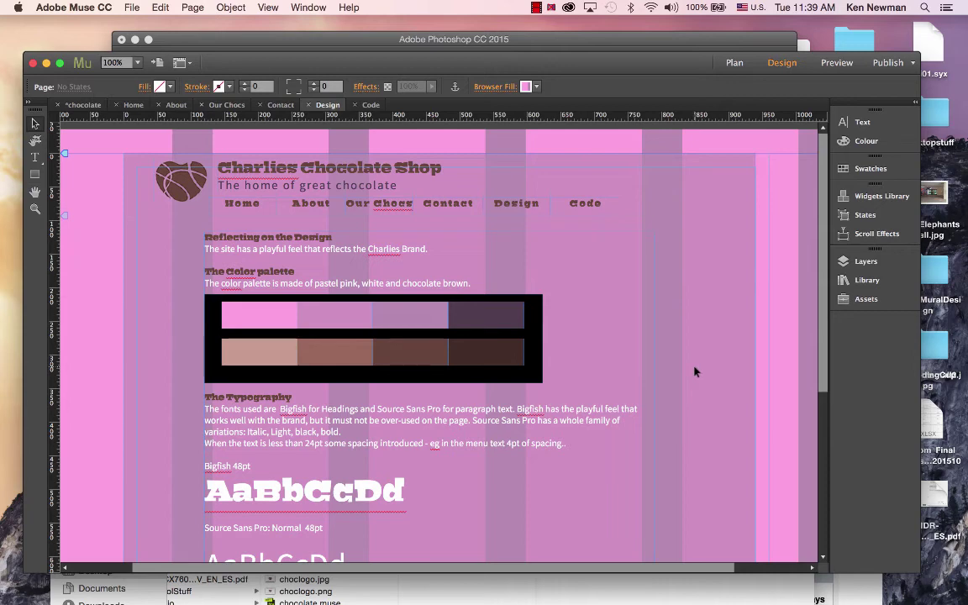
left_click(225, 105)
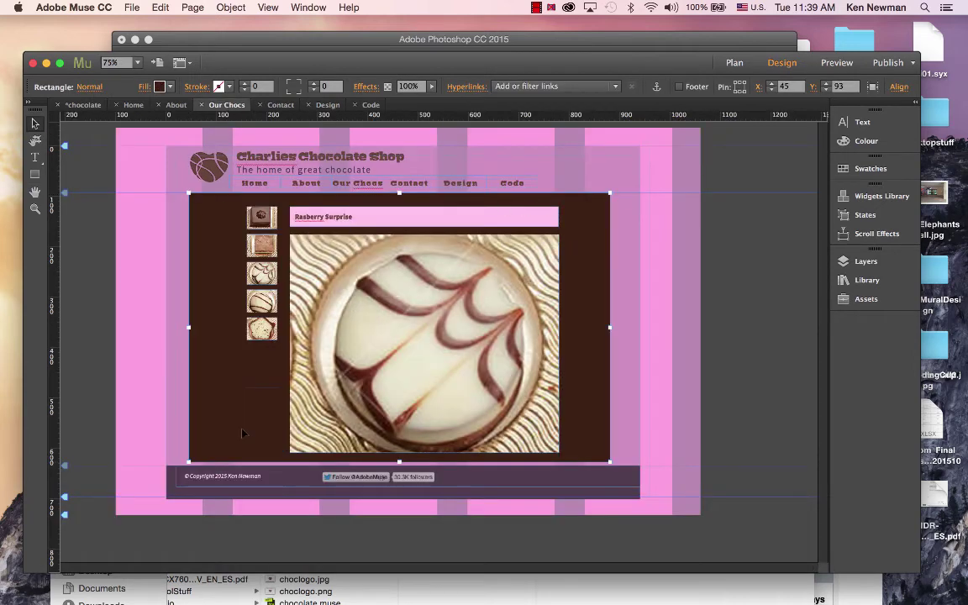
left_click(330, 105)
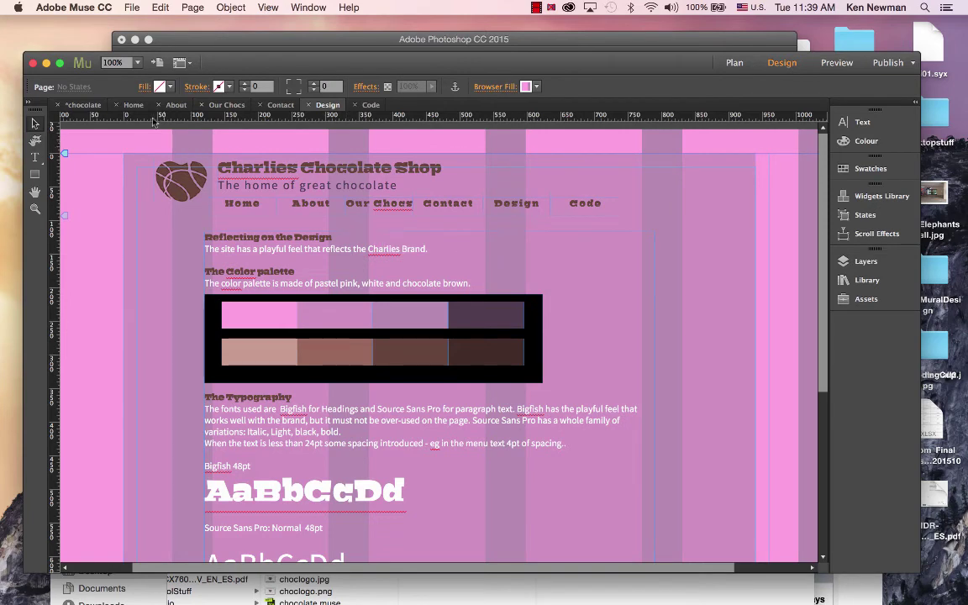
left_click(175, 105)
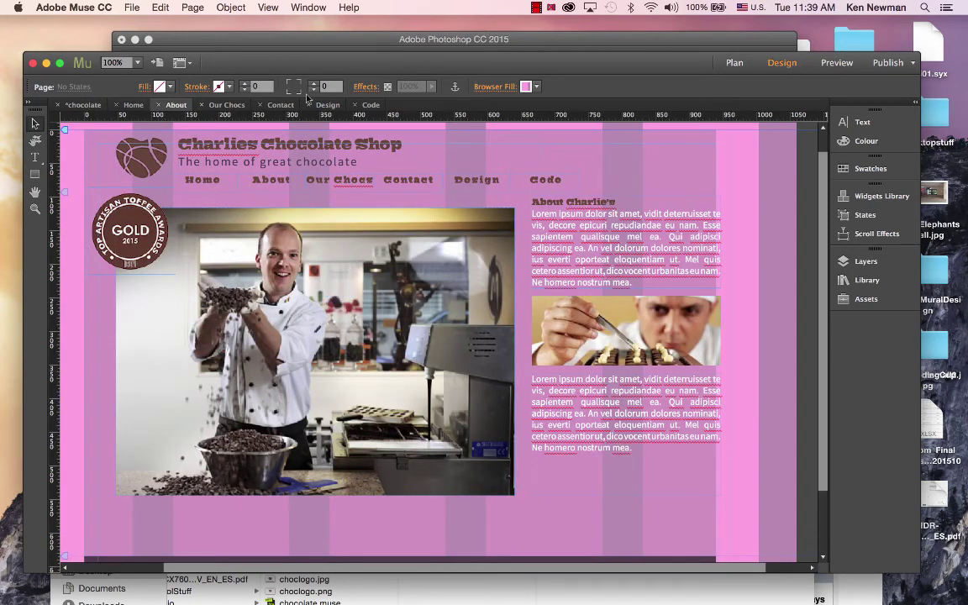
left_click(331, 107)
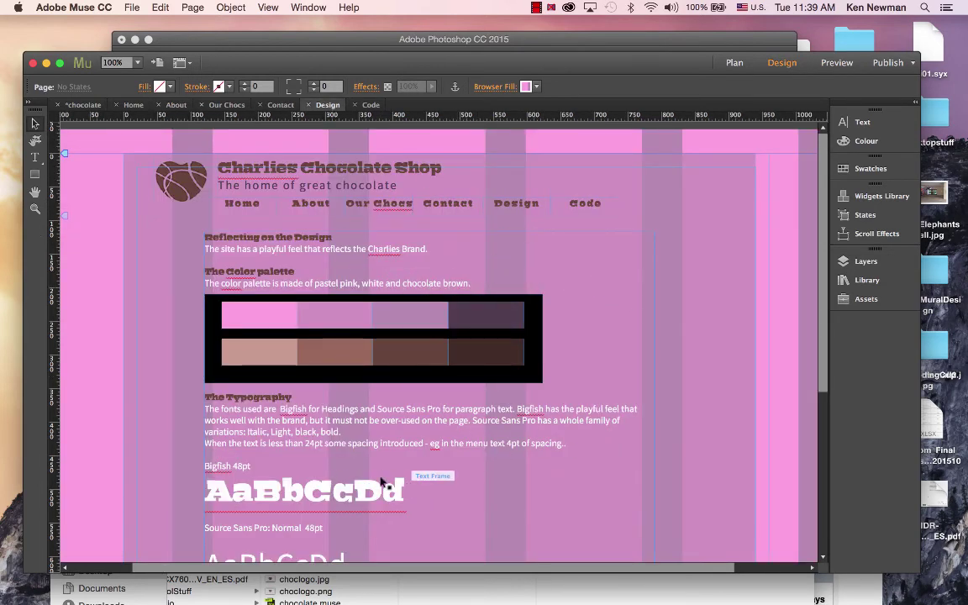
Open the Code page and start Export as HTML, triggering the upsampling Asset Problem warning.
left_click(373, 106)
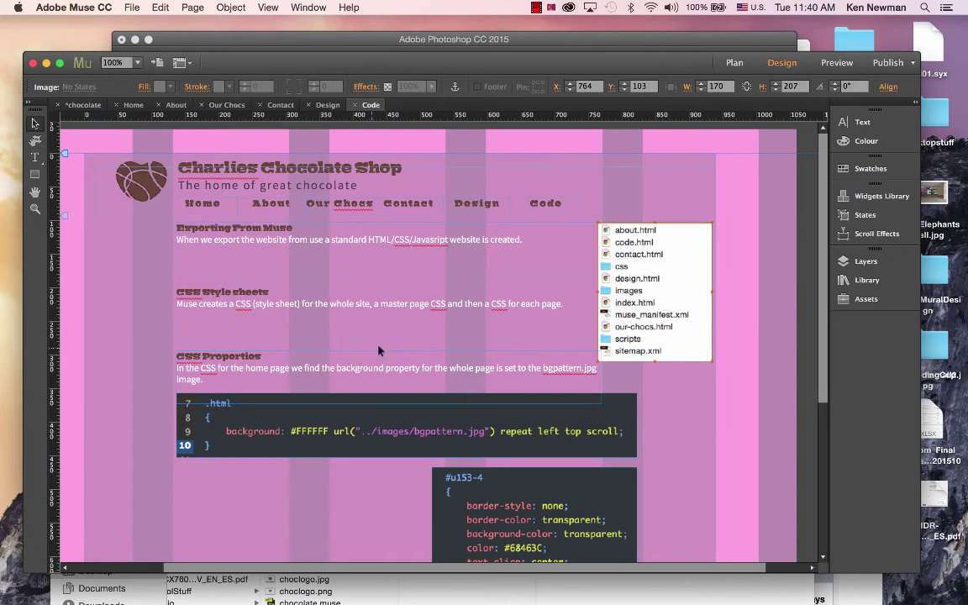
left_click_drag(377, 57, 370, 31)
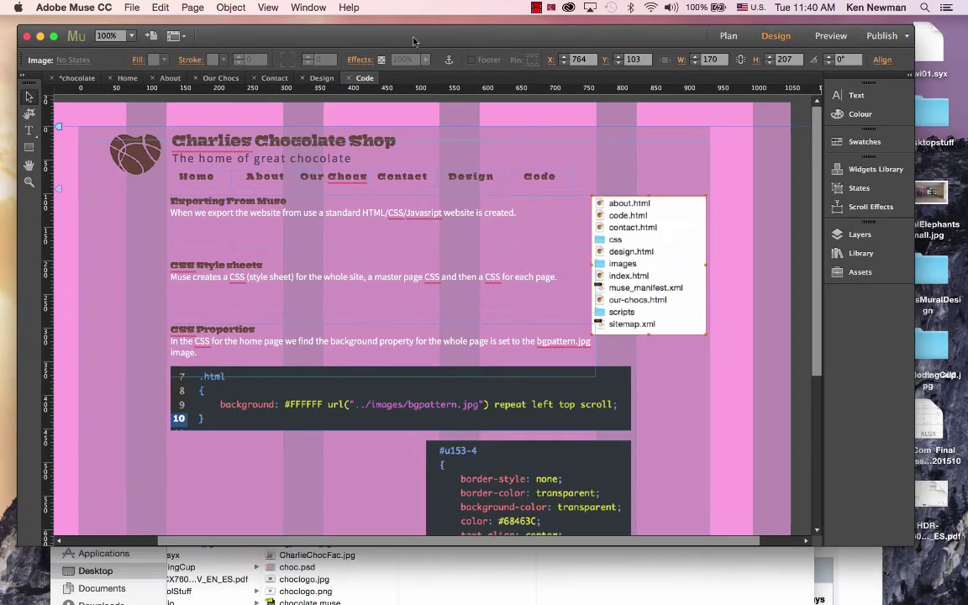
left_click(132, 8)
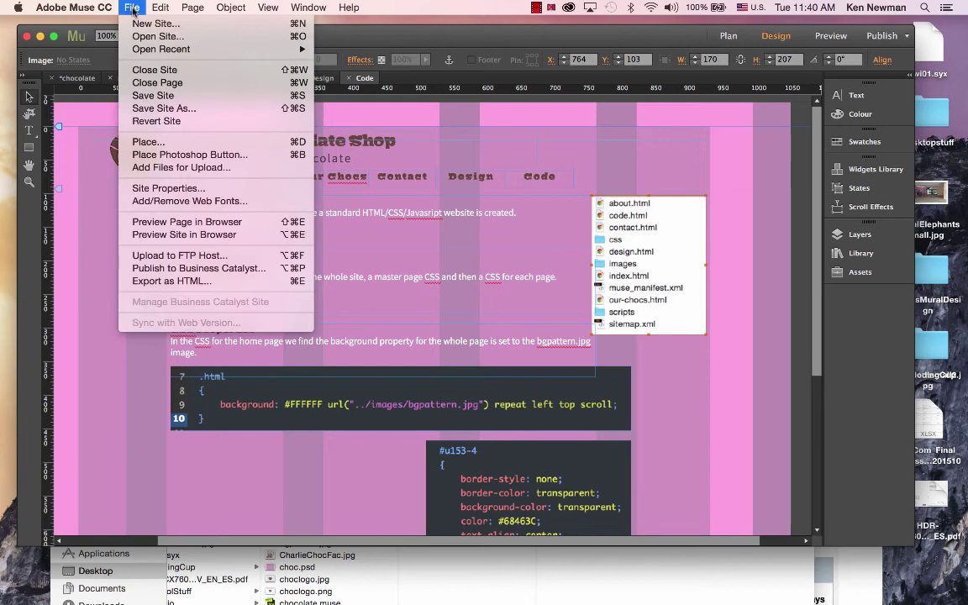
left_click(197, 282)
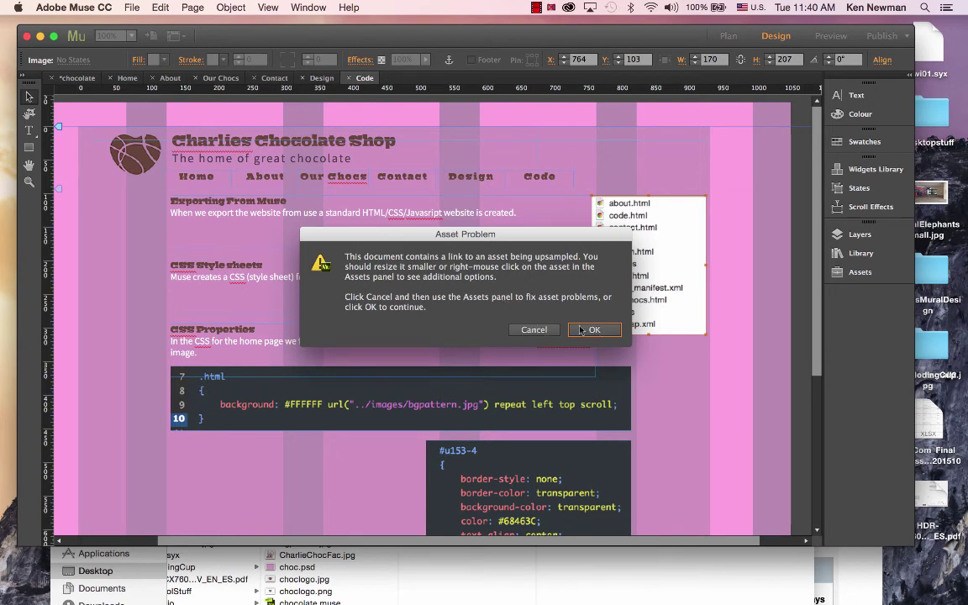
Cancel the export and locate the upsampled chocolatier image in the Assets list.
left_click(593, 330)
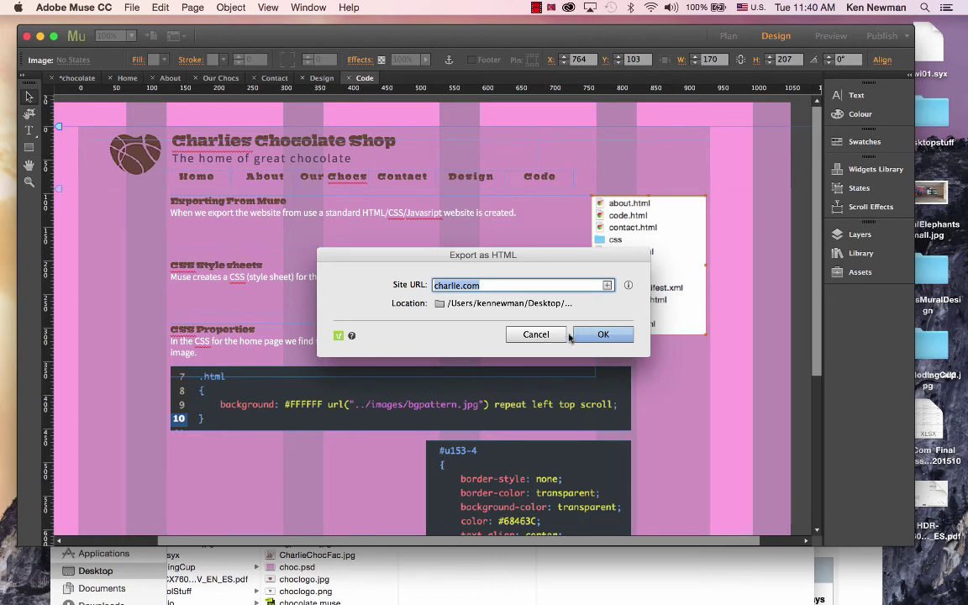
left_click(537, 335)
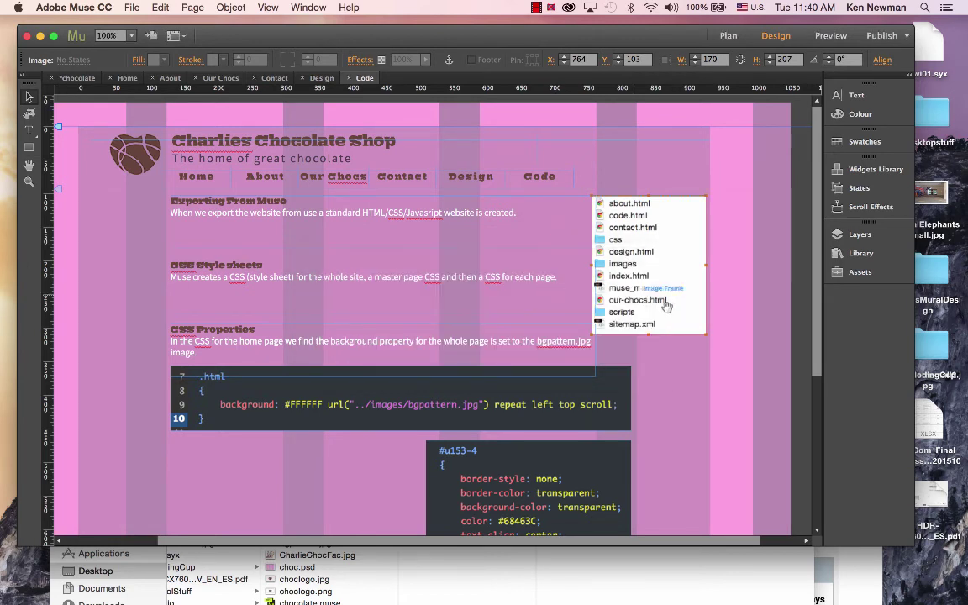
left_click(857, 272)
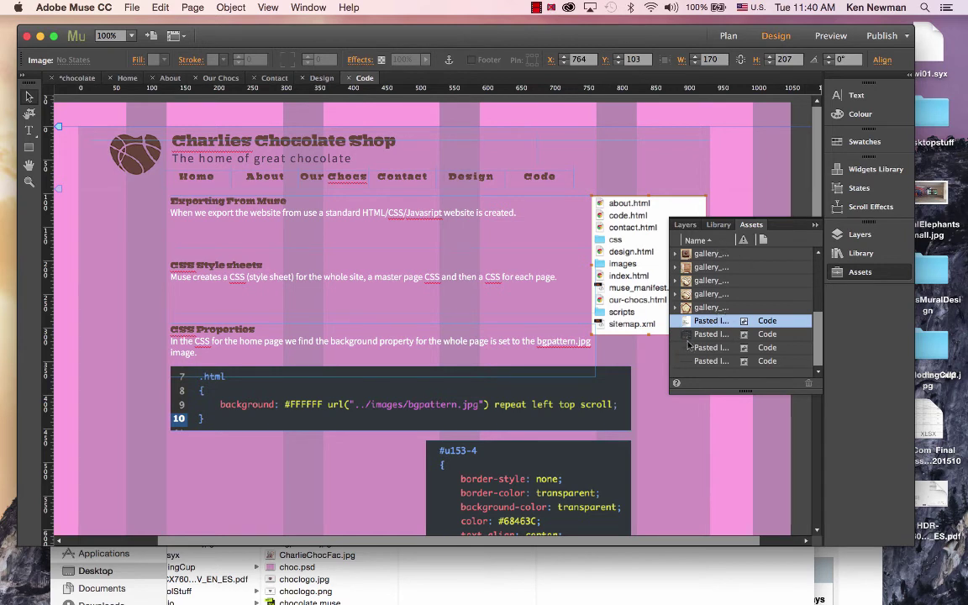
scroll(740, 269, "up", 10)
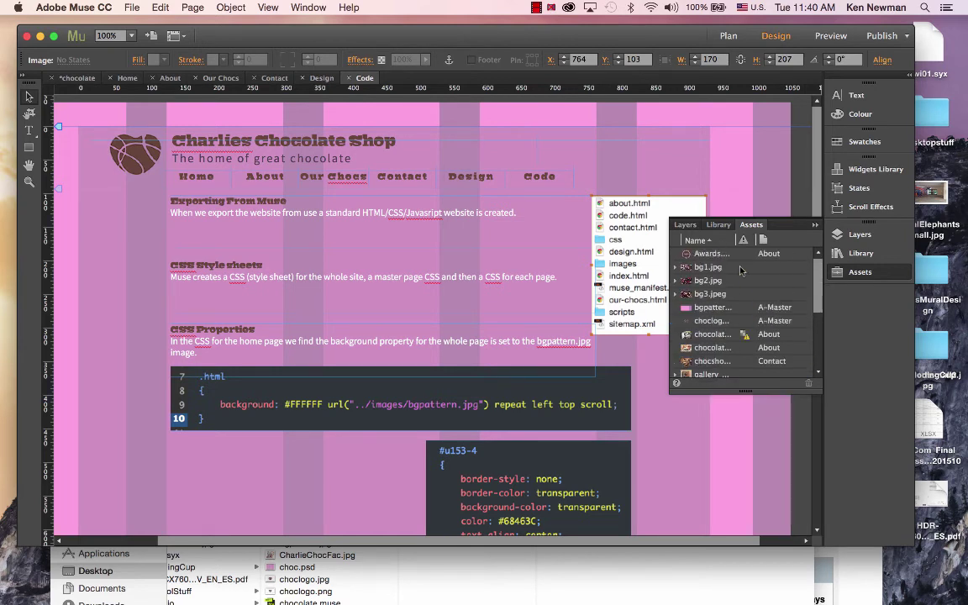
left_click(738, 335)
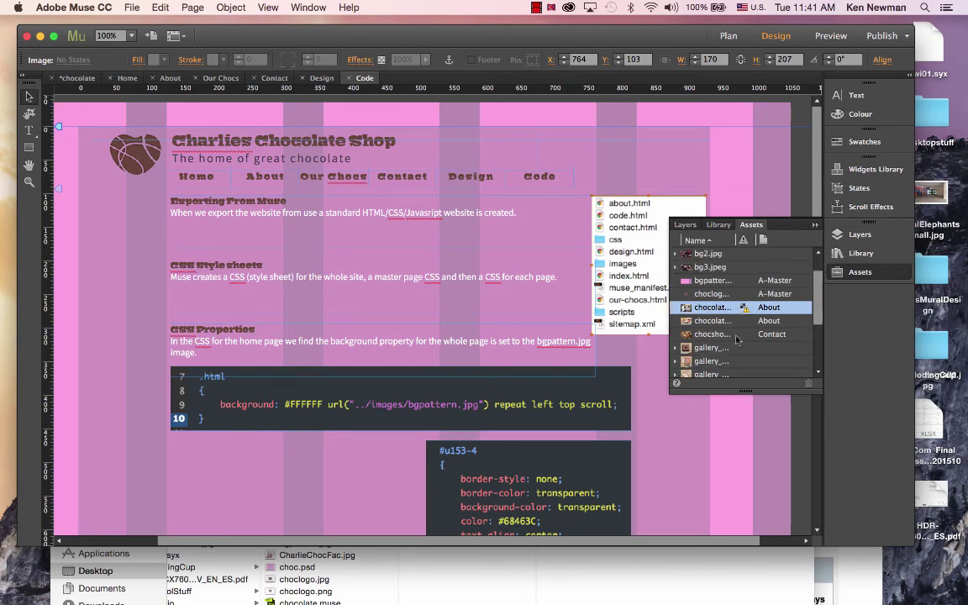
Crop-fit the About page chef photo back to 100% scale, positioned at X 13, Y 116.
left_click(173, 78)
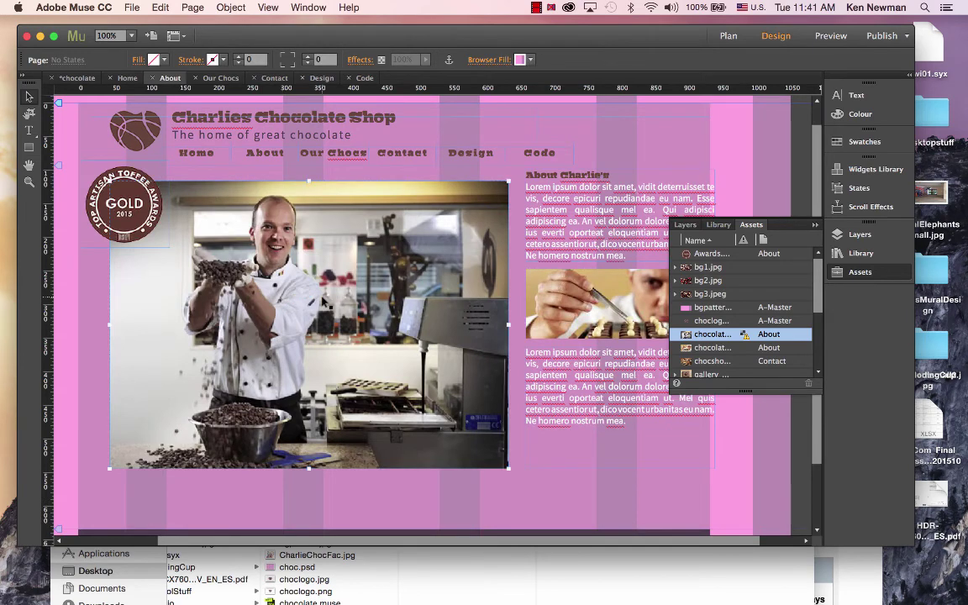
left_click(300, 270)
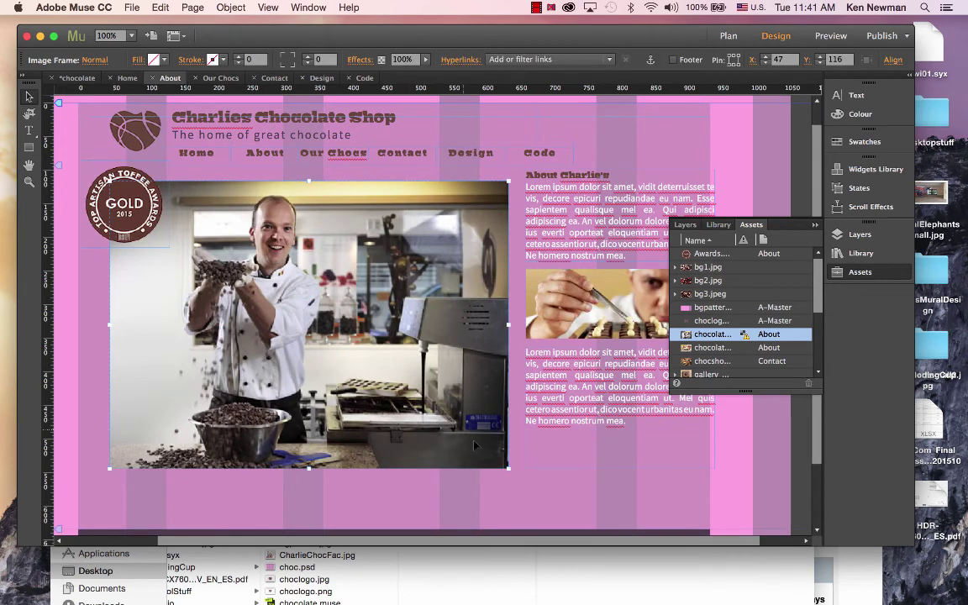
left_click_drag(510, 471, 471, 441)
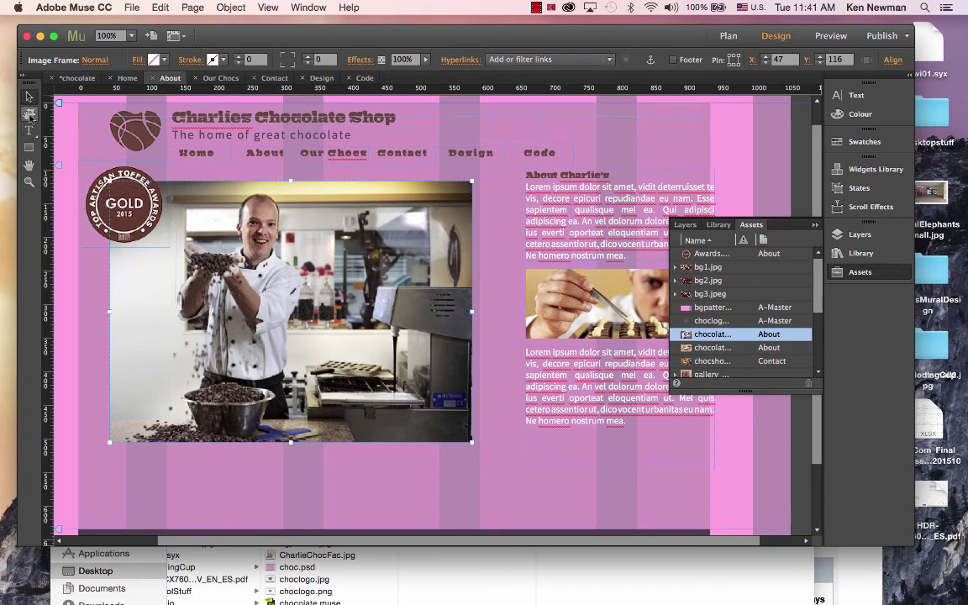
left_click(30, 115)
left_click_drag(471, 311, 502, 311)
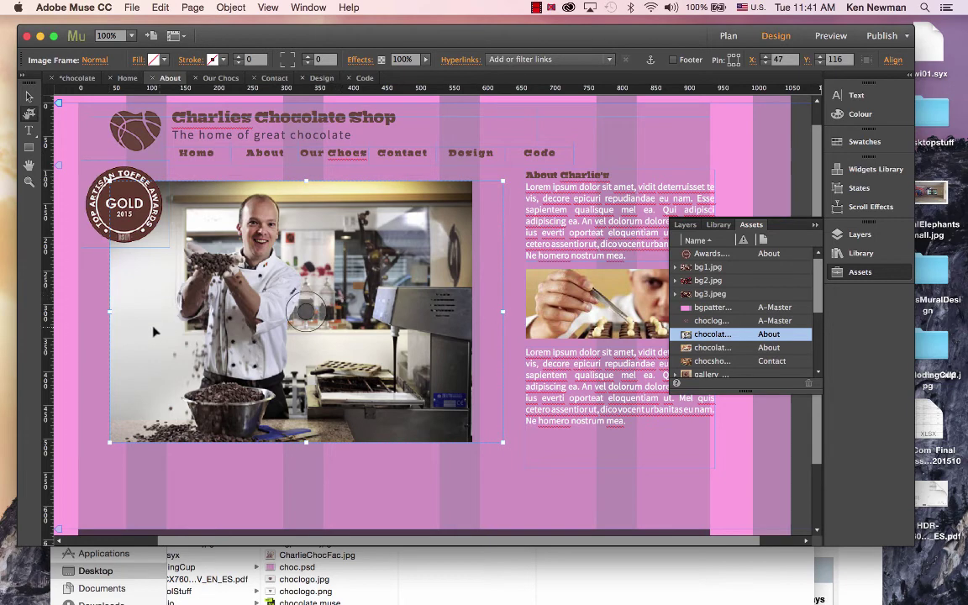
left_click_drag(103, 310, 54, 311)
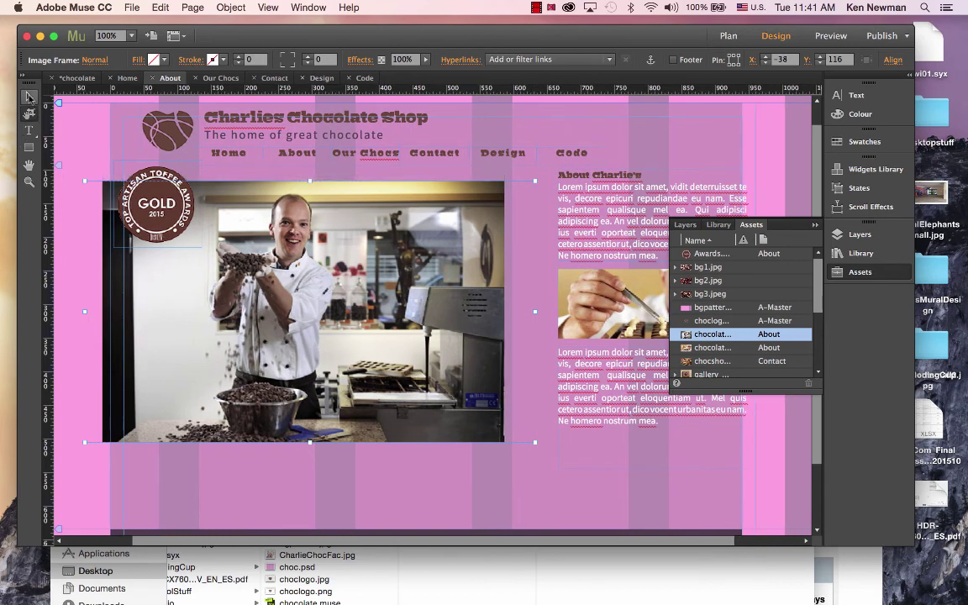
left_click_drag(158, 284, 209, 317)
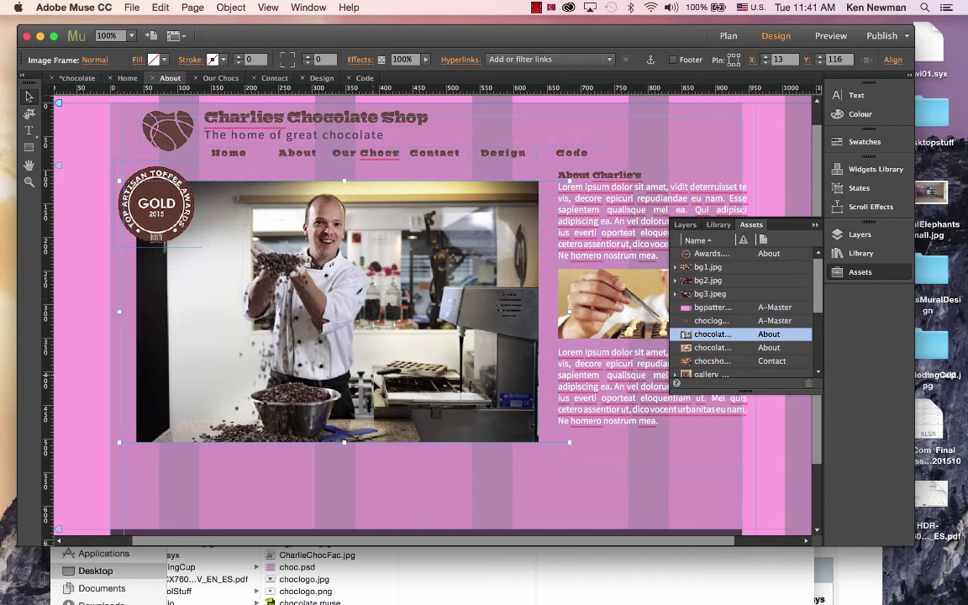
left_click_drag(568, 443, 566, 442)
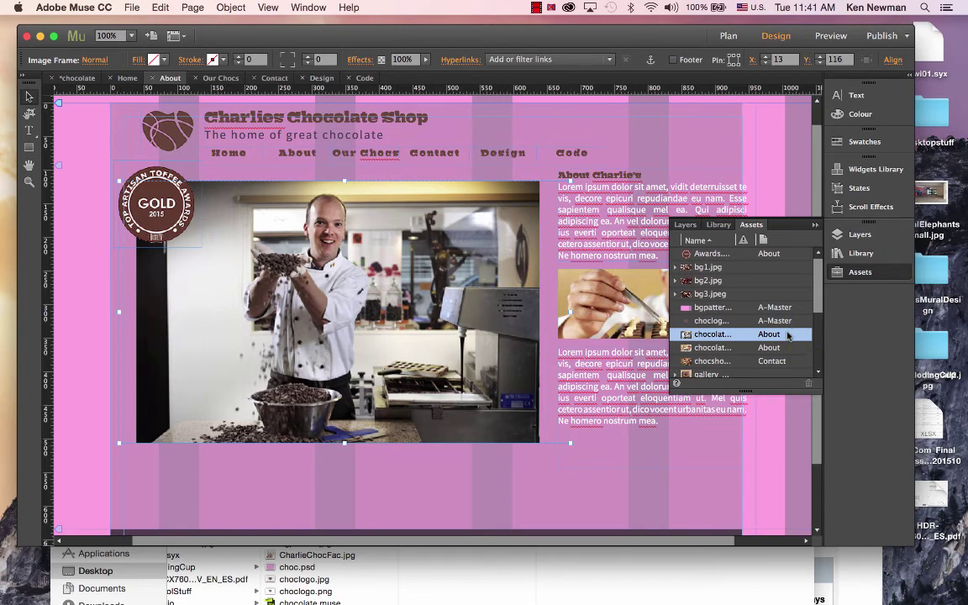
Save the site and set the Export as HTML location to the Desktop chocsite folder.
left_click(586, 123)
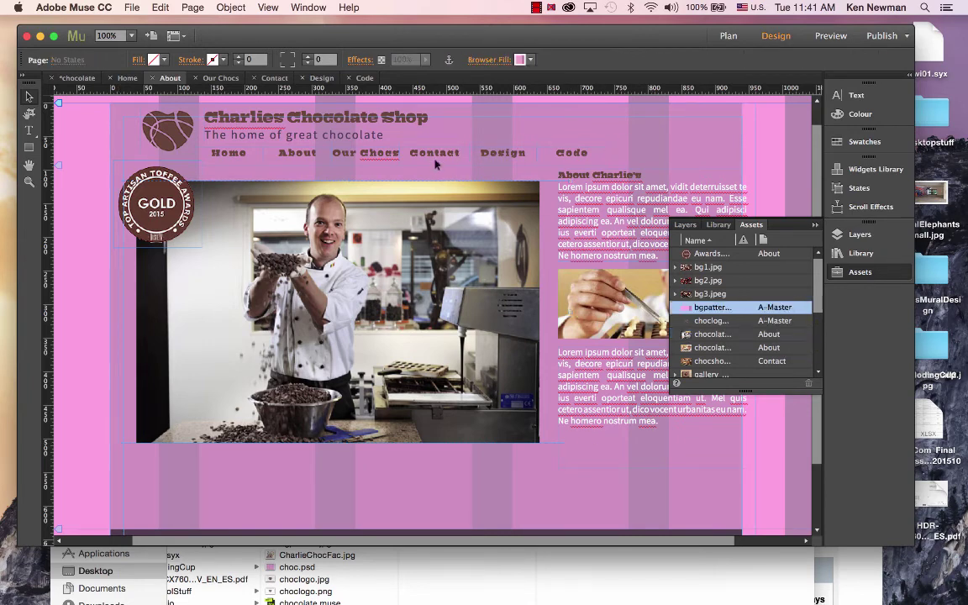
key("super+s")
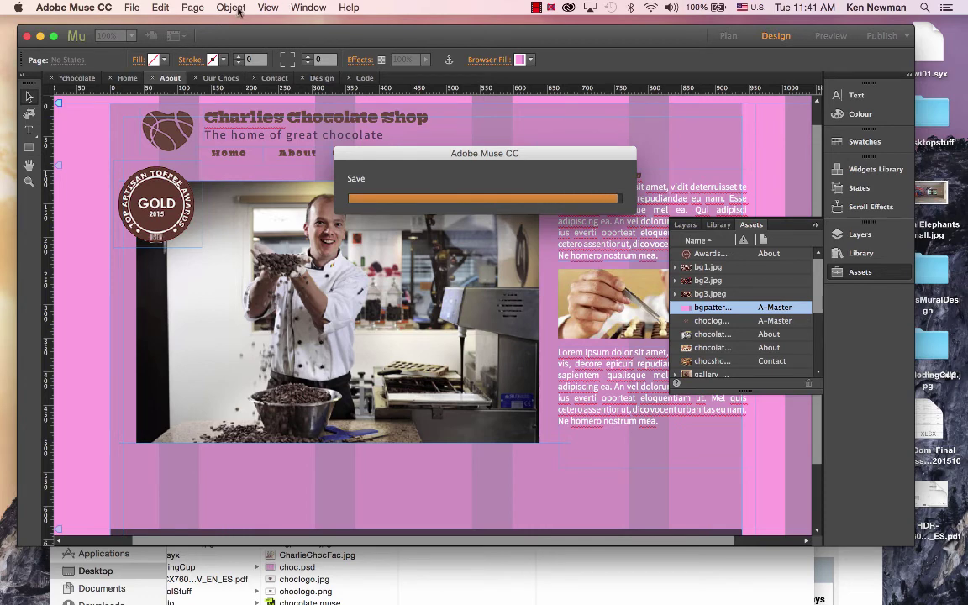
left_click(132, 7)
left_click(179, 280)
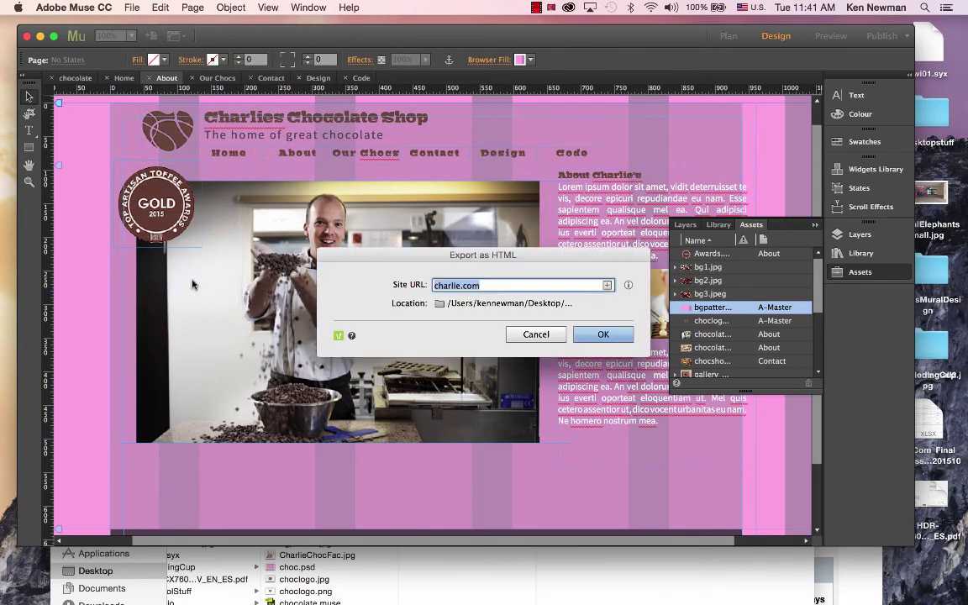
left_click(542, 302)
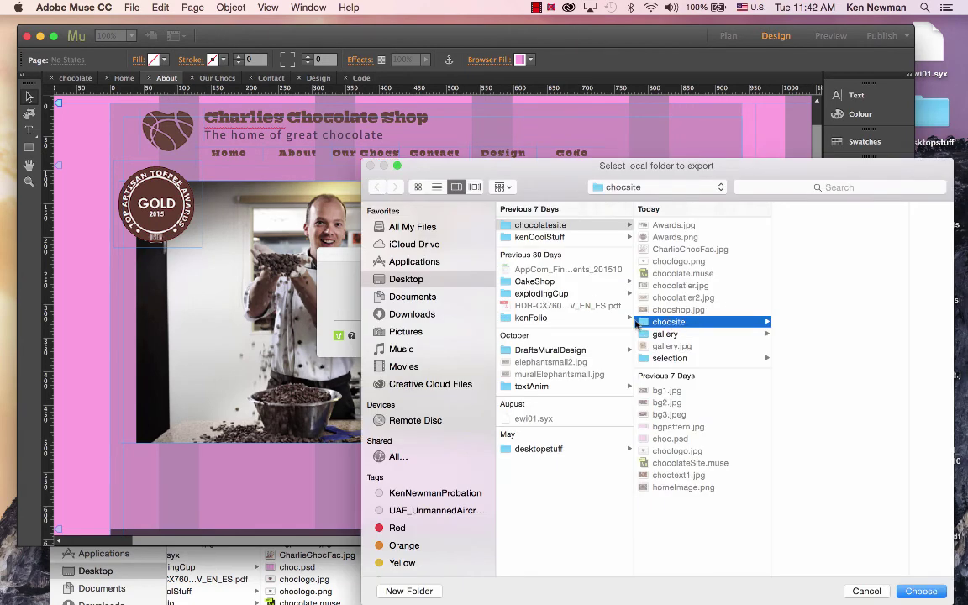
left_click(534, 226)
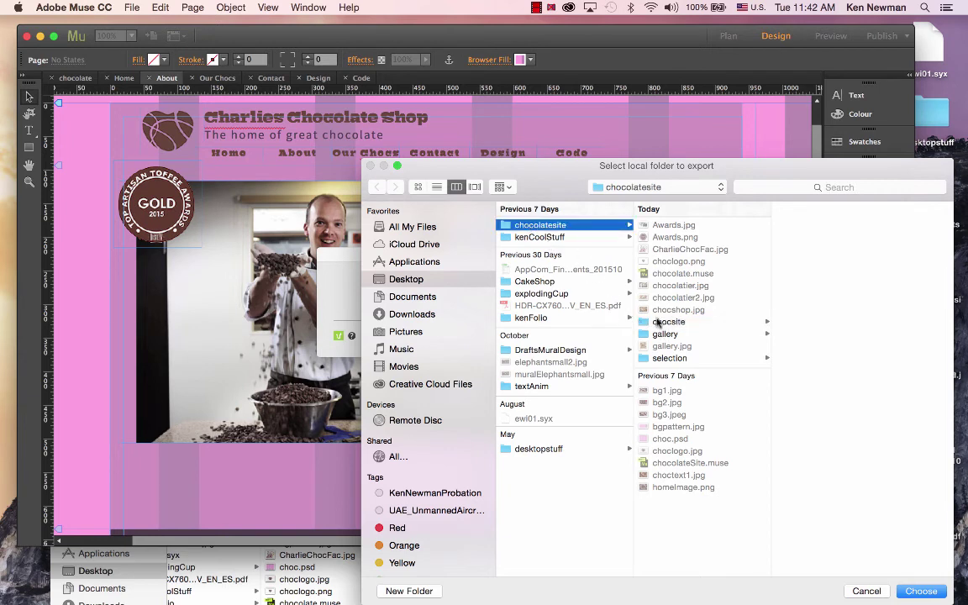
left_click(657, 323)
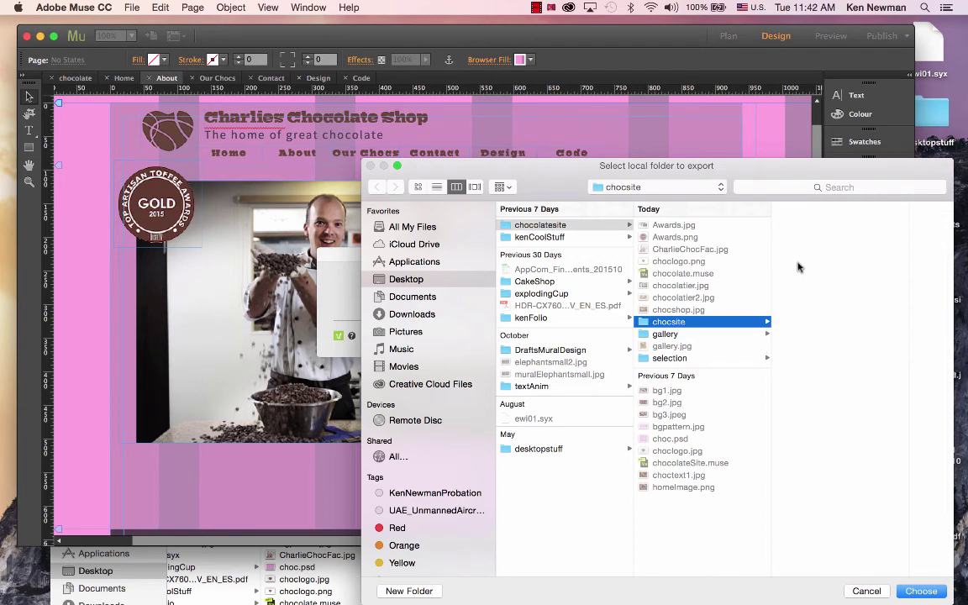
left_click(935, 592)
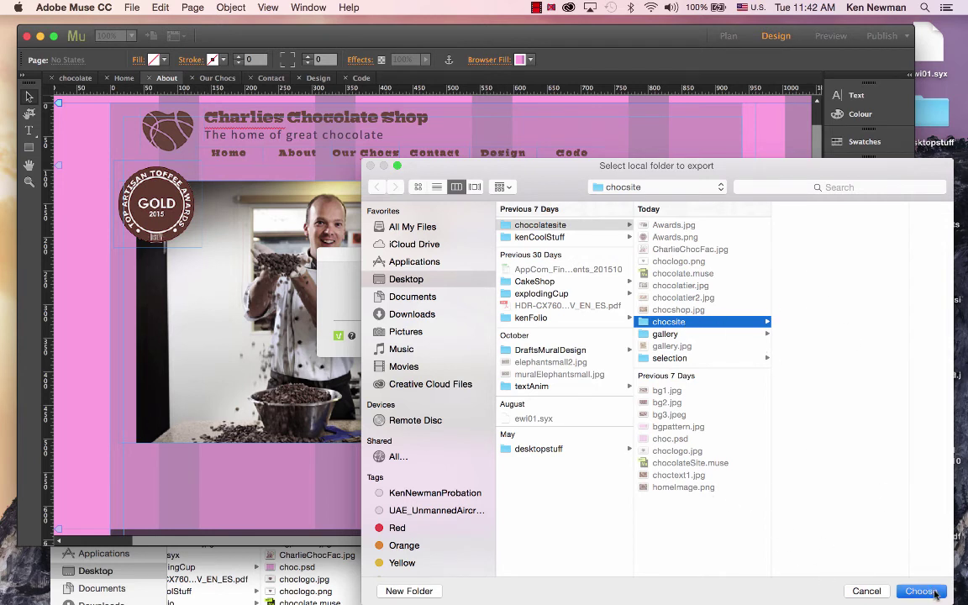
left_click(935, 592)
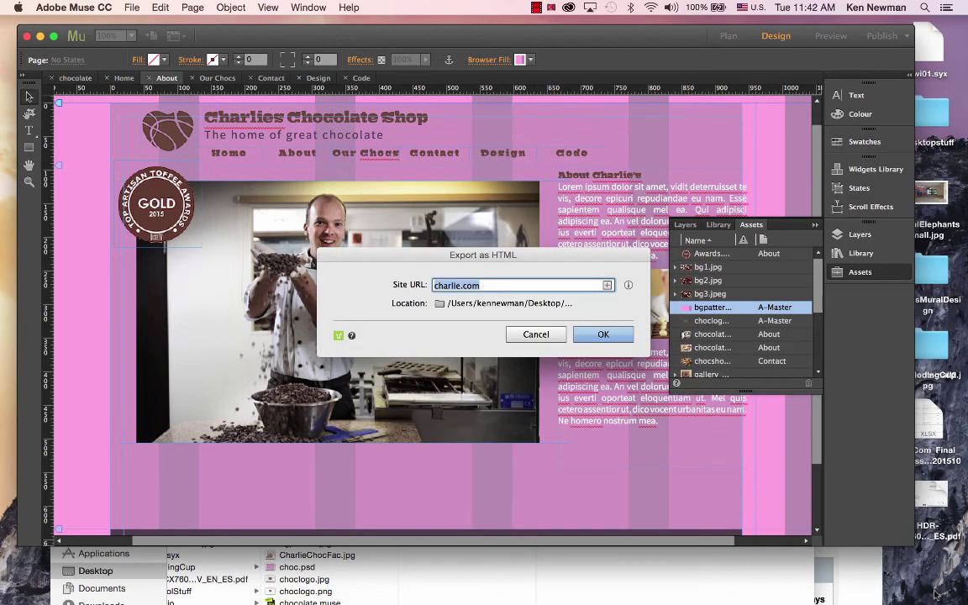
Run the HTML export, select the e-mail domain in its contact-form warning, and close the report.
left_click(603, 334)
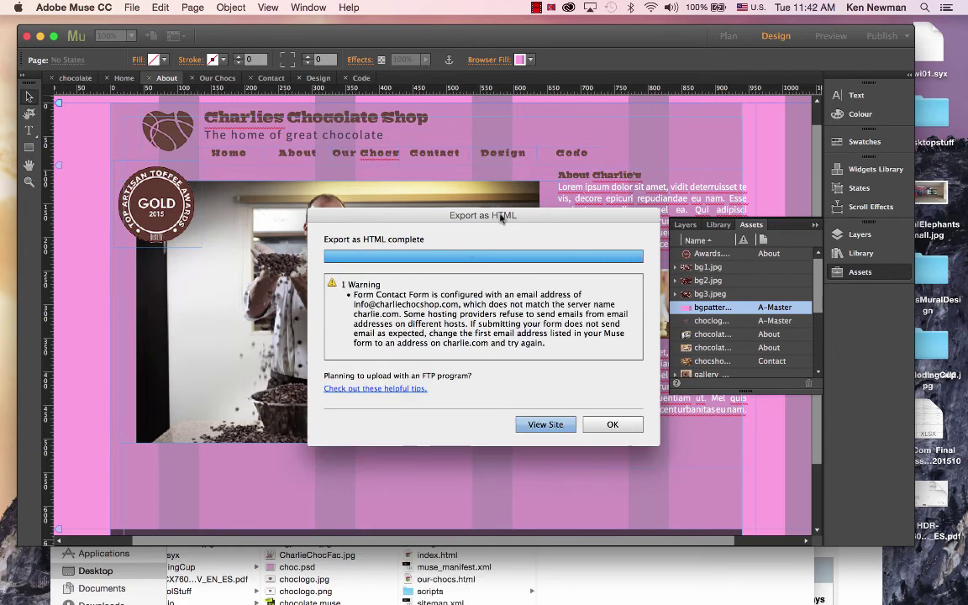
left_click_drag(445, 215, 387, 181)
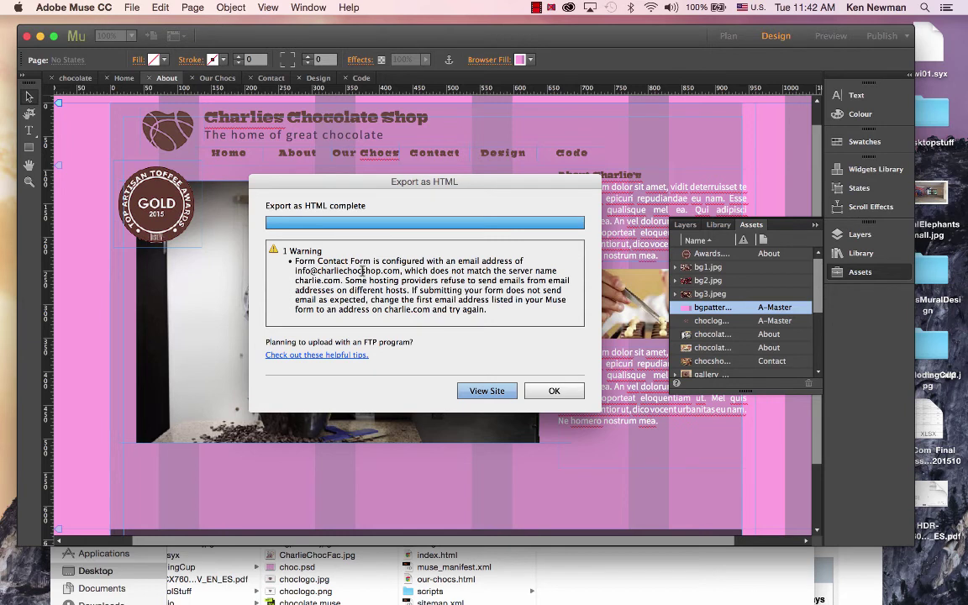
left_click_drag(402, 270, 297, 271)
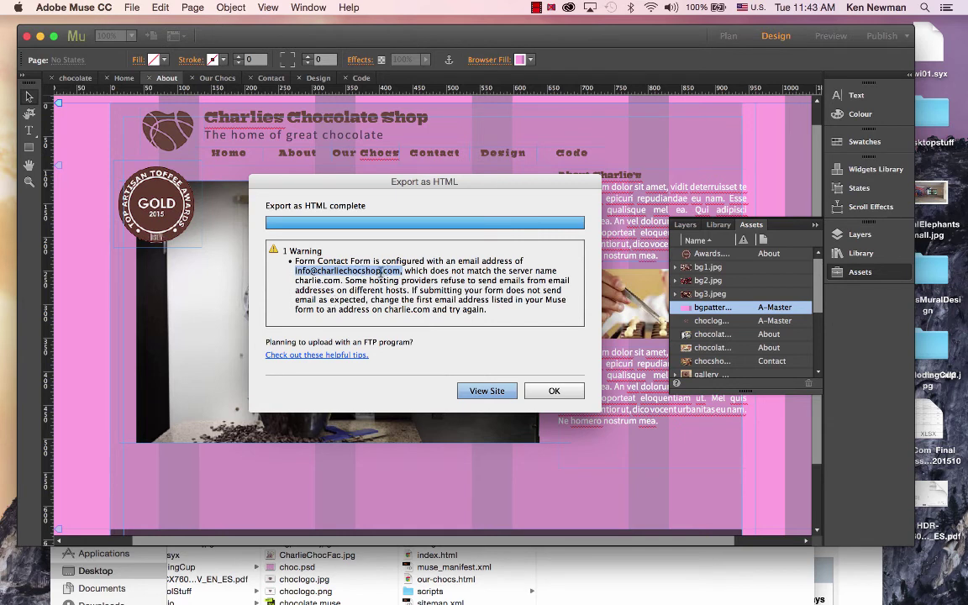
left_click_drag(382, 271, 319, 270)
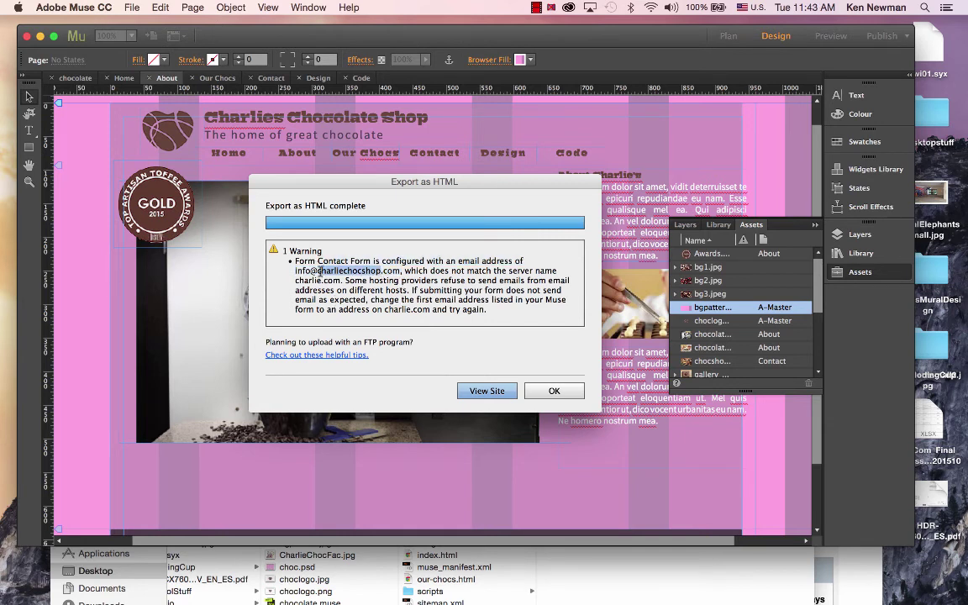
left_click(574, 393)
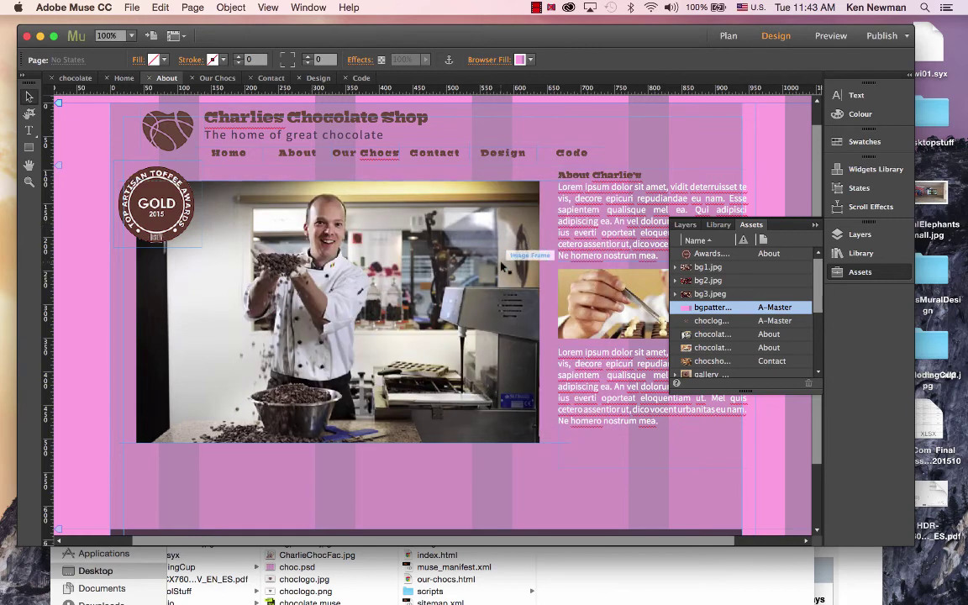
Bring the exported chocsite Finder window forward over the Muse page.
left_click_drag(391, 42, 441, 39)
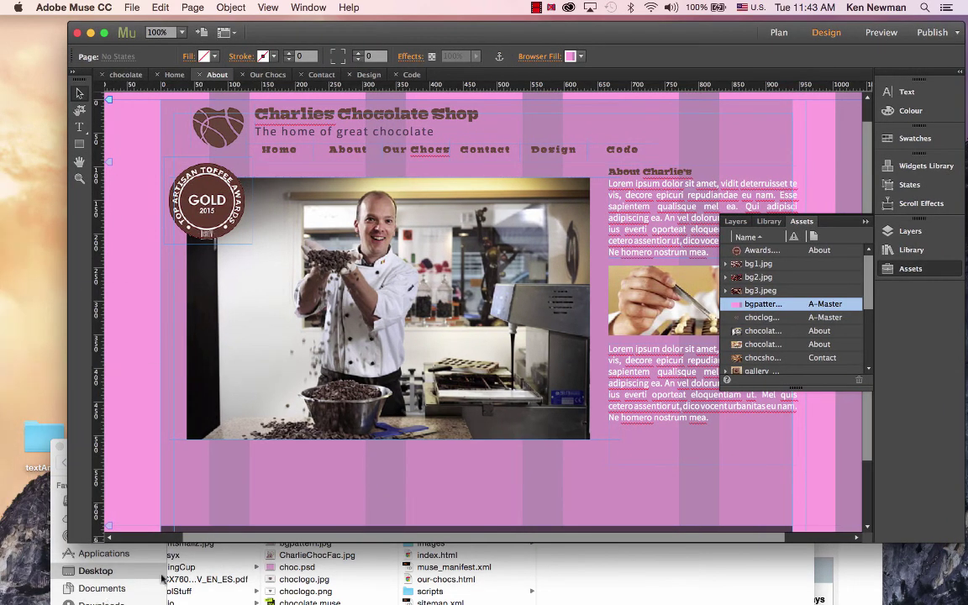
left_click(601, 581)
left_click_drag(514, 466, 489, 132)
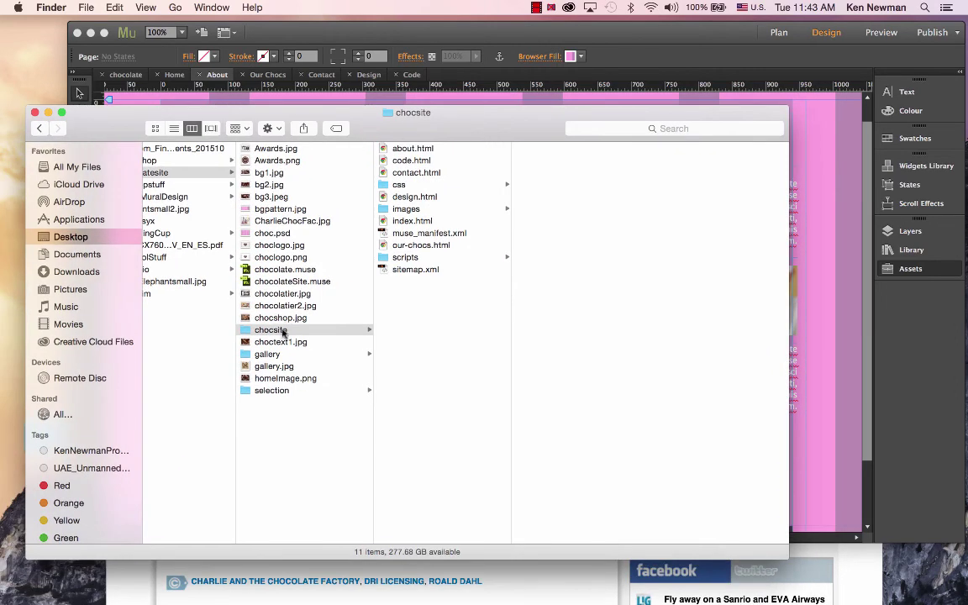
left_click(281, 330)
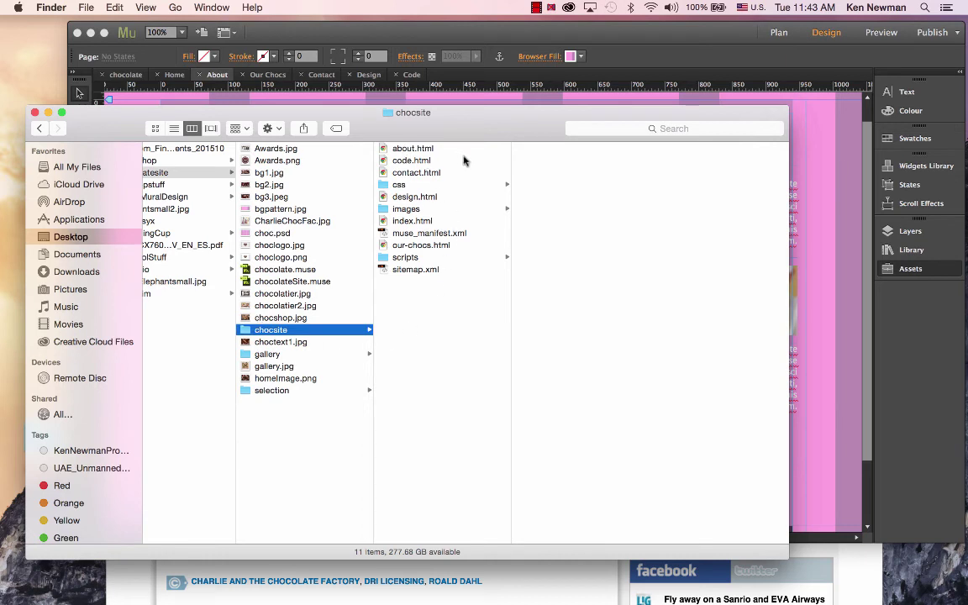
left_click_drag(463, 147, 408, 315)
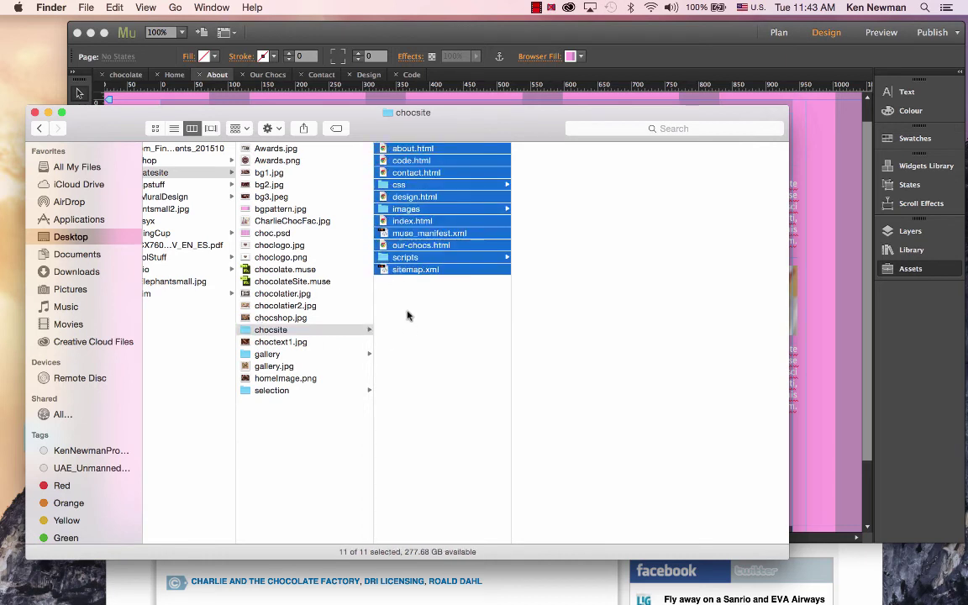
left_click(458, 338)
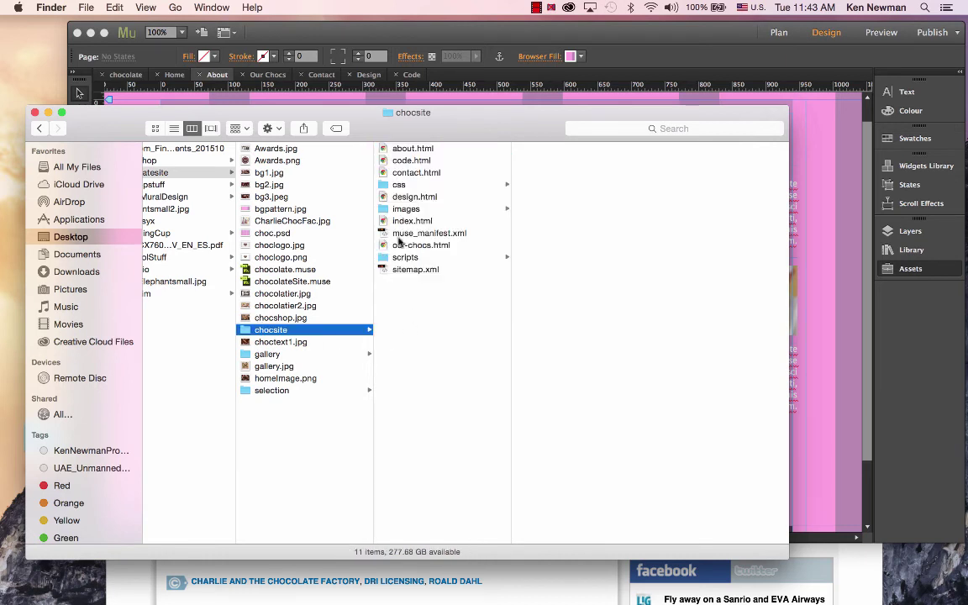
Preview the css folder's site_global, master_a-master, our-chocs, index, design and contact style sheets.
left_click(389, 187)
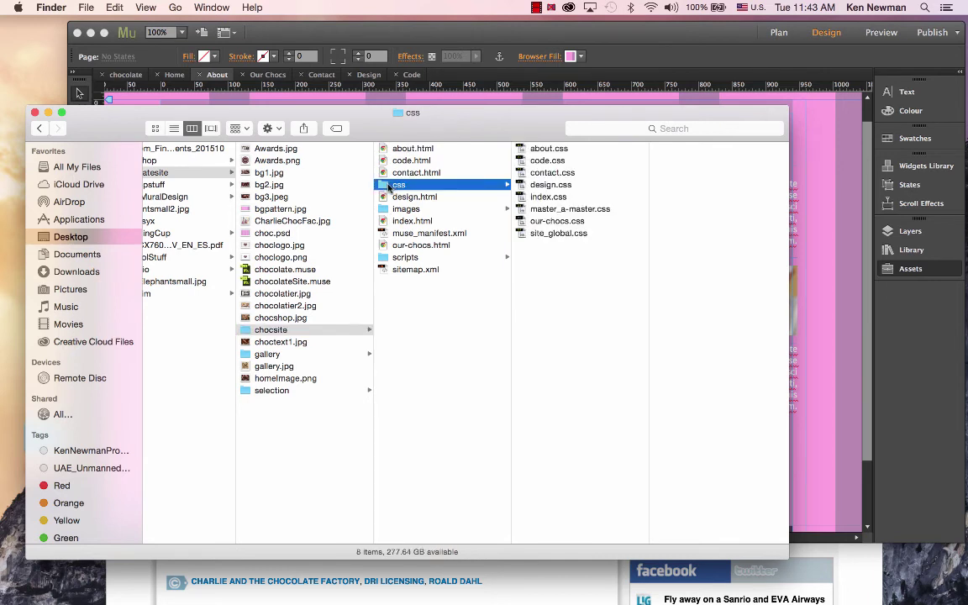
left_click(566, 234)
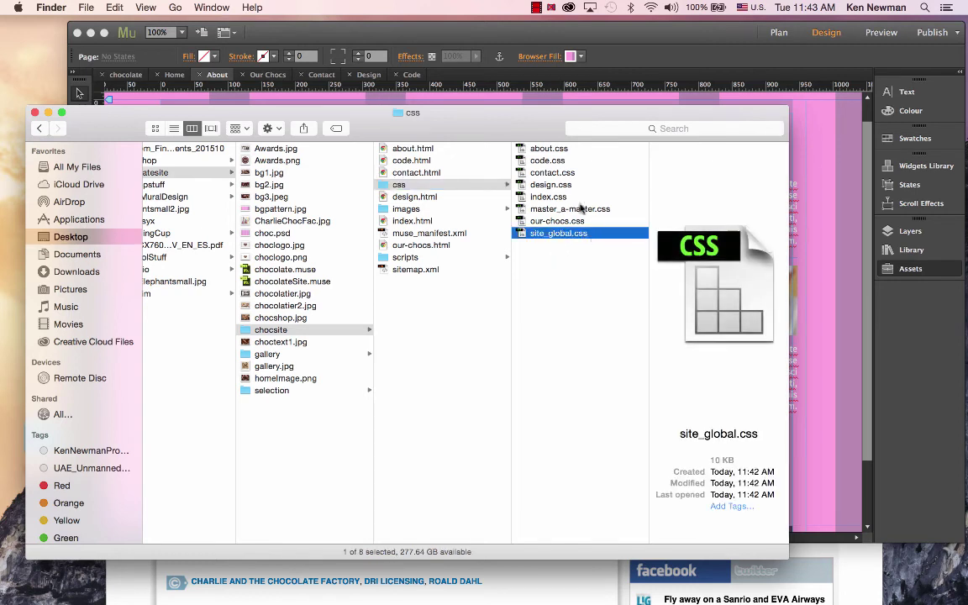
left_click(579, 208)
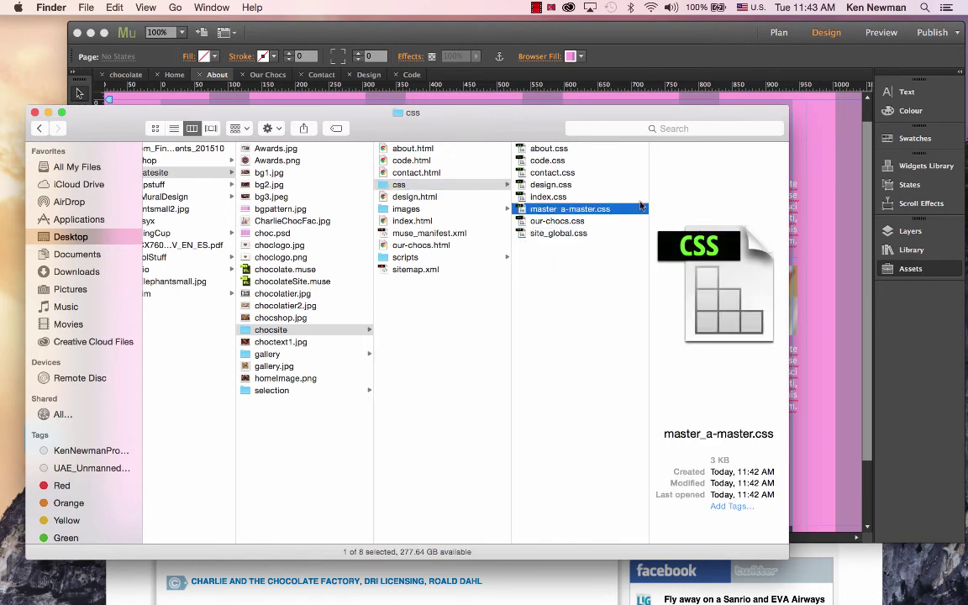
left_click(552, 222)
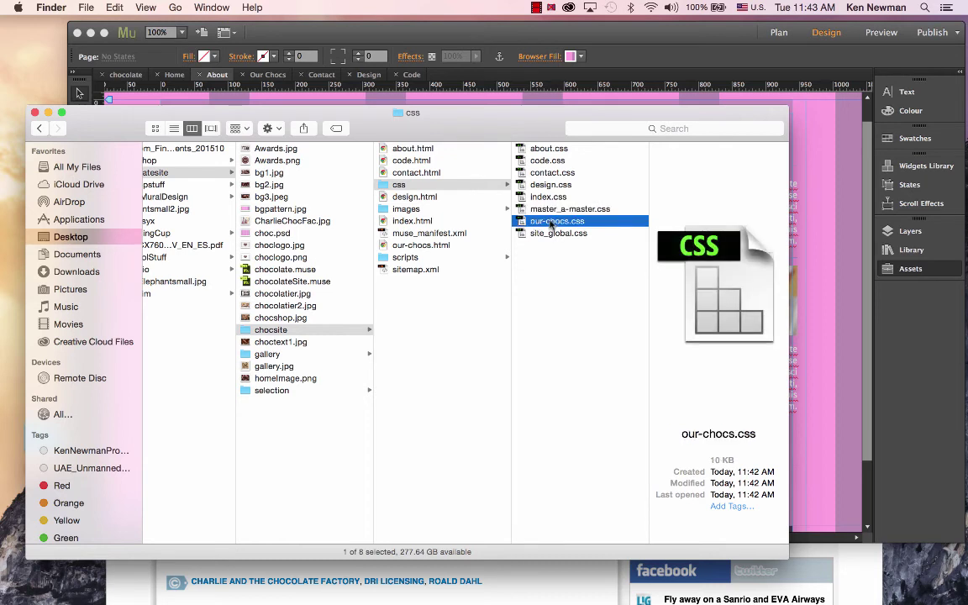
left_click(550, 196)
left_click(552, 184)
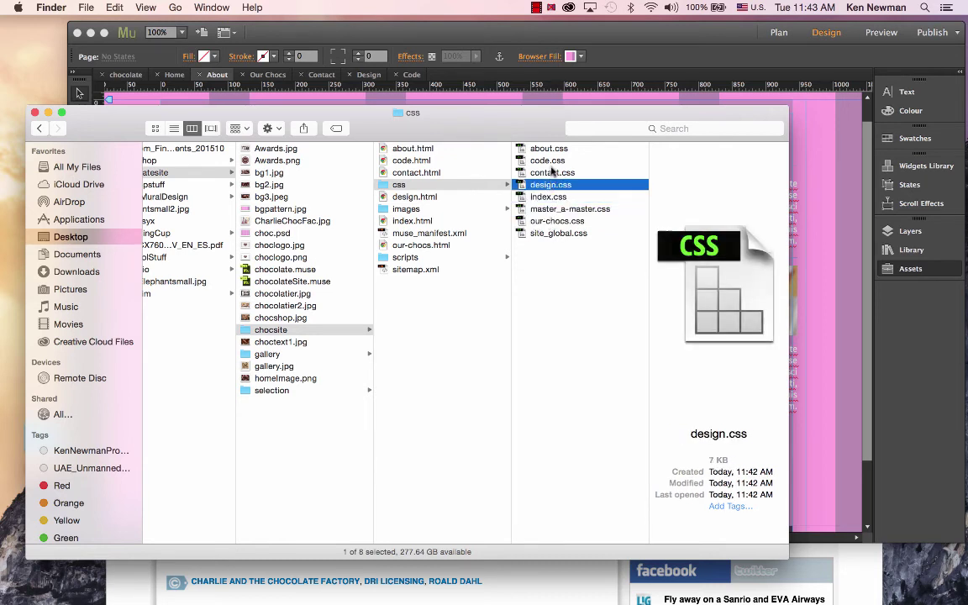
left_click(552, 174)
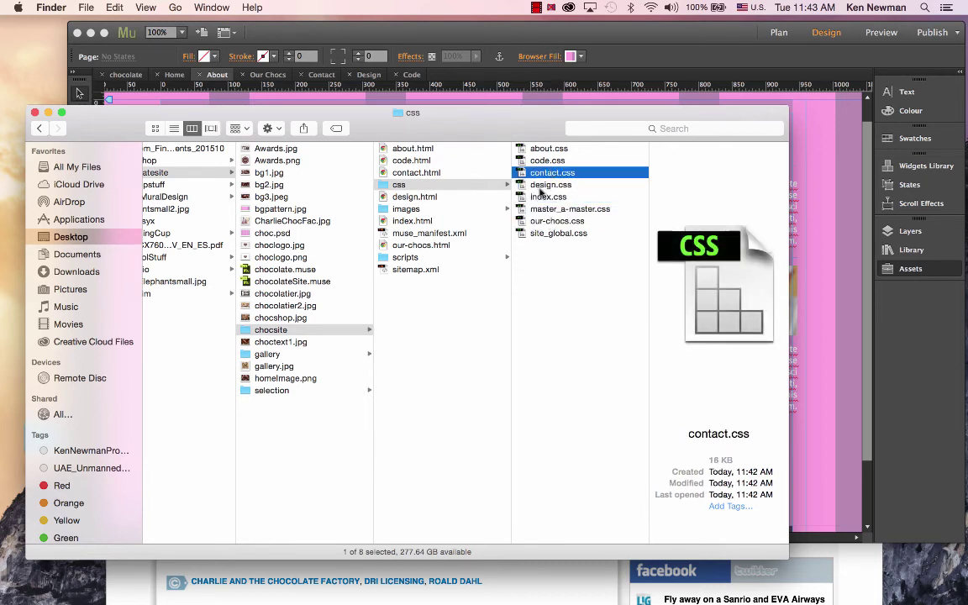
Preview the about, code, contact, index and our-chocs HTML pages.
left_click(407, 148)
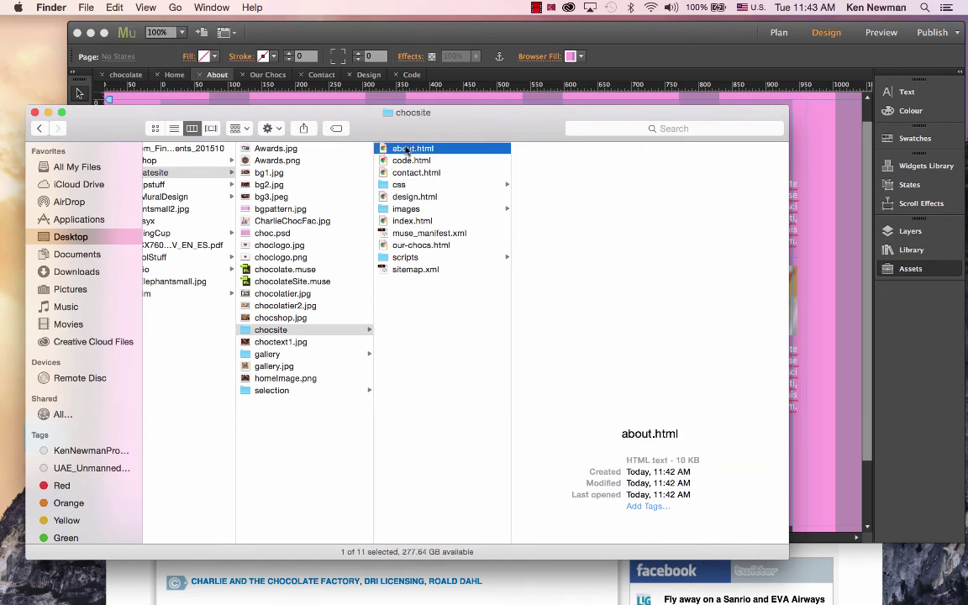
left_click(405, 160)
left_click(408, 173)
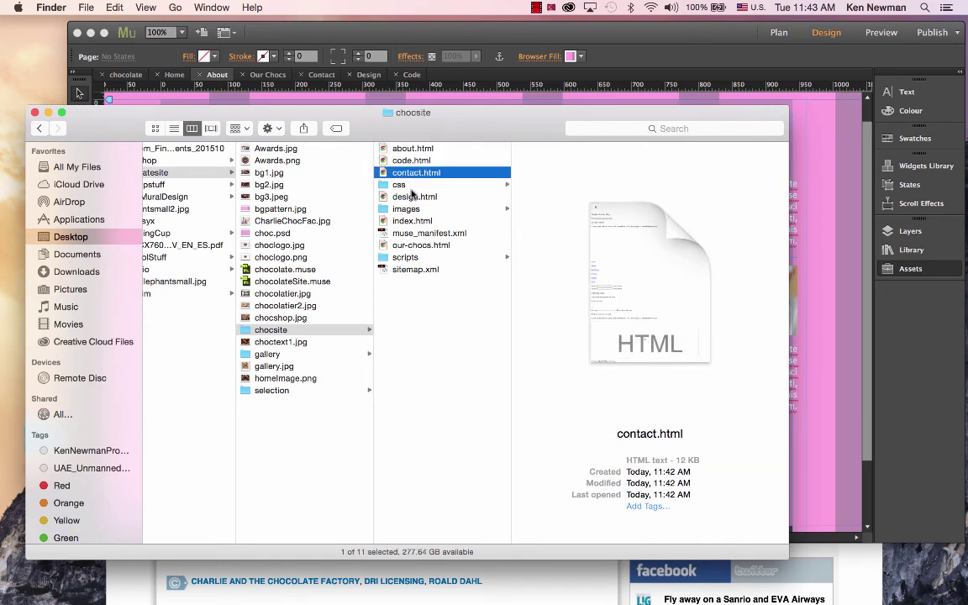
left_click(408, 220)
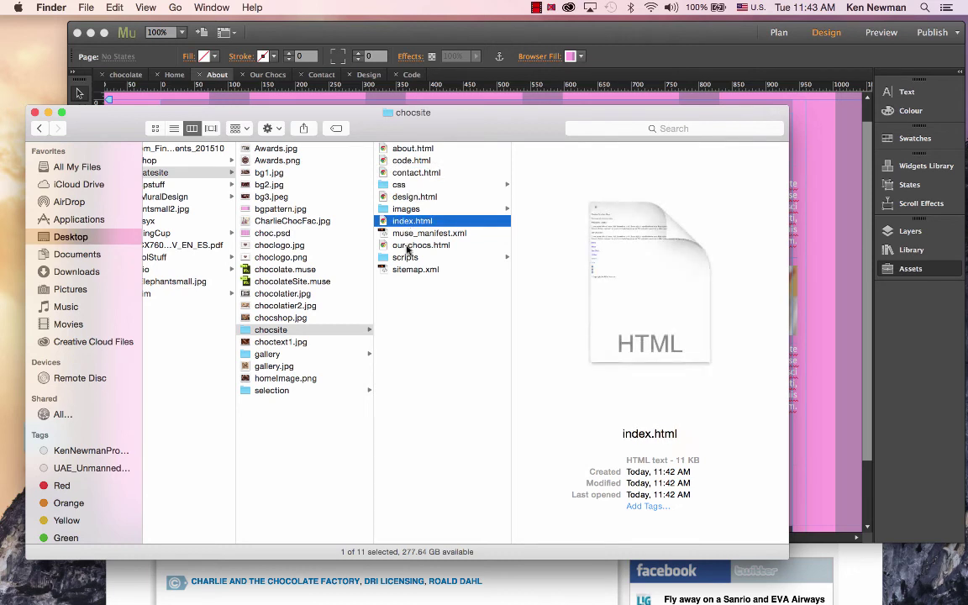
left_click(412, 245)
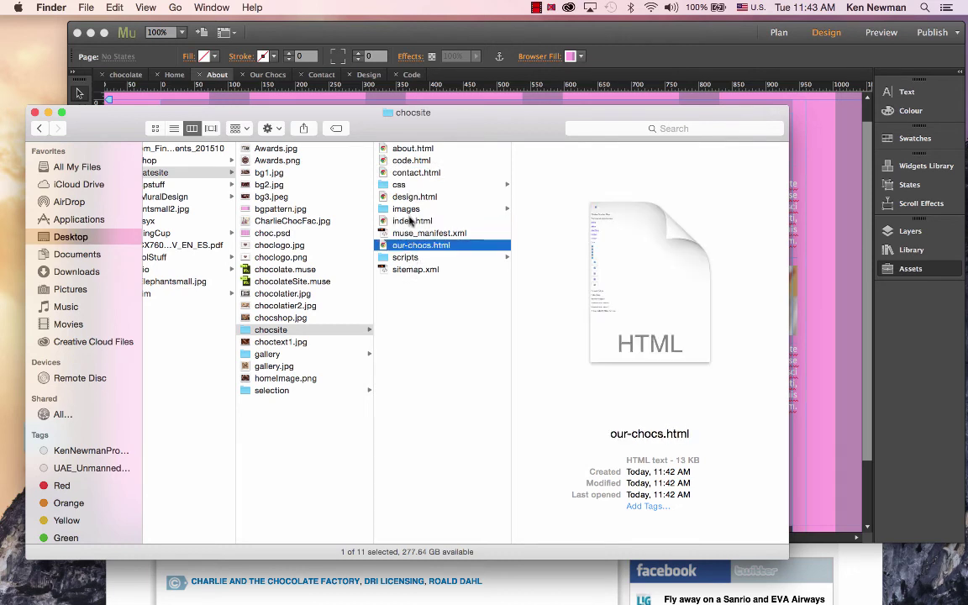
left_click(410, 220)
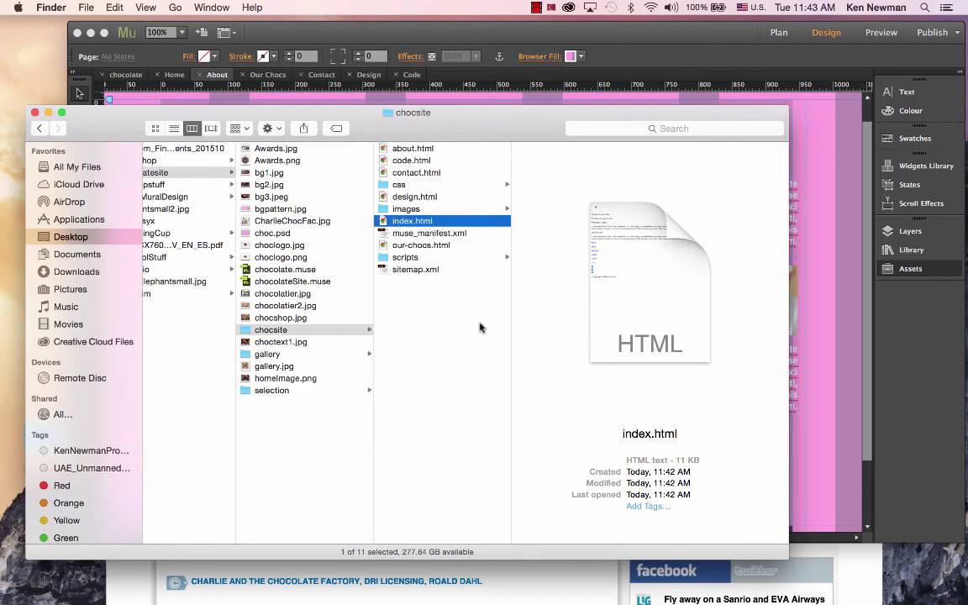
left_click_drag(407, 112, 409, 61)
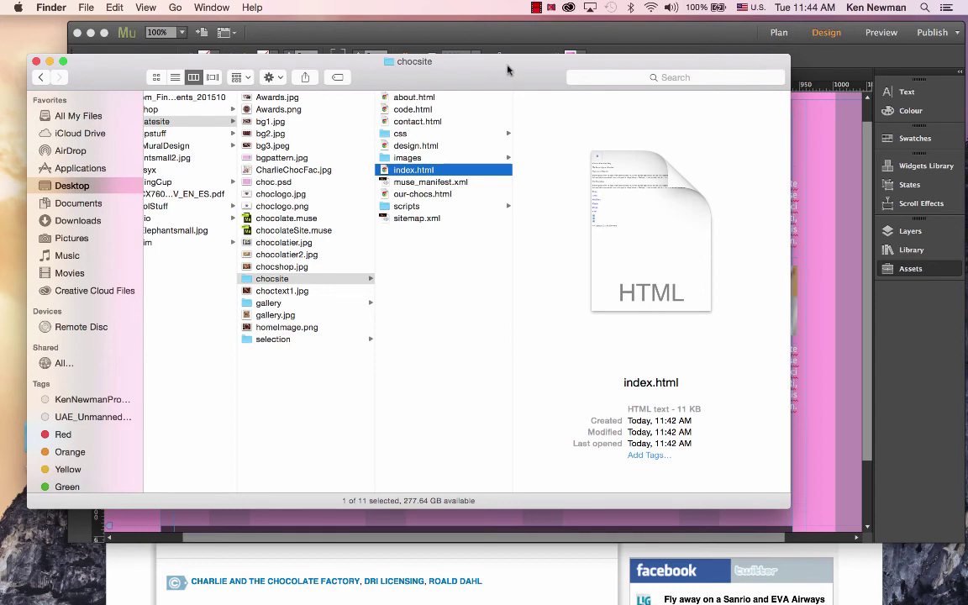
Return to Muse's Code page and collapse the floating assets panel.
left_click_drag(458, 62, 436, 368)
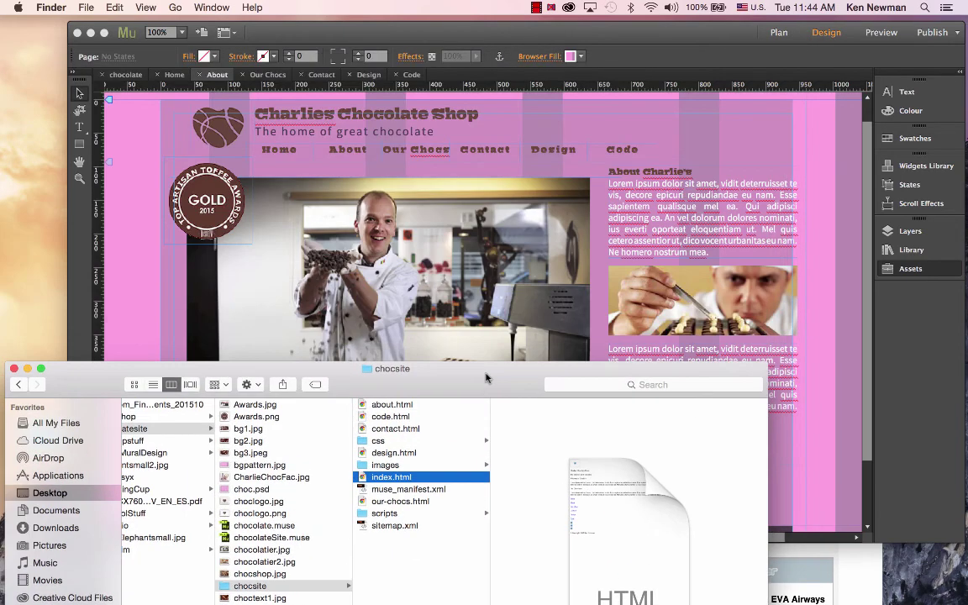
left_click(412, 76)
left_click(410, 74)
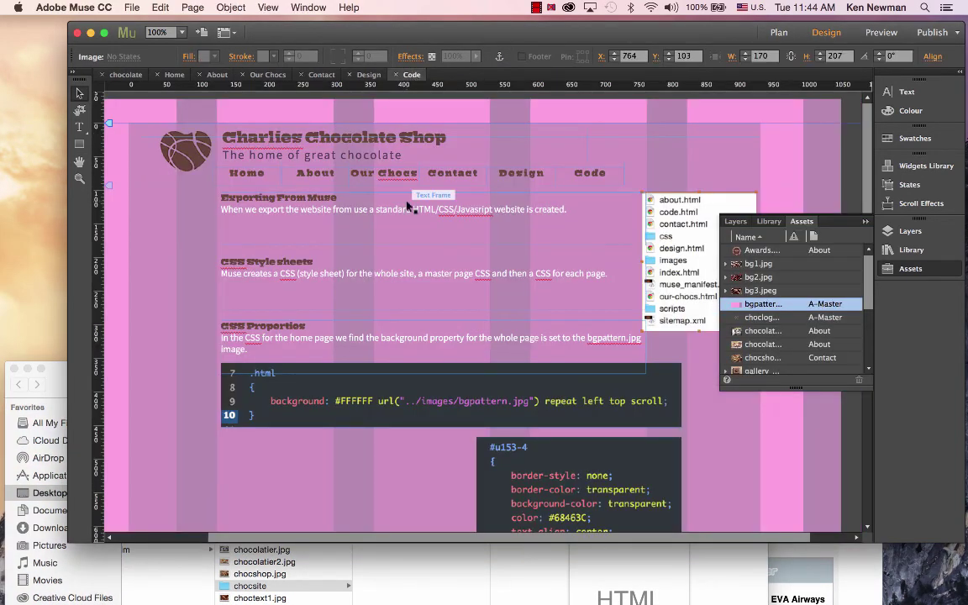
left_click(866, 221)
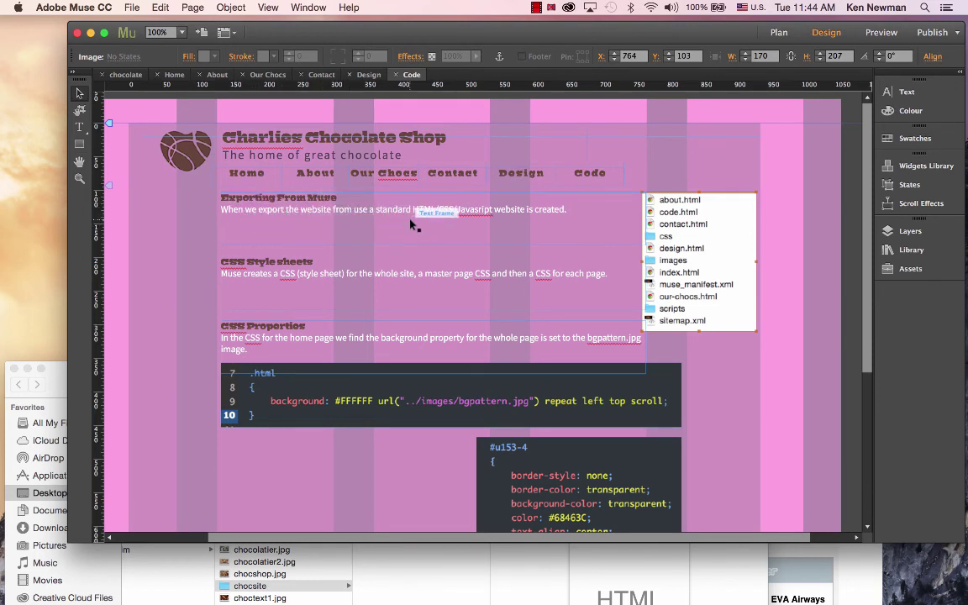
Insert 'M' so the first paragraph reads 'export the website from Muse'.
left_click(358, 210)
double_click(358, 214)
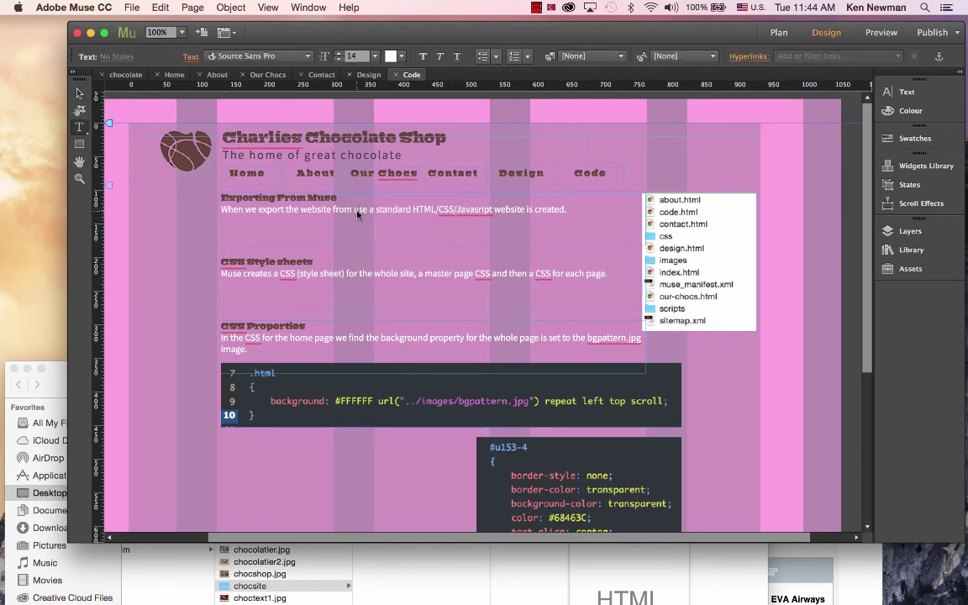
type("M")
left_click(462, 210)
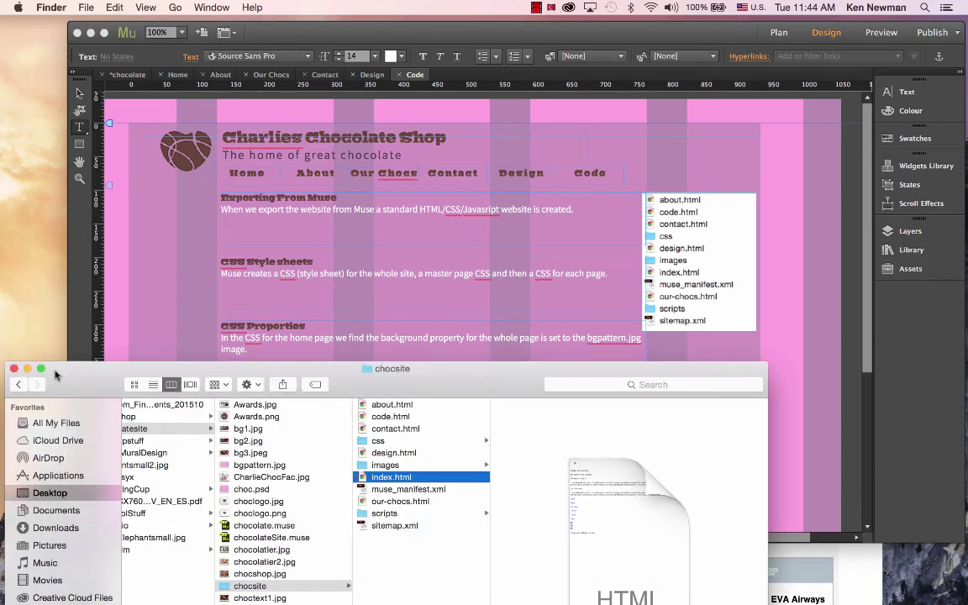
left_click(55, 366)
Open the exported site's css folder in Finder.
left_click(254, 285)
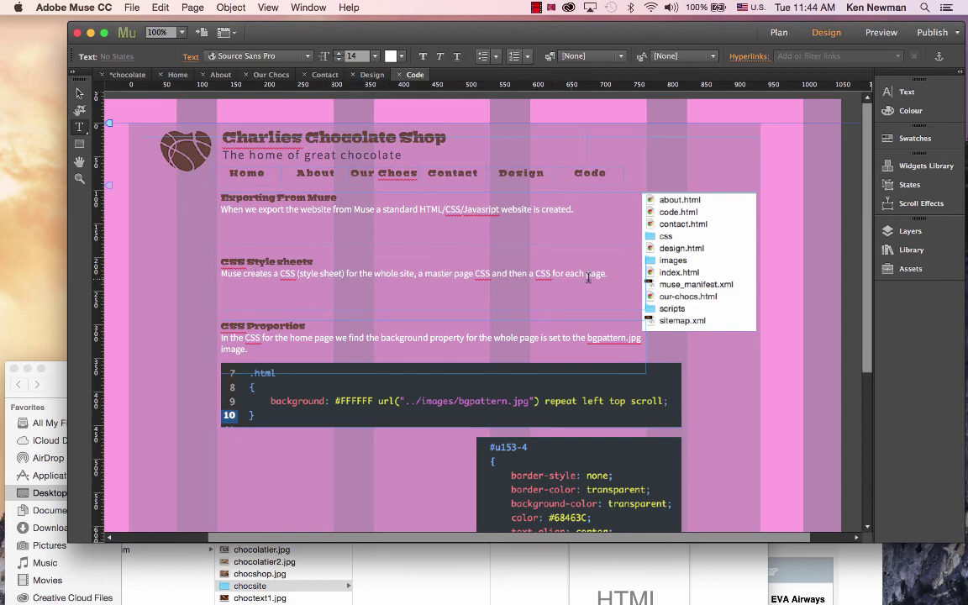
left_click(46, 339)
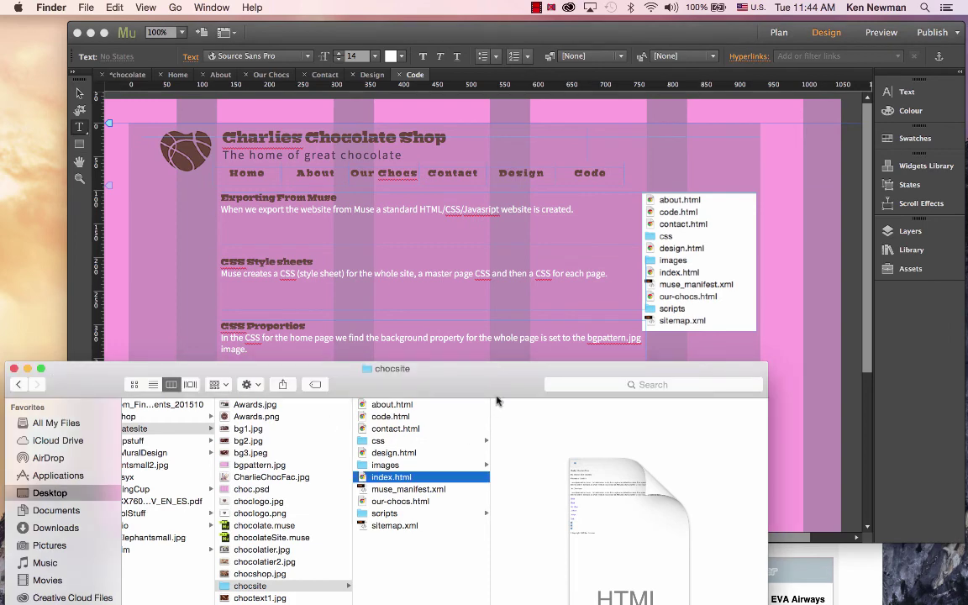
left_click_drag(464, 362, 484, 254)
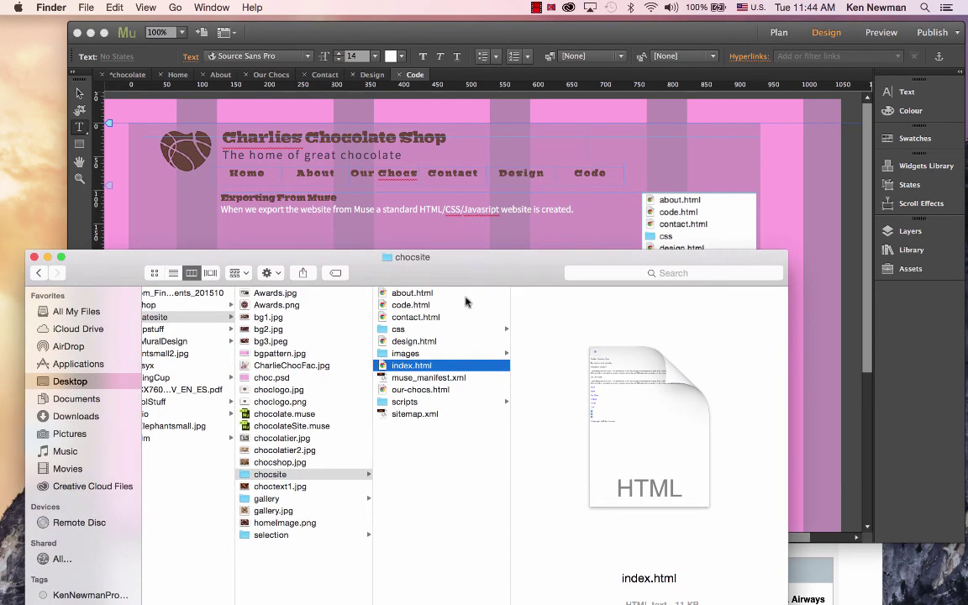
left_click(400, 330)
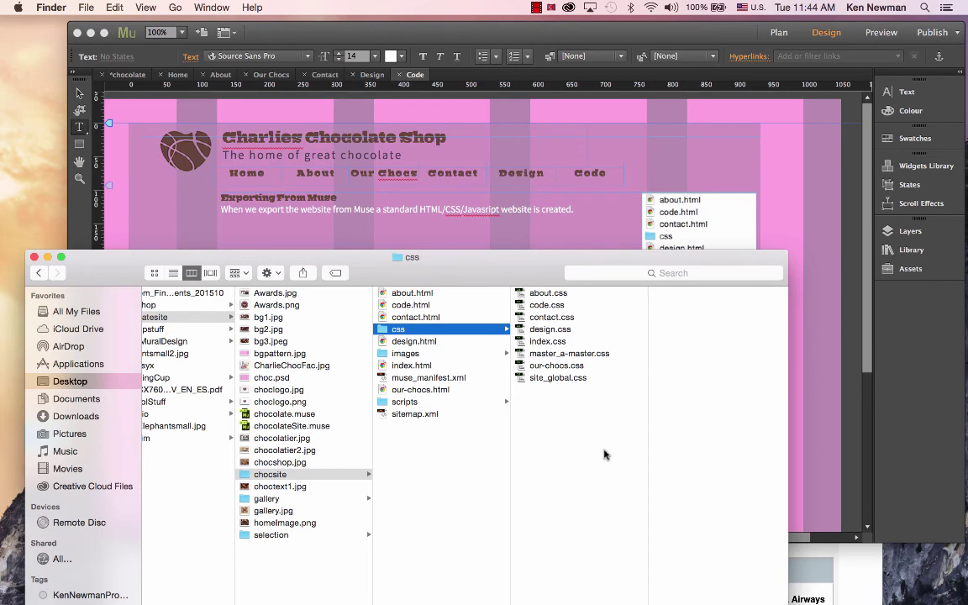
Screenshot the css folder's file list and go back to the Muse Code page.
key("super+shift+4")
left_click_drag(511, 286, 629, 390)
left_click_drag(534, 265, 534, 431)
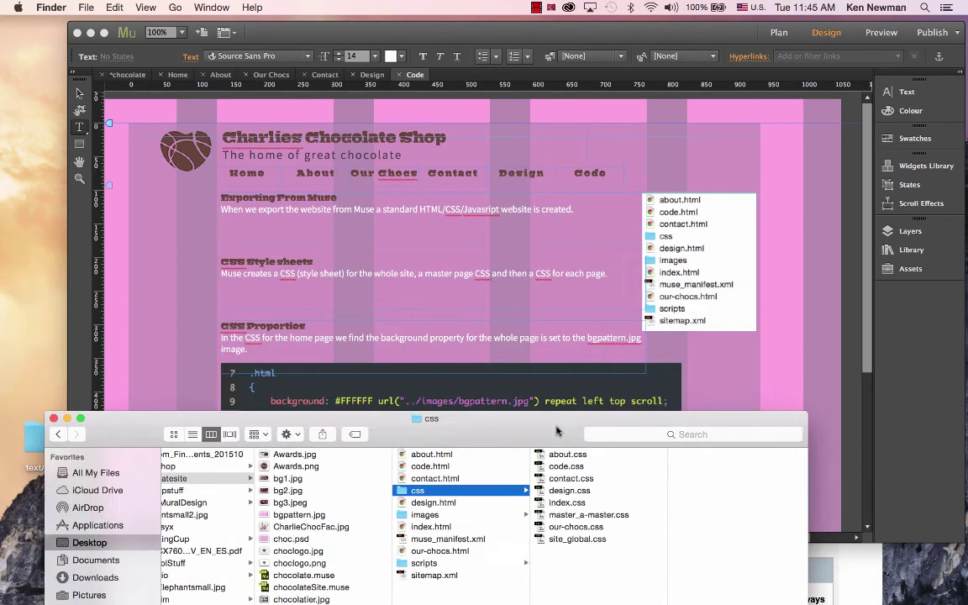
left_click(563, 253)
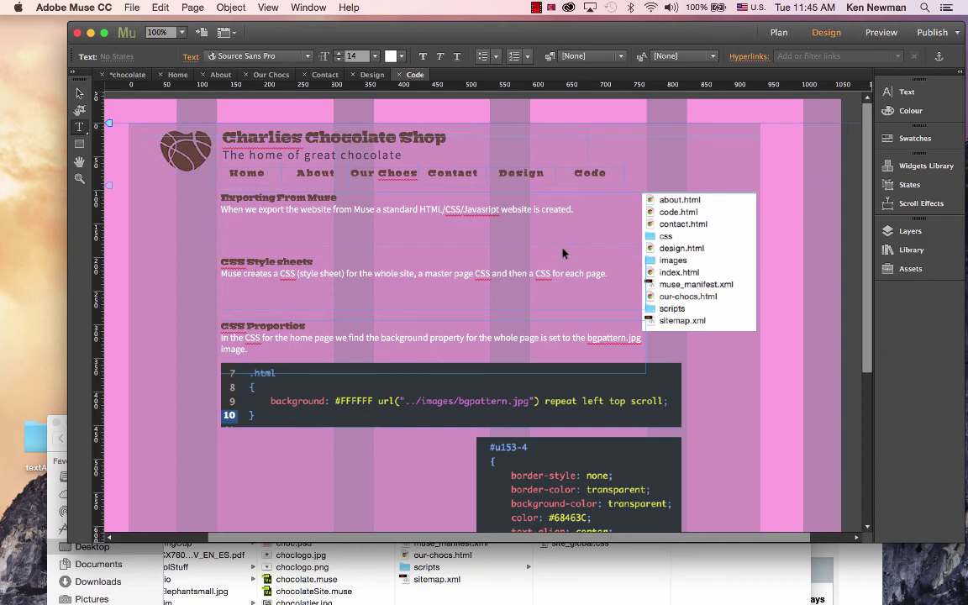
Paste the css file-list screenshot as a free image under the html file list.
key("super+v")
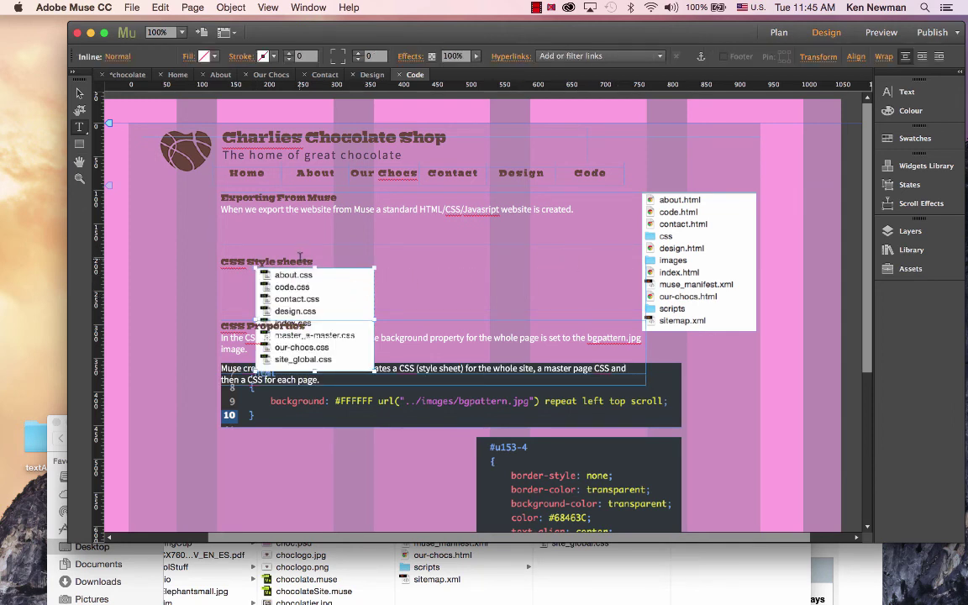
left_click(80, 93)
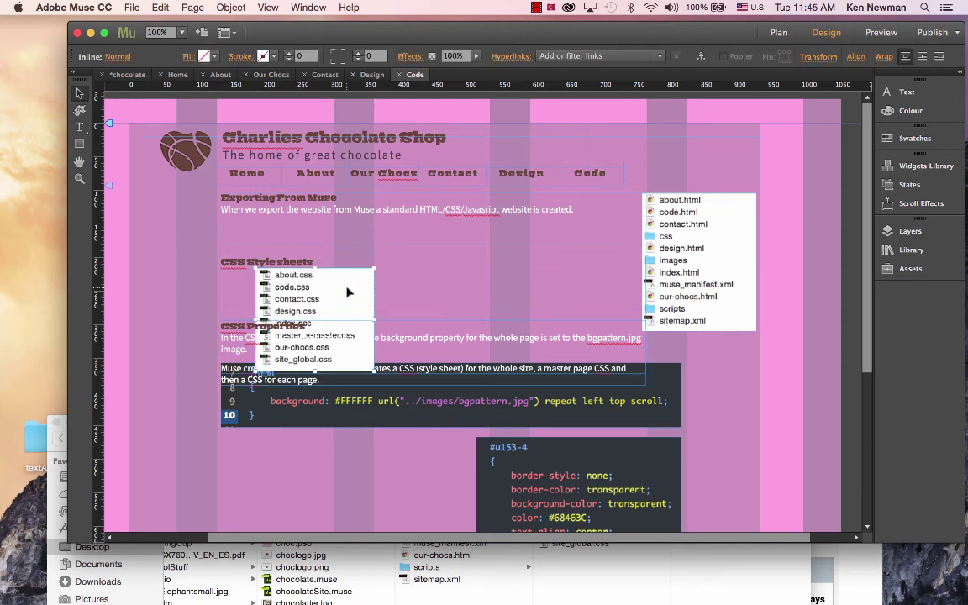
left_click_drag(319, 302, 457, 389)
left_click_drag(366, 448, 331, 311)
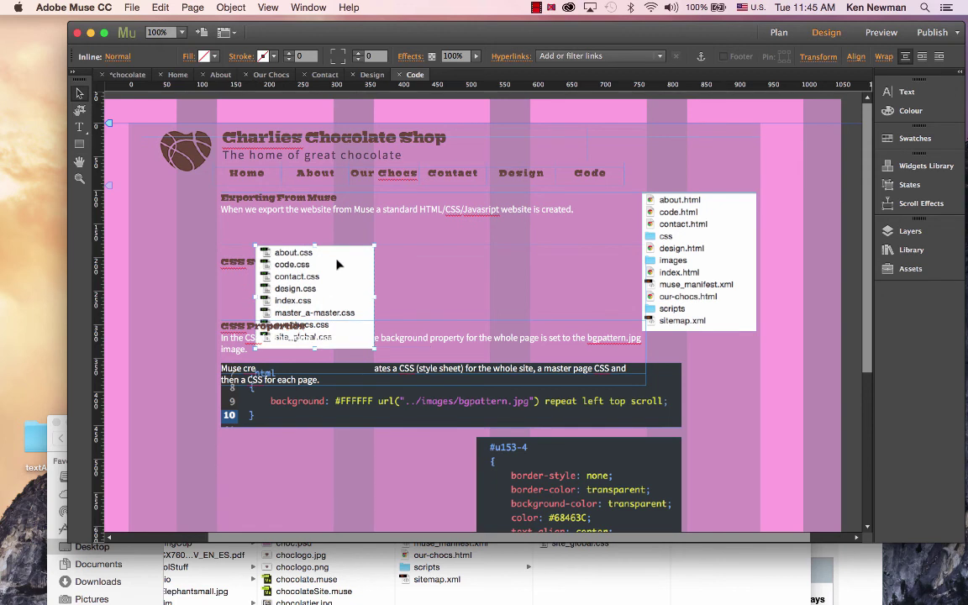
key("Delete")
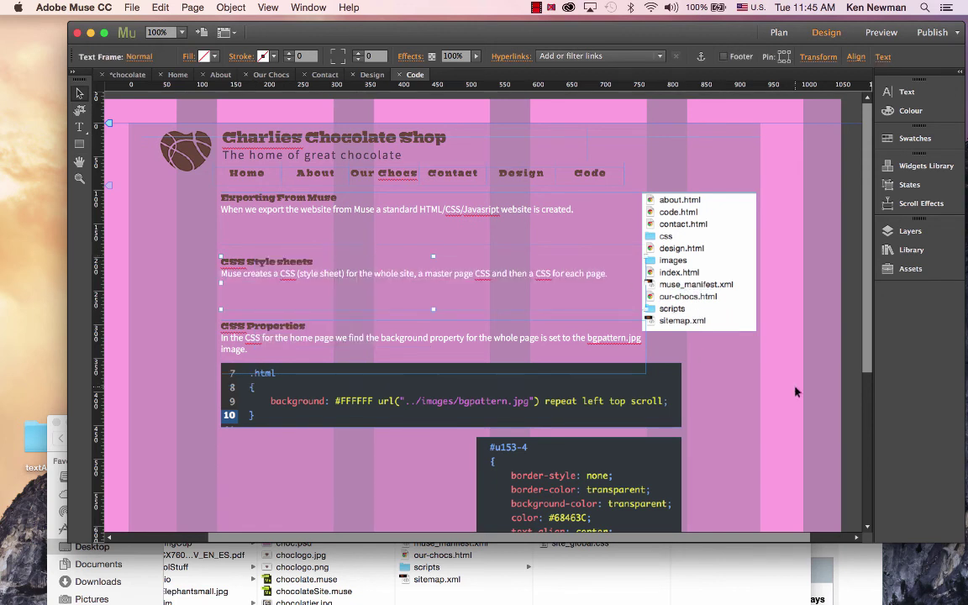
left_click(768, 395)
key("super+z")
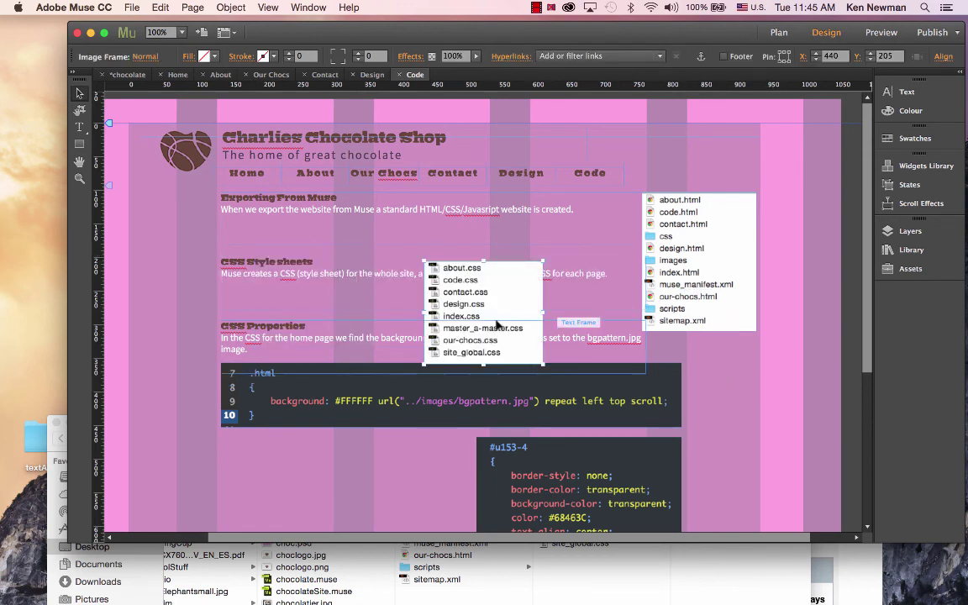
left_click_drag(501, 263, 721, 401)
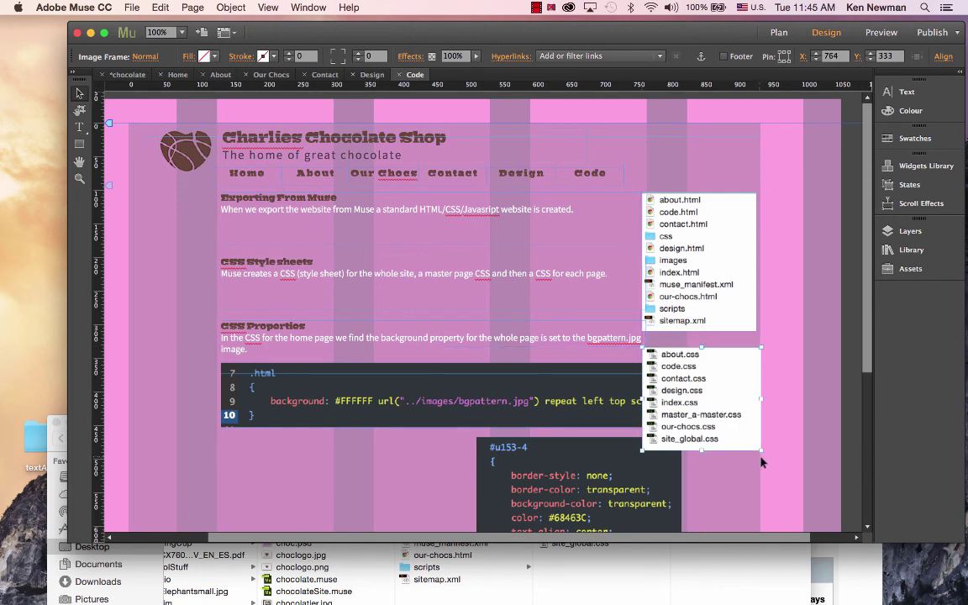
Shrink the css and html file-list images and line them up top right.
left_click_drag(761, 451, 714, 409)
left_click(709, 280)
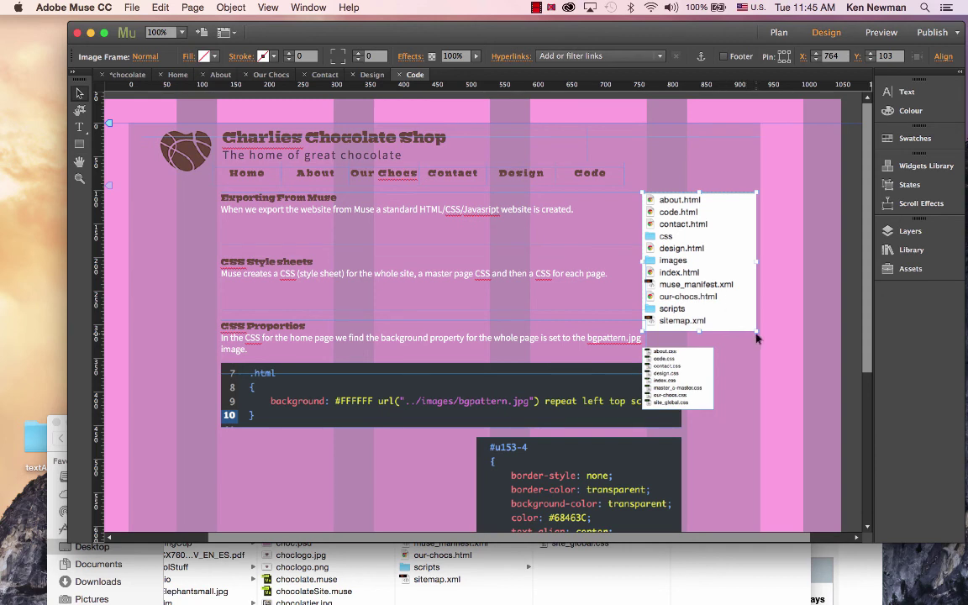
left_click_drag(756, 338, 708, 275)
left_click_drag(691, 376, 706, 313)
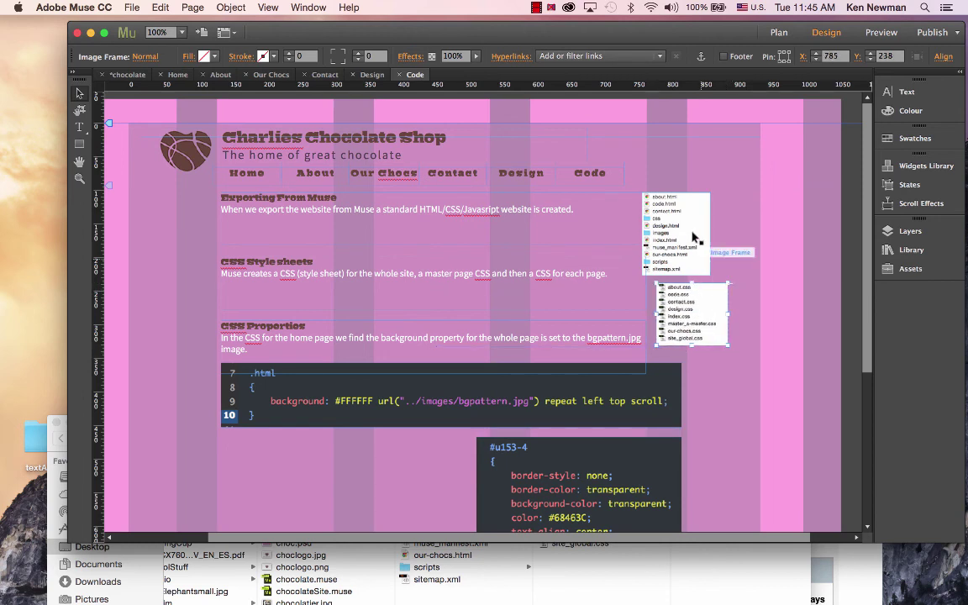
mouse_move(690, 232)
left_mouse_down()
mouse_move(724, 231)
mouse_move(708, 233)
left_mouse_up()
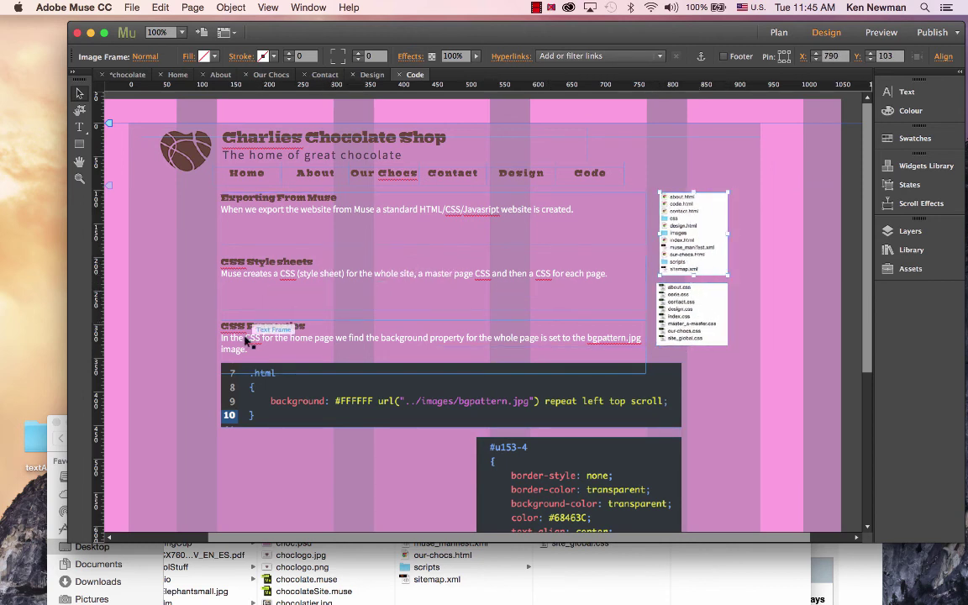
Move the CSS Properties text, .html code image and #u153-4 image further down.
left_click(315, 339)
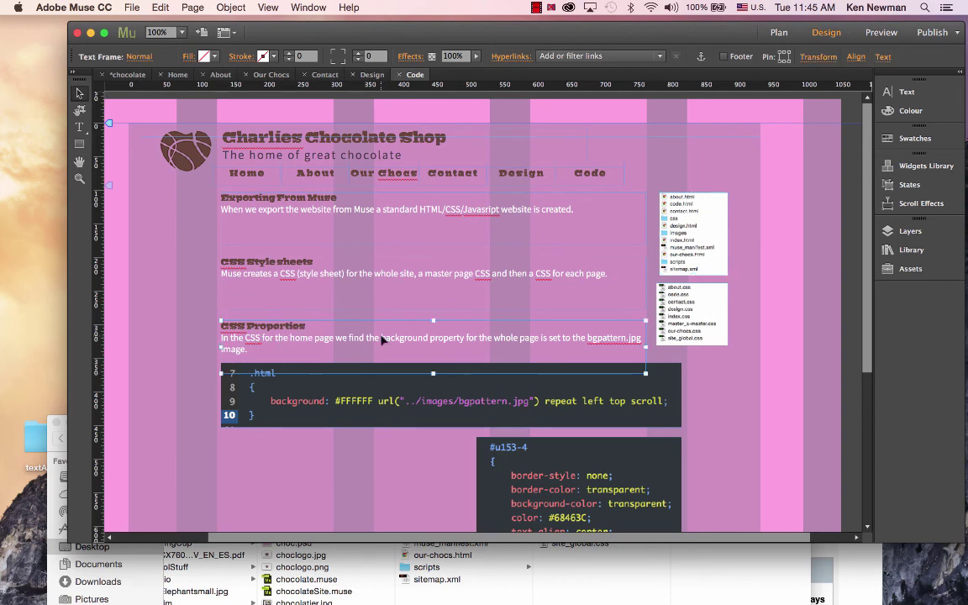
left_click_drag(381, 339, 381, 380)
left_click(488, 420)
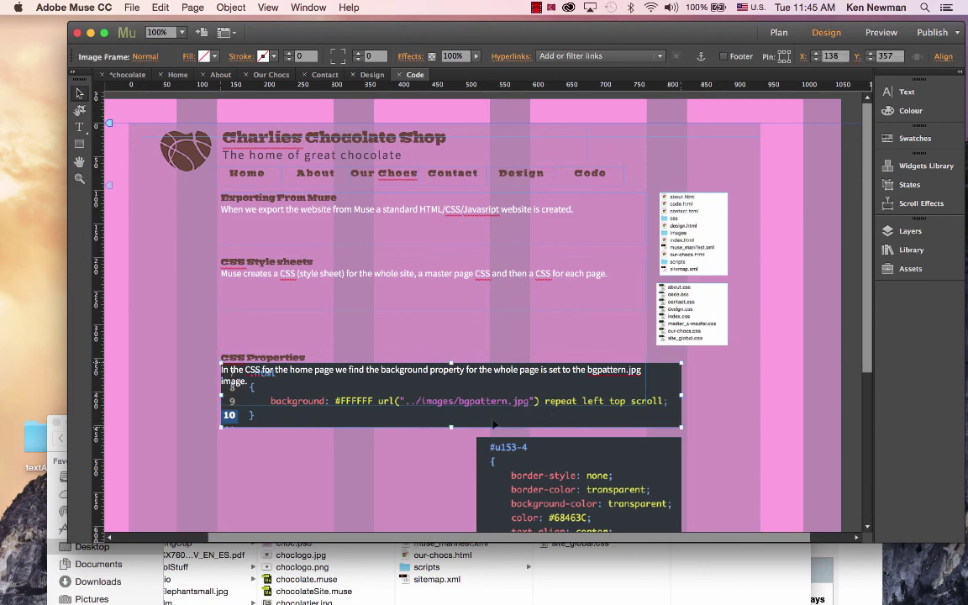
left_click_drag(483, 433, 483, 473)
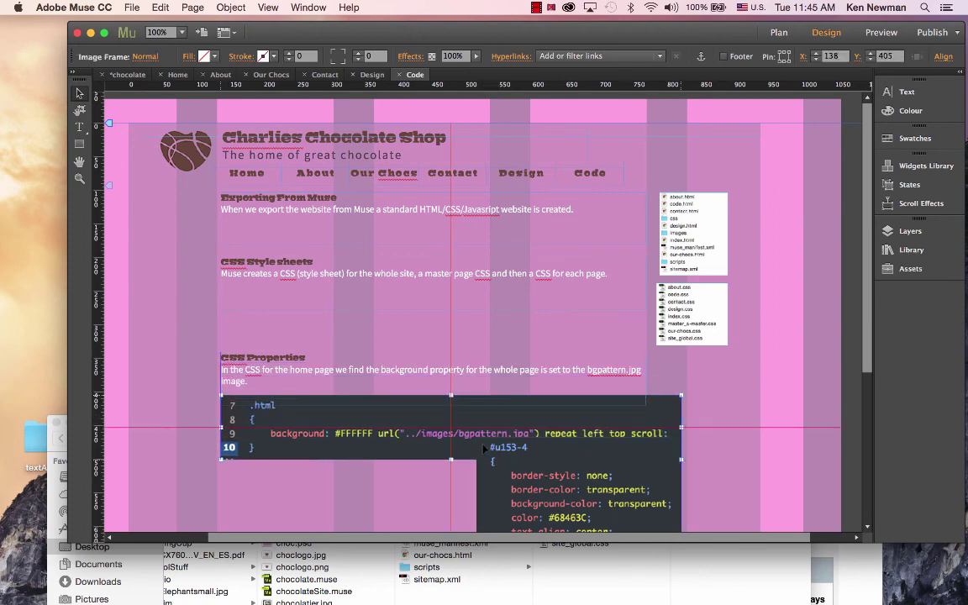
left_click_drag(499, 431, 552, 441)
left_click(322, 322)
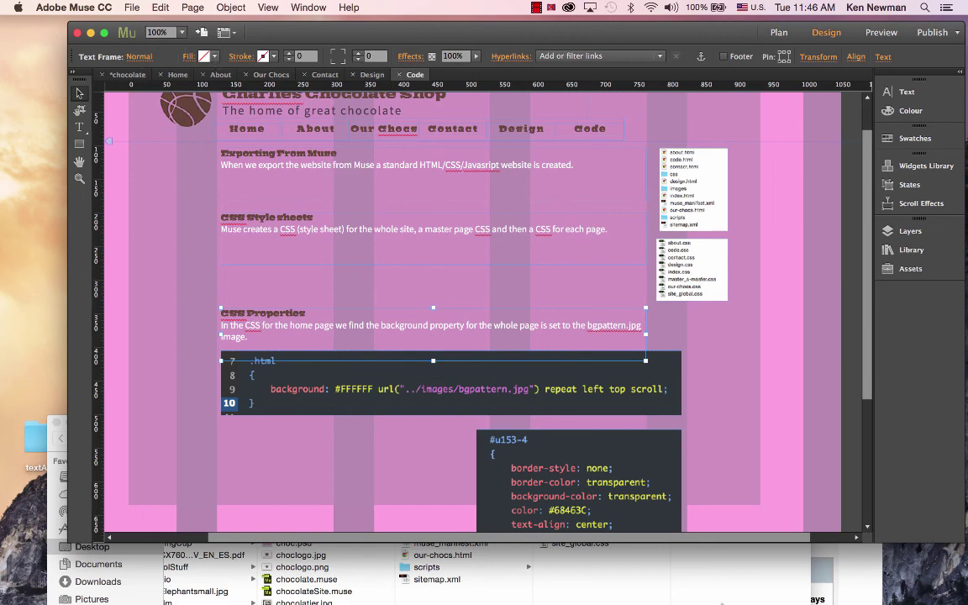
Open index.css from the exported css folder in Dreamweaver CC.
key("super+Tab")
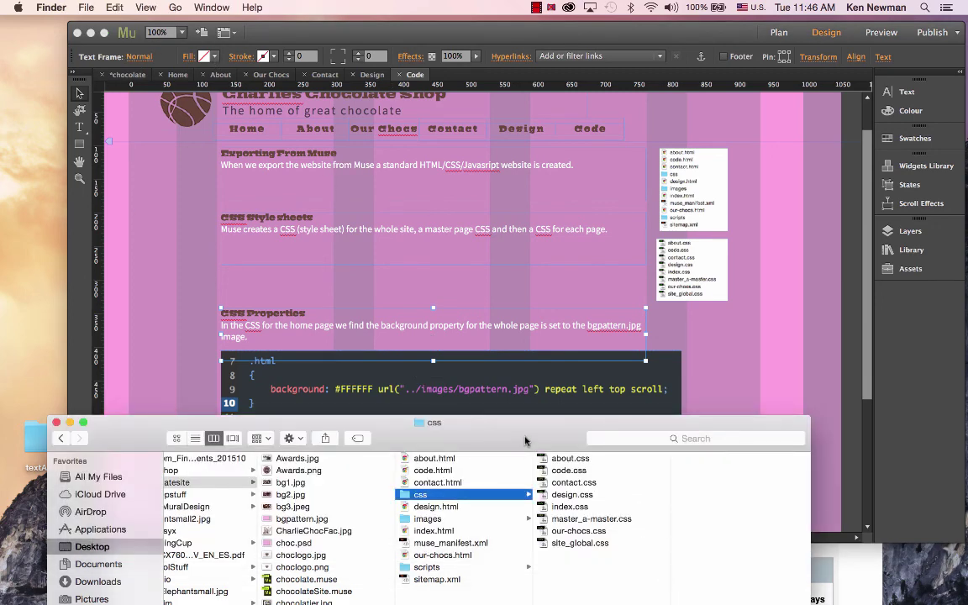
left_click_drag(525, 440, 528, 251)
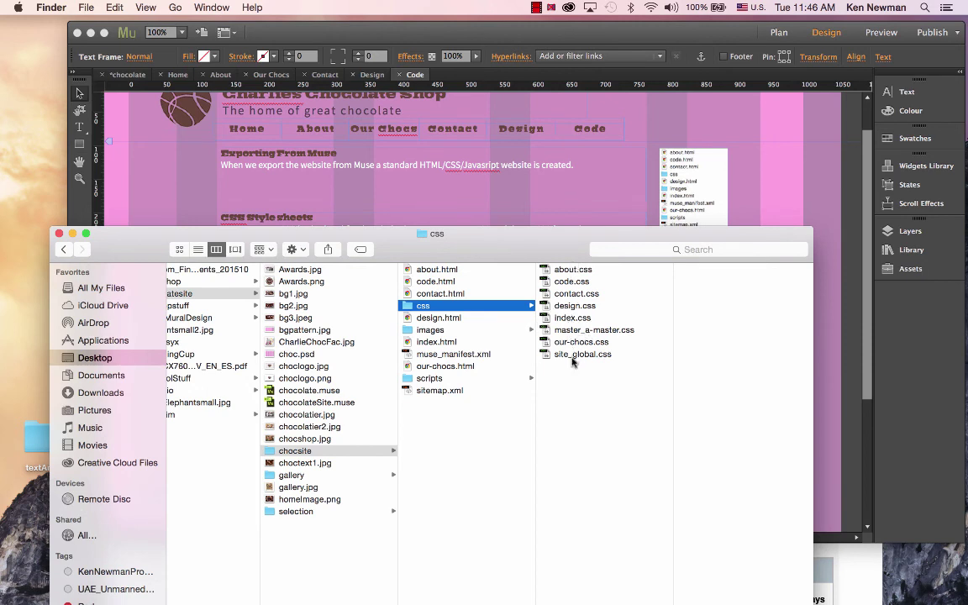
left_click(575, 317)
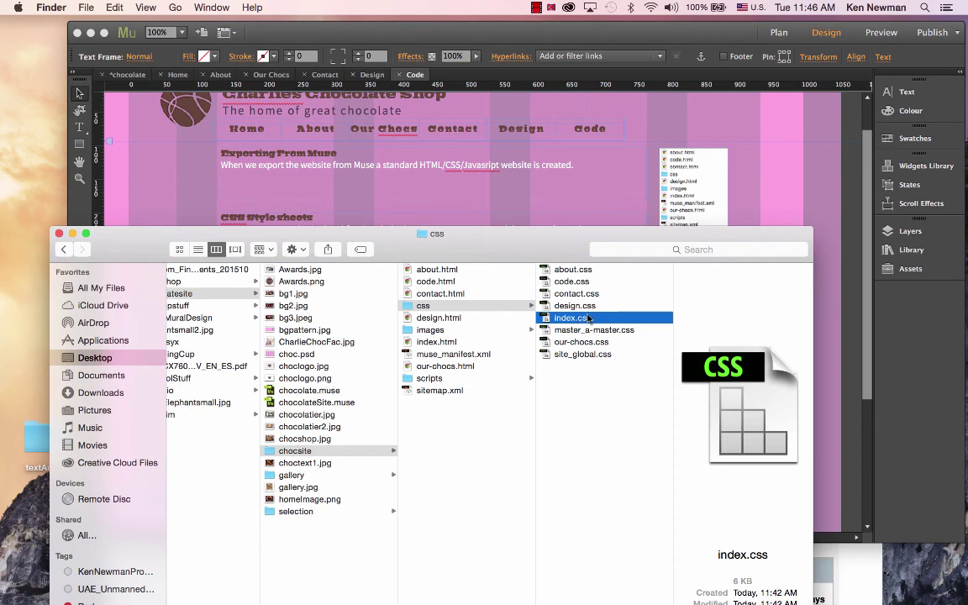
right_click(587, 318)
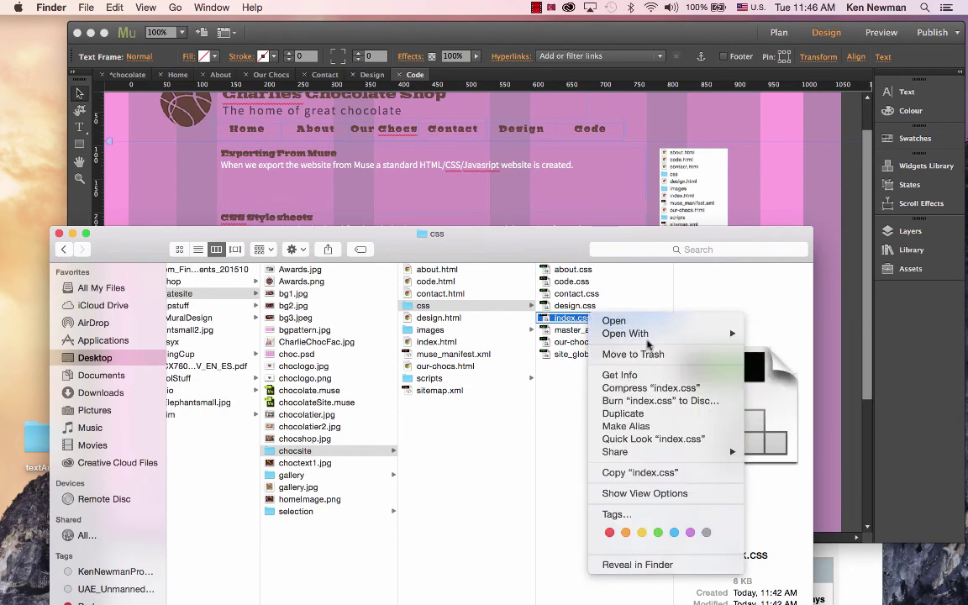
mouse_move(639, 334)
left_click(807, 334)
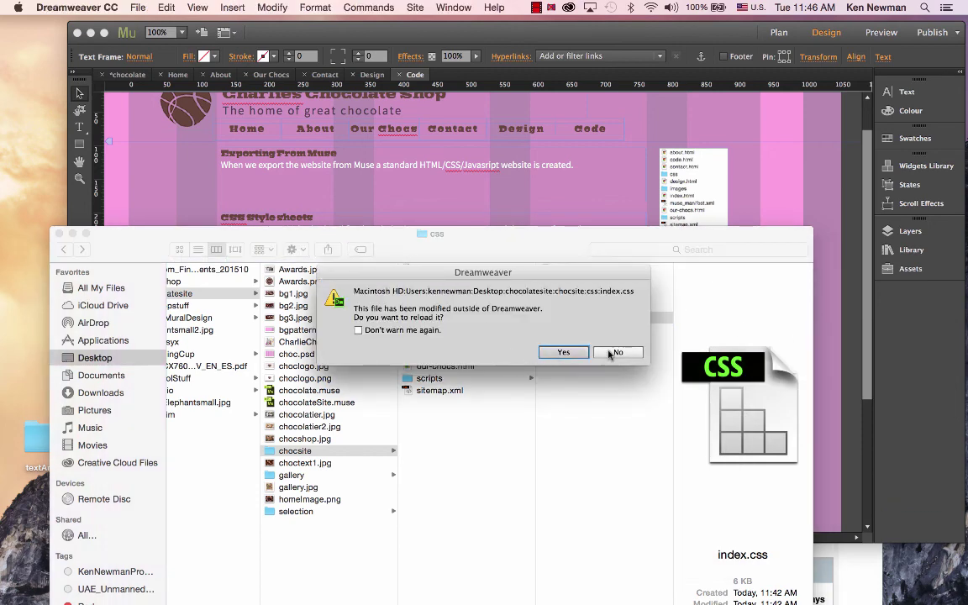
left_click(563, 352)
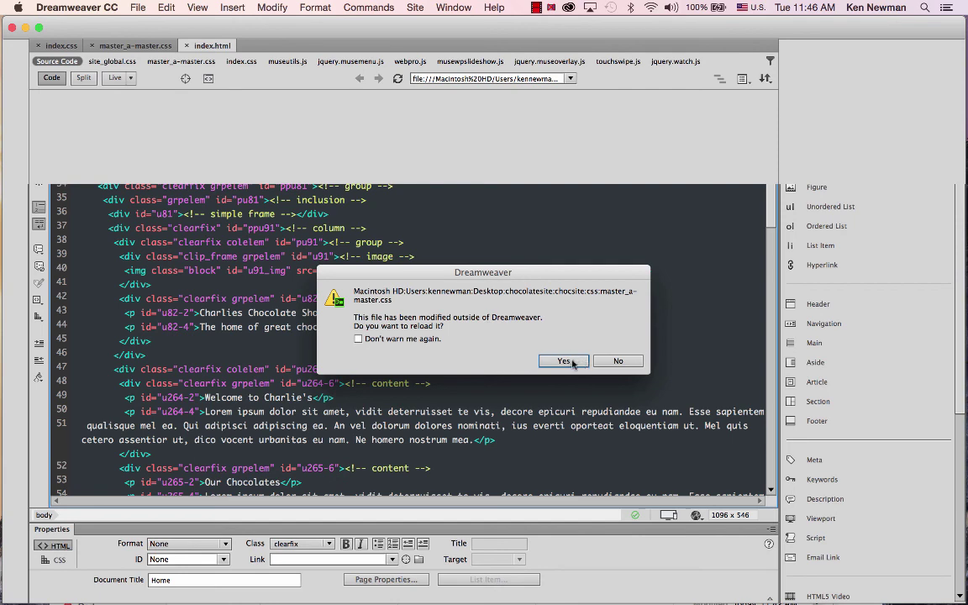
left_click(576, 363)
left_click(617, 355)
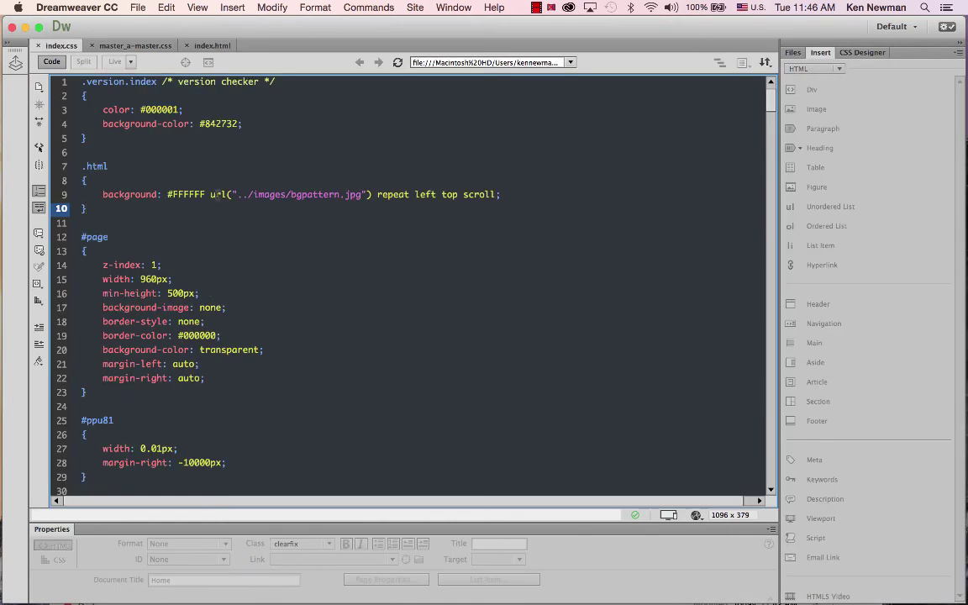
scroll(284, 312, "down", 20)
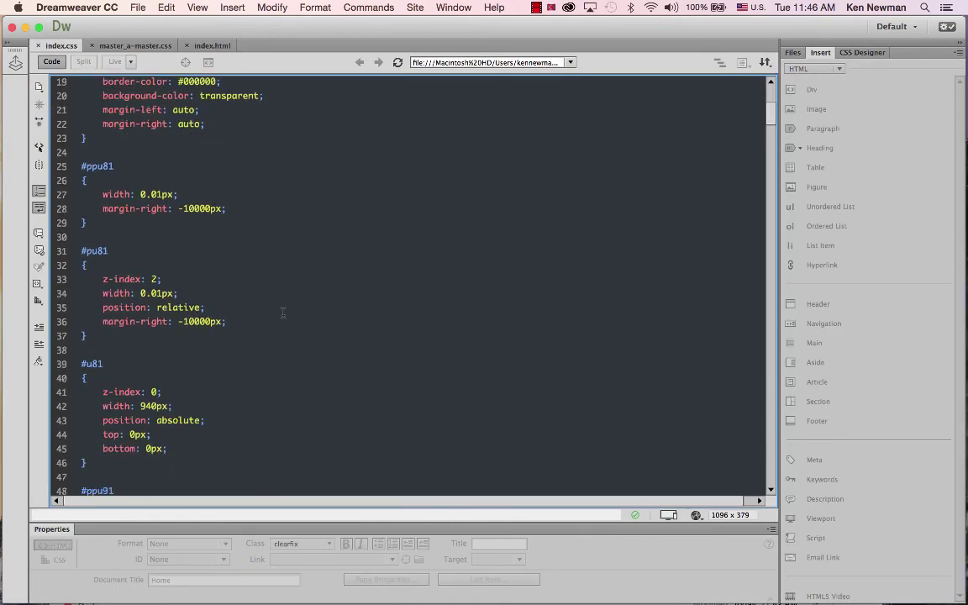
scroll(283, 313, "down", 17)
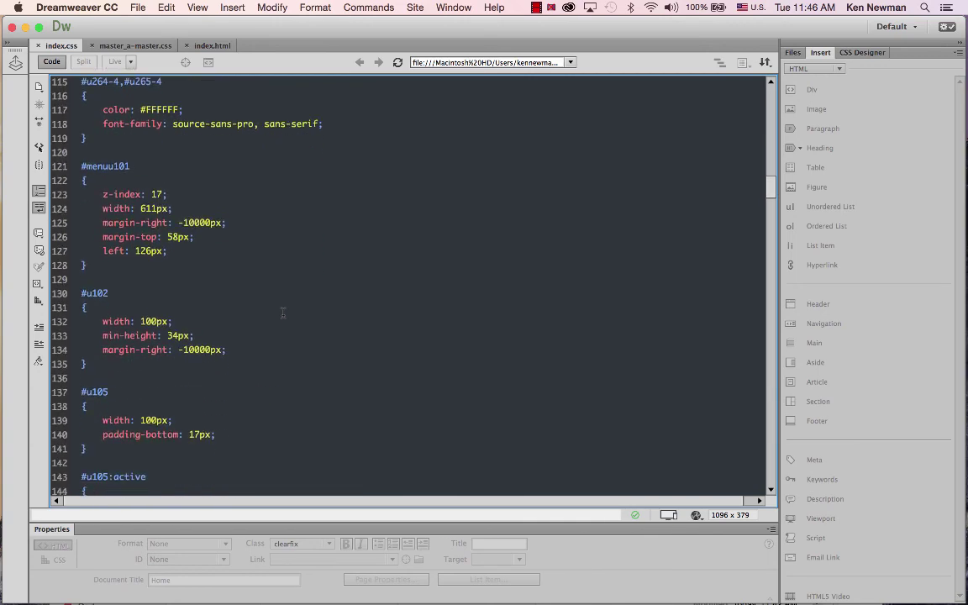
scroll(177, 140, "up", 2)
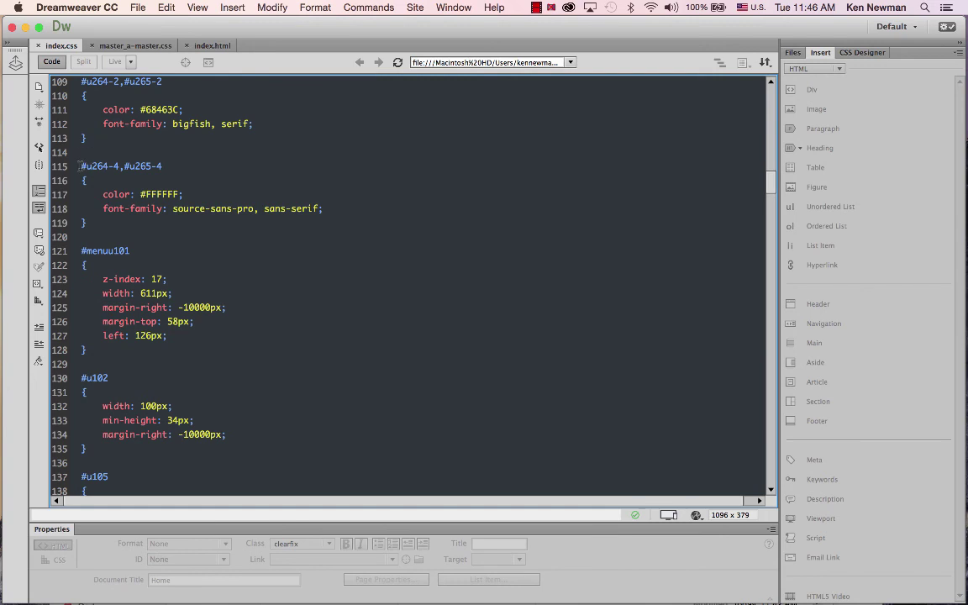
left_click_drag(81, 166, 132, 208)
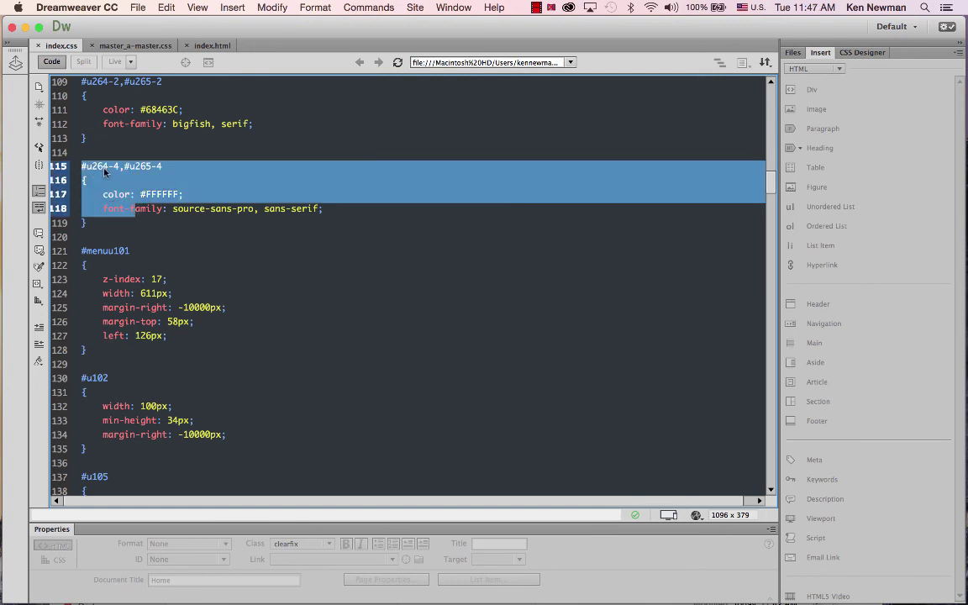
left_click(287, 215)
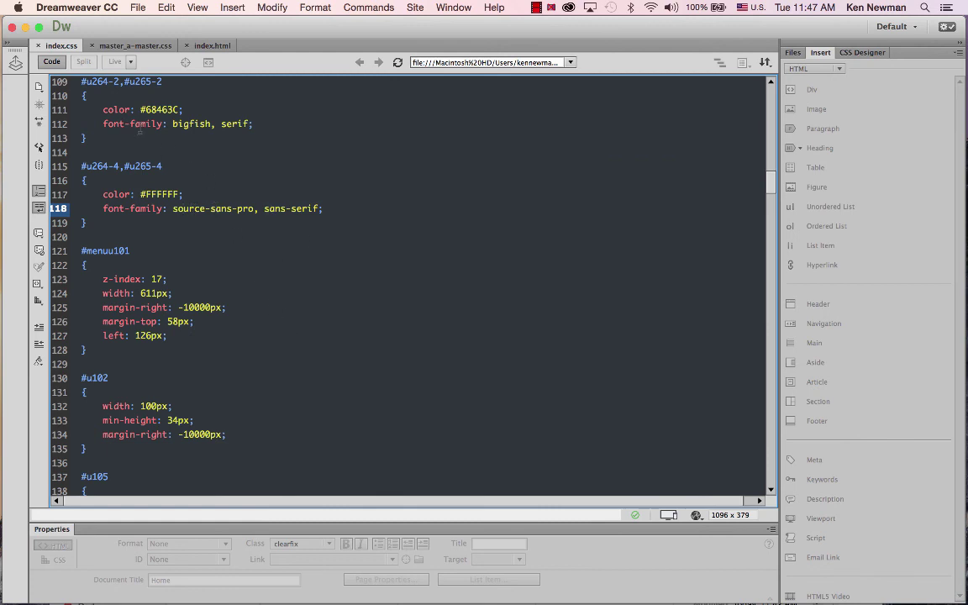
left_click(174, 125)
scroll(294, 163, "up", 6)
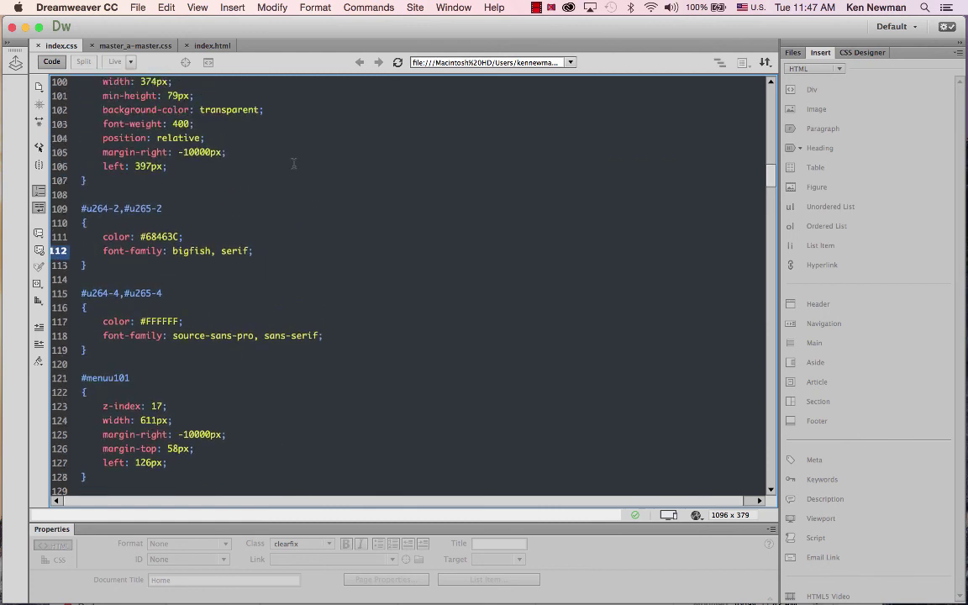
scroll(294, 163, "up", 3)
scroll(294, 163, "up", 3)
scroll(295, 163, "down", 20)
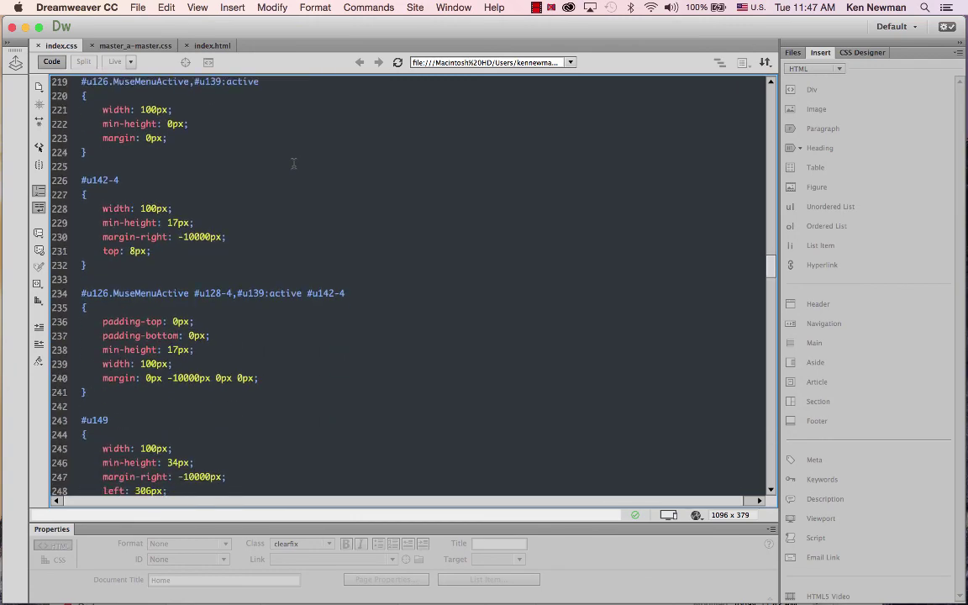
scroll(216, 378, "down", 6)
scroll(181, 392, "down", 11)
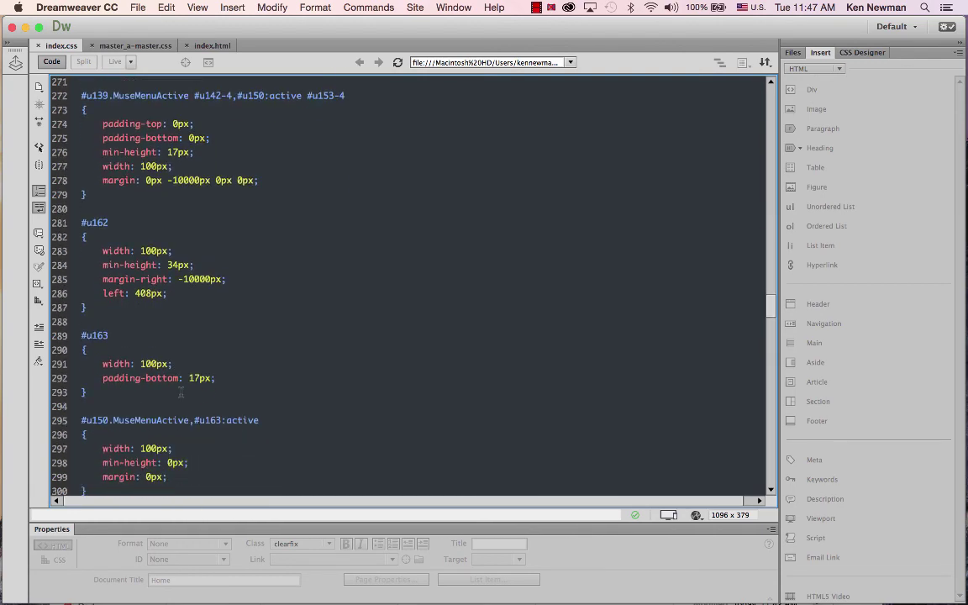
scroll(194, 327, "down", 2)
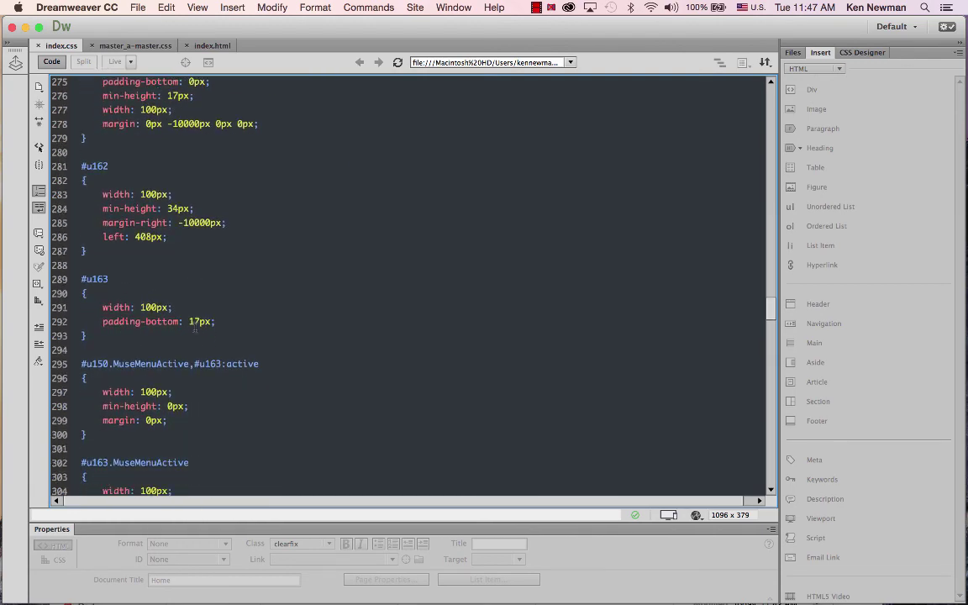
scroll(115, 410, "down", 20)
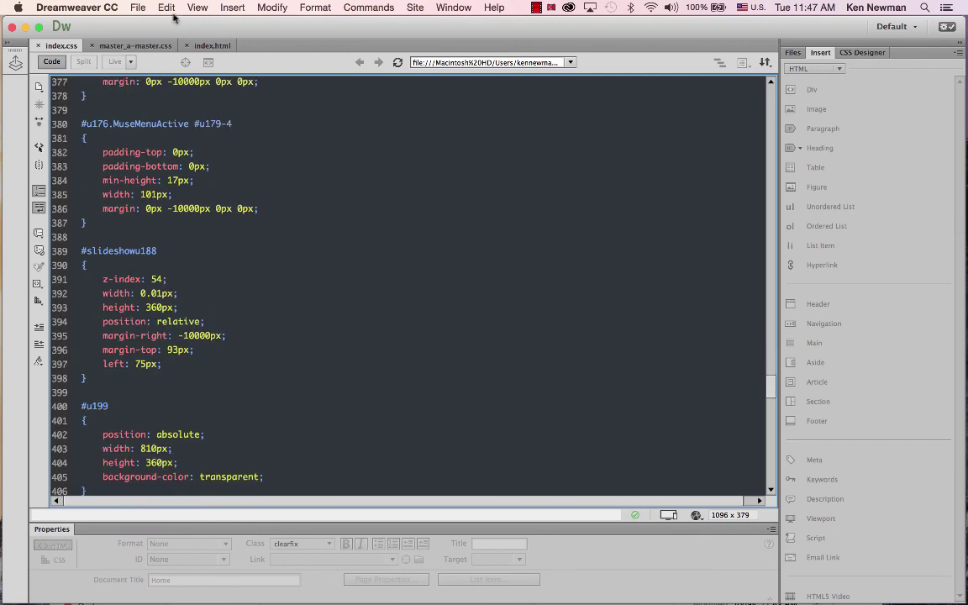
Shrink the #u153-4 CSS code screenshot proportionally and move it up to the right.
left_click_drag(198, 29, 190, 351)
left_click(542, 172)
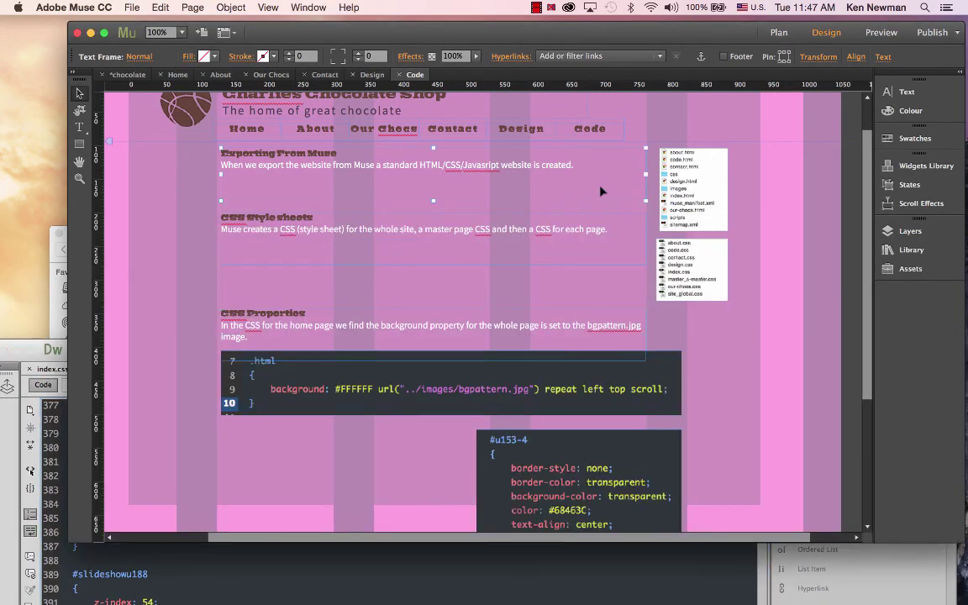
scroll(739, 440, "down", 5)
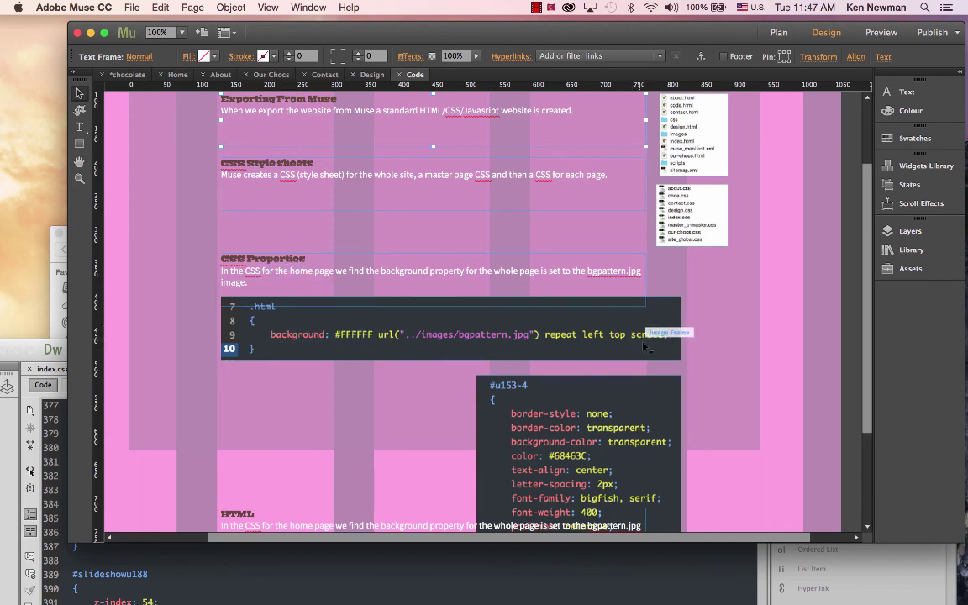
left_click(588, 455)
scroll(745, 443, "down", 4)
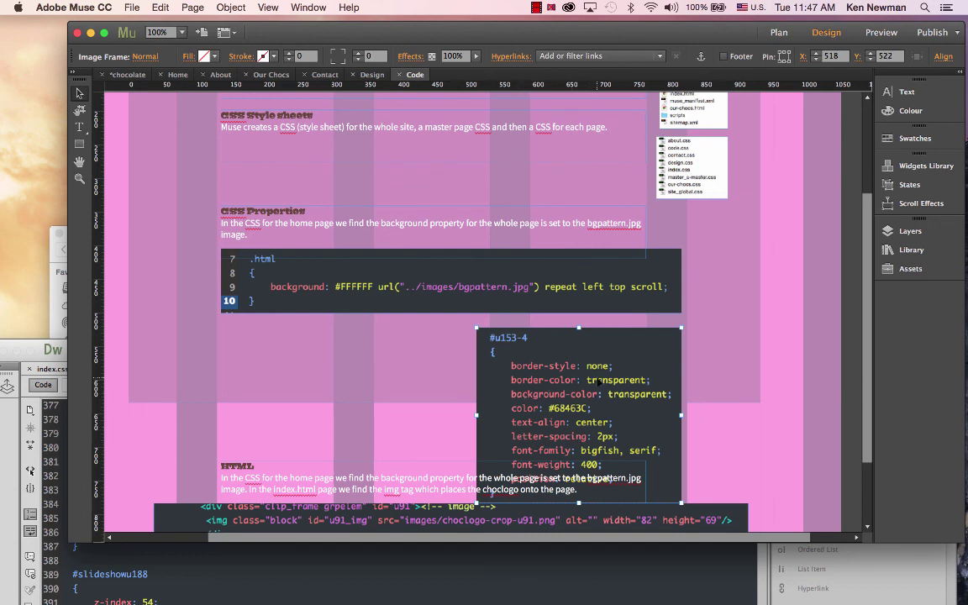
left_click_drag(476, 329, 550, 391)
left_click_drag(612, 434, 612, 368)
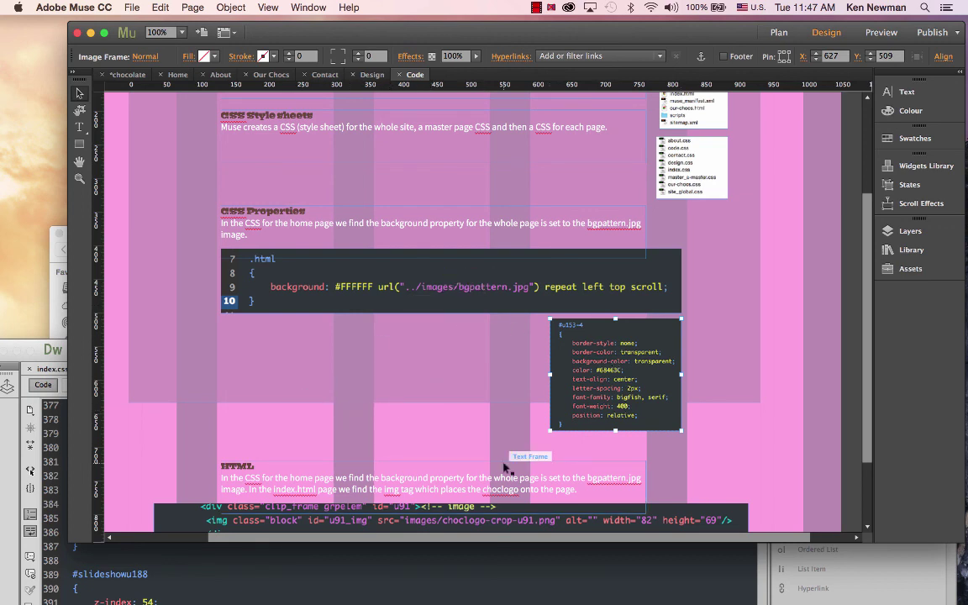
Move the HTML text block and its code screenshot up slightly.
left_click(720, 432)
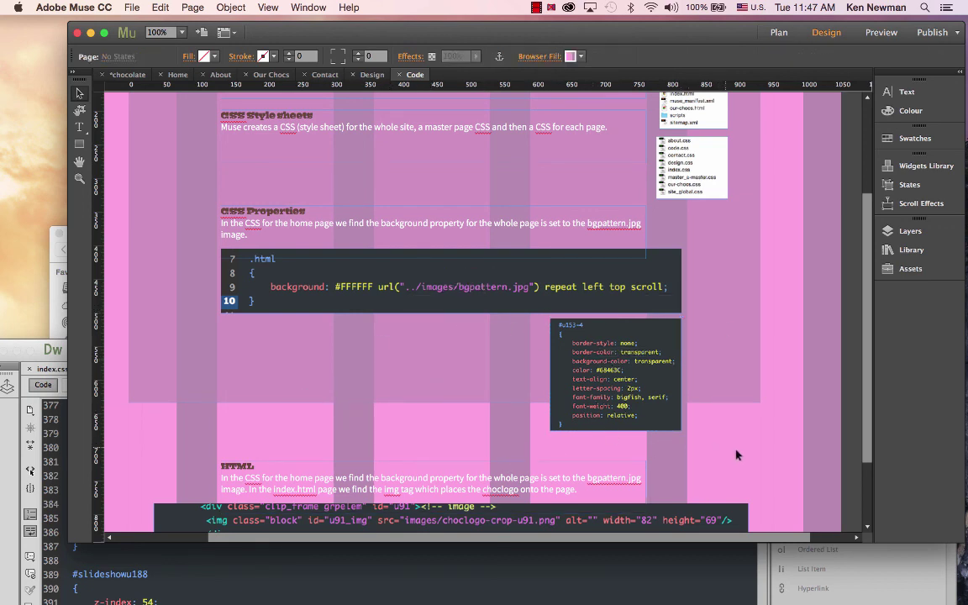
scroll(770, 461, "down", 3)
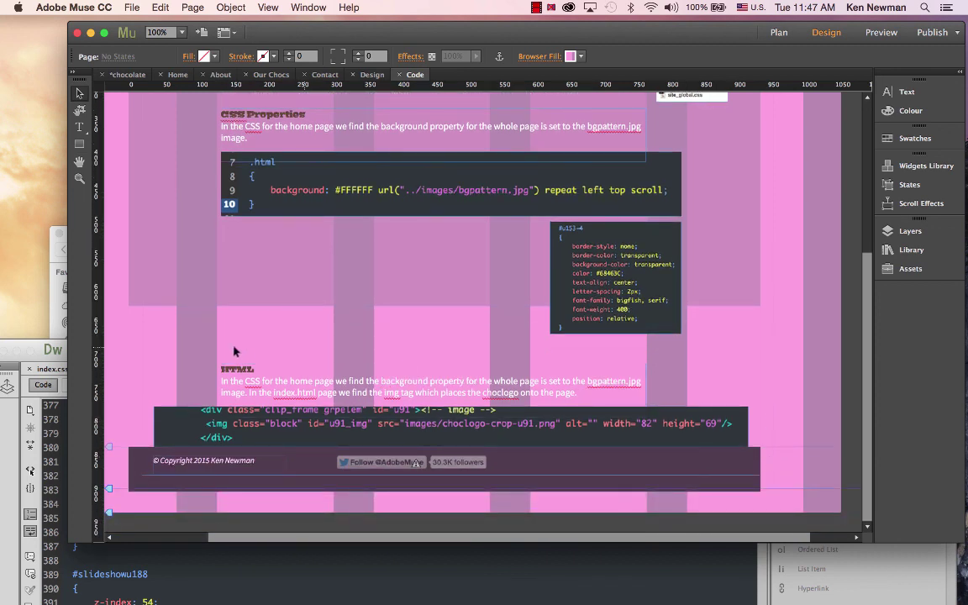
left_click_drag(351, 398, 352, 380)
left_click_drag(287, 424, 288, 416)
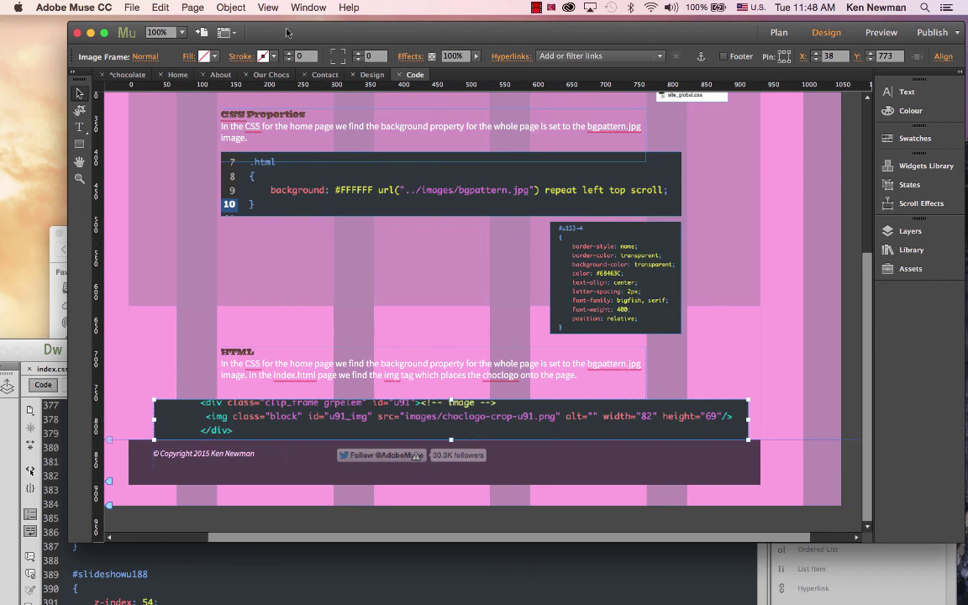
Open the chocsite folder's index.html in Adobe Dreamweaver CC 2015.
left_click_drag(260, 32, 343, 269)
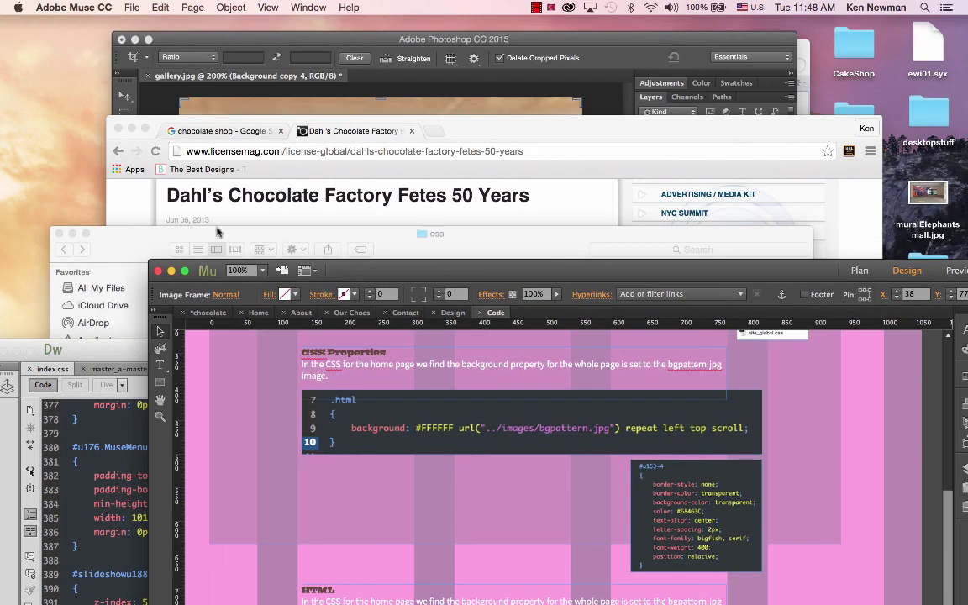
left_click(123, 243)
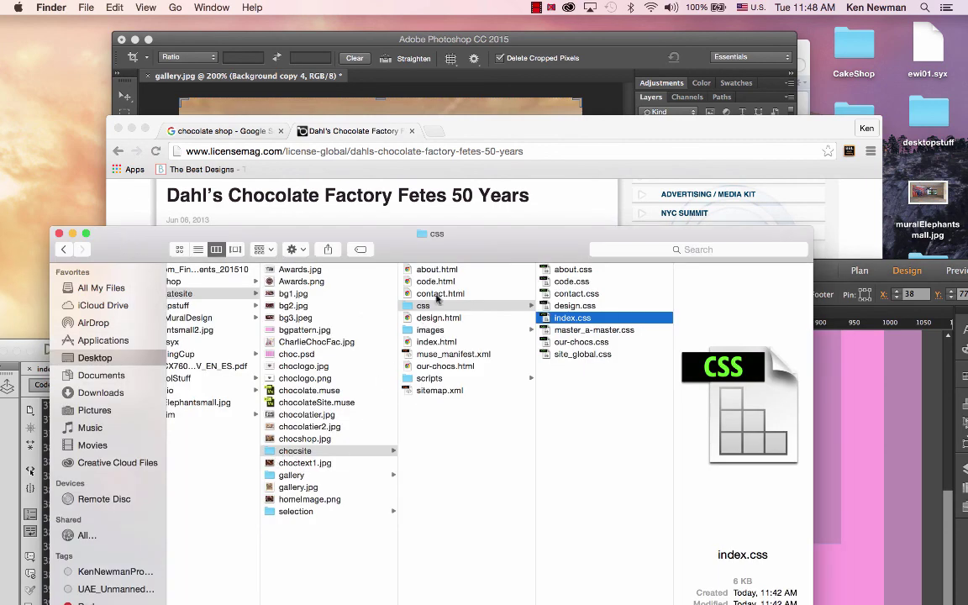
left_click(434, 342)
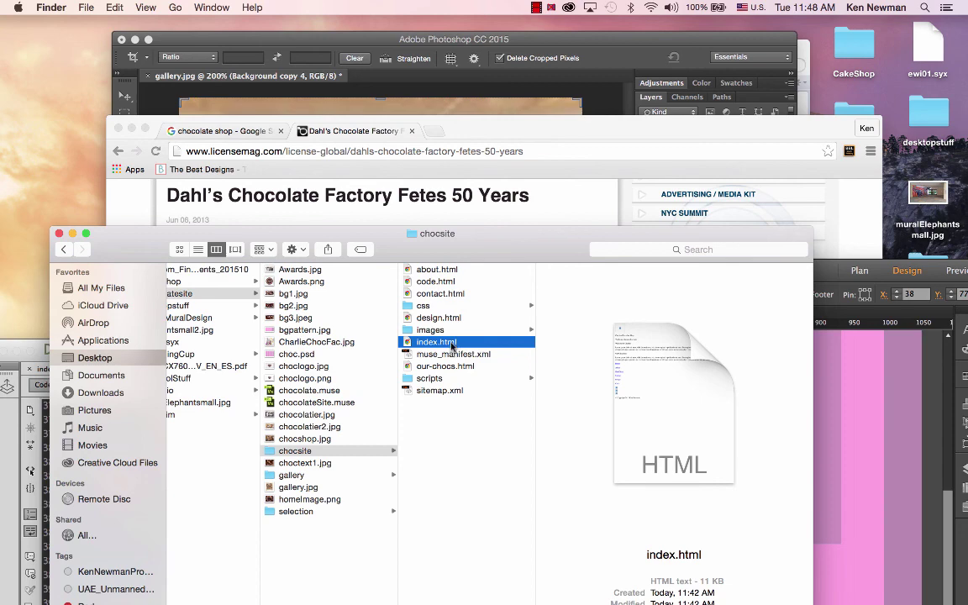
right_click(451, 344)
mouse_move(559, 360)
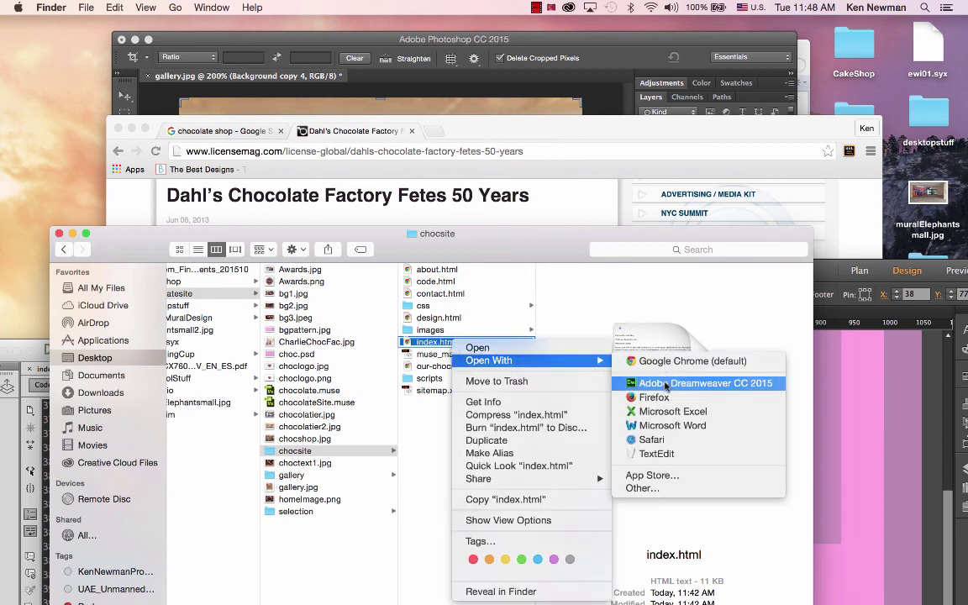
left_click(666, 383)
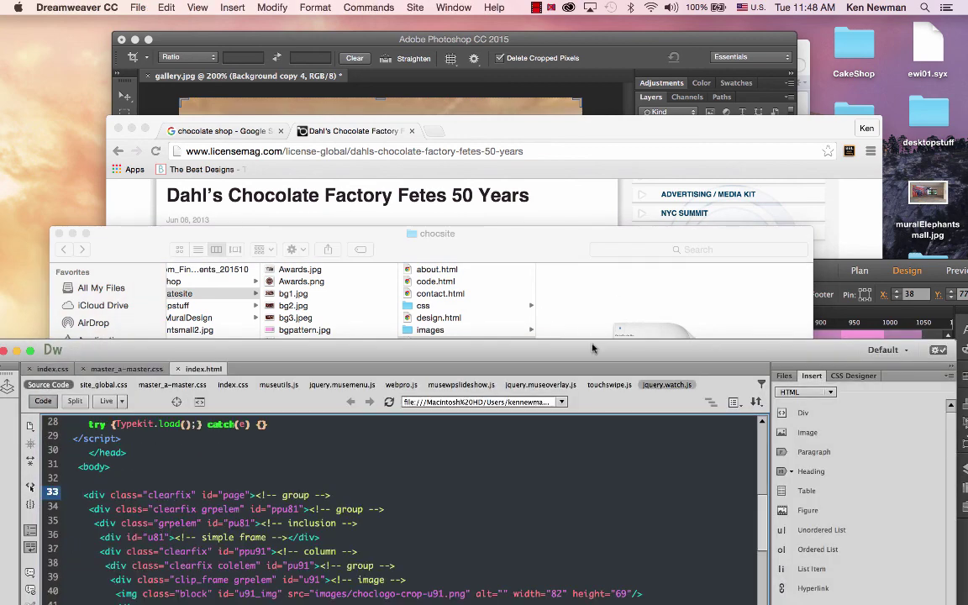
Maximise the code window and highlight the header paragraphs and u82-6 div.
double_click(592, 348)
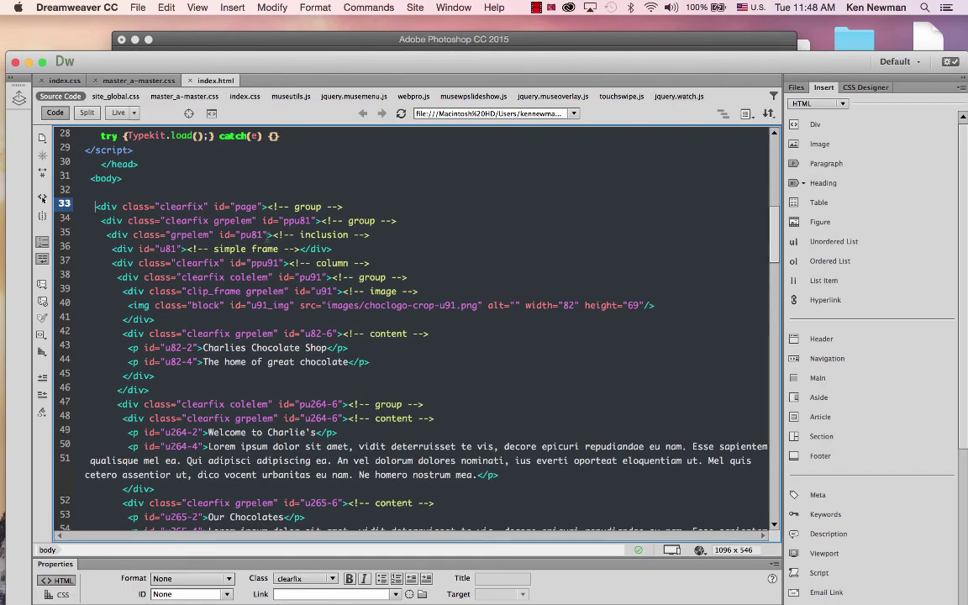
scroll(195, 168, "up", 9)
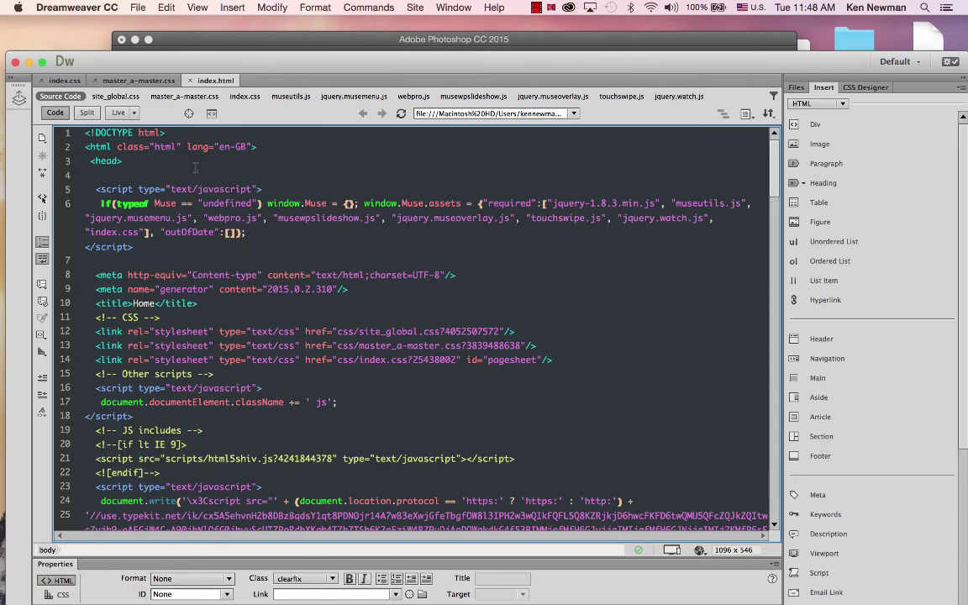
scroll(195, 168, "down", 4)
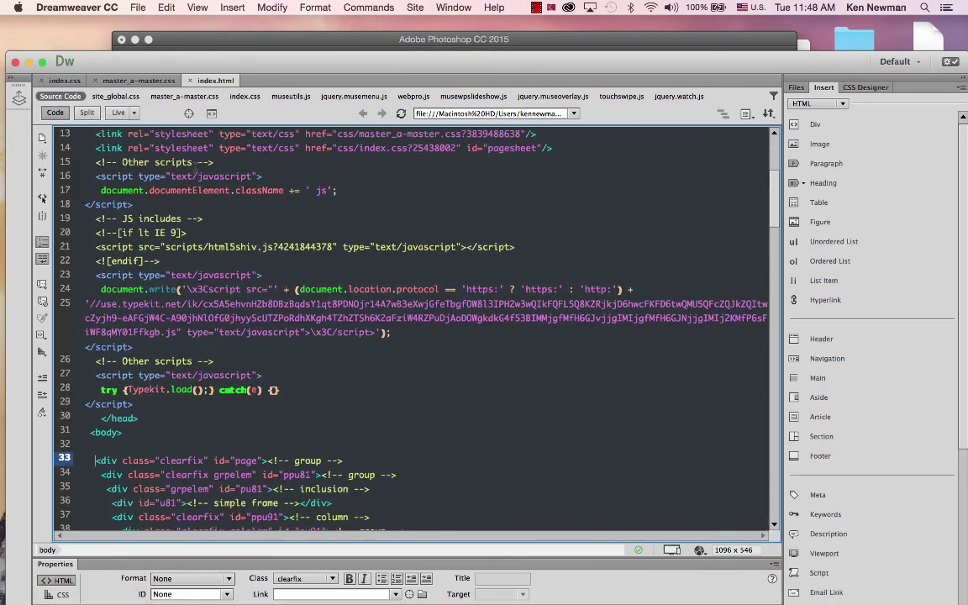
scroll(215, 342, "down", 2)
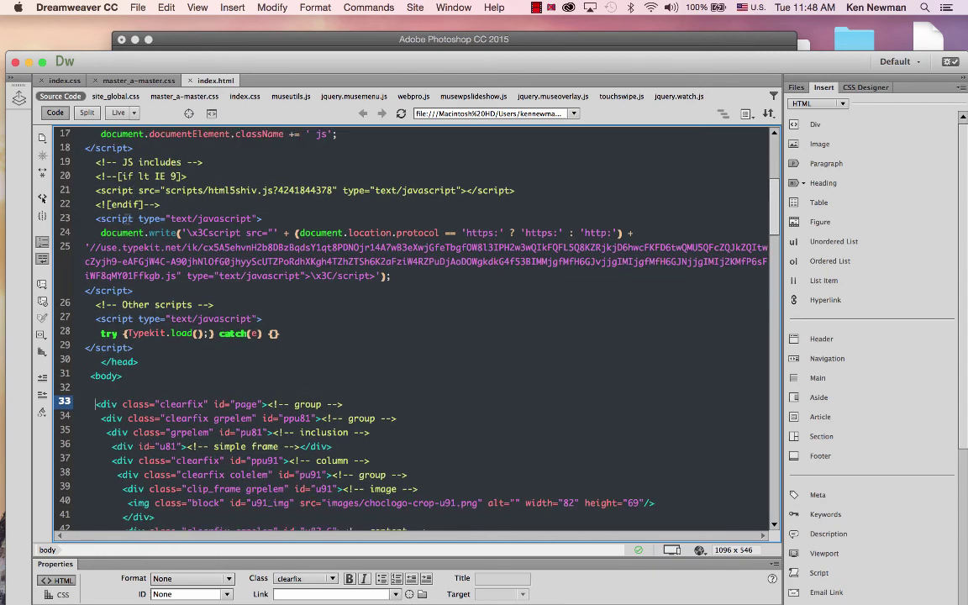
scroll(215, 343, "down", 3)
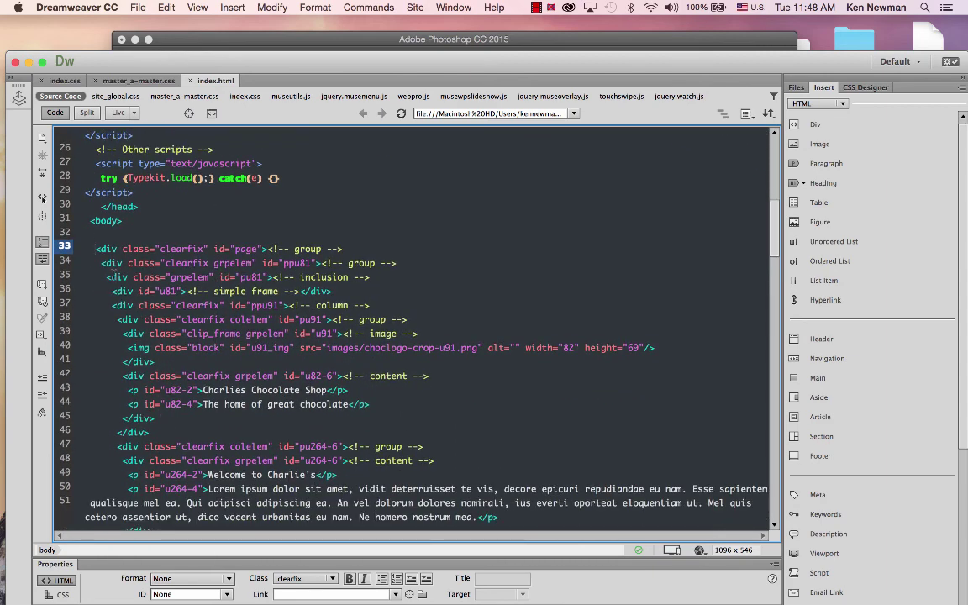
scroll(288, 356, "down", 1)
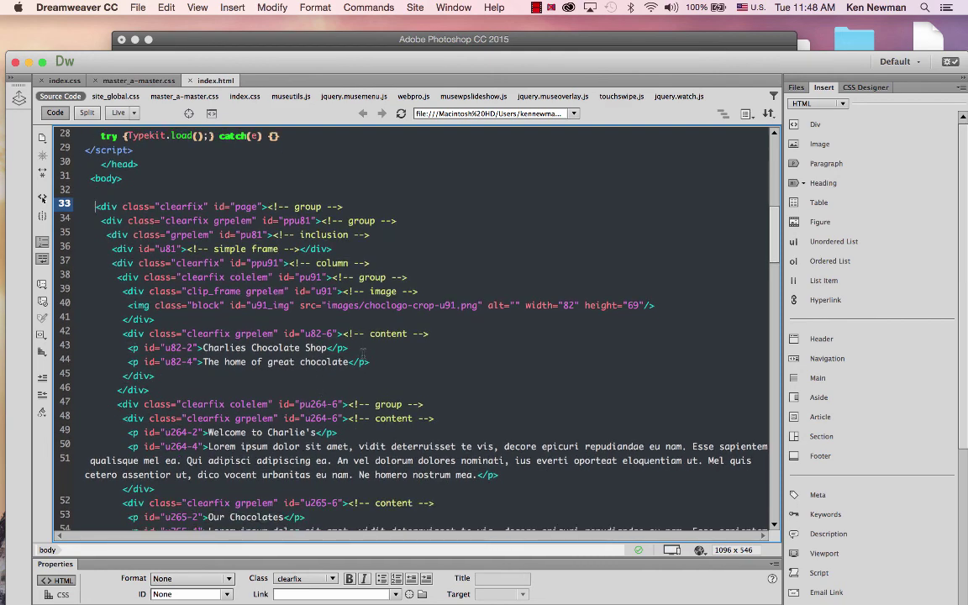
left_click_drag(350, 347, 124, 347)
left_click_drag(370, 362, 121, 334)
left_click(173, 376)
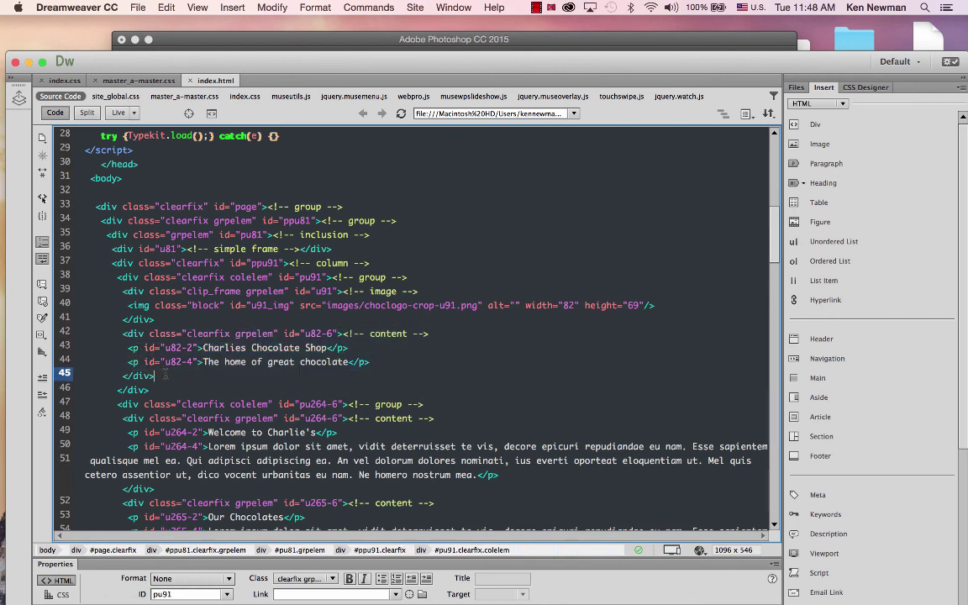
left_click(120, 334, "shift")
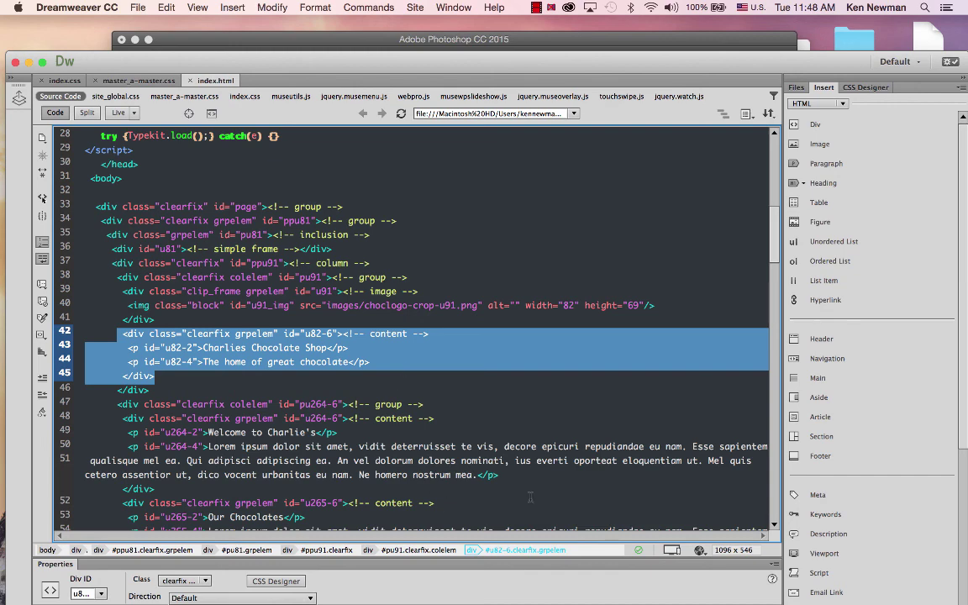
Highlight the Our Chocolates paragraph, Contact menu link and choclogo img tag.
scroll(479, 447, "down", 5)
scroll(531, 500, "down", 5)
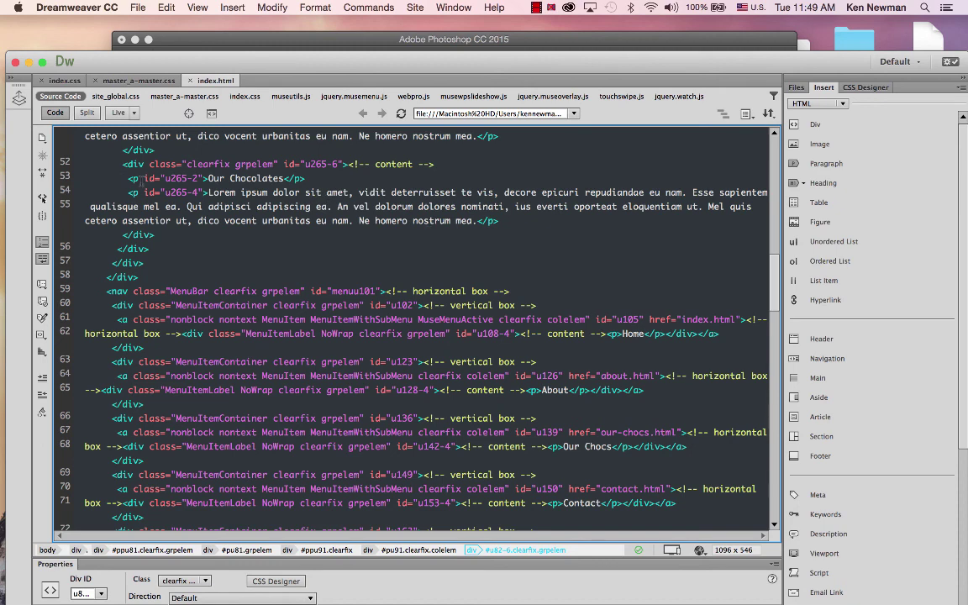
left_click_drag(124, 178, 312, 179)
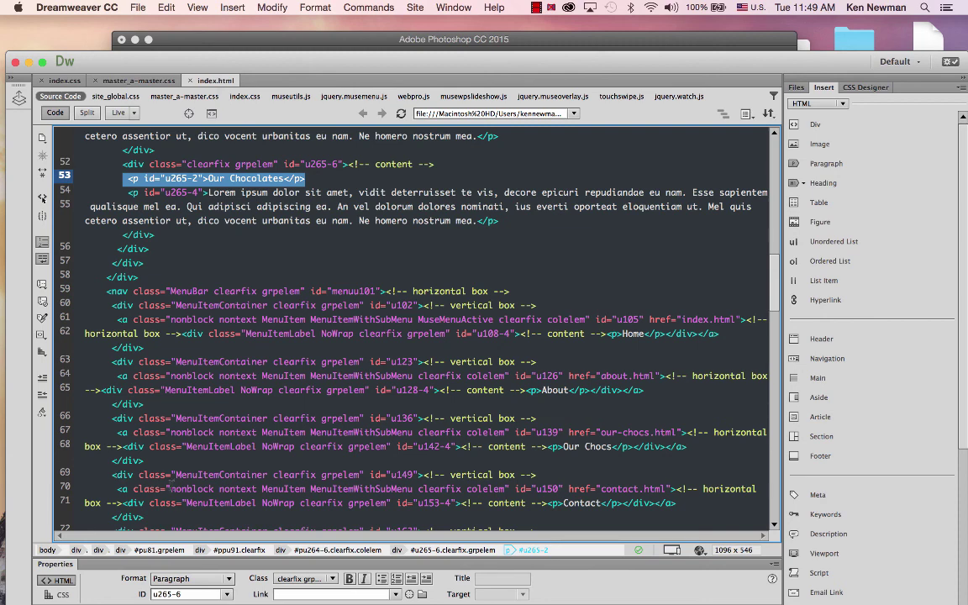
left_click_drag(115, 489, 309, 486)
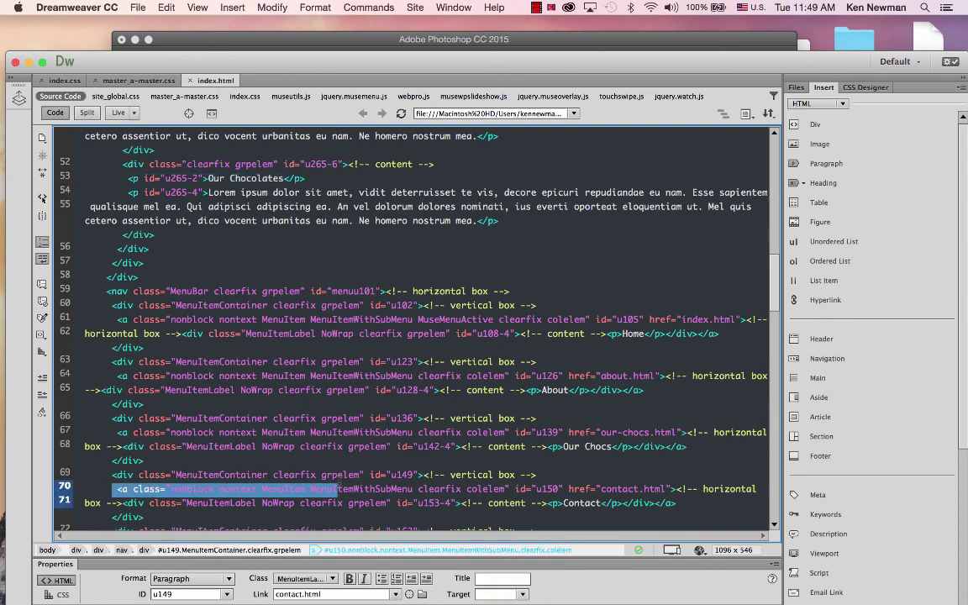
scroll(245, 319, "up", 3)
scroll(246, 318, "up", 2)
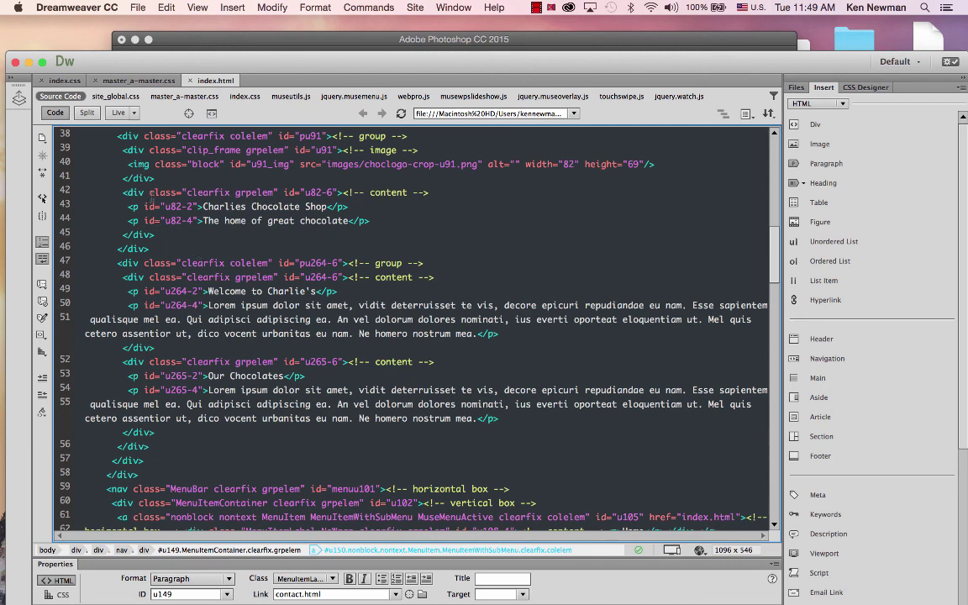
left_click_drag(126, 164, 656, 164)
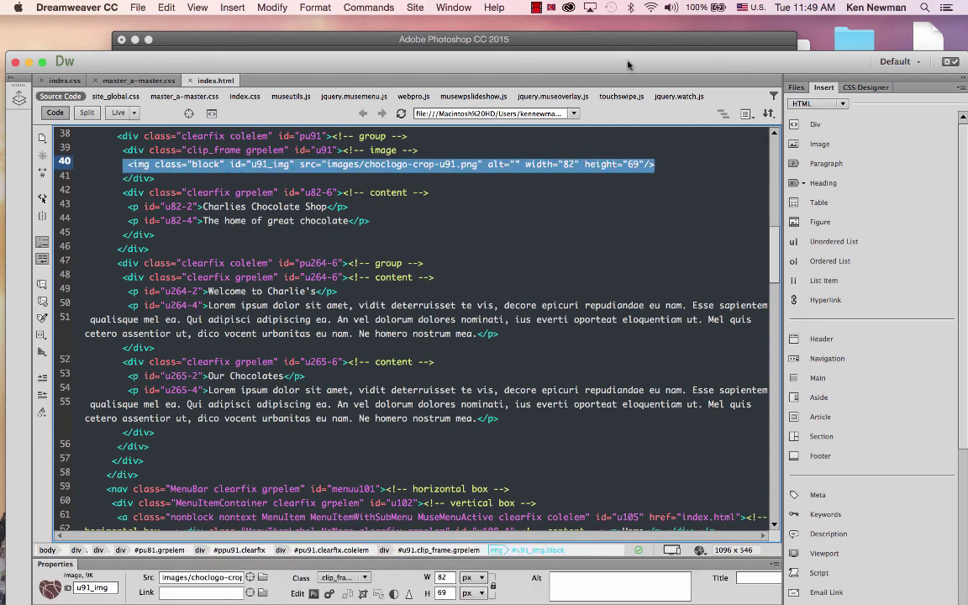
Bring Muse forward and show Plan view with all six page thumbnails and A-Master.
left_click_drag(614, 72, 613, 387)
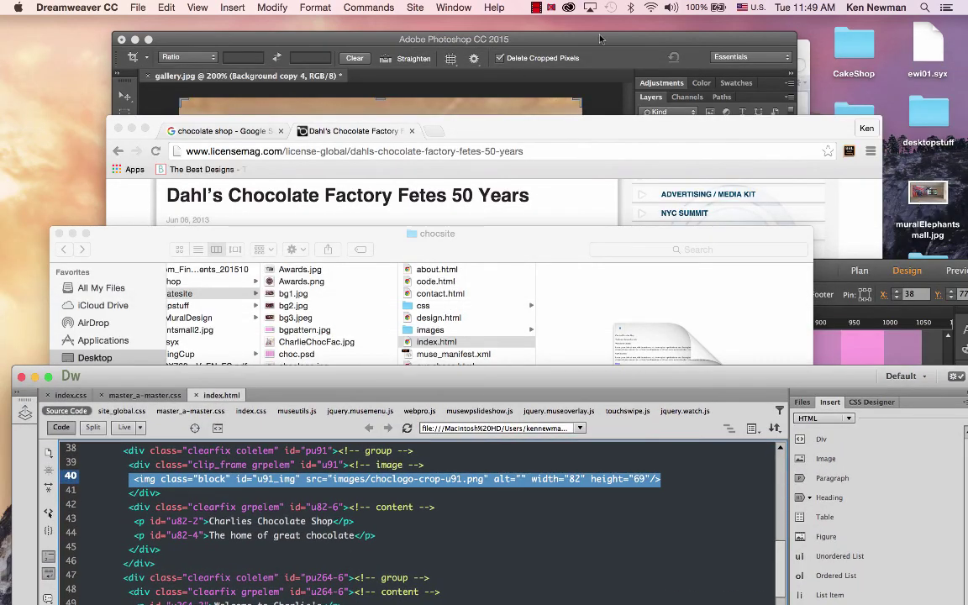
left_click_drag(828, 272, 713, 84)
scroll(779, 225, "up", 5)
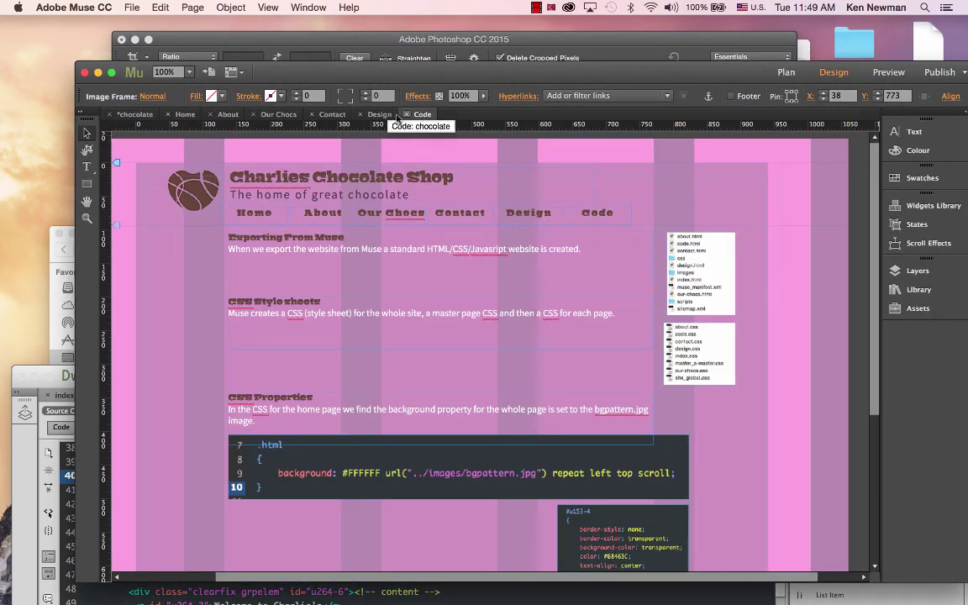
left_click(138, 116)
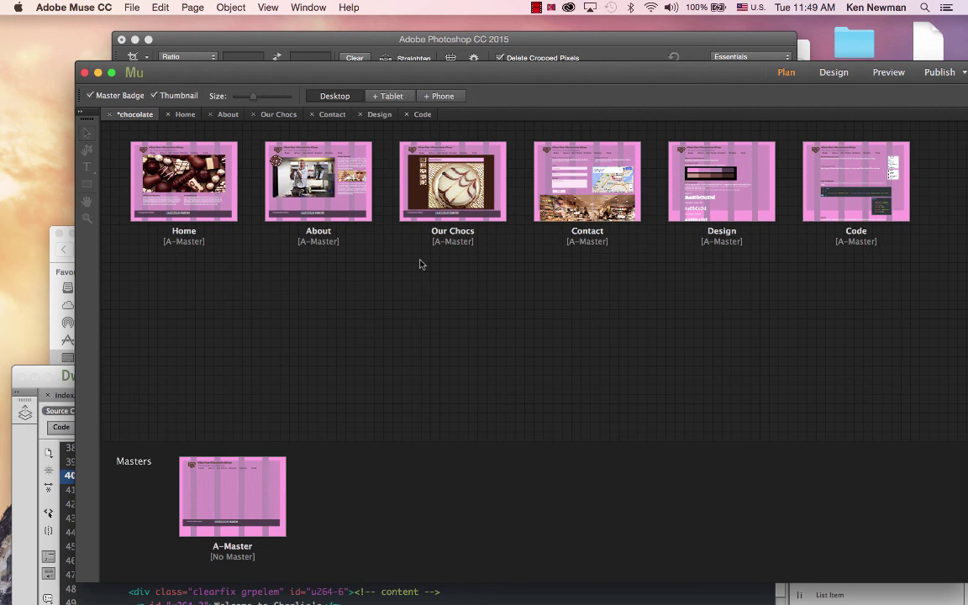
mouse_move(538, 251)
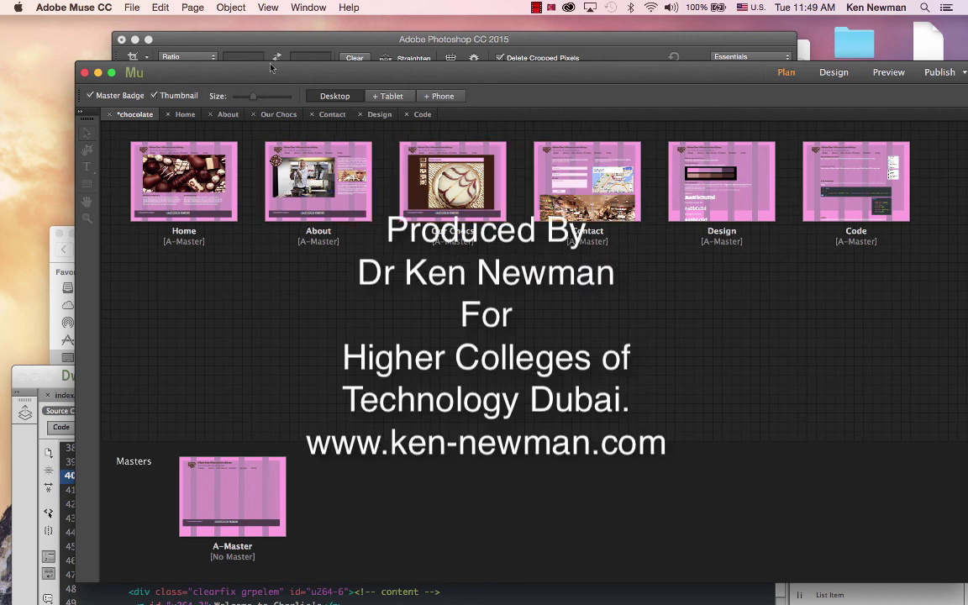
left_click(538, 8)
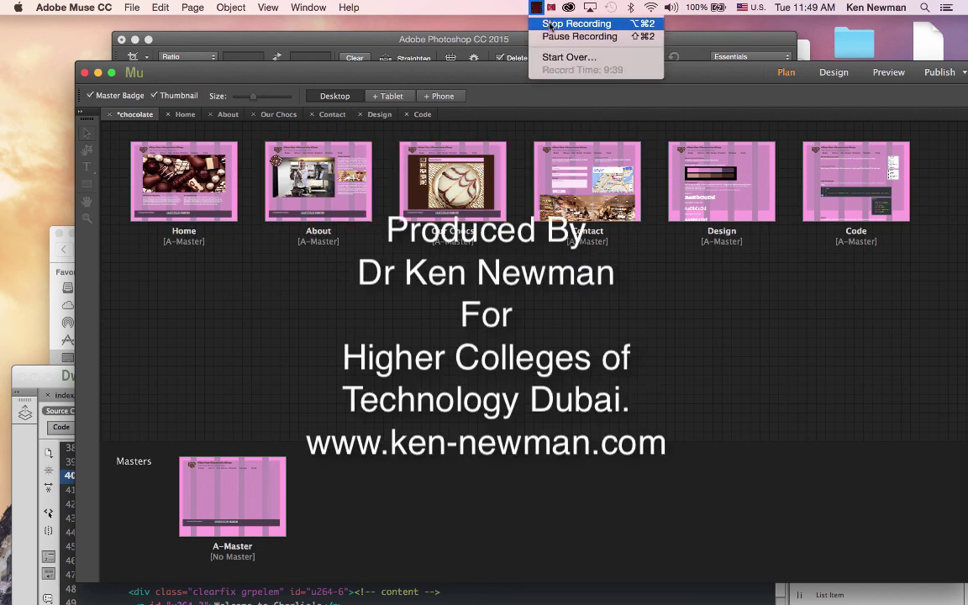